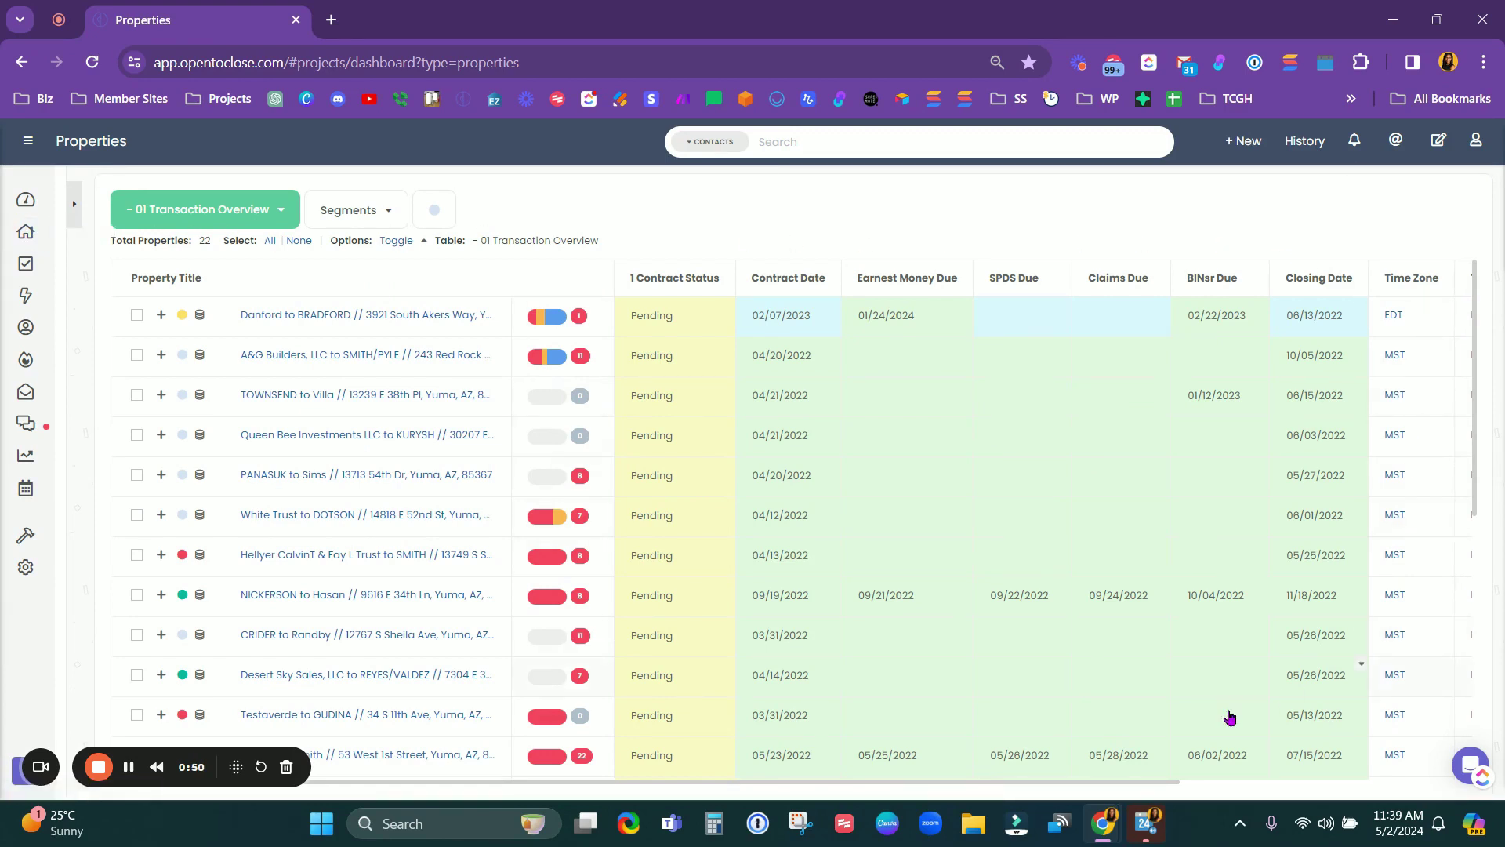
Step: Browse the saved tables and segments, then expand the filter panel for 01 Transaction Overview
scroll(520, 661, down, 5)
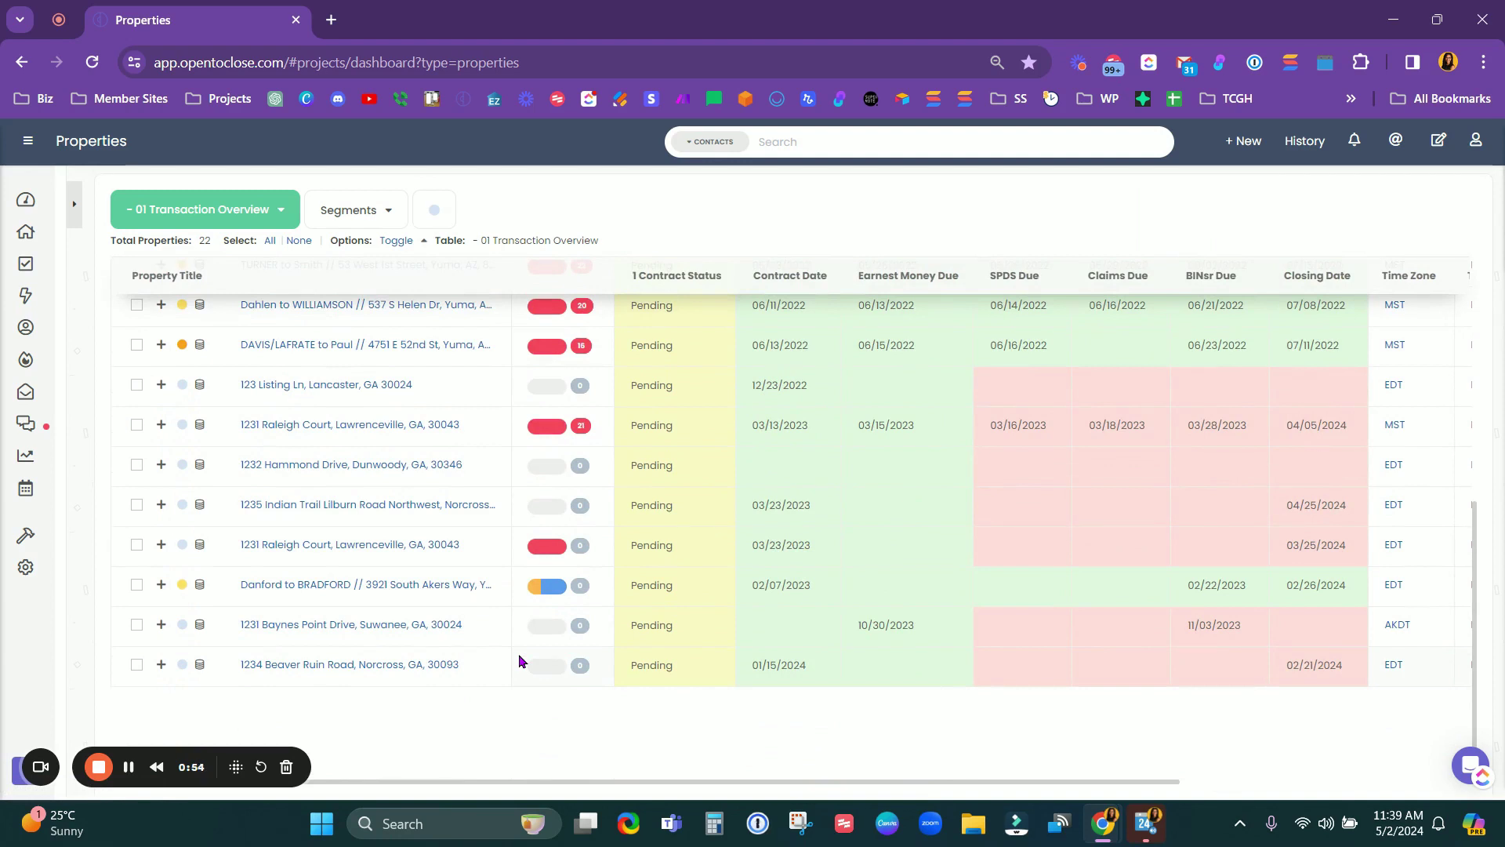
scroll(519, 661, up, 5)
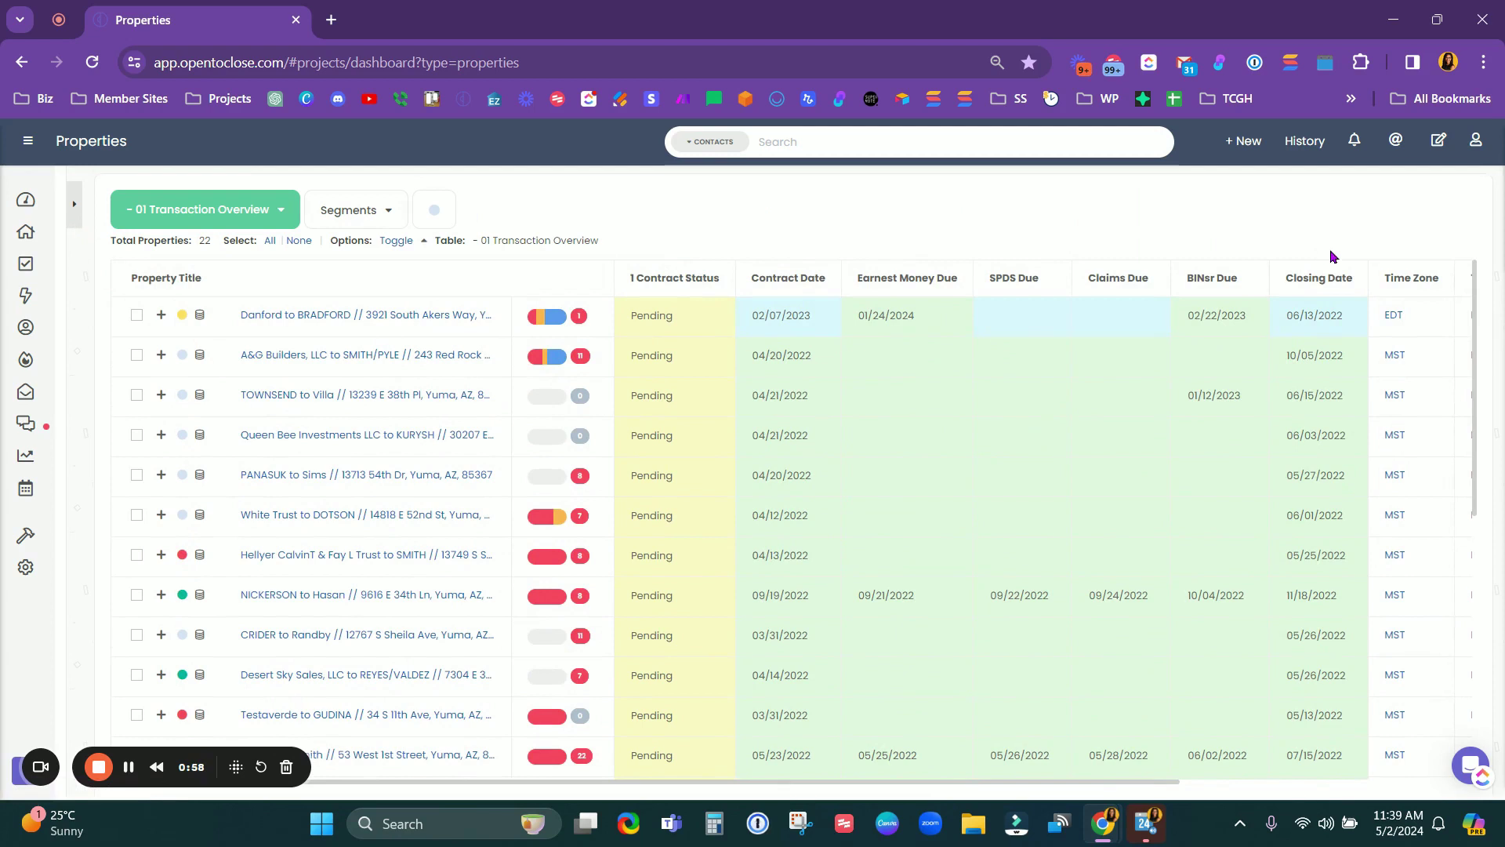
click(259, 210)
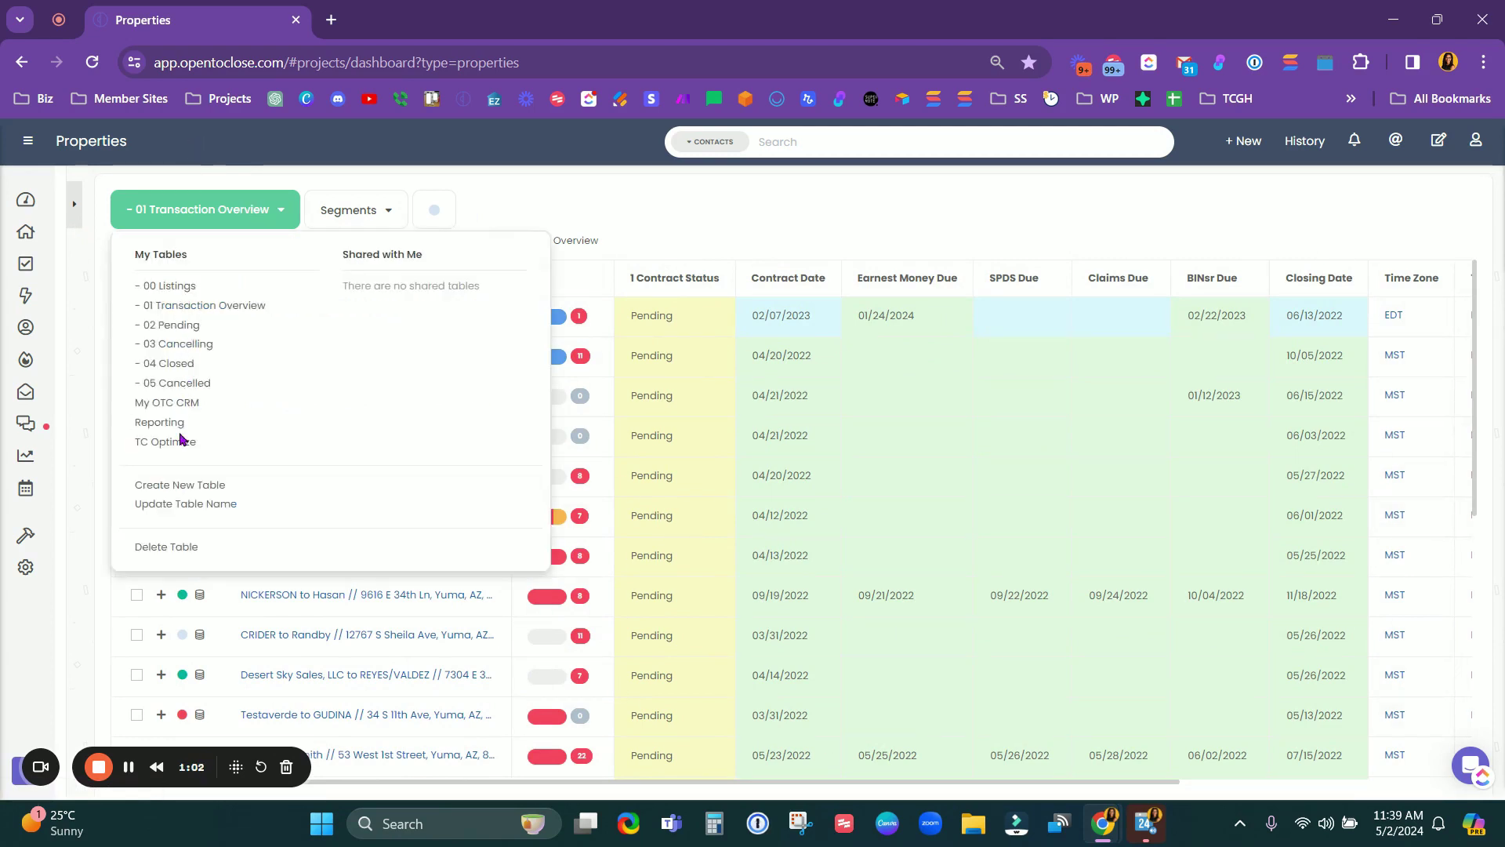
click(365, 214)
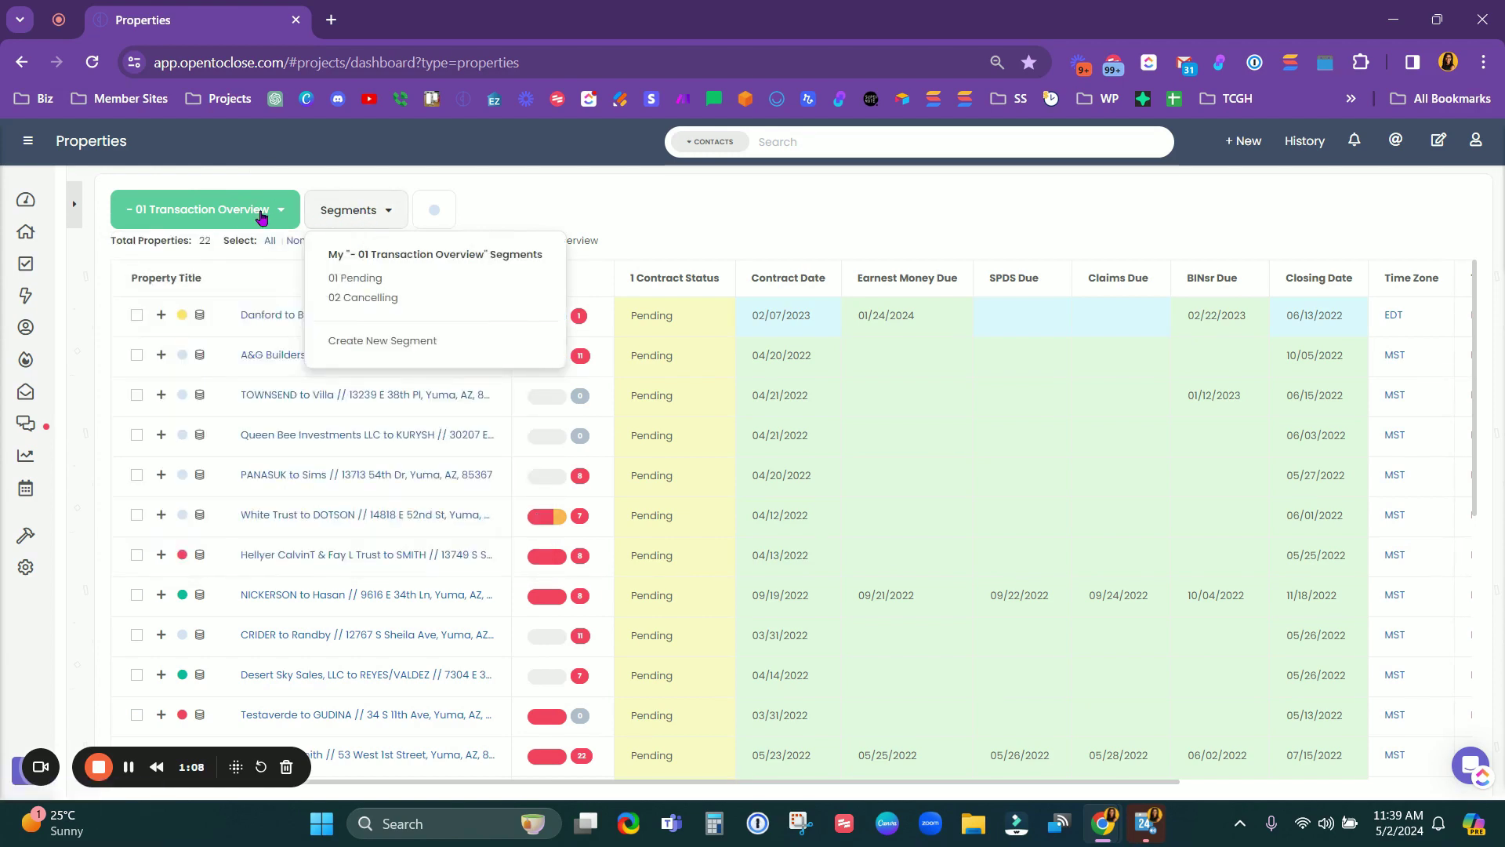
click(75, 206)
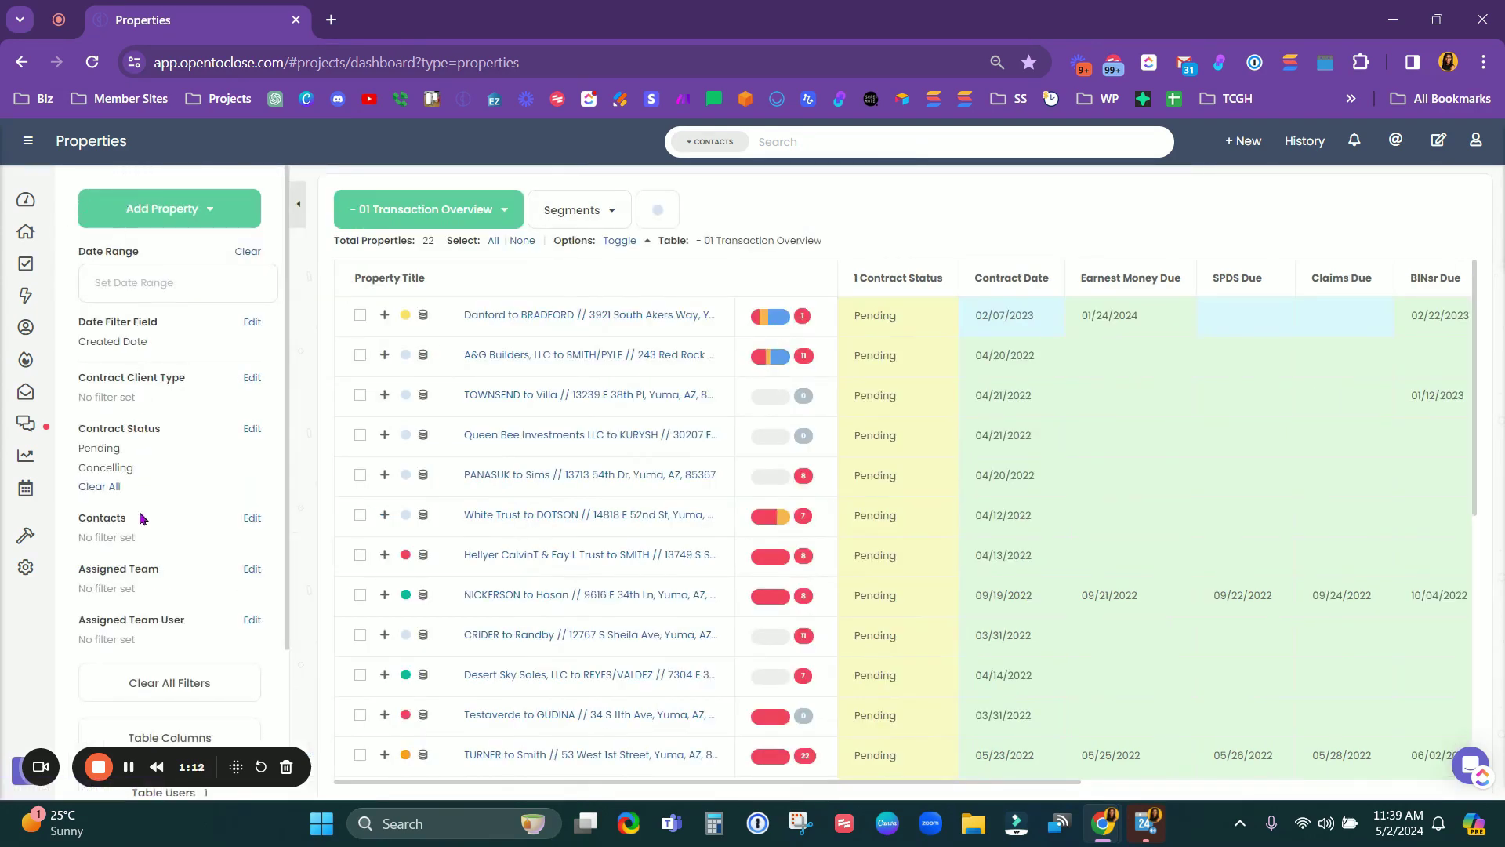
Step: Point out the assigned team, Date Range and Created Date filters, then collapse the filter sidebar
scroll(154, 493, down, 2)
scroll(173, 294, up, 2)
drag(80, 567, 228, 640)
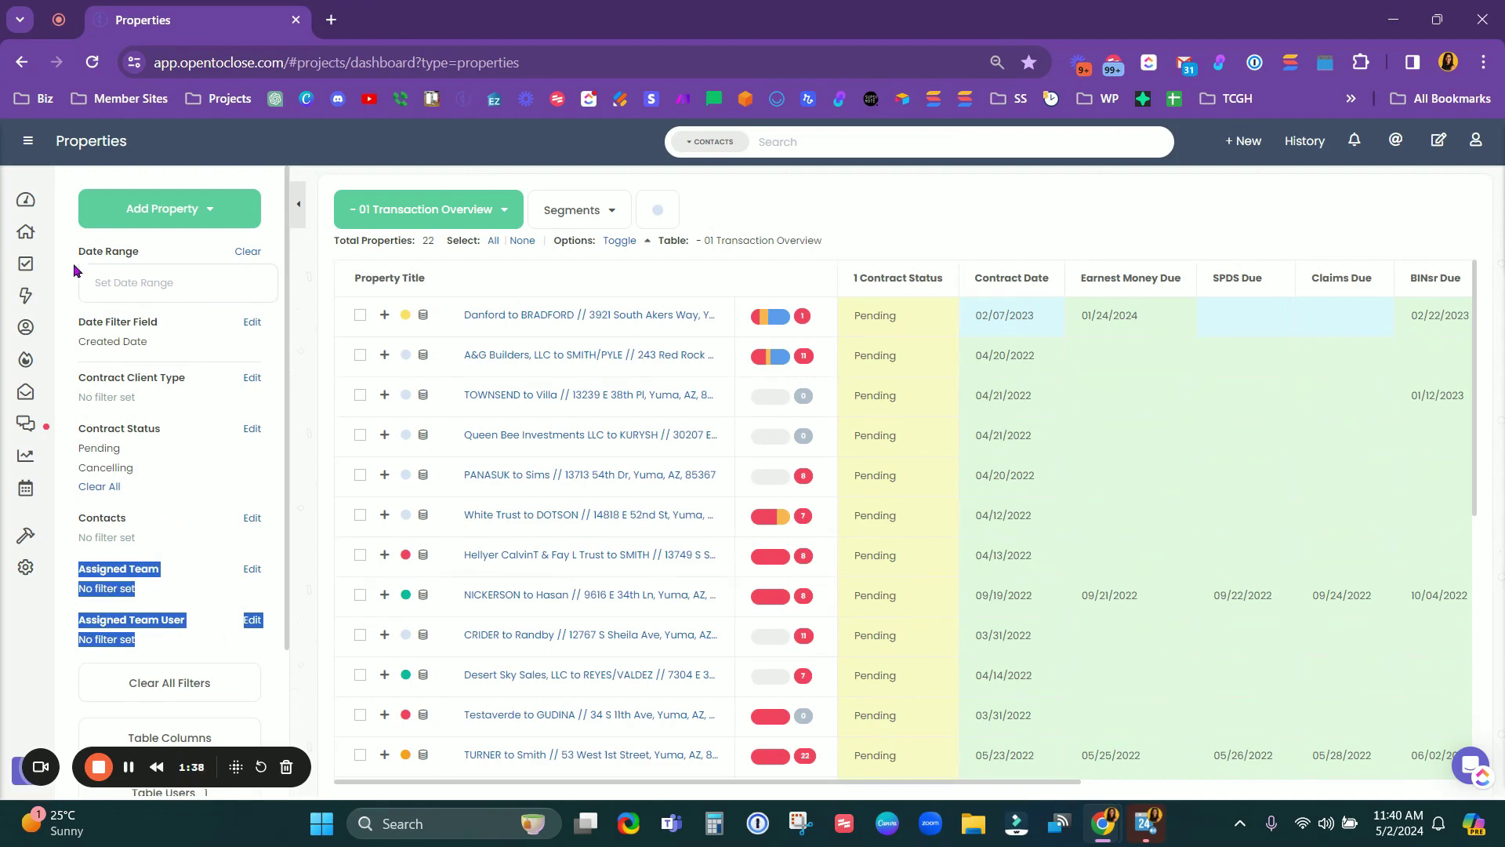
drag(77, 251, 179, 257)
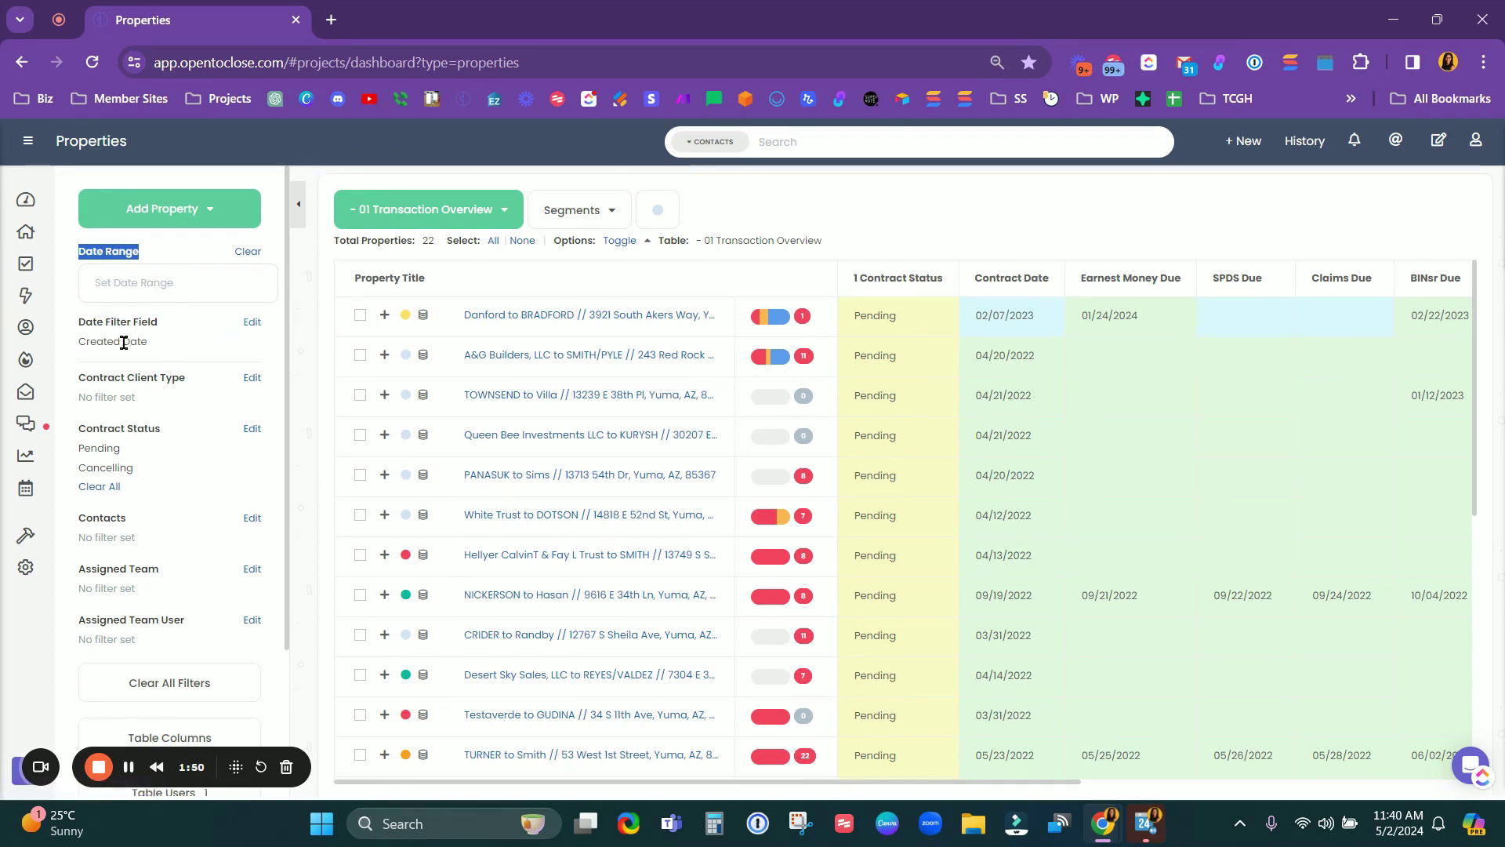
drag(77, 341, 151, 345)
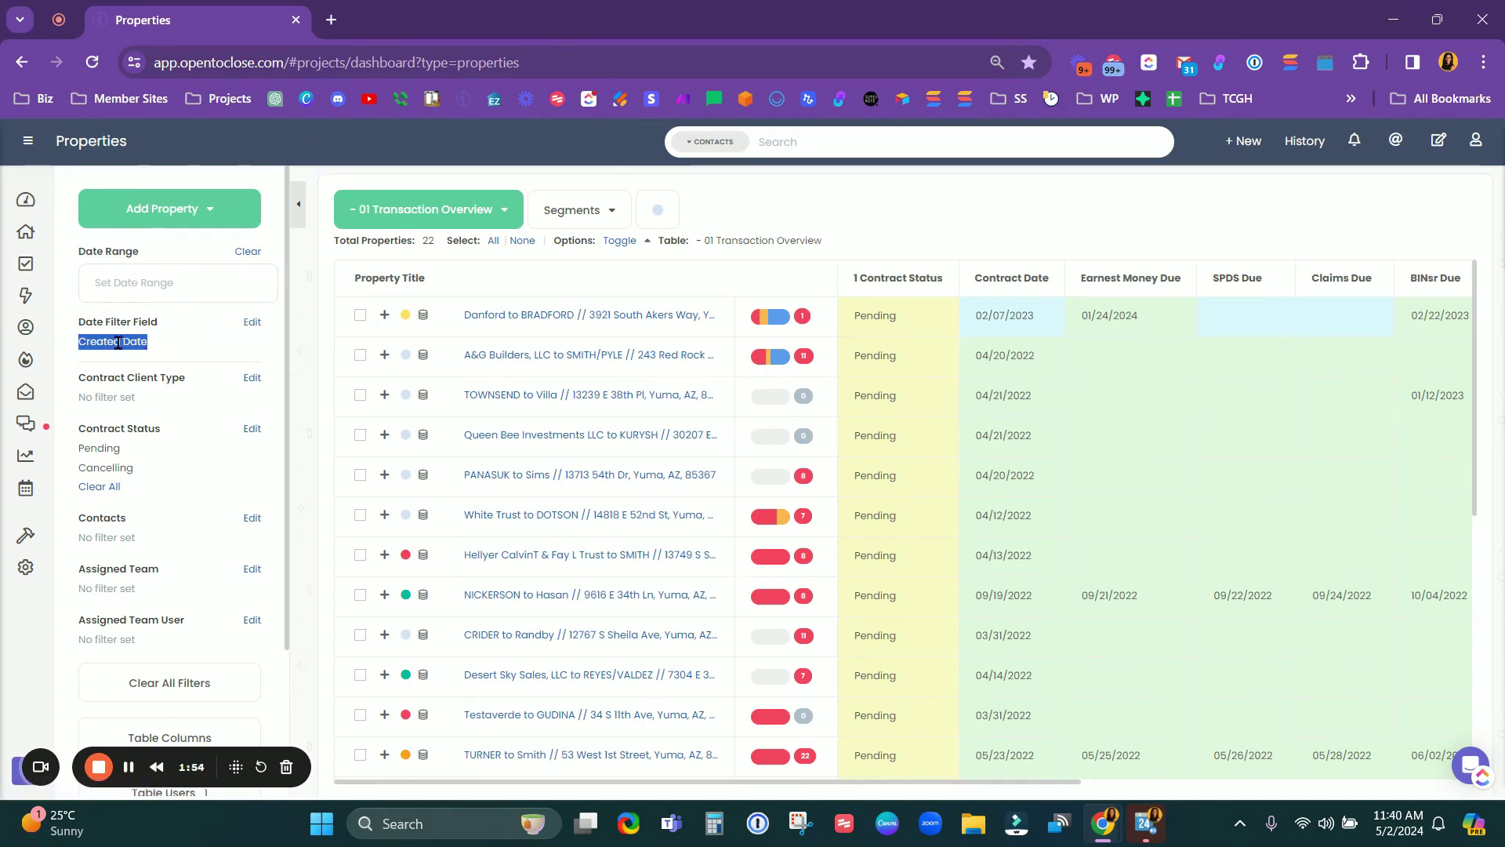
click(224, 342)
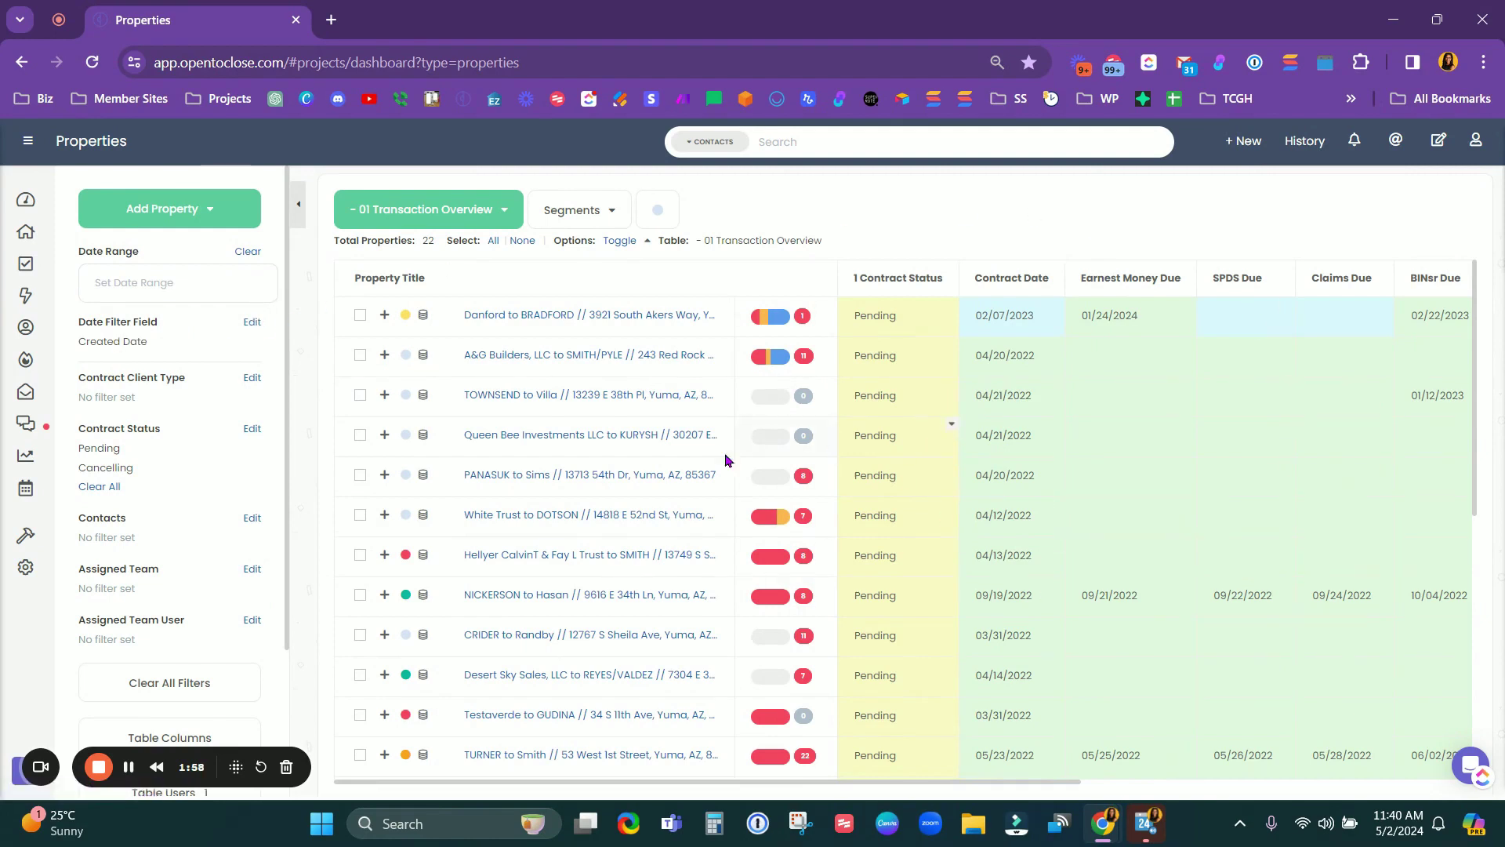
scroll(169, 576, down, 3)
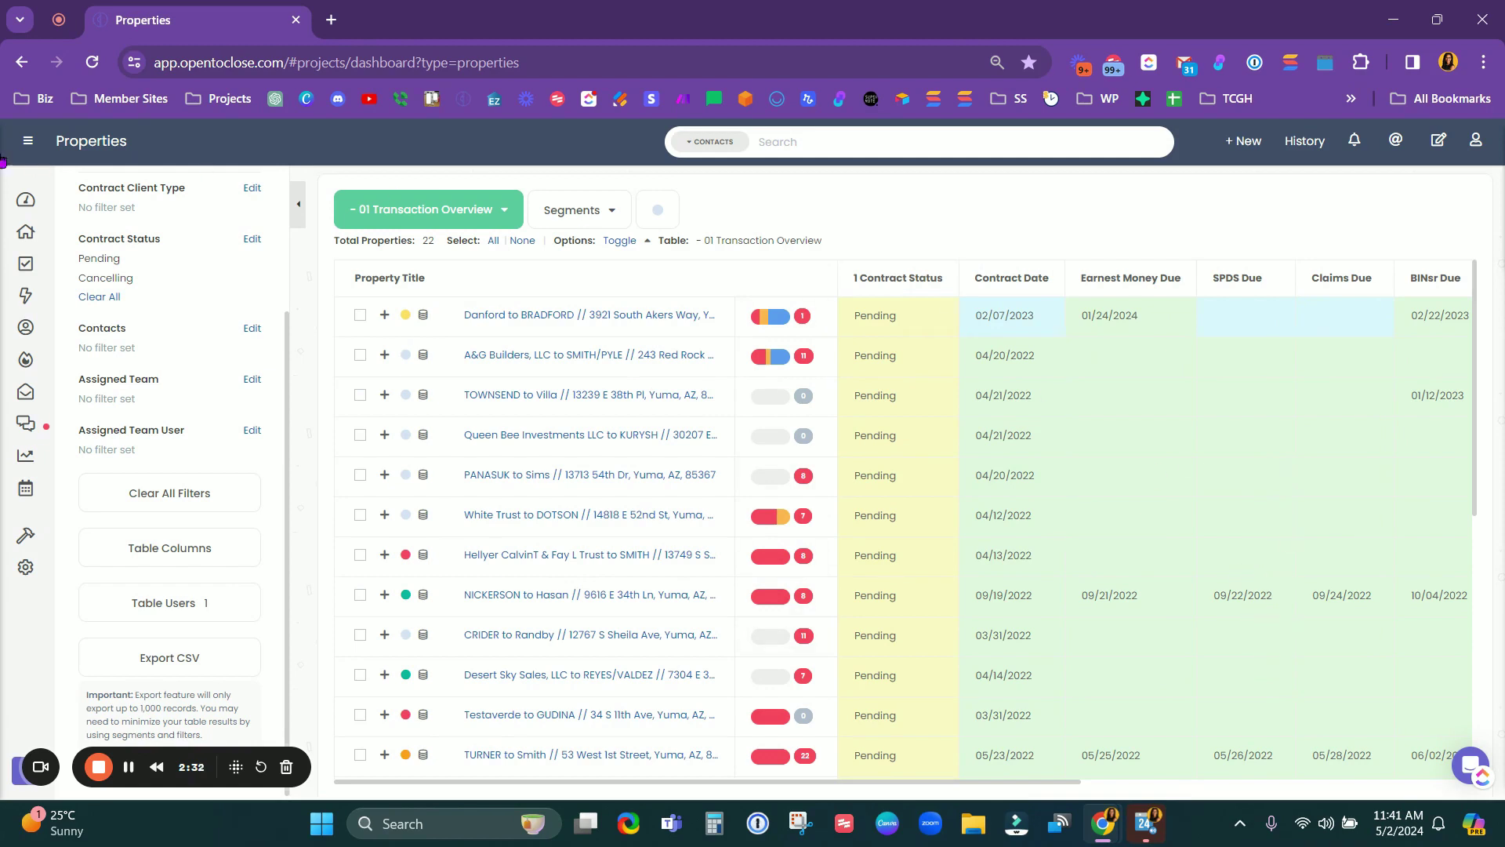
click(295, 211)
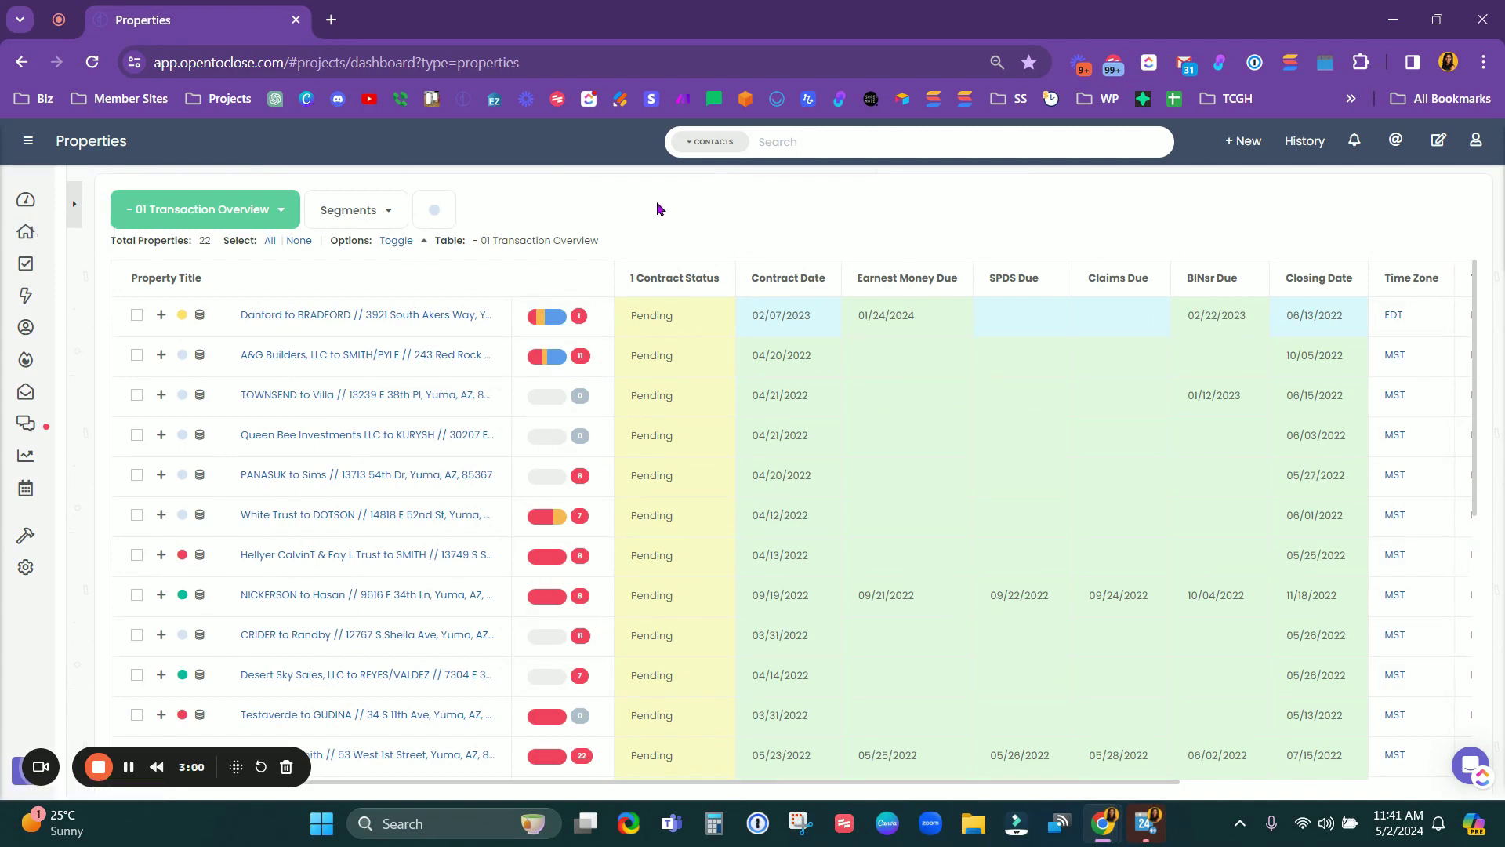
Step: Switch to the Task Pipeline to view its 70 Past Due tasks and filter sidebar
click(26, 267)
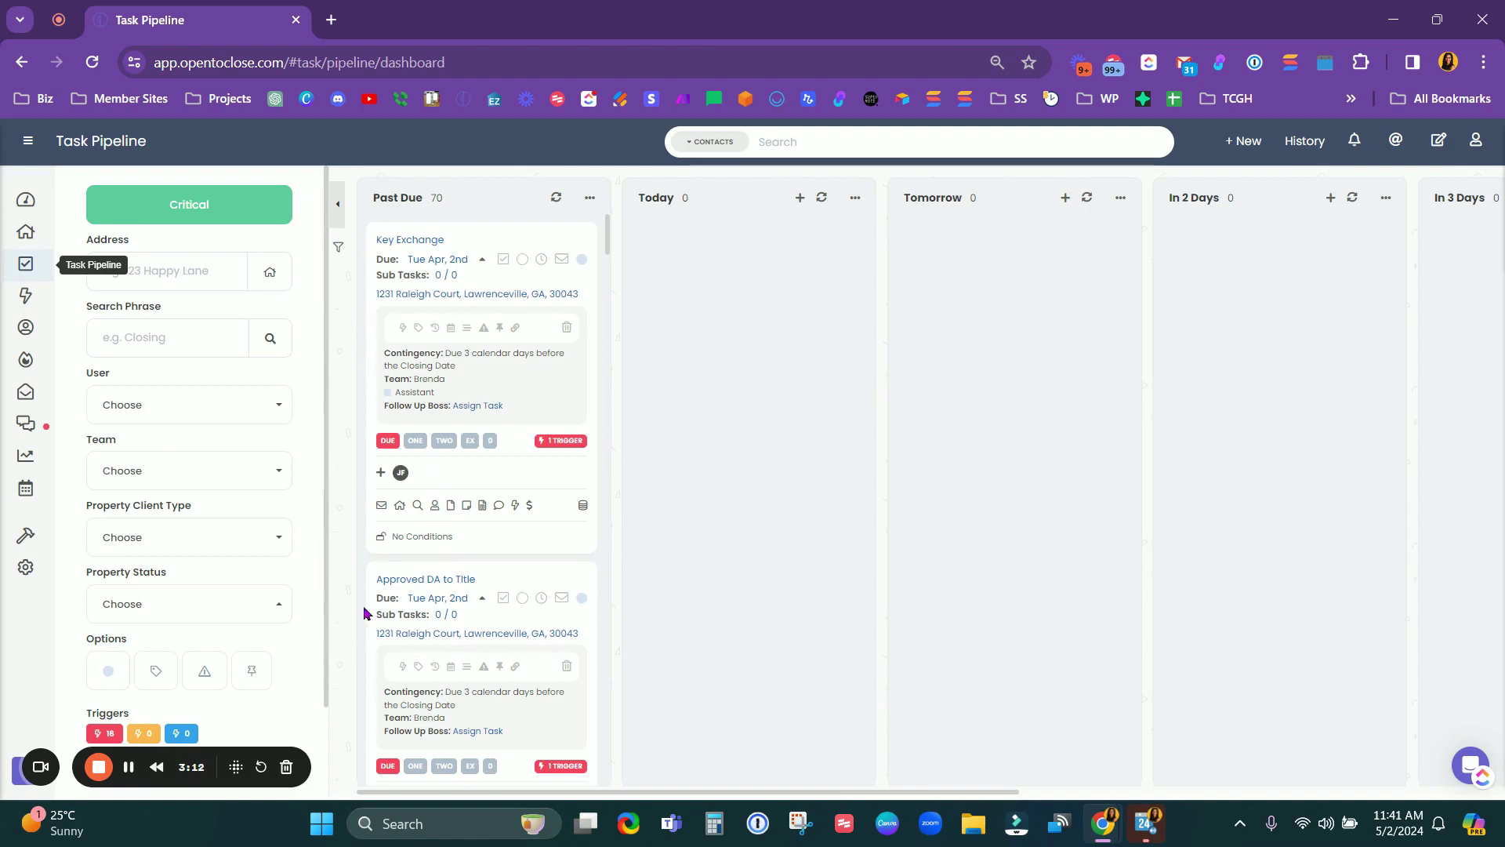
scroll(161, 528, down, 2)
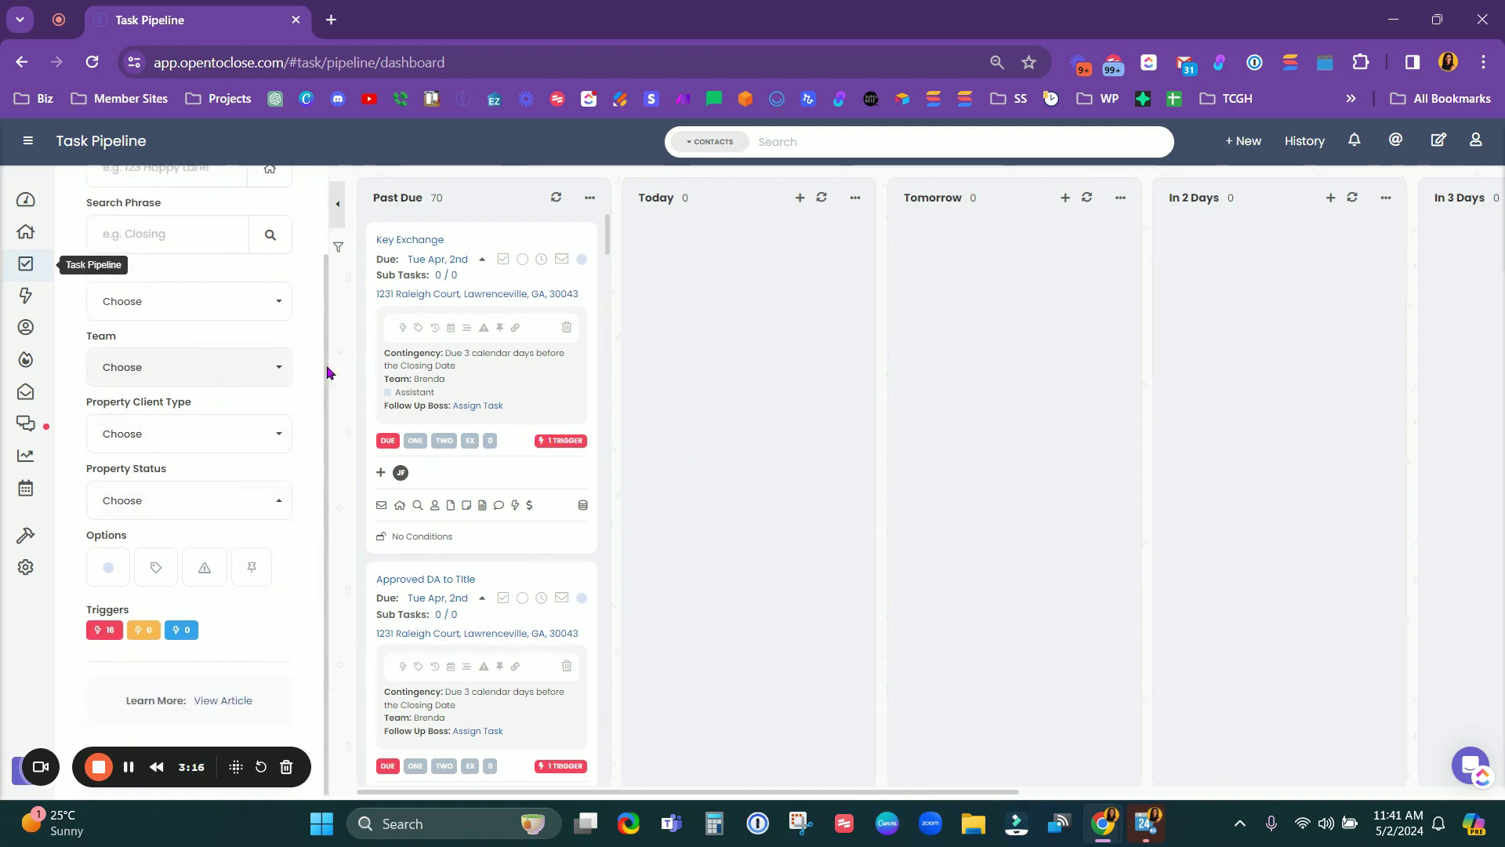
scroll(326, 470, up, 1)
scroll(326, 476, up, 1)
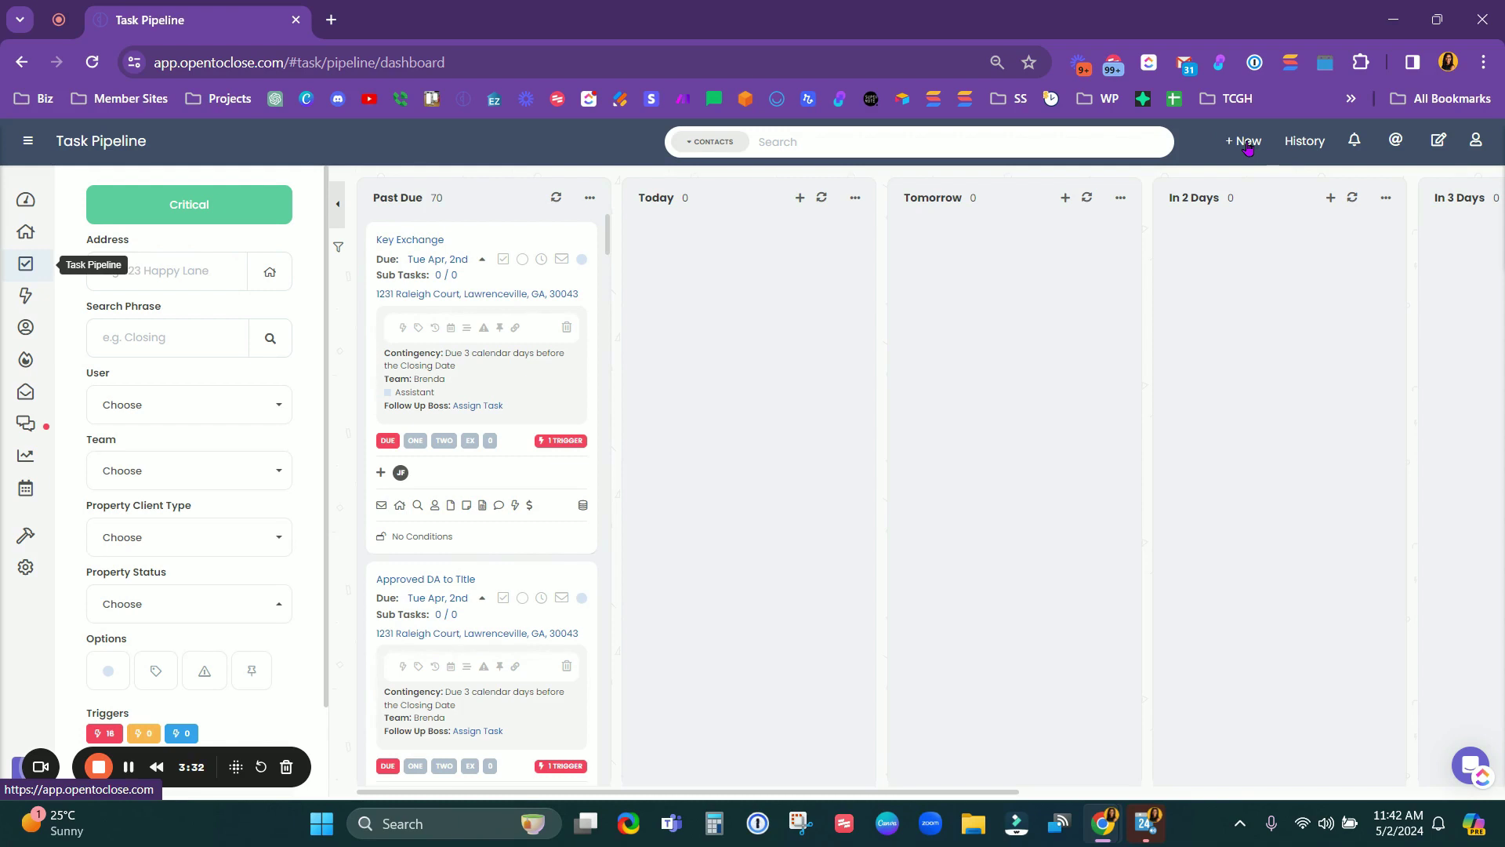
click(1247, 147)
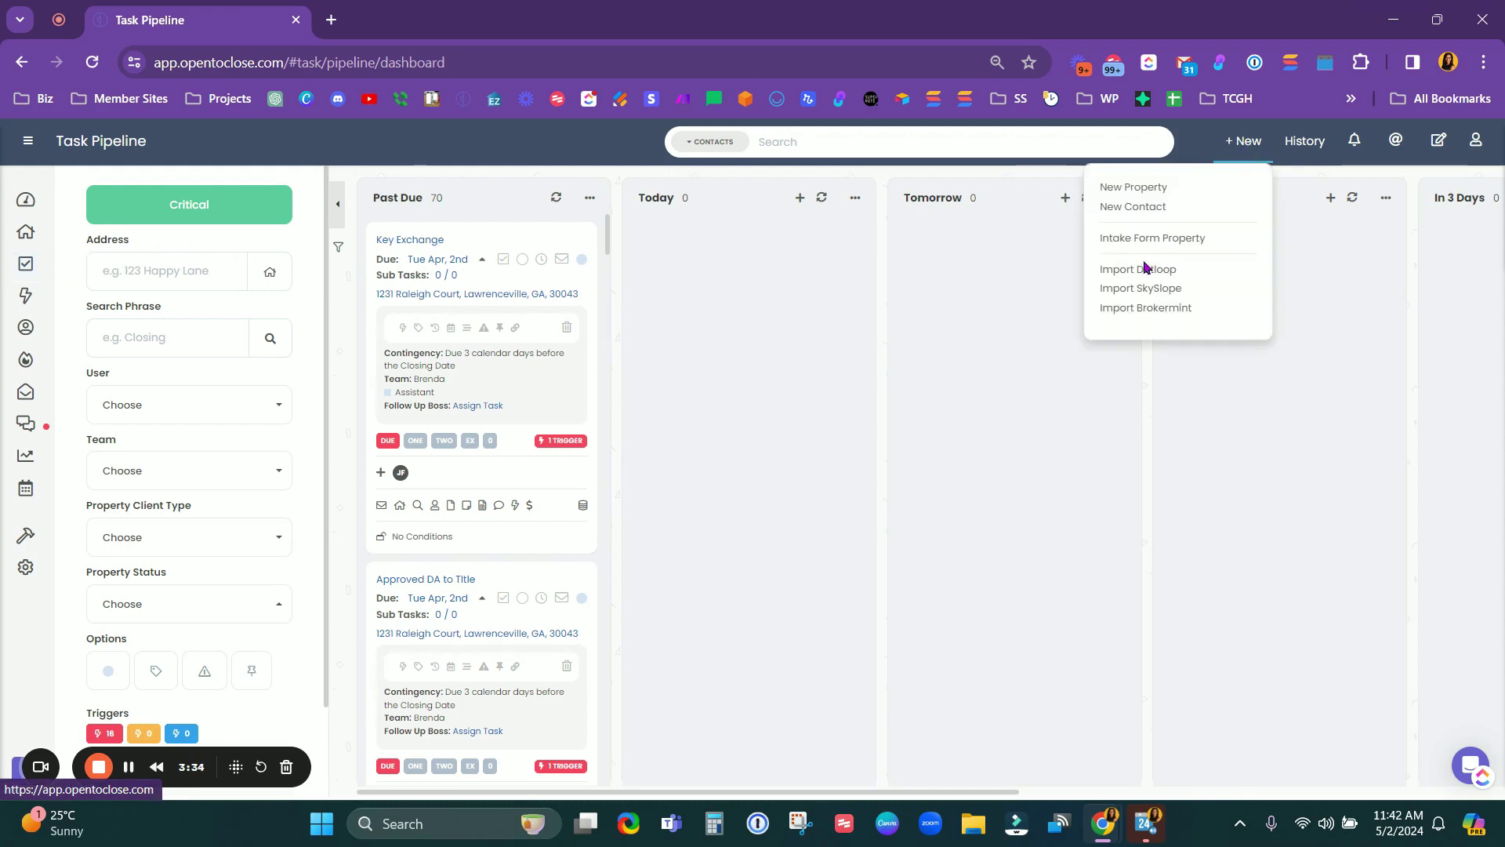
Step: Create a property from an intake form, choosing the B/S Pending Intake form
click(1121, 242)
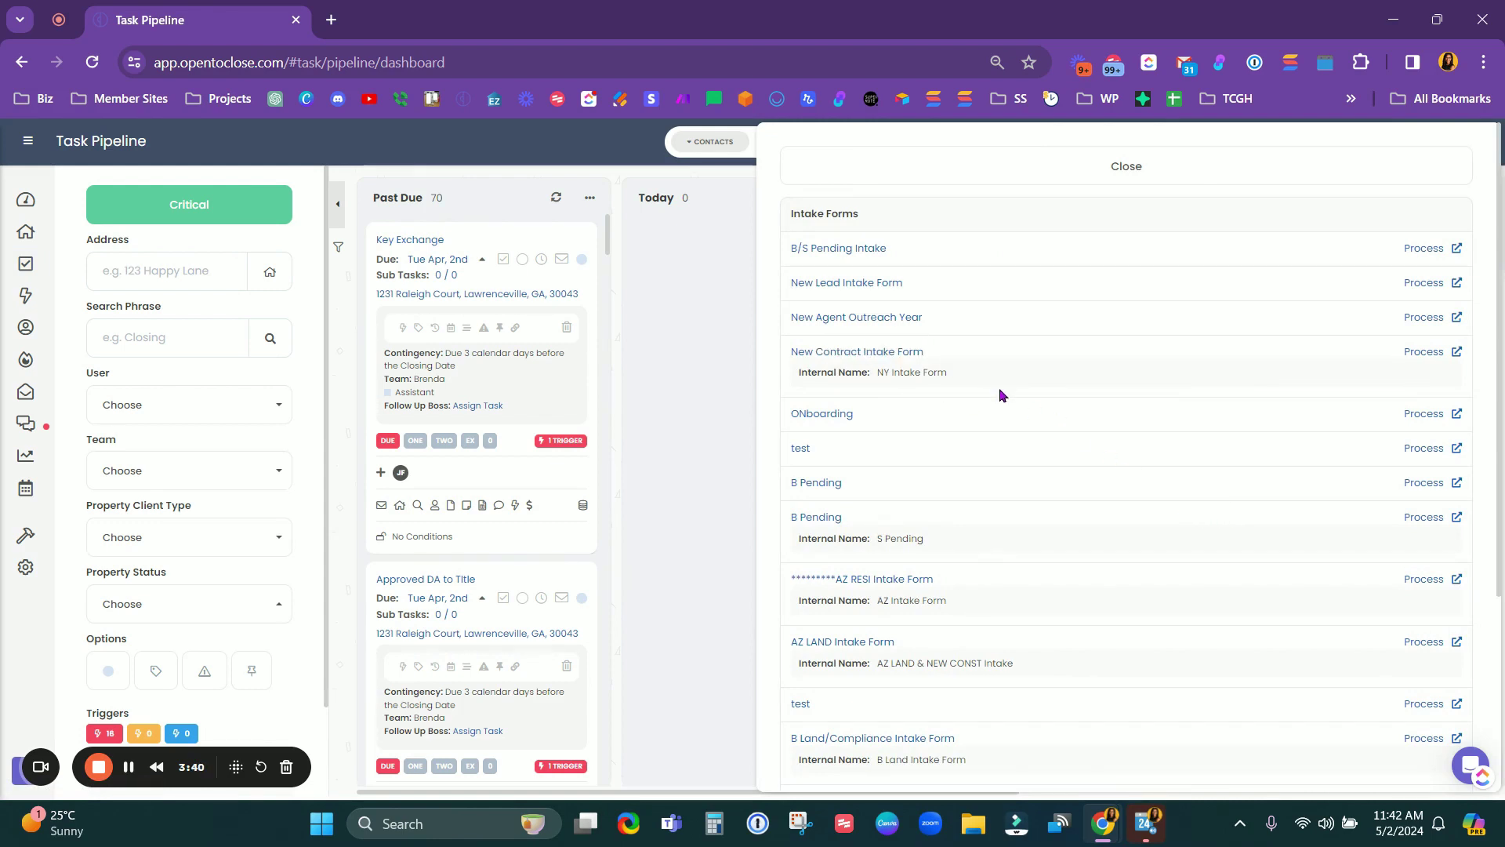
scroll(1017, 494, down, 4)
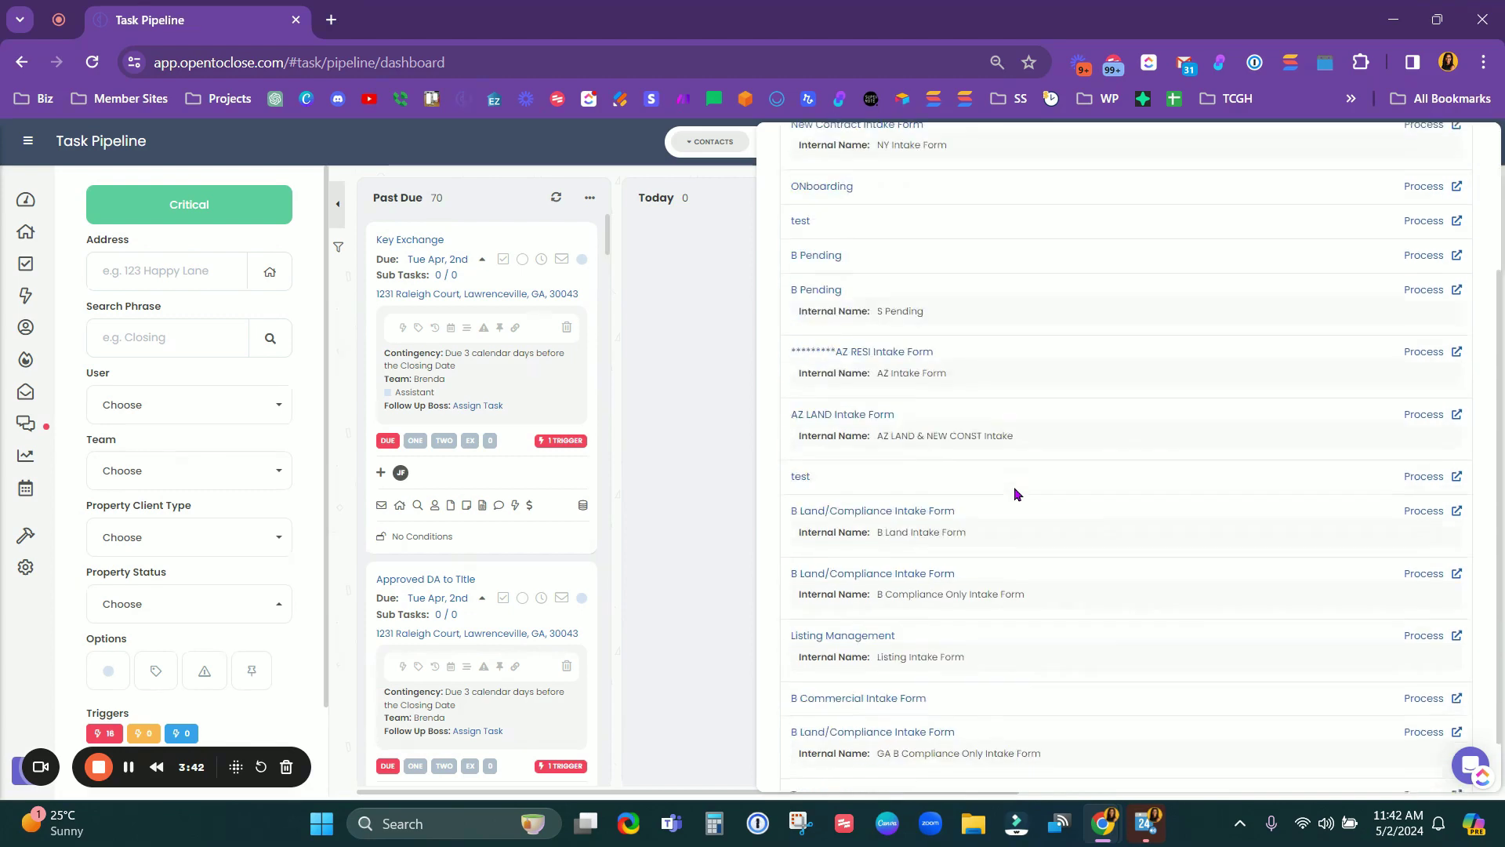
scroll(1017, 494, up, 4)
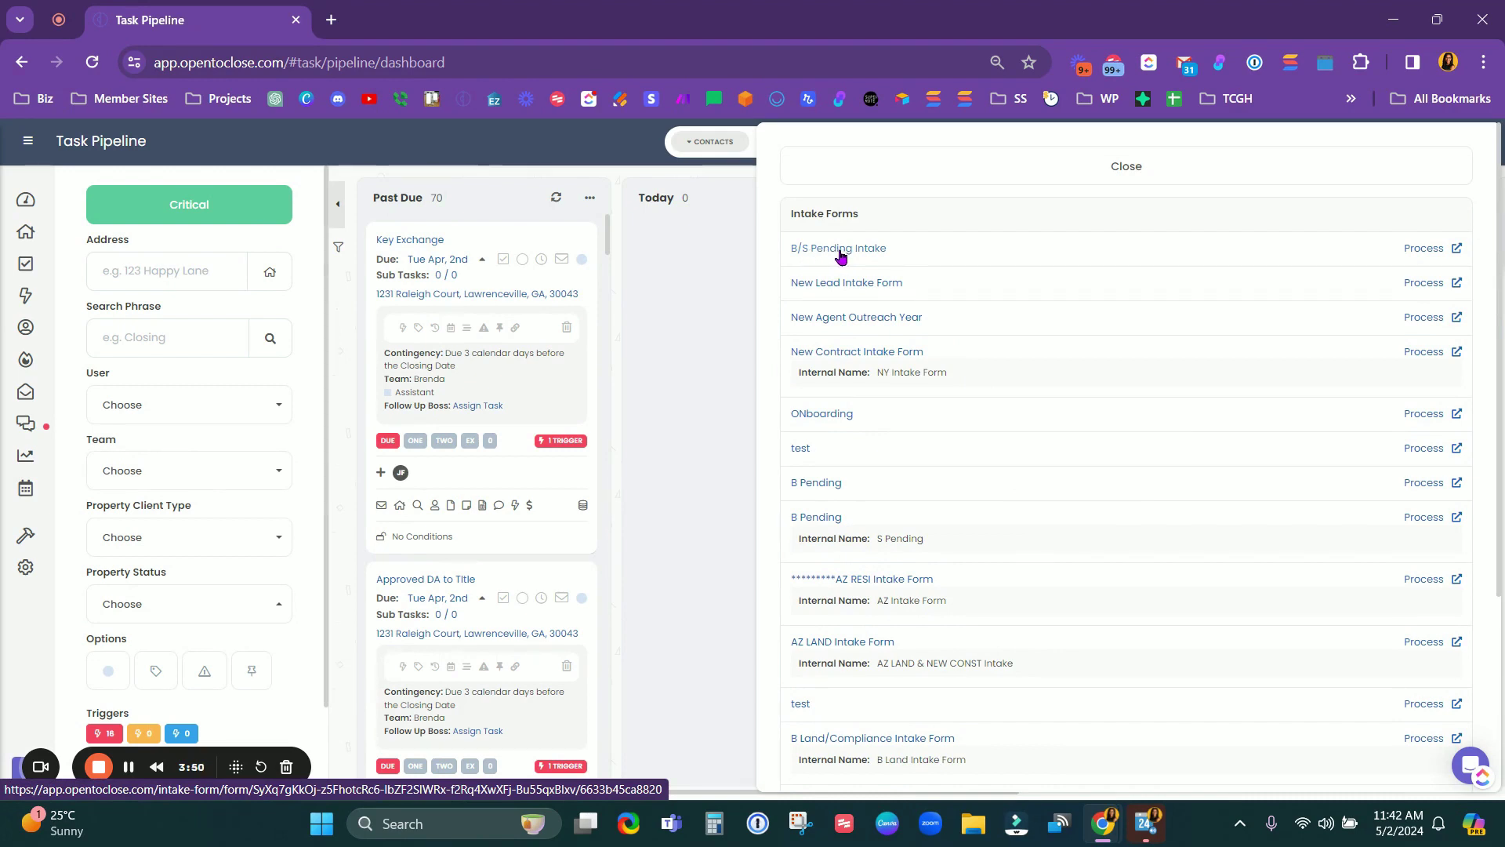
click(841, 258)
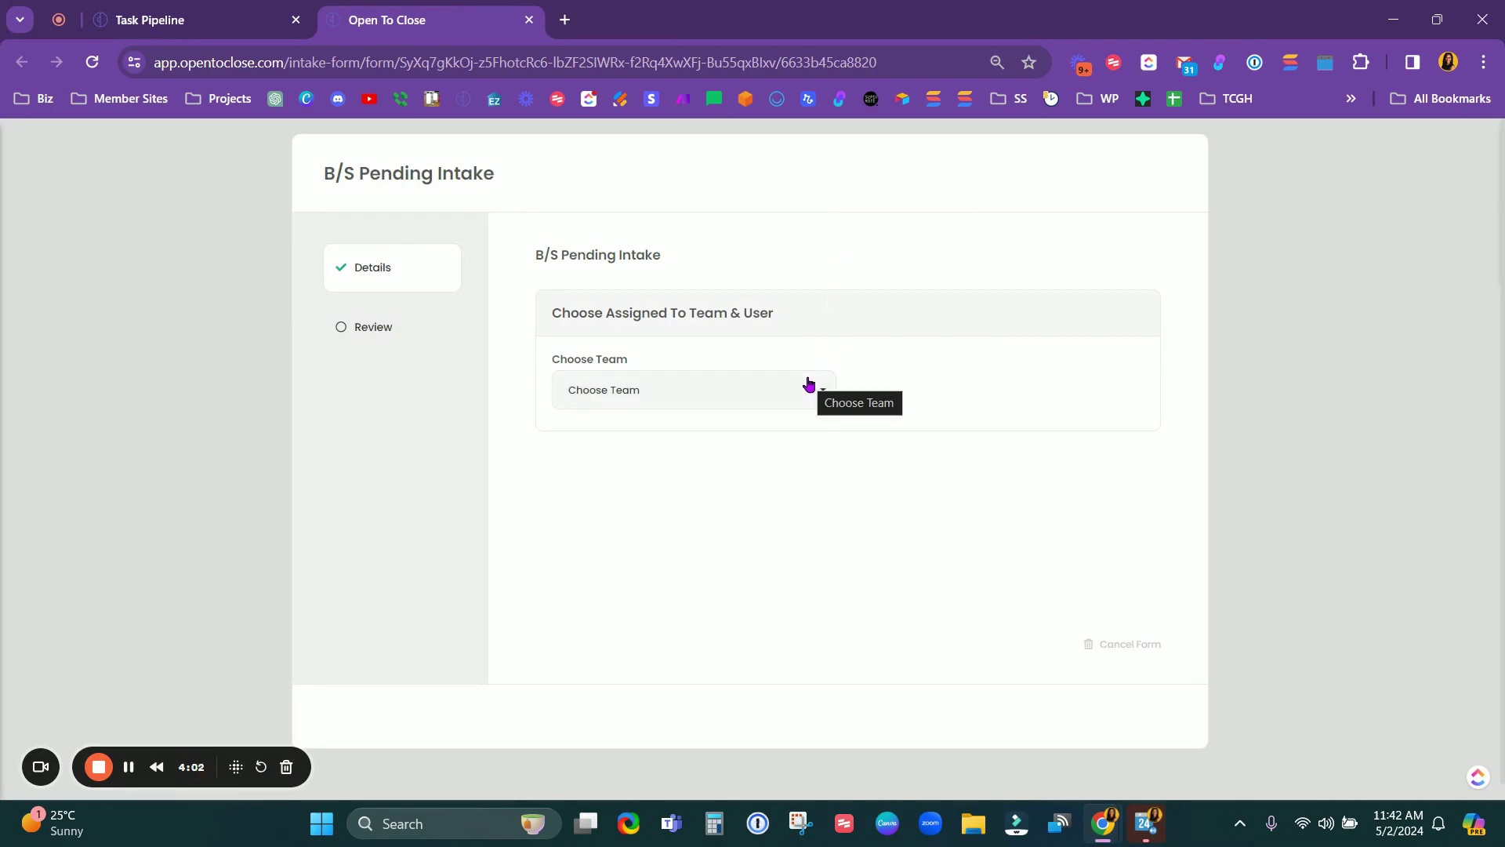
Step: Set the intake's team to Transactions, then change it to AZ Team and list its users
scroll(926, 323, down, 1)
drag(552, 344, 657, 350)
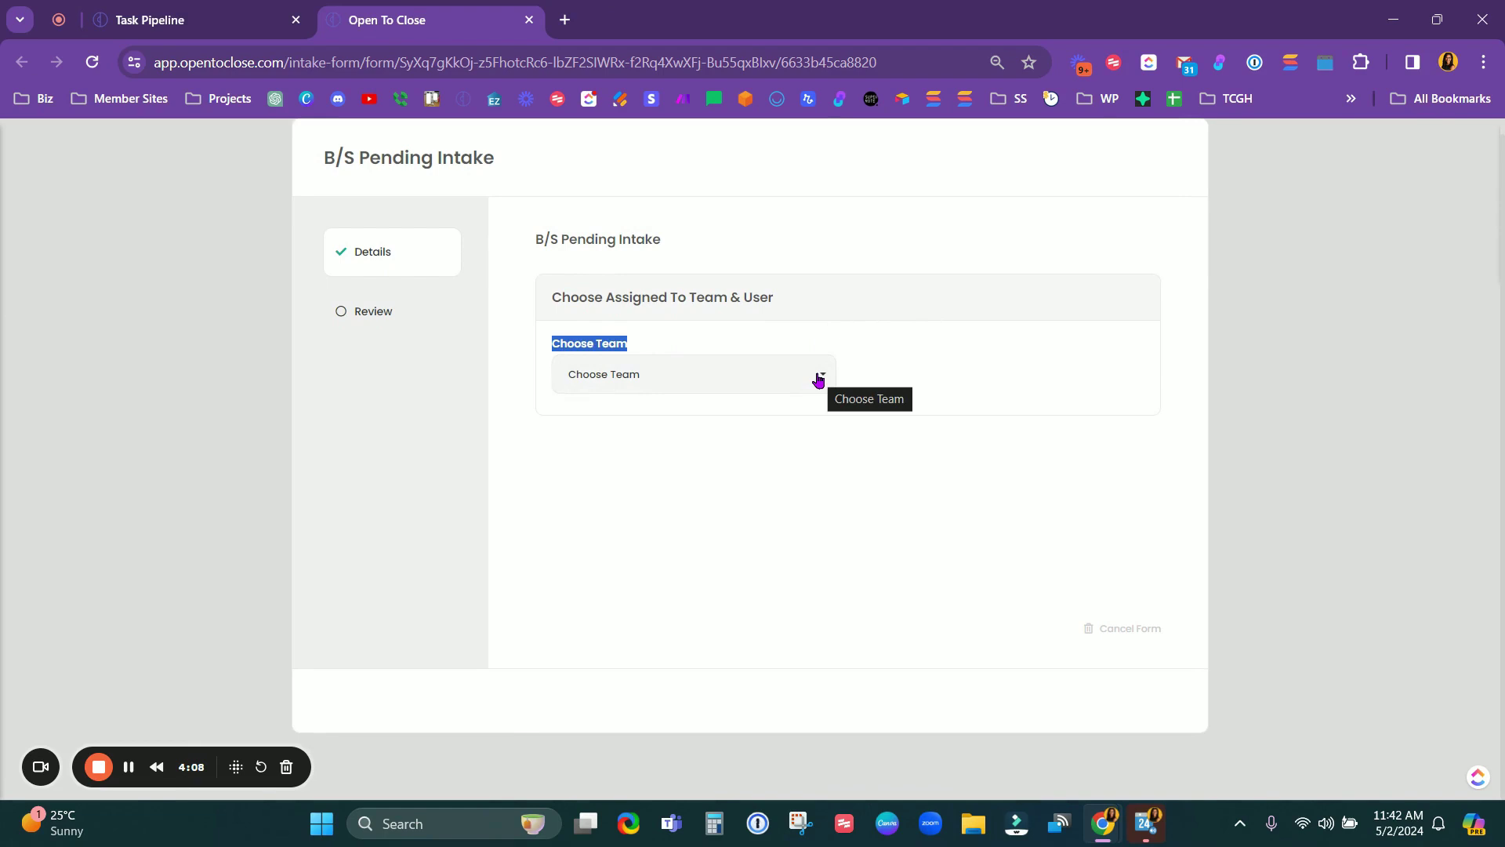
click(818, 379)
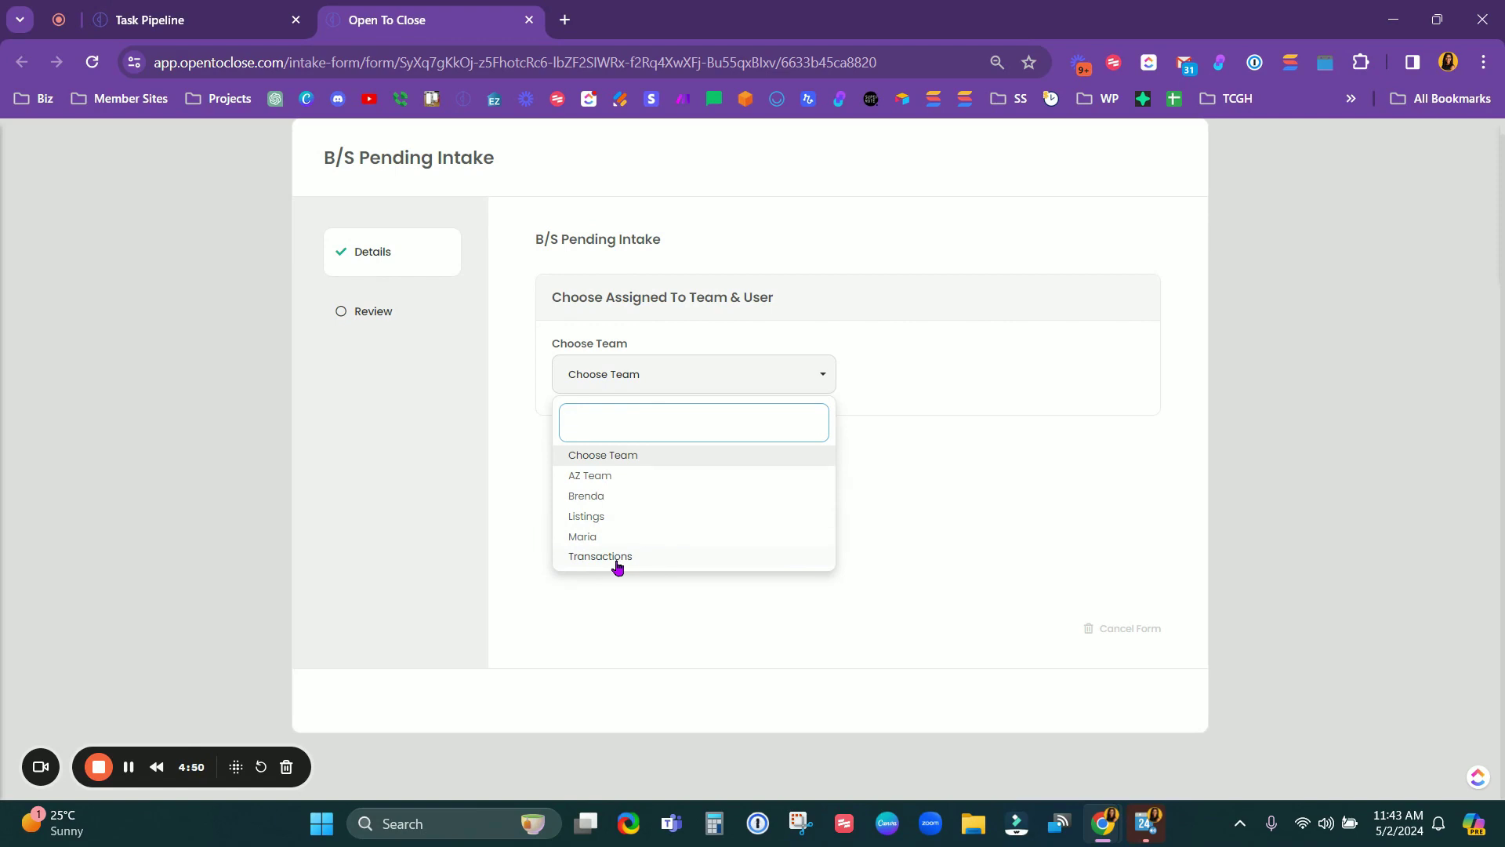
click(601, 557)
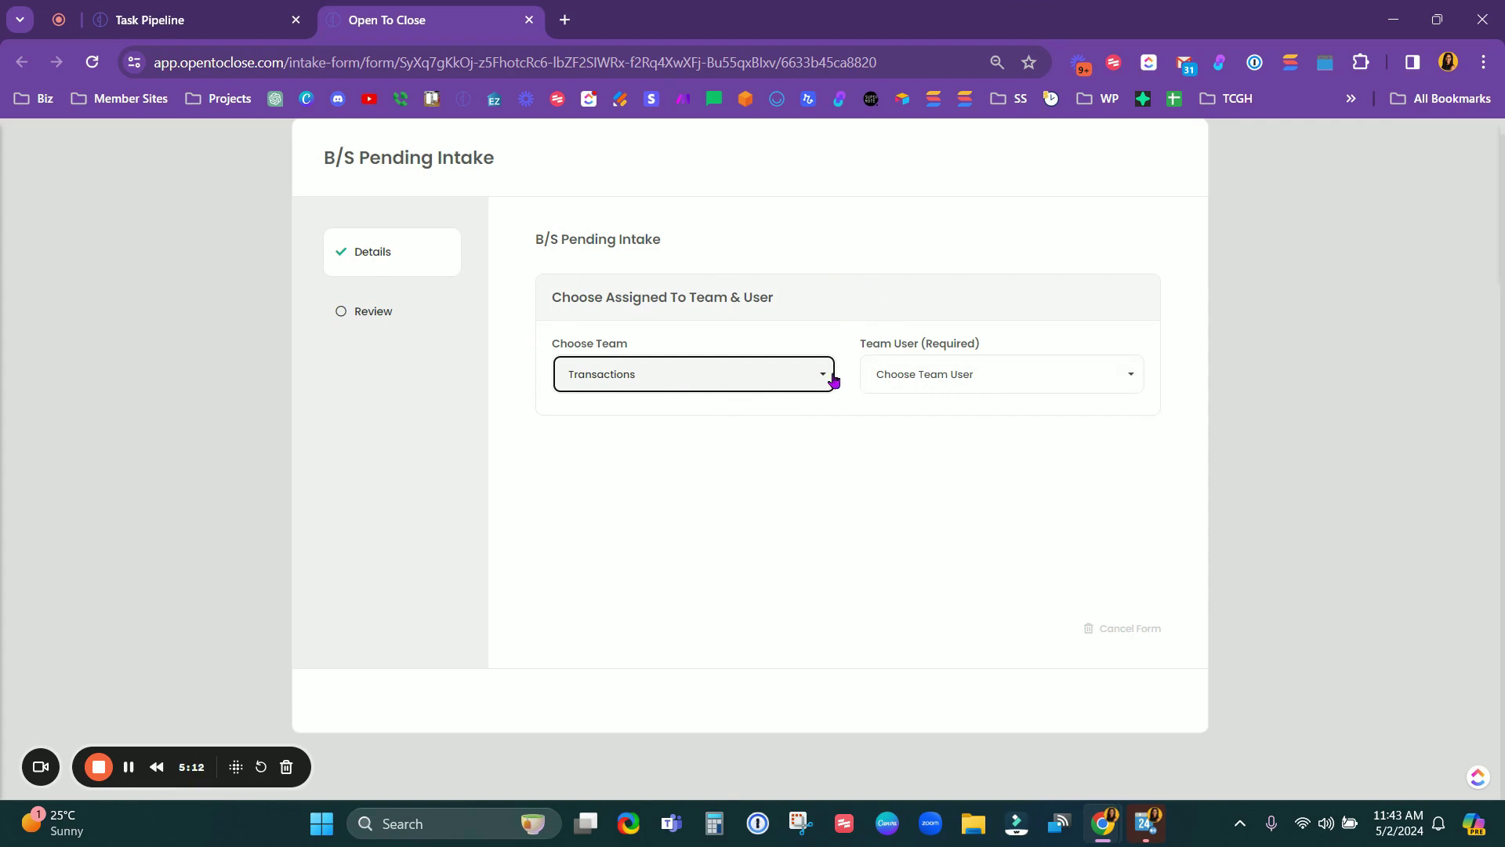
click(1001, 374)
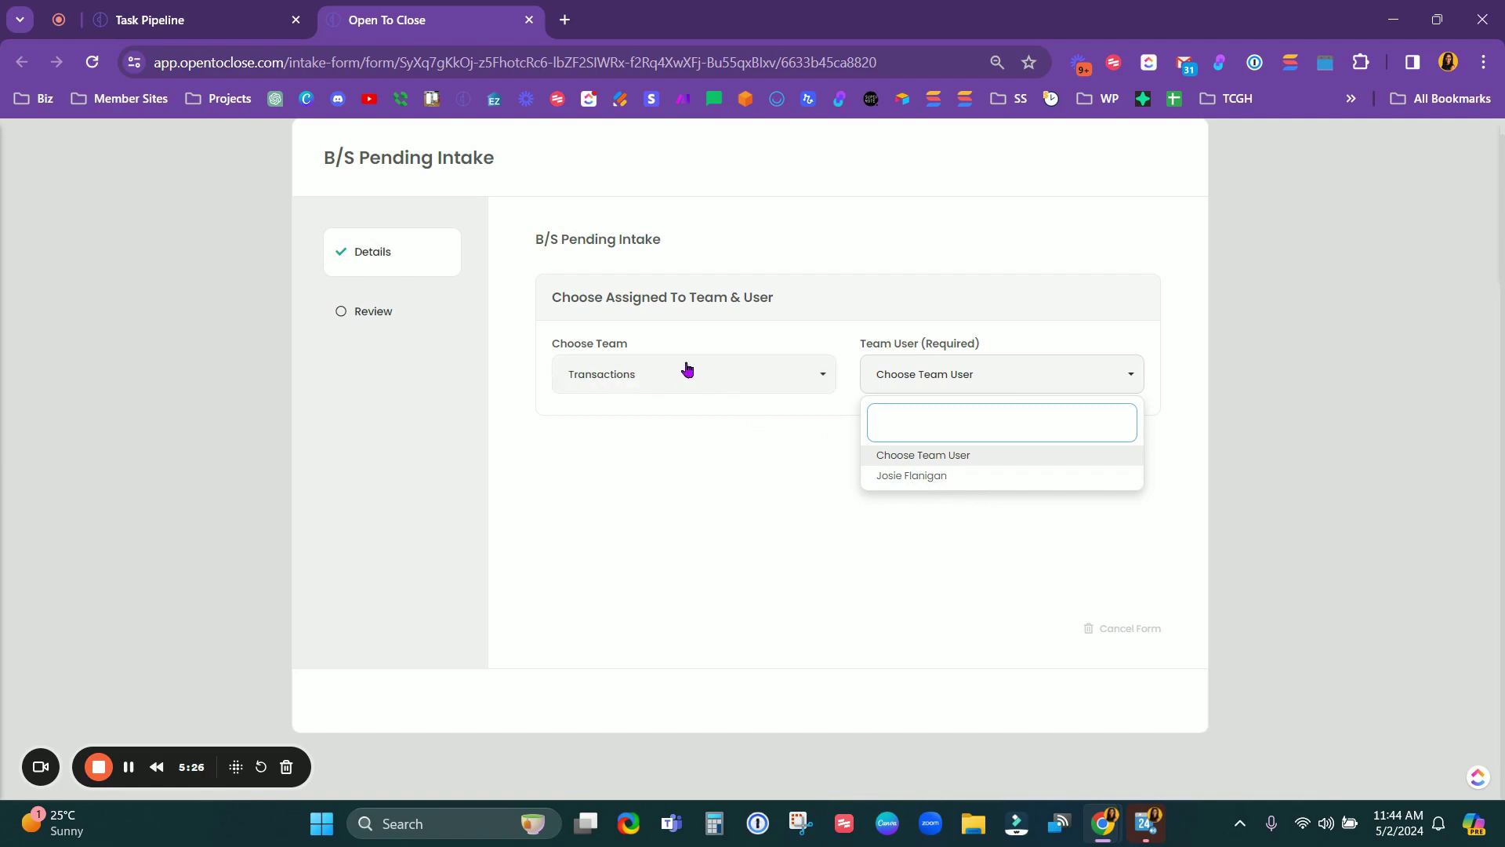
click(795, 382)
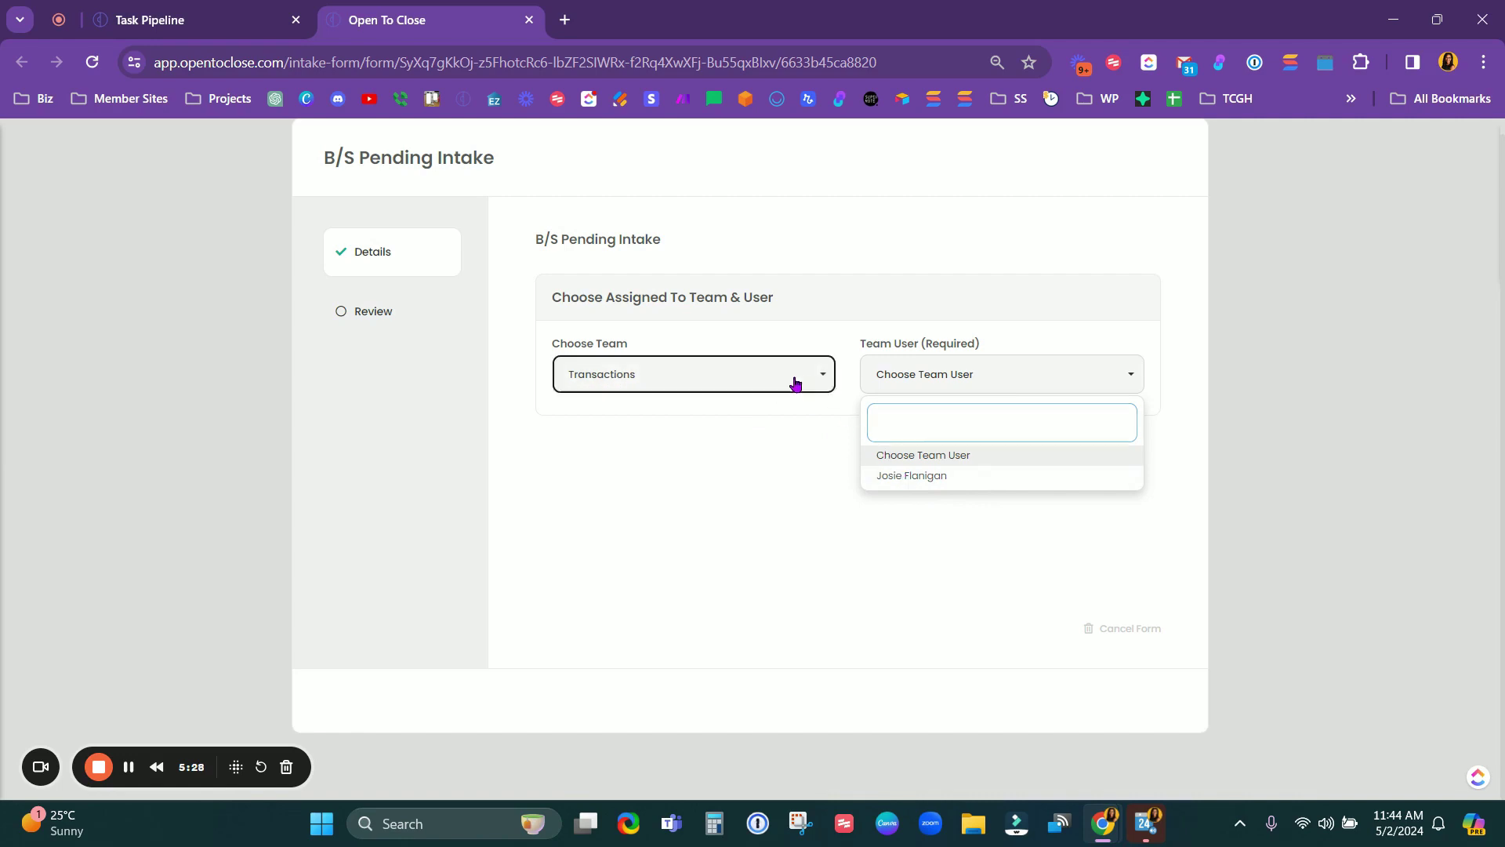
click(612, 479)
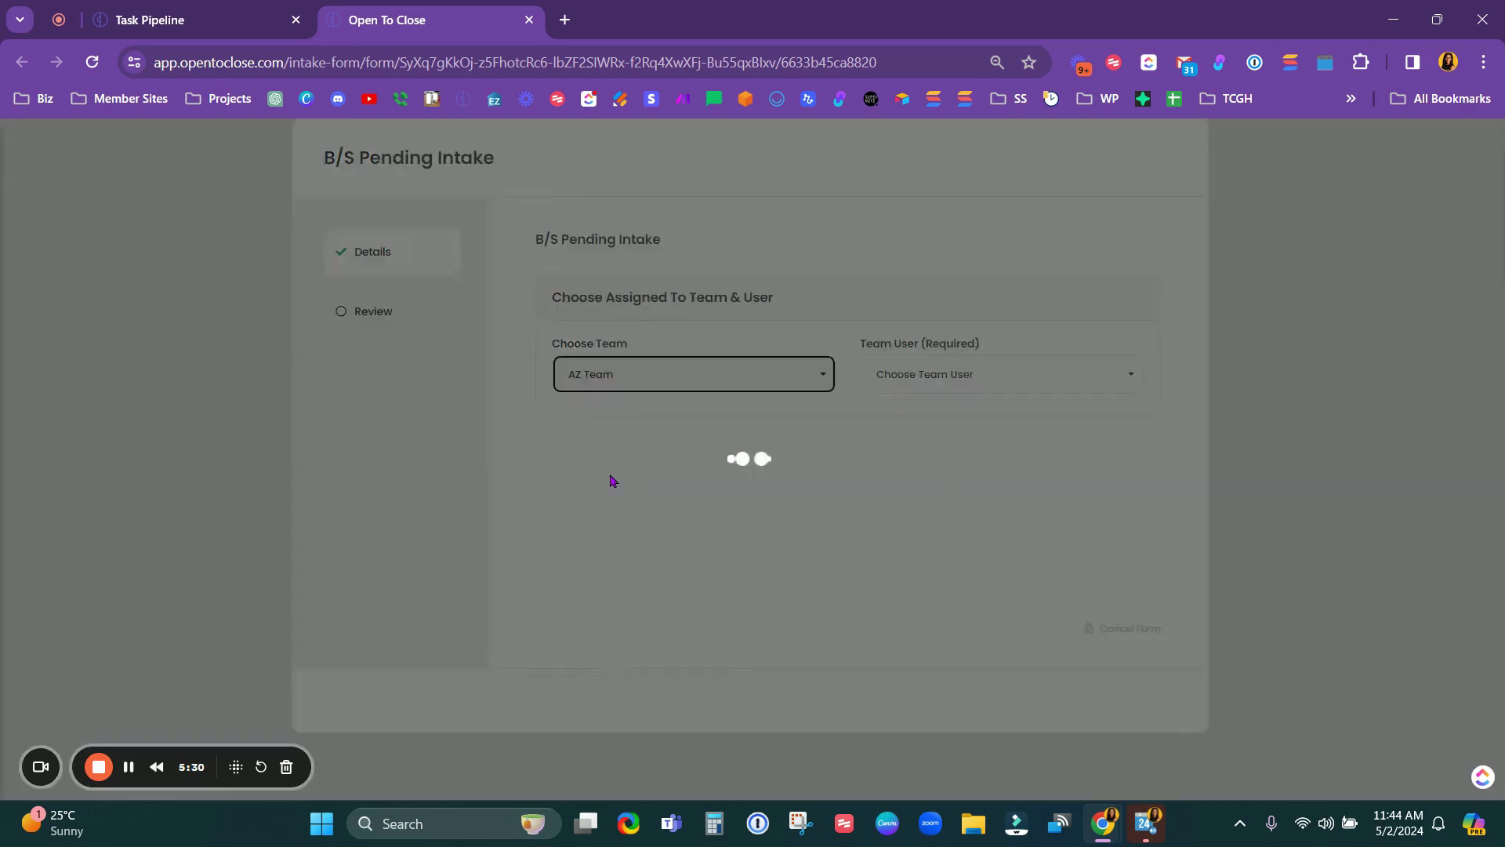
click(1010, 378)
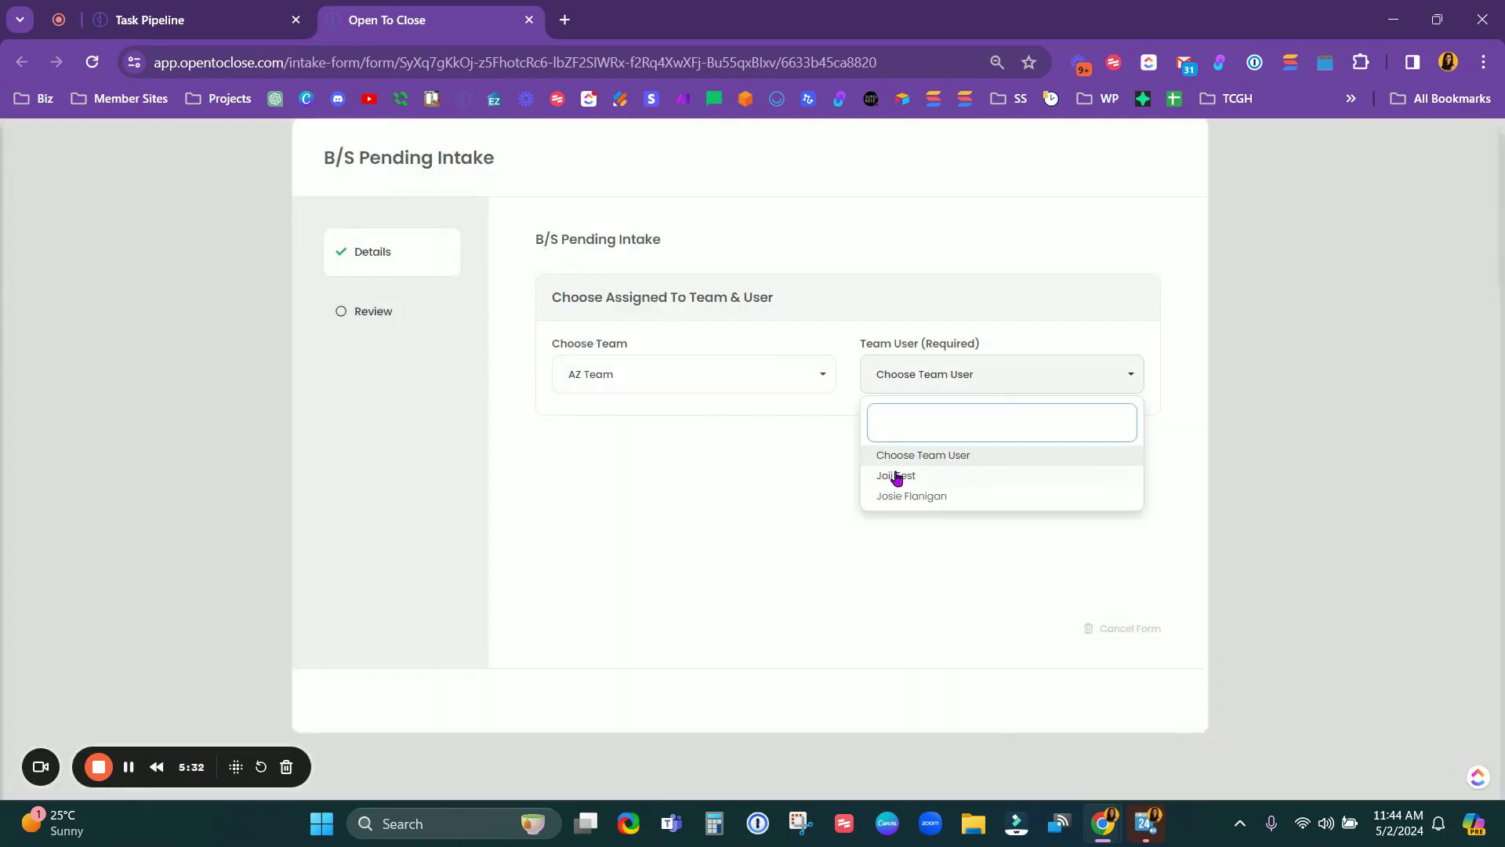
Step: Assign the intake to a user on the AZ Team
click(952, 499)
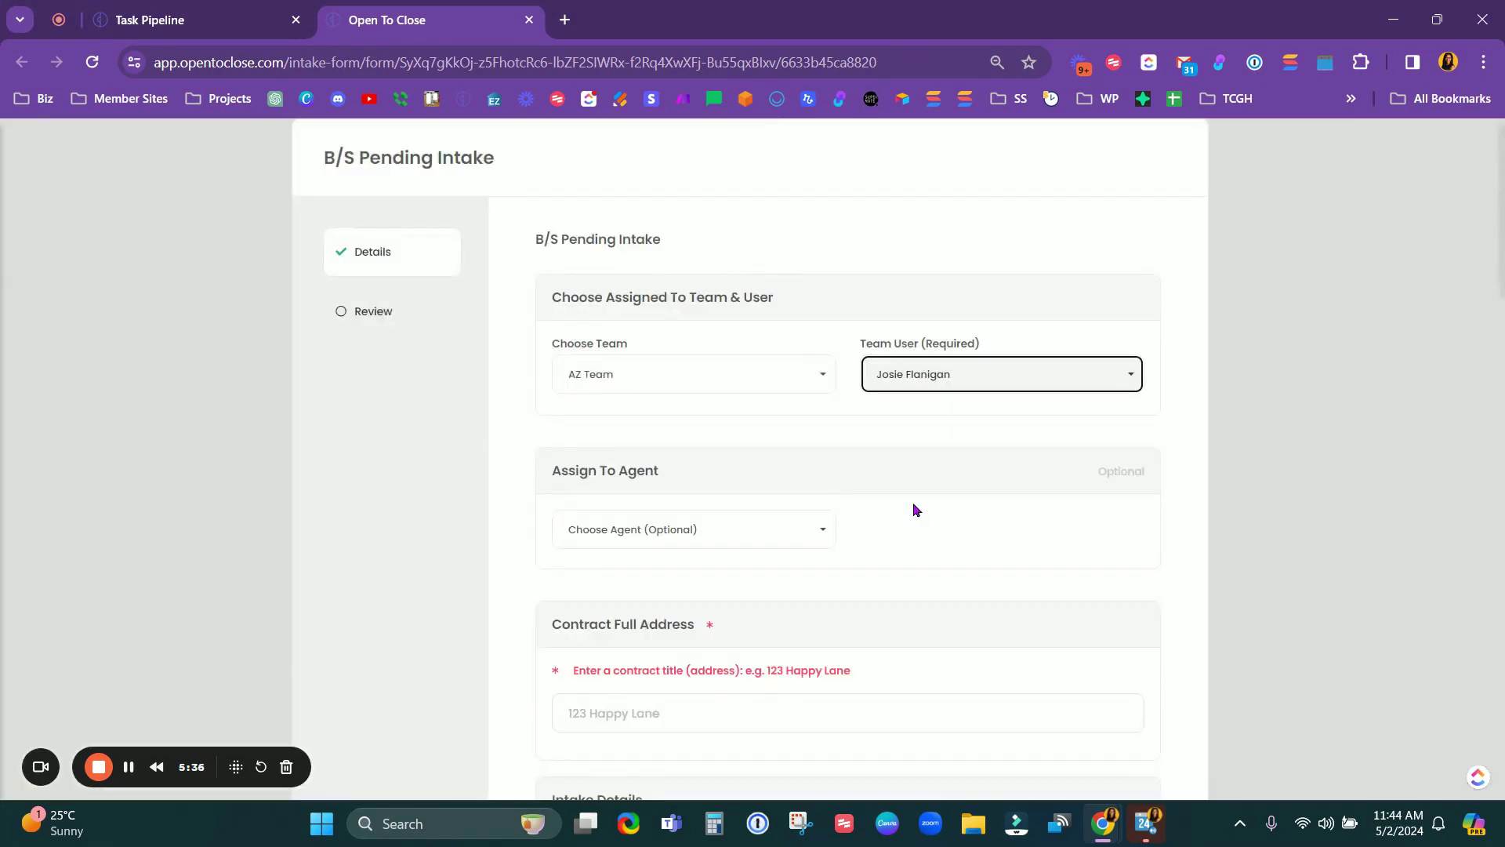
scroll(913, 508, down, 4)
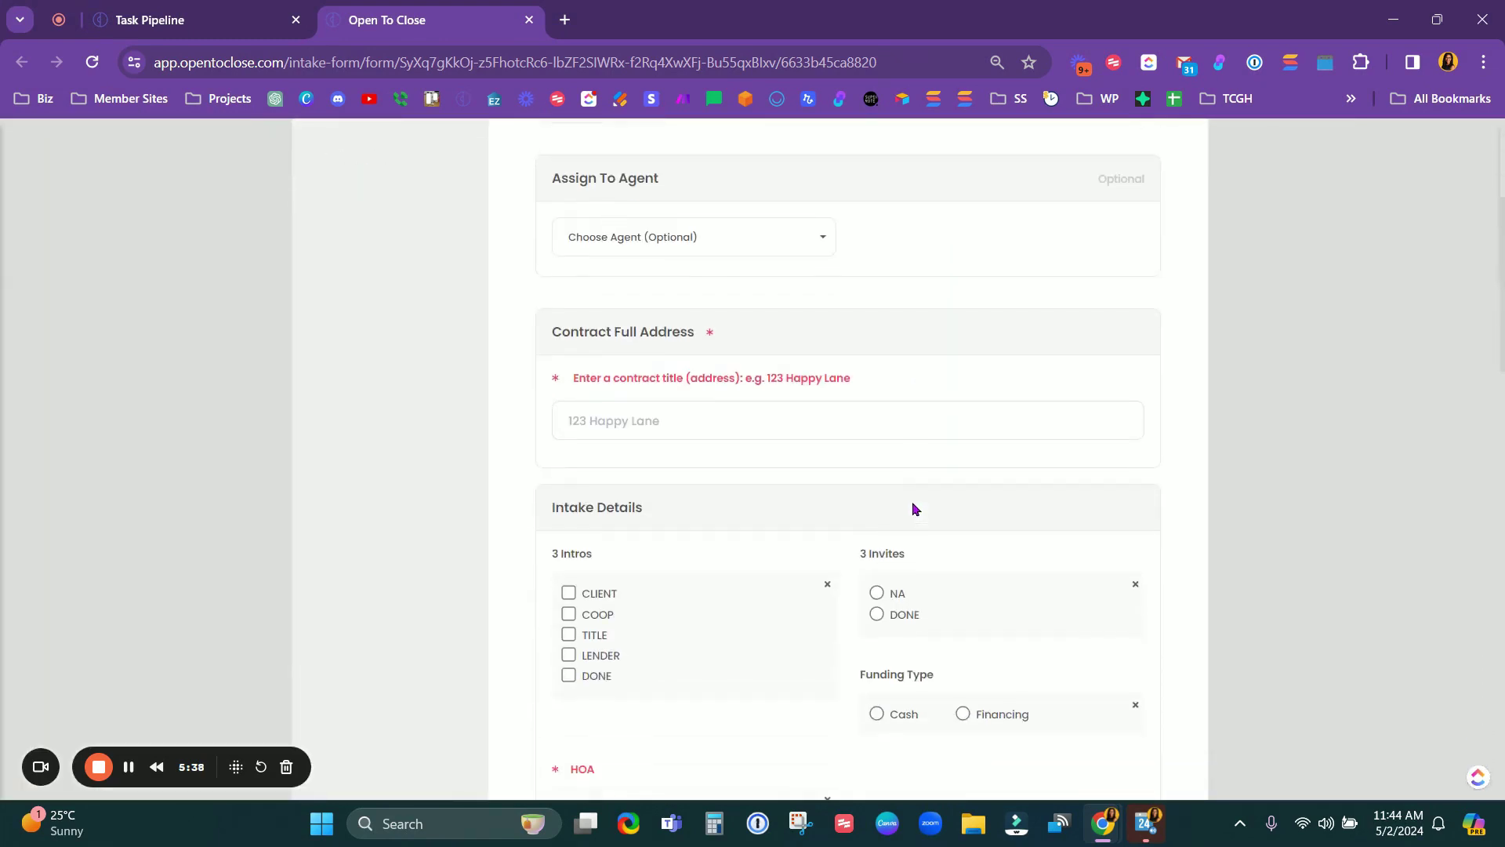
scroll(913, 508, up, 2)
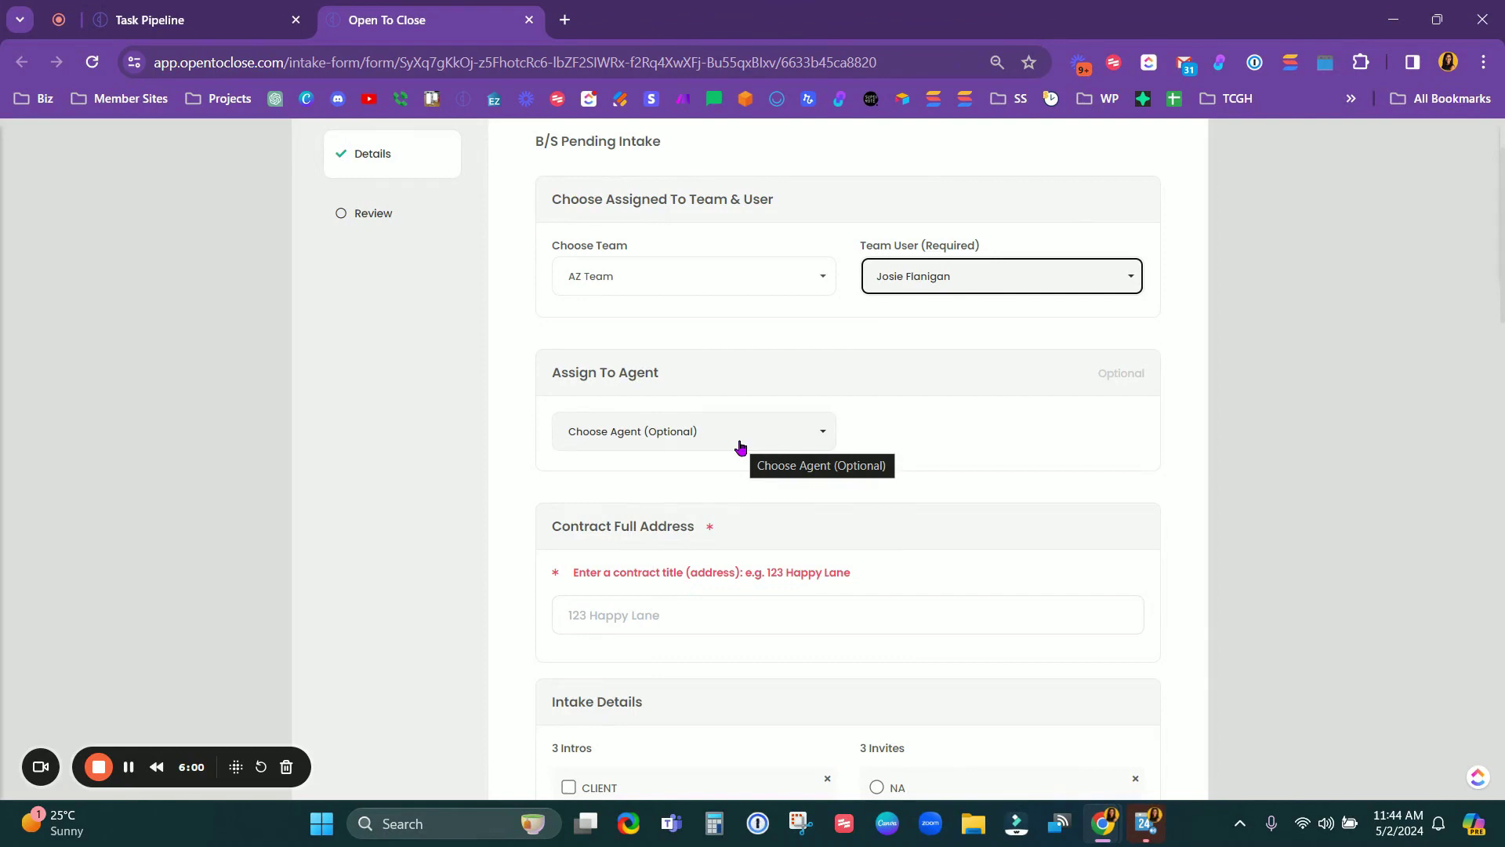
scroll(953, 435, down, 3)
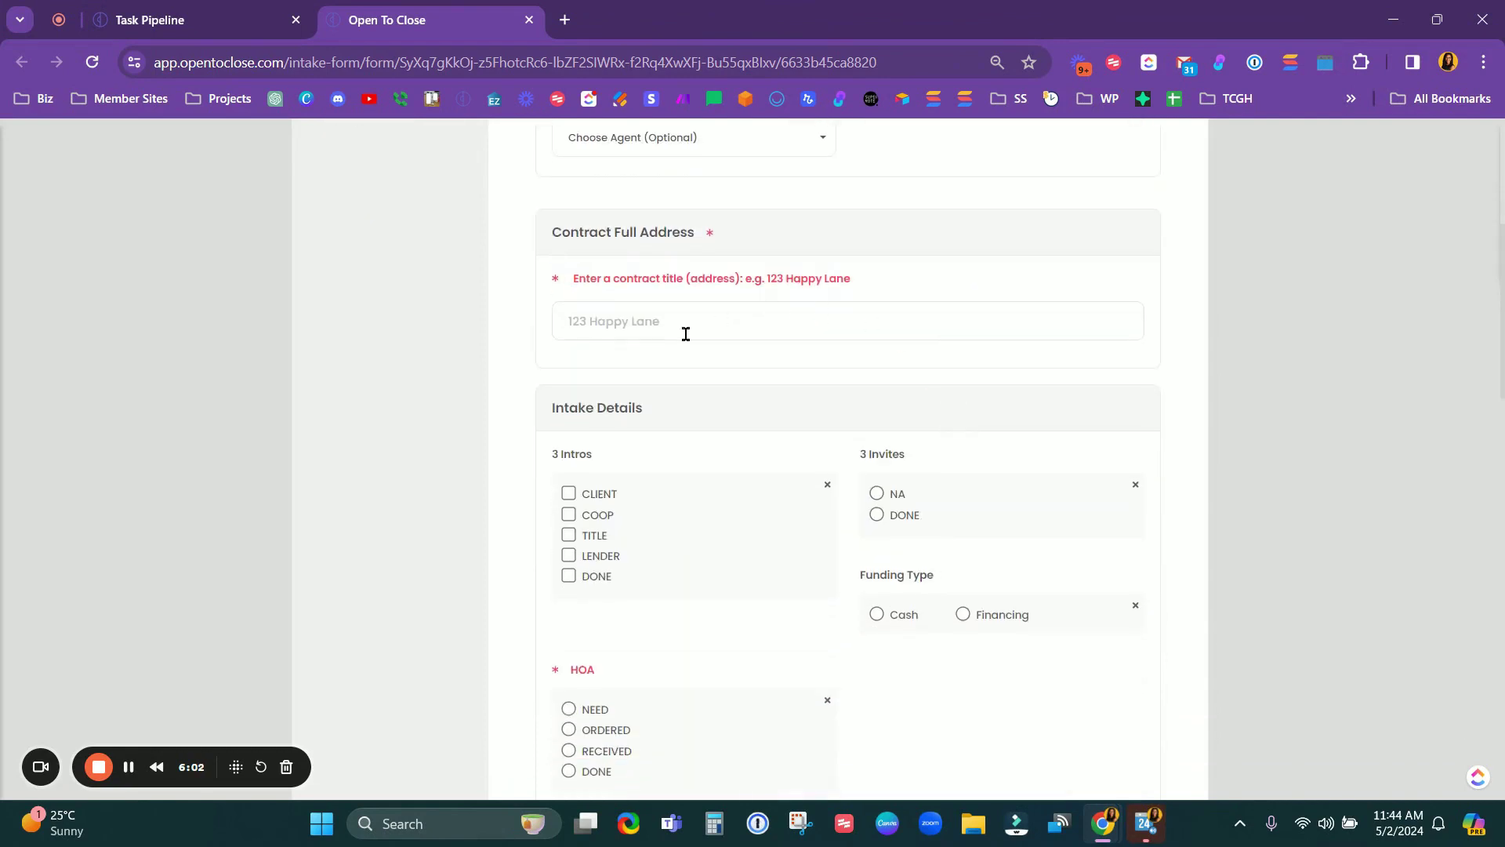
click(616, 323)
text(123)
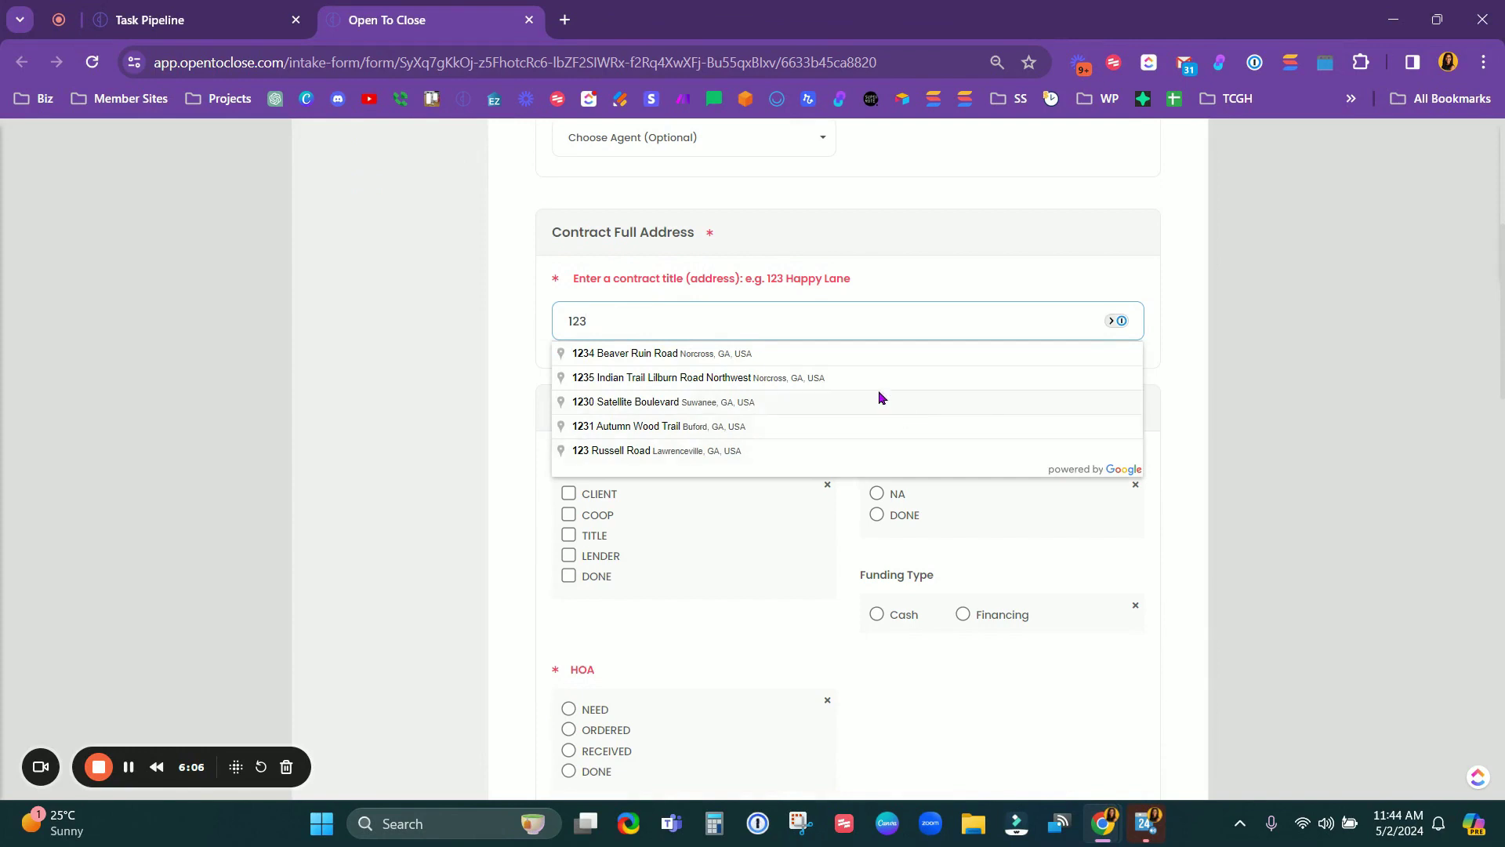
click(754, 379)
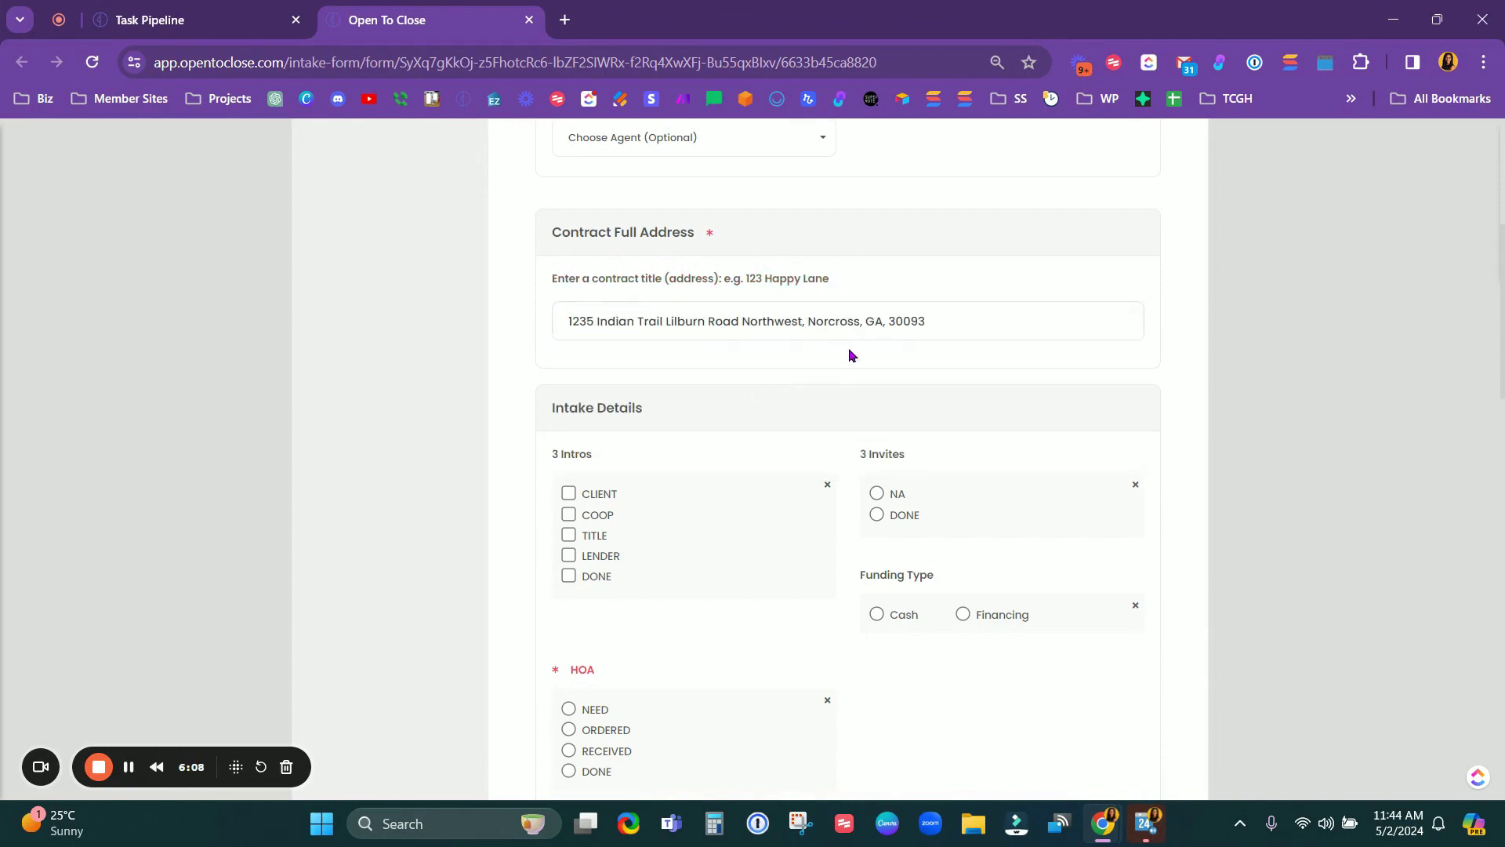
scroll(823, 319, down, 5)
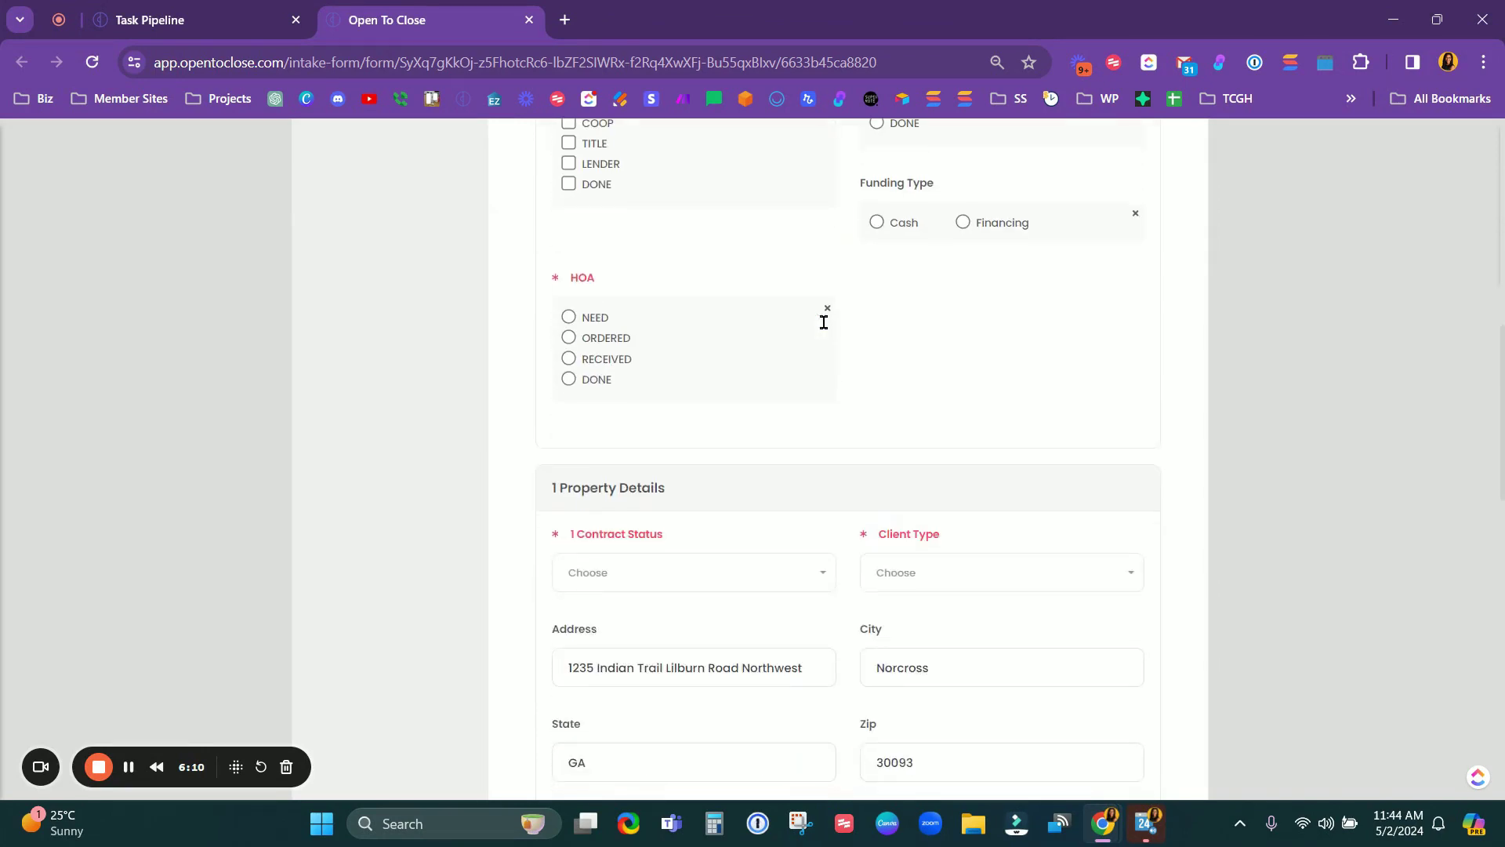
scroll(689, 672, up, 4)
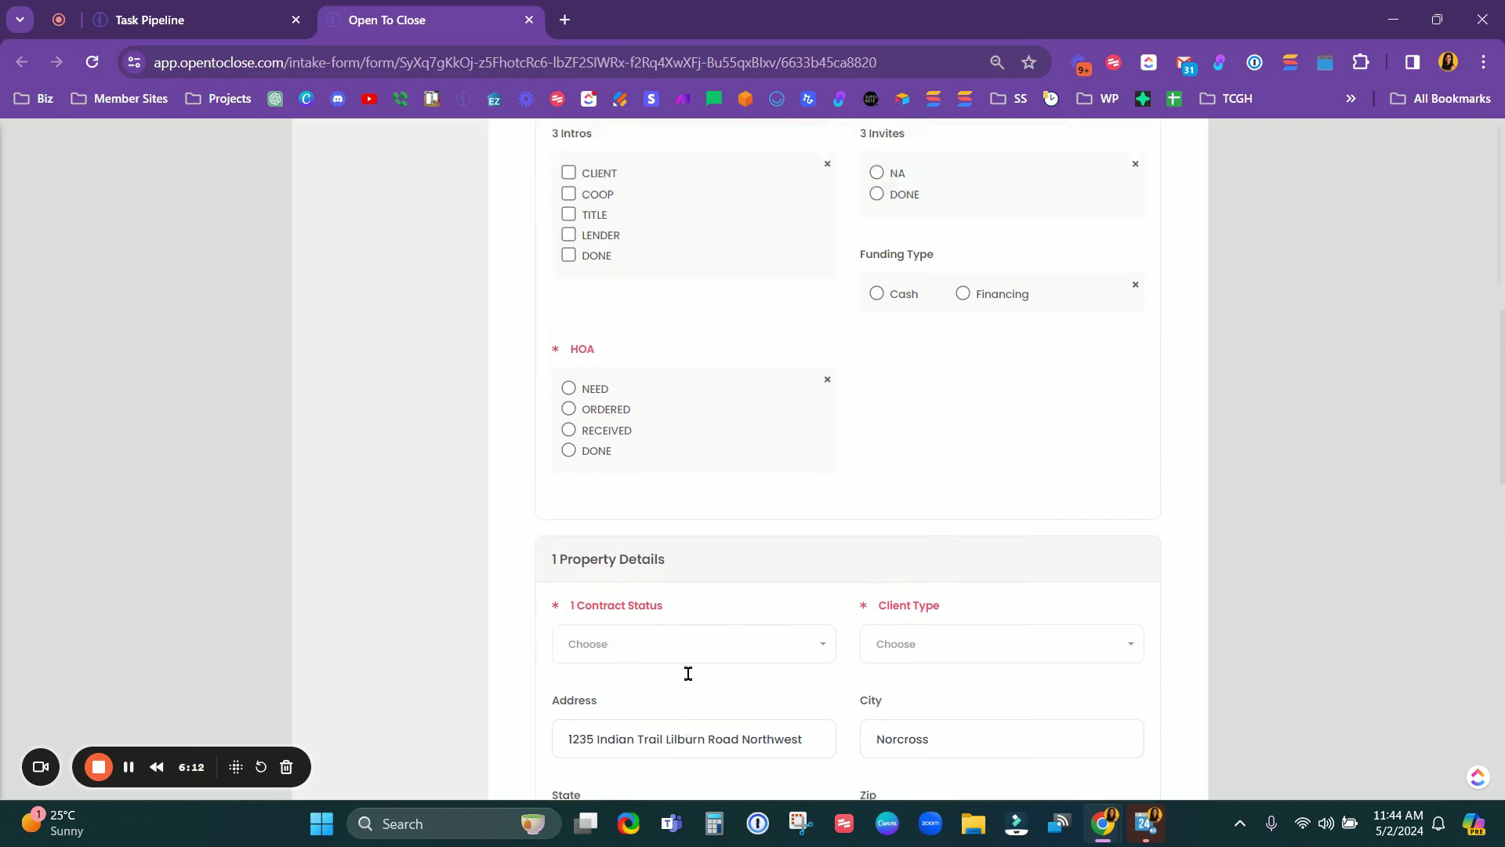
scroll(862, 368, up, 1)
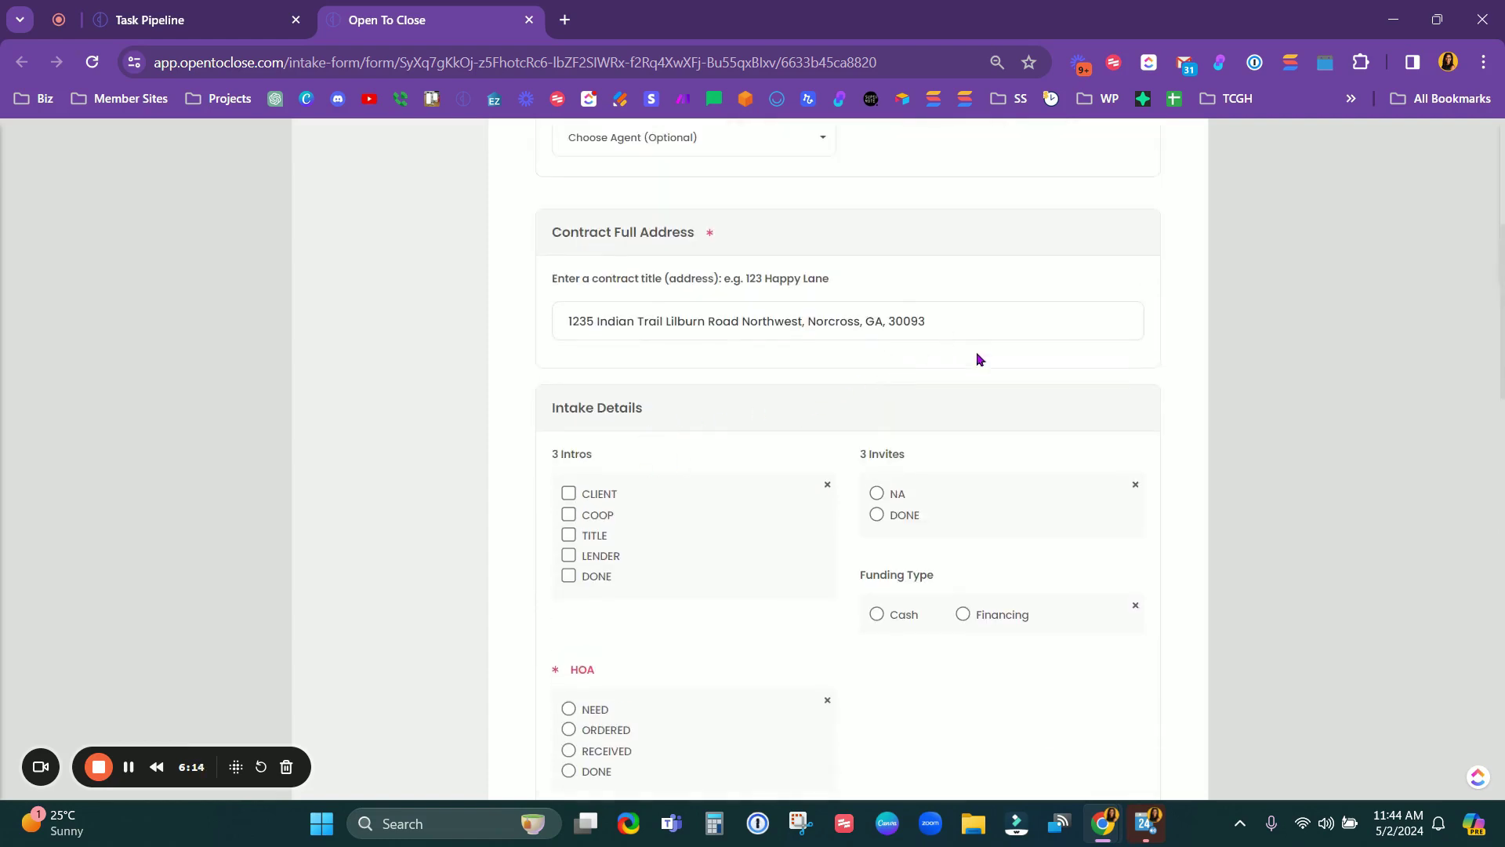
scroll(941, 392, down, 1)
Step: Dismiss the address suggestions and put the caret at the start of the contract title
click(825, 220)
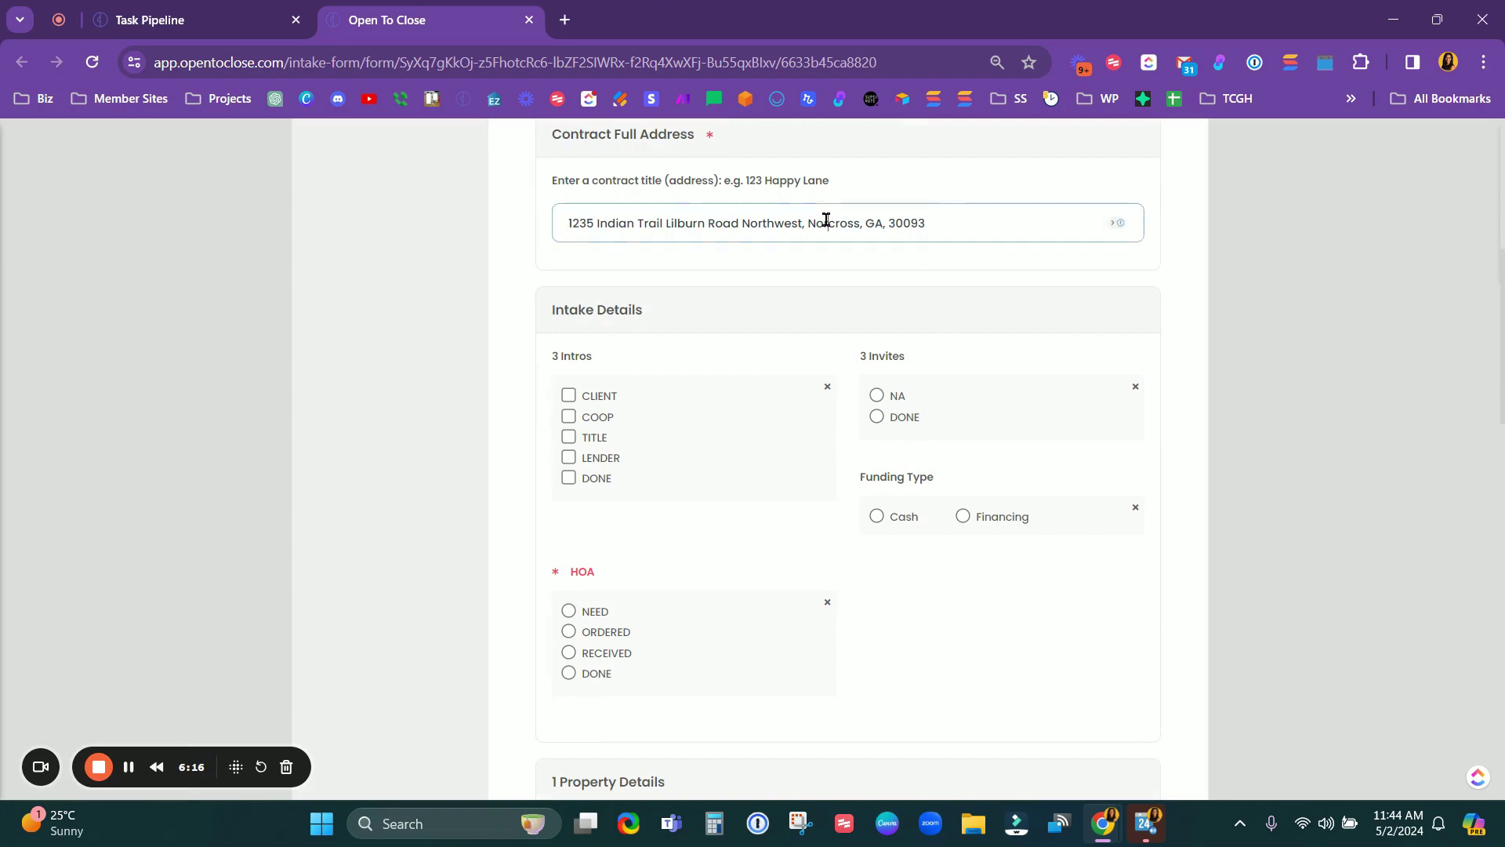
click(929, 220)
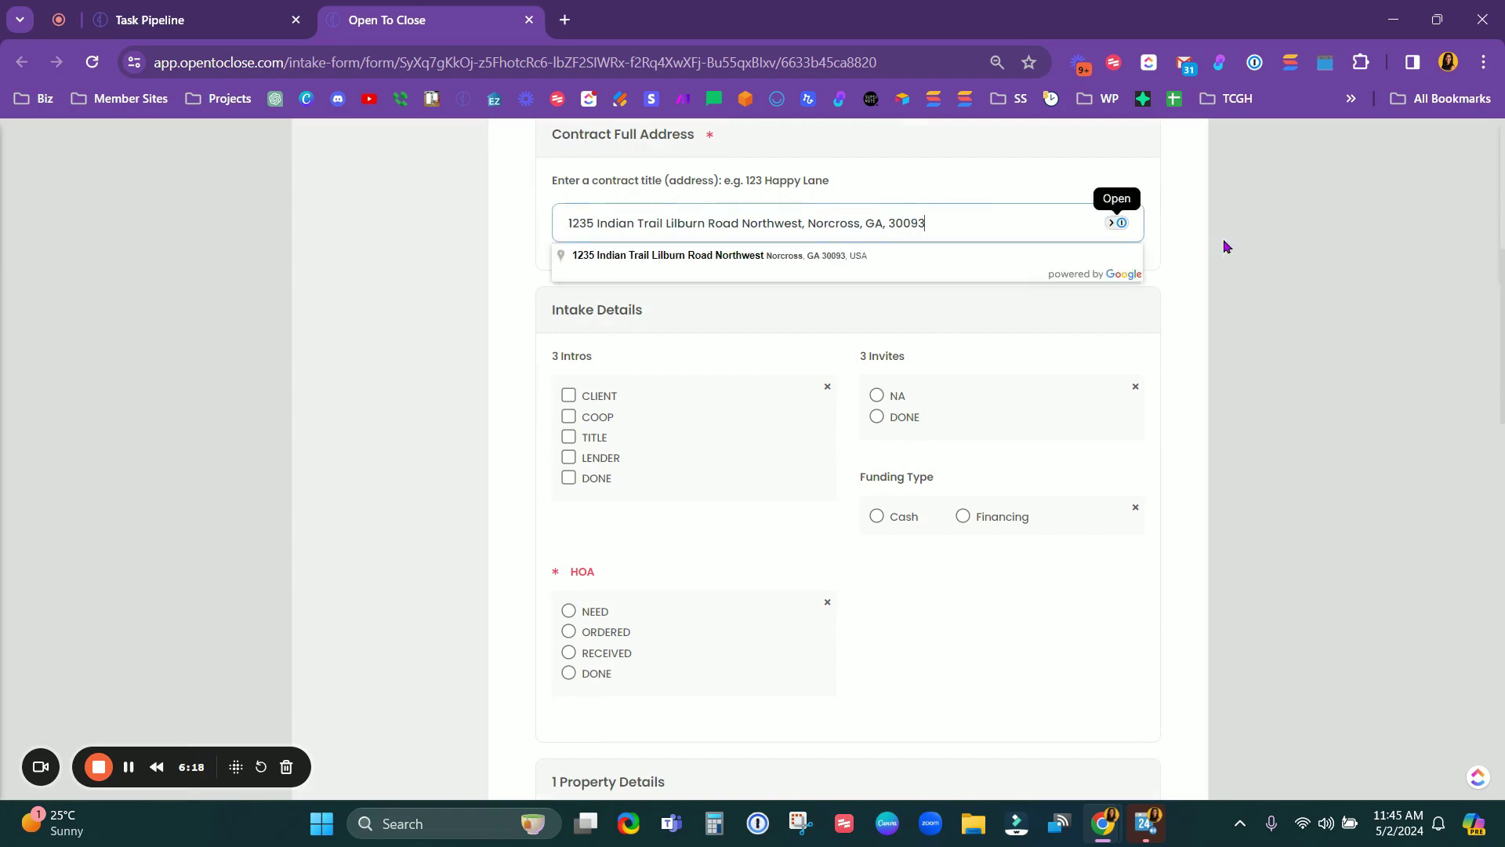
click(1186, 256)
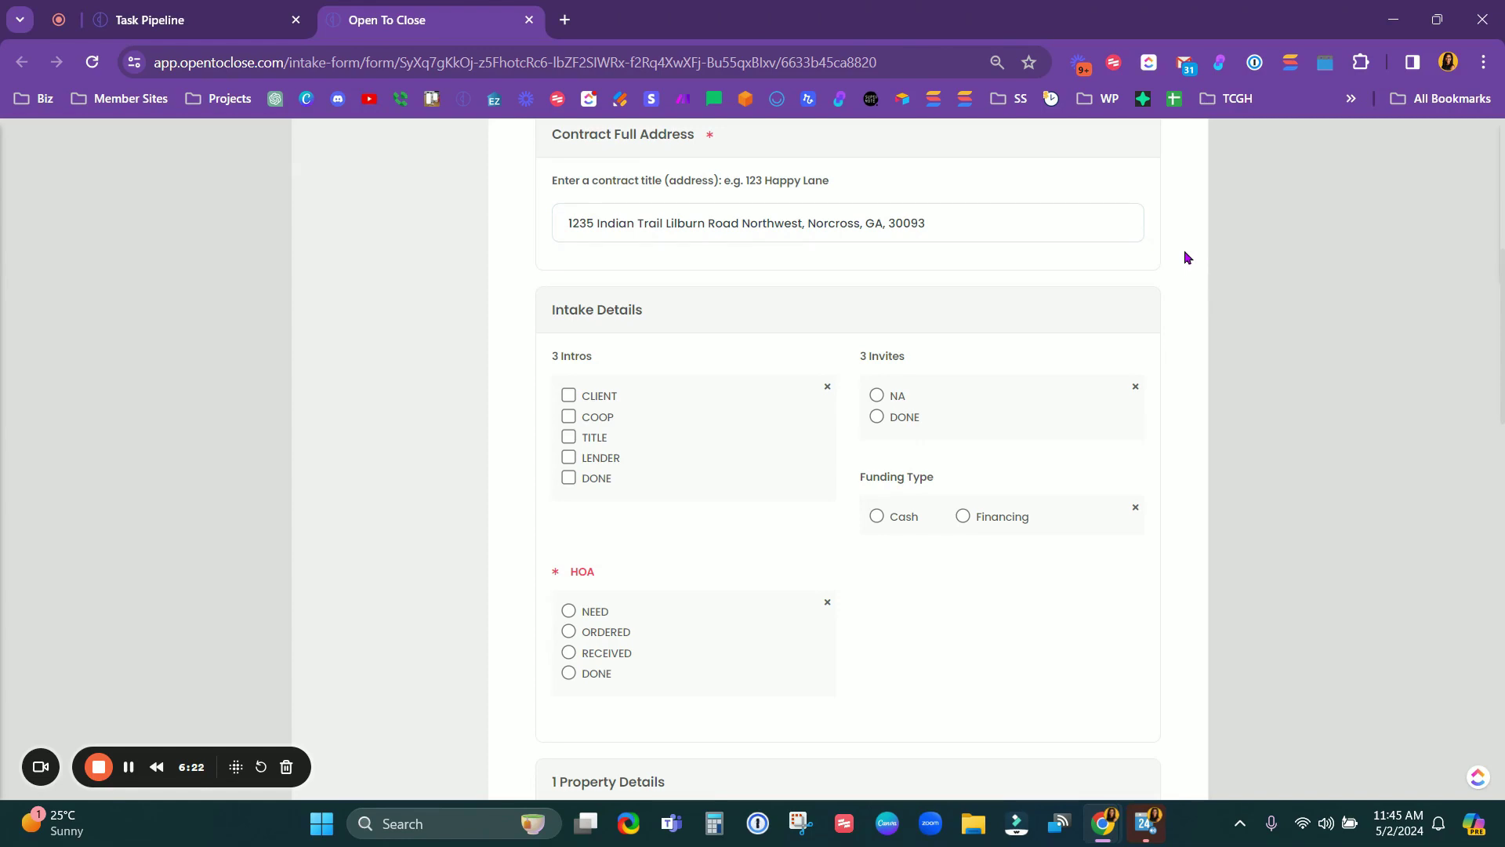
click(571, 223)
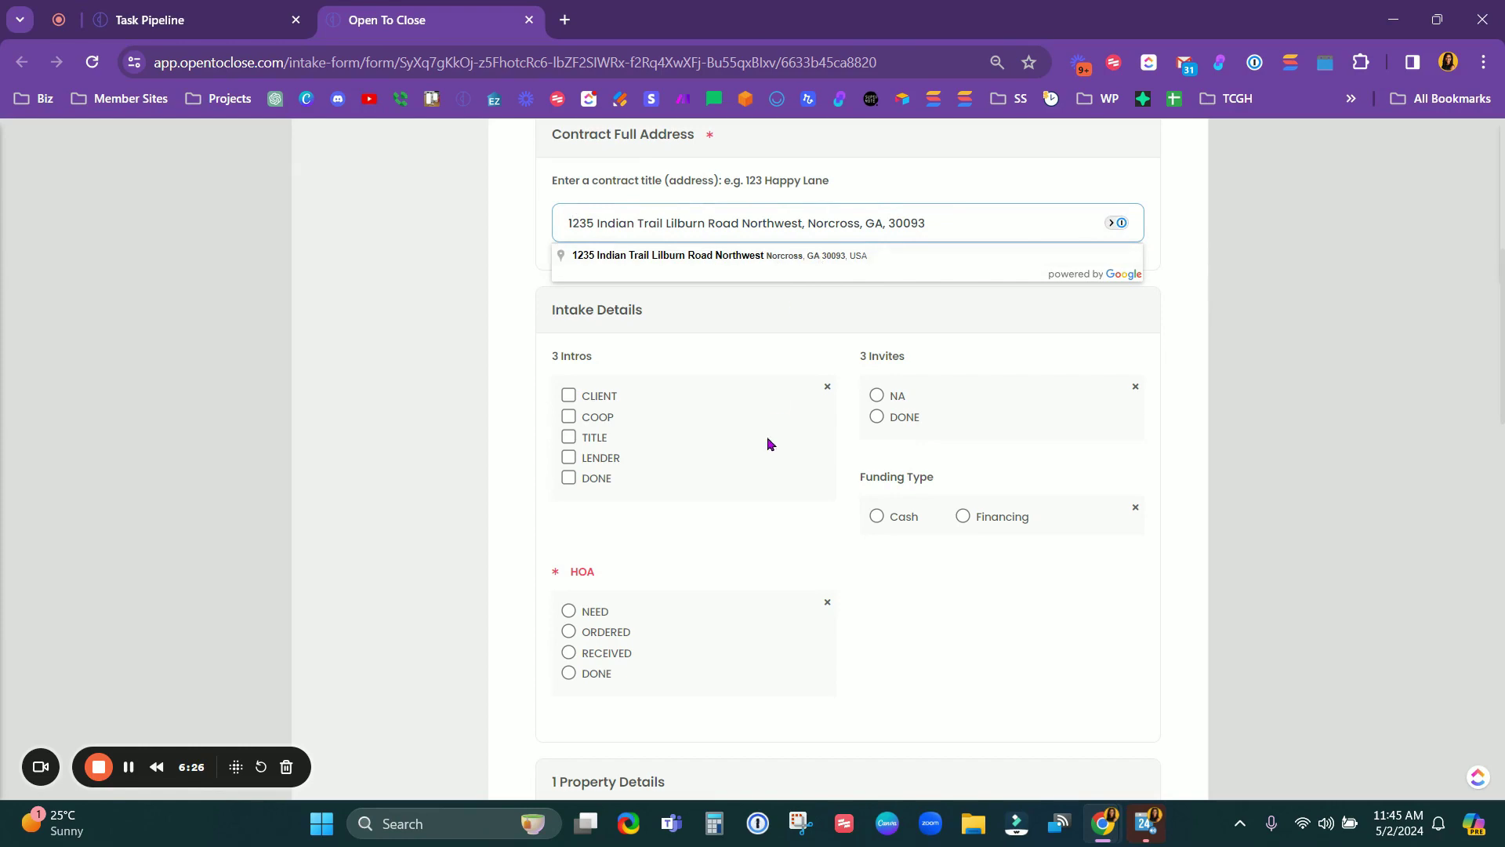
scroll(733, 592, down, 4)
scroll(683, 675, up, 6)
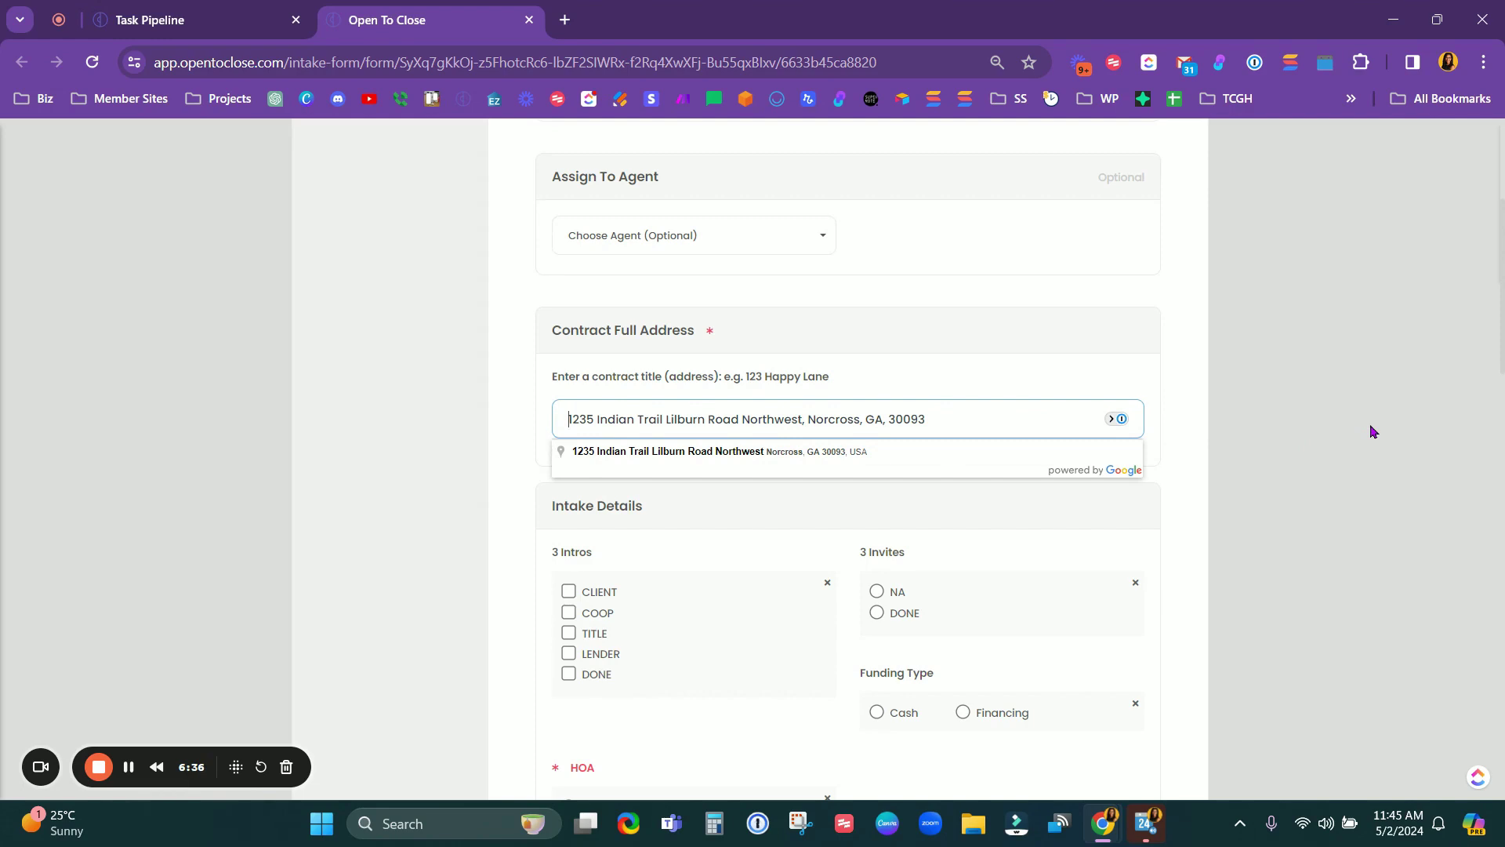
Step: Prefix the contract title with 'SELLER LAST | BUYER LAST -' in capitals before the address
key(Caps_Lock)
text(SELLER)
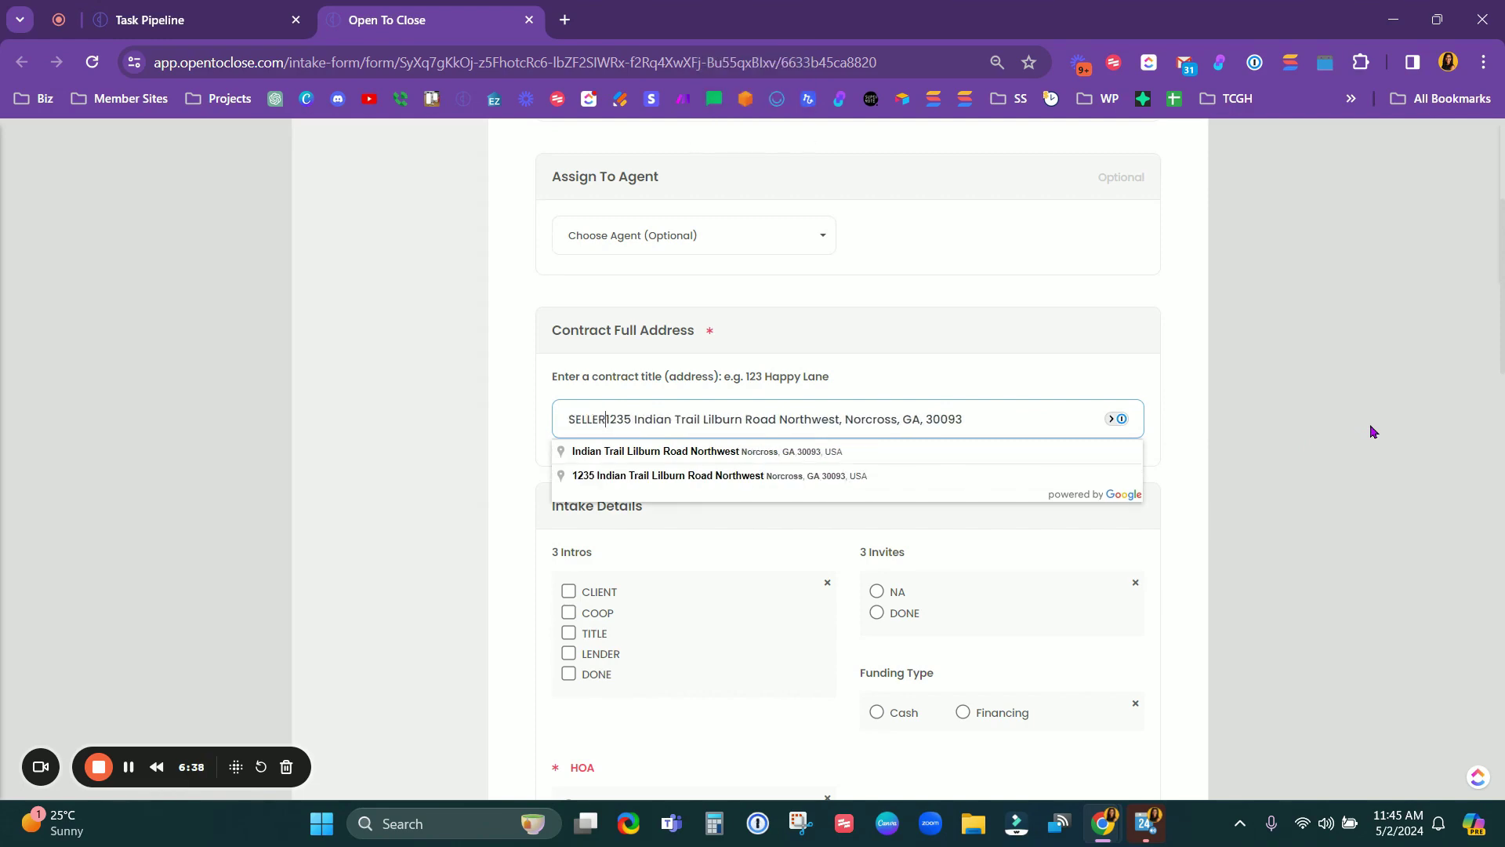
text( LAST)
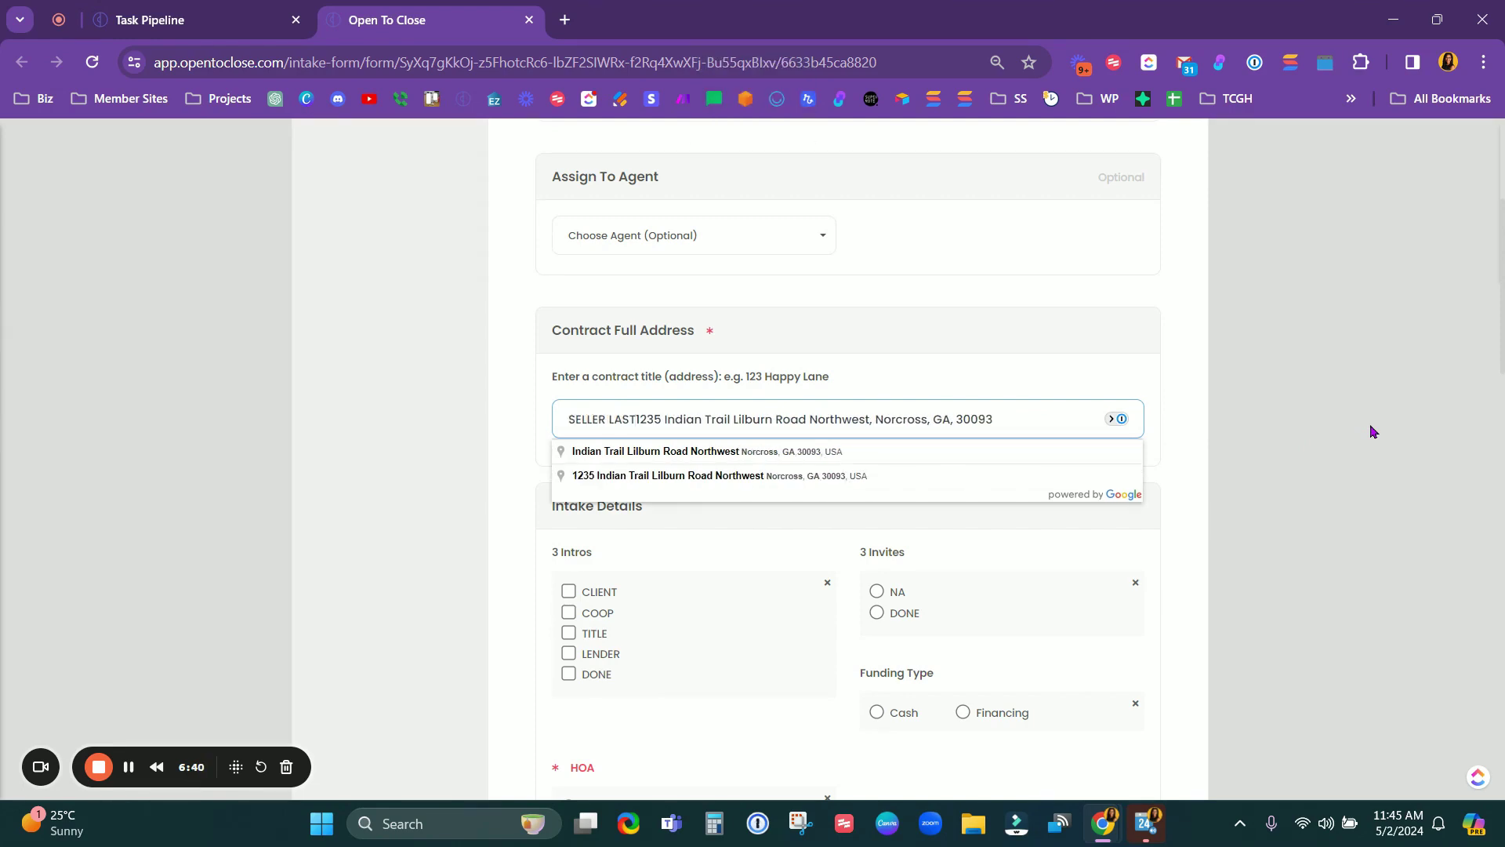
text( | )
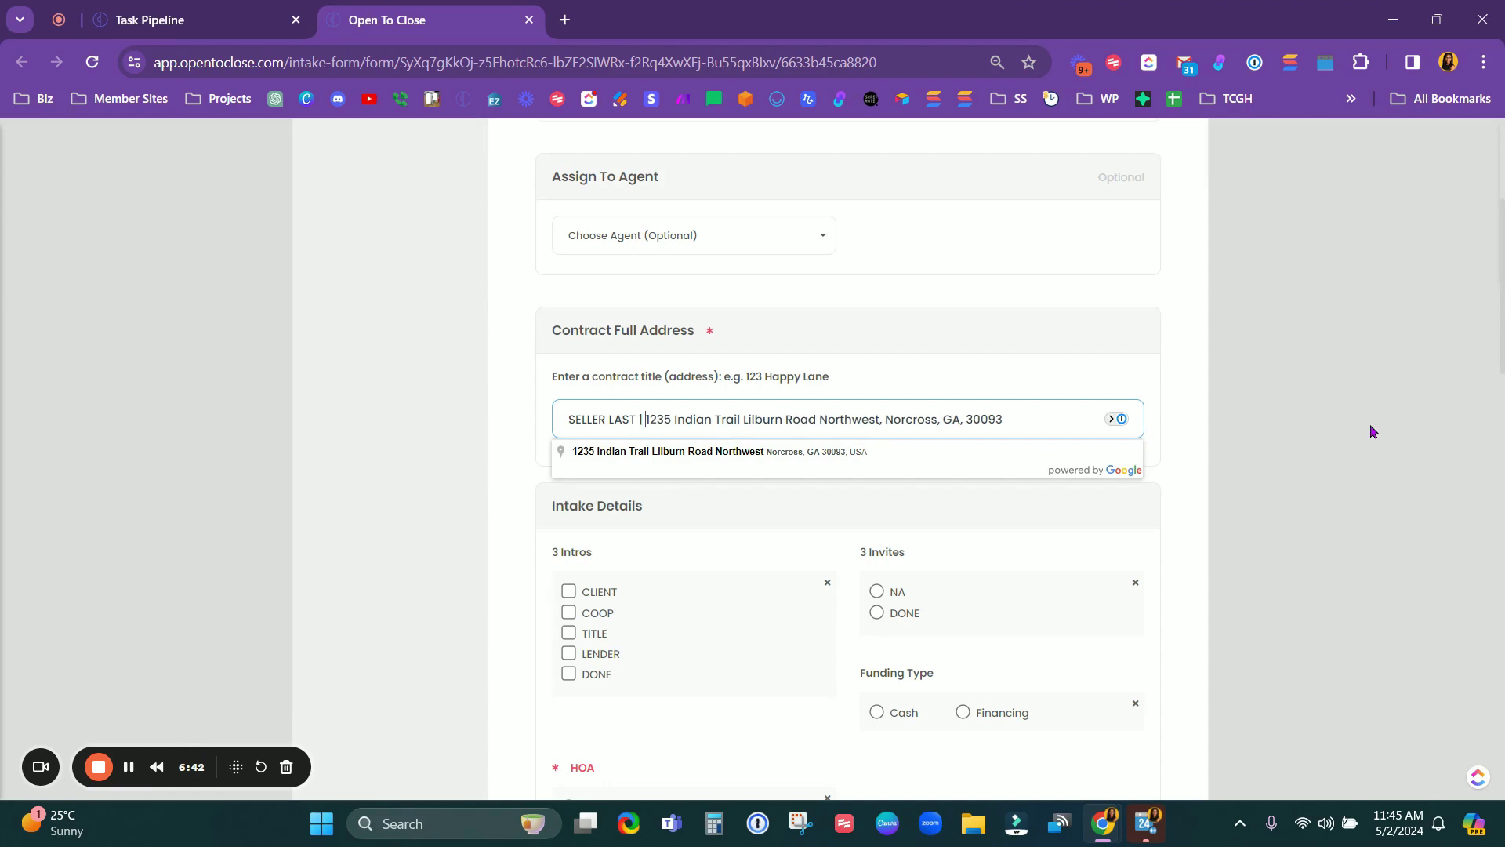
text(BUYER LAS)
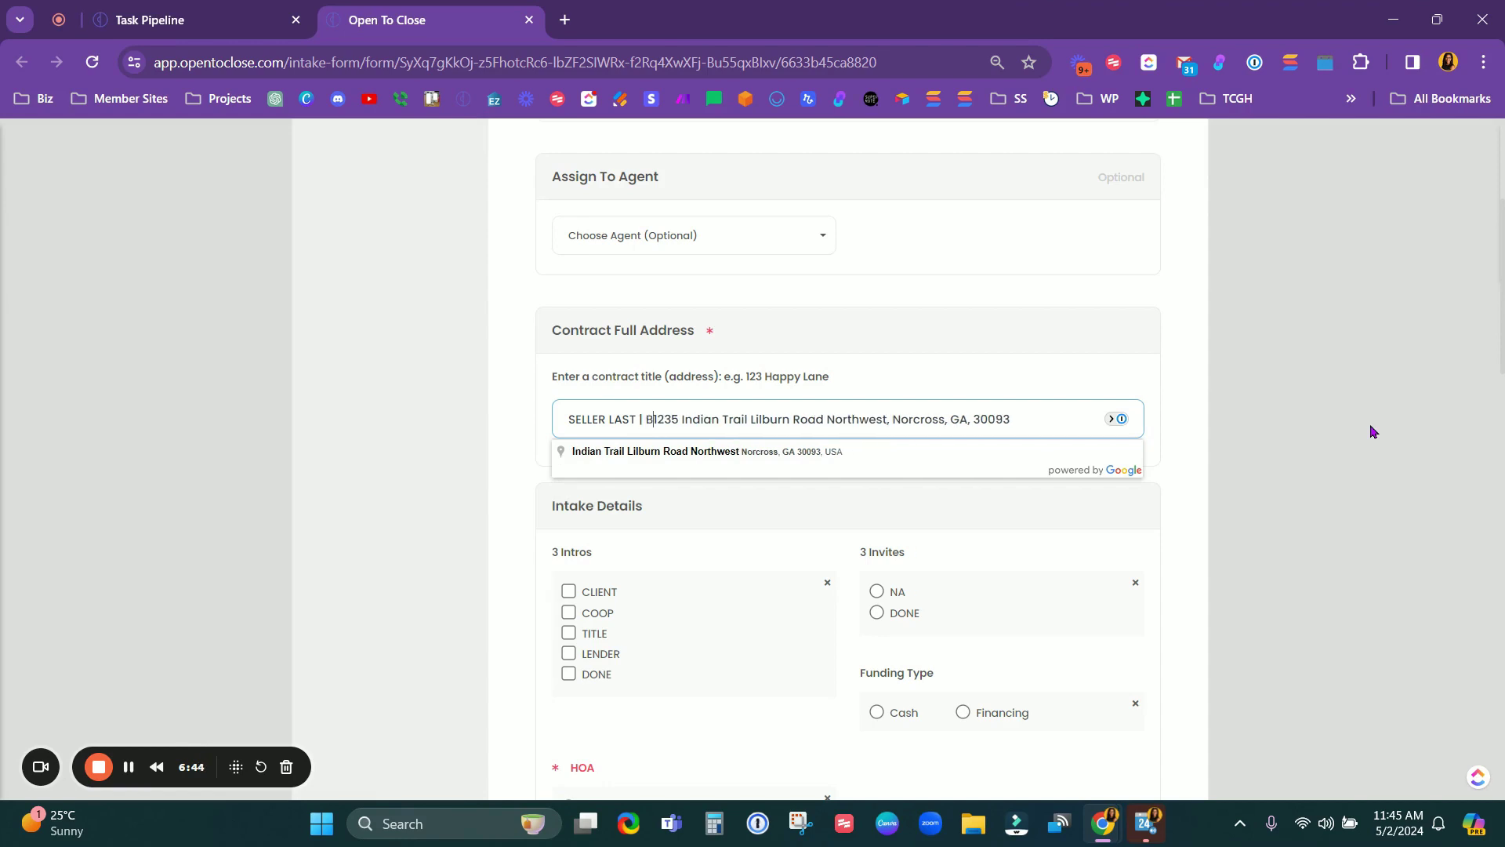
text(T)
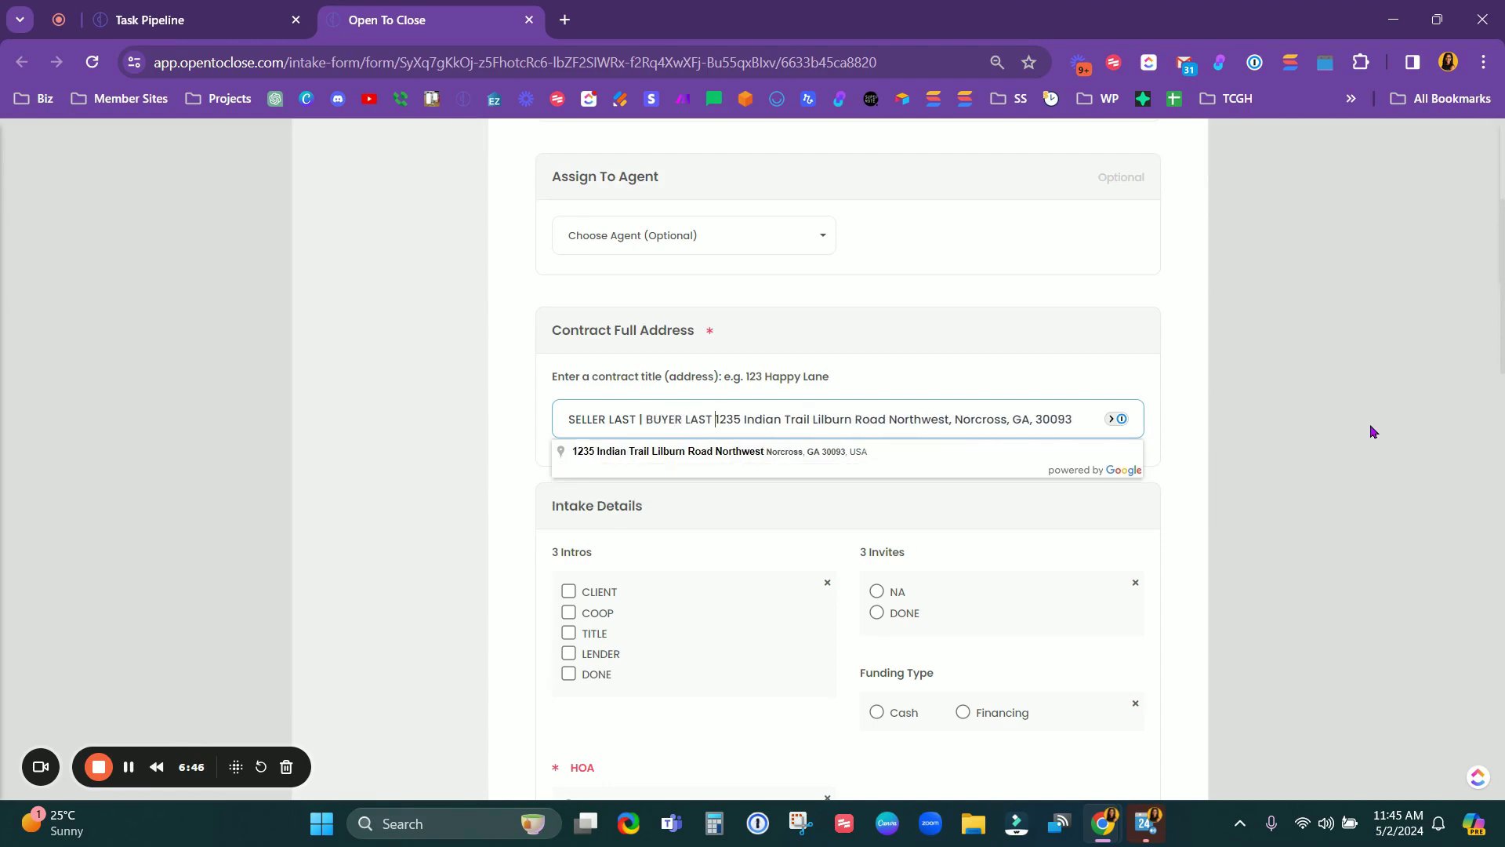
text( -)
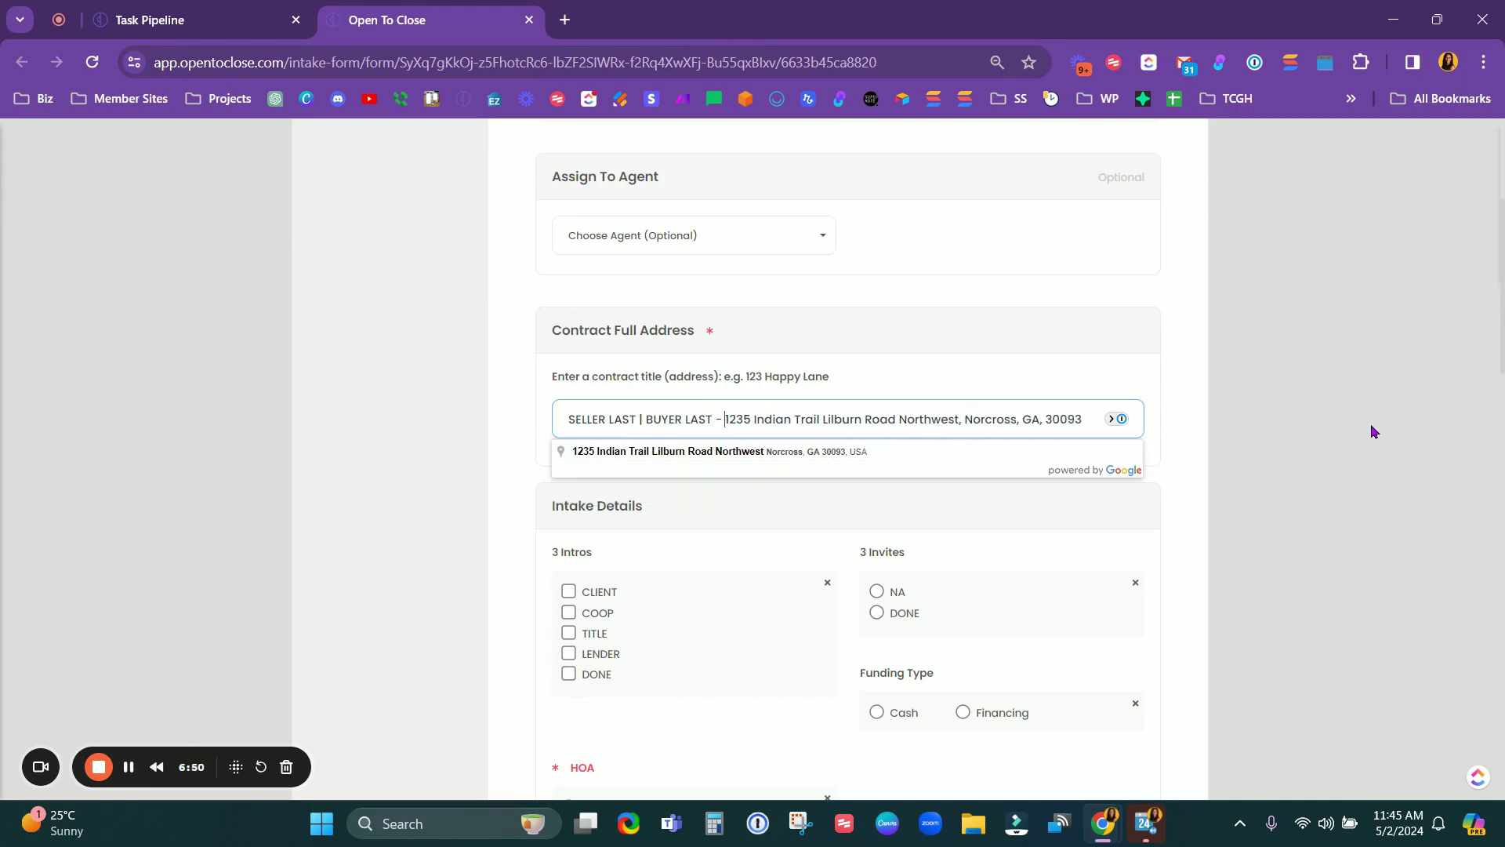
click(648, 422)
click(1344, 420)
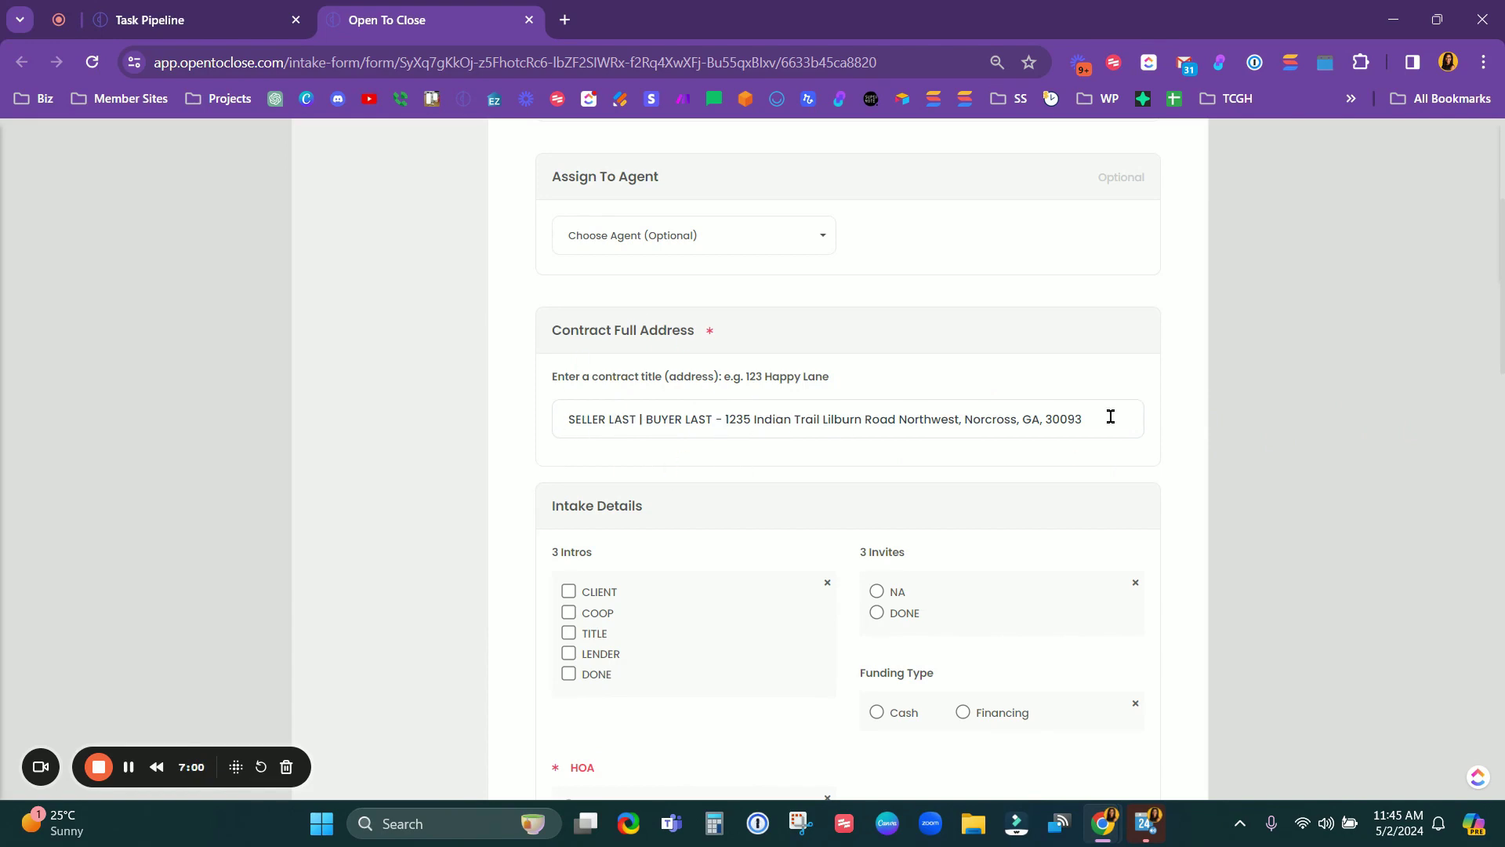
drag(1094, 417, 734, 427)
click(1230, 438)
drag(596, 374, 661, 373)
Step: Tick CLIENT and COOP under 3 Intros and mark 3 Invites as DONE
click(755, 401)
scroll(999, 491, down, 3)
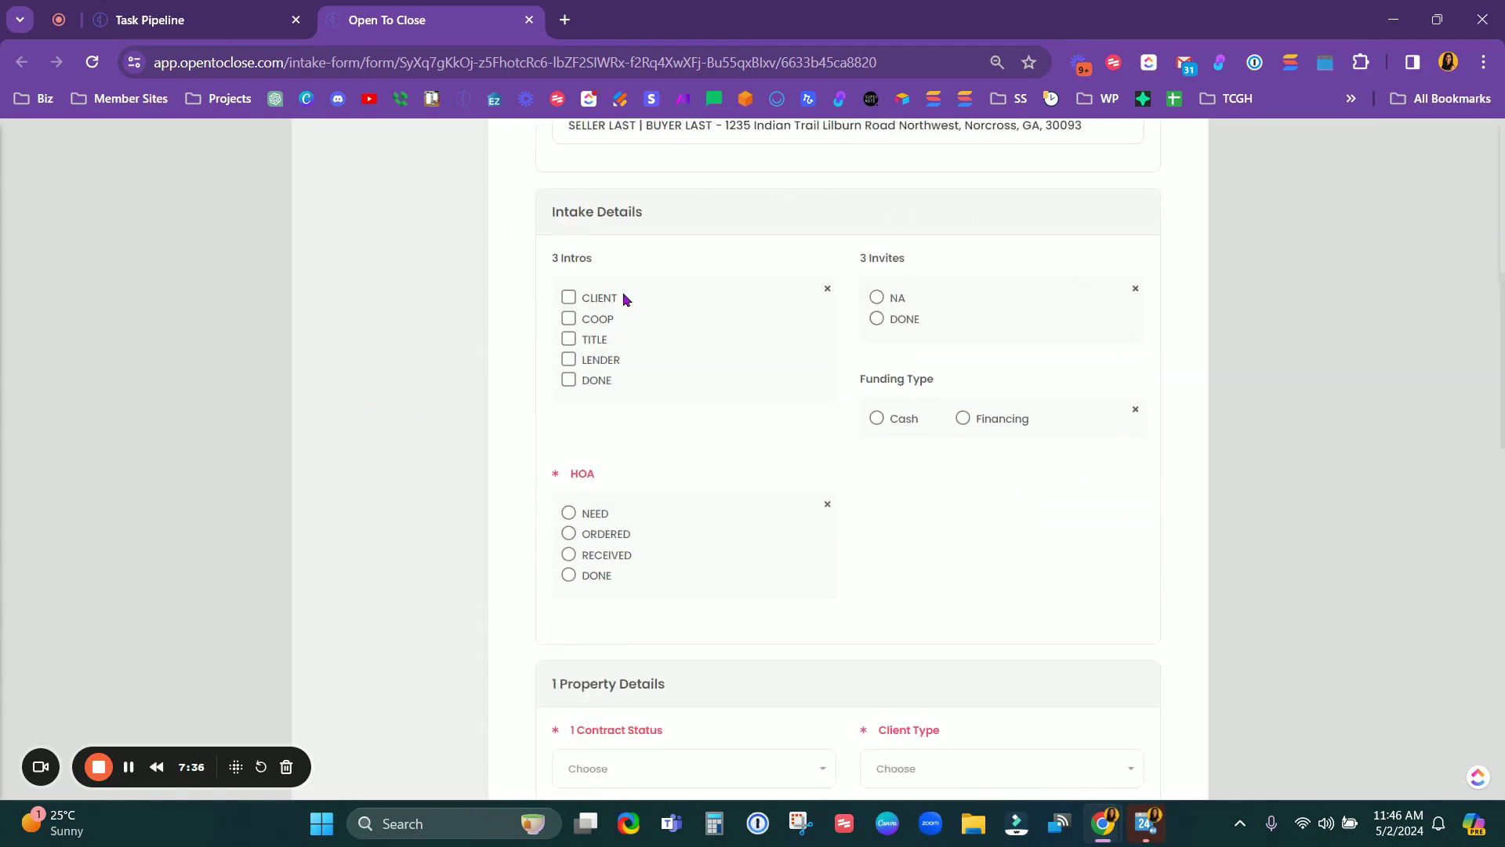
click(600, 298)
click(625, 319)
click(877, 319)
Step: Set HOA to NEED, revealing the Community Association Details section
scroll(896, 581, down, 5)
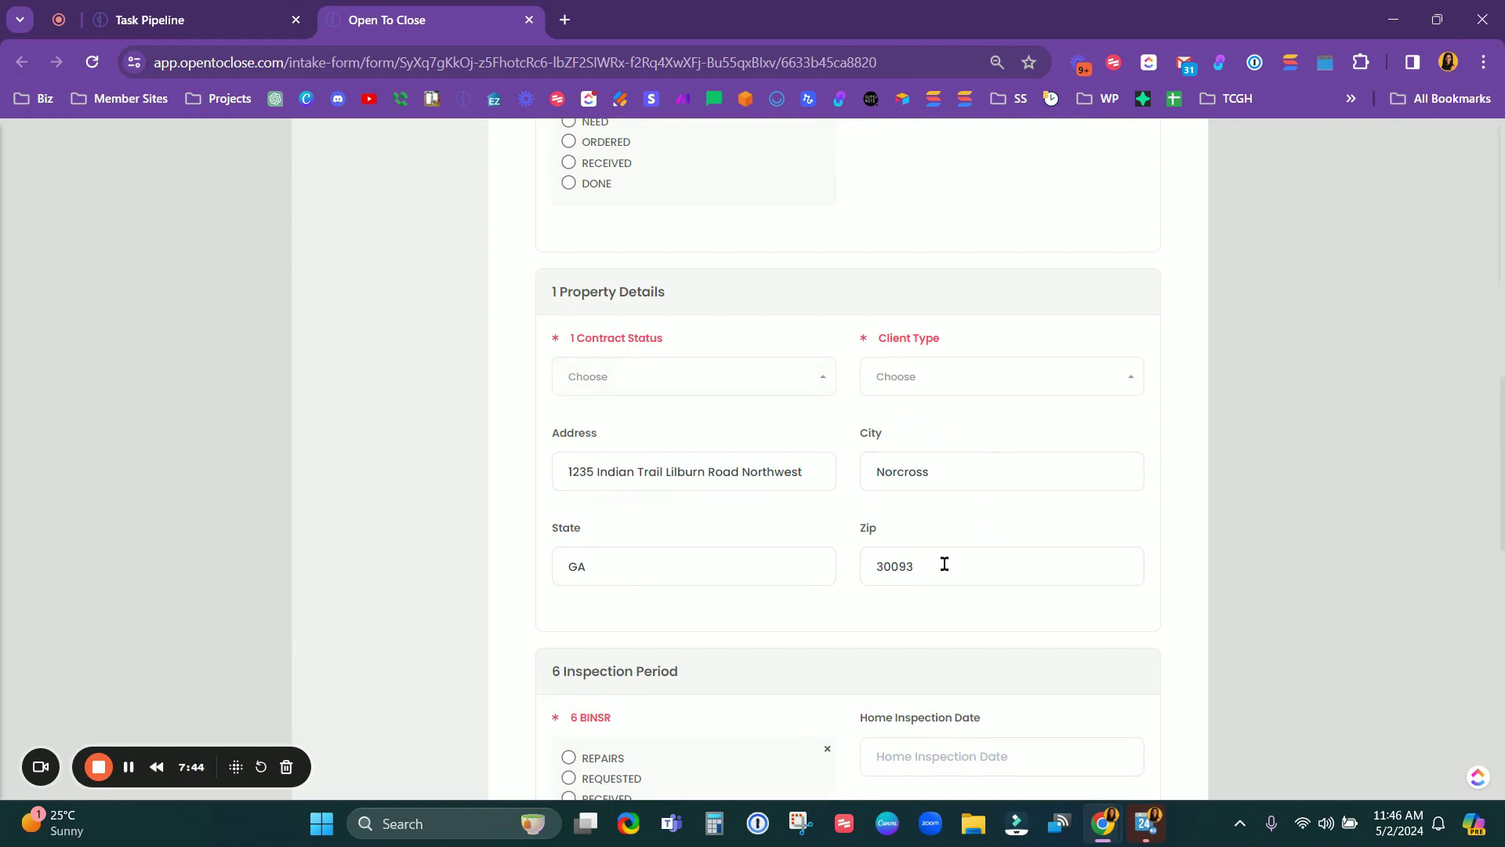
scroll(945, 565, down, 3)
scroll(944, 564, up, 5)
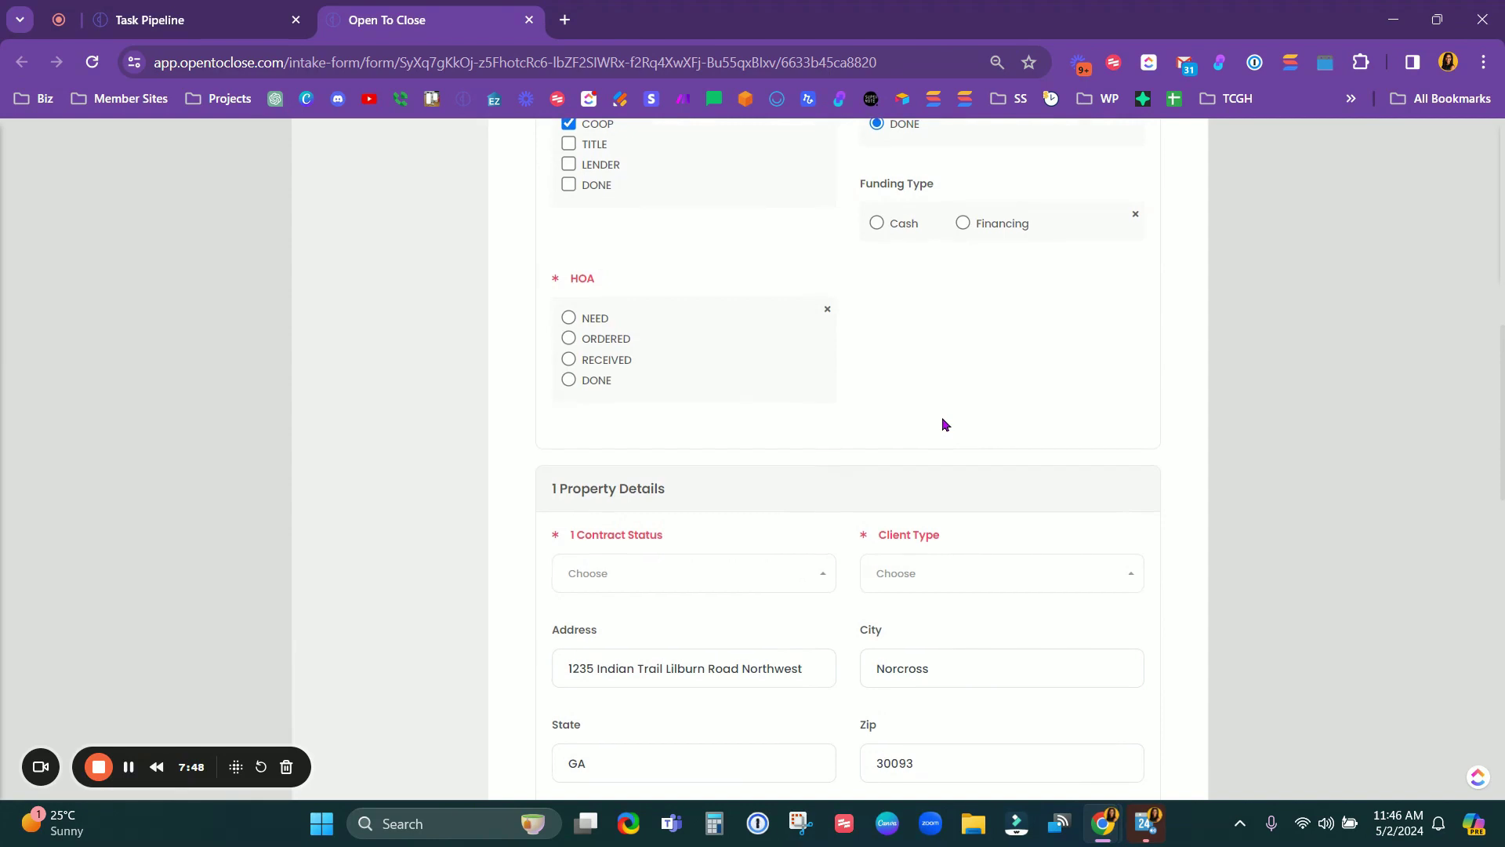
scroll(944, 423, up, 3)
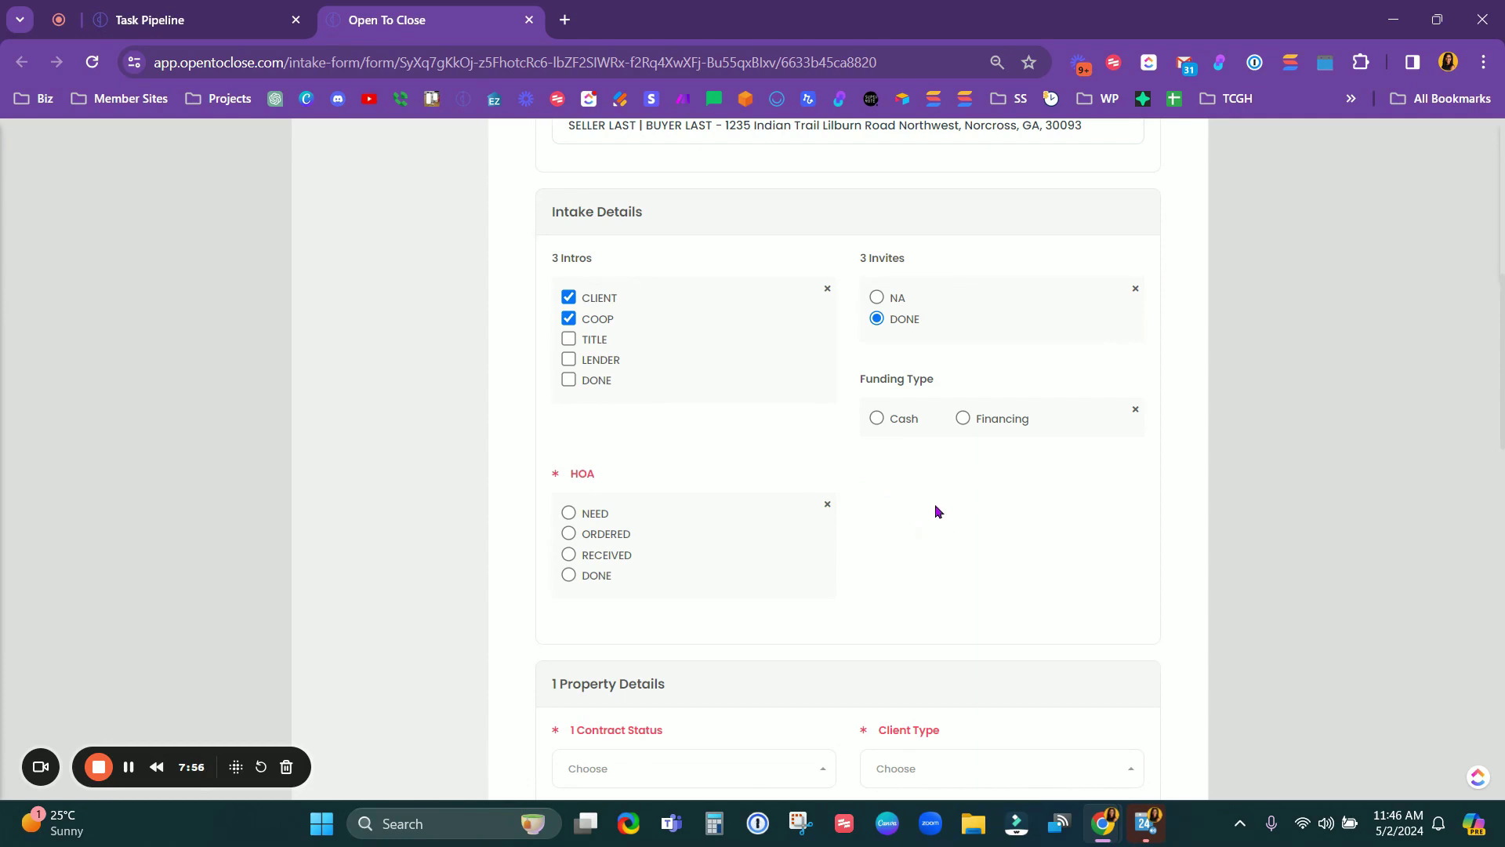
scroll(947, 506, down, 3)
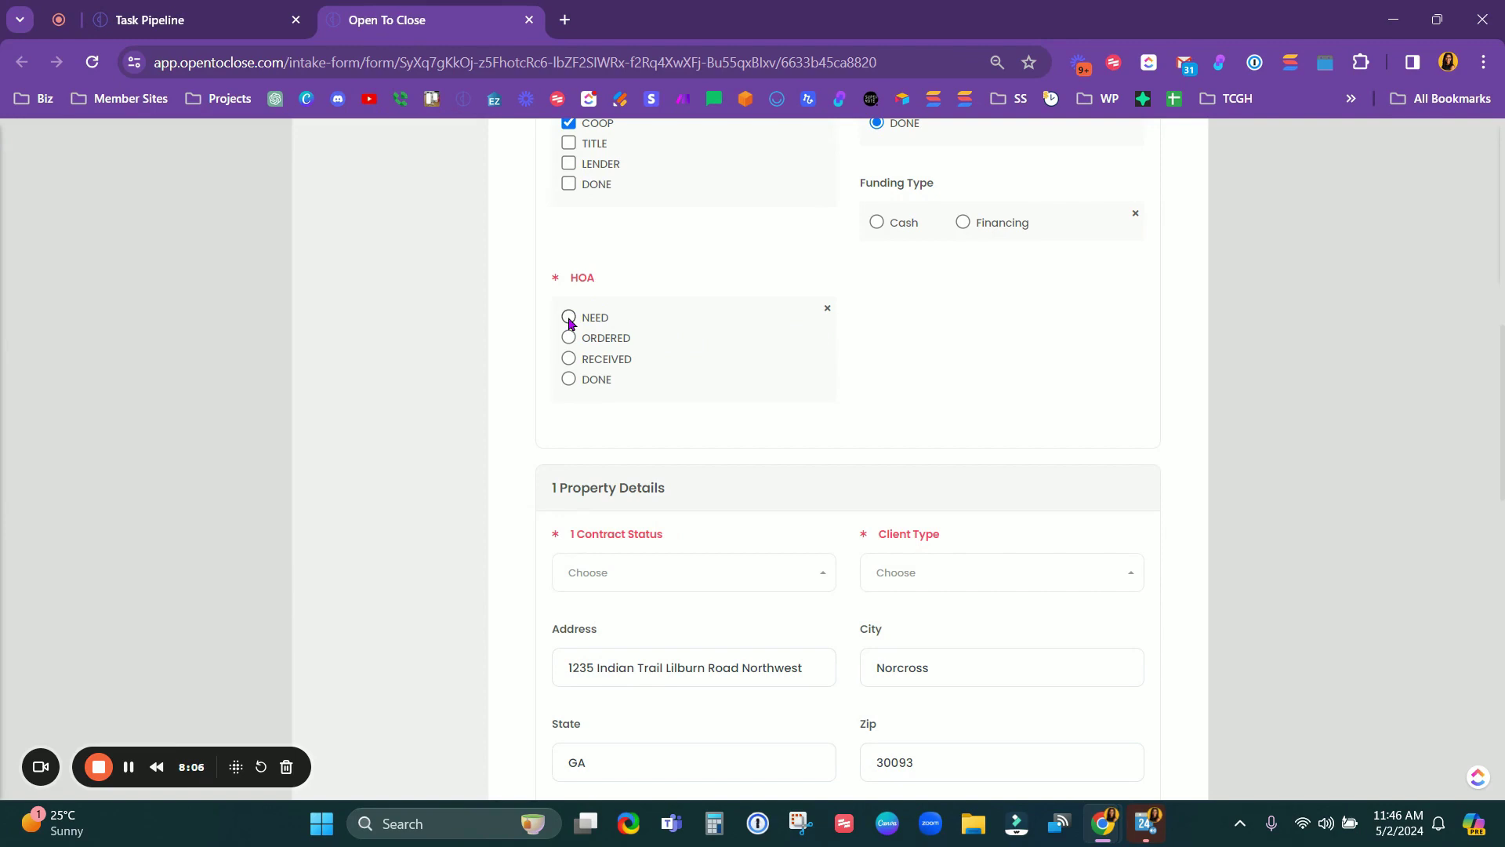
scroll(704, 621, down, 1)
scroll(705, 623, down, 8)
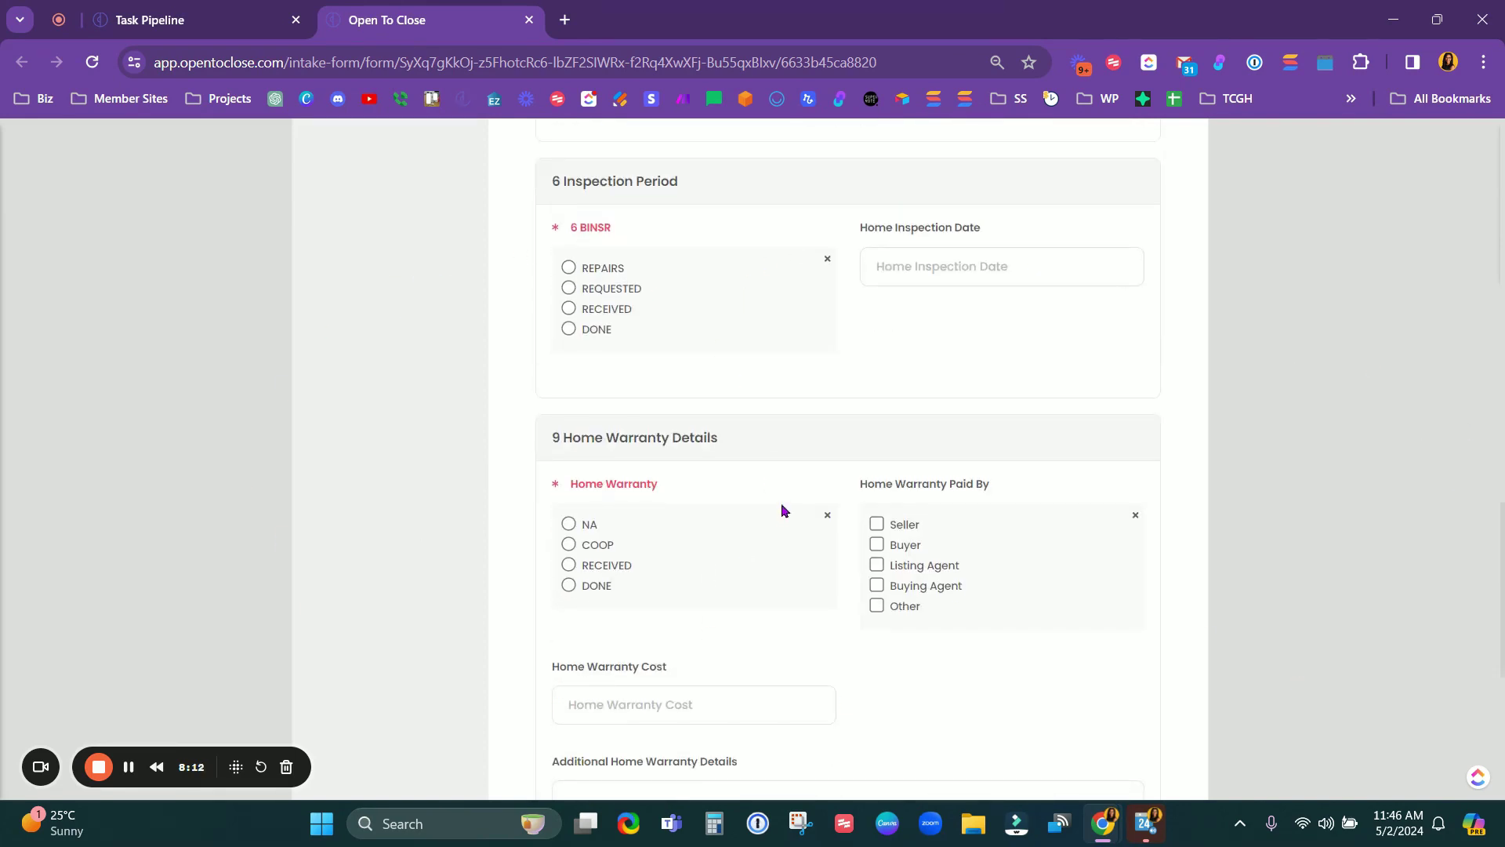
scroll(782, 510, up, 4)
scroll(782, 510, up, 4)
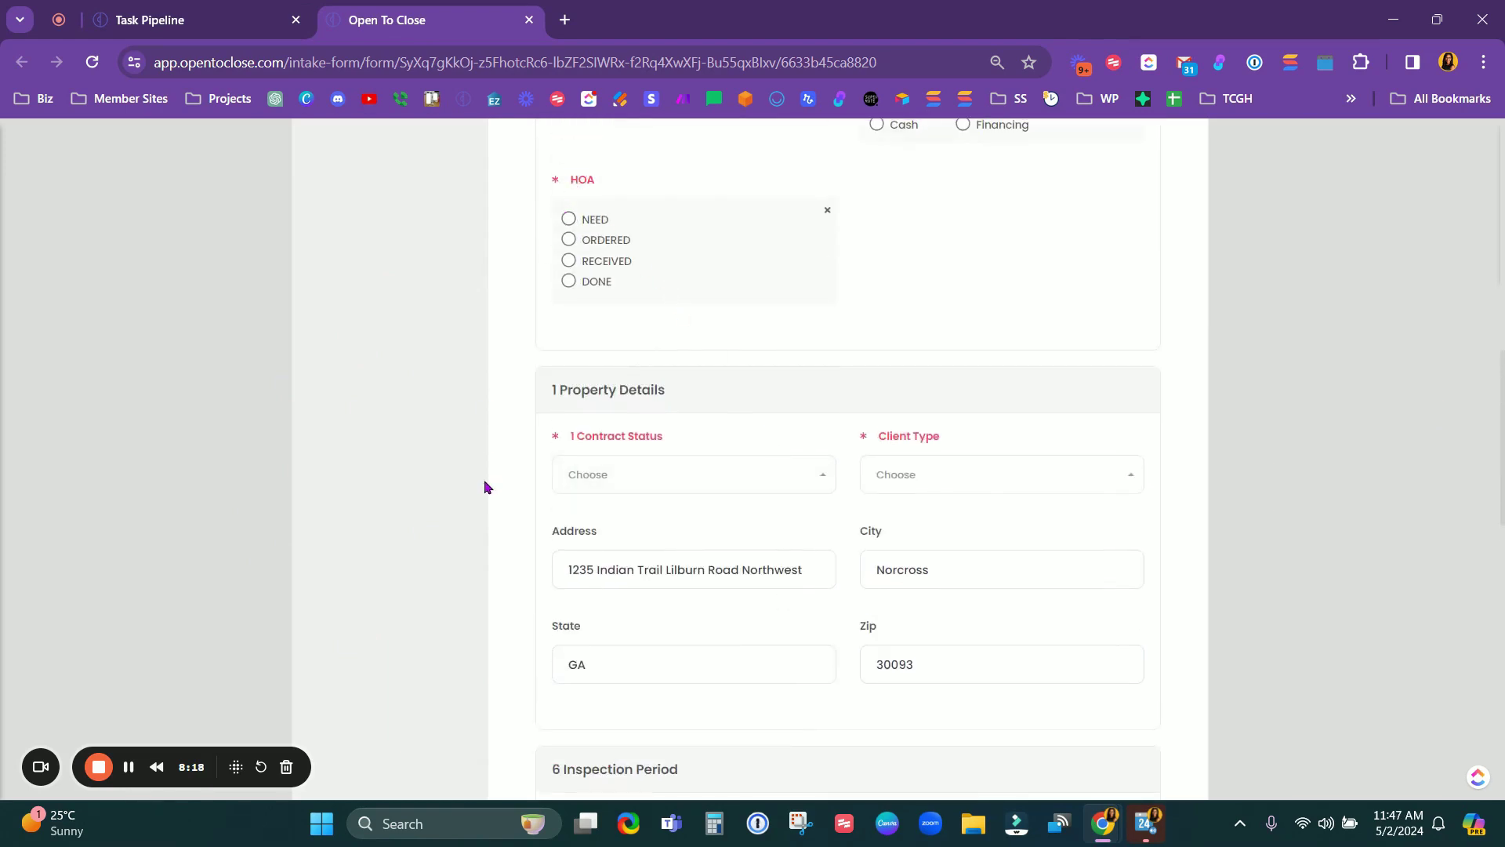
scroll(489, 494, down, 5)
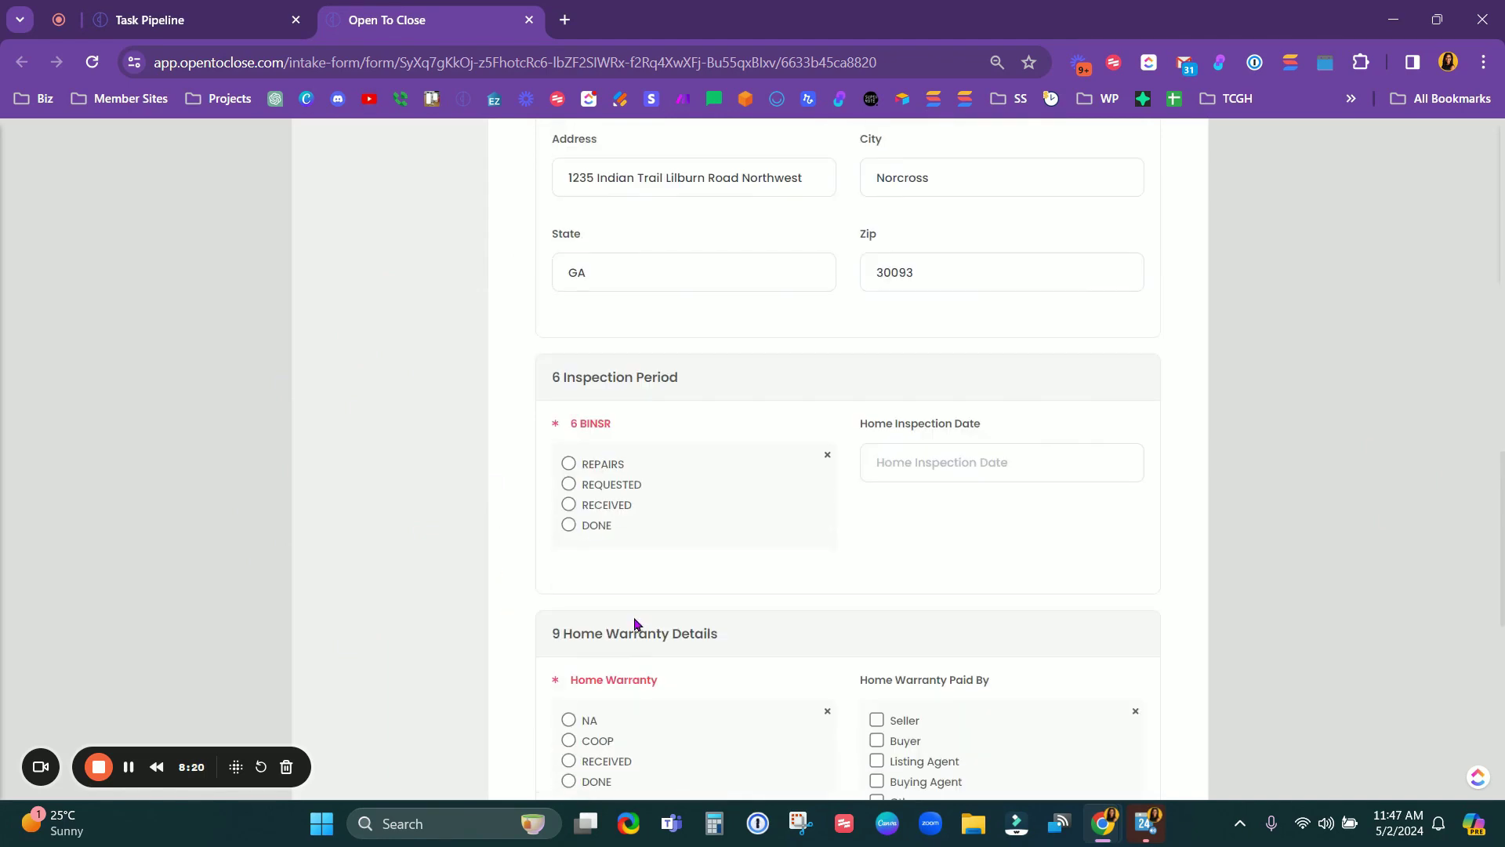
scroll(635, 623, up, 5)
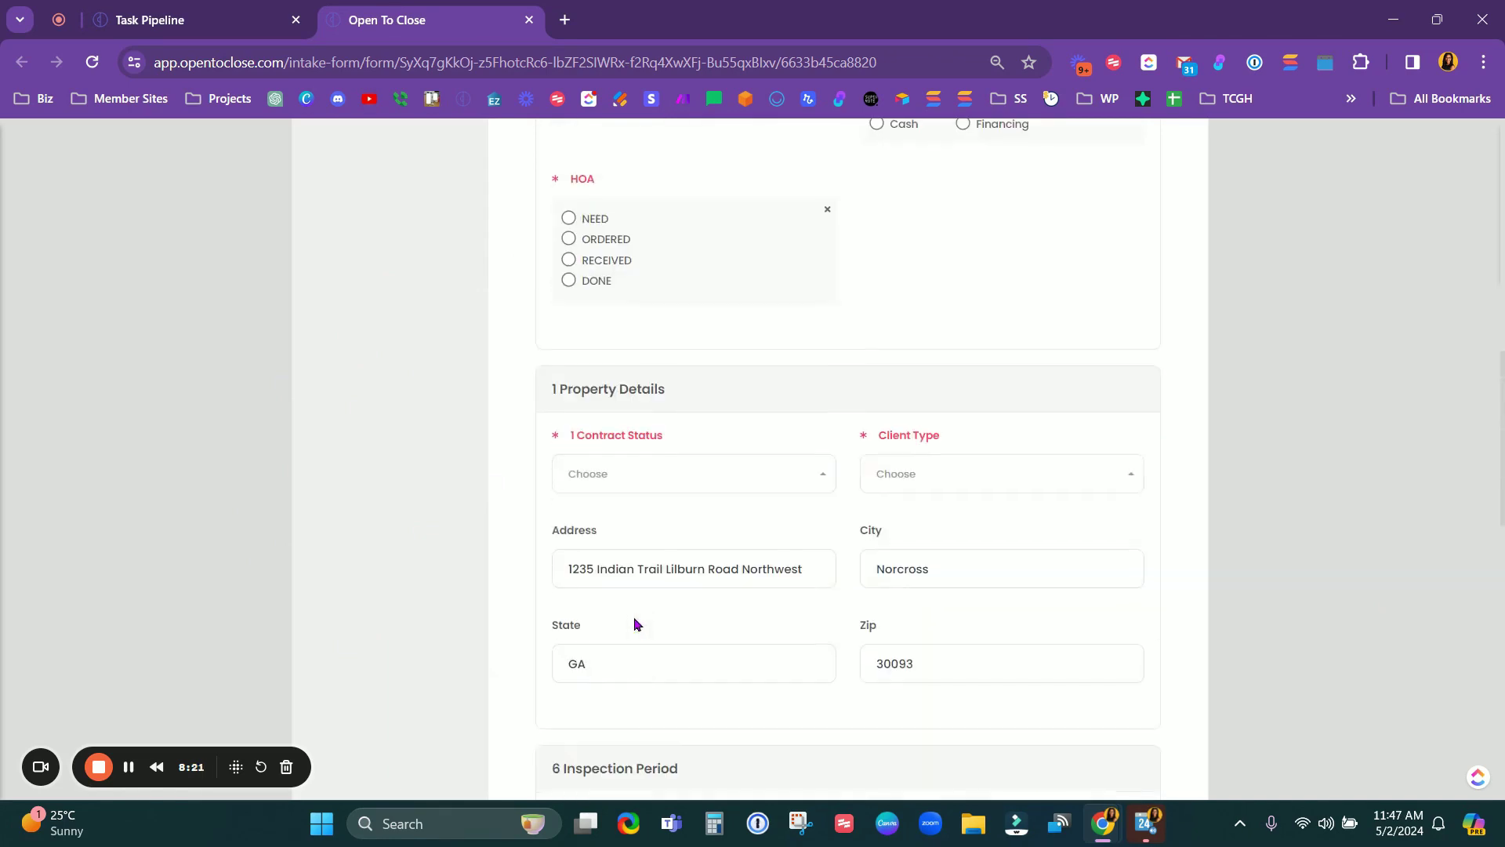
click(569, 219)
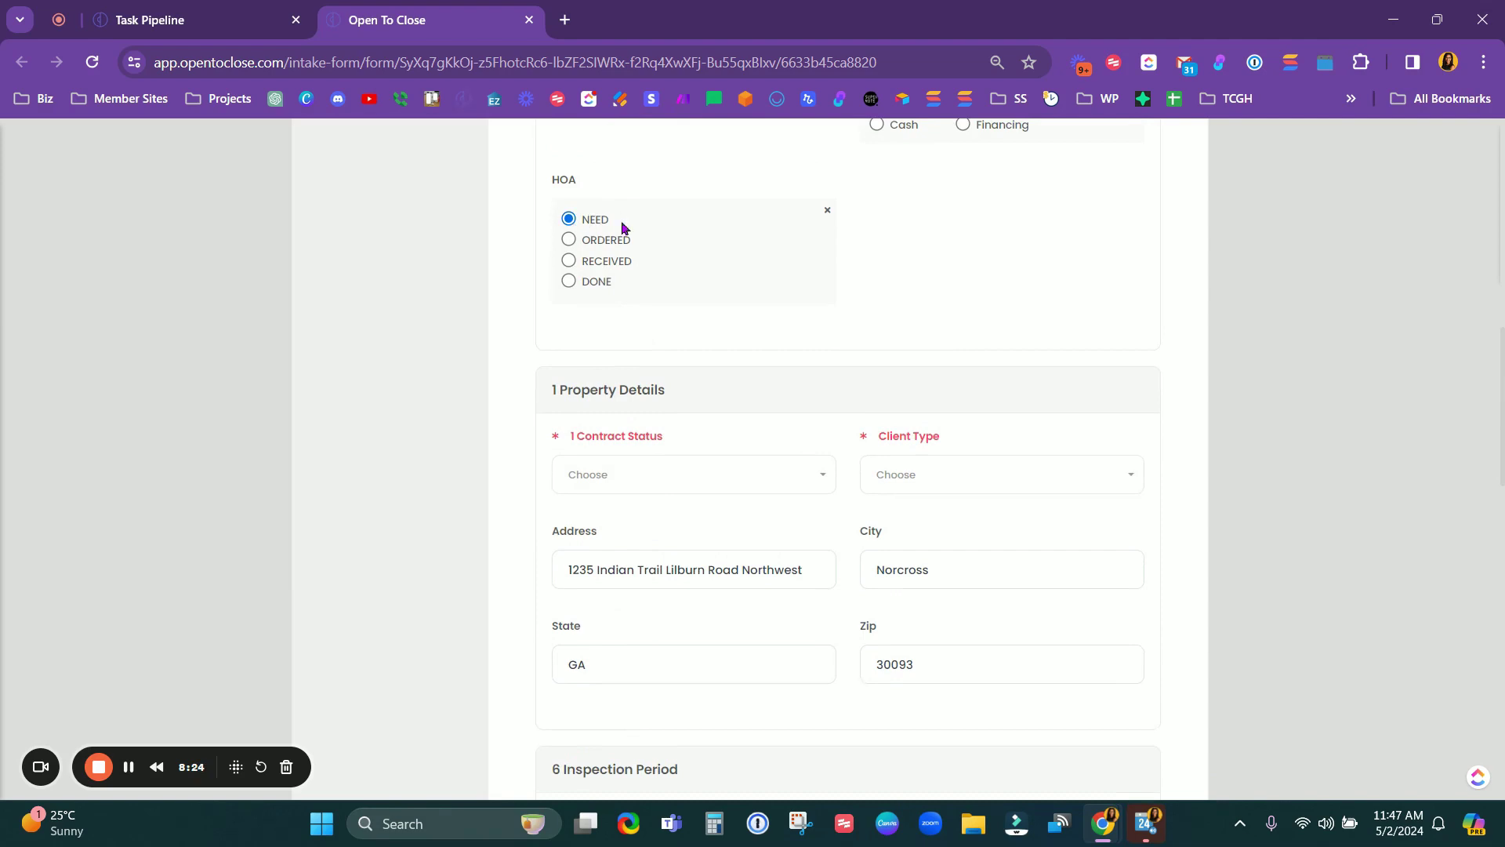
scroll(1136, 317, down, 7)
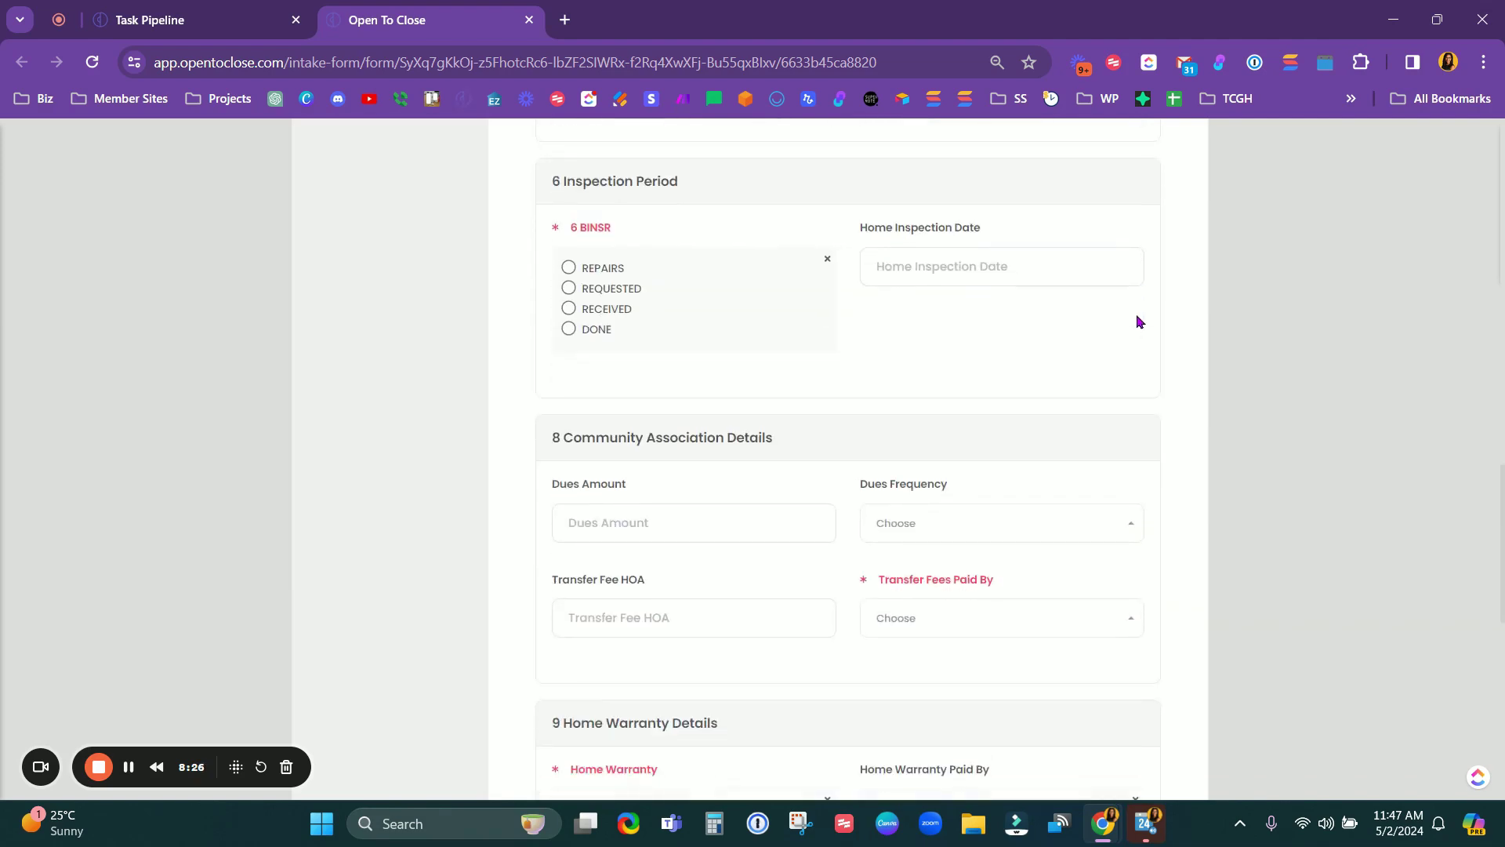
Step: Point out the community association dues and Transfer Fees Paid By fields
scroll(1139, 321, down, 2)
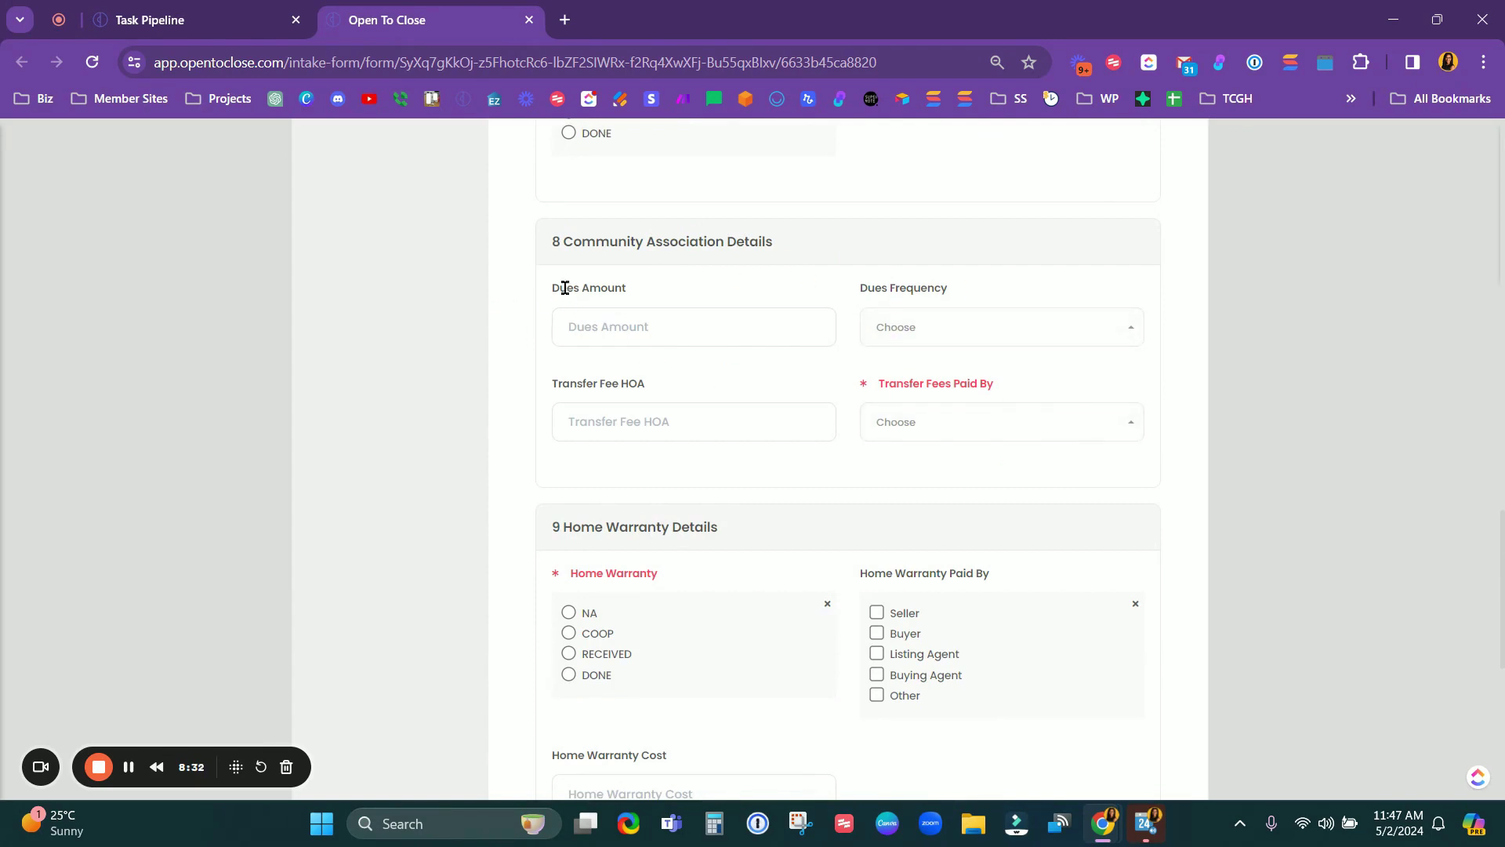
drag(577, 384, 574, 284)
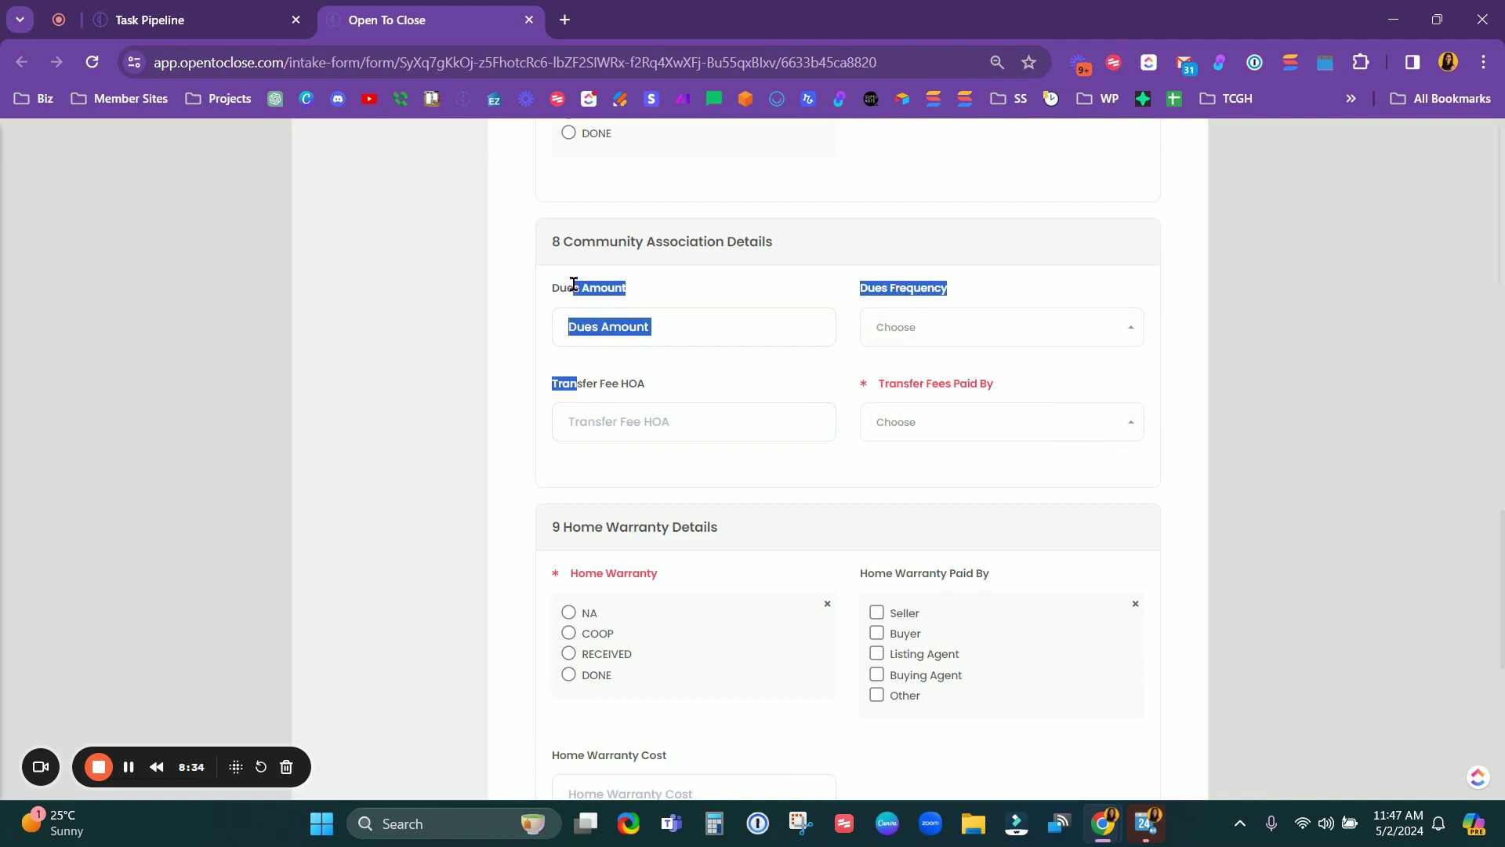
triple_click(910, 381)
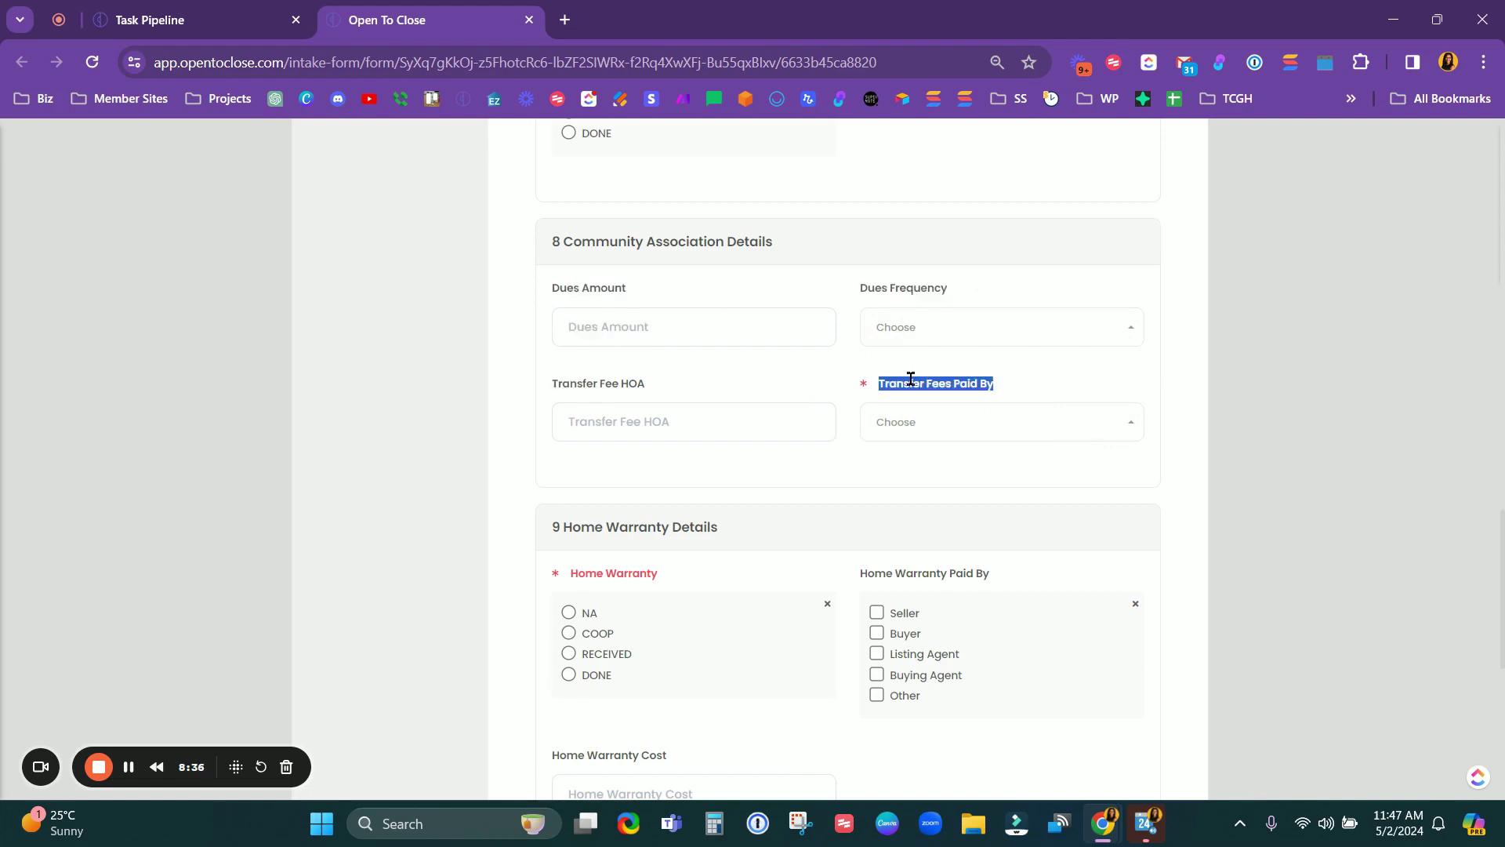
click(911, 380)
scroll(635, 394, up, 6)
scroll(809, 496, up, 5)
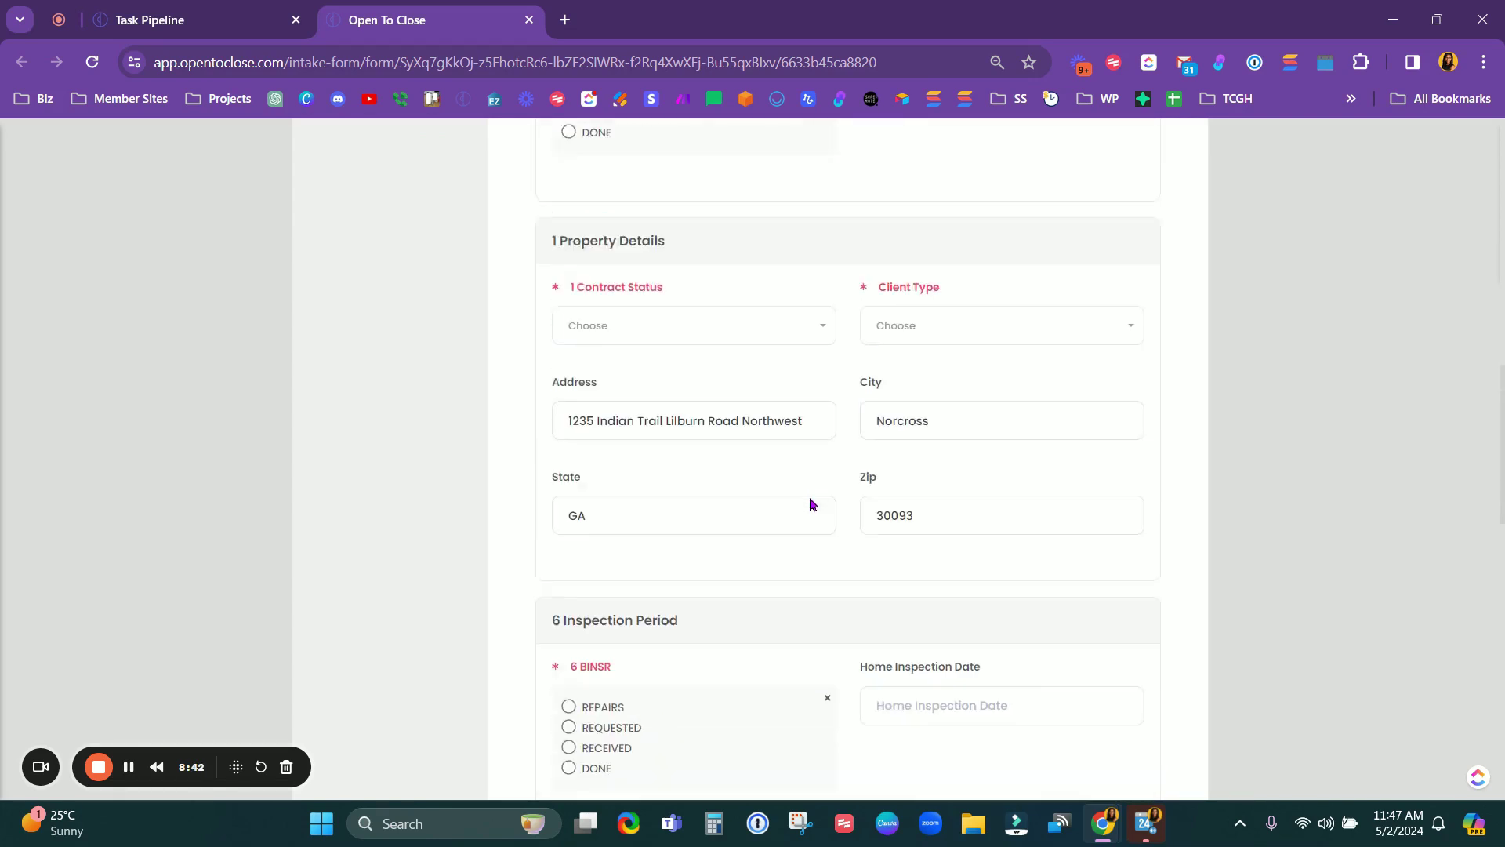
scroll(803, 506, down, 6)
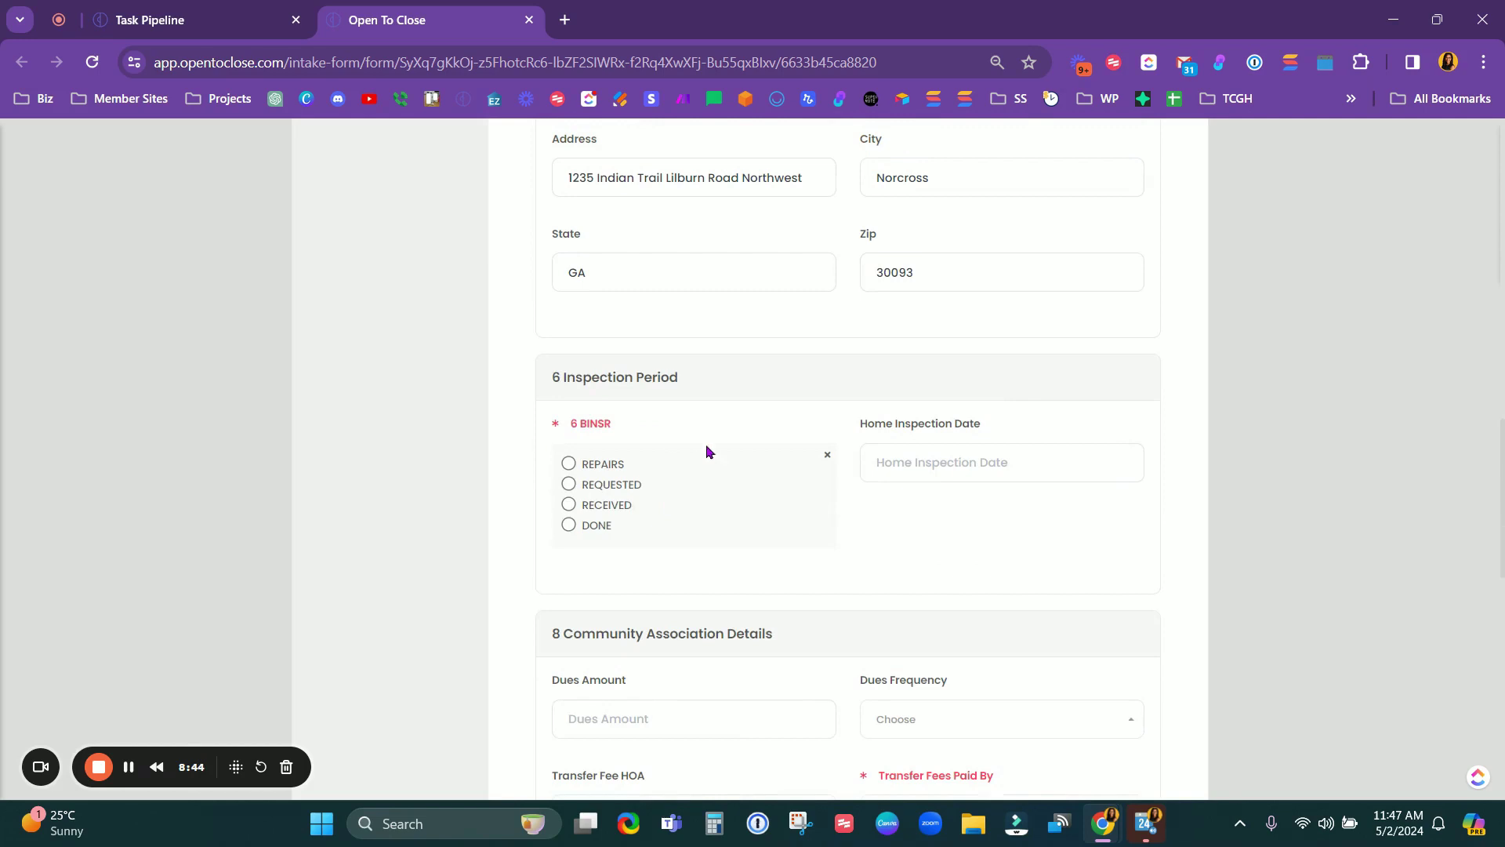
scroll(713, 501, down, 6)
scroll(671, 557, up, 3)
scroll(671, 557, up, 20)
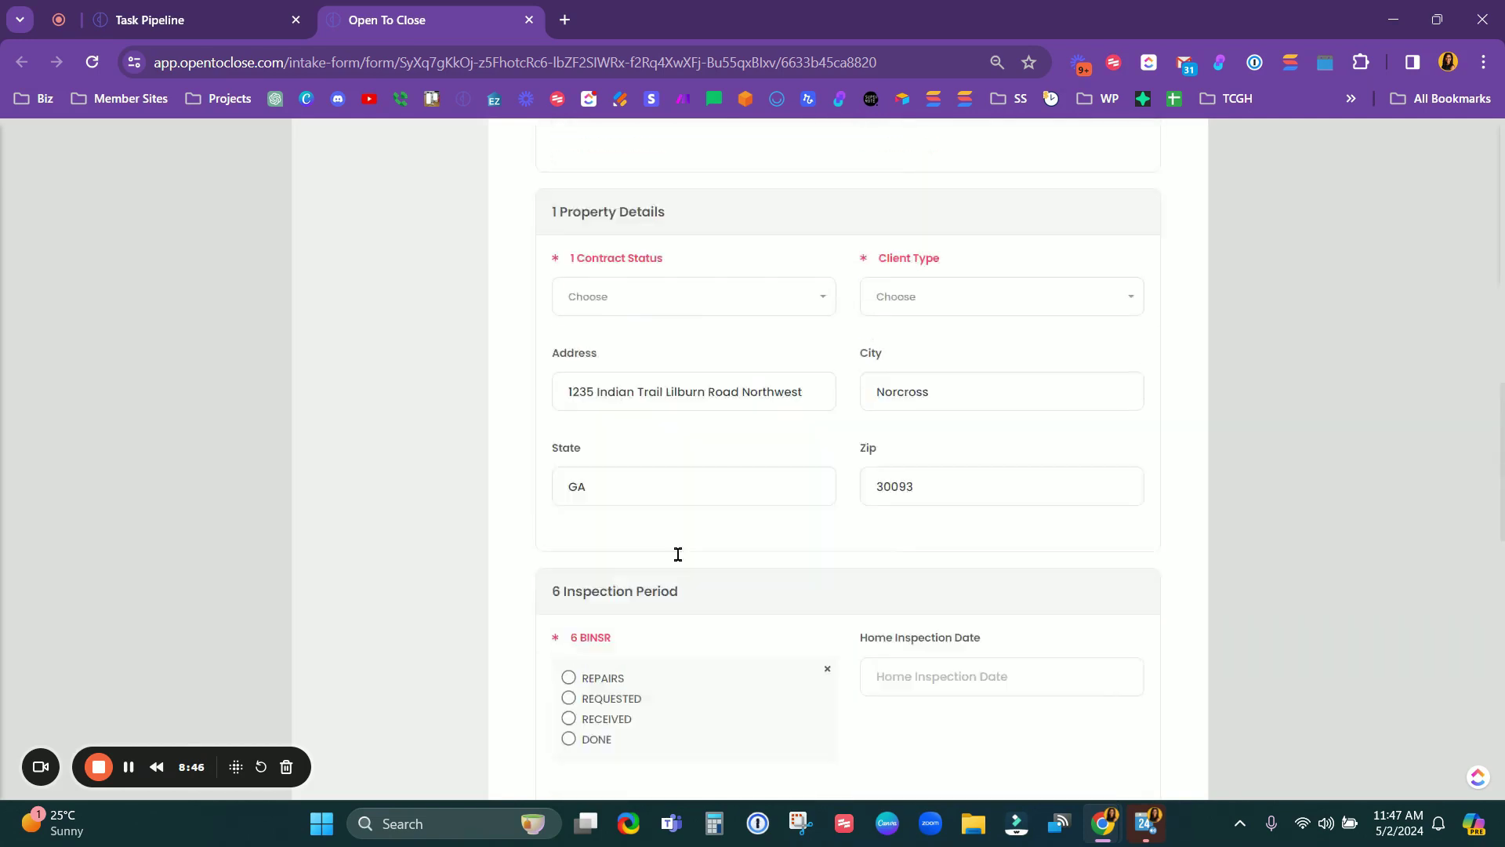
scroll(727, 543, down, 7)
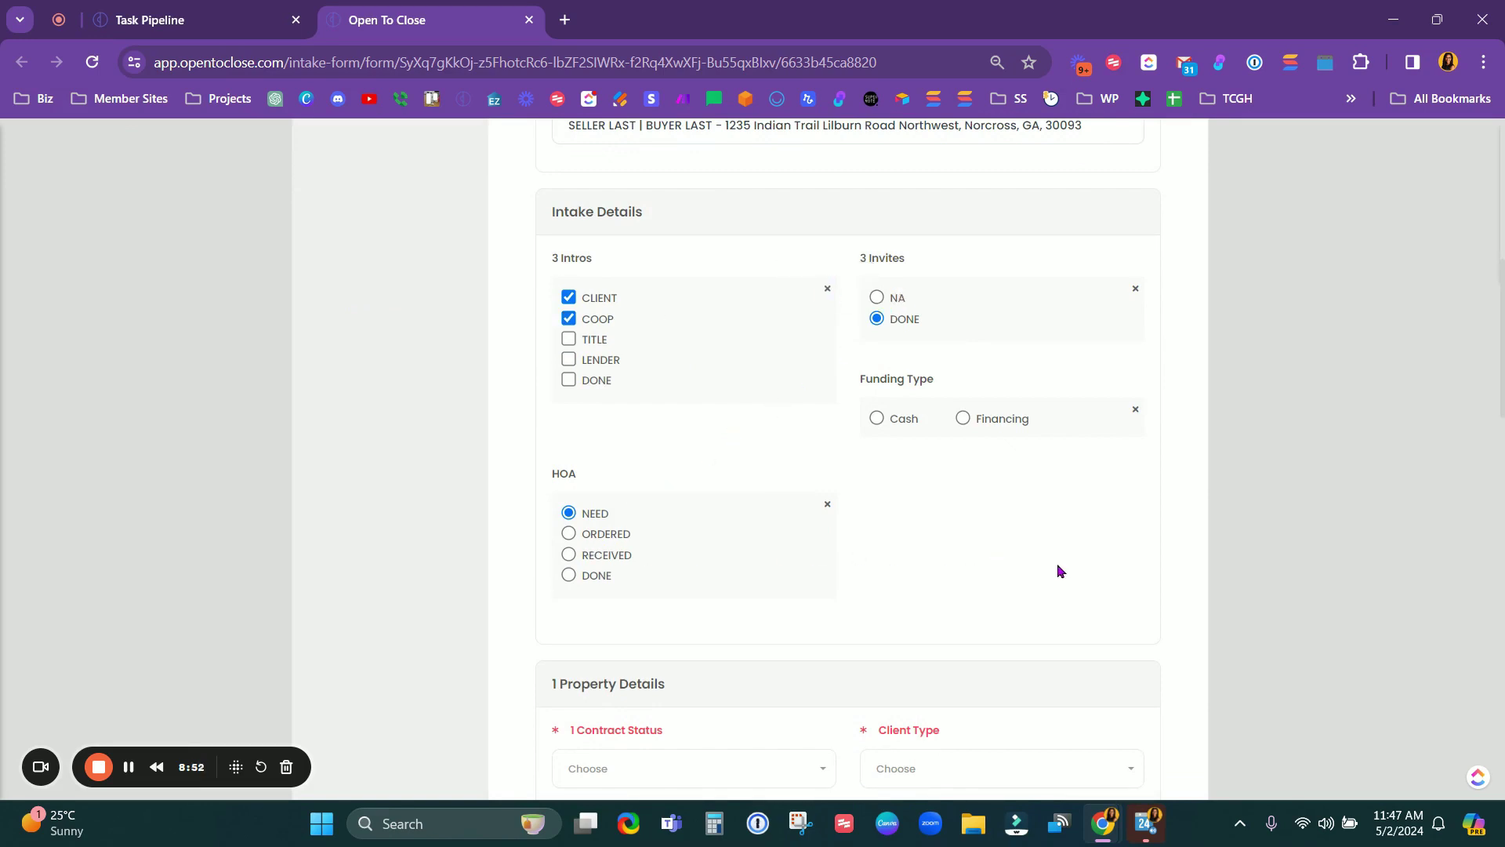
Step: Set the intake's funding type to Financing
click(964, 419)
scroll(938, 578, down, 15)
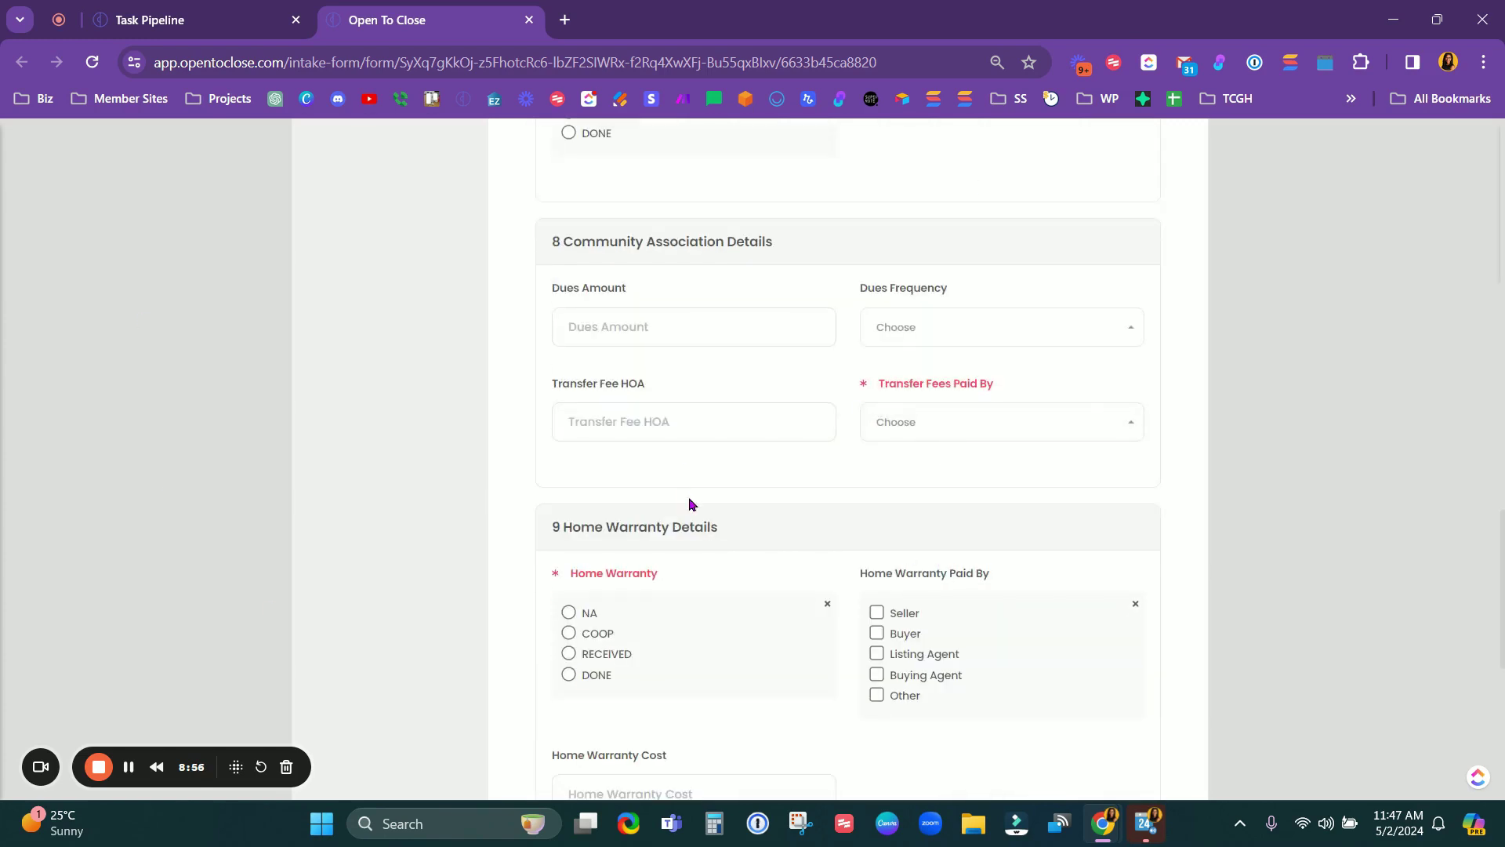
scroll(791, 579, up, 5)
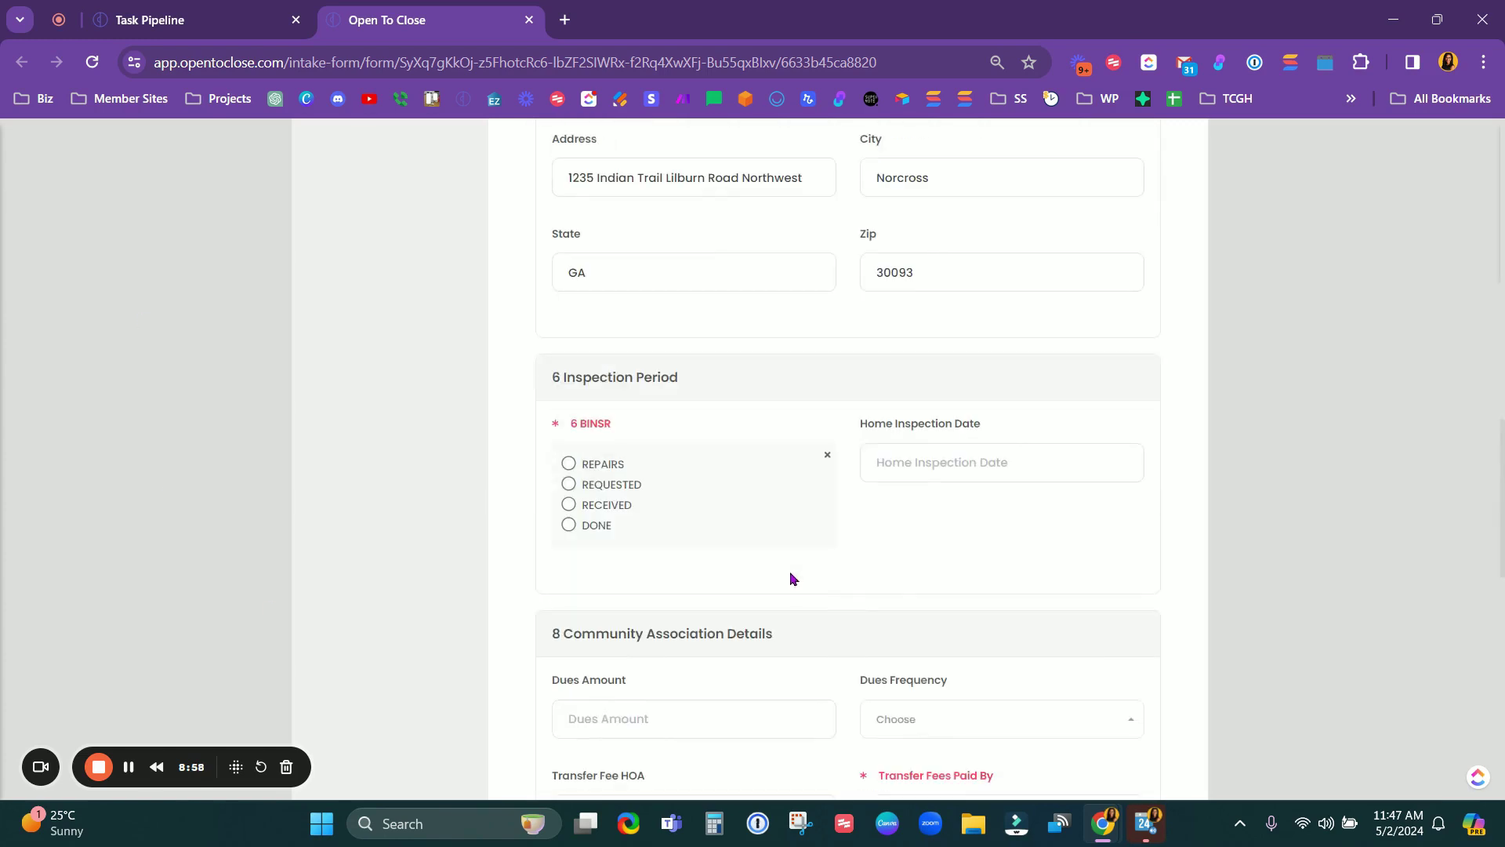
scroll(791, 579, down, 7)
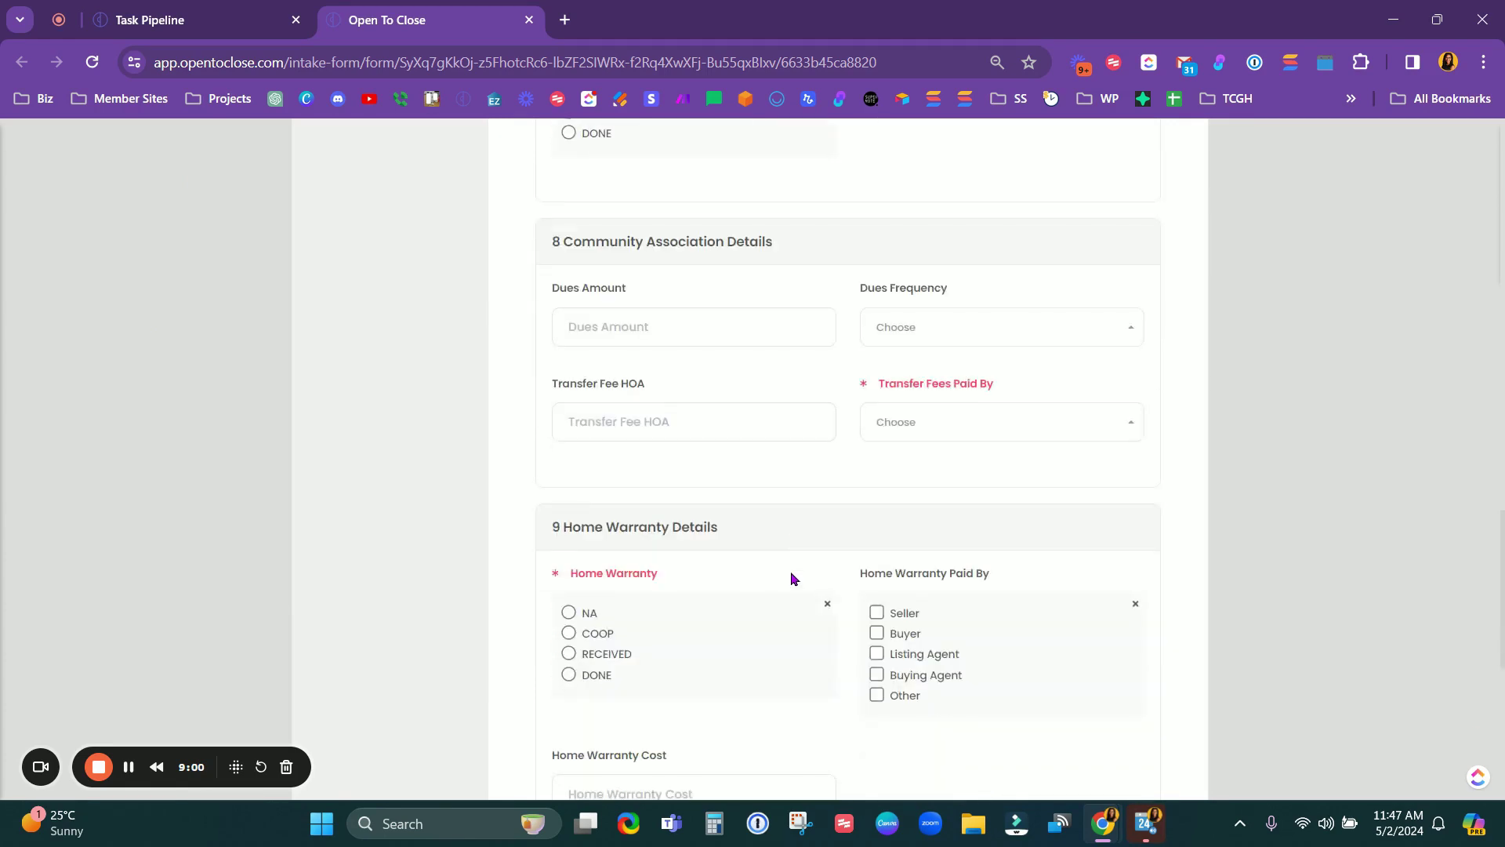
scroll(791, 578, up, 4)
scroll(788, 579, up, 8)
scroll(788, 571, down, 2)
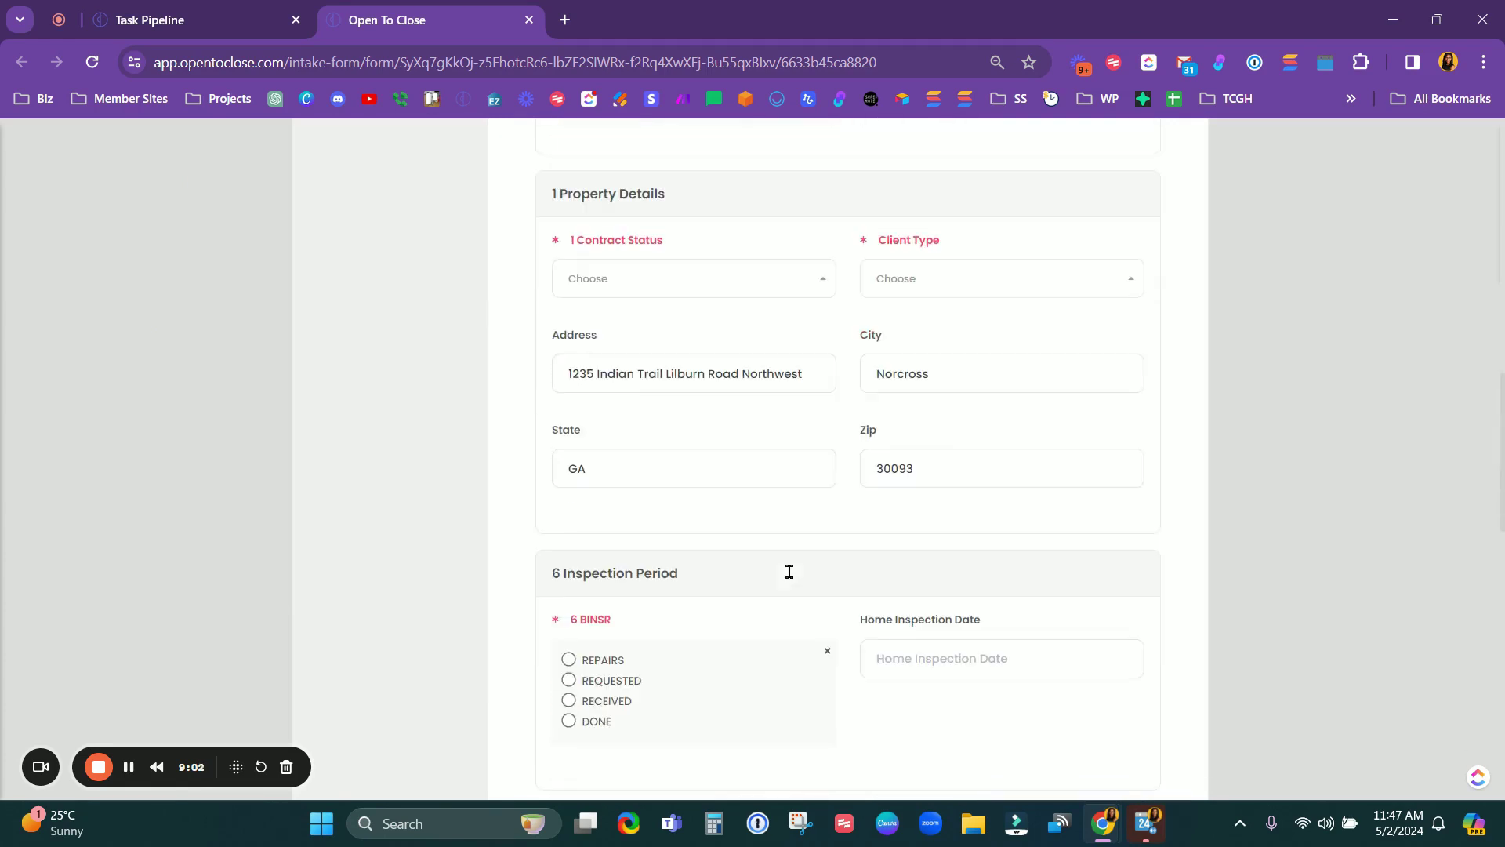
scroll(790, 577, up, 5)
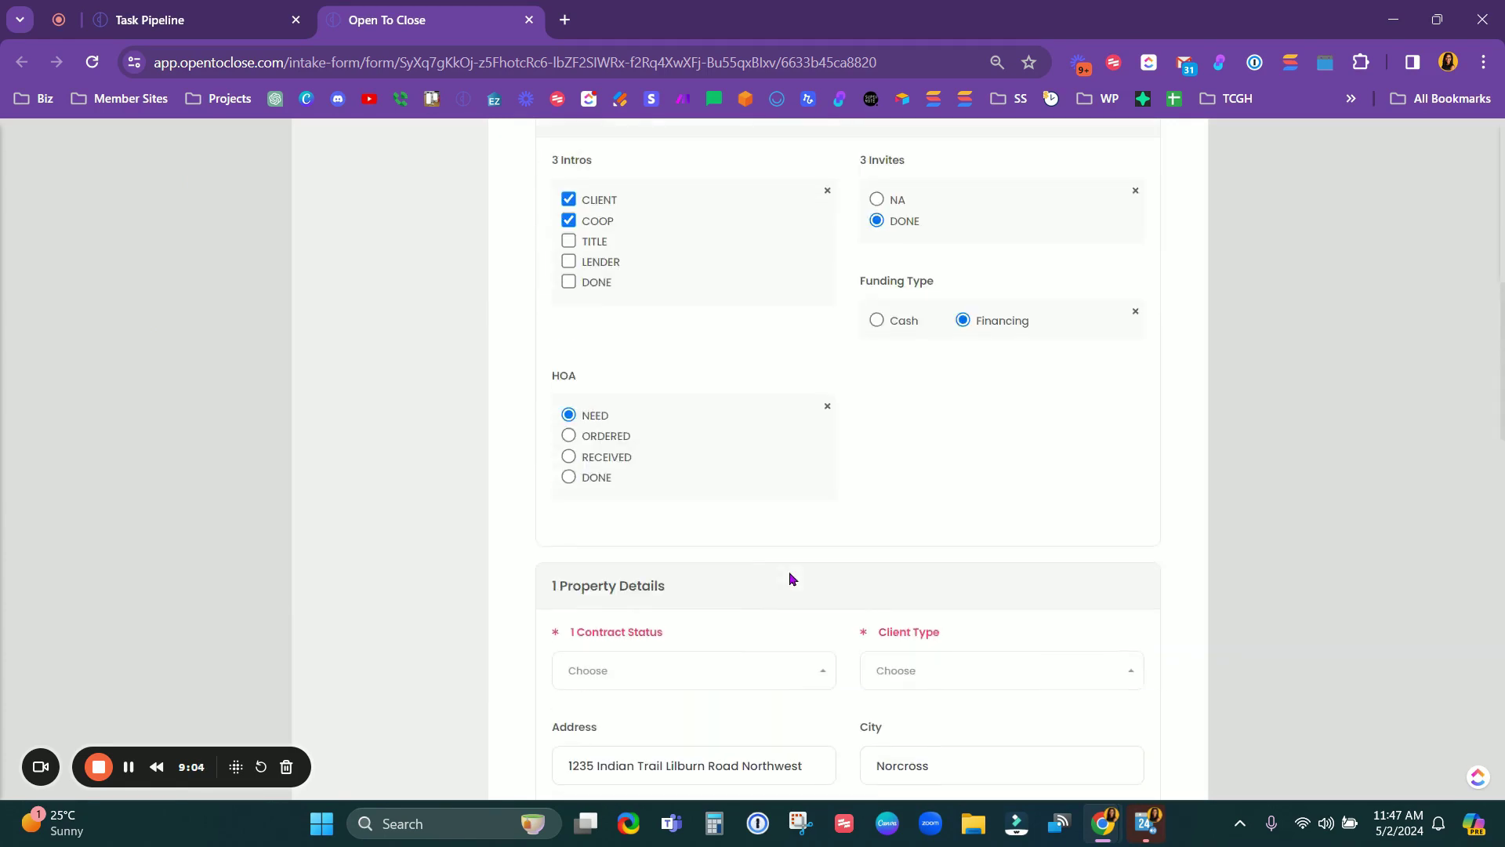
scroll(790, 573, down, 2)
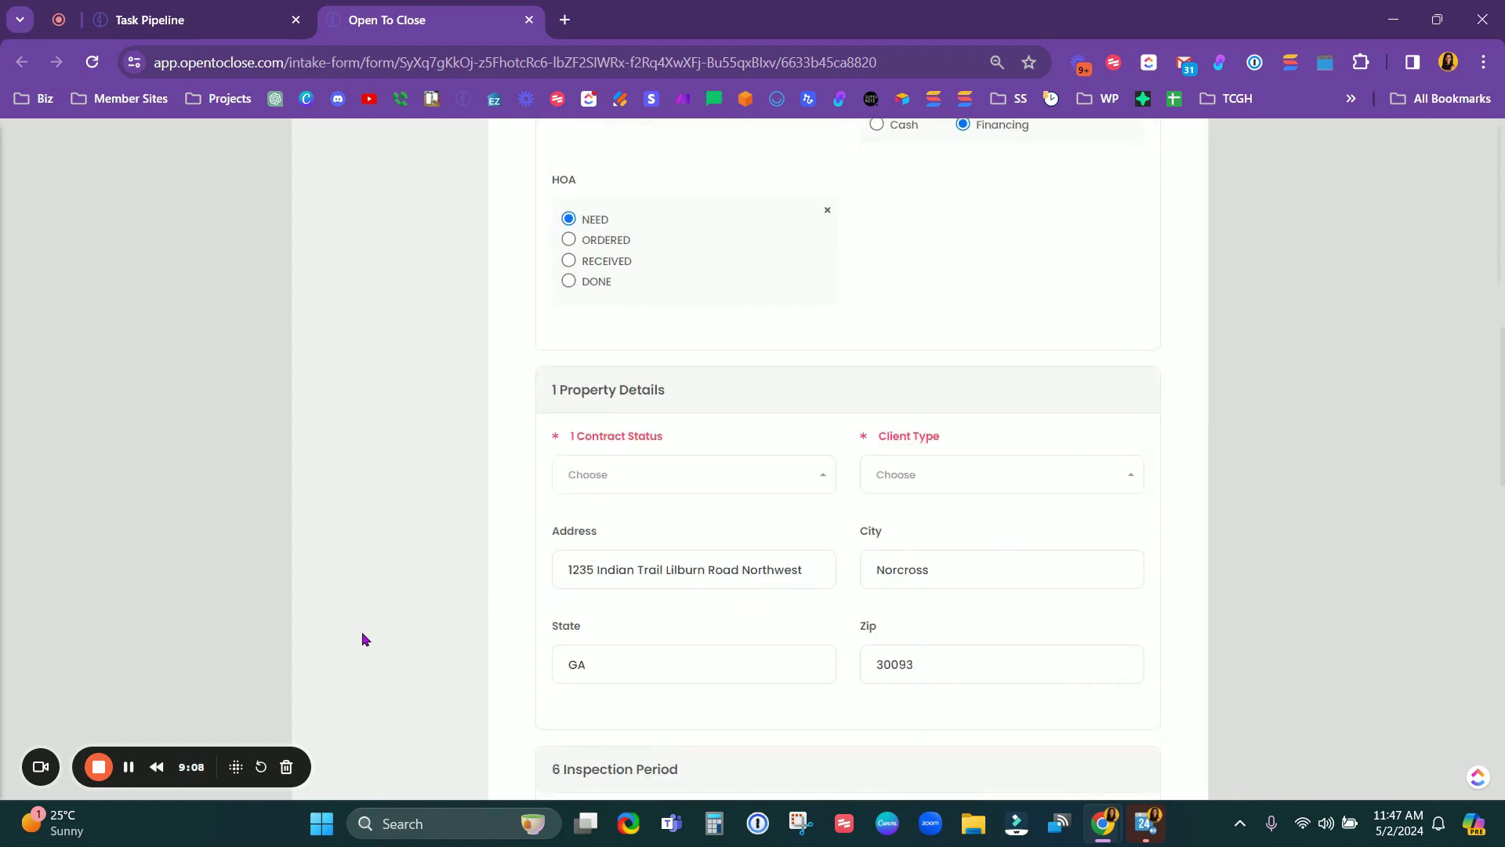
scroll(1133, 460, down, 9)
Step: Review the remaining intake fields, highlighting the HOA label
scroll(1133, 460, up, 5)
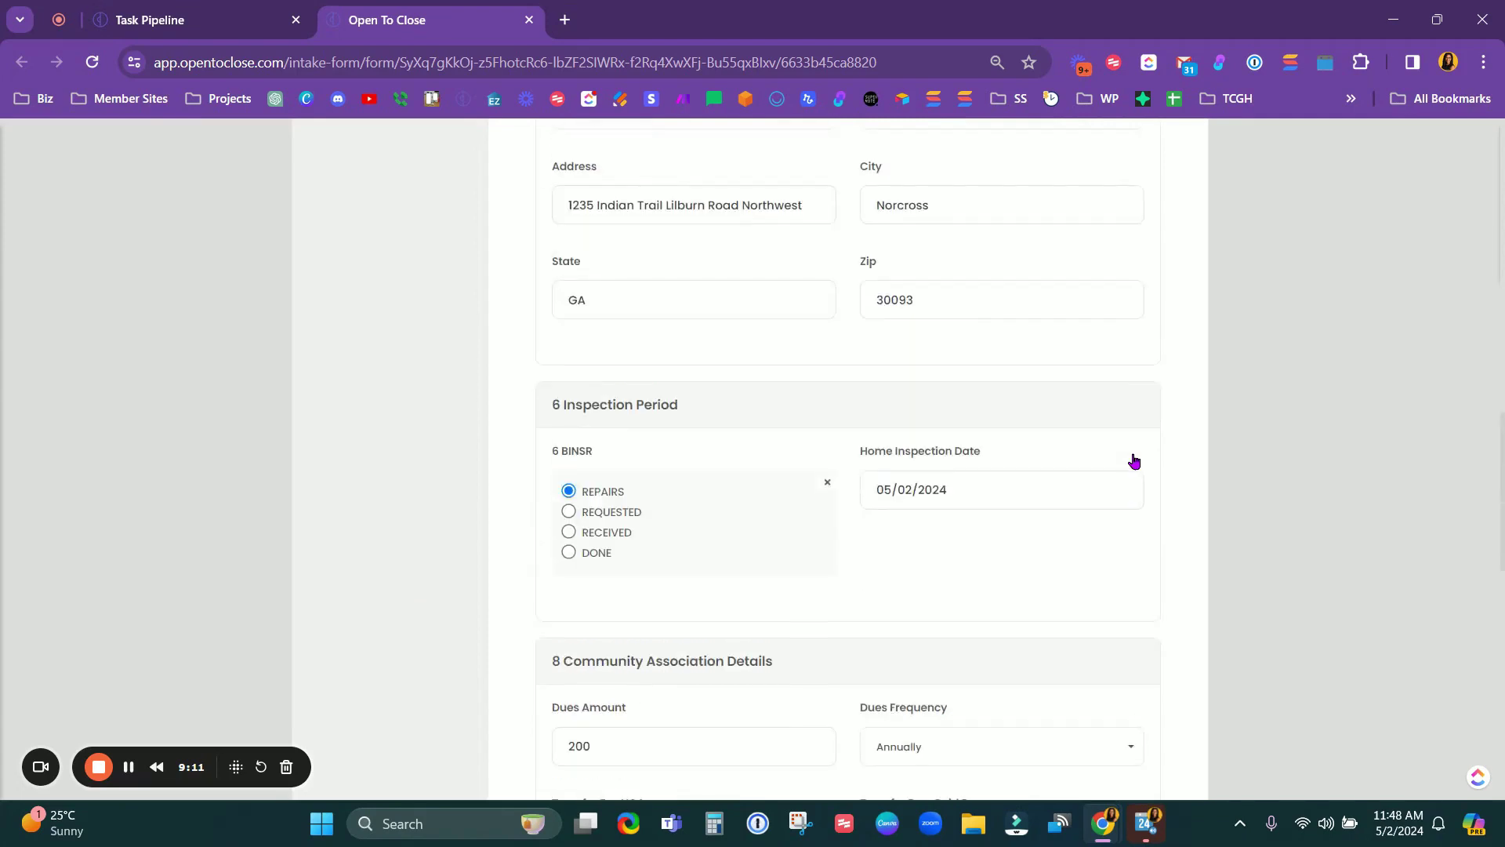
scroll(1110, 479, up, 5)
scroll(1112, 486, up, 3)
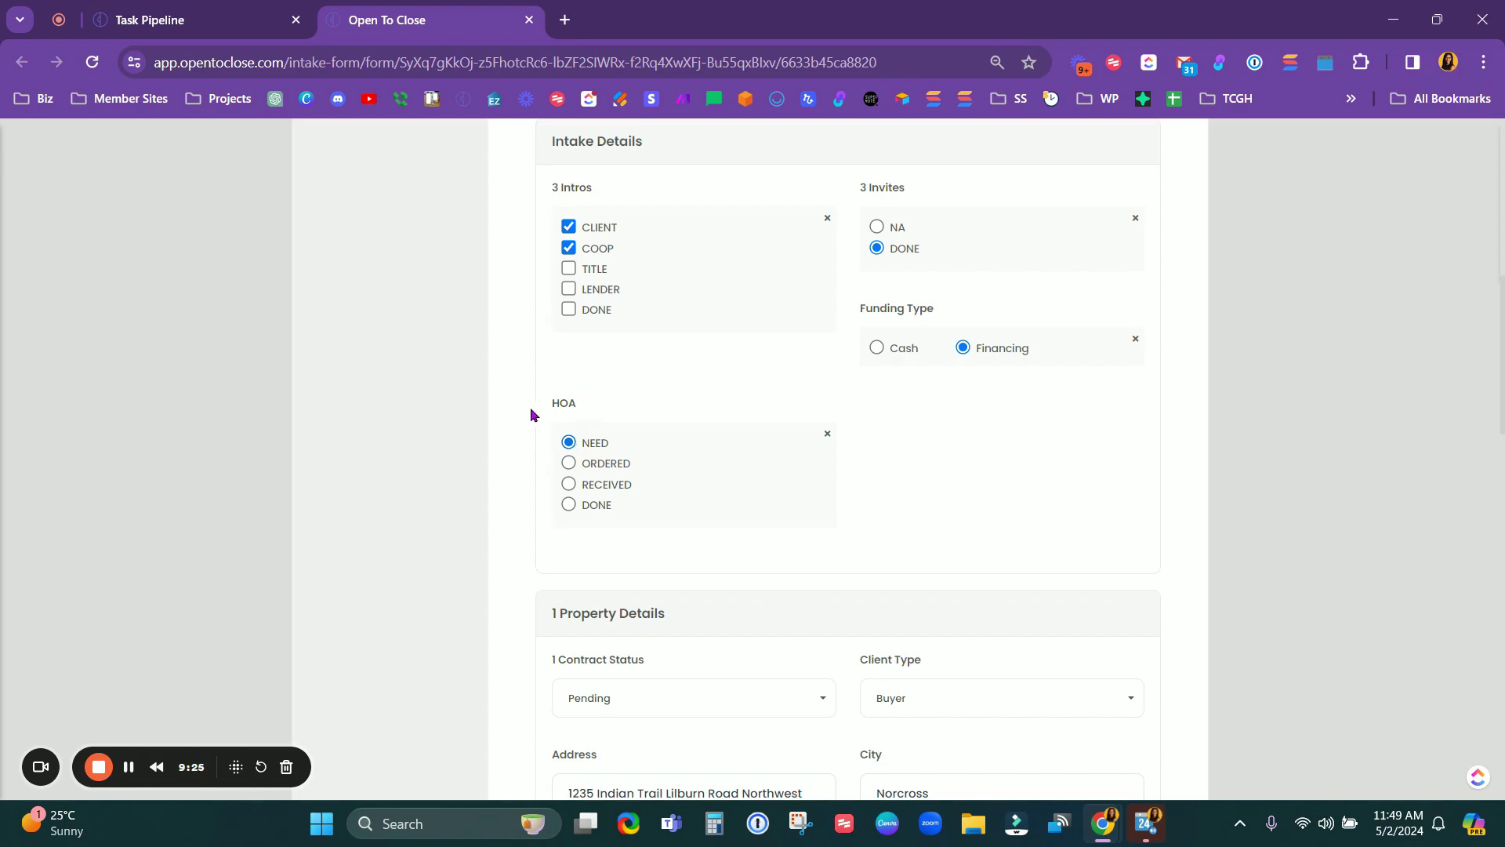
drag(546, 407, 598, 408)
scroll(684, 623, down, 12)
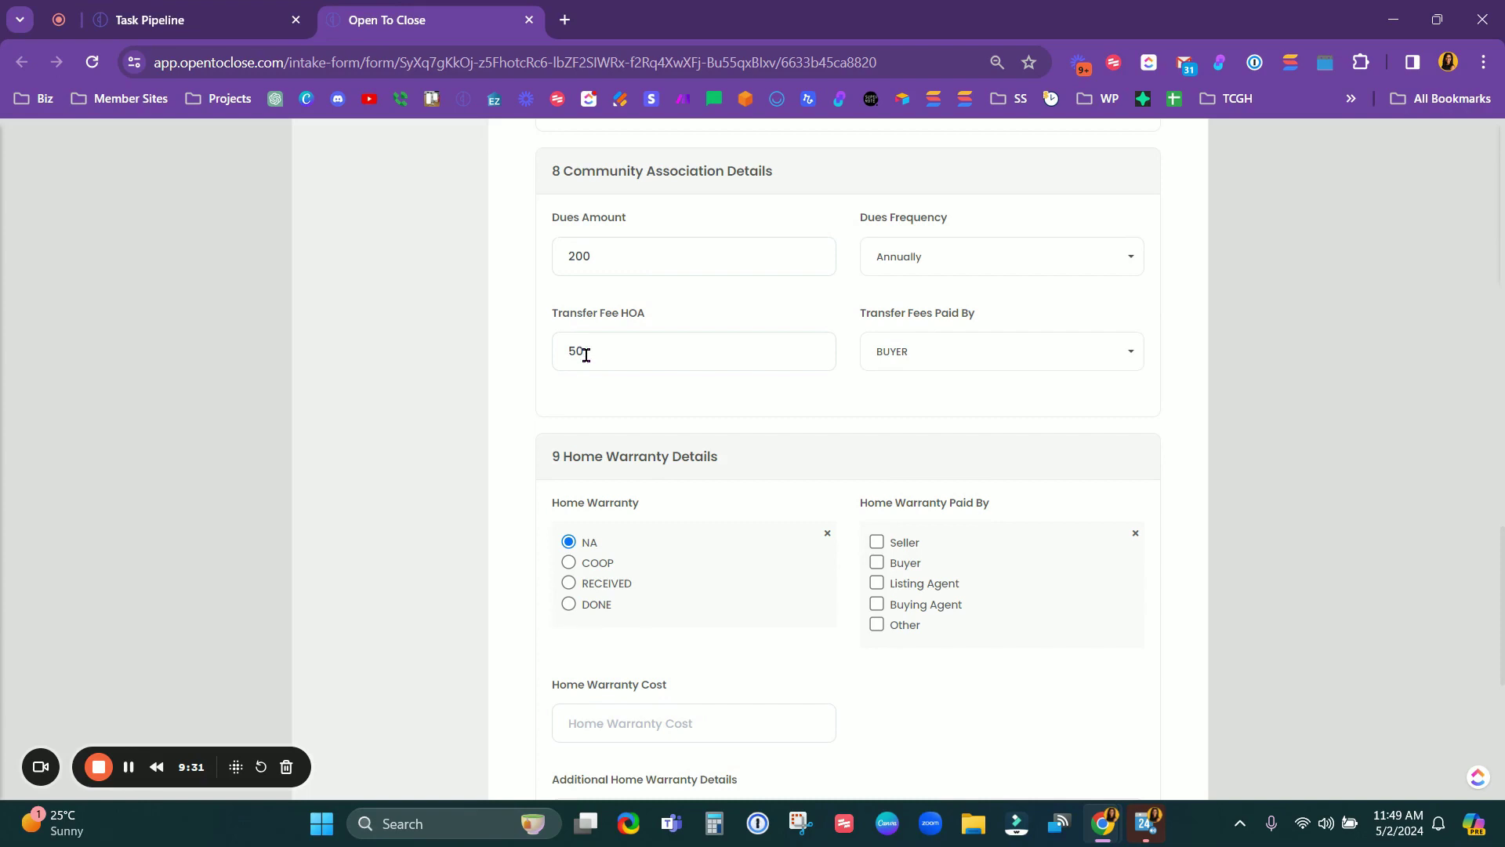
scroll(586, 354, up, 2)
scroll(603, 441, up, 6)
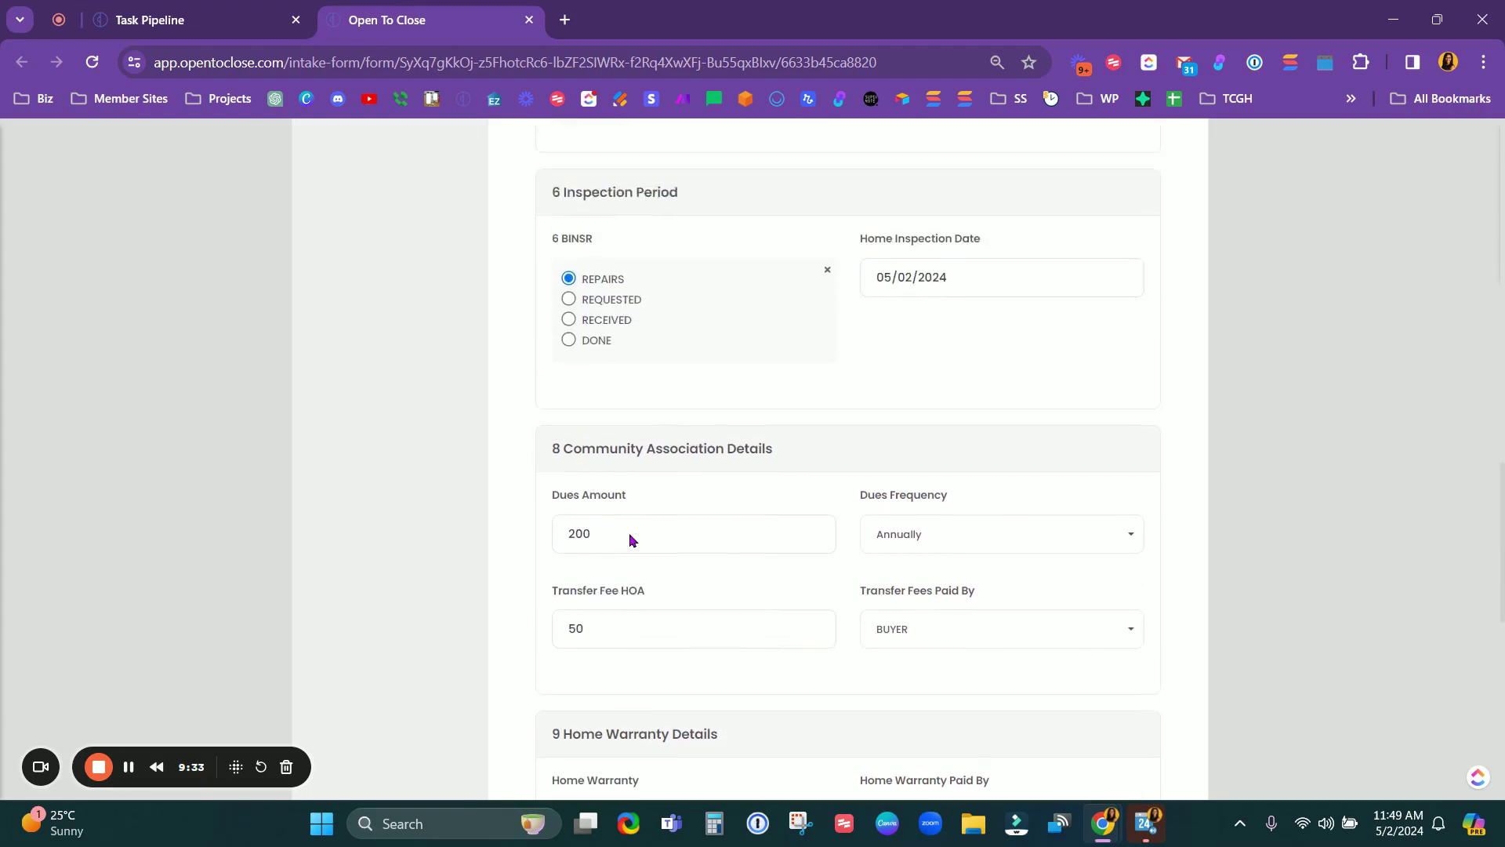
scroll(931, 479, down, 5)
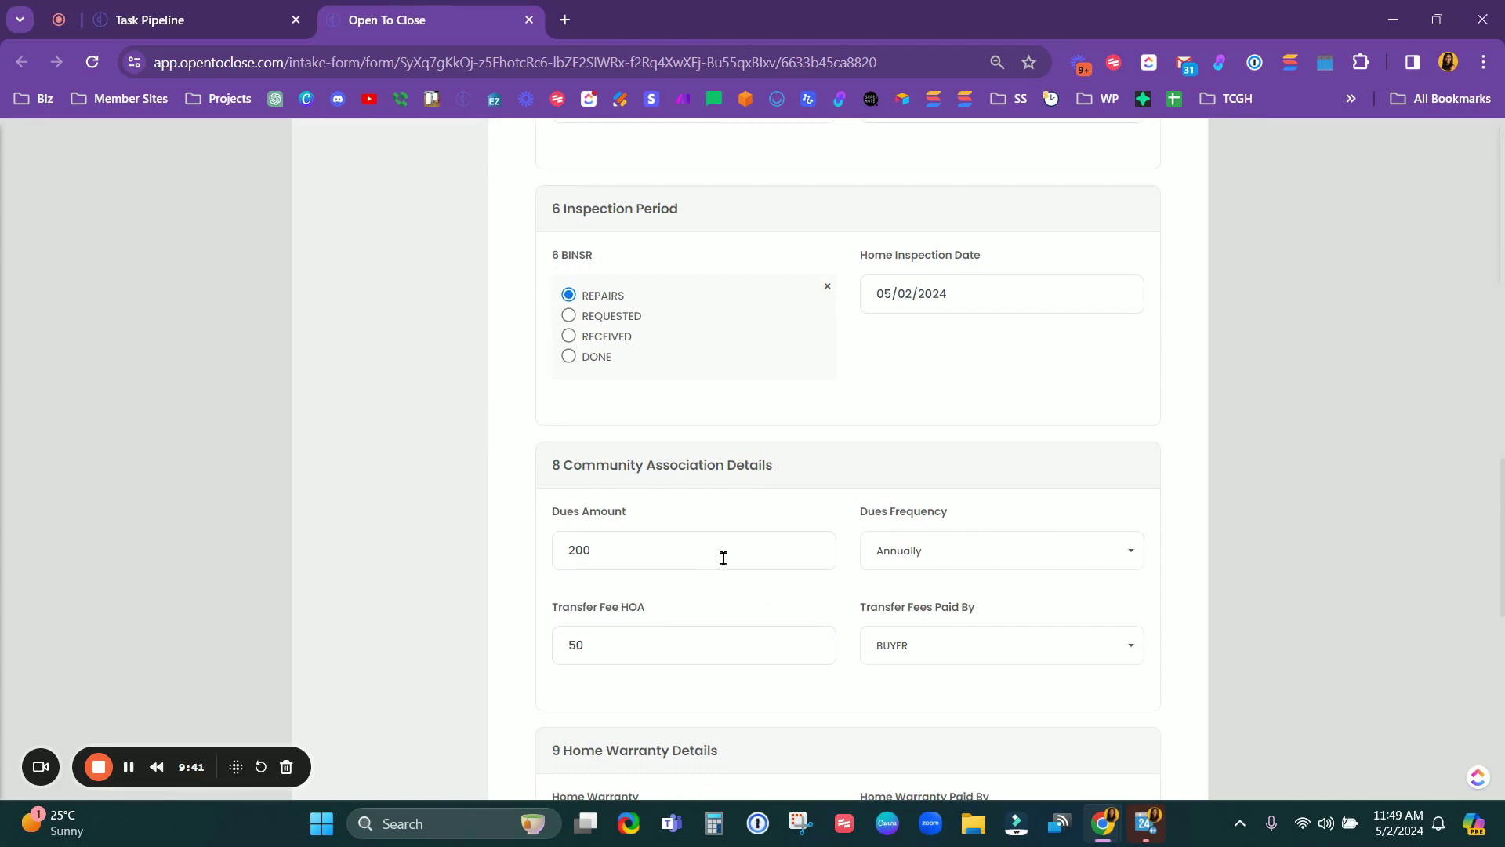
scroll(723, 560, down, 6)
scroll(746, 538, down, 4)
Step: Save the filled-in B/S Pending intake form and submit it from the review page
click(859, 546)
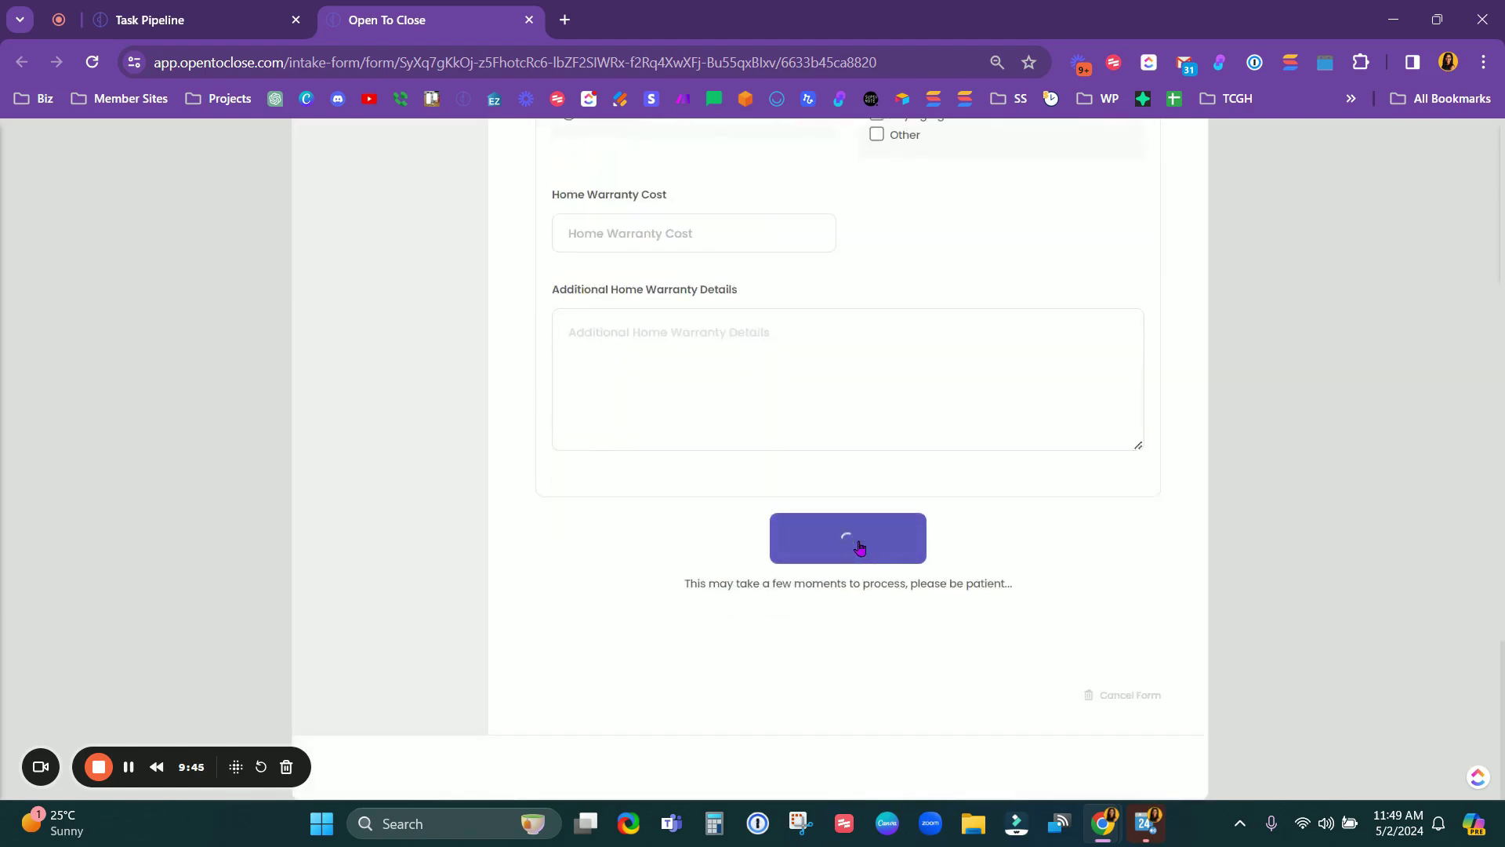
scroll(840, 549, down, 15)
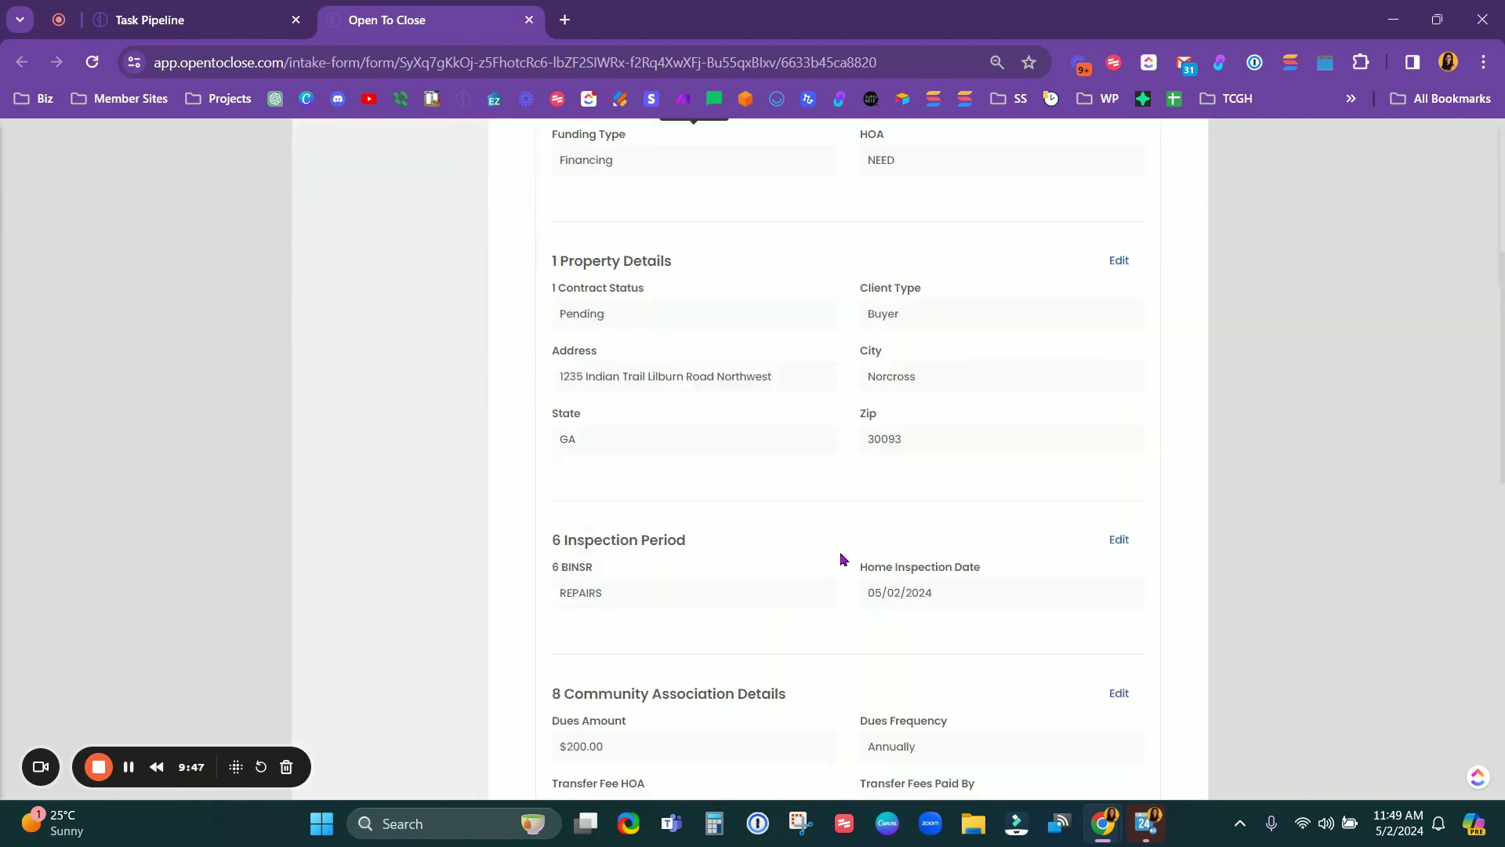
scroll(843, 567, down, 2)
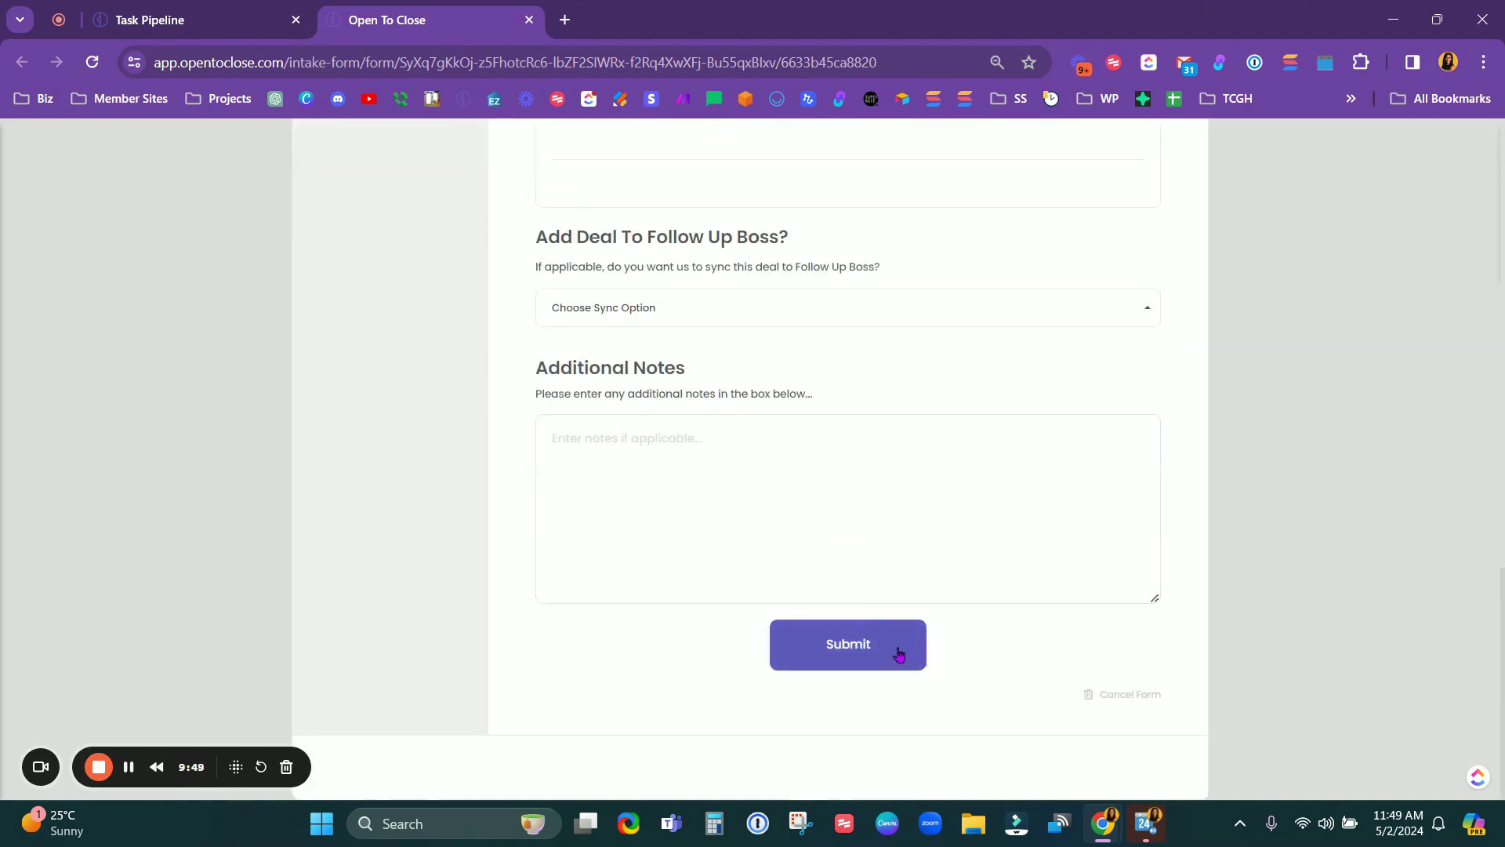
click(881, 650)
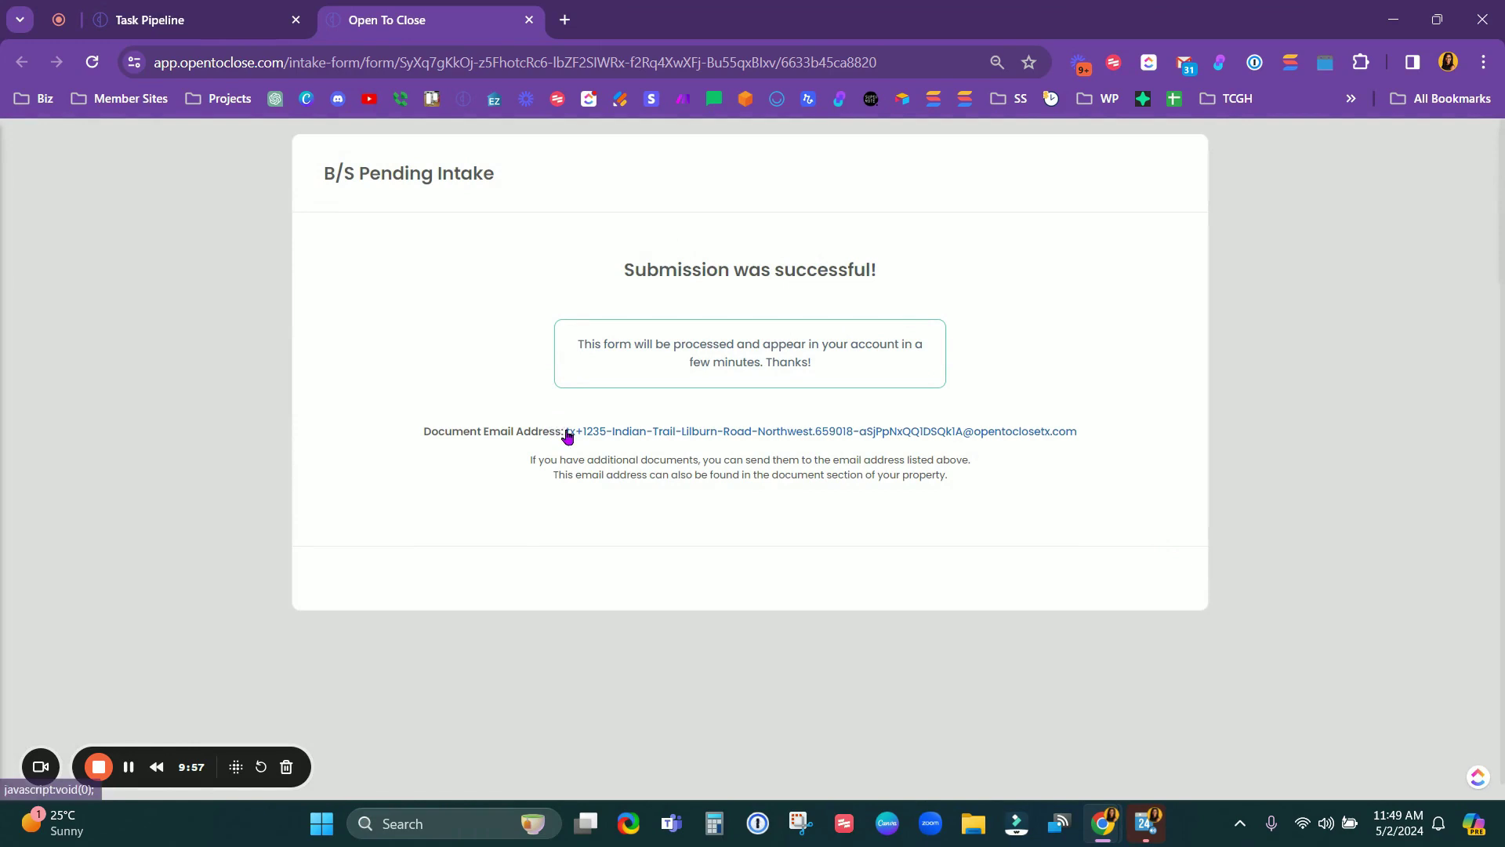
drag(1109, 433, 567, 425)
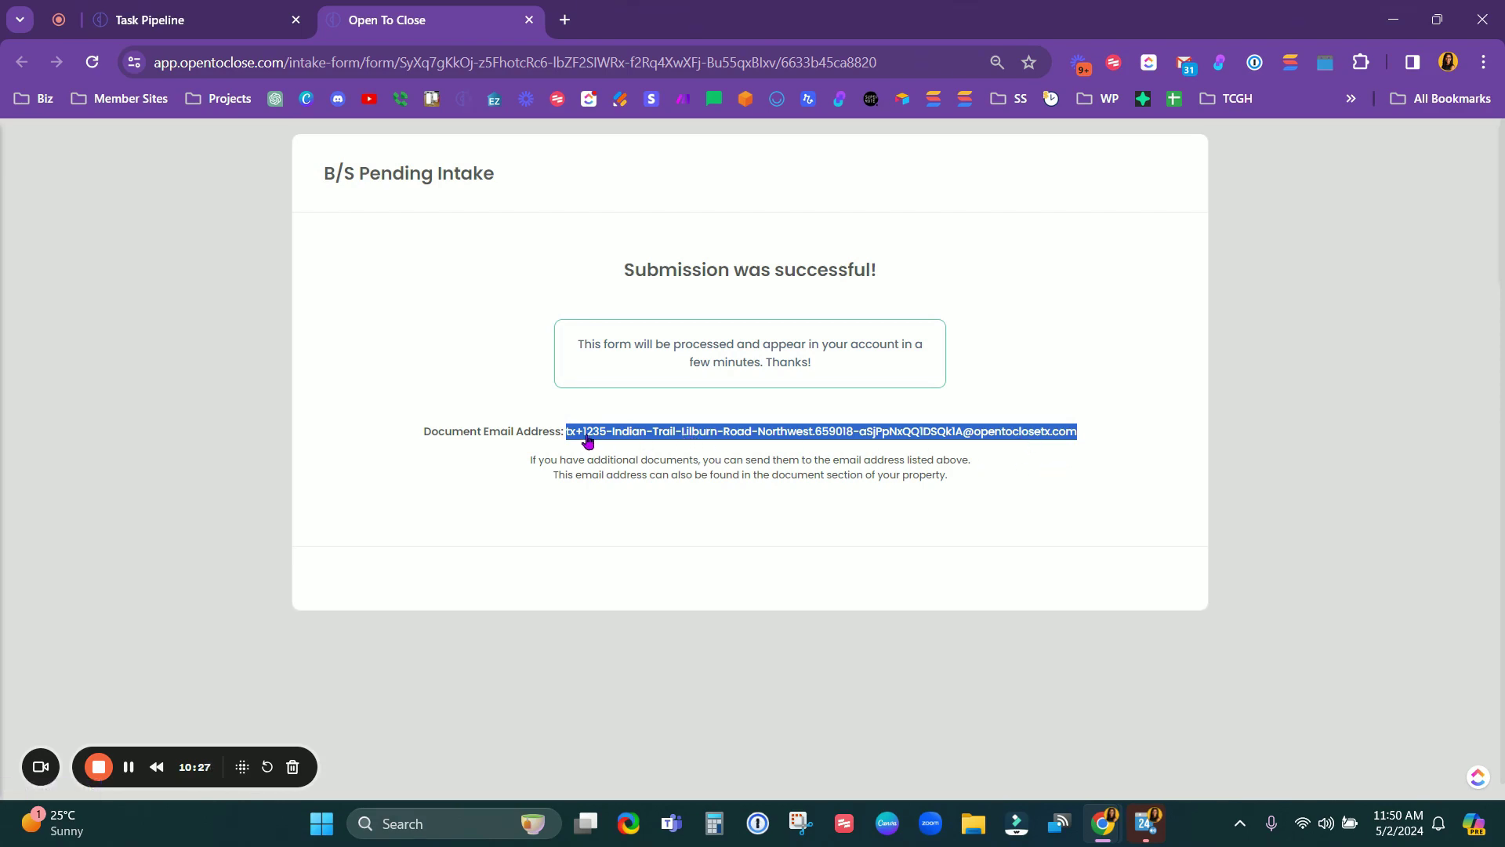
click(1089, 433)
drag(1089, 431, 563, 427)
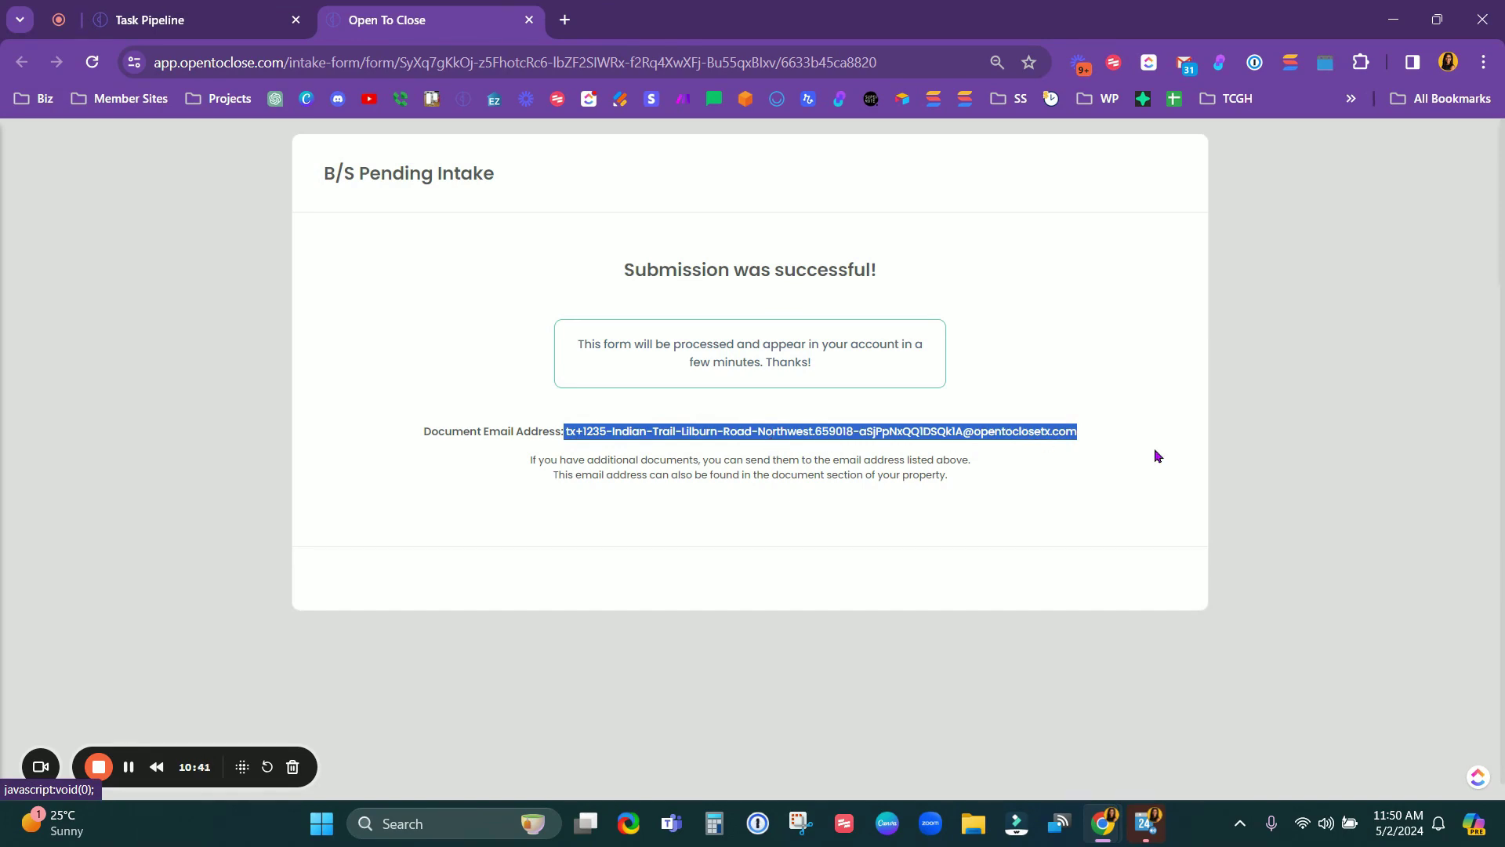
drag(1115, 430, 567, 433)
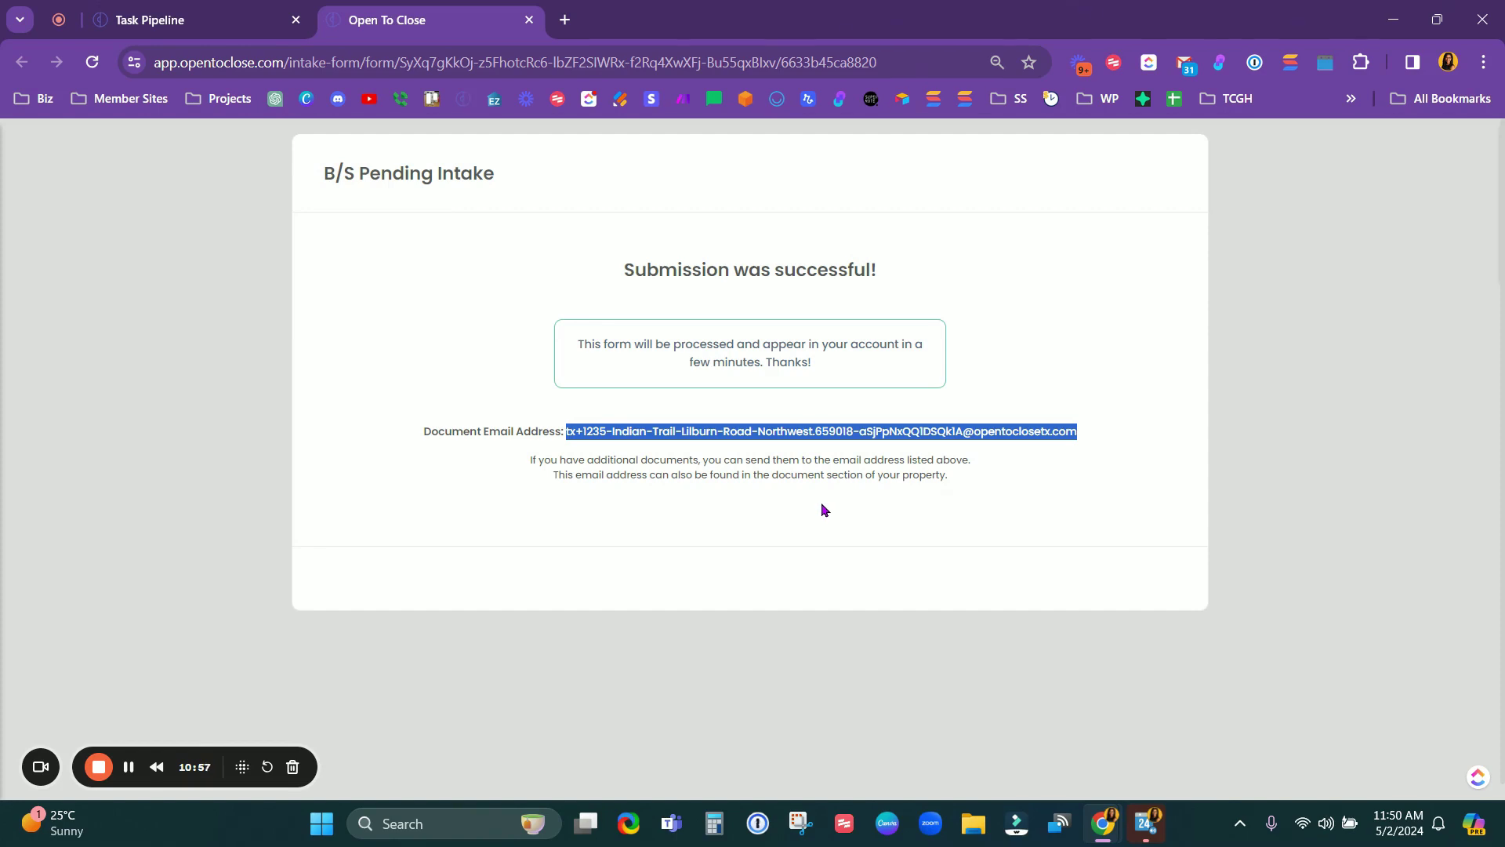
drag(1103, 427, 566, 436)
Step: Close the intake form and panel, then list Submitted Intake Forms from the Properties dashboard
click(529, 20)
click(1024, 166)
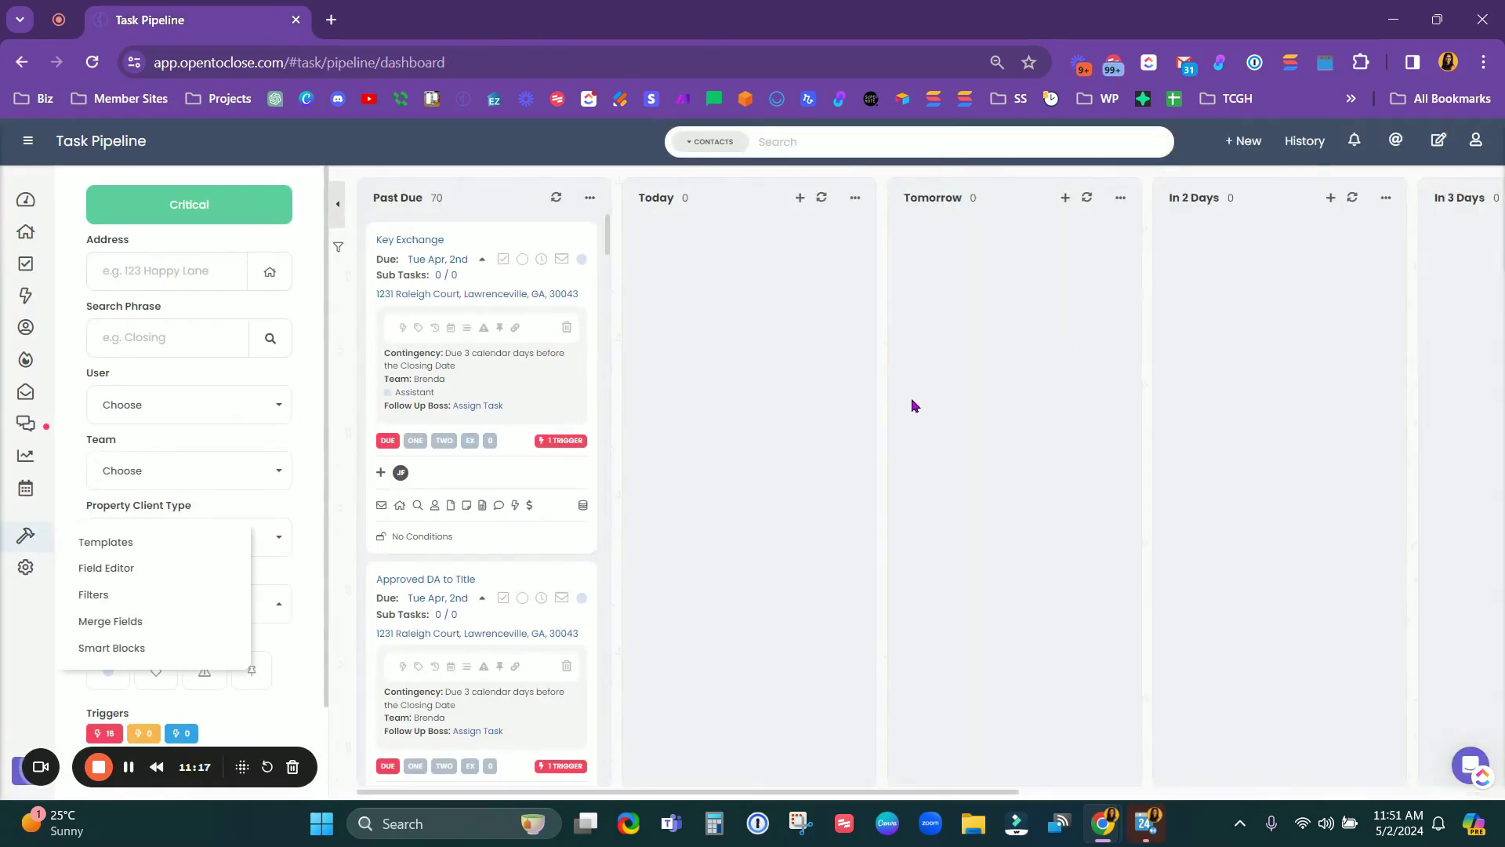
click(26, 232)
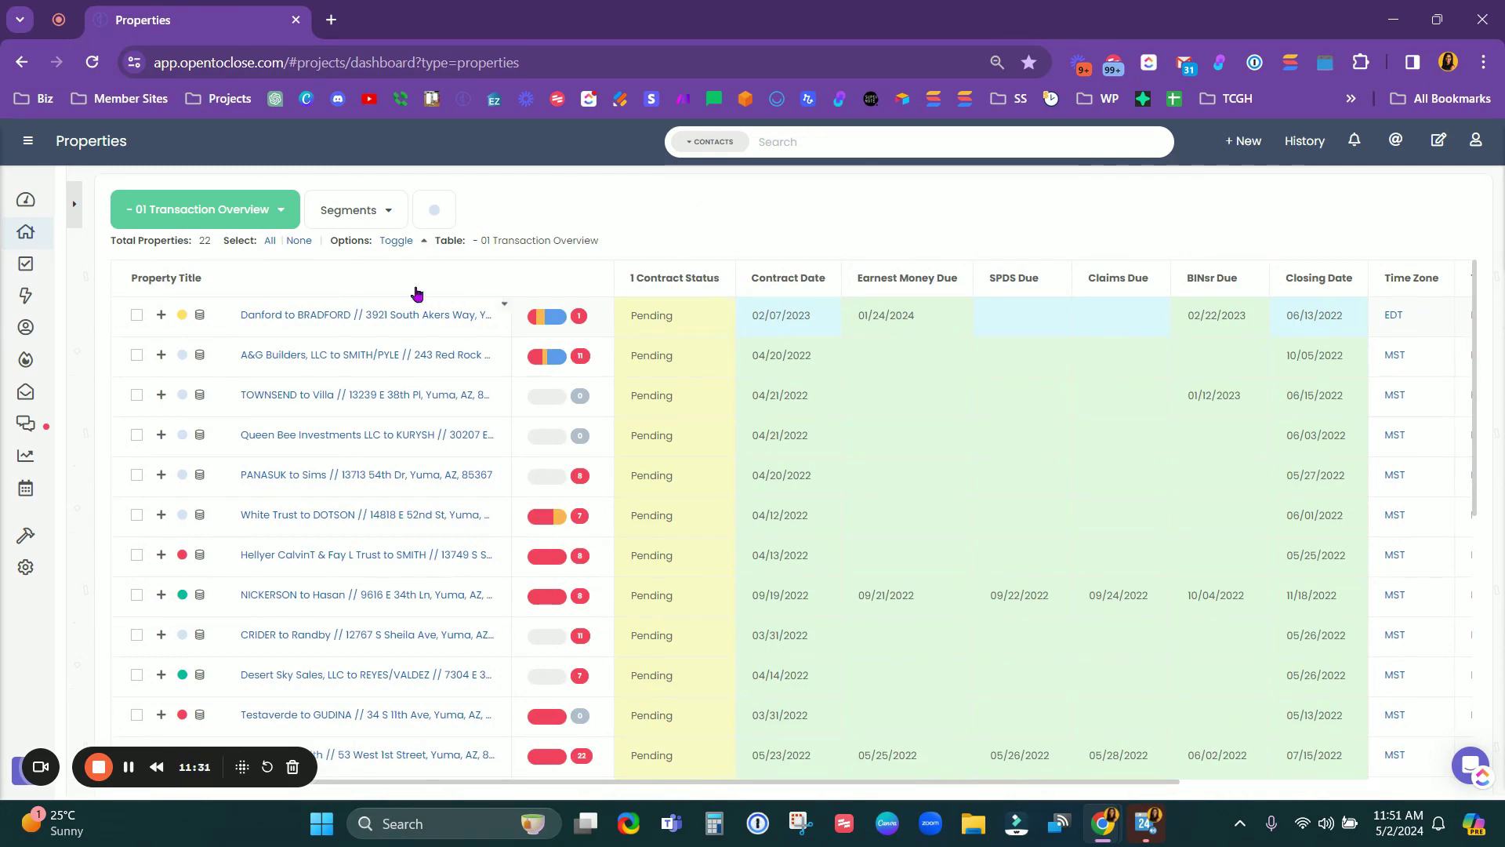
click(27, 363)
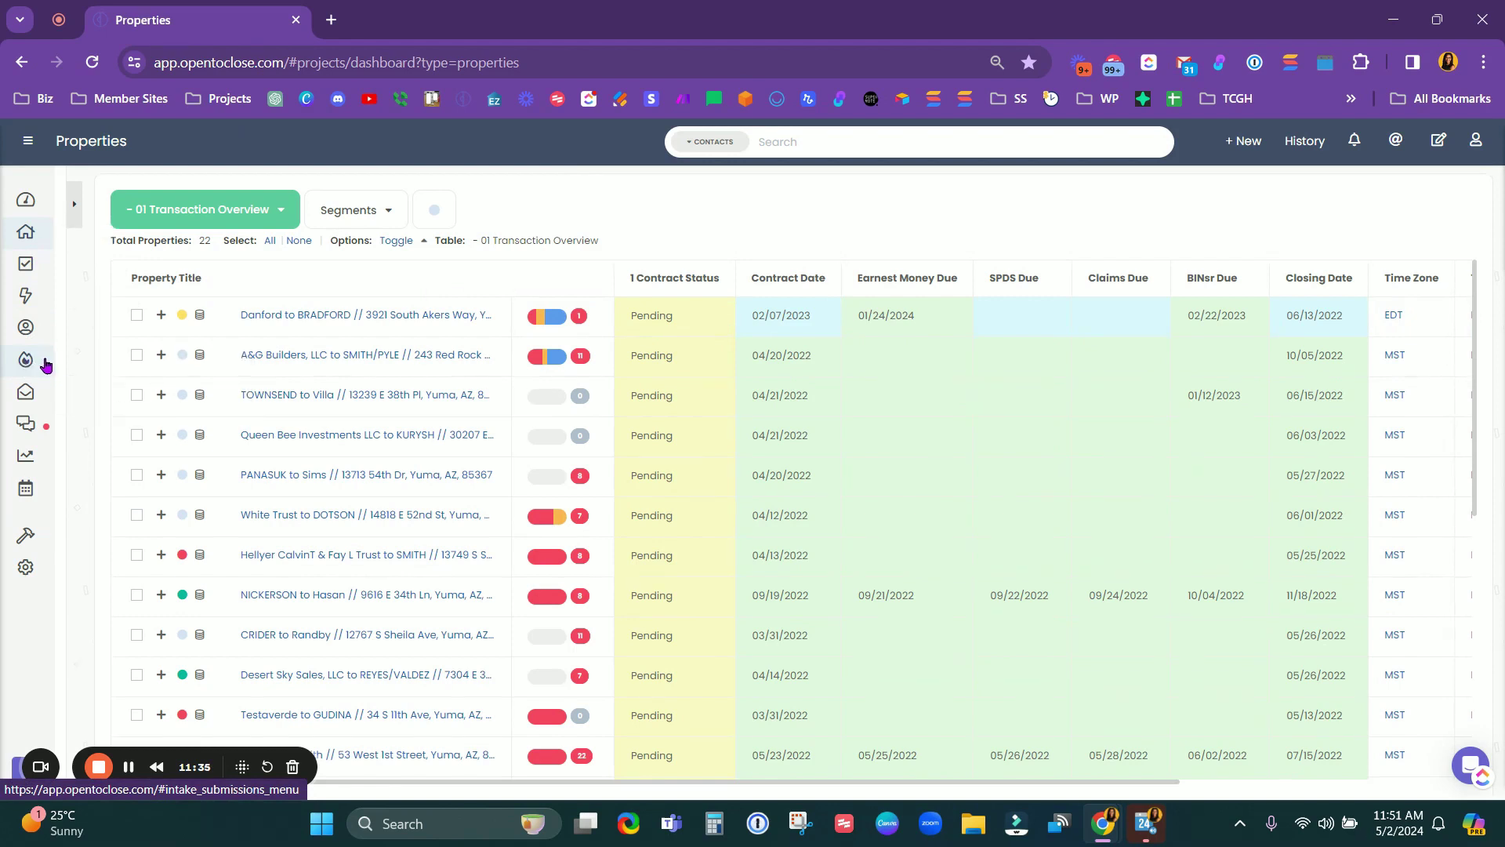
mouse_move(30, 365)
click(92, 373)
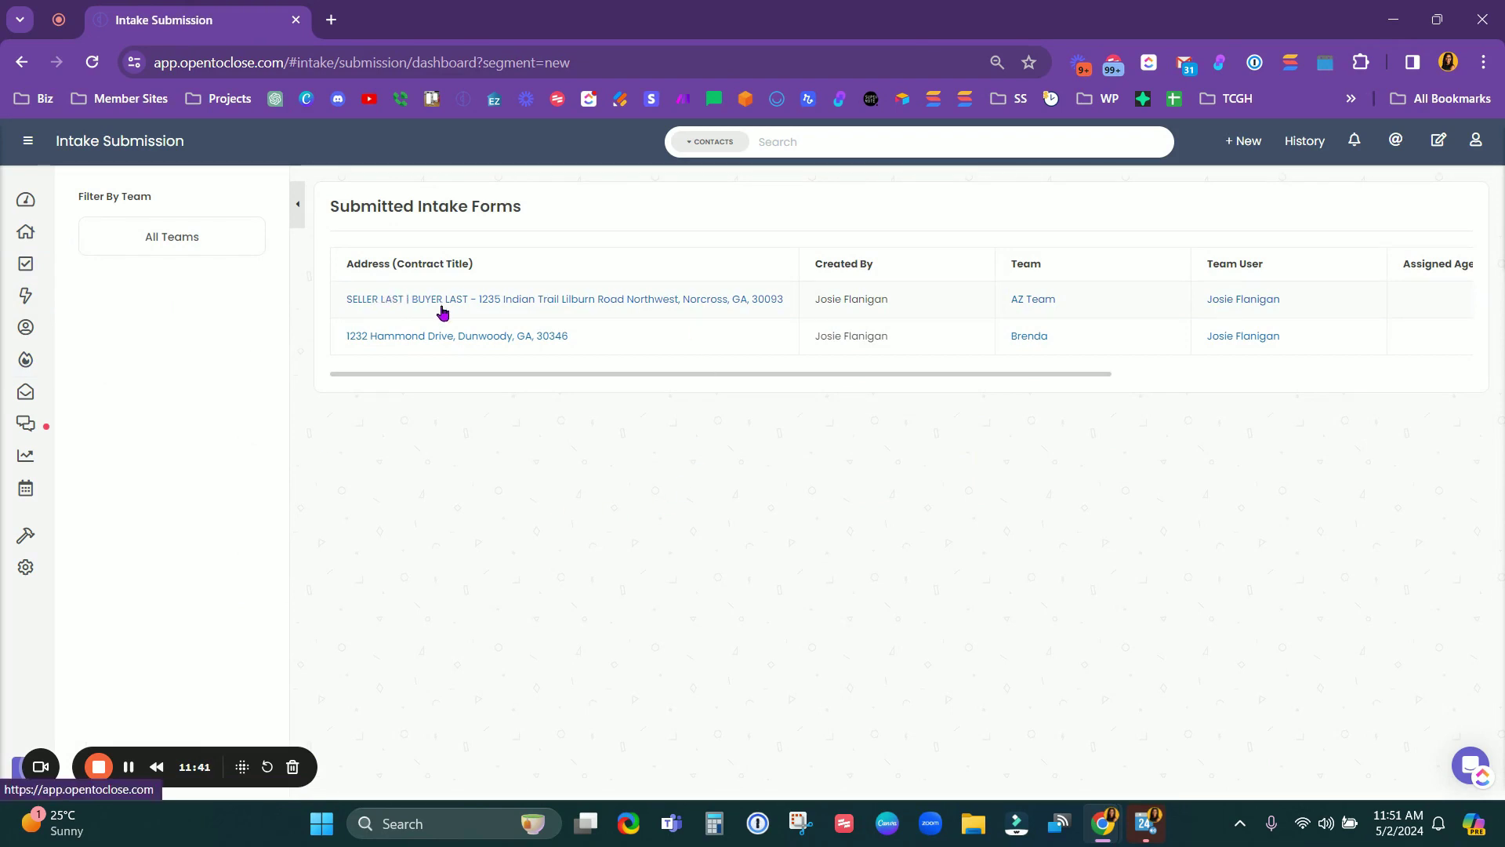
click(509, 304)
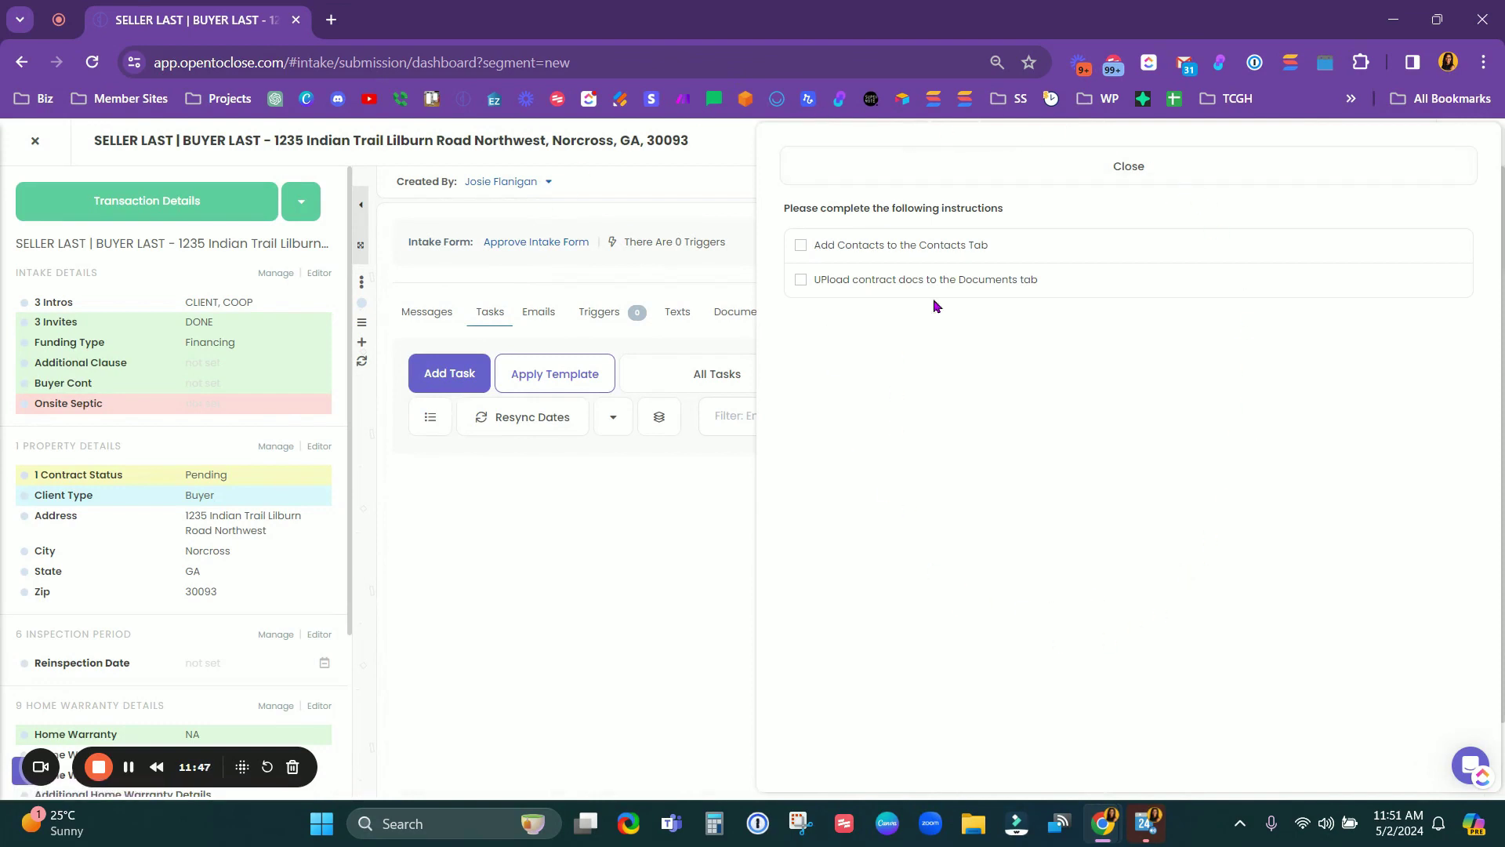
click(961, 163)
click(825, 311)
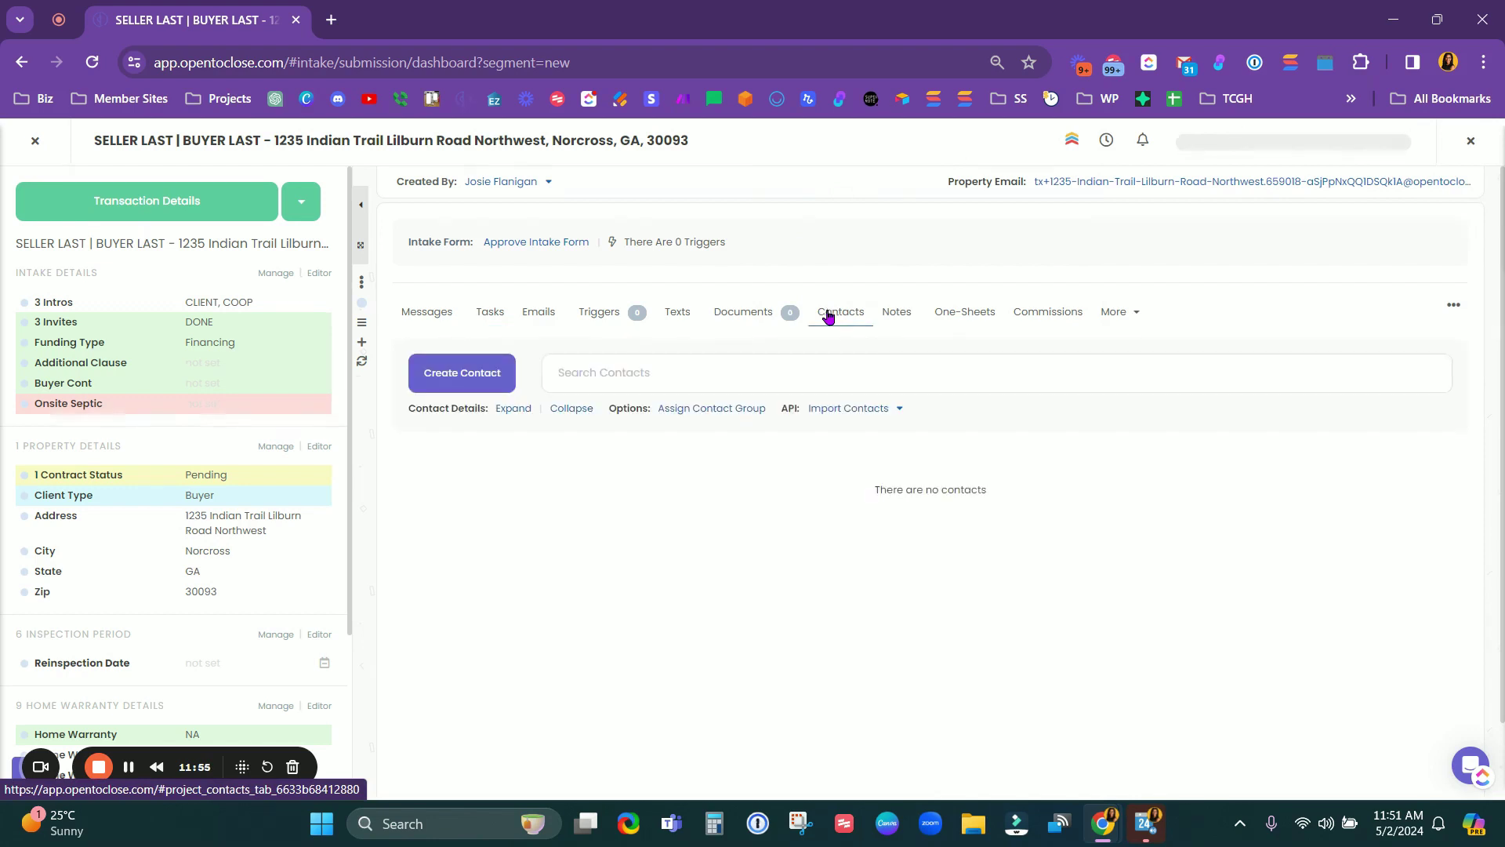
click(623, 374)
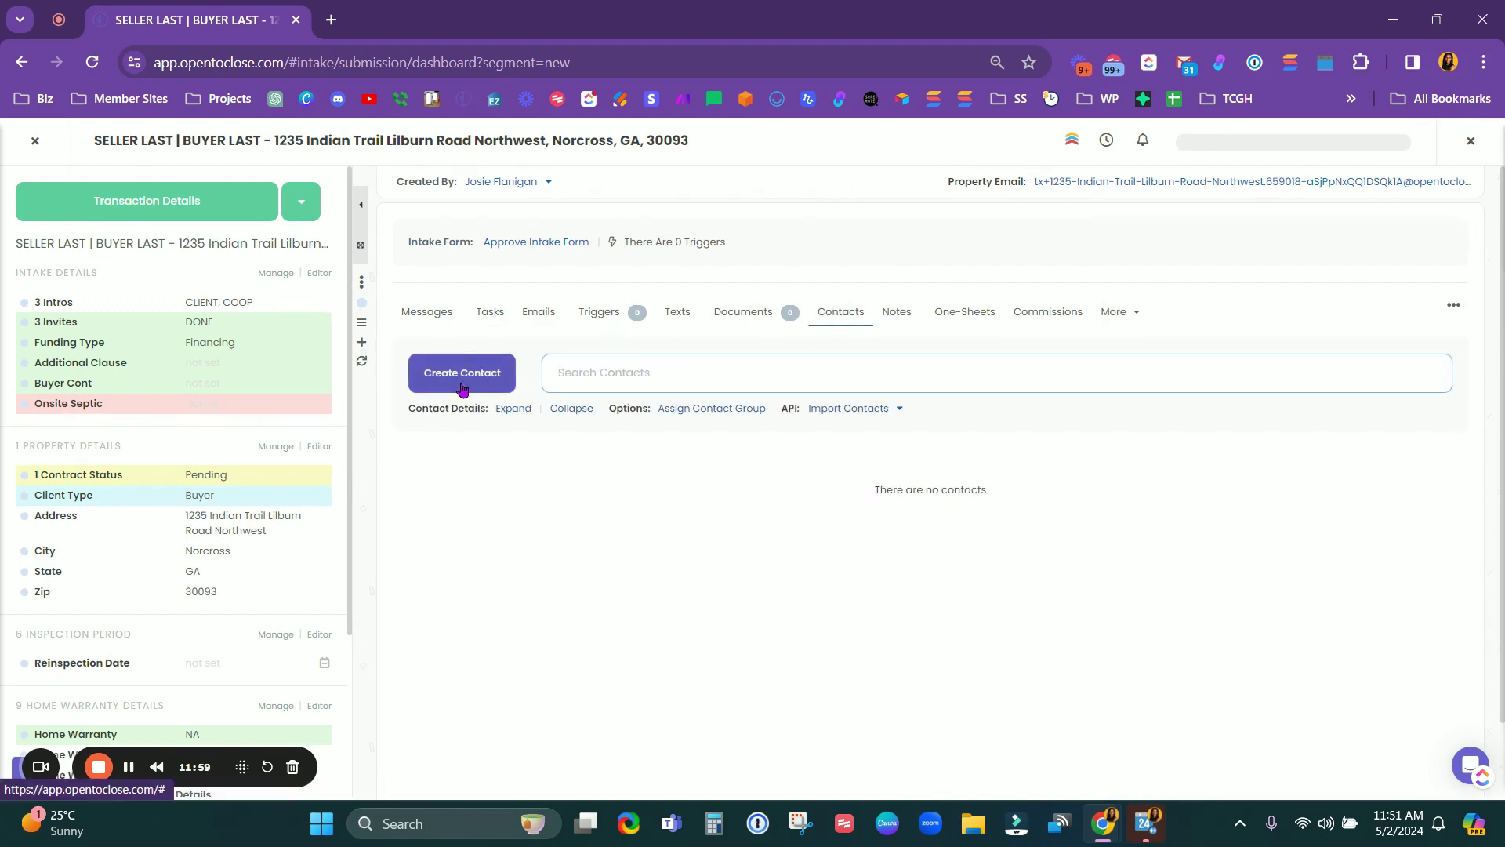
click(521, 248)
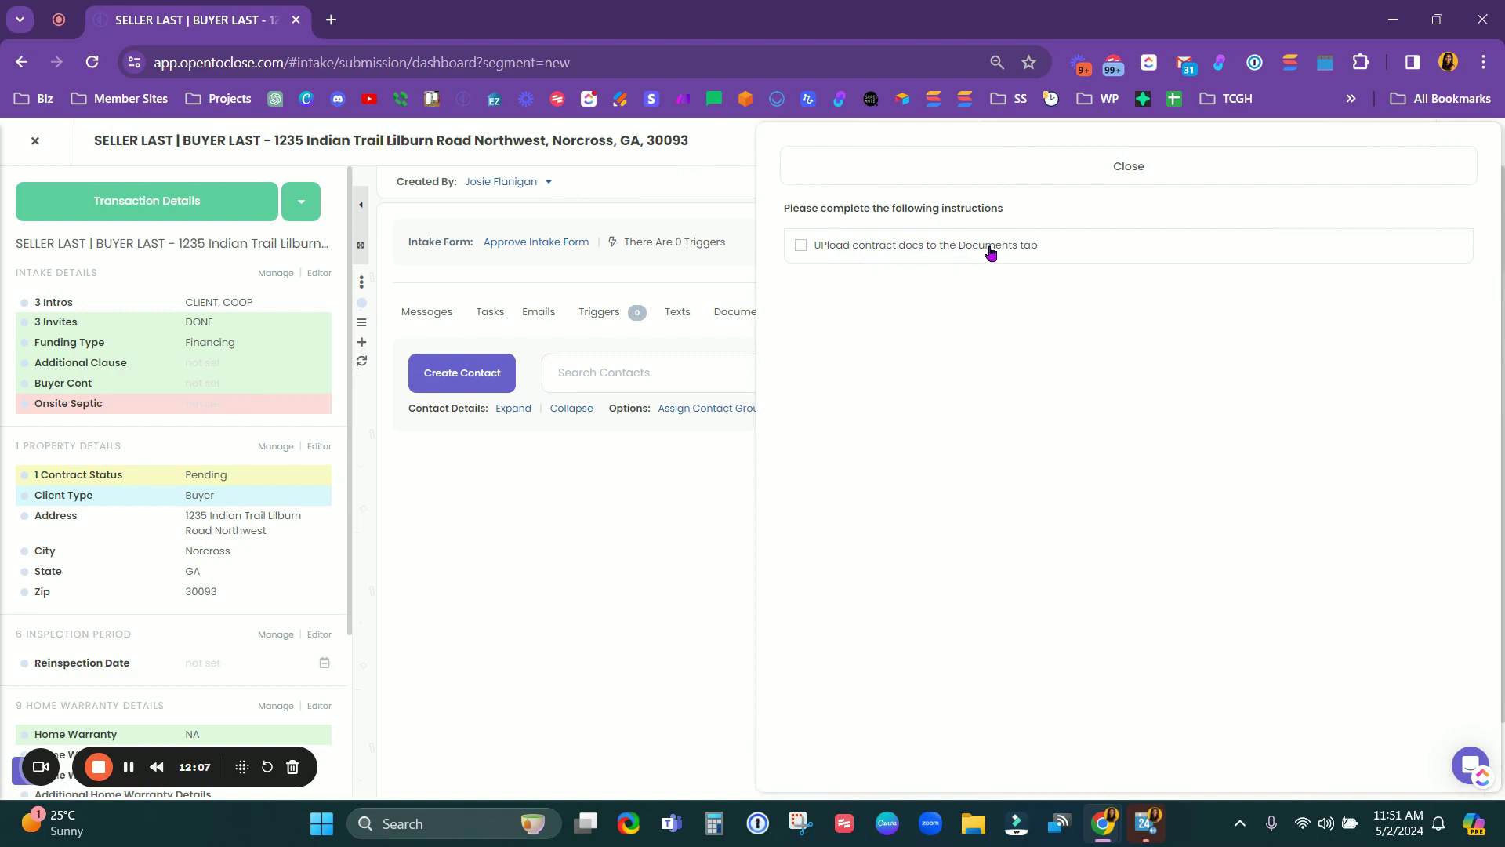
Step: Close the instructions panel and bring up the Documents tab's template list
click(987, 176)
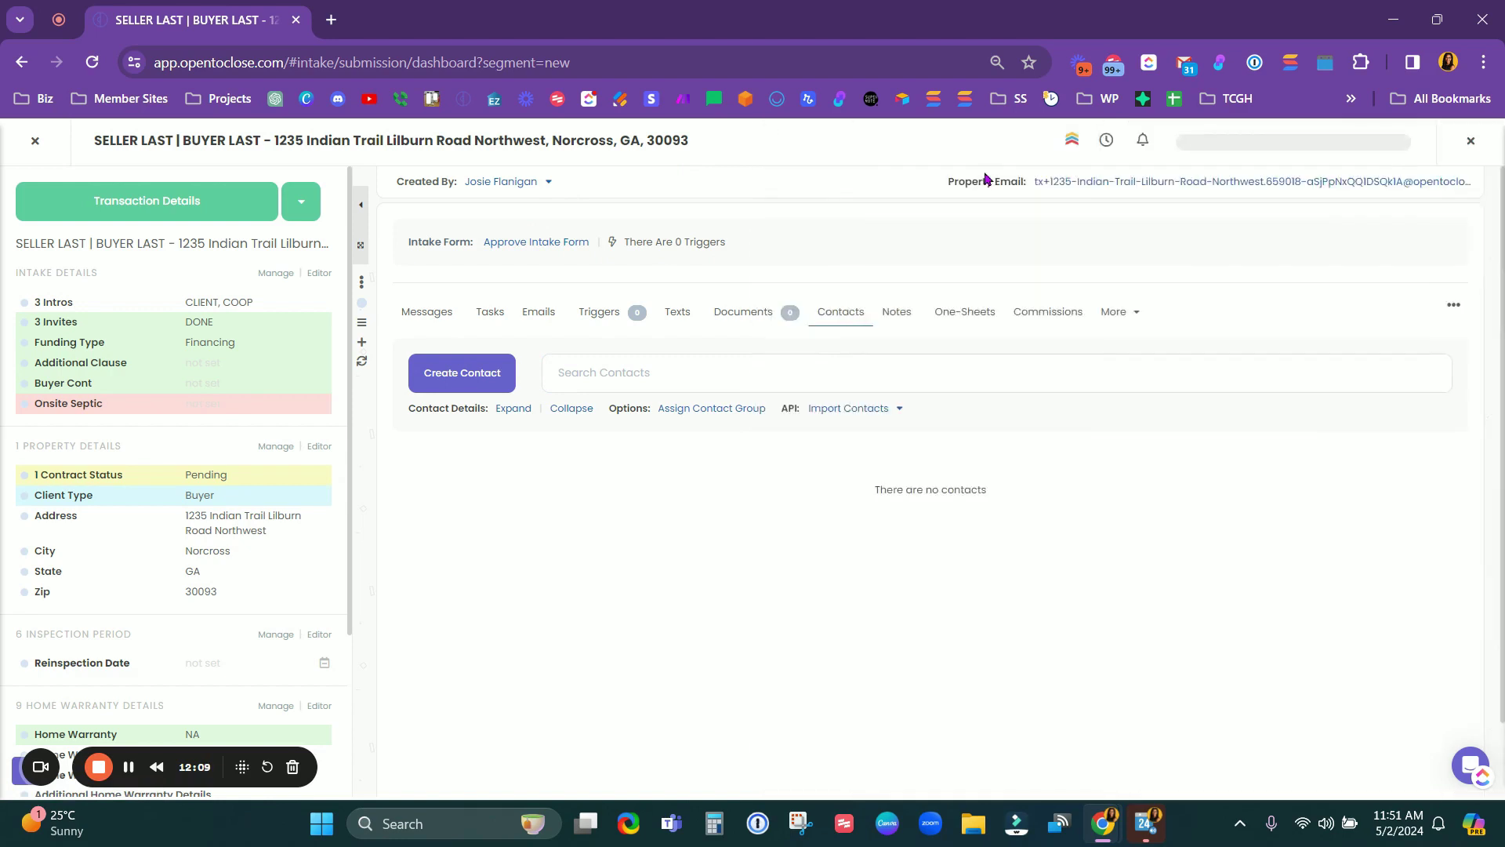
click(746, 315)
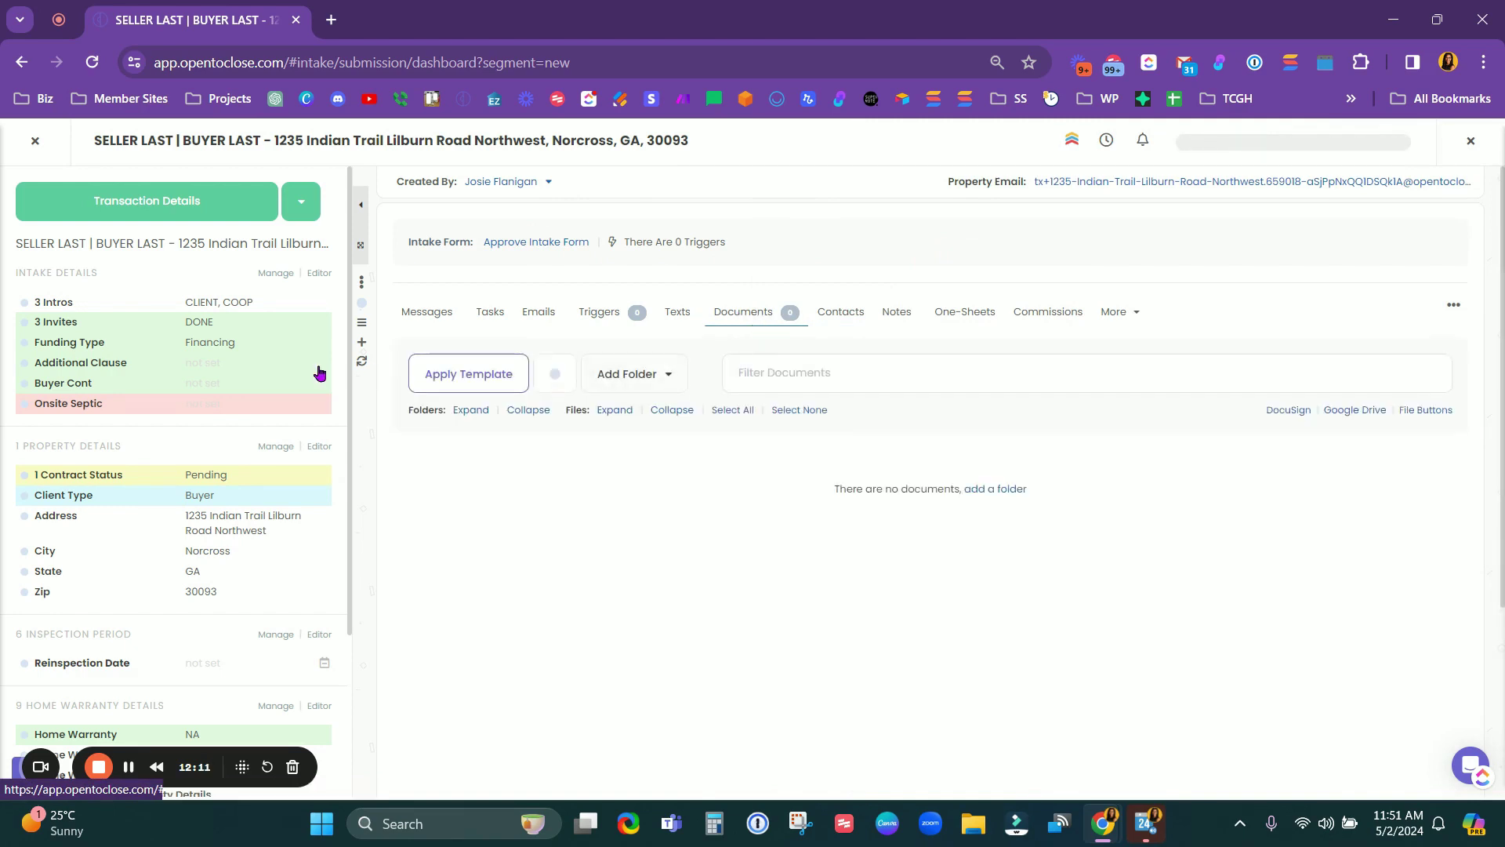
click(464, 384)
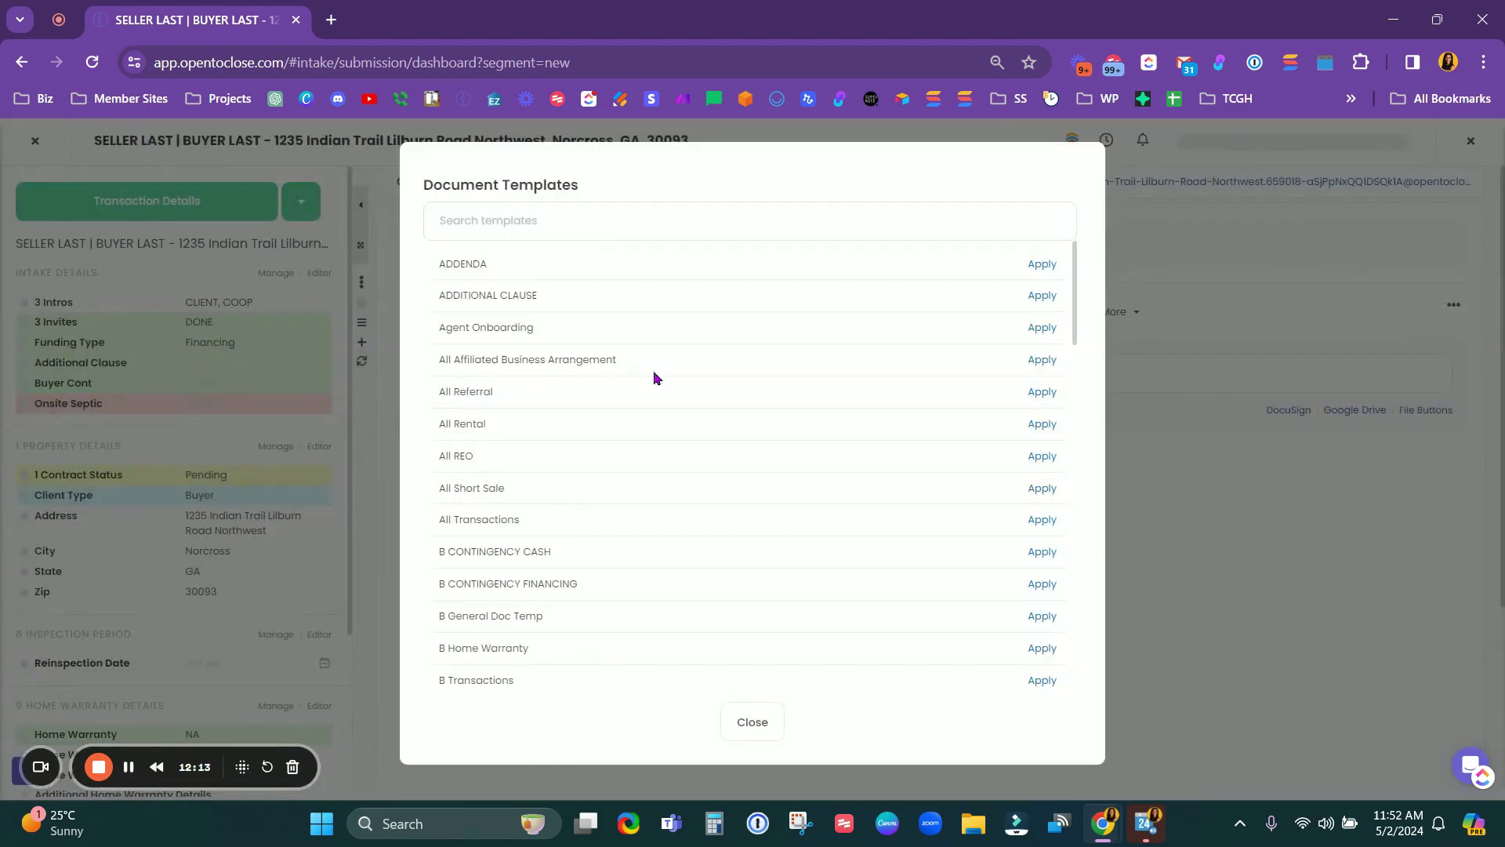
scroll(948, 555, down, 6)
Step: Apply the B Transactions document template to the transaction
scroll(950, 557, up, 2)
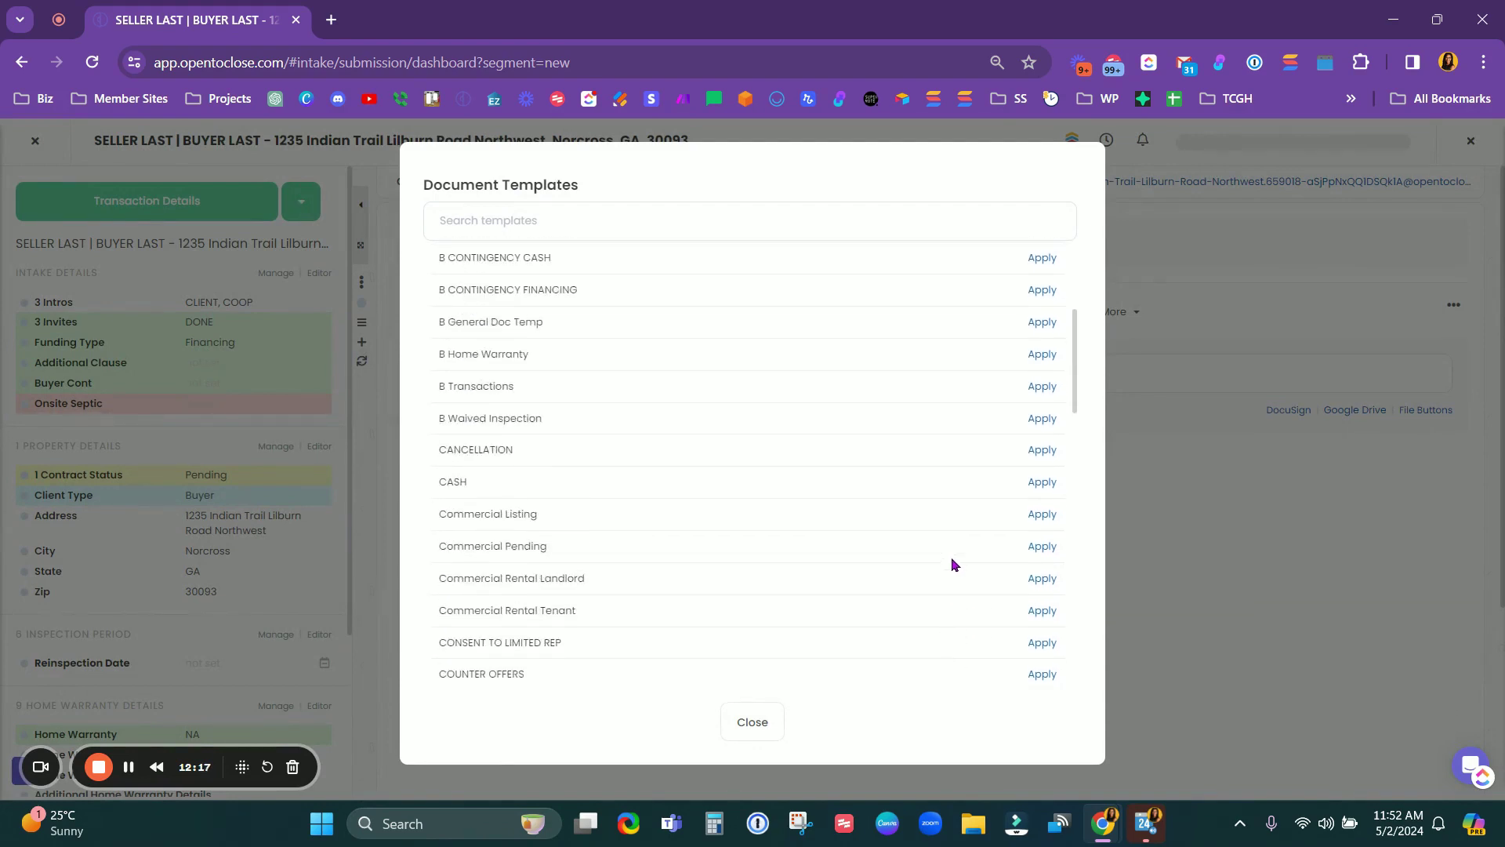
click(1042, 389)
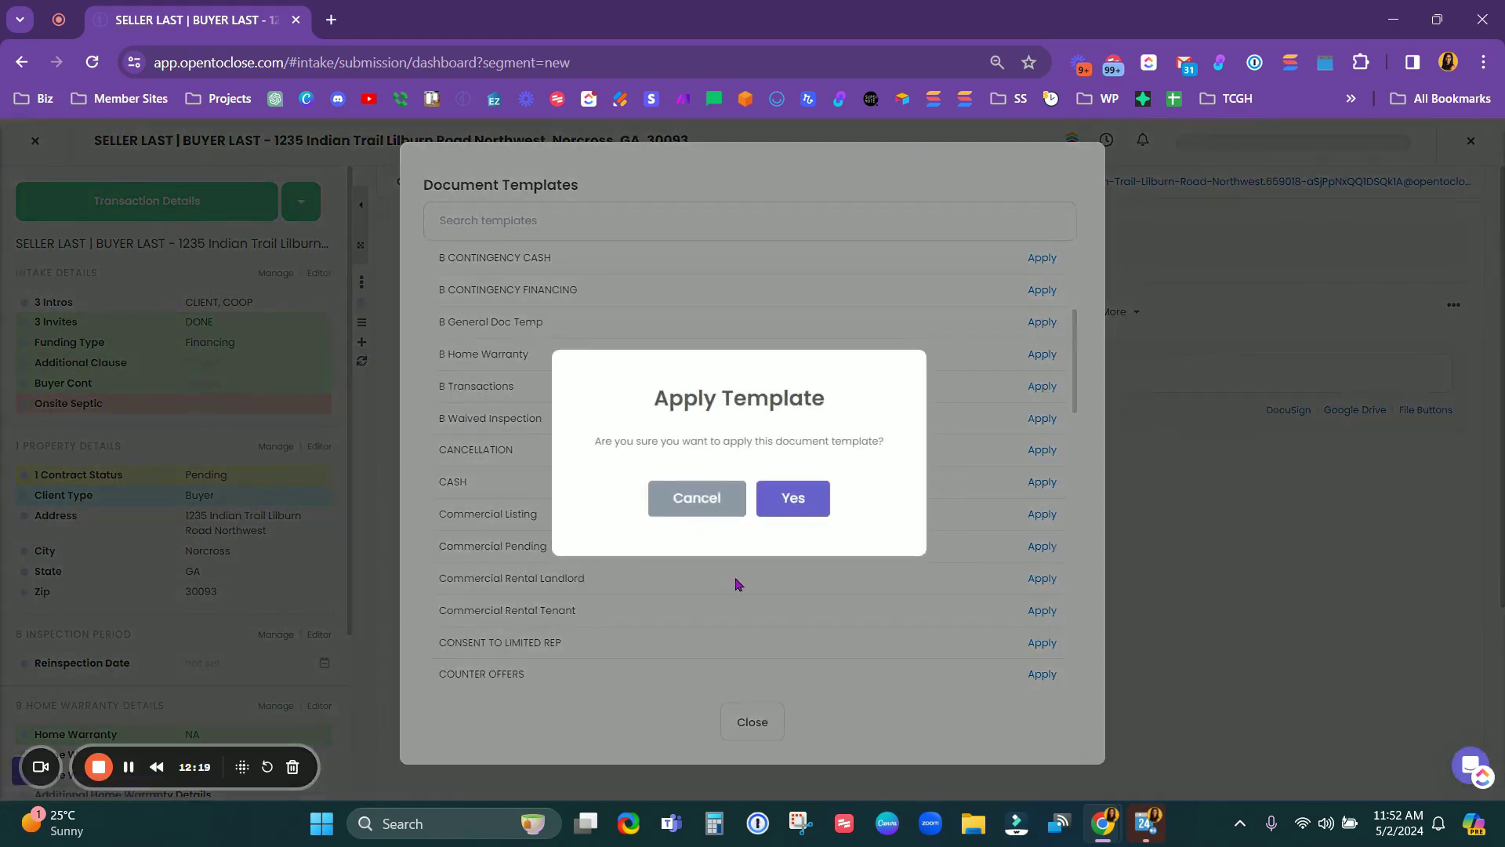
click(783, 500)
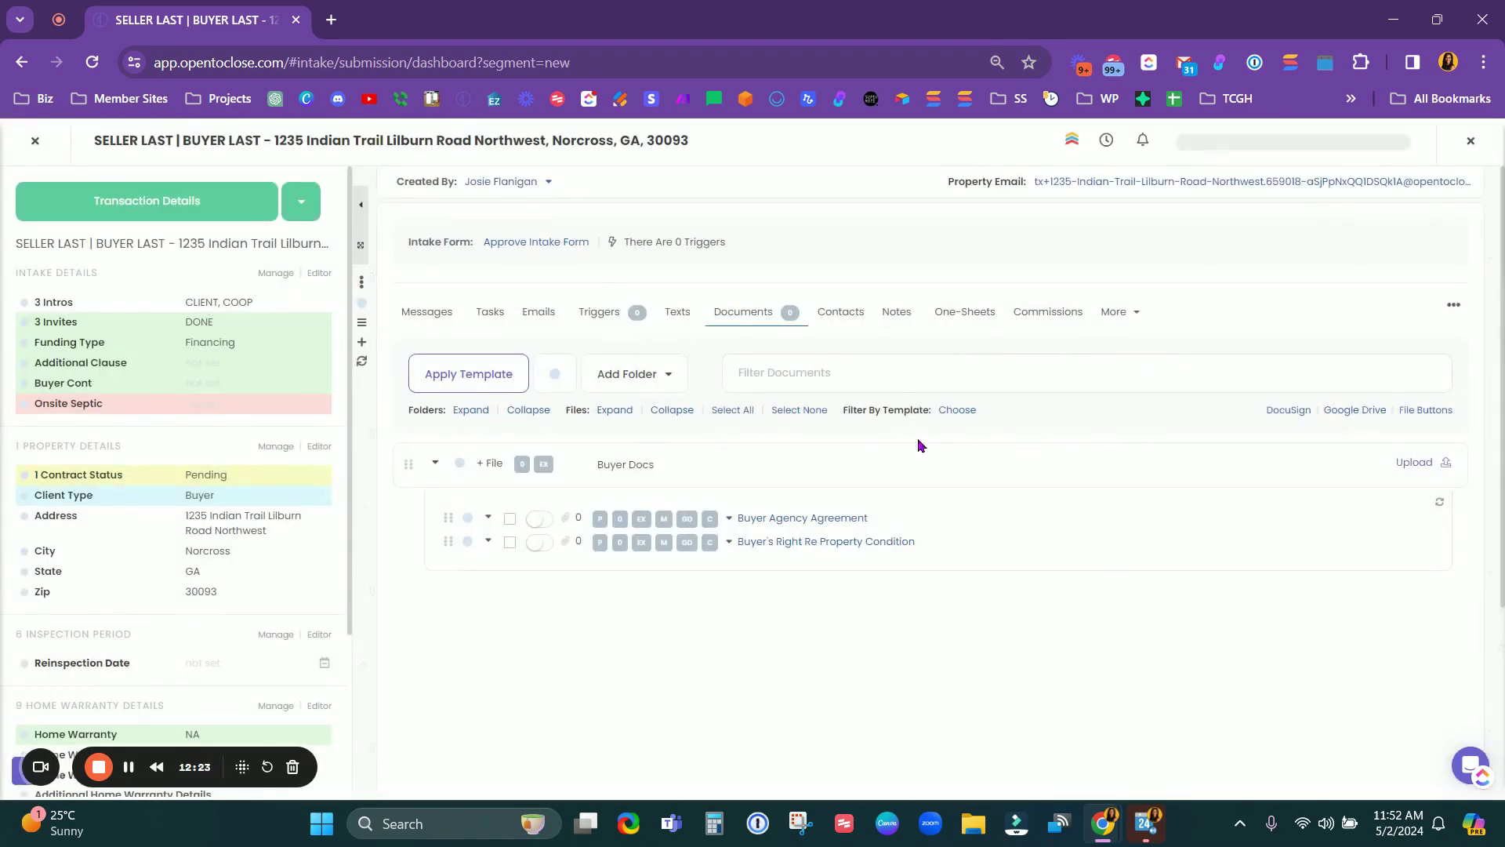
Step: Apply the All Transactions document template, adding All Transactions and Disclosures folders
click(469, 381)
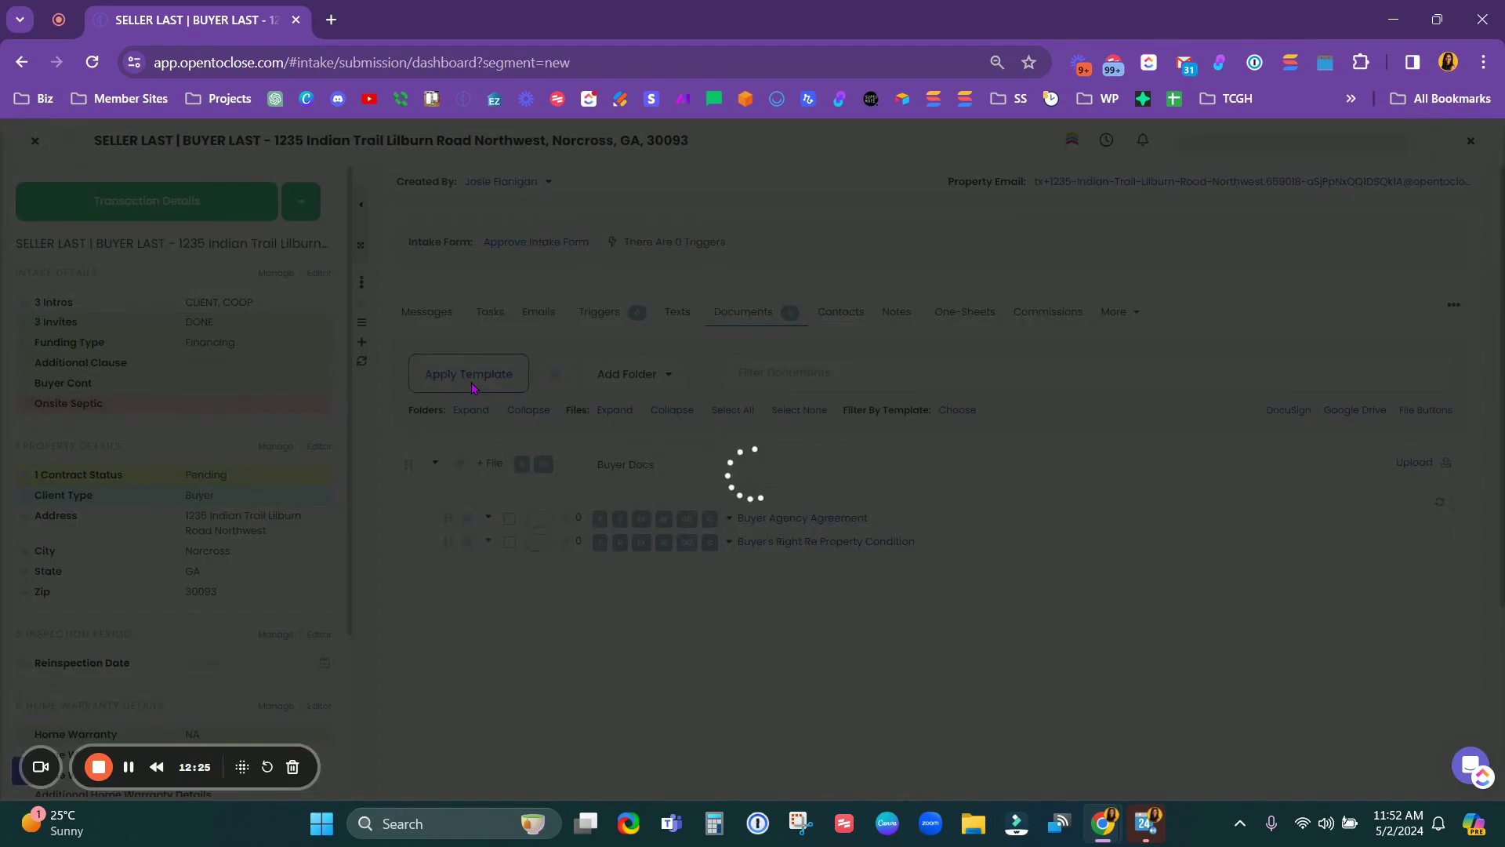
scroll(597, 488, down, 4)
scroll(599, 497, up, 1)
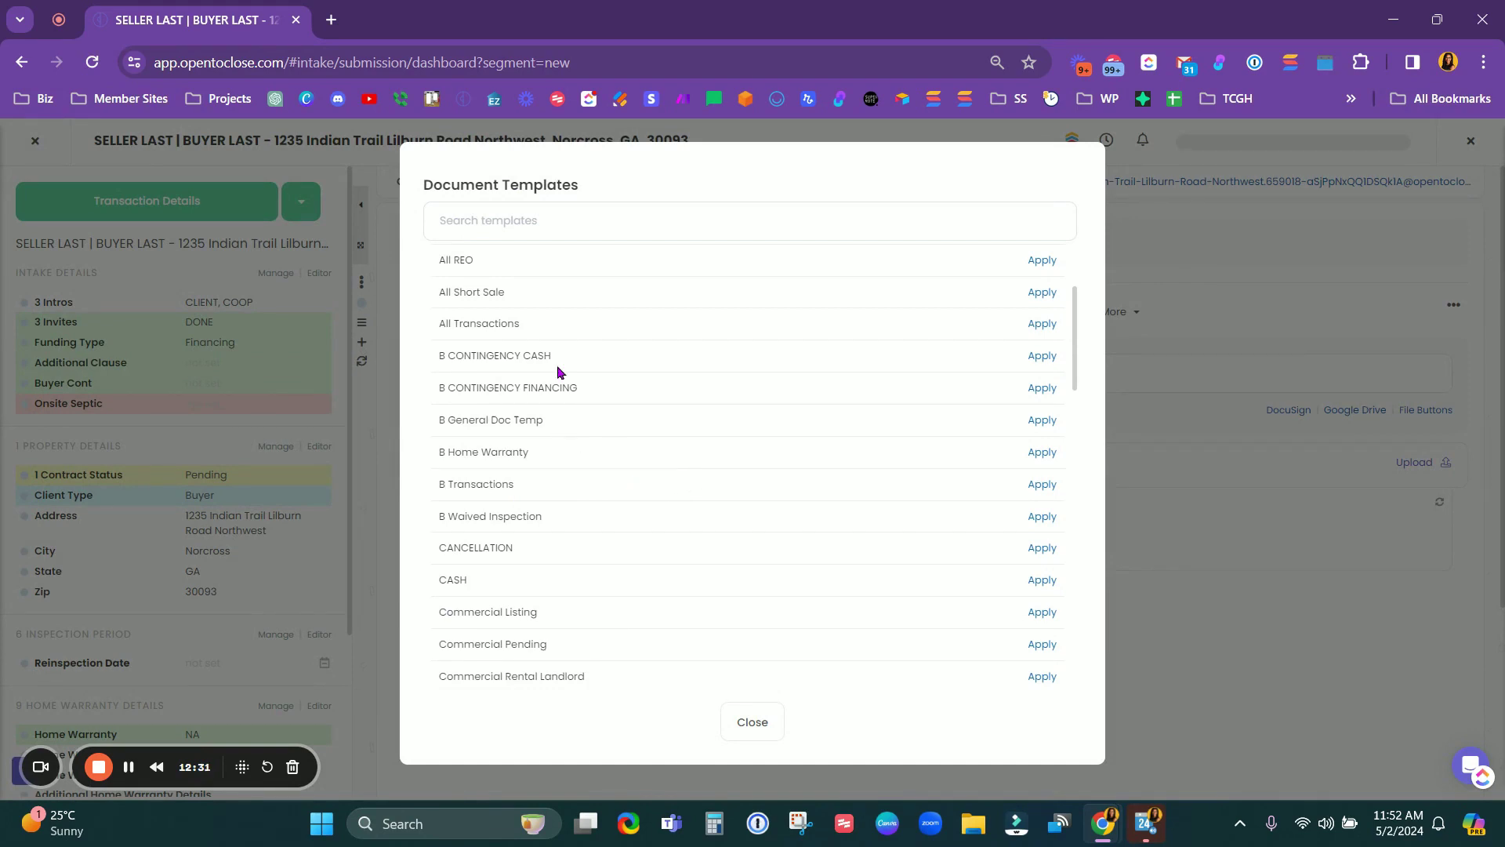
scroll(569, 369, up, 1)
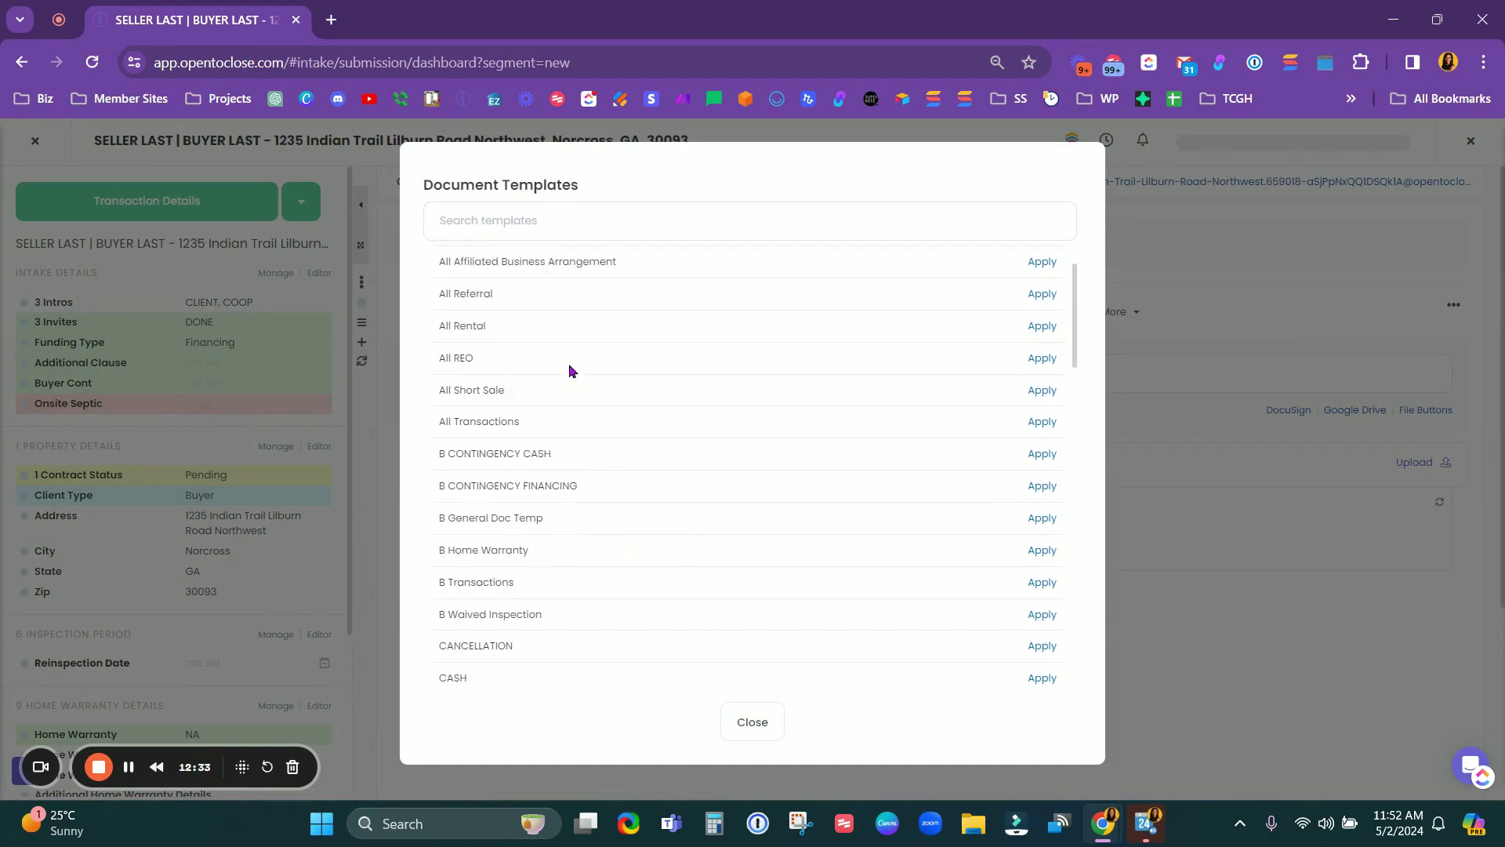
click(1042, 423)
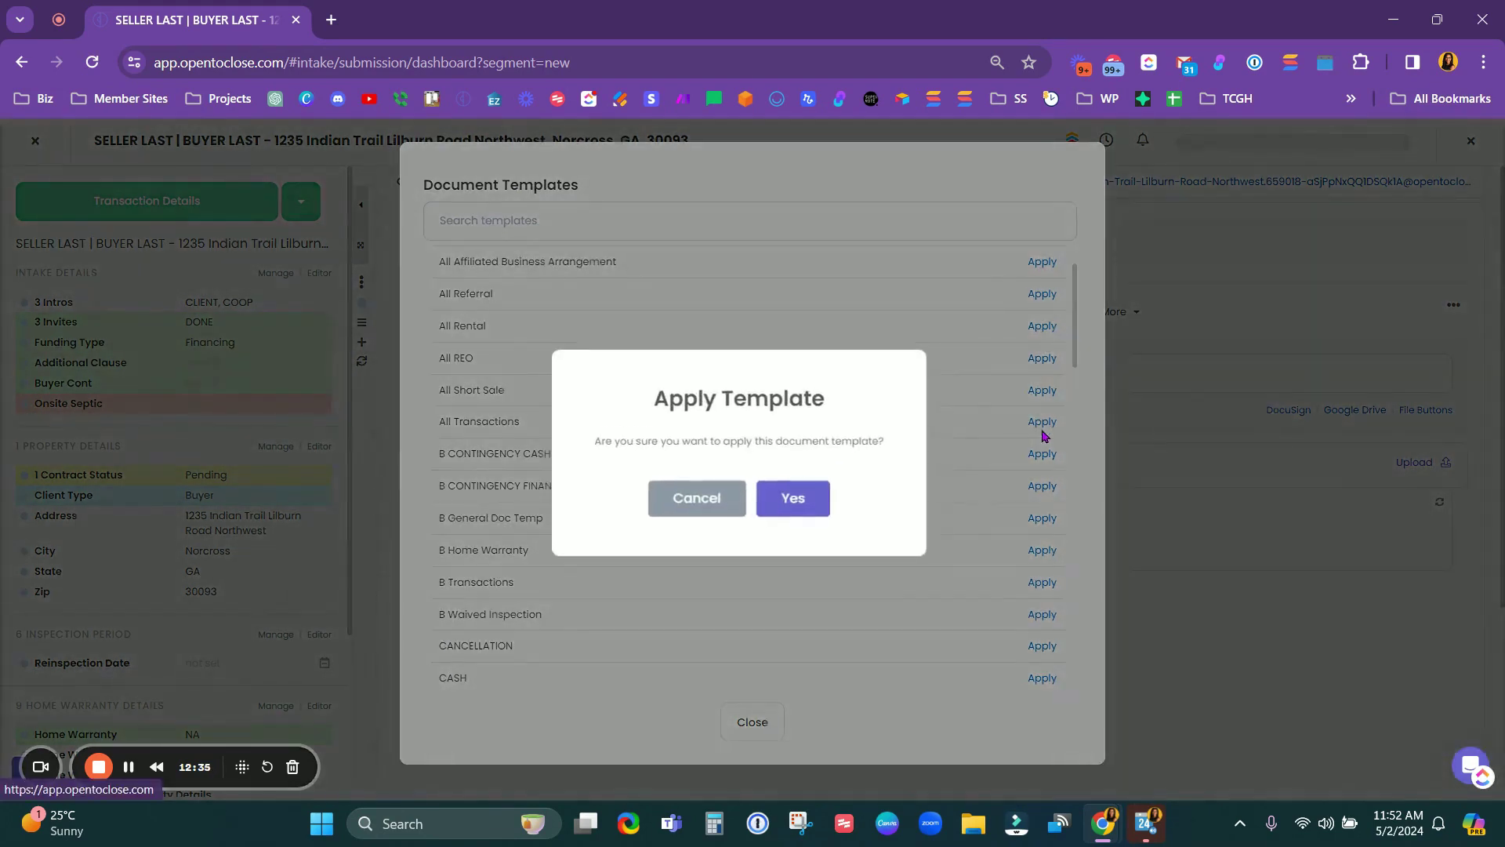
click(809, 506)
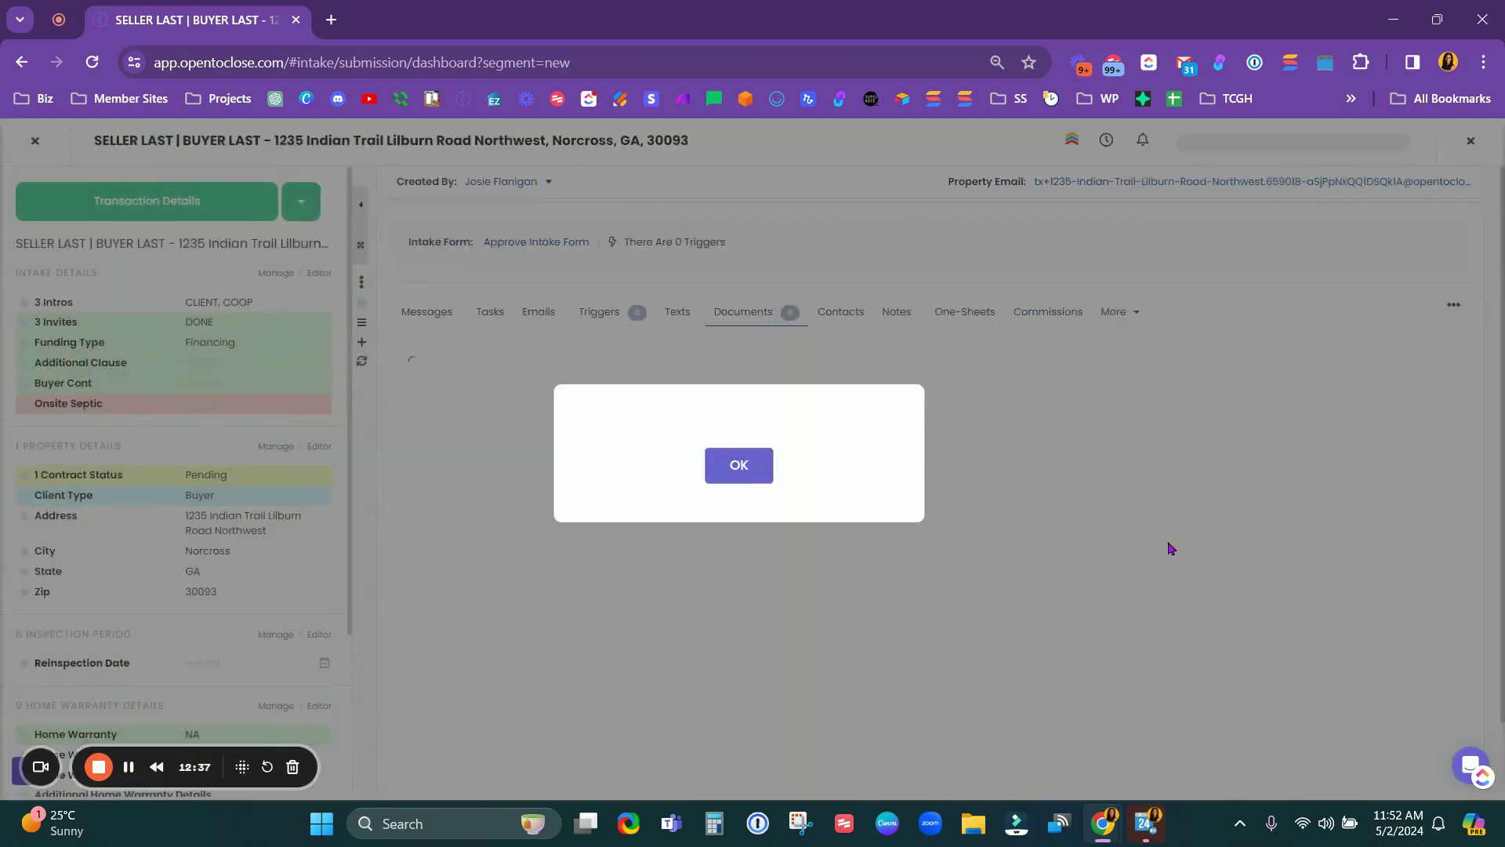
scroll(900, 539, down, 4)
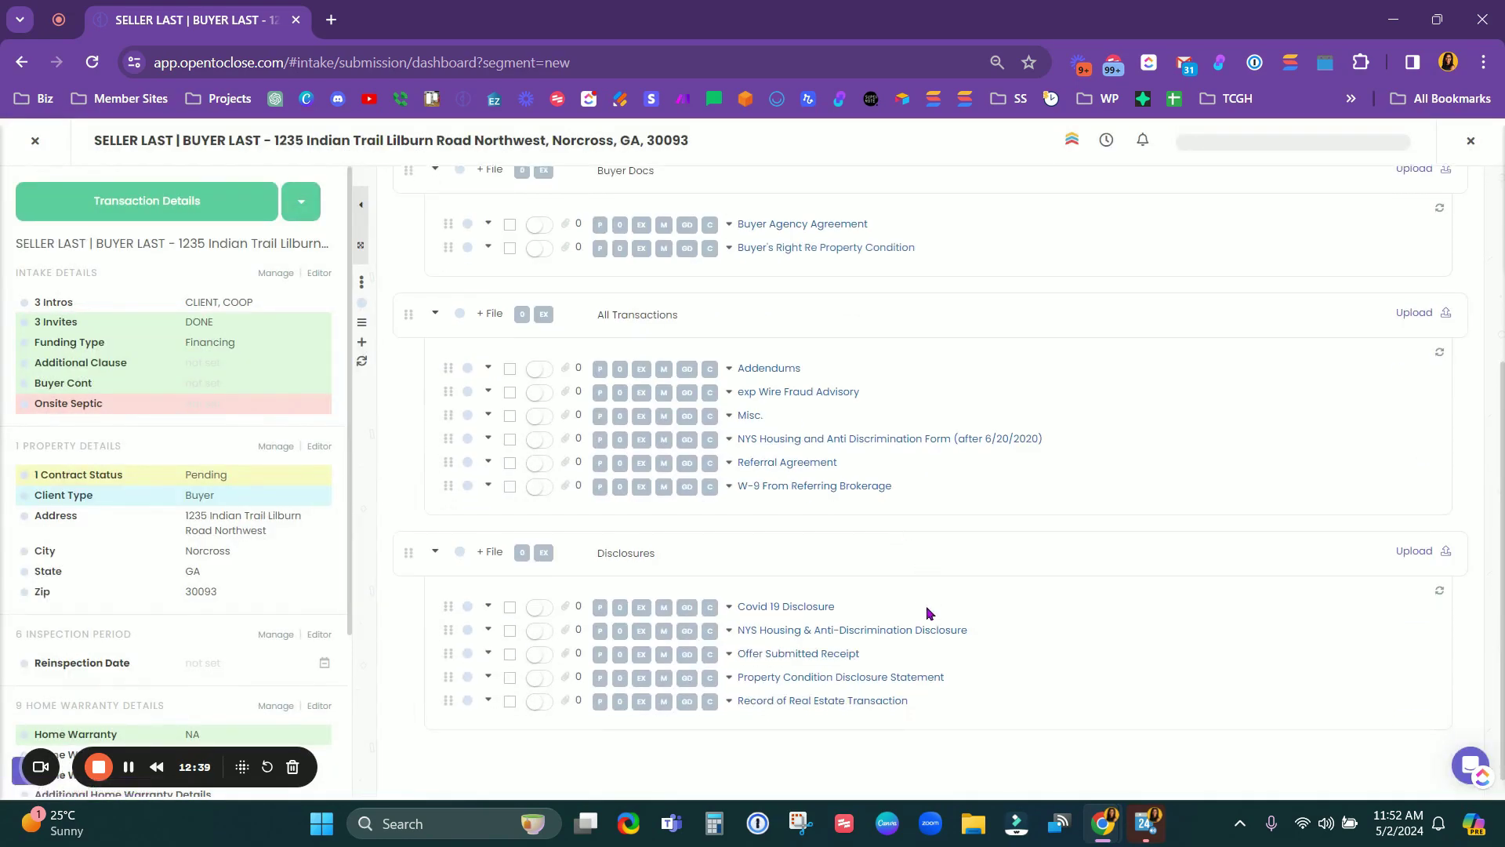
scroll(925, 611, down, 1)
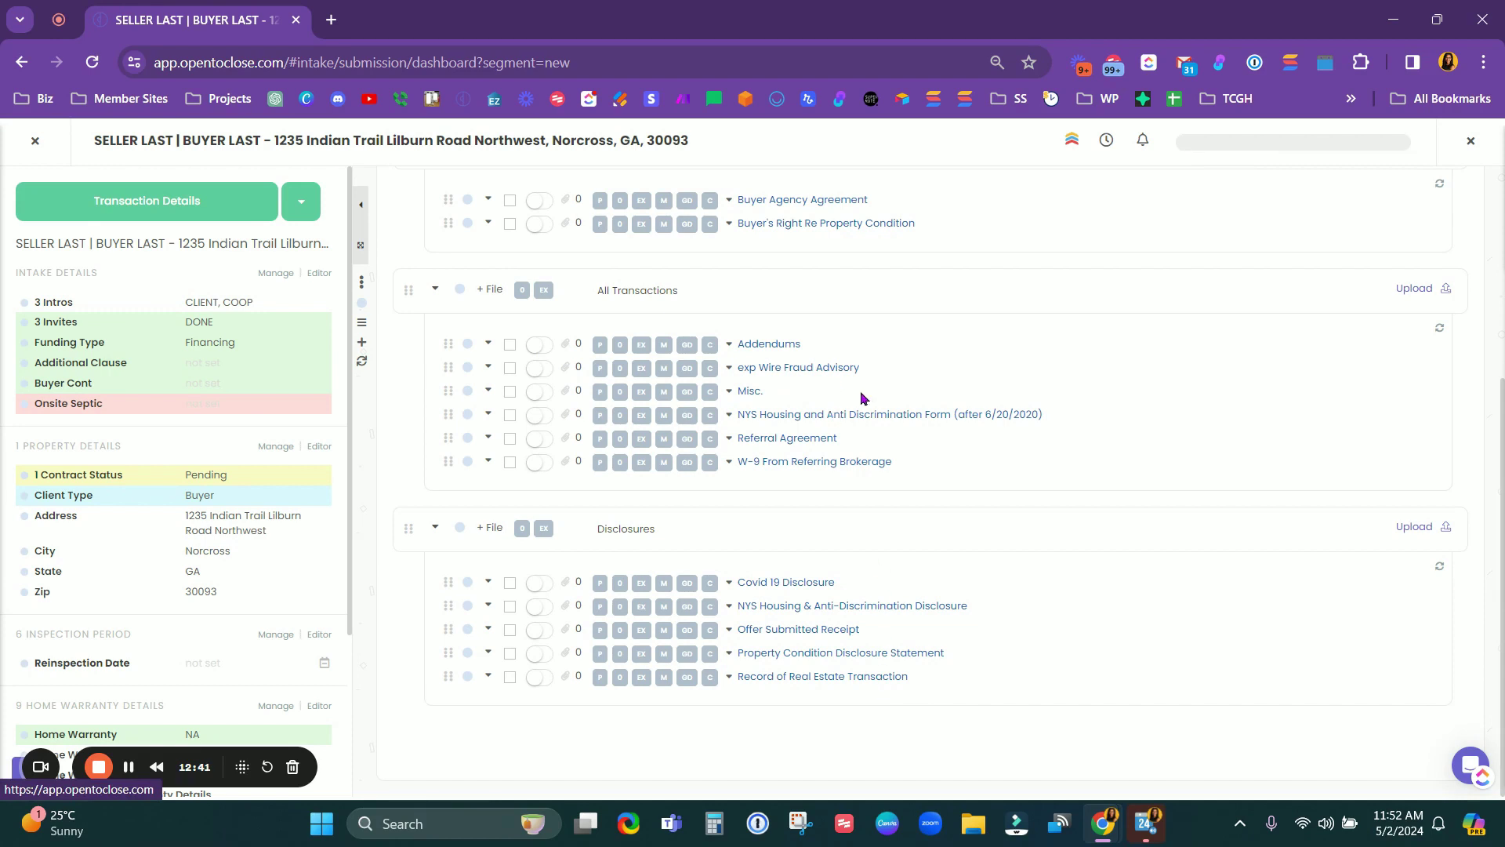
click(566, 584)
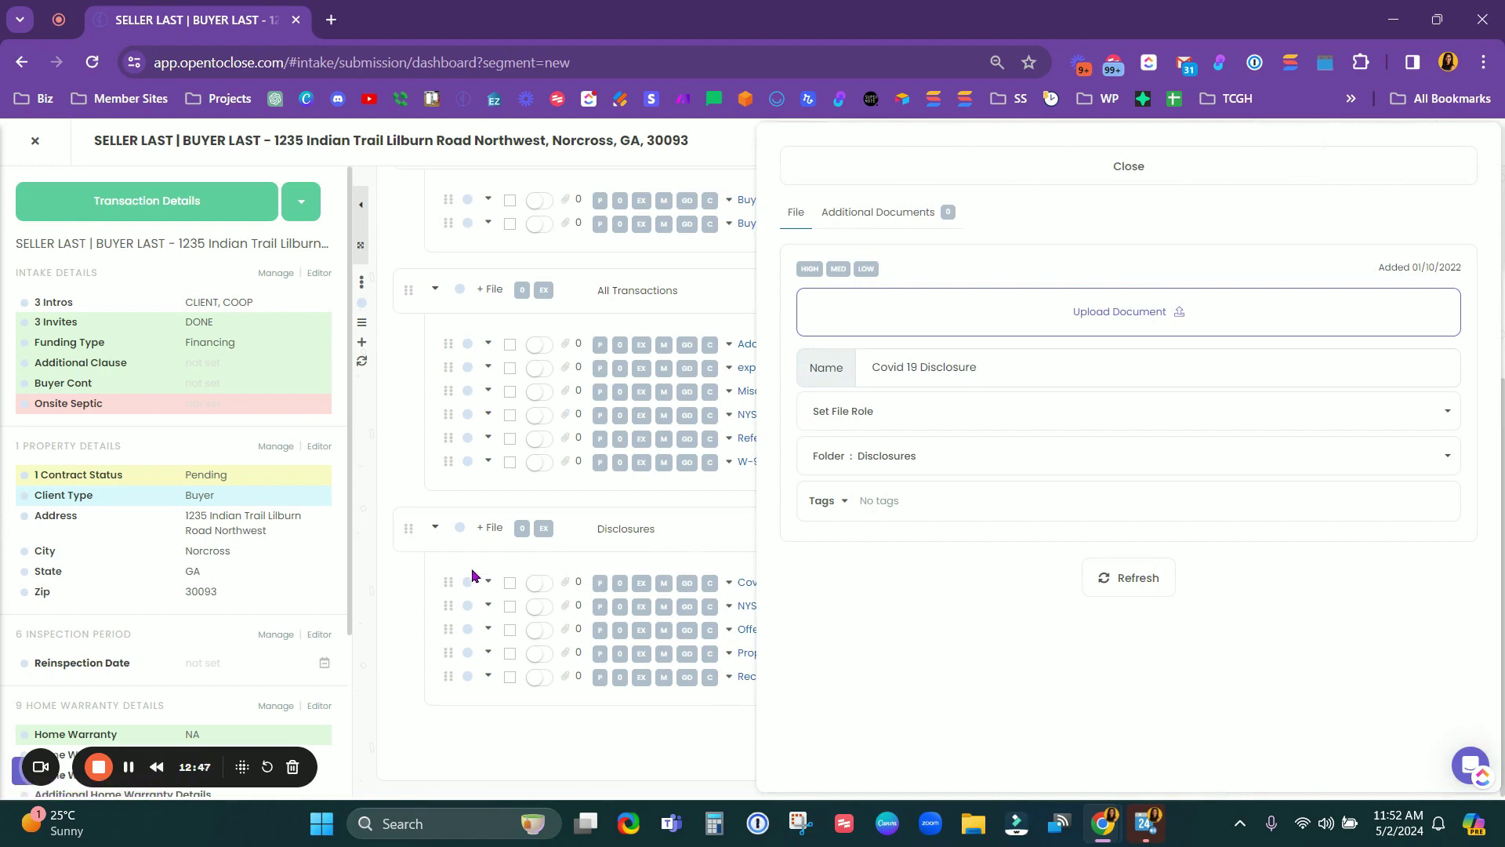
click(1048, 157)
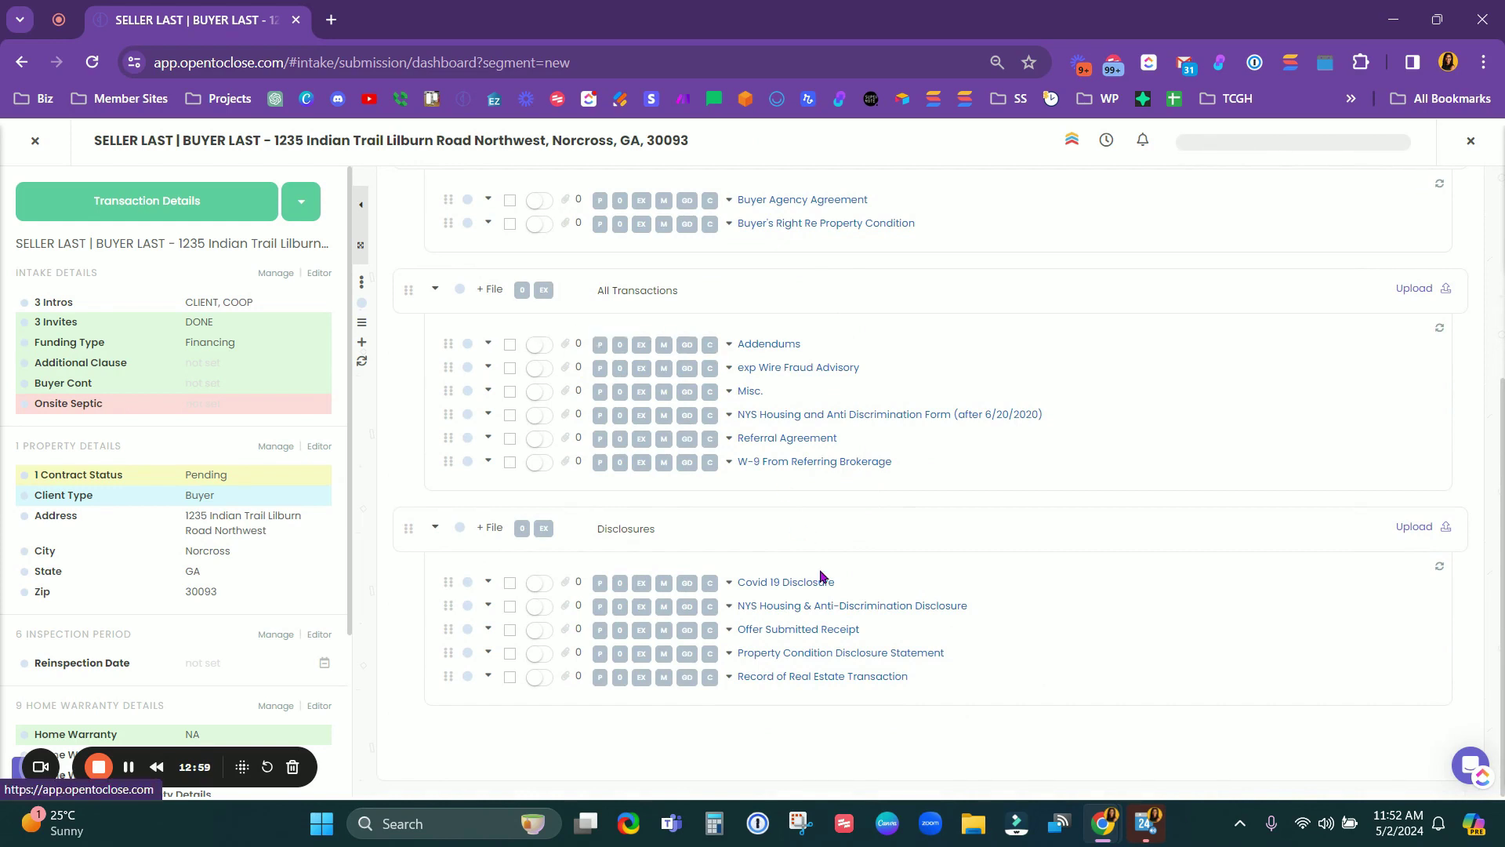
scroll(821, 576, up, 1)
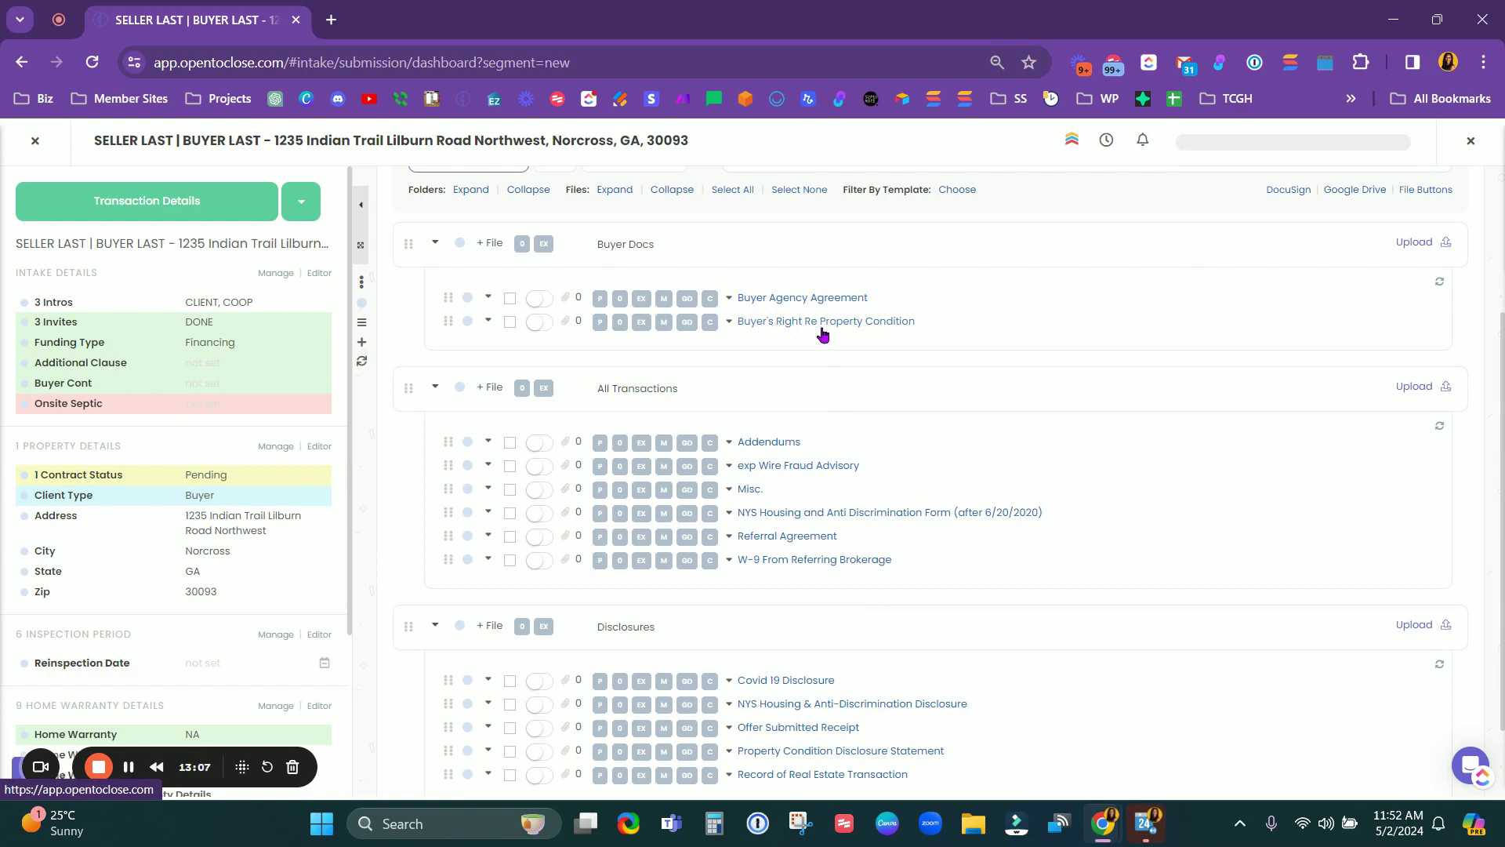
Step: Flag Buyer Agency Agreement in the Buyer Docs folder as Missing
click(663, 306)
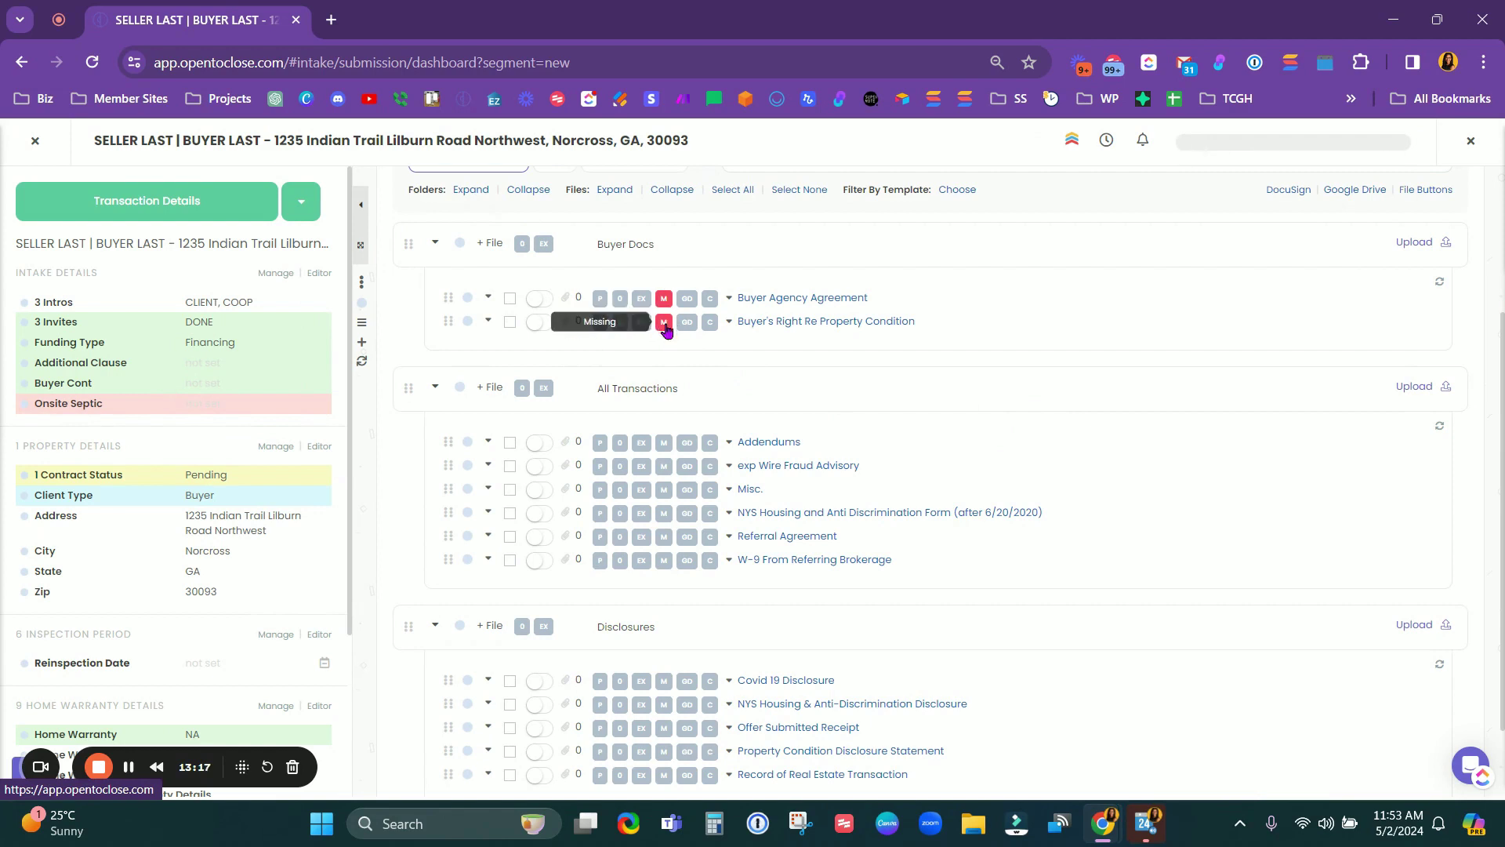
scroll(664, 323, up, 3)
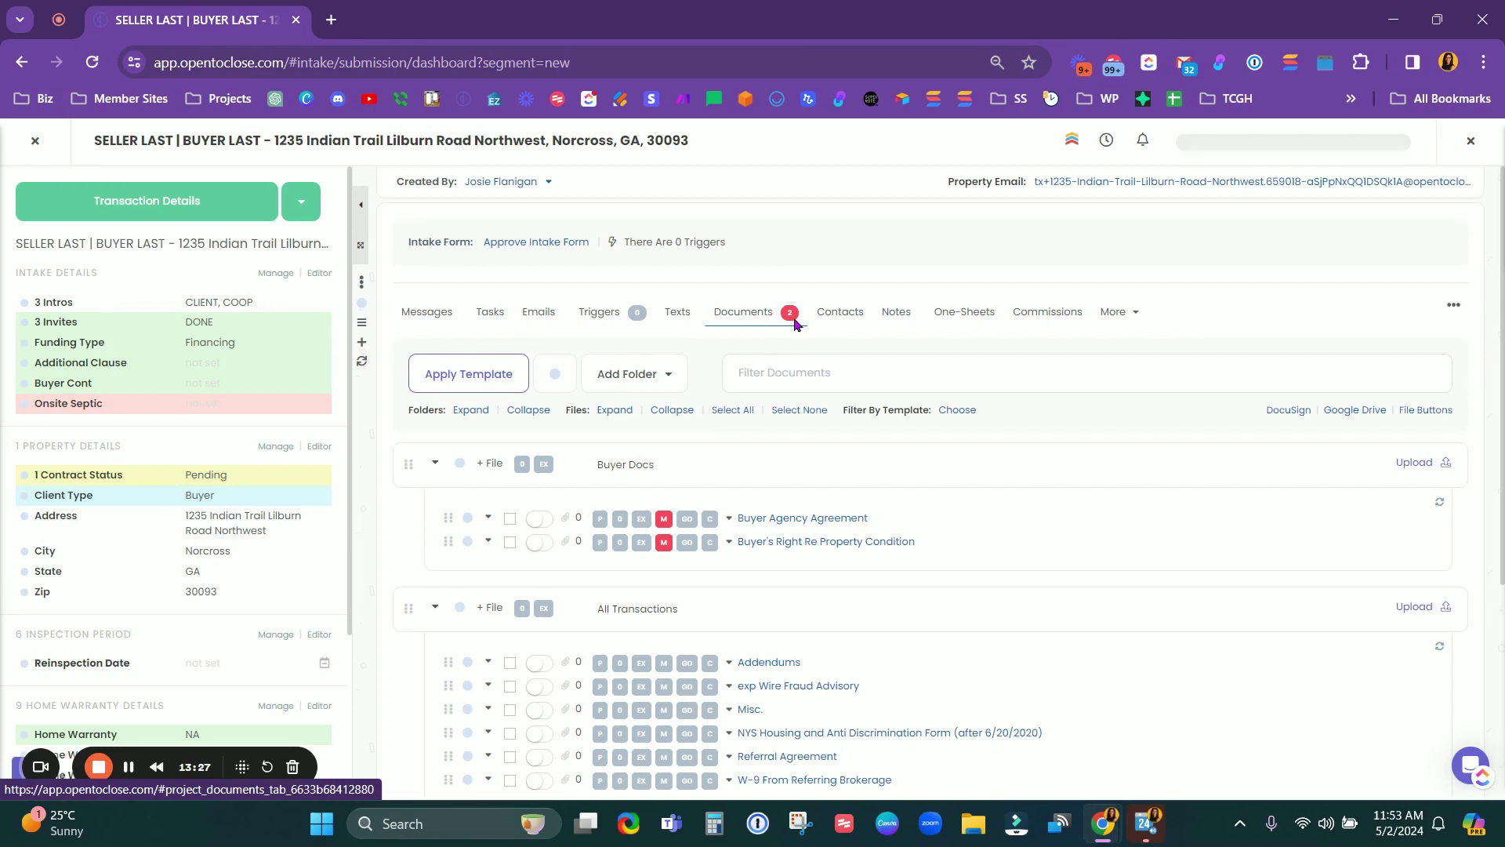
scroll(788, 333, down, 1)
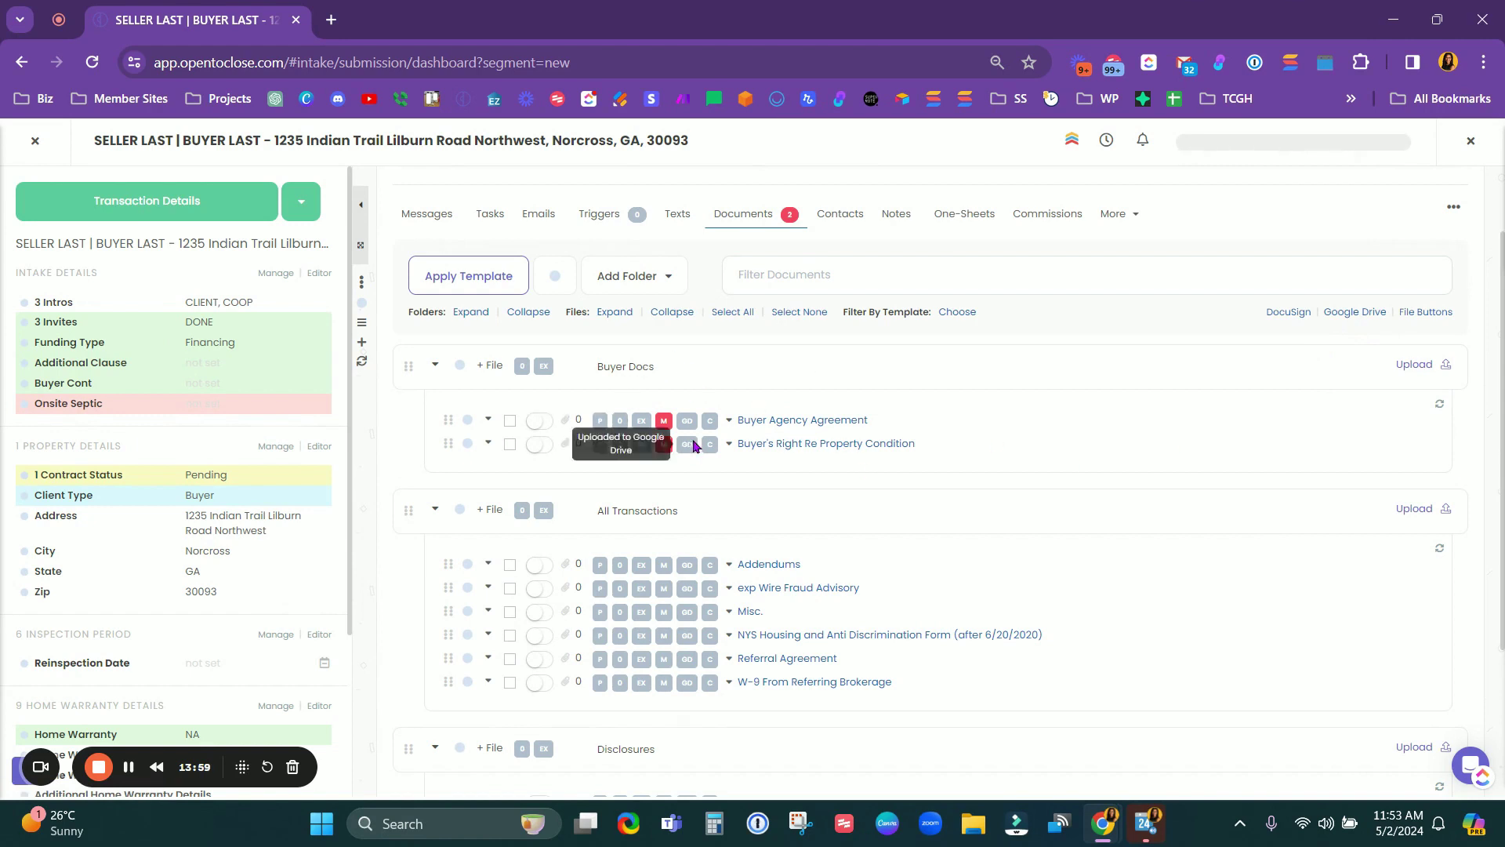
Step: Add a file status button labelled B with tooltip BUYER
click(1427, 313)
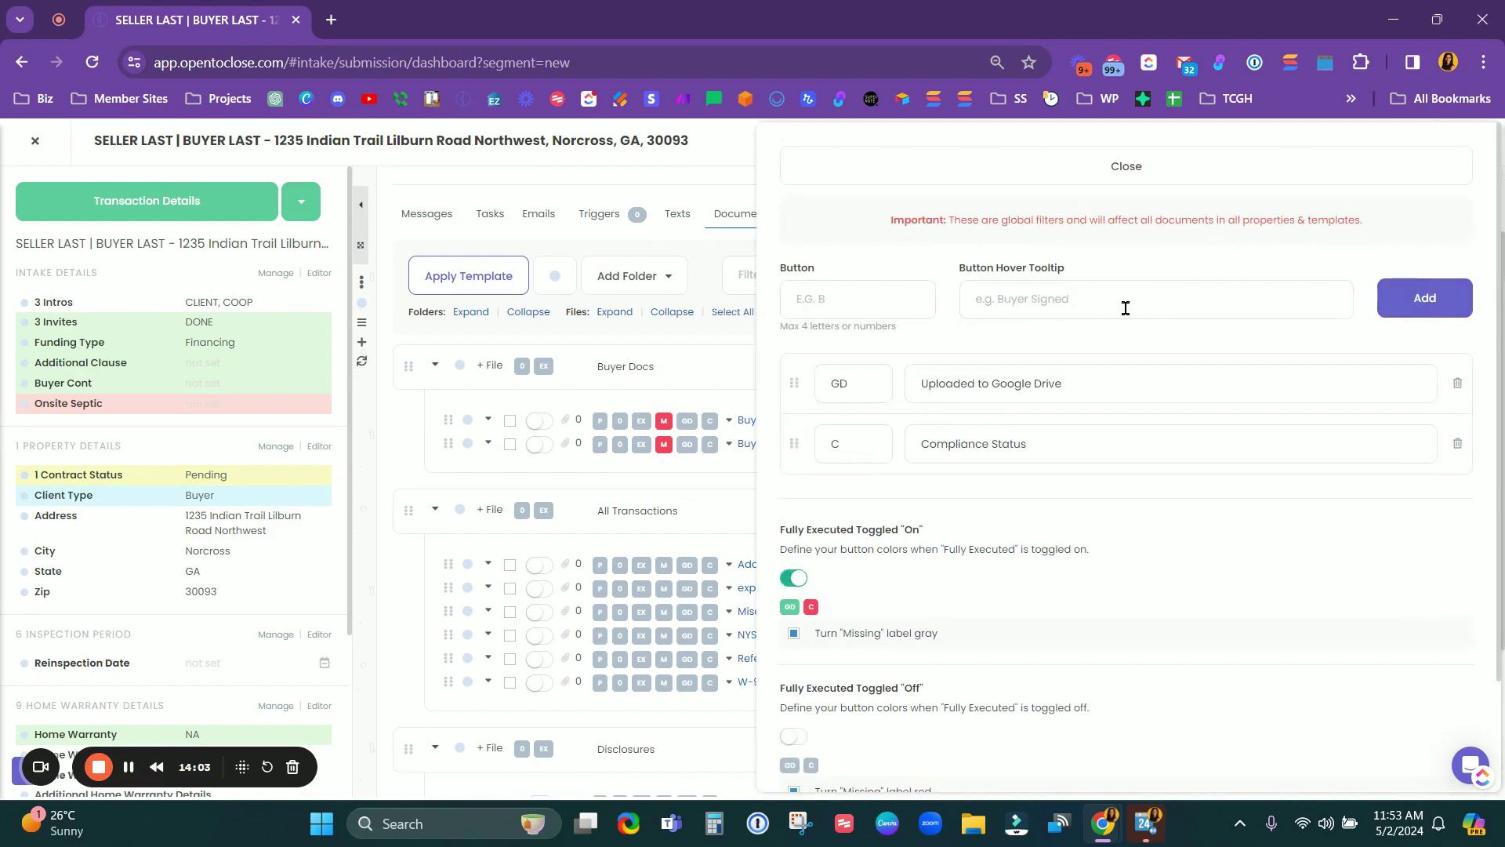
click(814, 298)
text(B)
click(1095, 303)
text(BUYER)
key(Return)
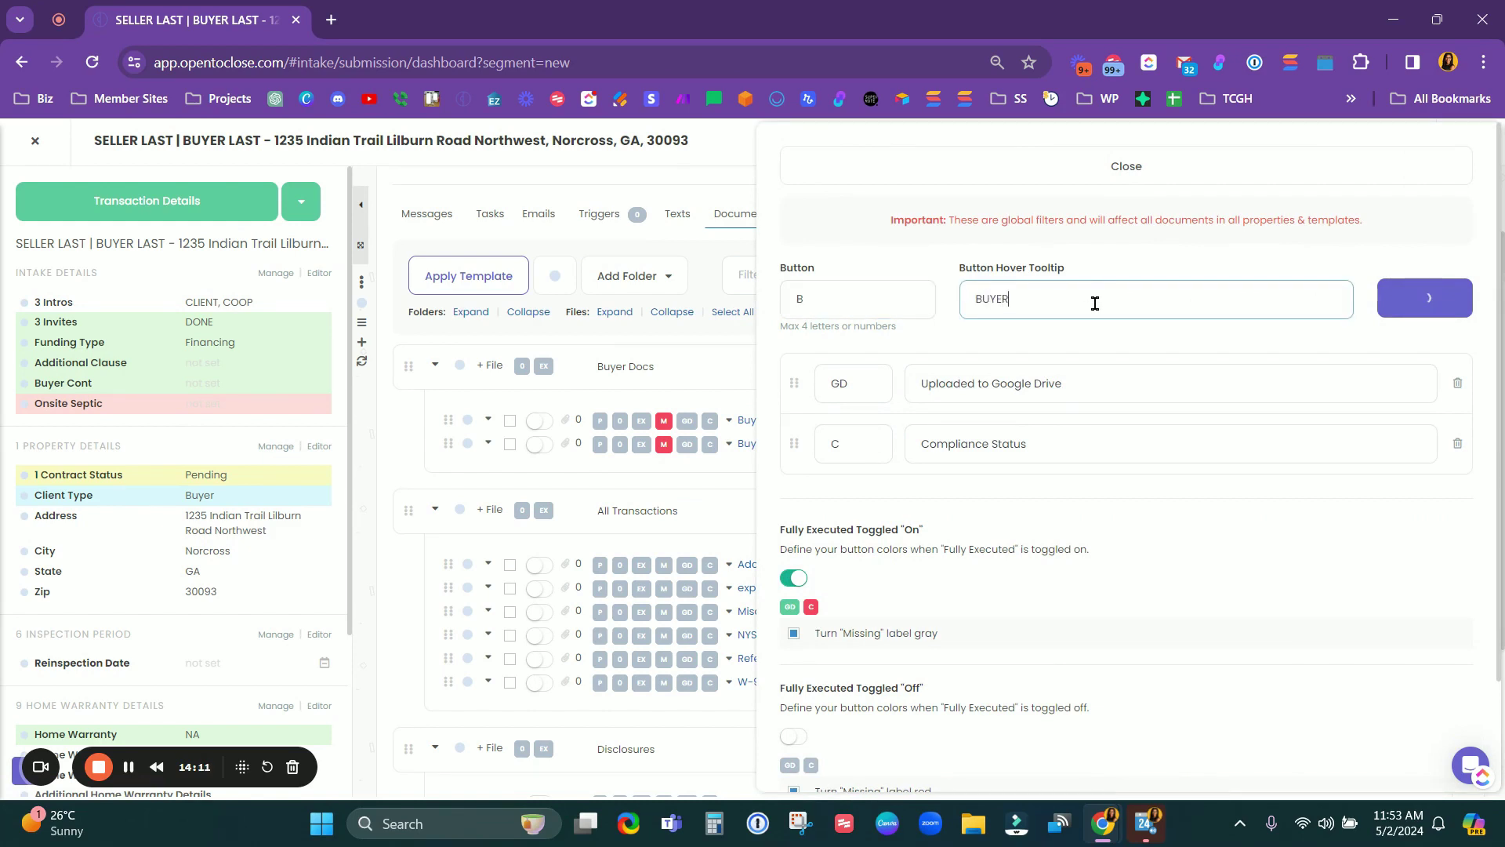
Step: Add an S / SELLER status button and move Uploaded to Google Drive down the order
click(826, 300)
text(S)
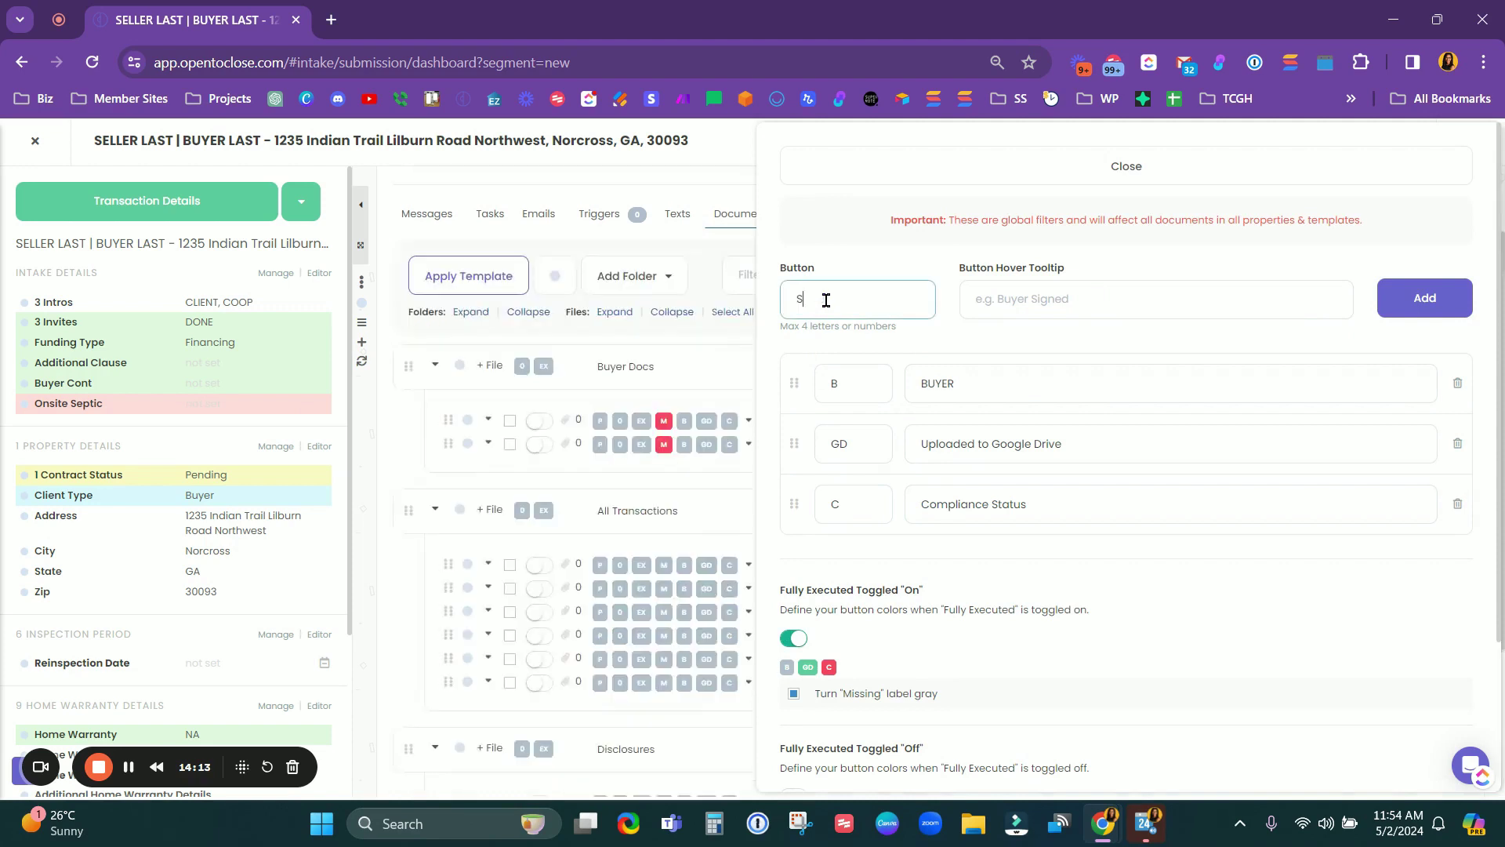
click(1016, 298)
text(SELLER)
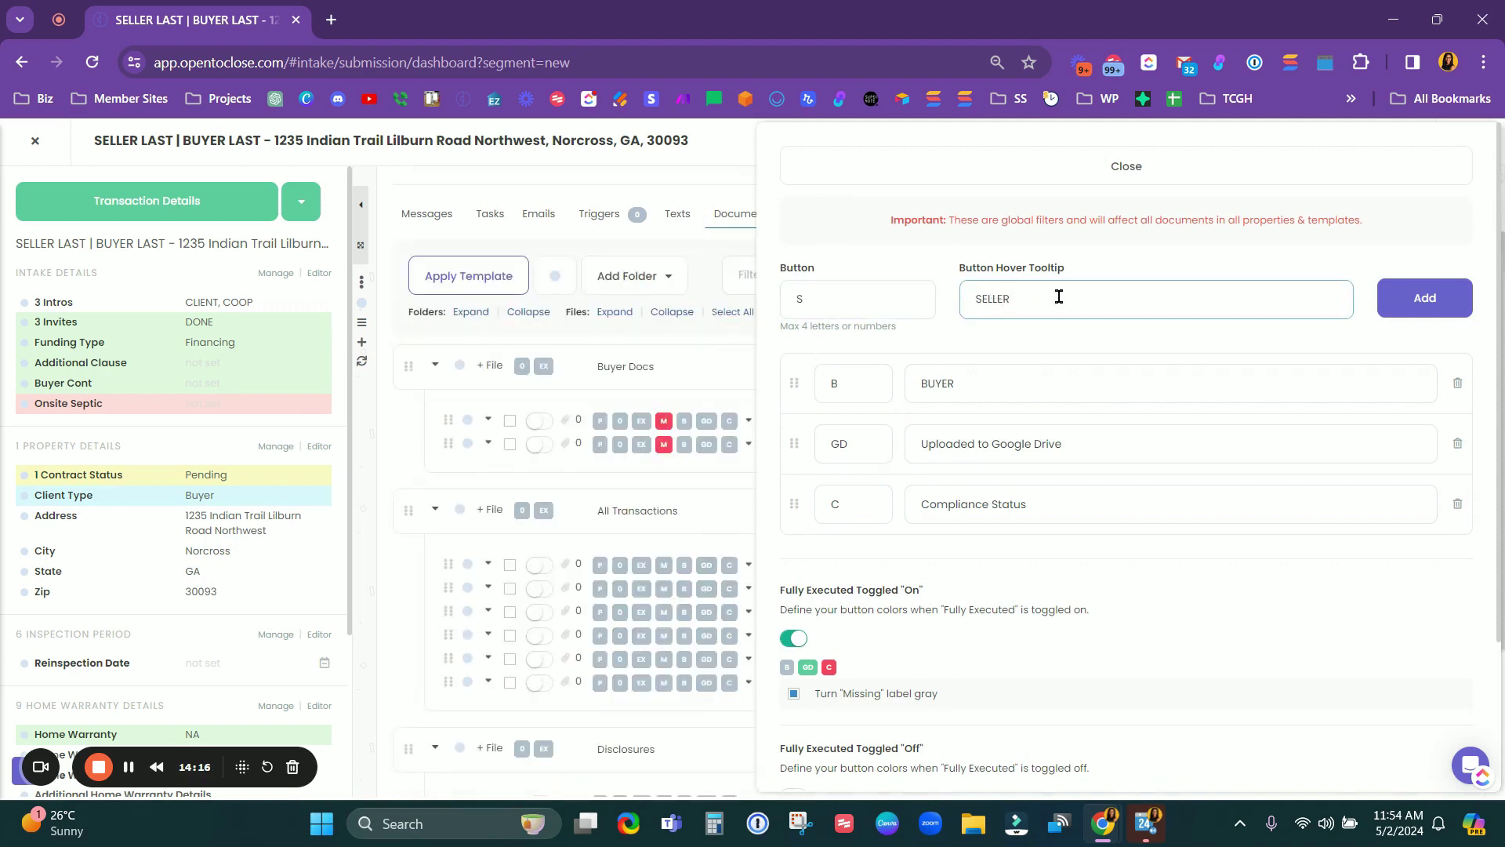
key(Return)
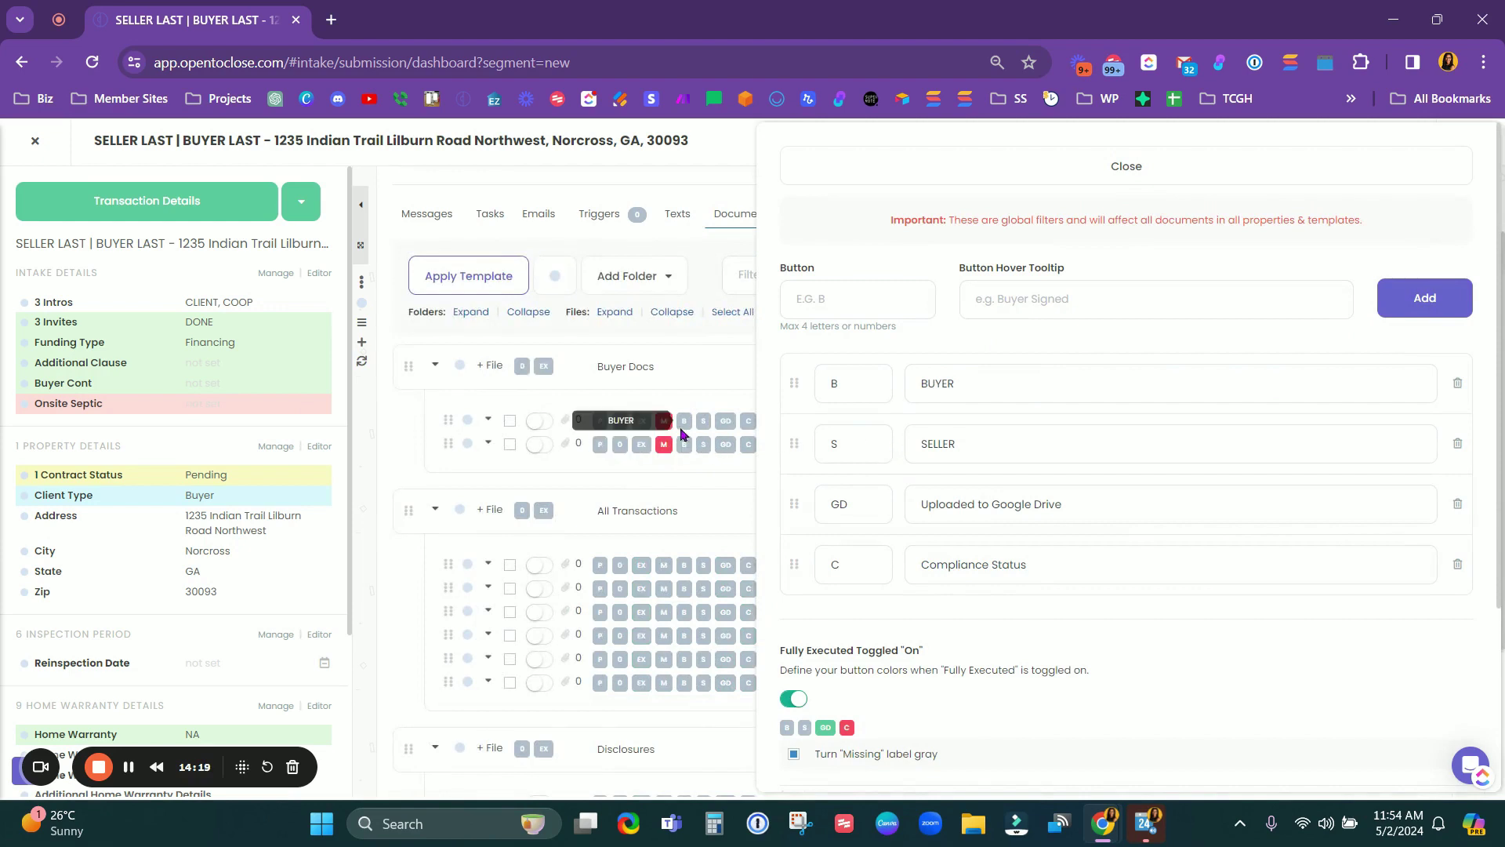
mouse_move(794, 503)
mouse_down()
mouse_move(809, 434)
mouse_move(800, 514)
mouse_up()
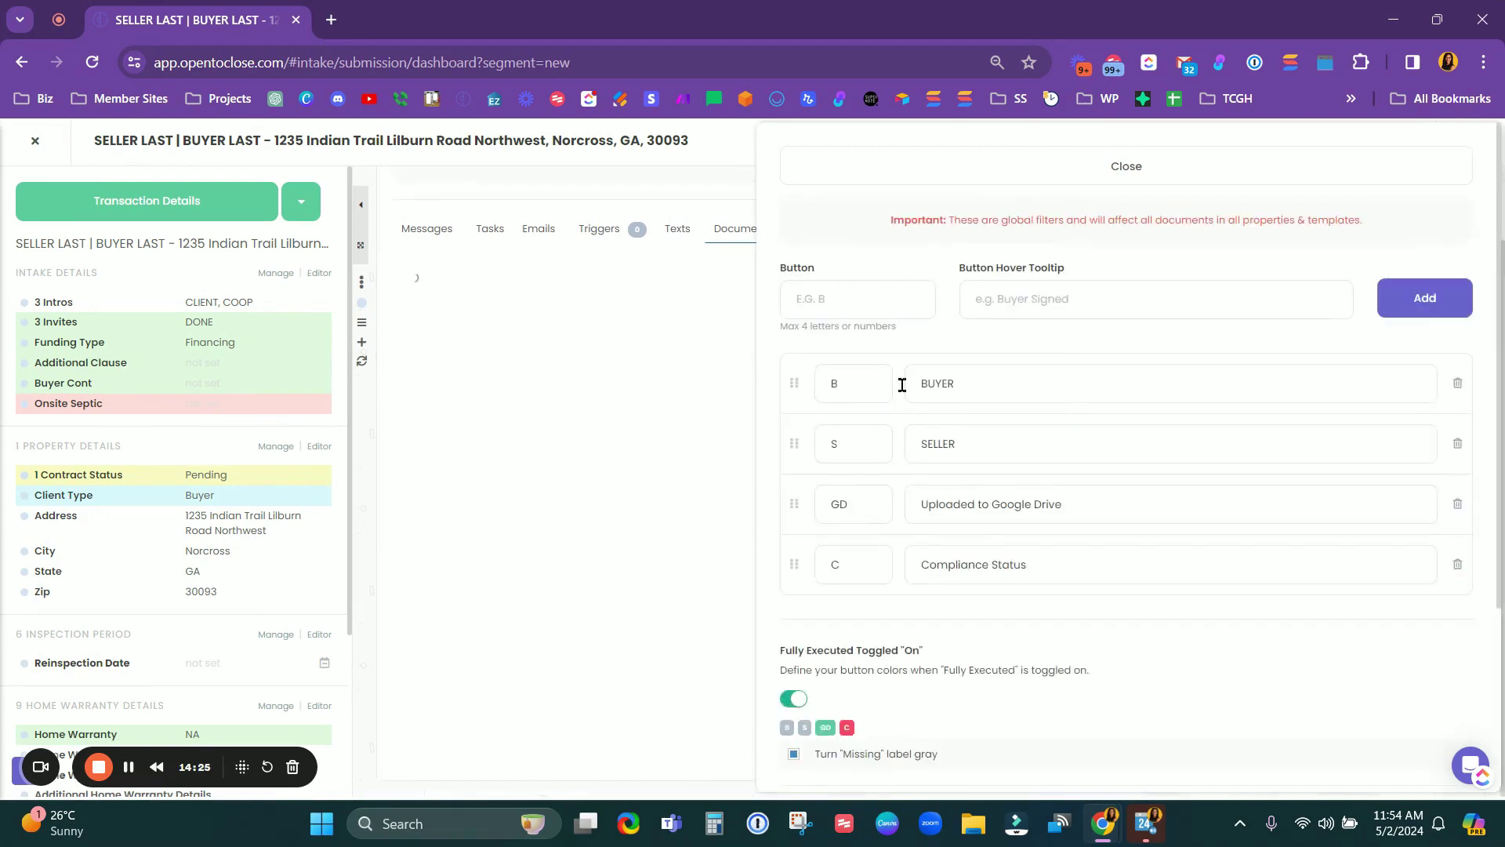
click(1081, 167)
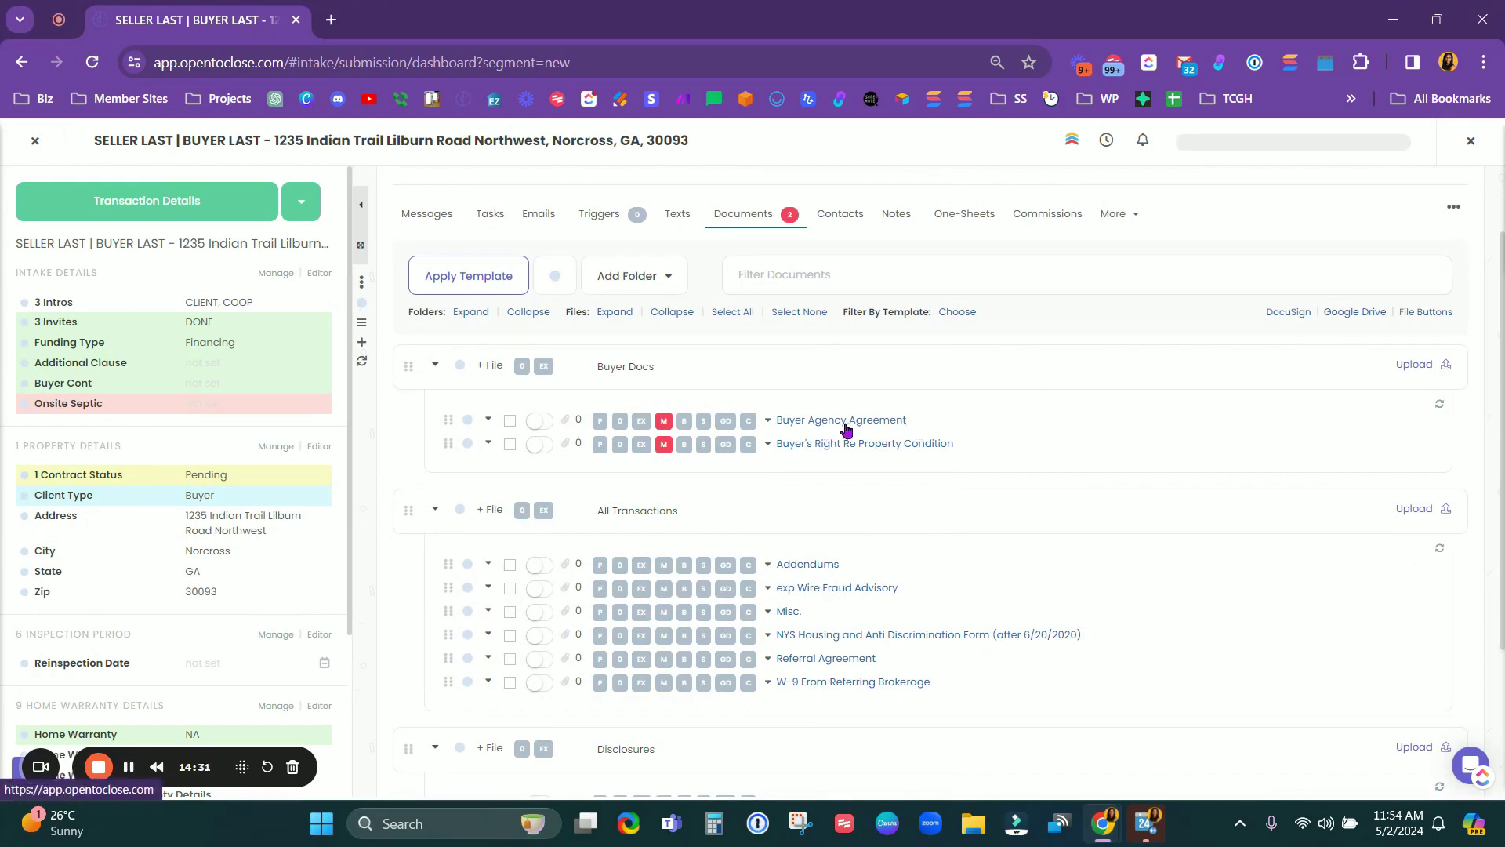
click(703, 423)
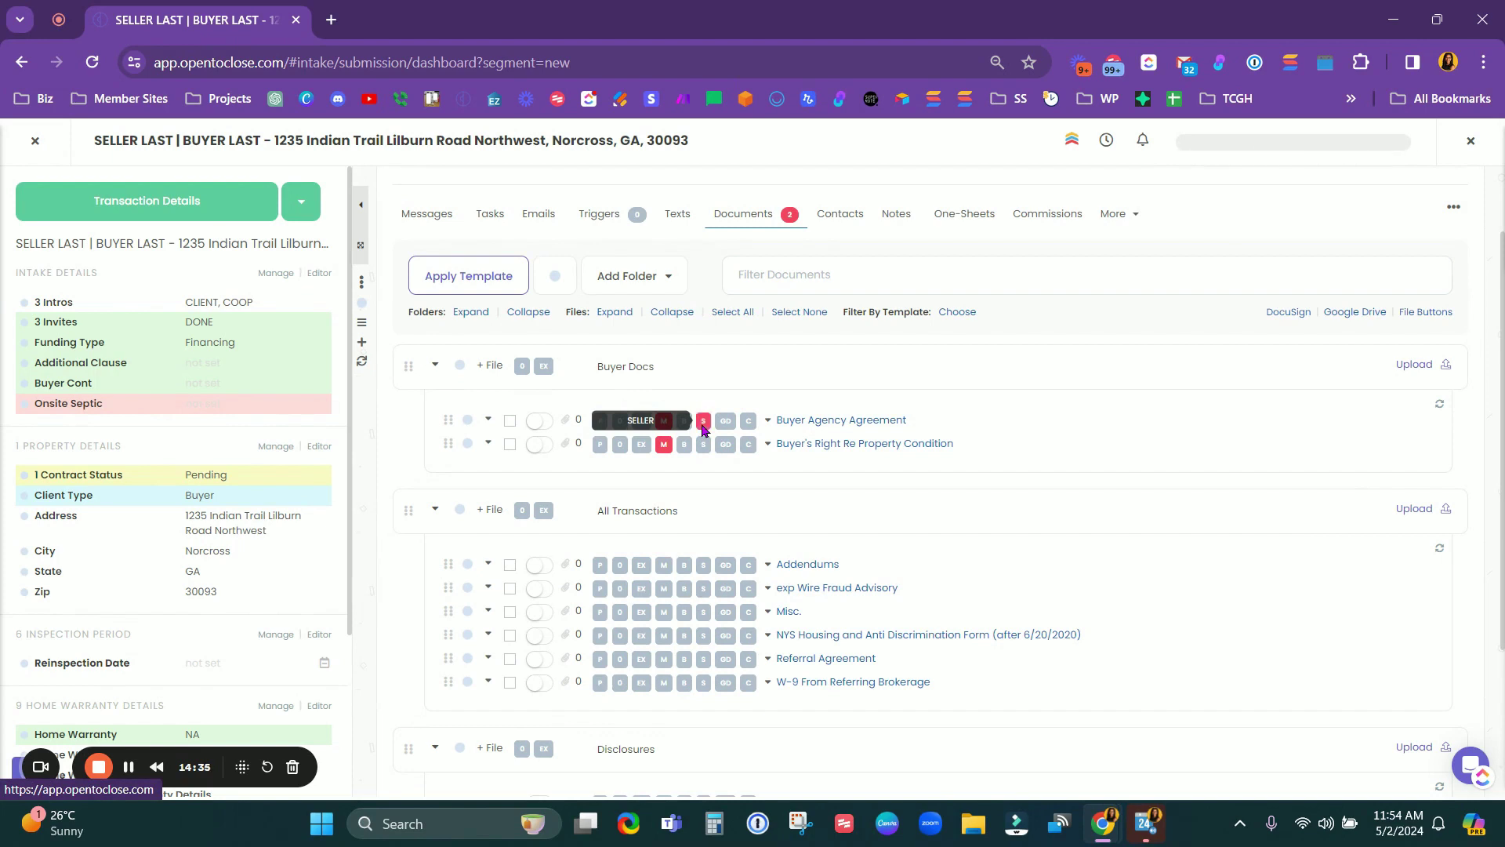
click(683, 421)
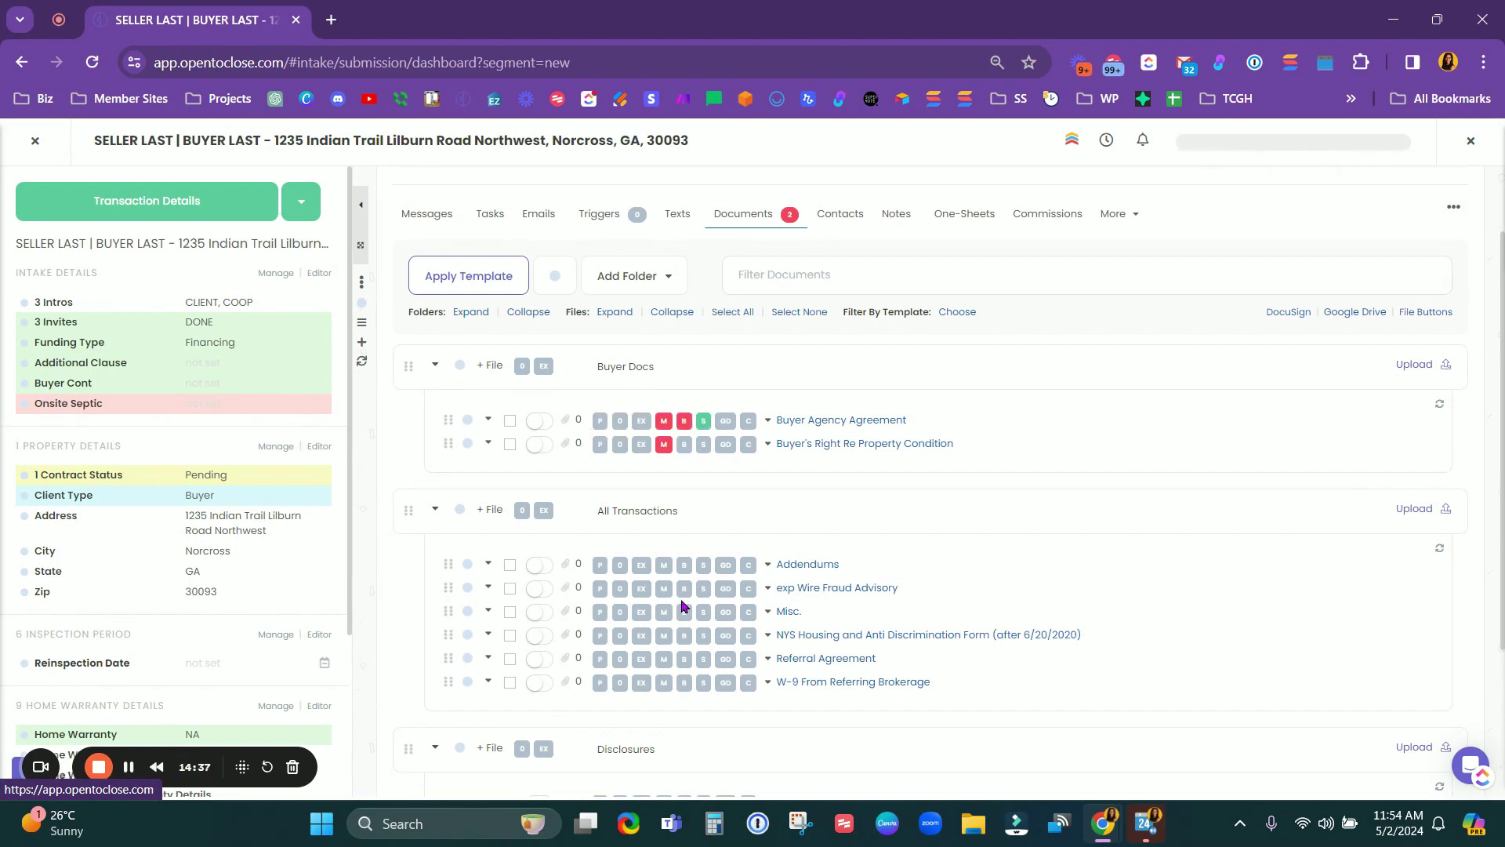
click(684, 447)
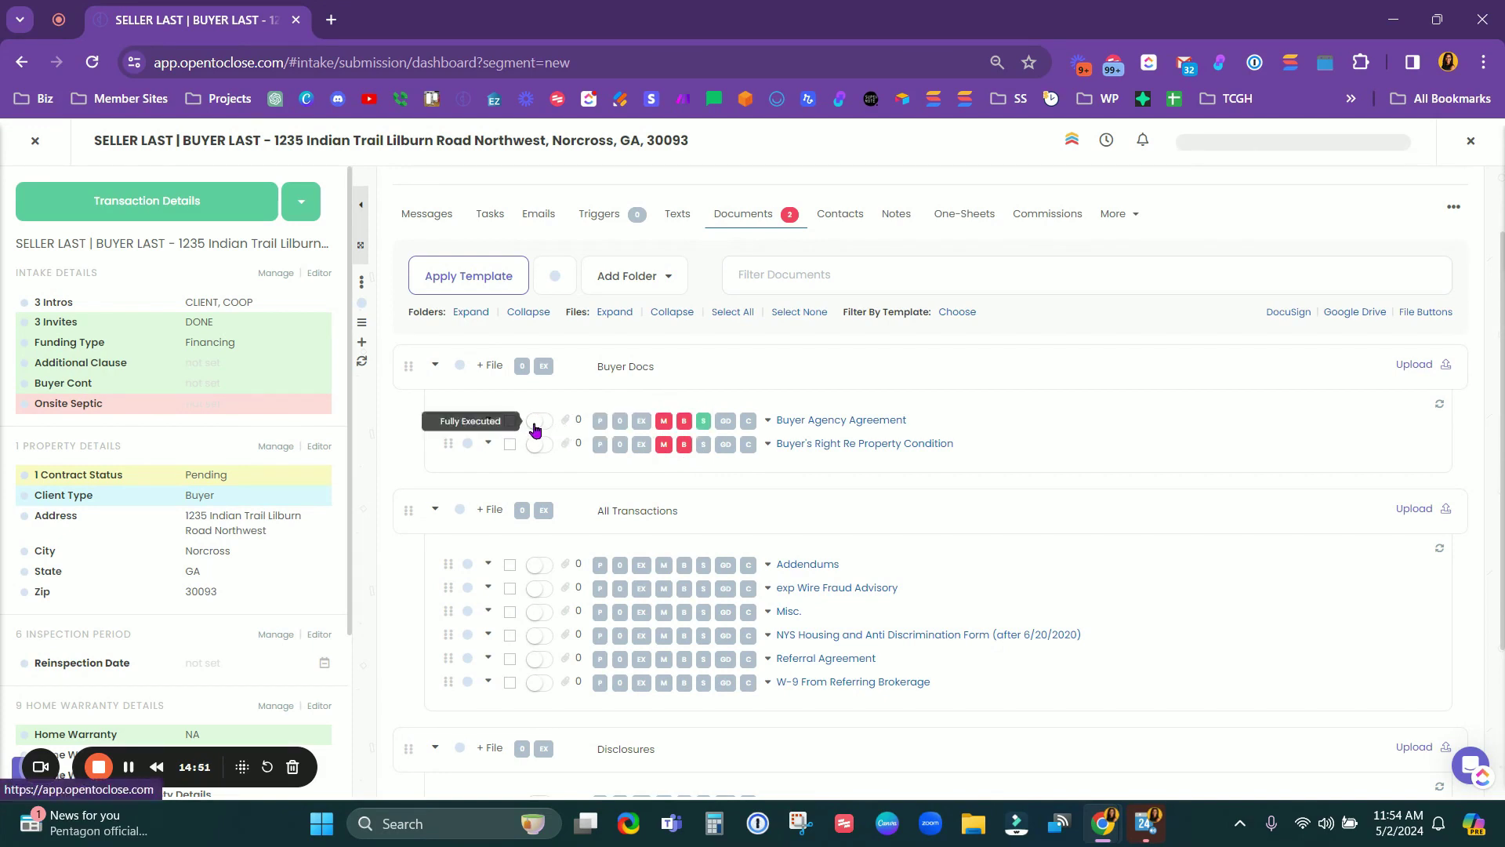
click(536, 427)
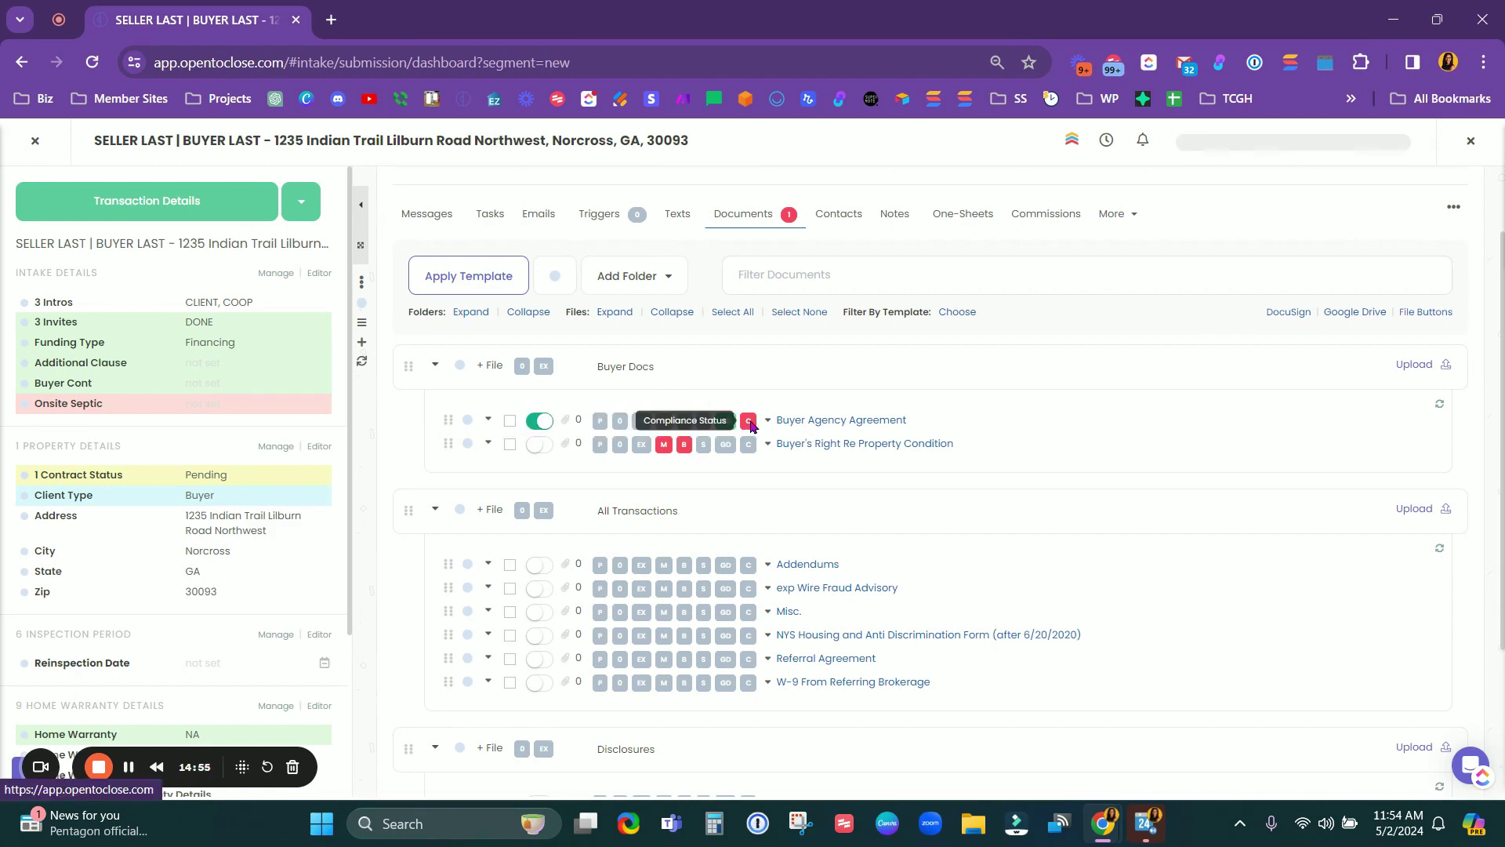
click(1451, 318)
scroll(1333, 420, down, 3)
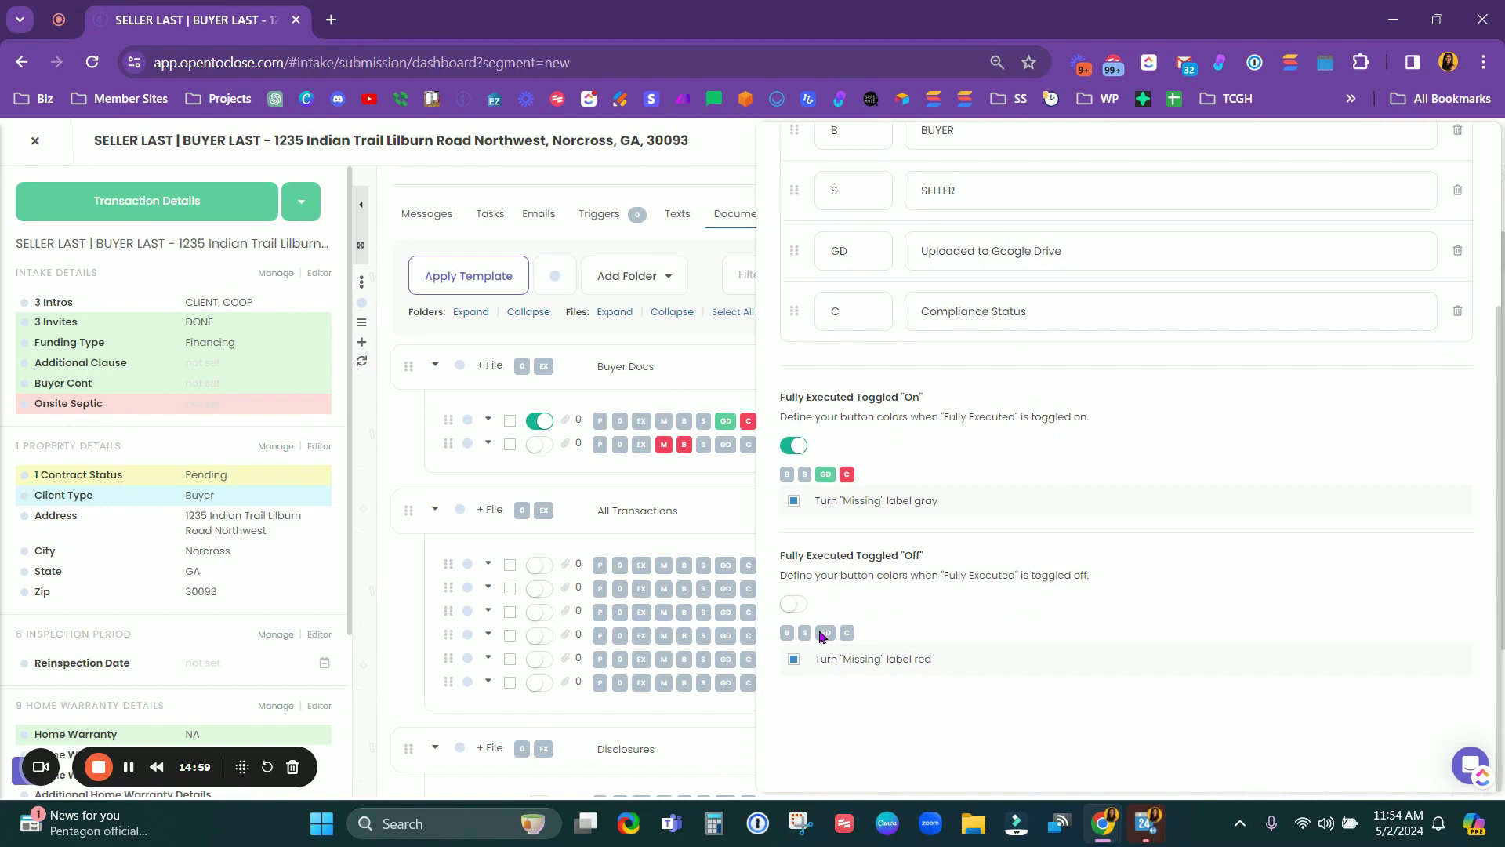
scroll(930, 624, up, 3)
click(1031, 167)
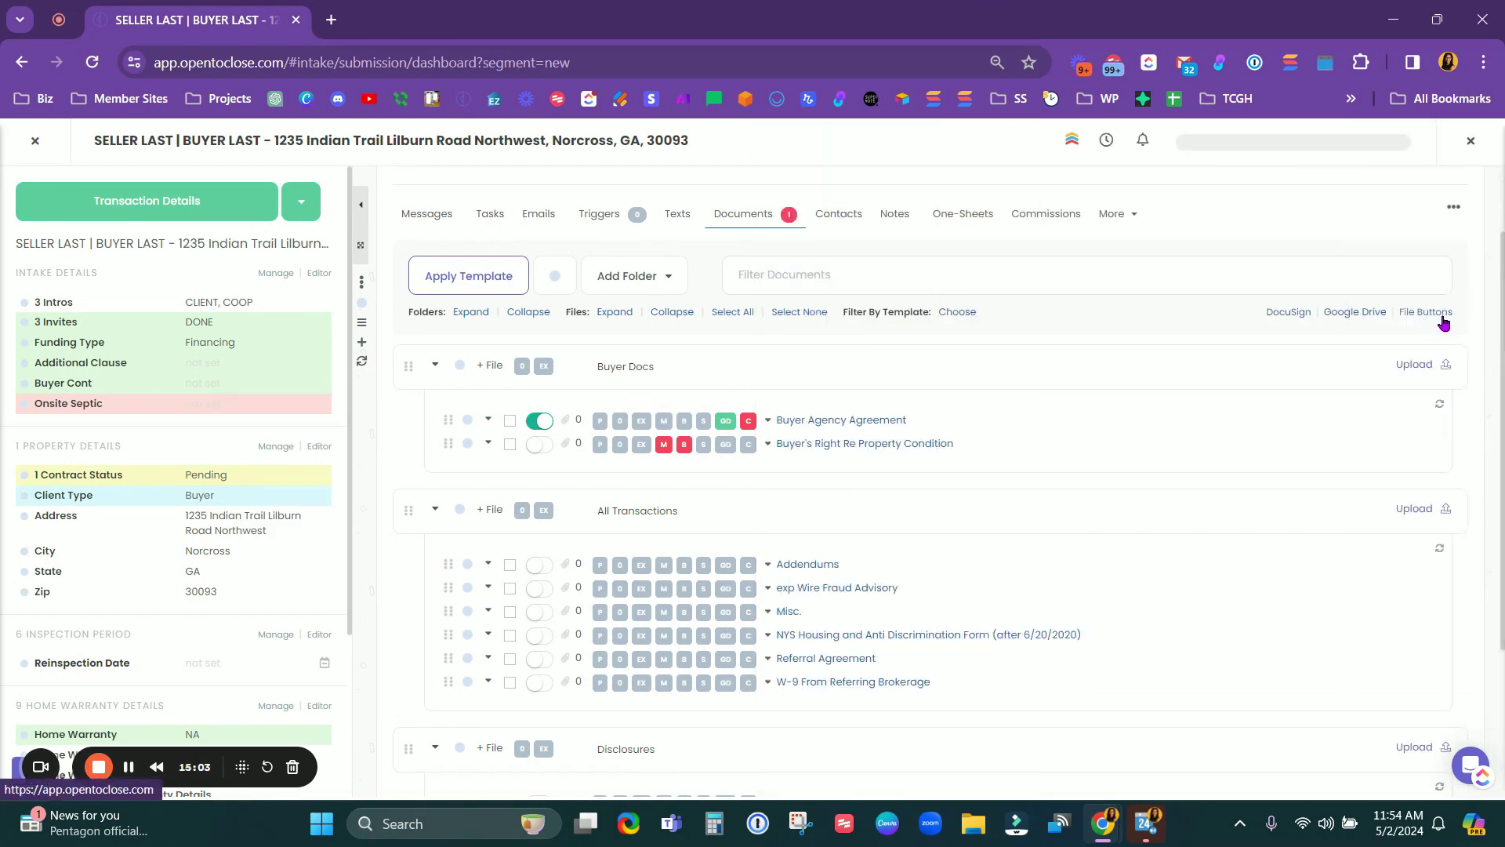
Step: Tick the upload-contract-docs approval instruction, then open the transaction's options list
scroll(874, 499, down, 2)
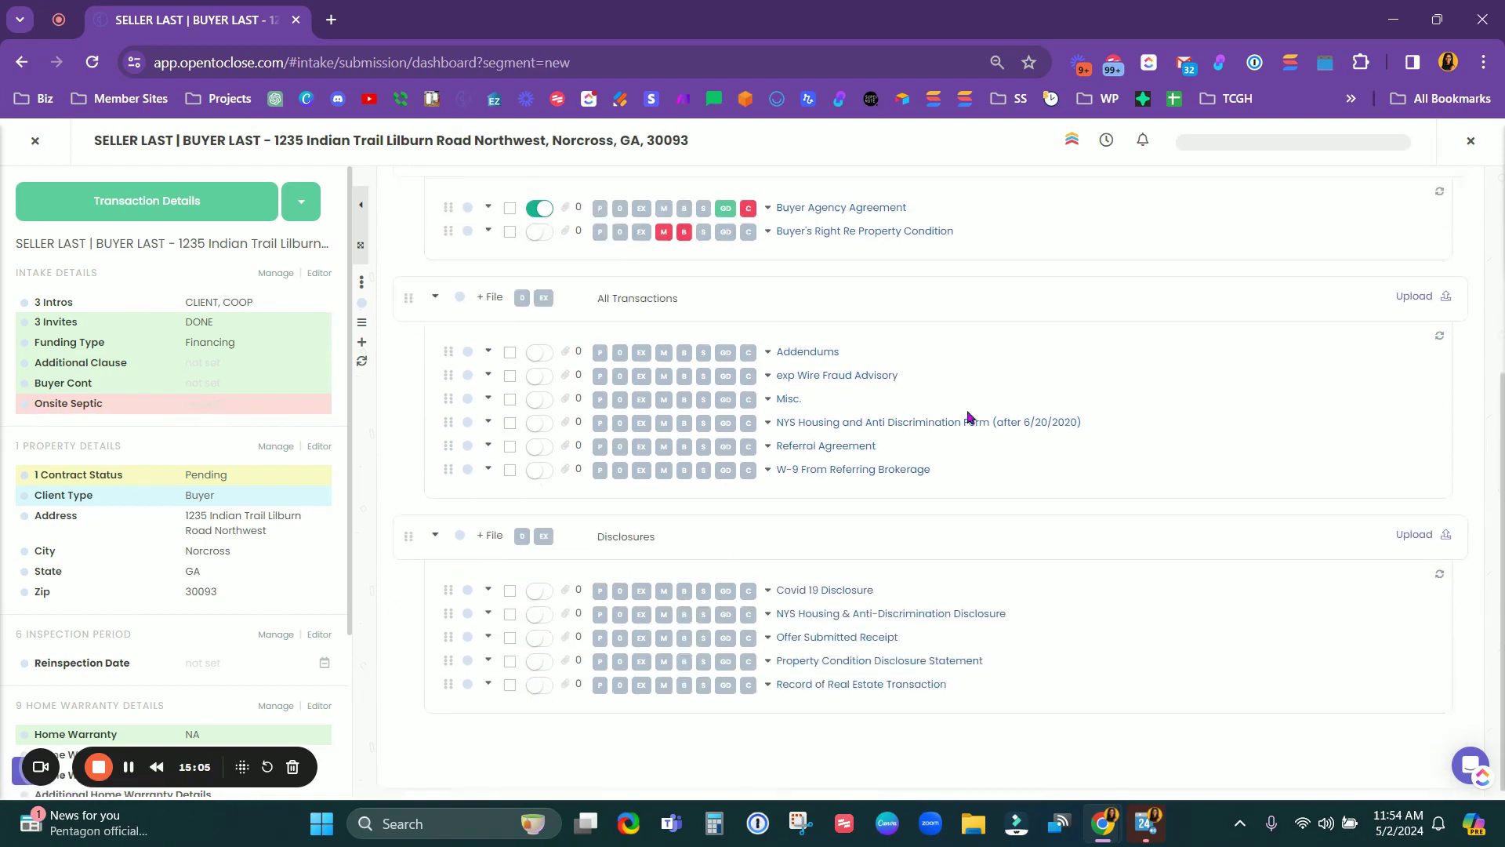
scroll(757, 582, up, 3)
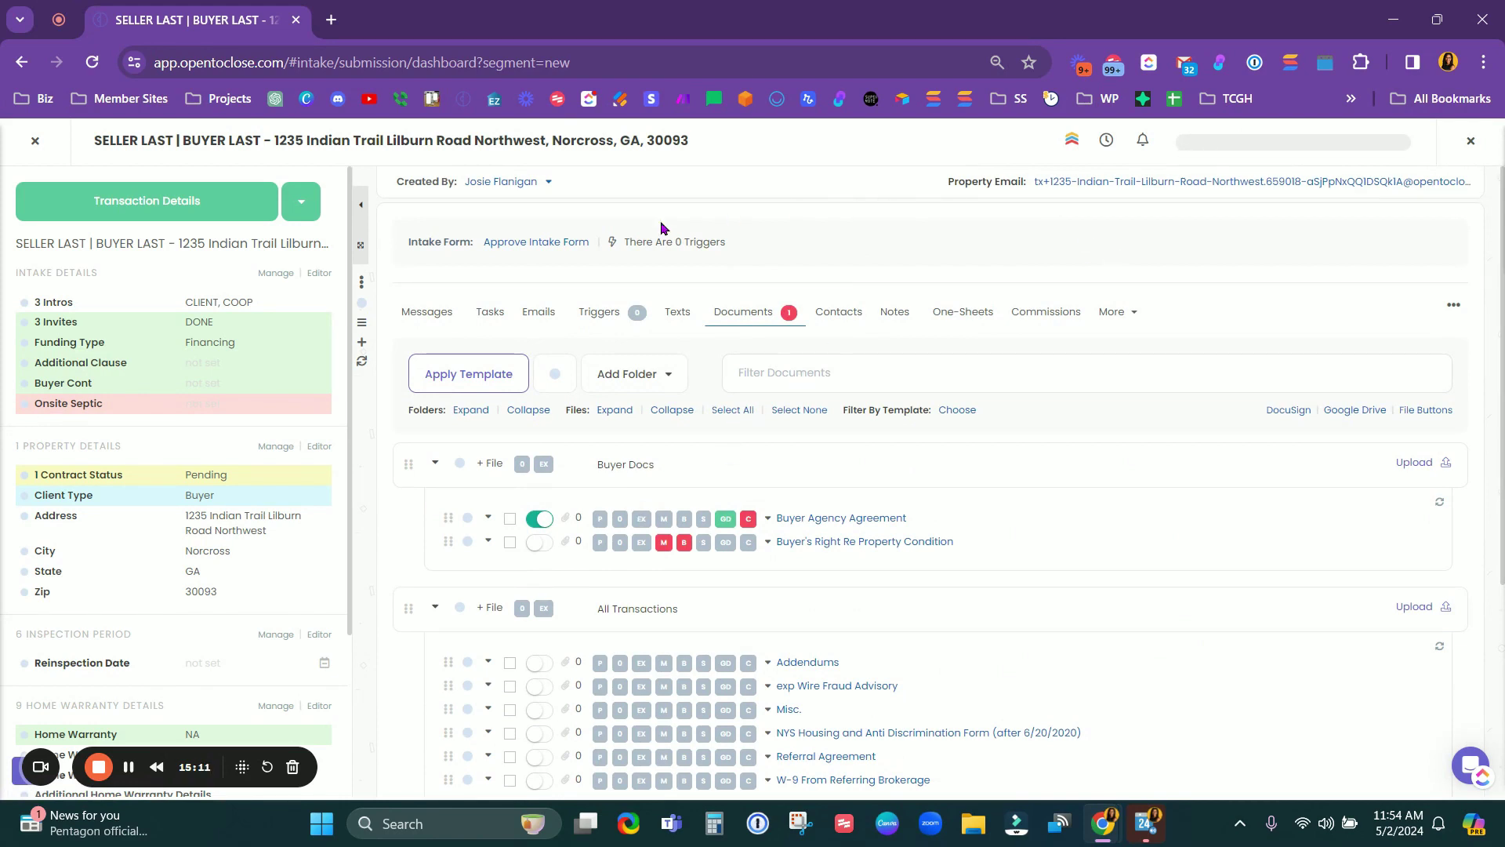
click(549, 243)
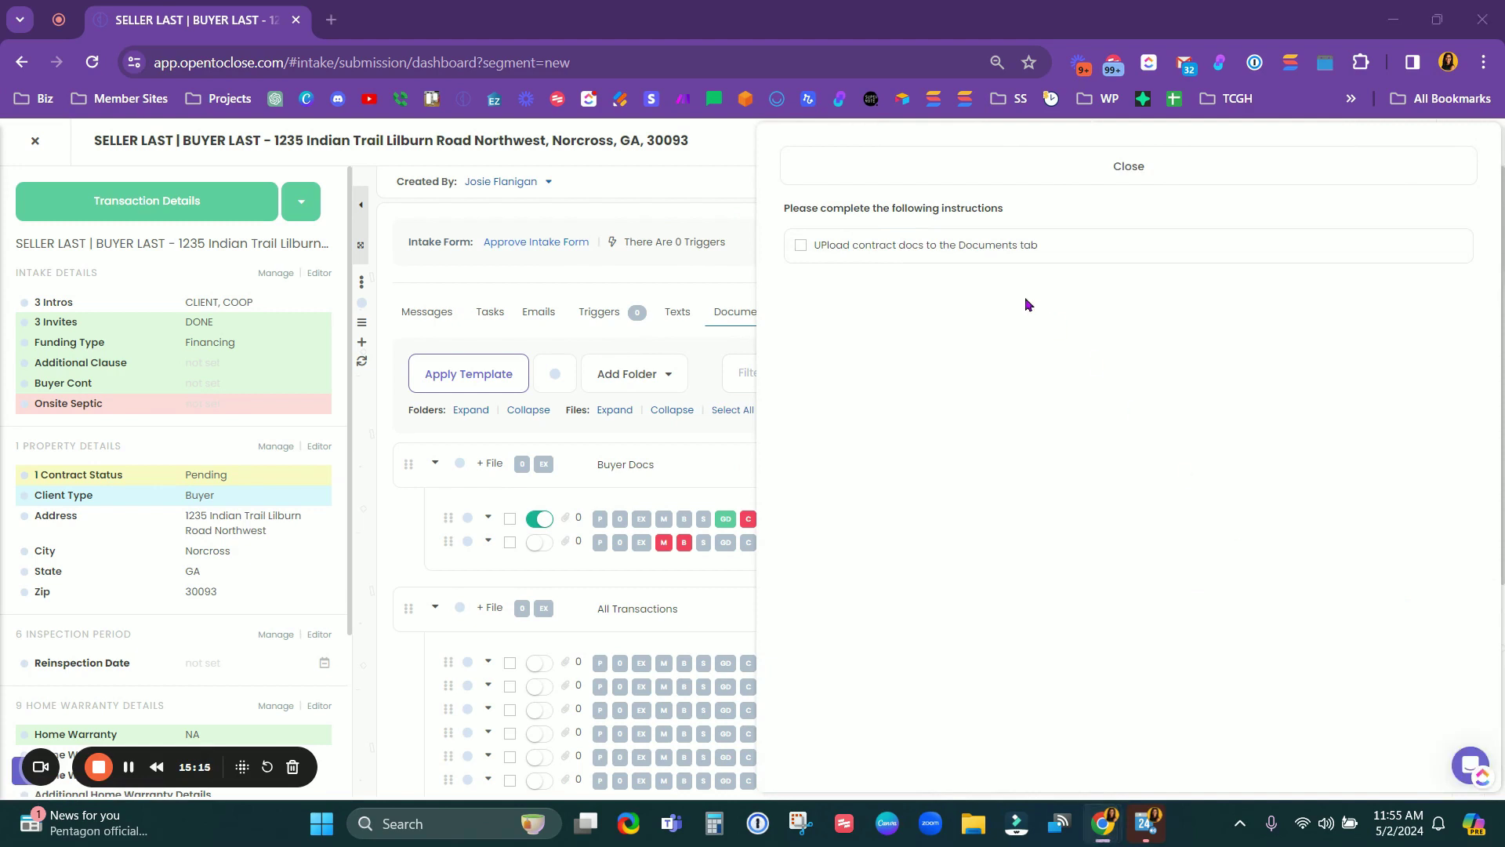
click(898, 247)
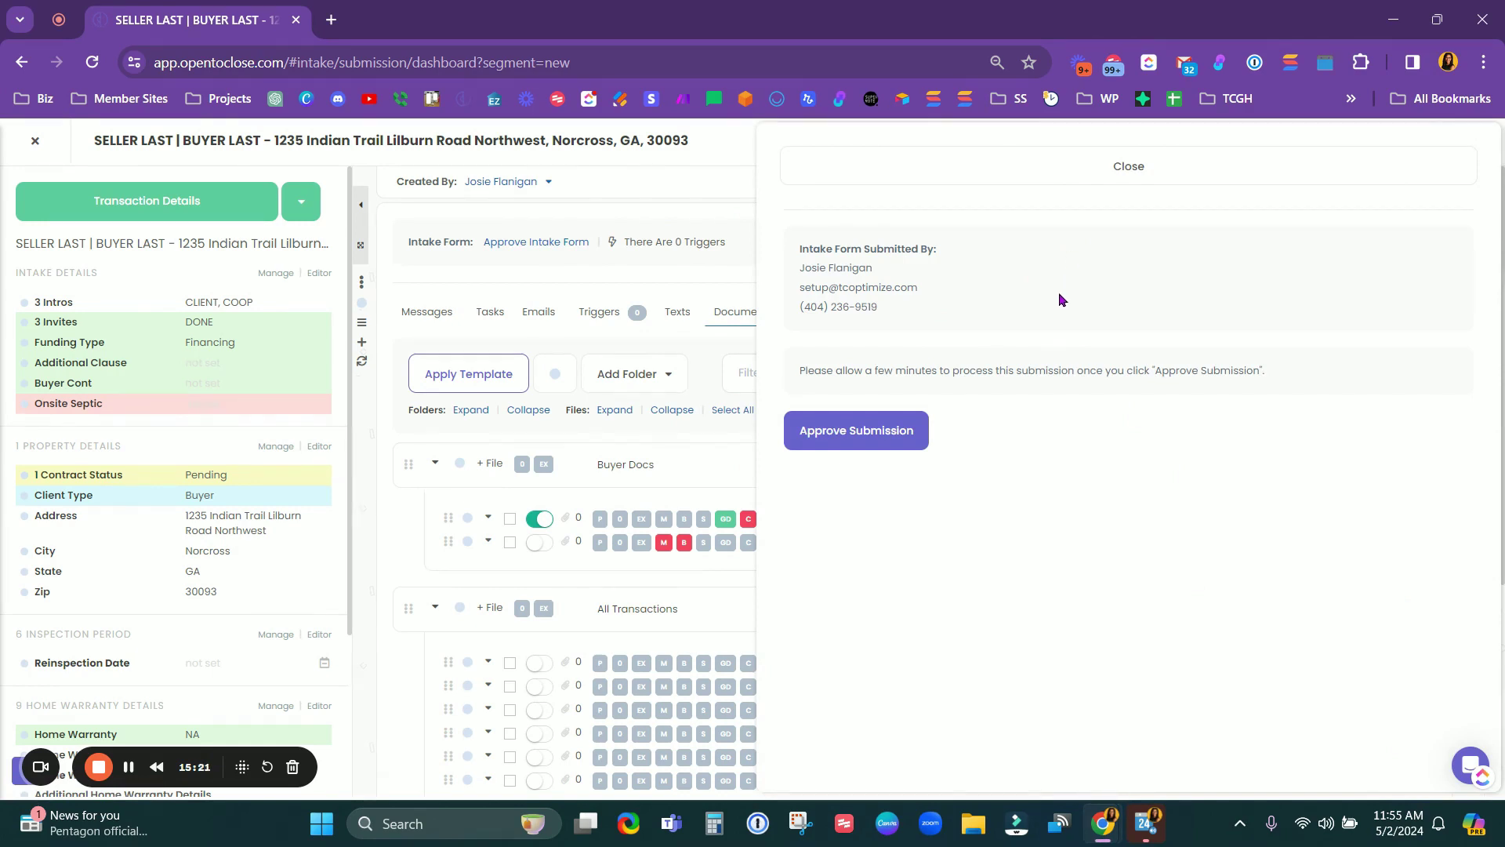
click(1060, 176)
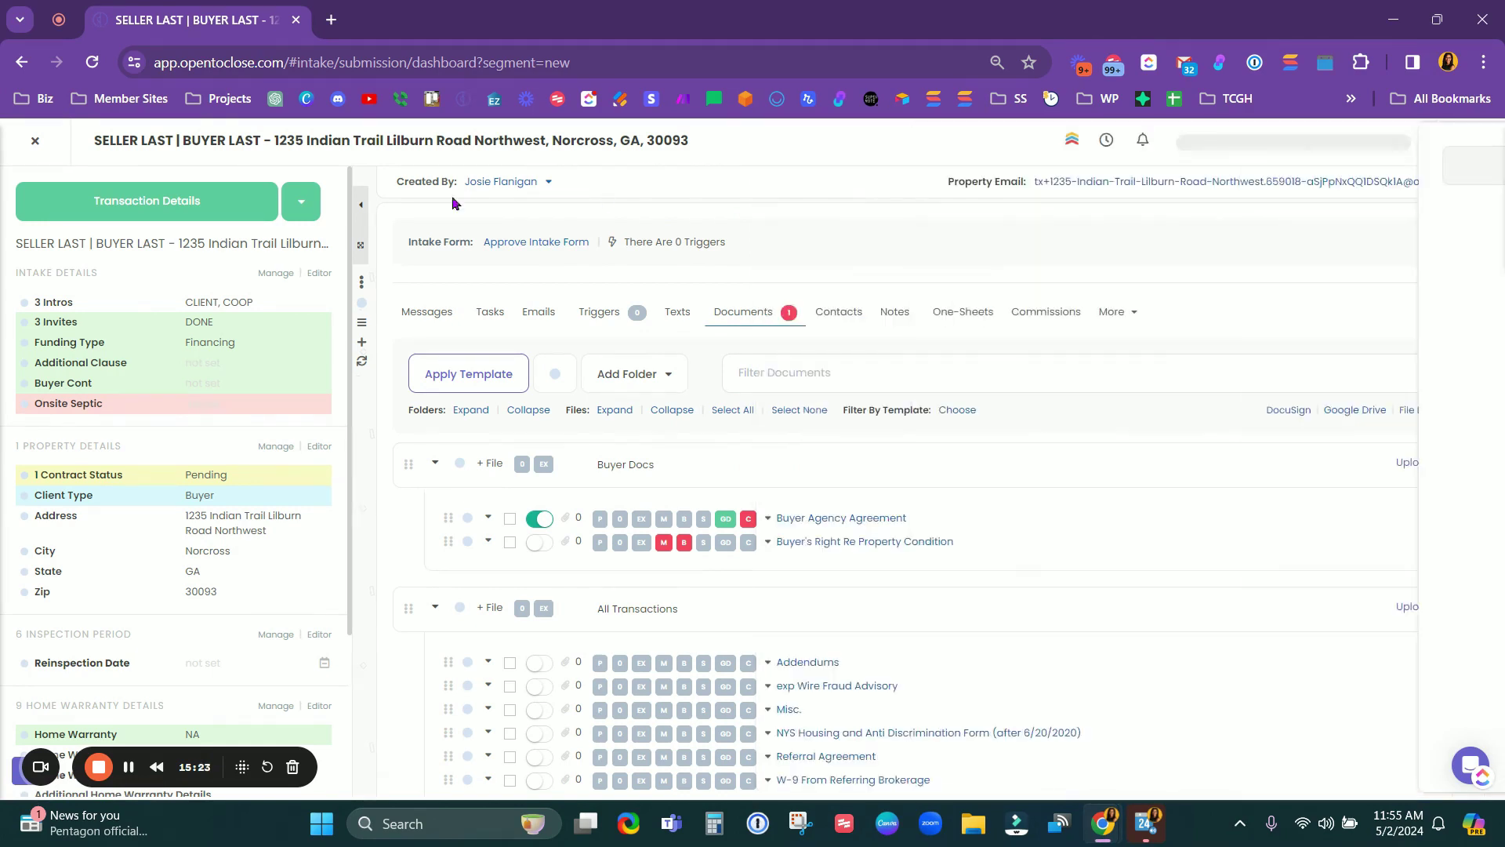
click(302, 205)
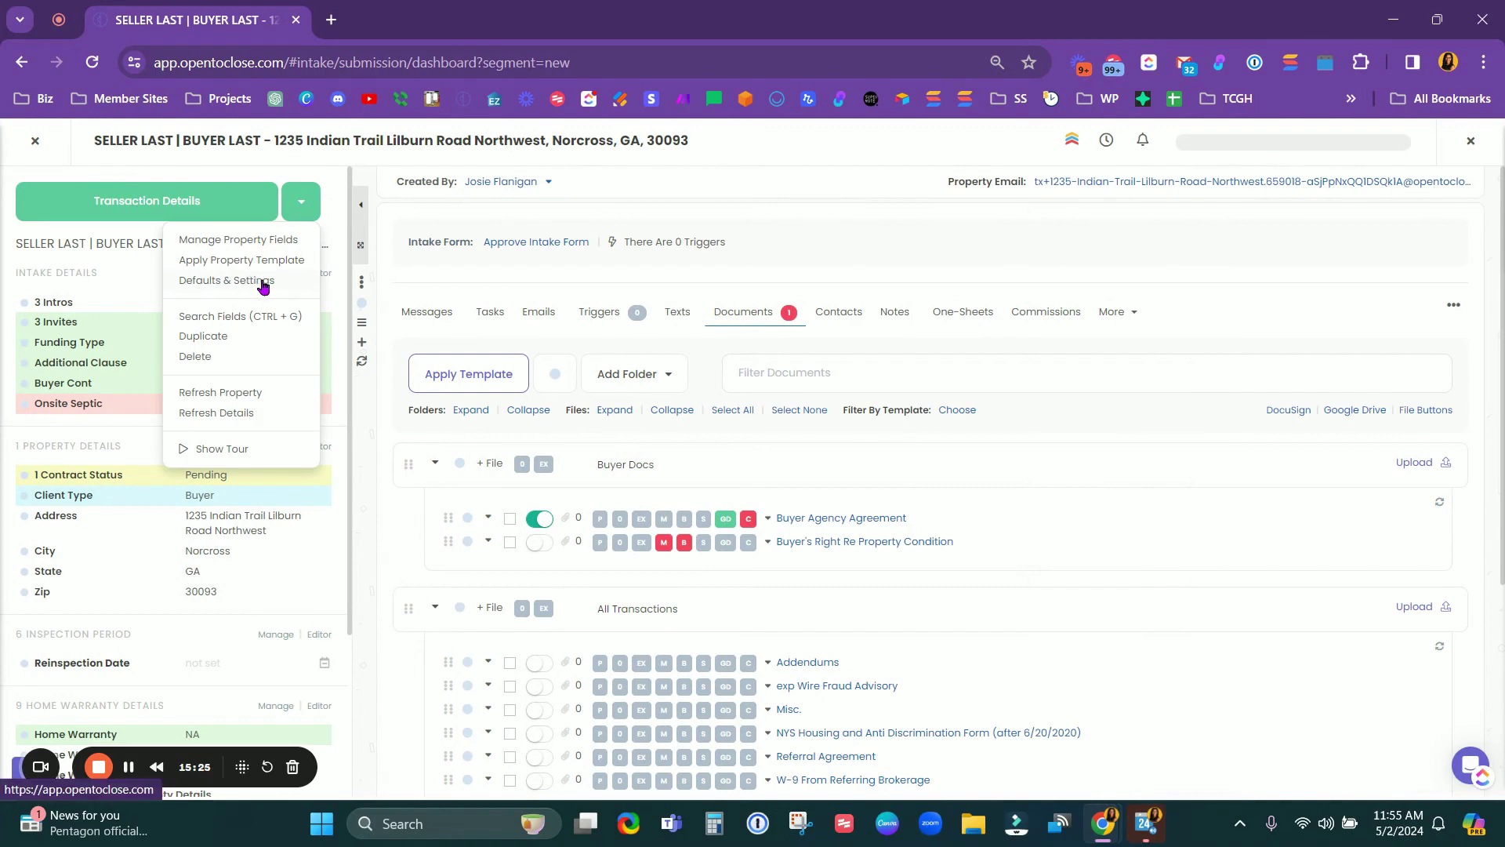
click(263, 282)
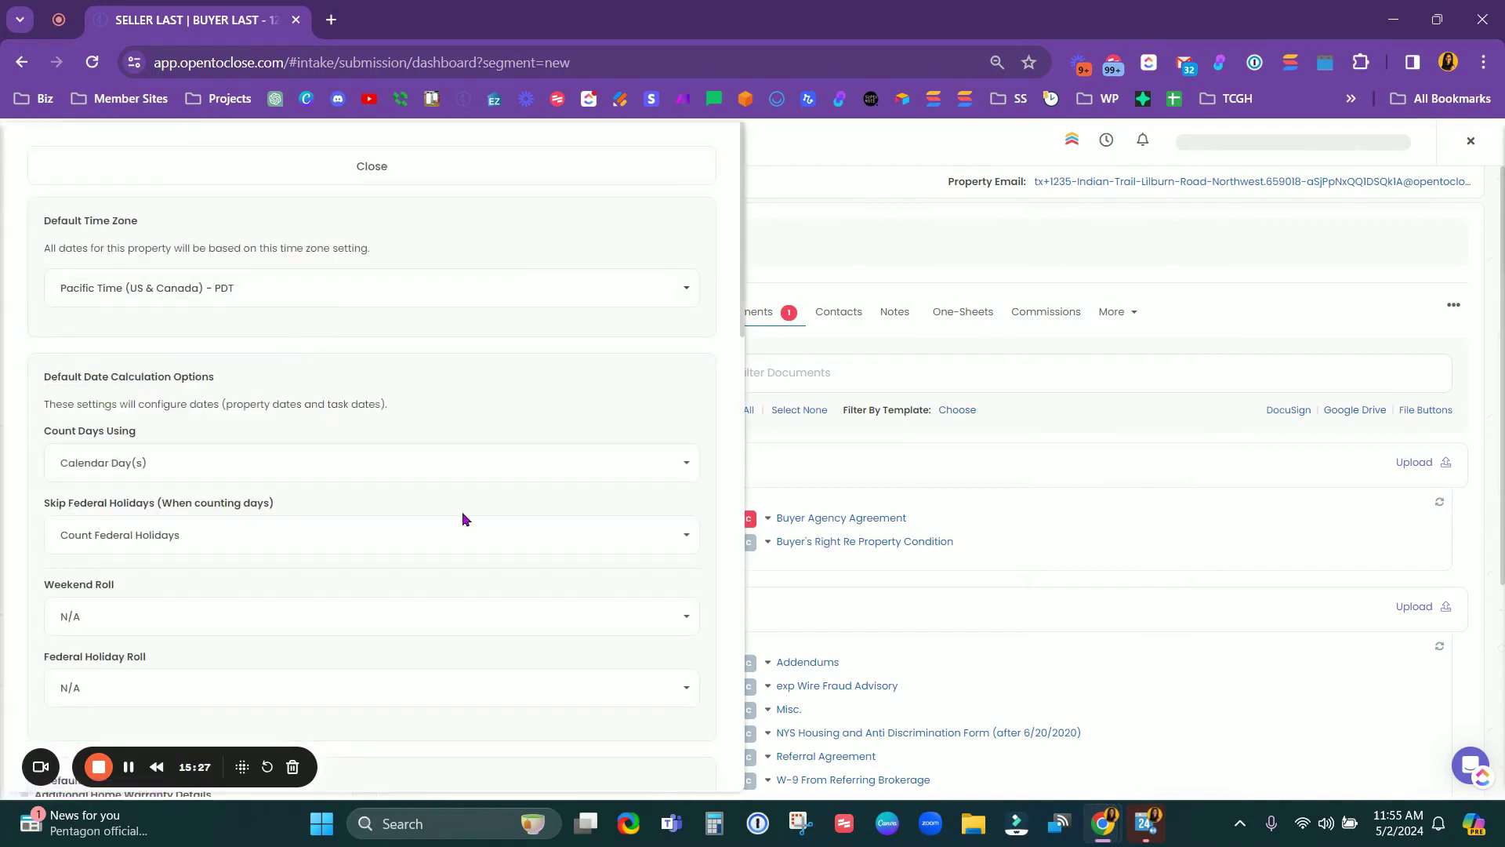
scroll(463, 519, down, 7)
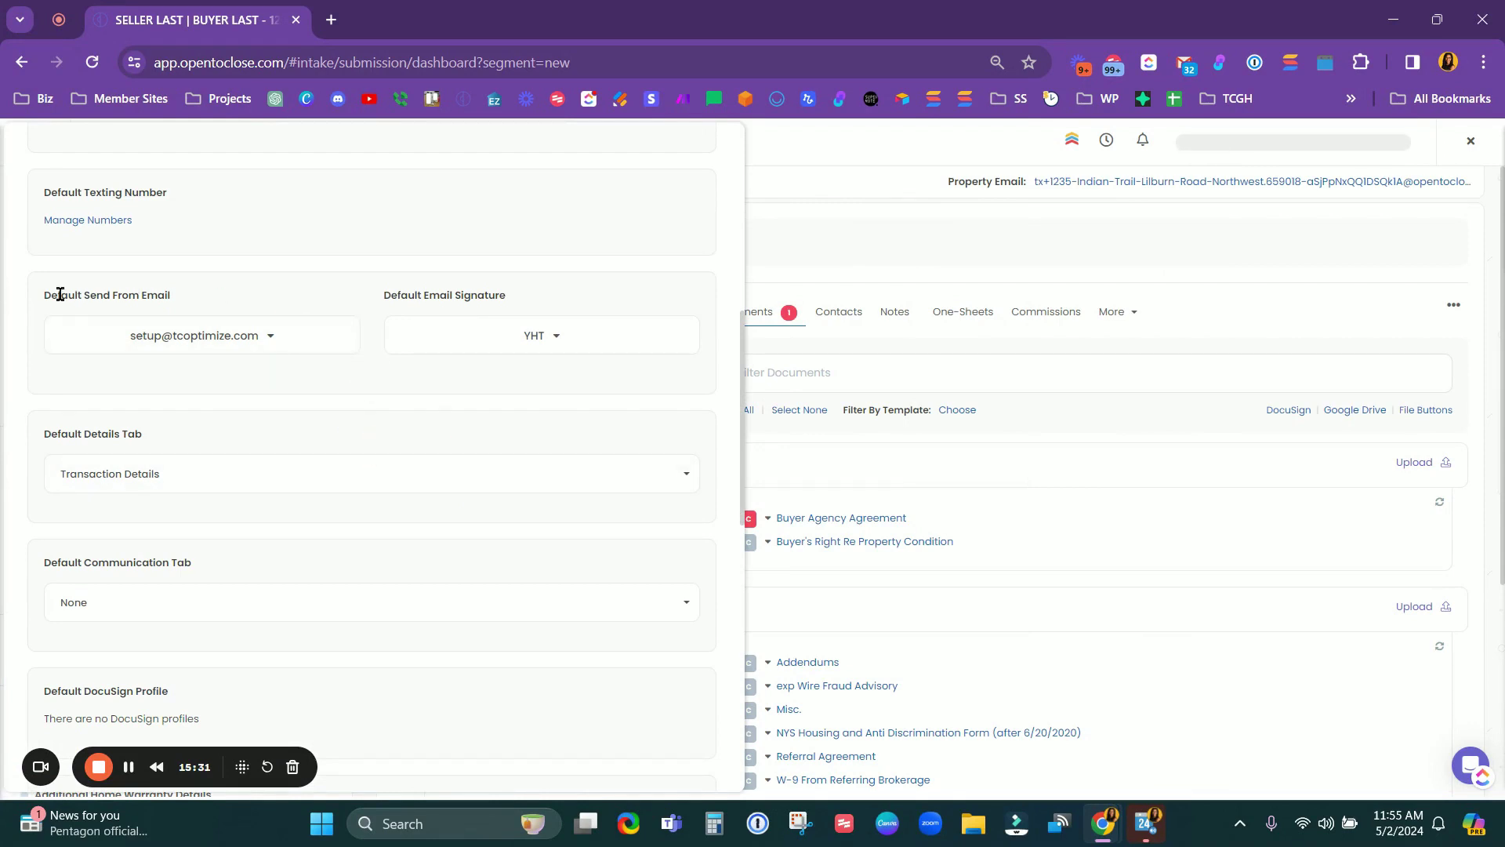
drag(59, 295, 232, 303)
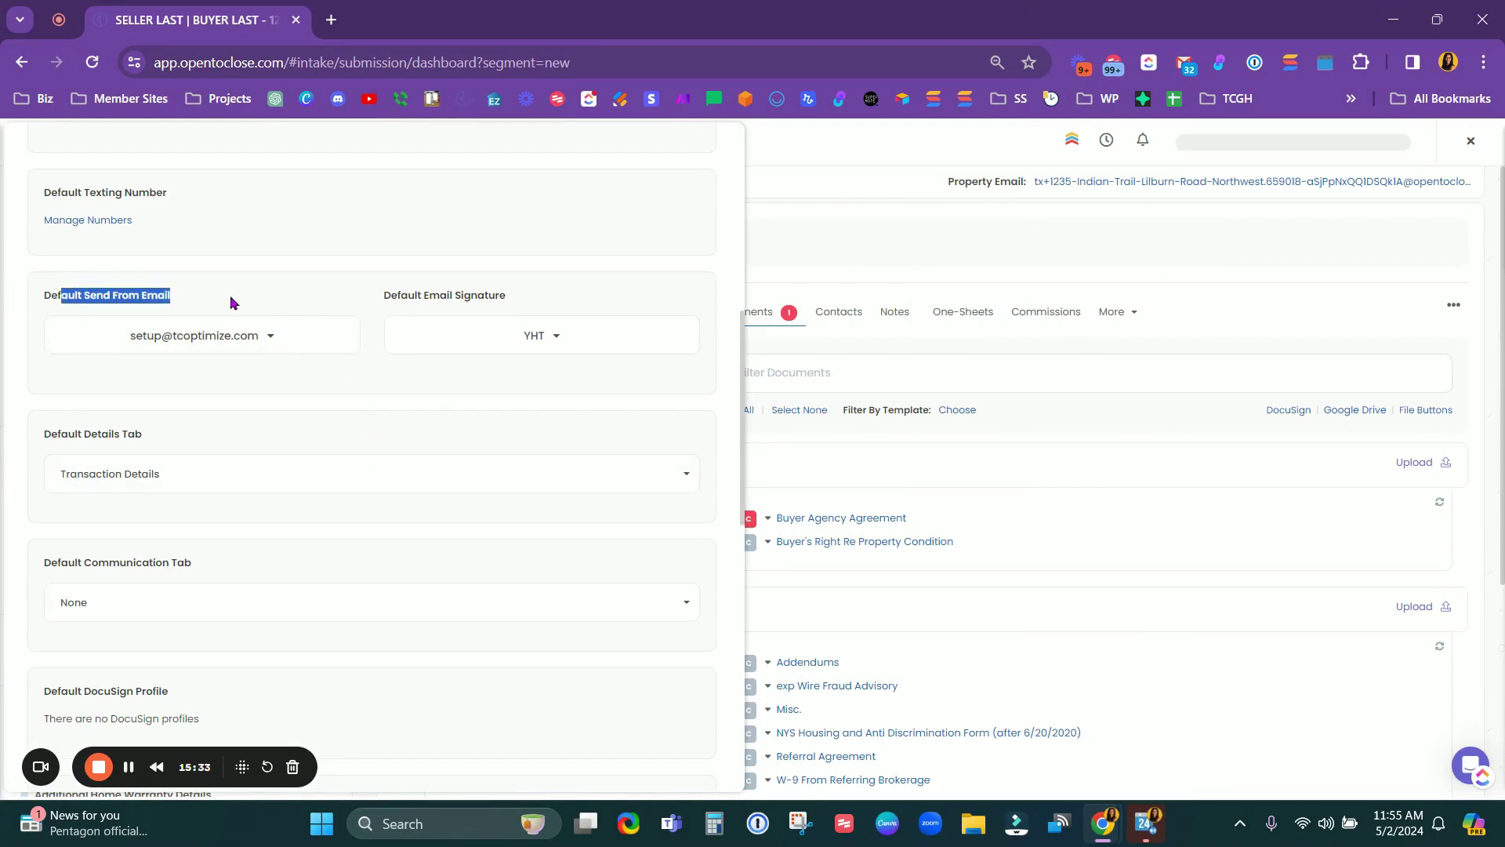
click(329, 342)
click(330, 342)
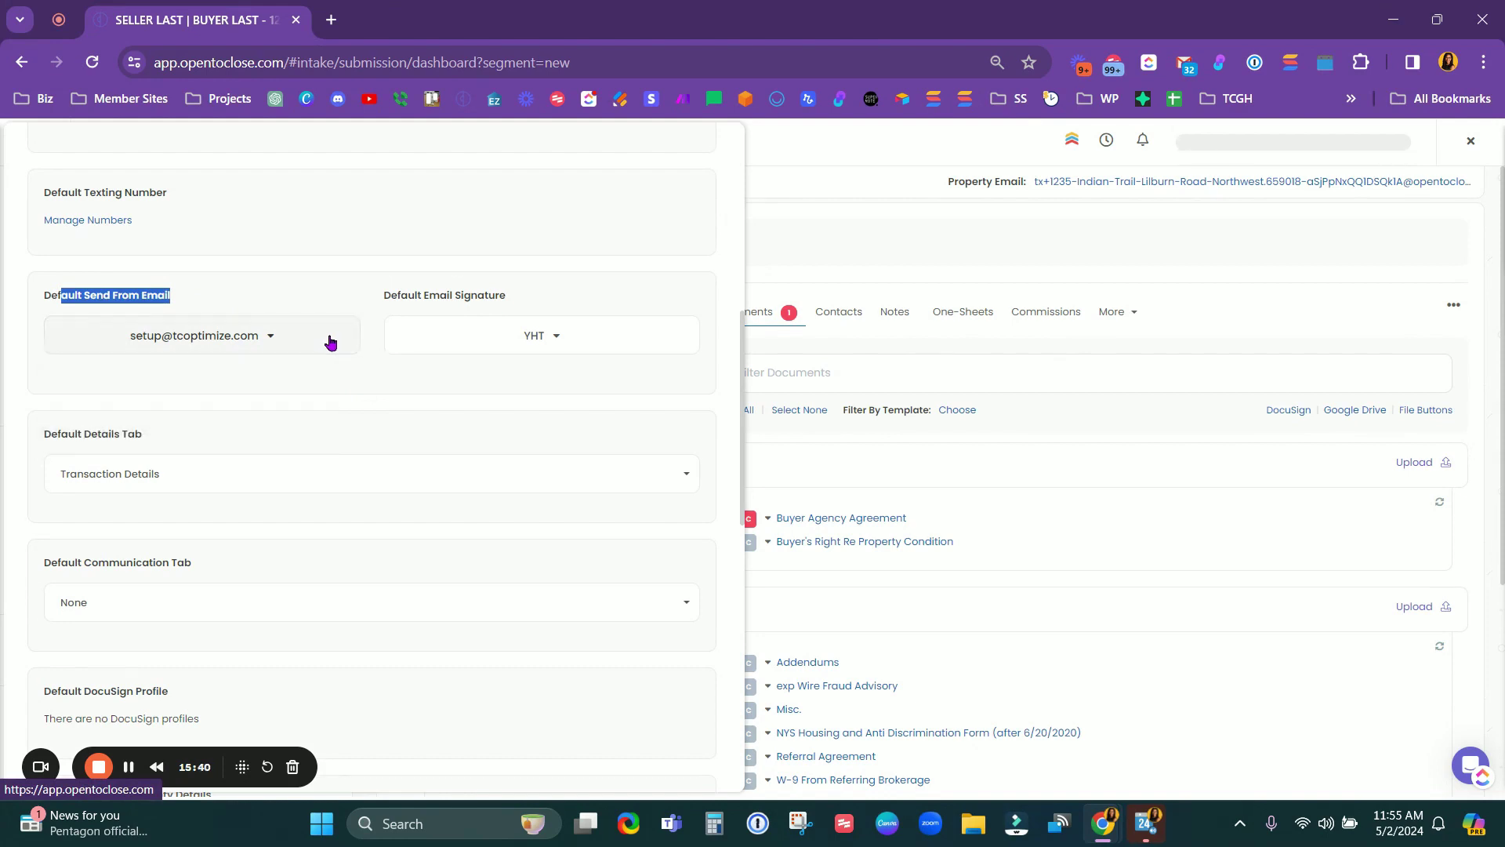
click(619, 339)
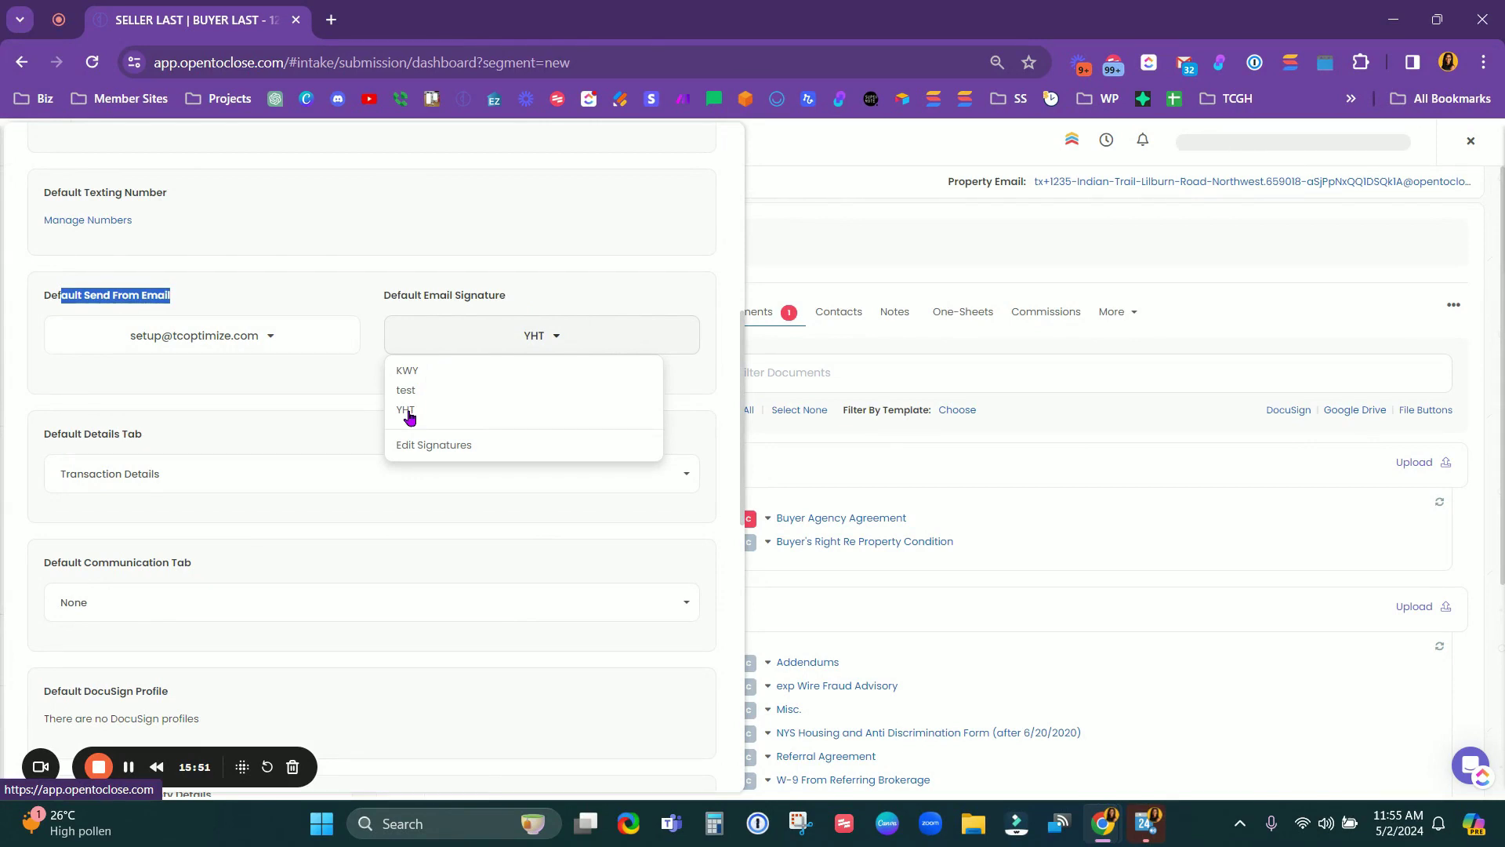
click(547, 293)
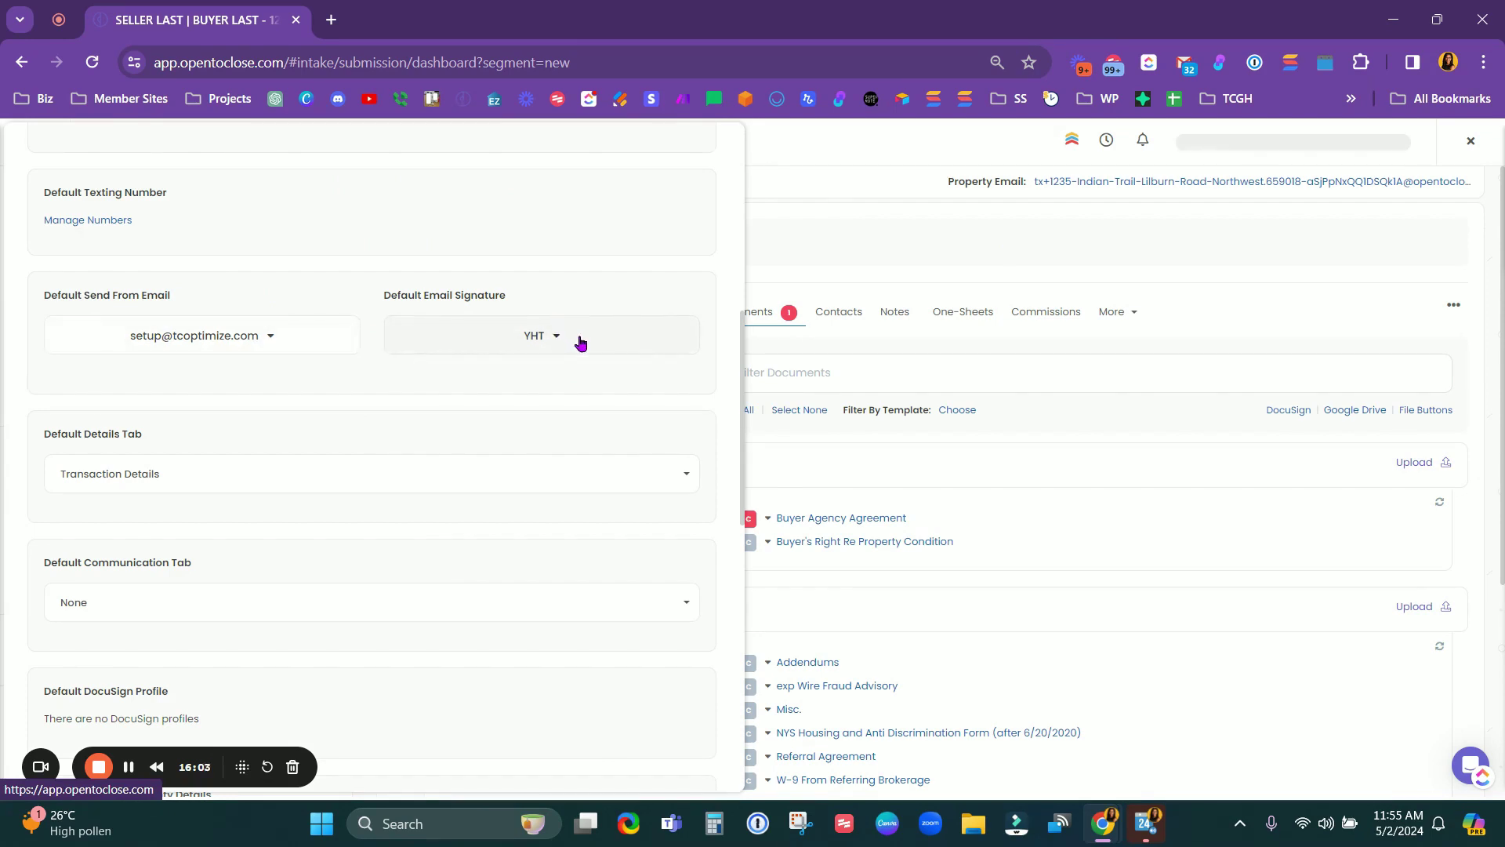
scroll(526, 460, down, 3)
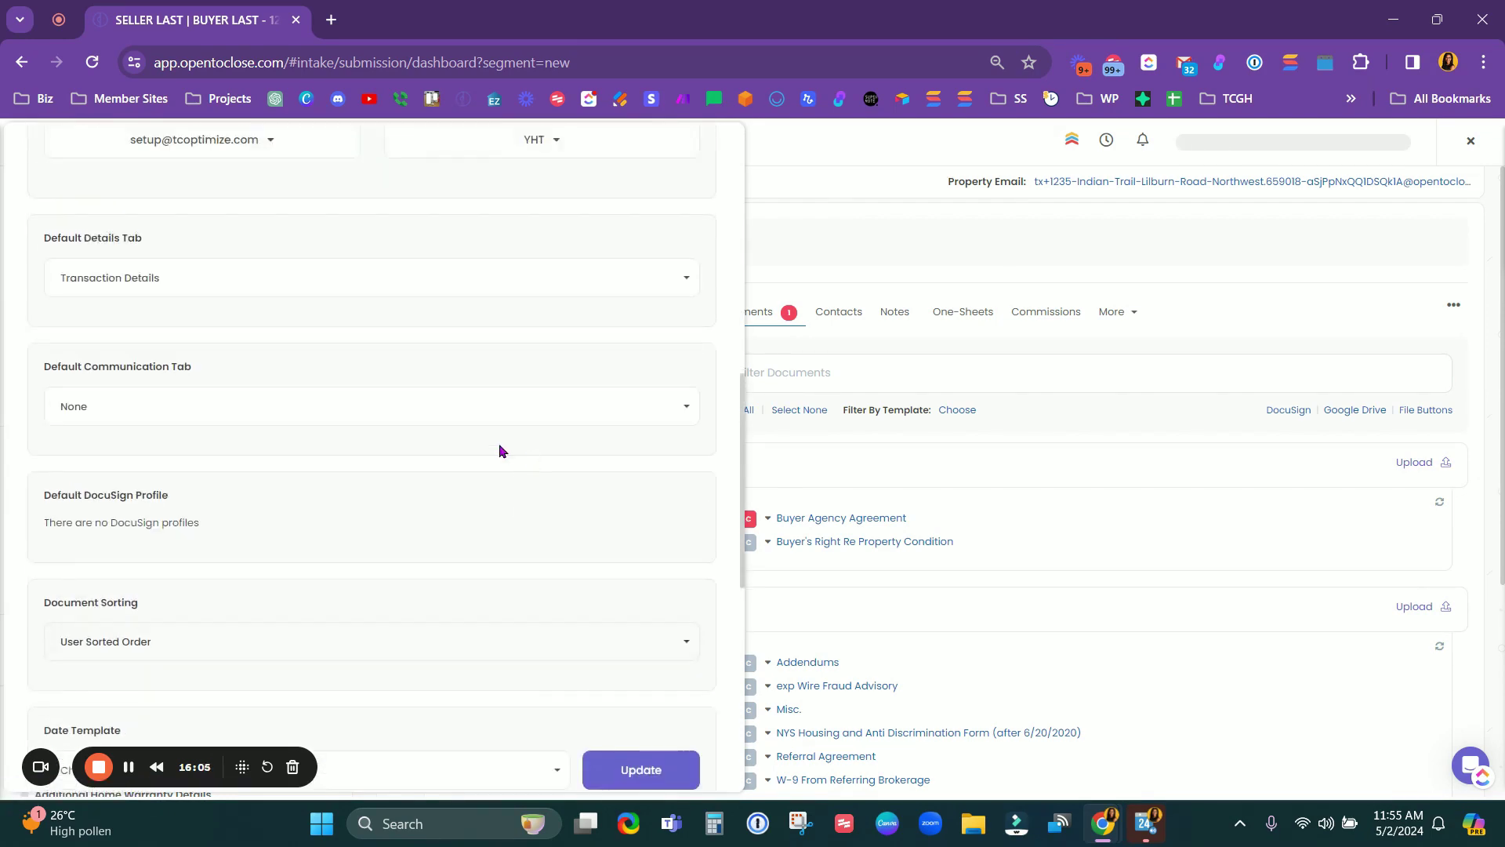
scroll(306, 458, down, 5)
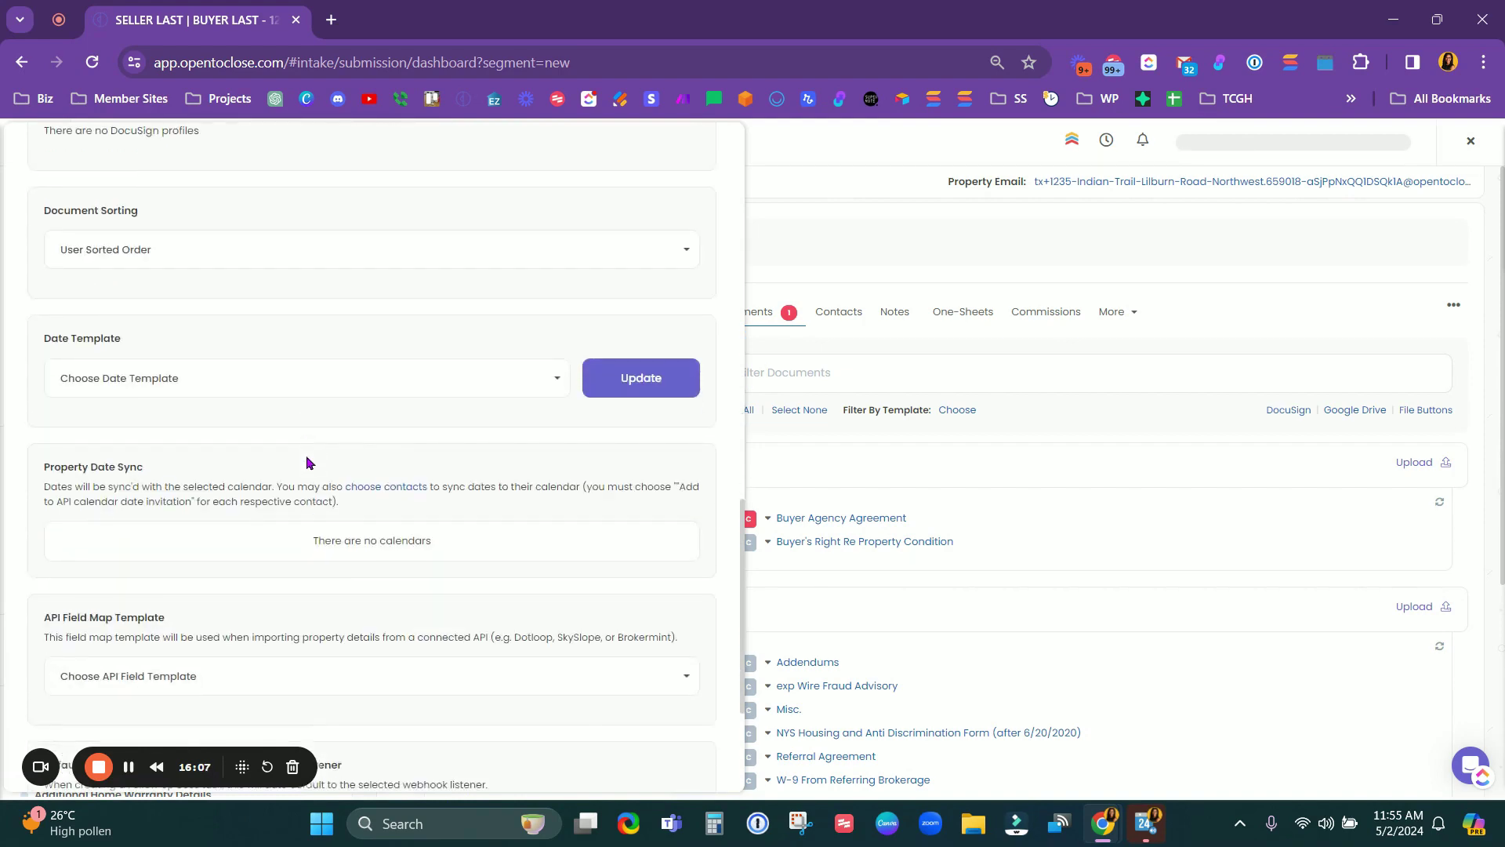
scroll(306, 455, down, 3)
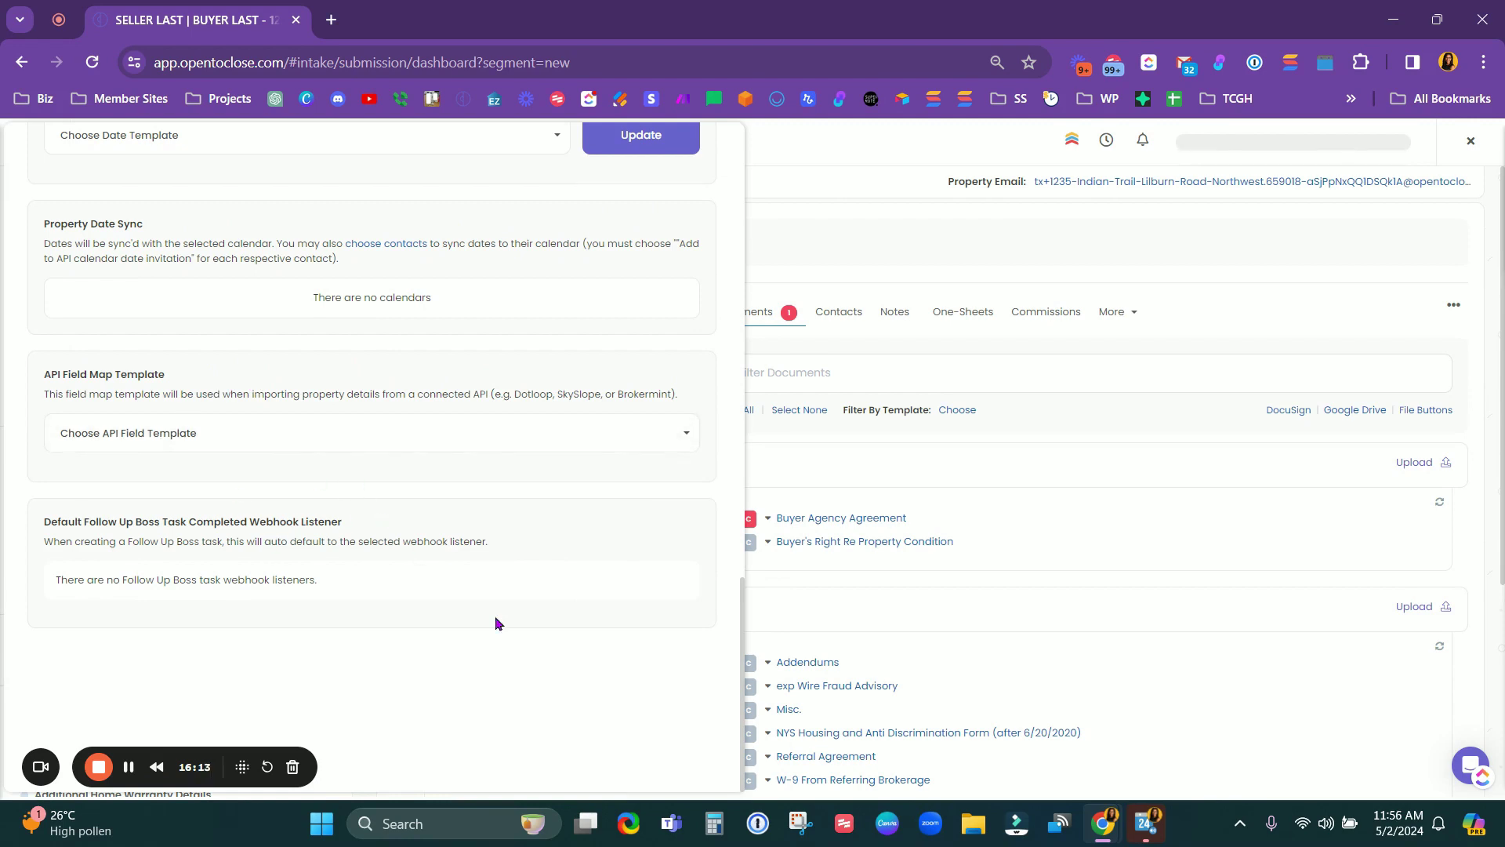
scroll(497, 615, up, 15)
scroll(506, 604, up, 3)
click(657, 166)
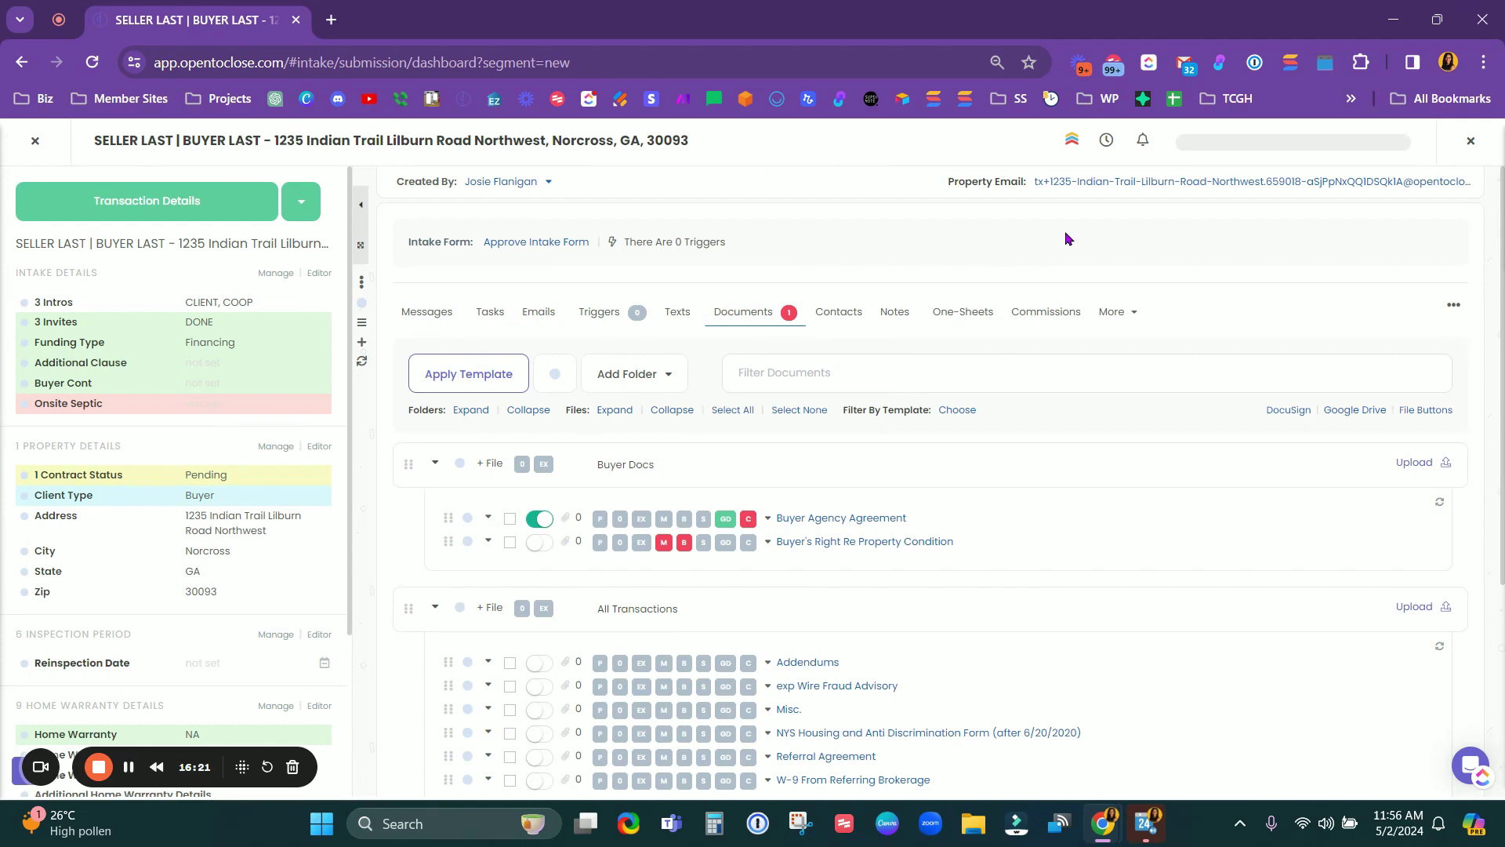
Step: Approve the Indian Trail intake submission and dismiss the Processing Triggers notice
click(562, 243)
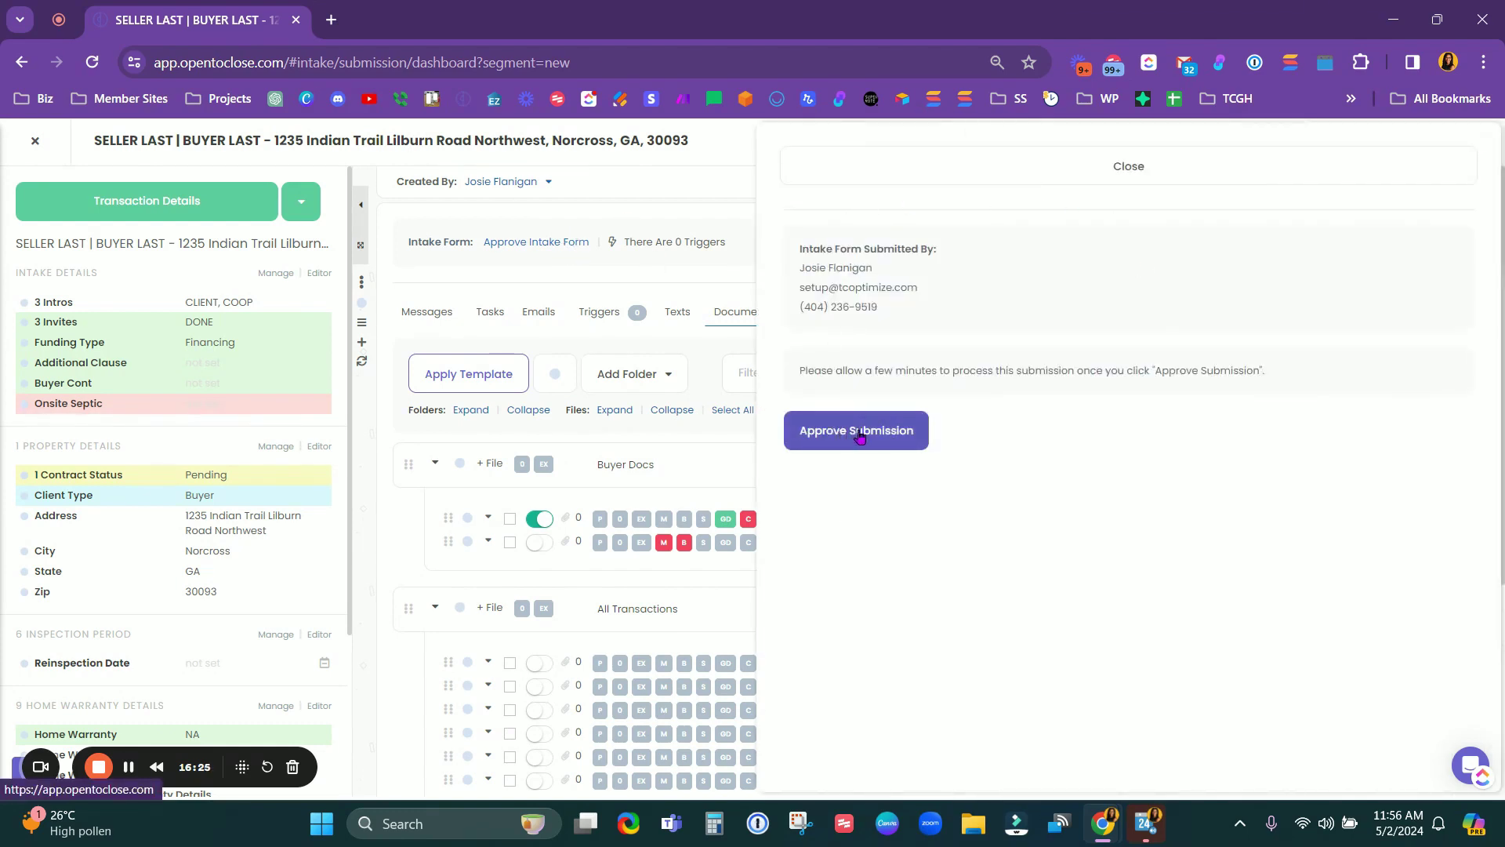
scroll(162, 422, down, 3)
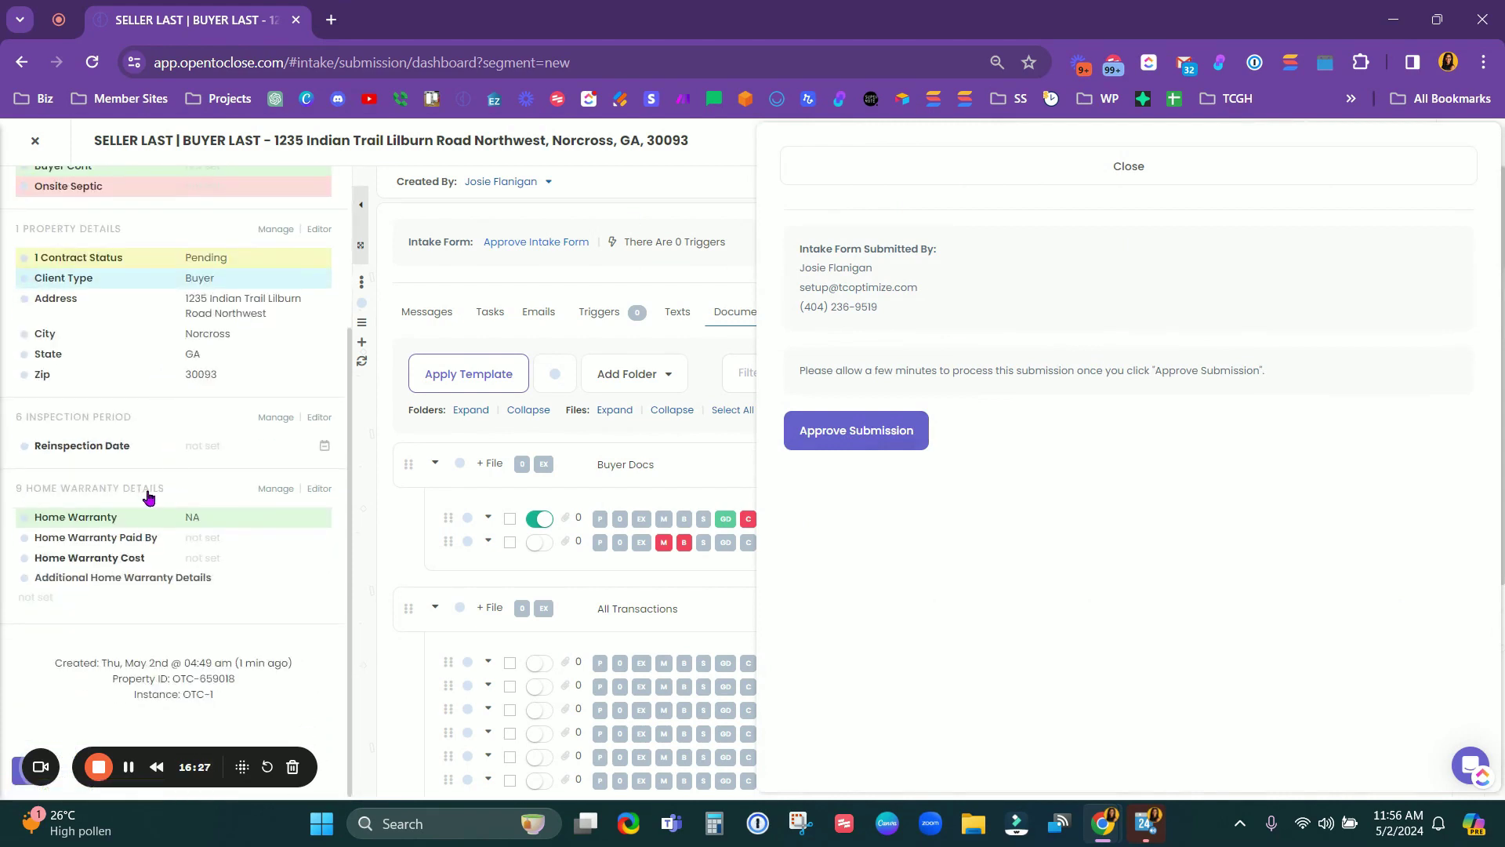
click(857, 430)
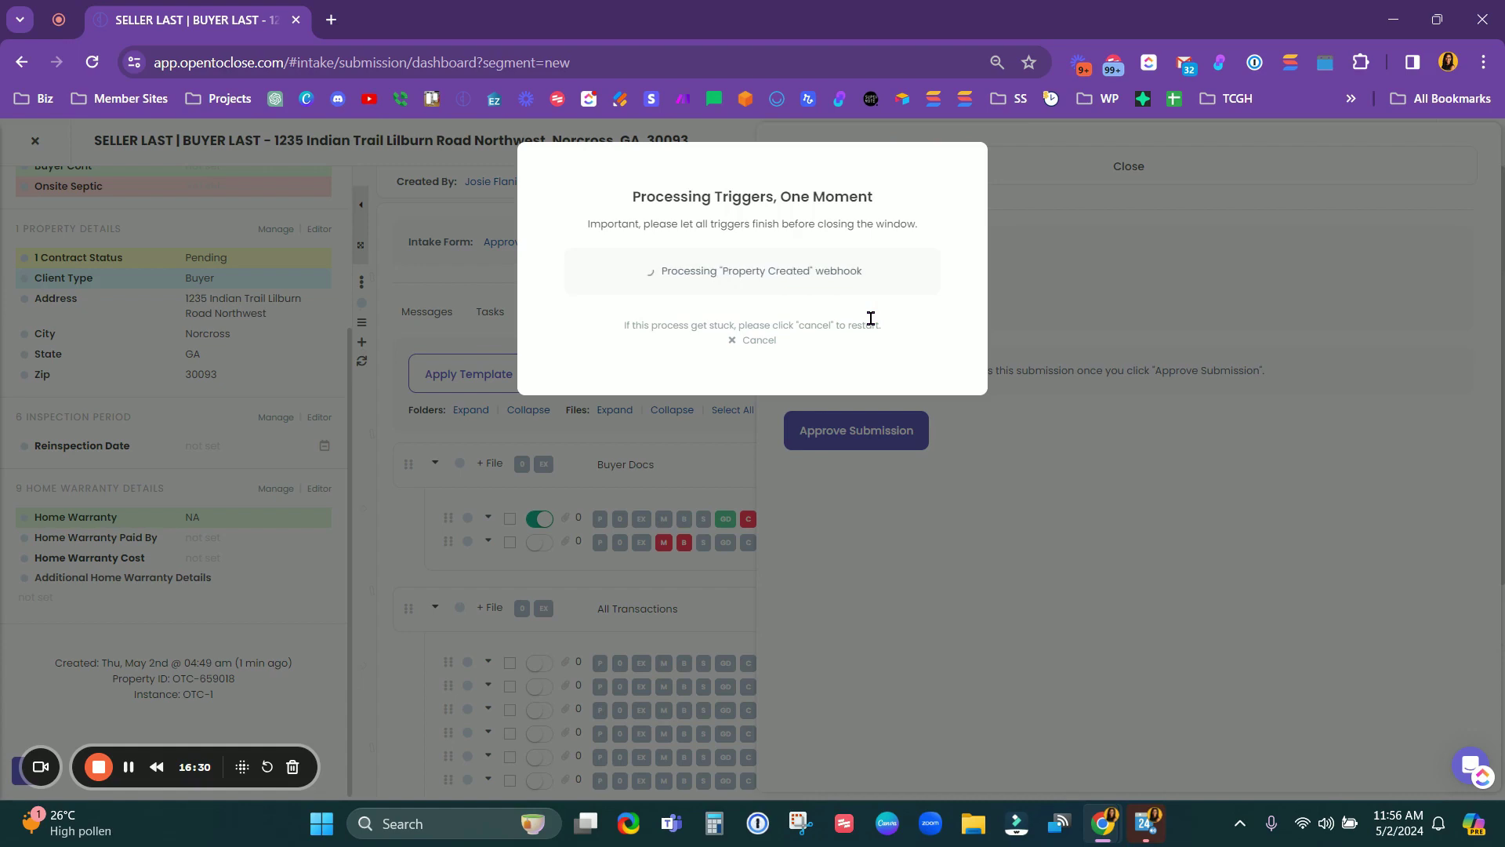
click(766, 312)
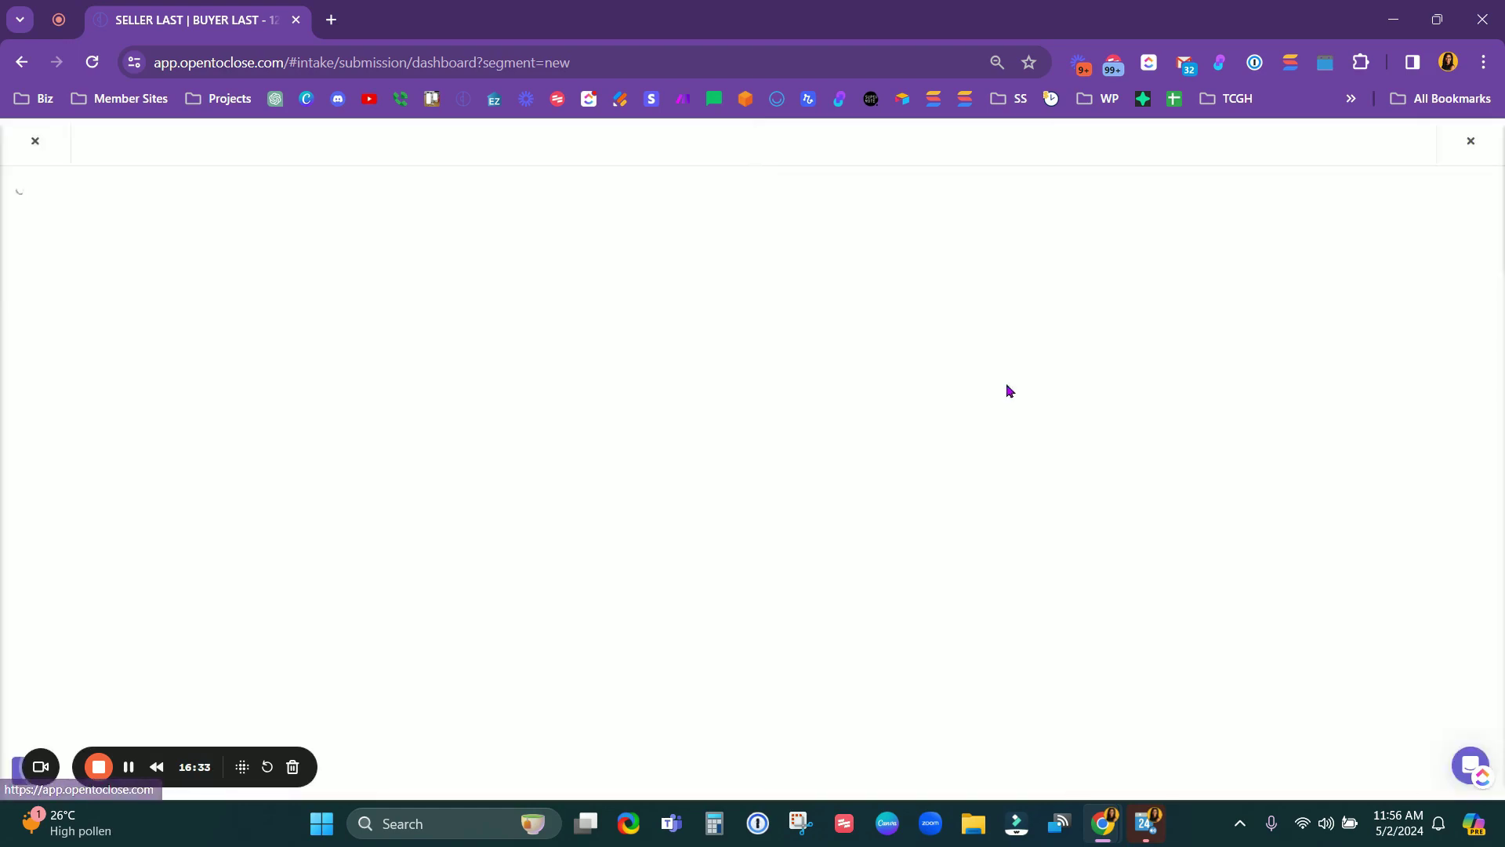
Step: Collapse the Intake Details, Property Details, Inspection Period and Home Warranty Details sections
scroll(169, 416, down, 3)
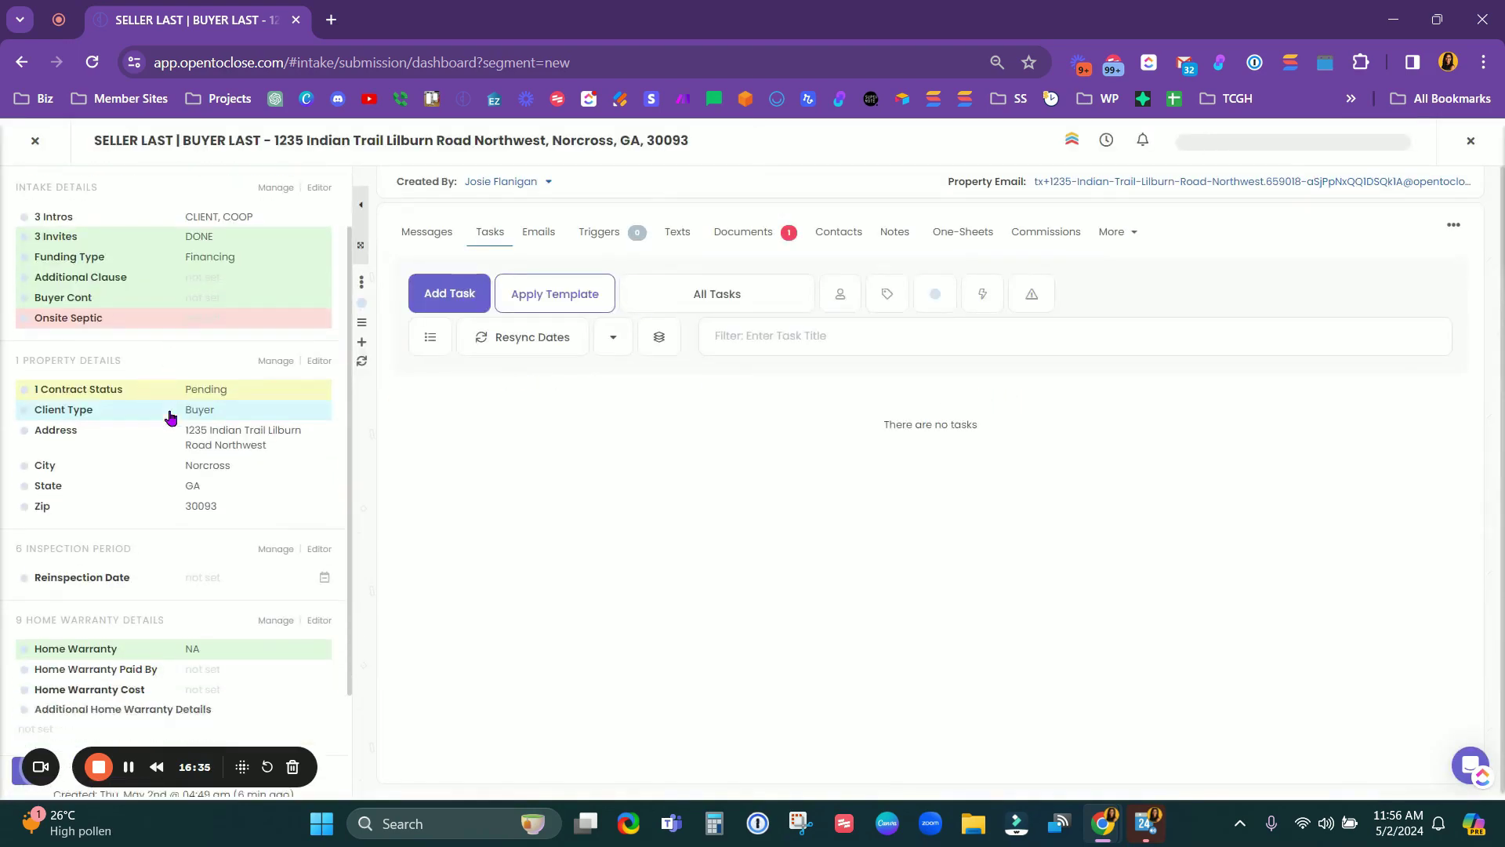
scroll(169, 417, up, 3)
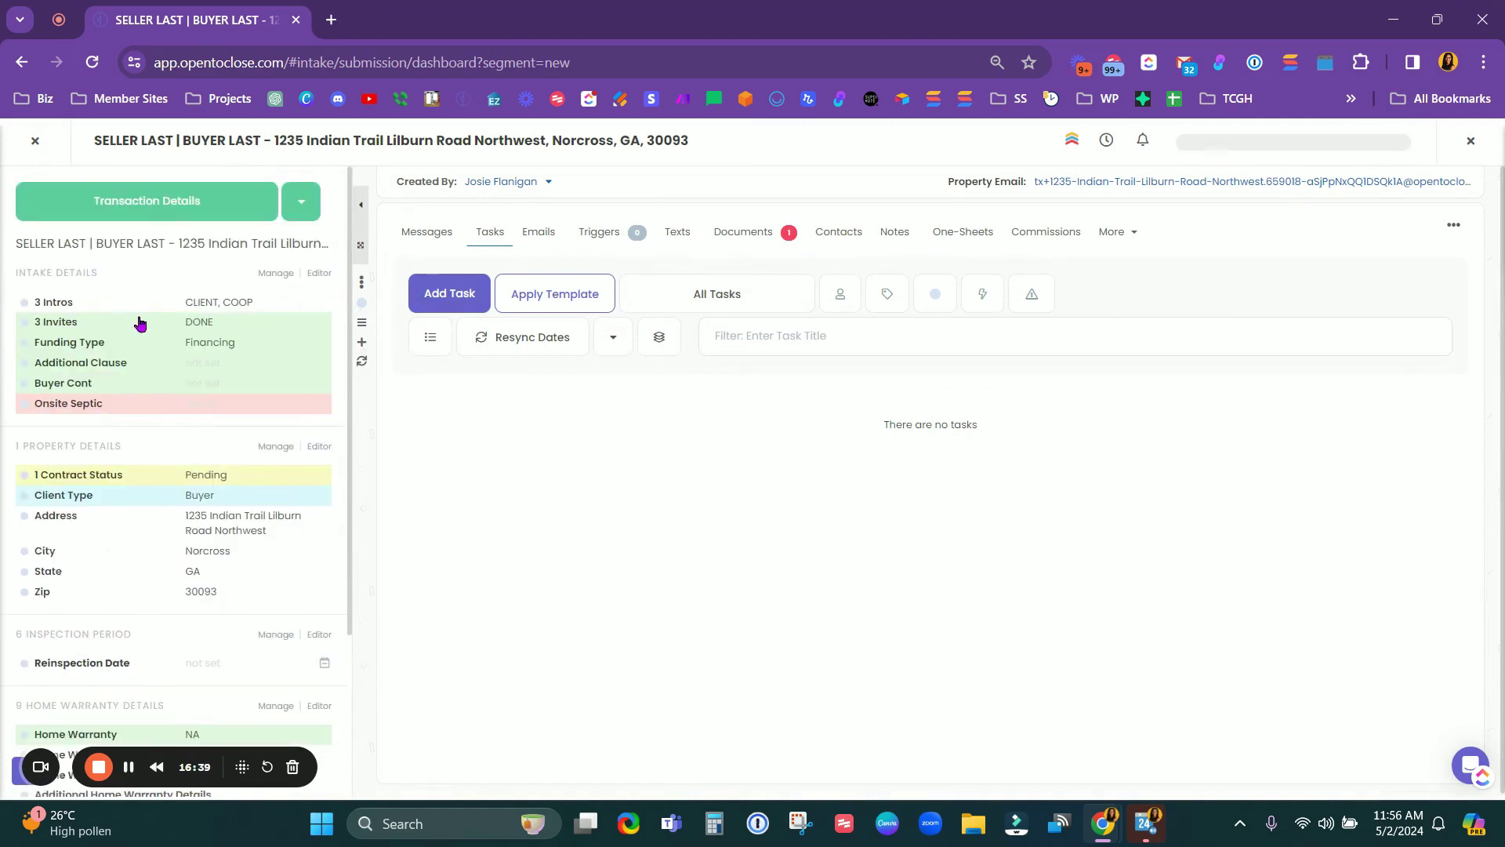
scroll(141, 325, down, 3)
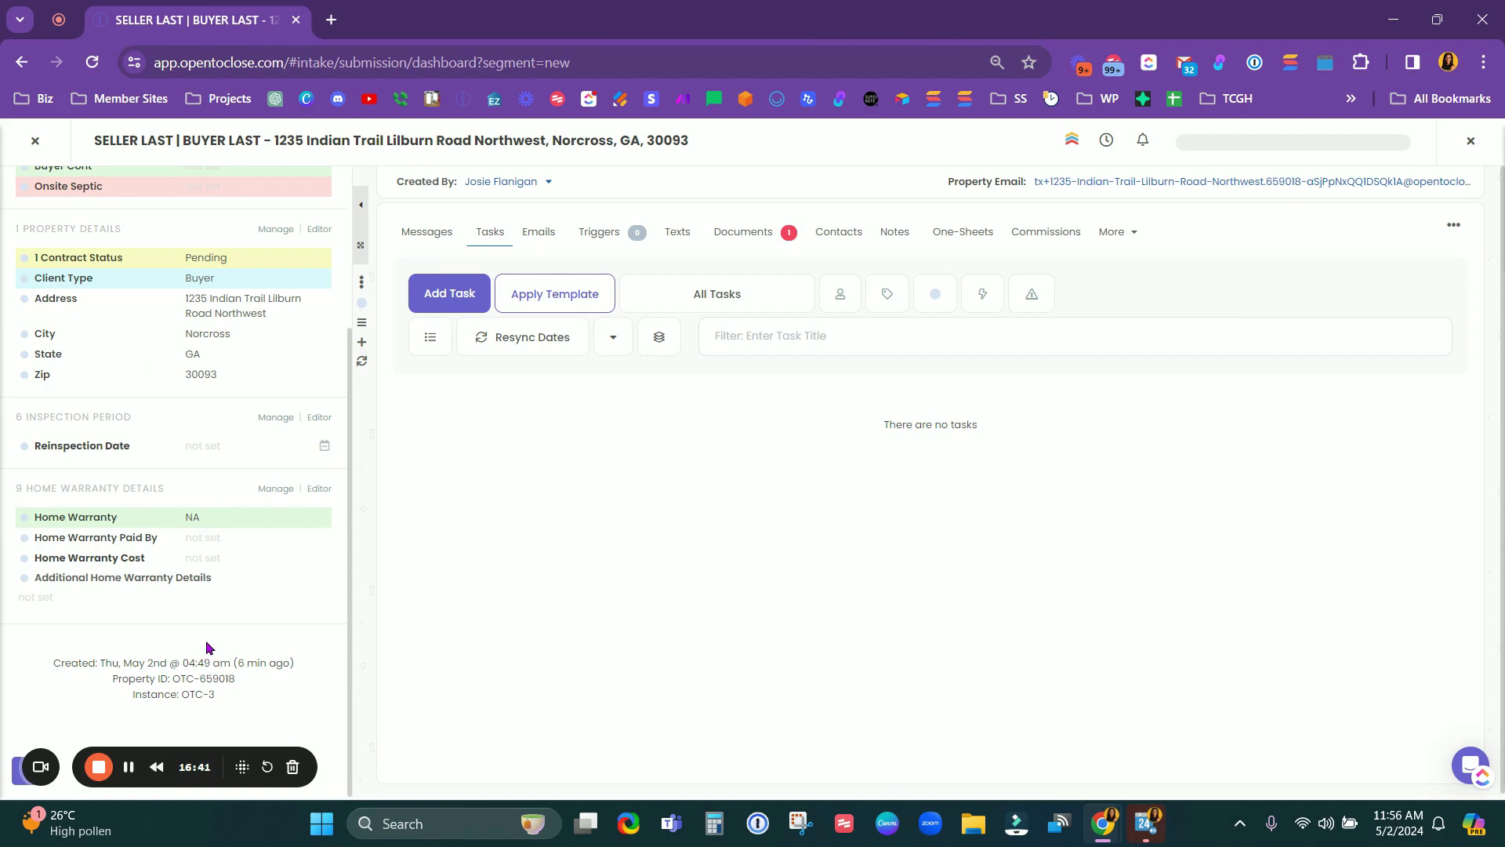
scroll(196, 514, up, 3)
scroll(202, 526, down, 3)
scroll(162, 544, up, 3)
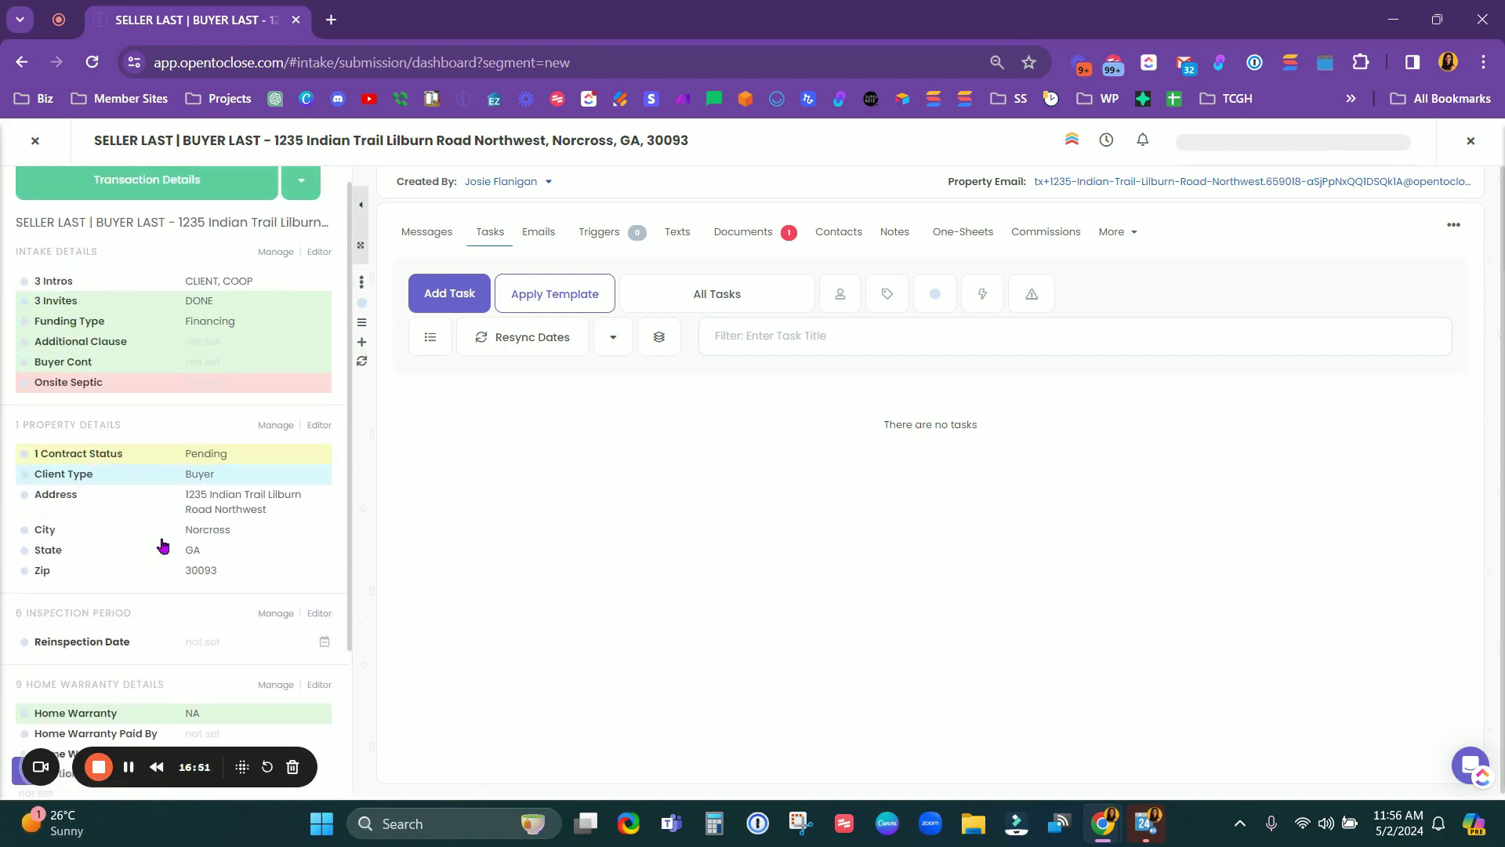
scroll(128, 547, down, 3)
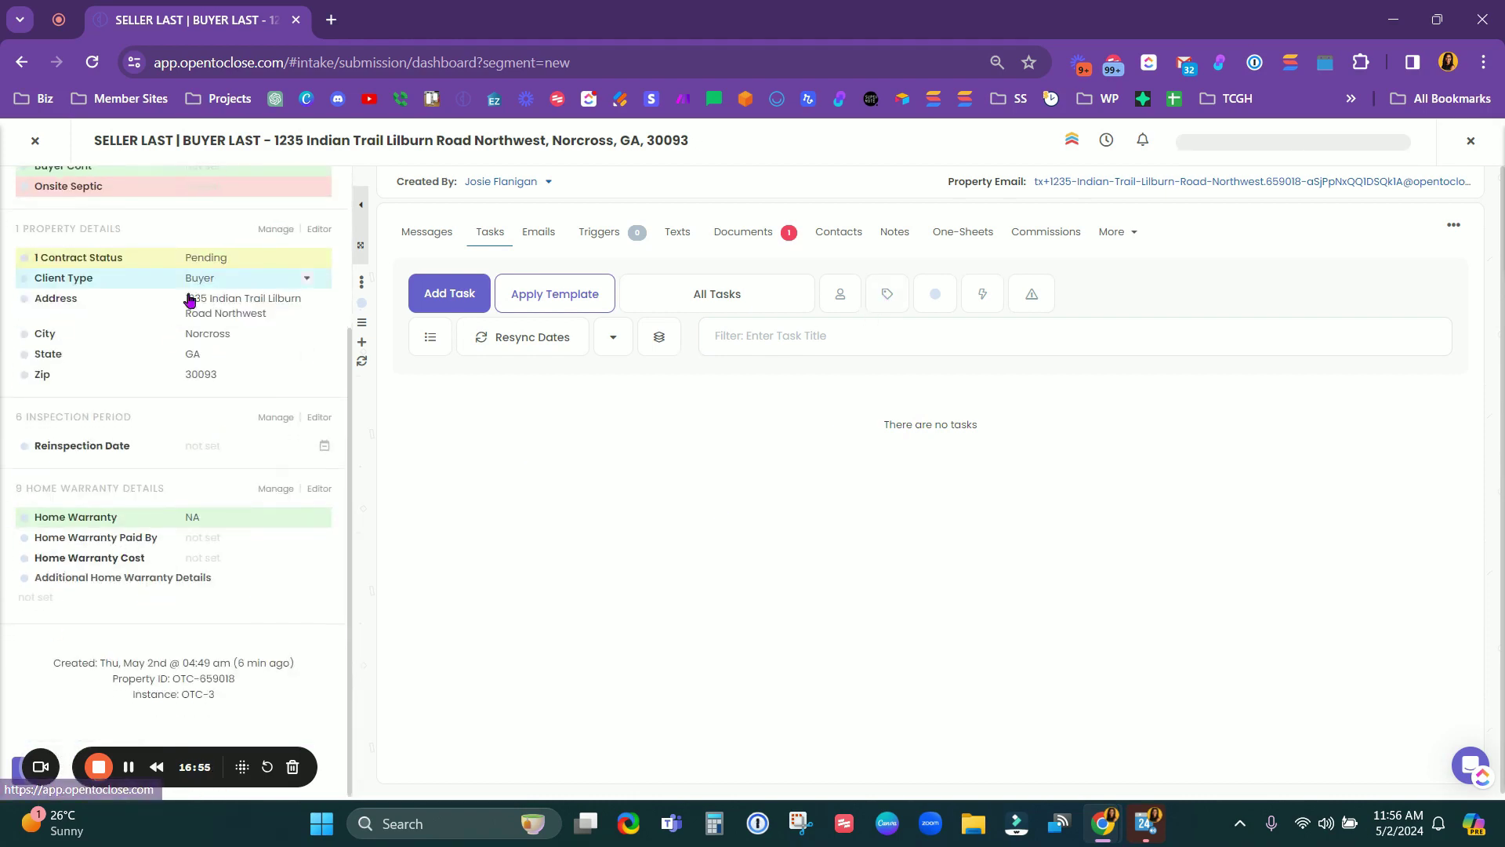
scroll(133, 374, up, 3)
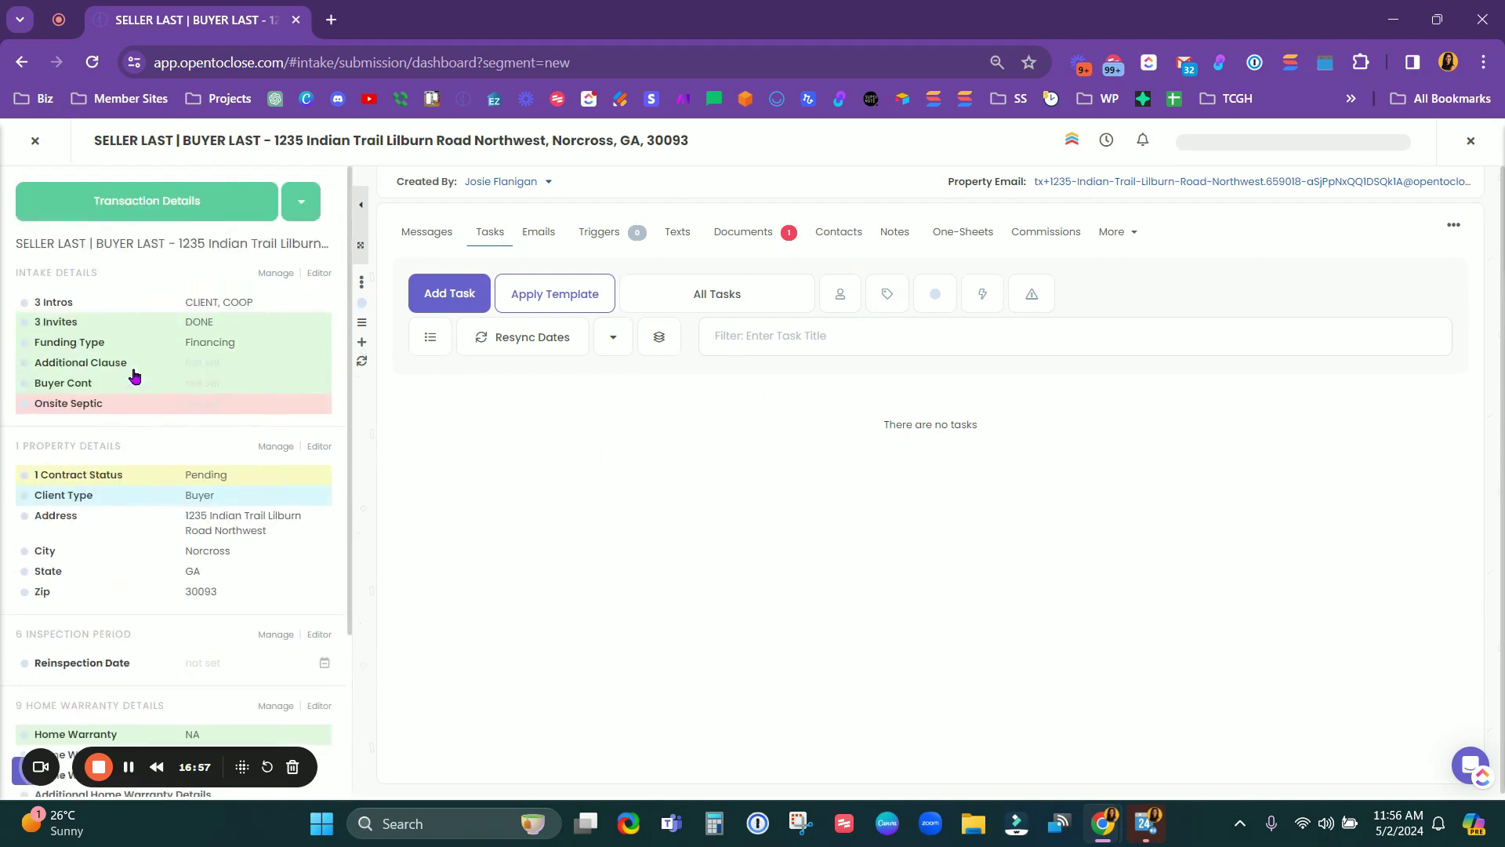
scroll(131, 517, down, 3)
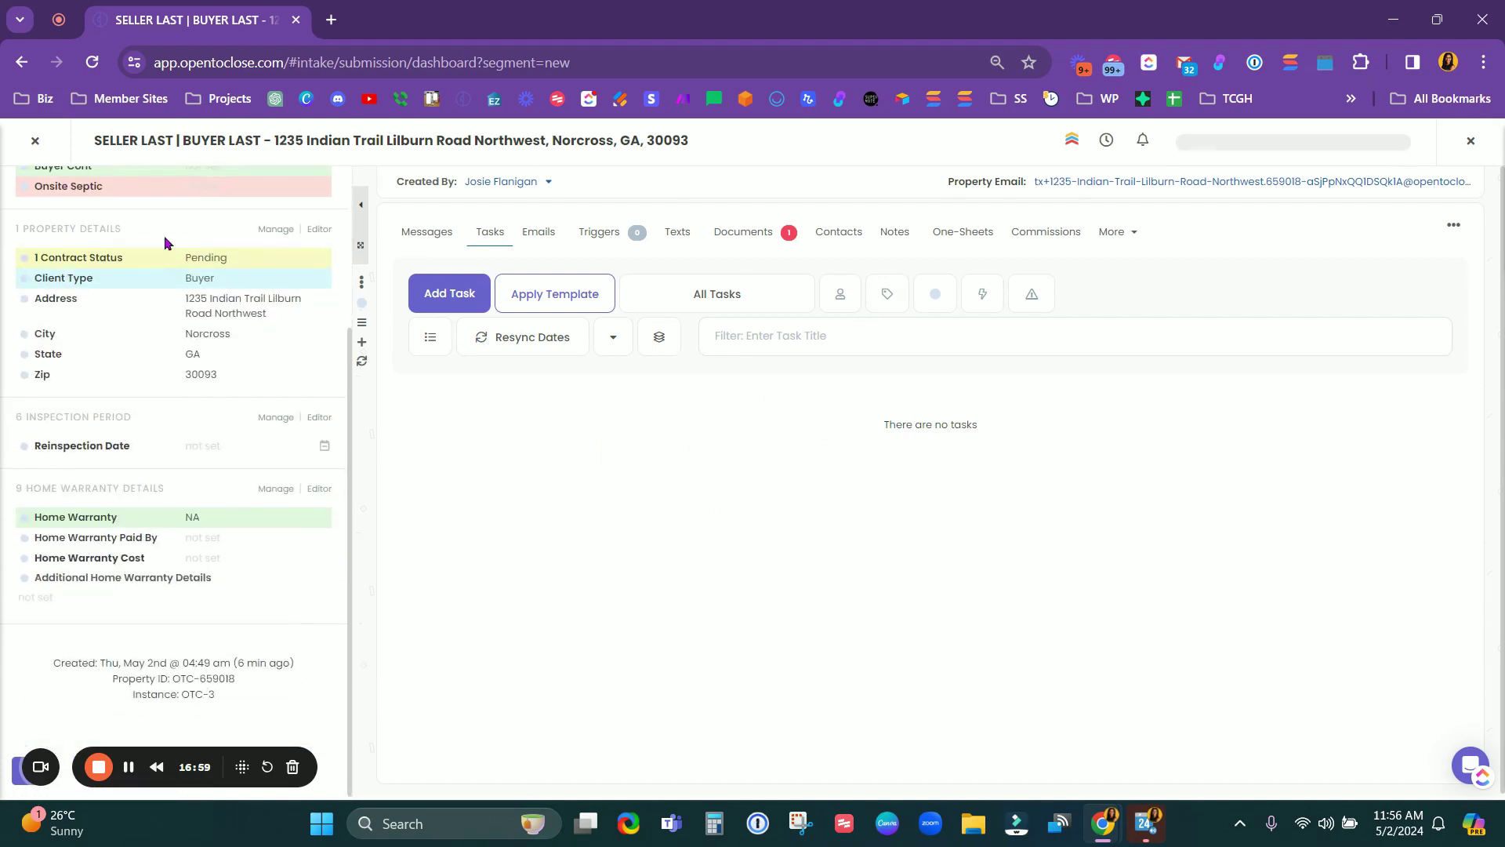
scroll(178, 585, up, 3)
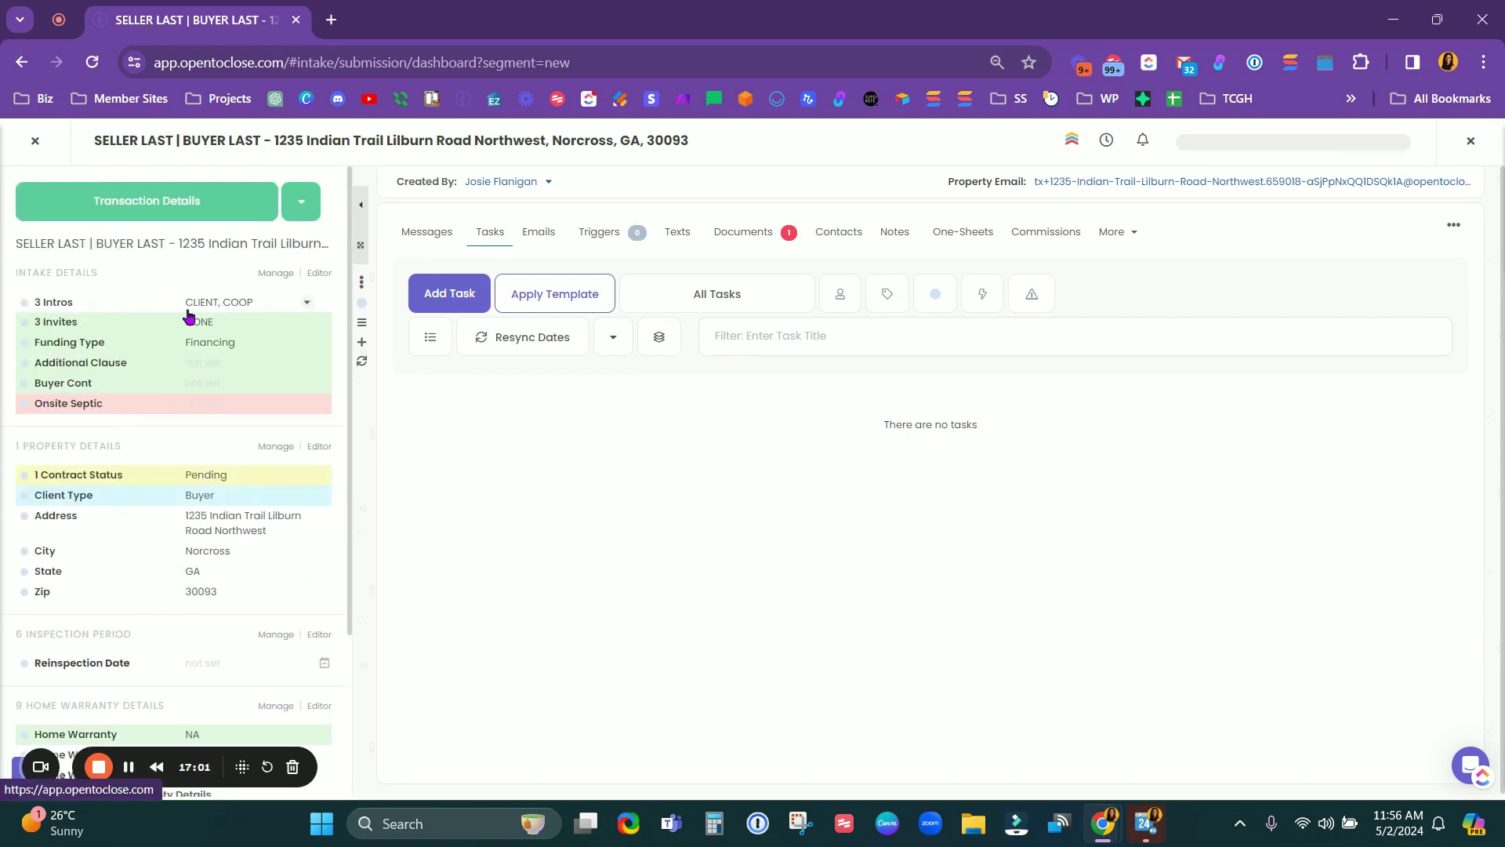
scroll(189, 511, down, 3)
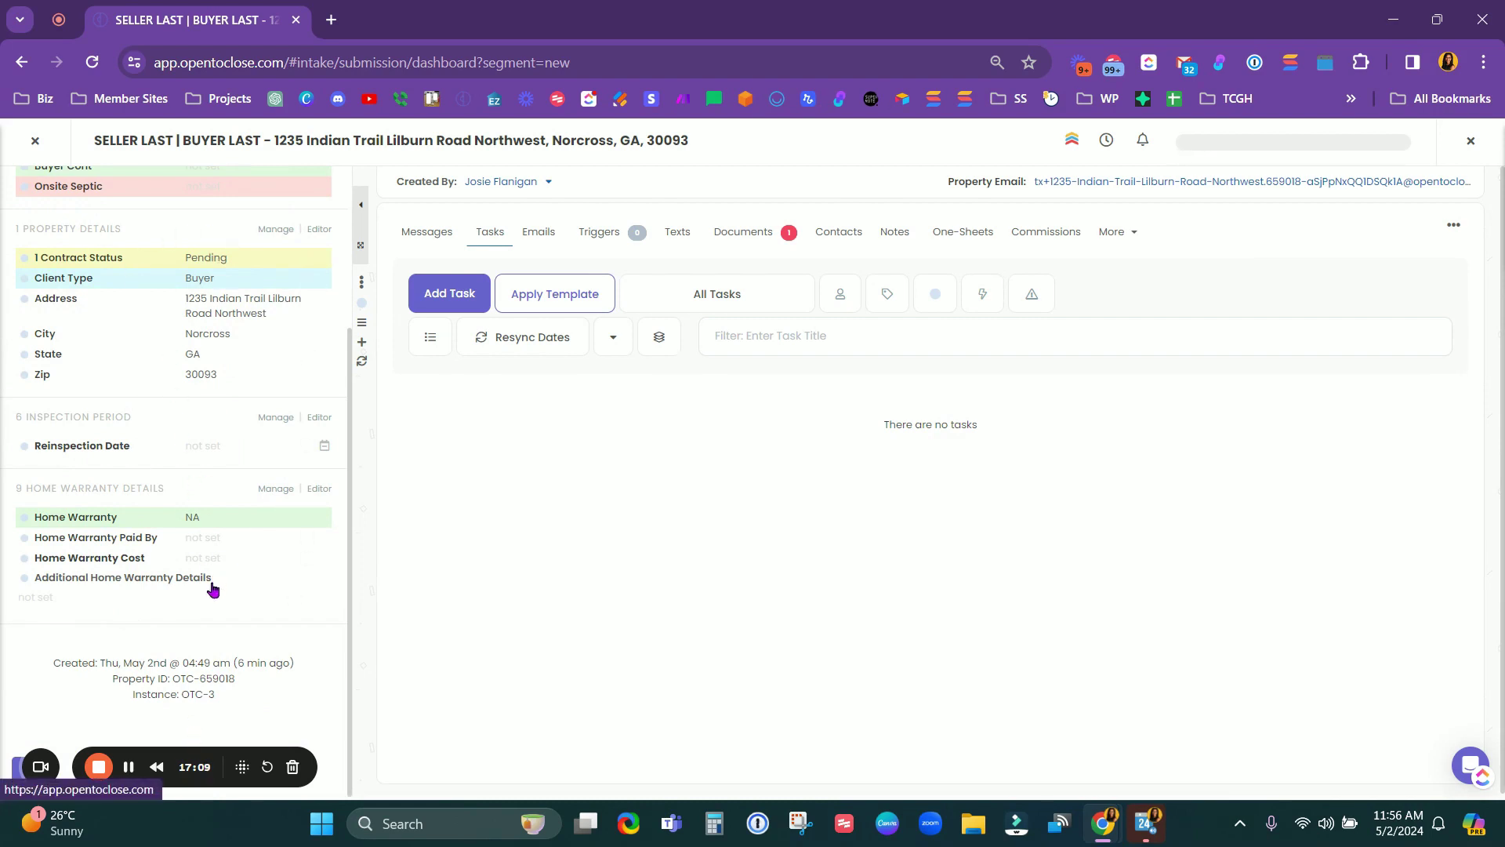
scroll(213, 458, up, 1)
scroll(214, 462, up, 3)
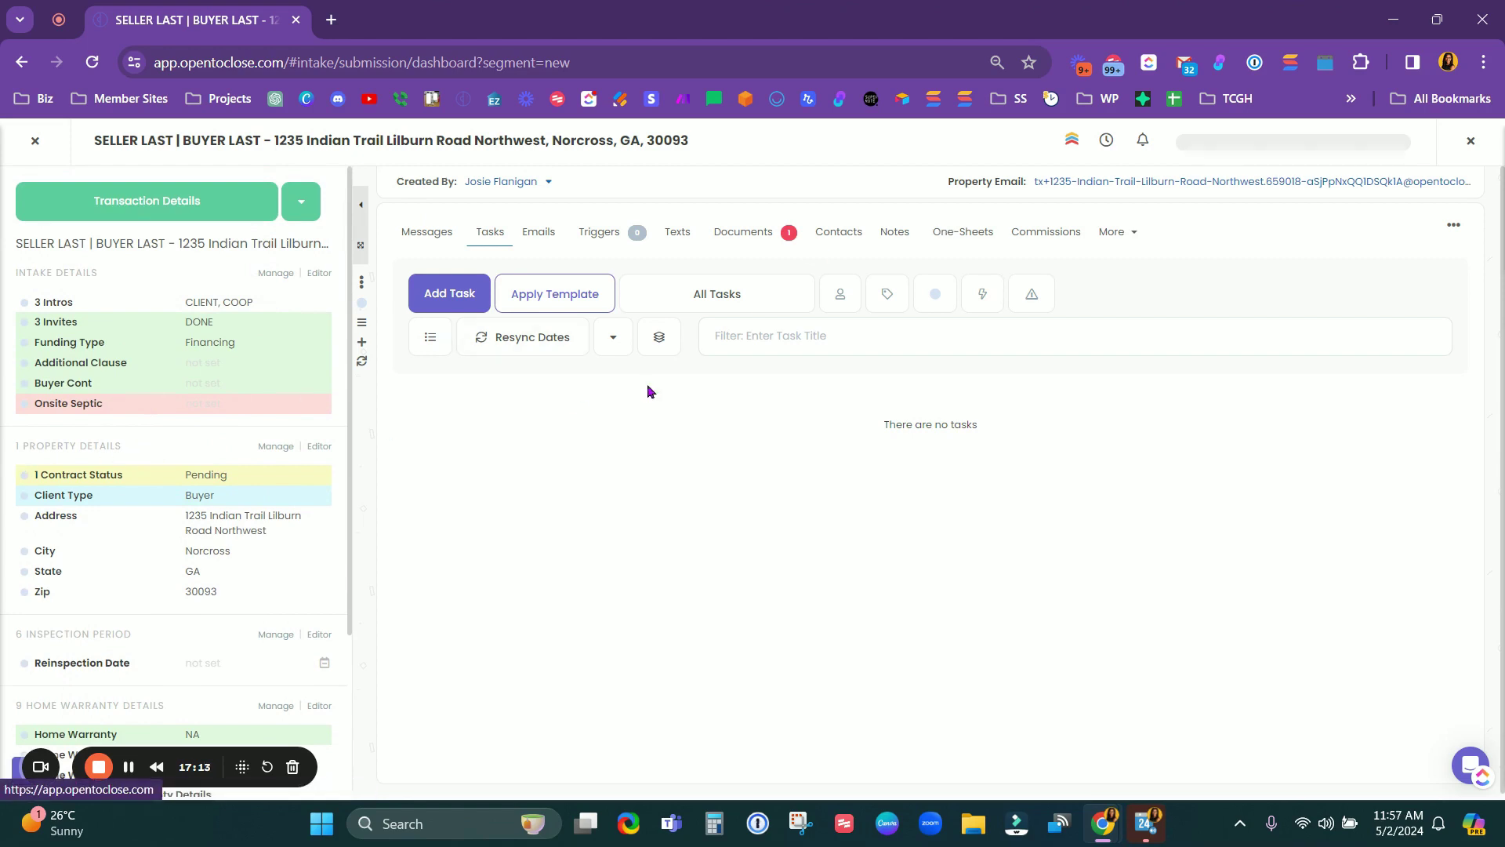
click(77, 274)
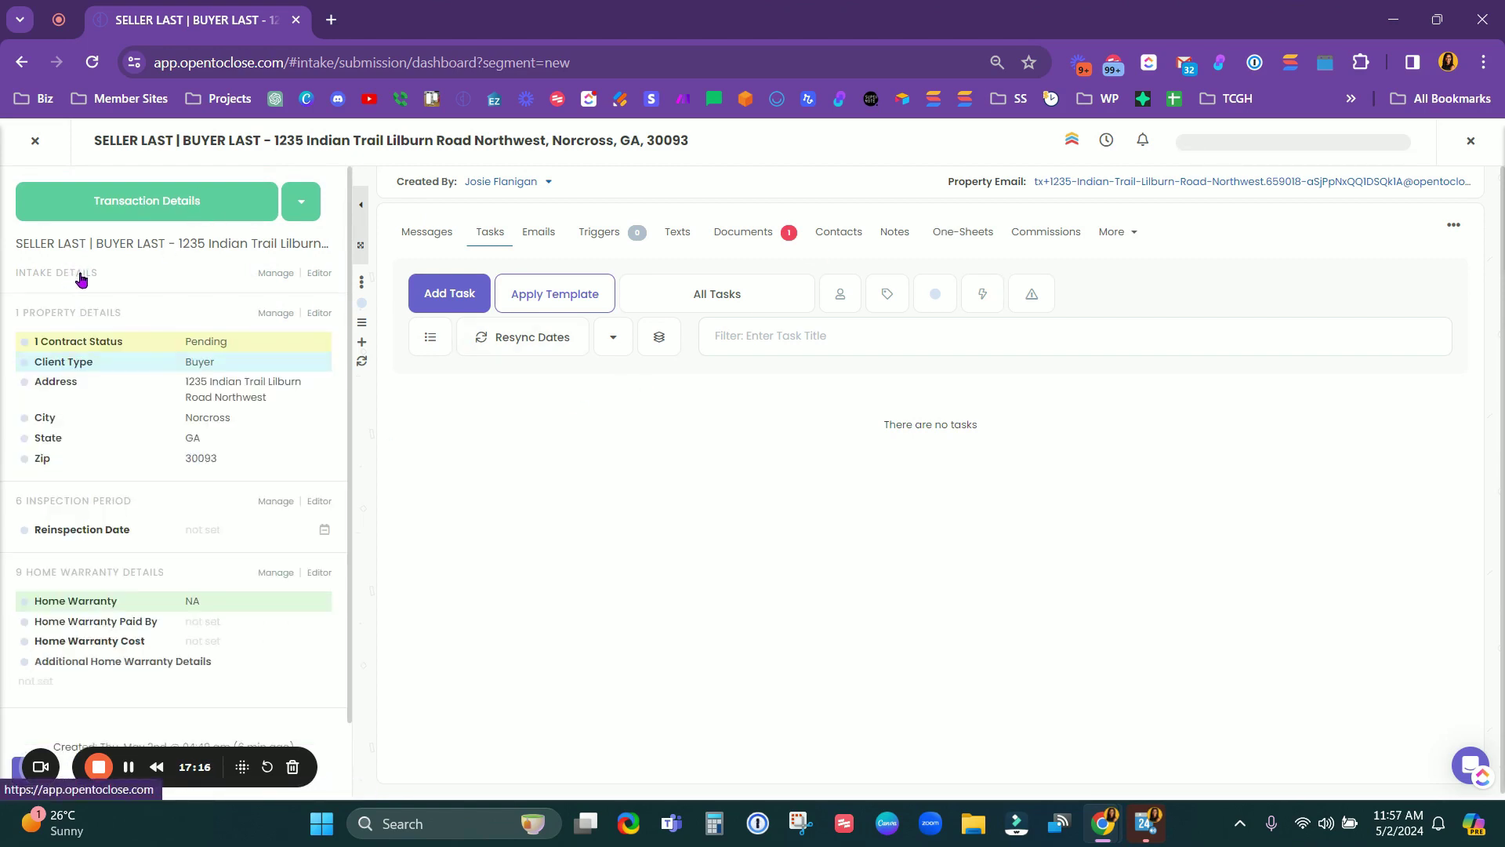
click(73, 320)
click(110, 354)
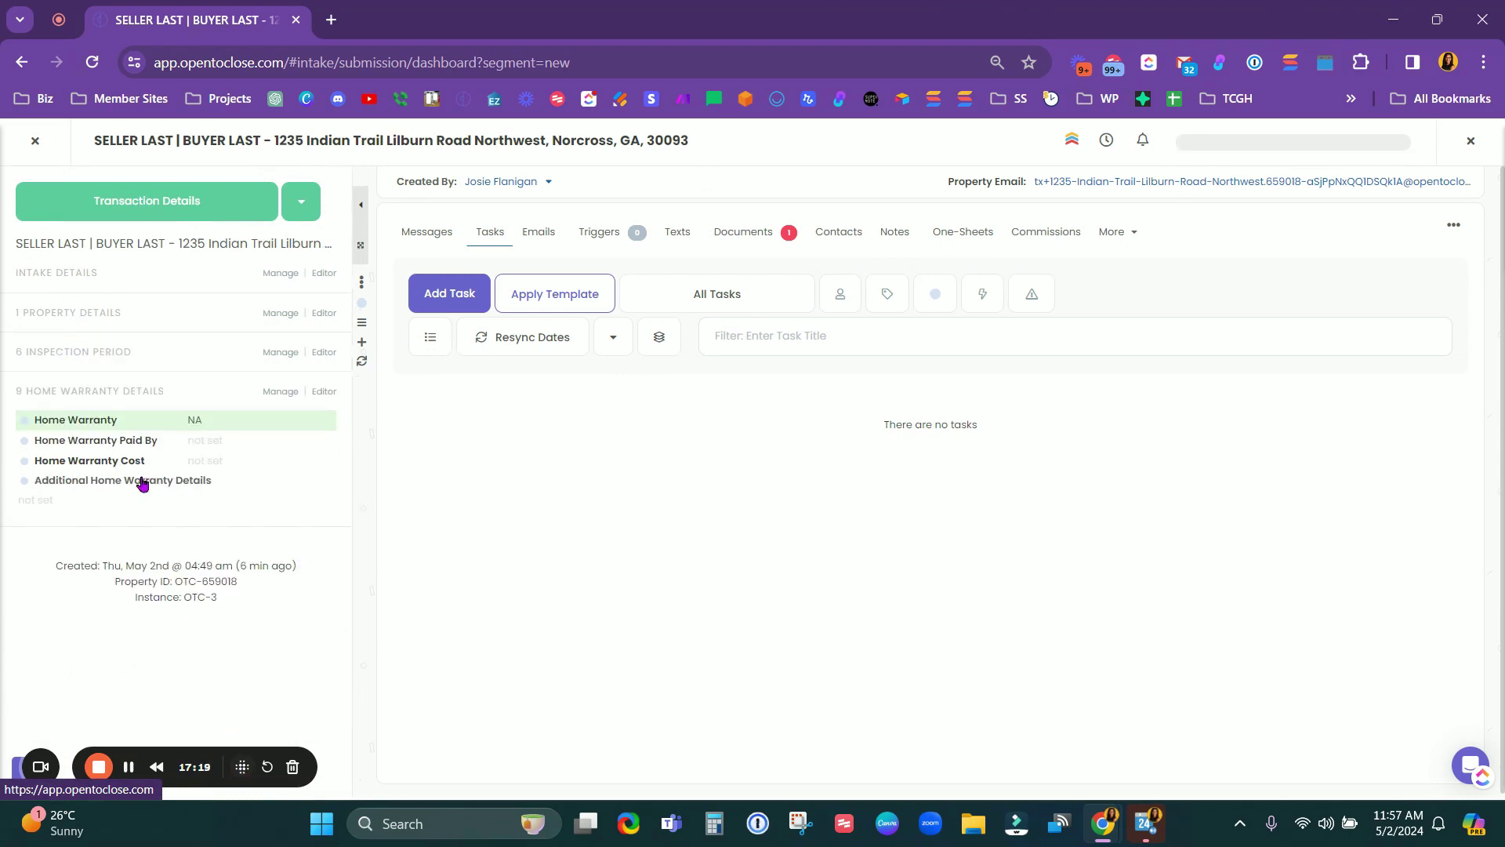
click(106, 392)
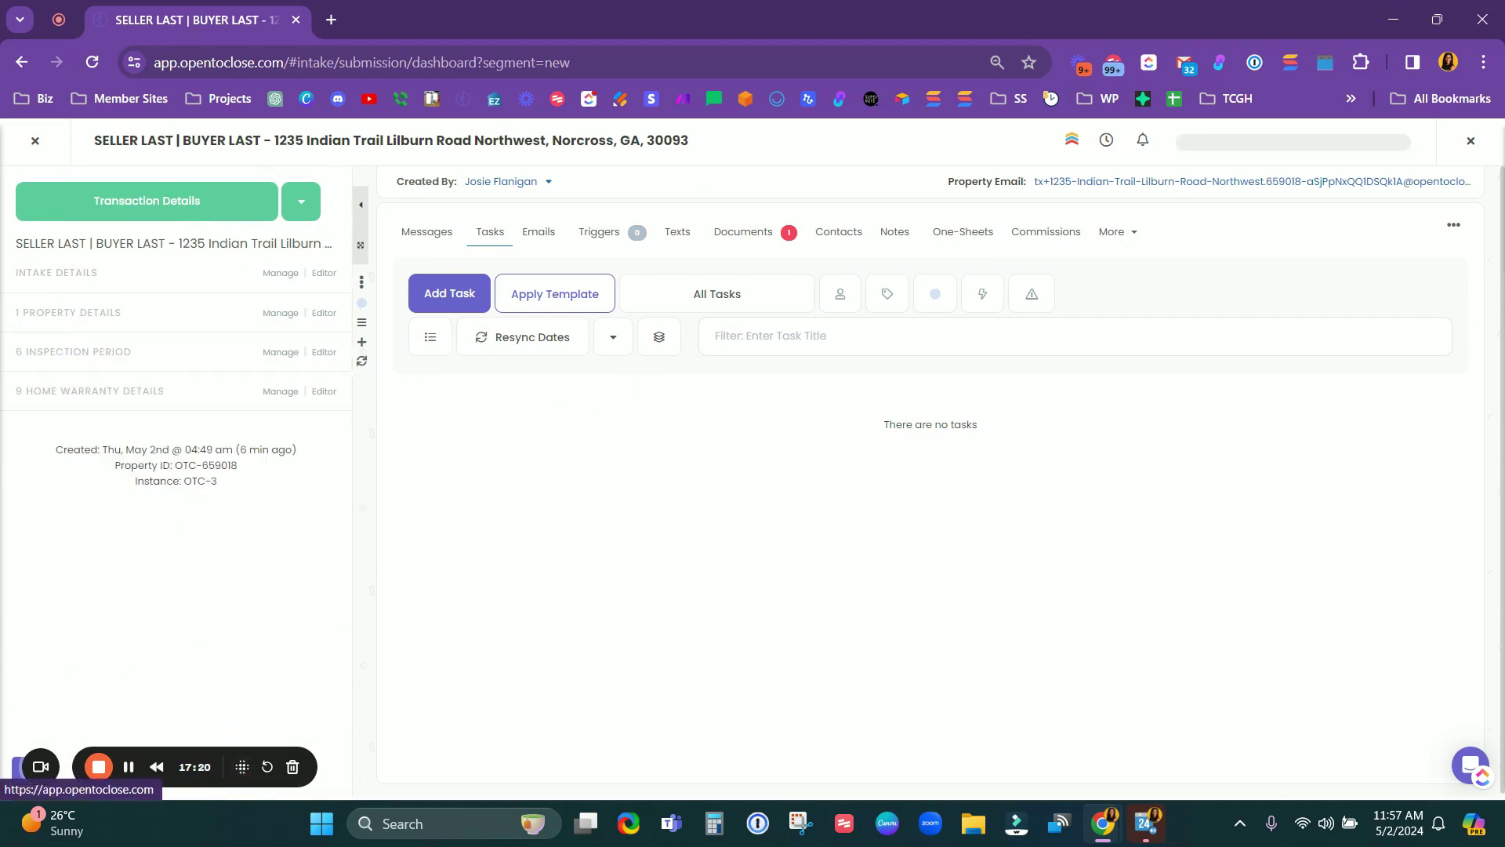
Step: Re-expand all sections, then collapse all except Property Details
click(111, 392)
click(72, 353)
click(76, 317)
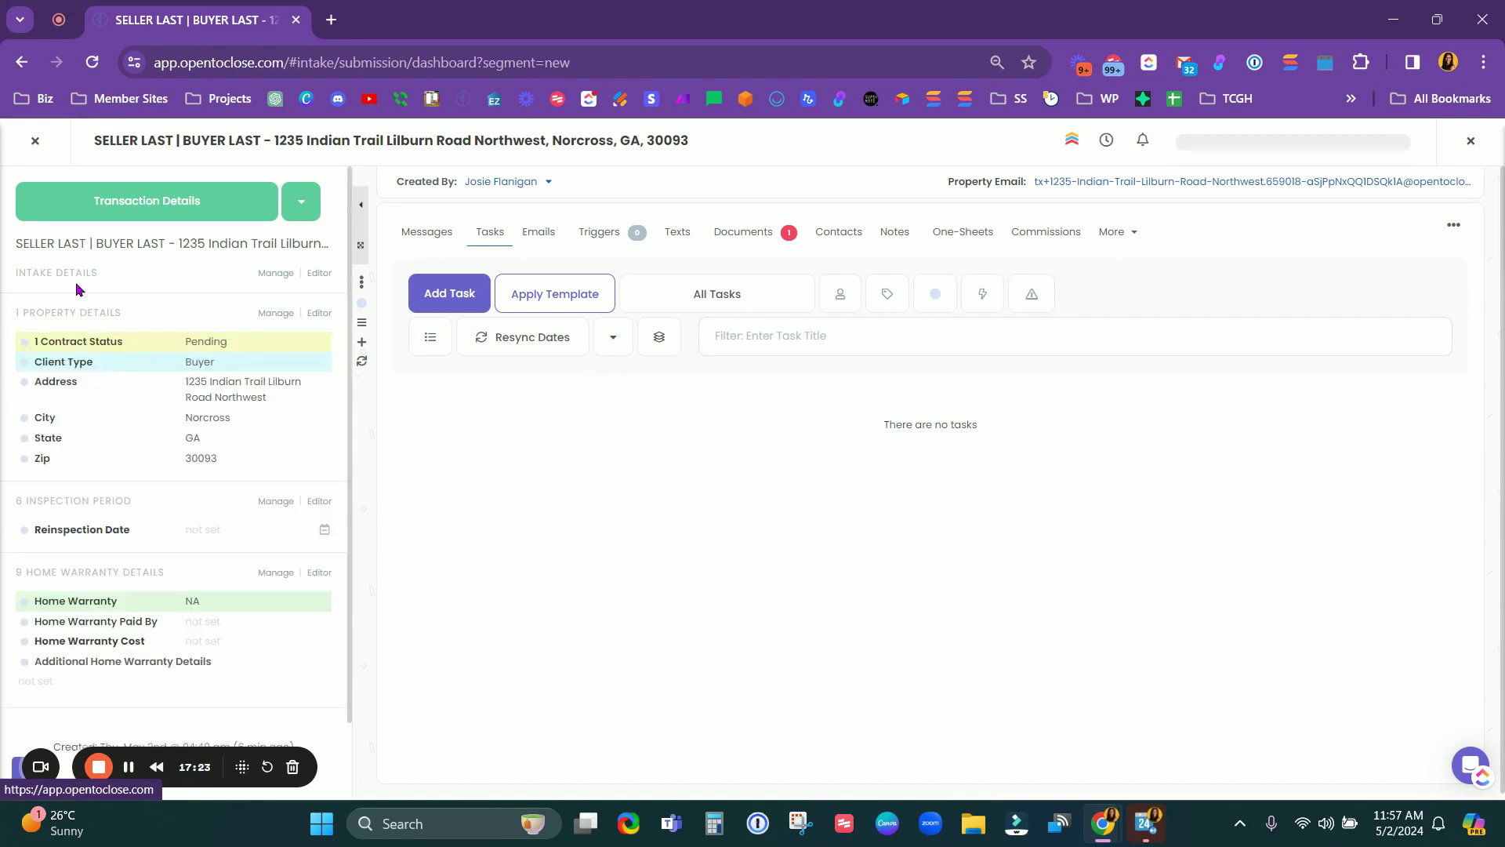
click(69, 274)
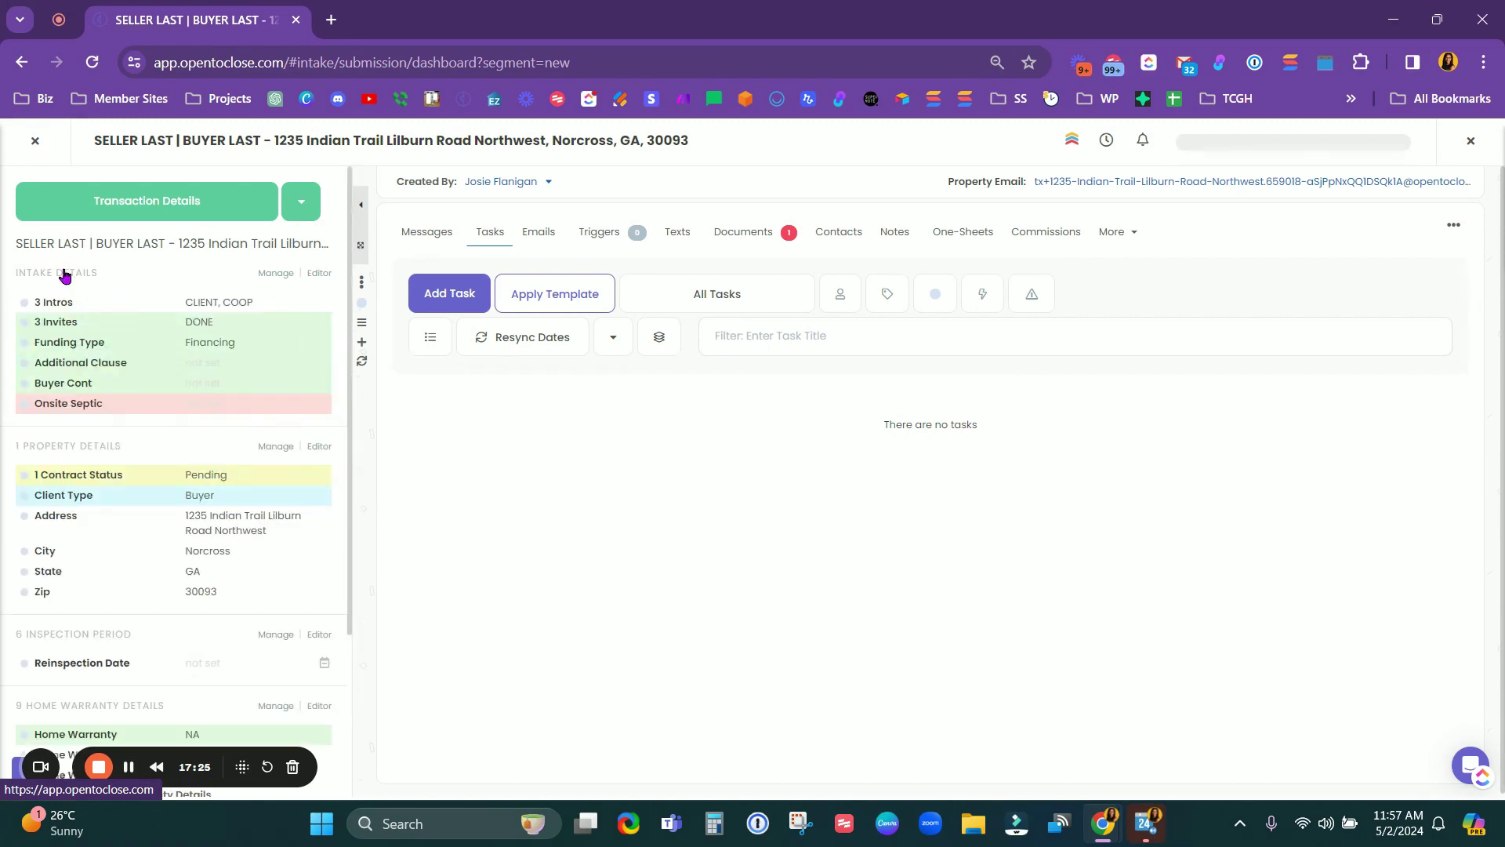
click(65, 274)
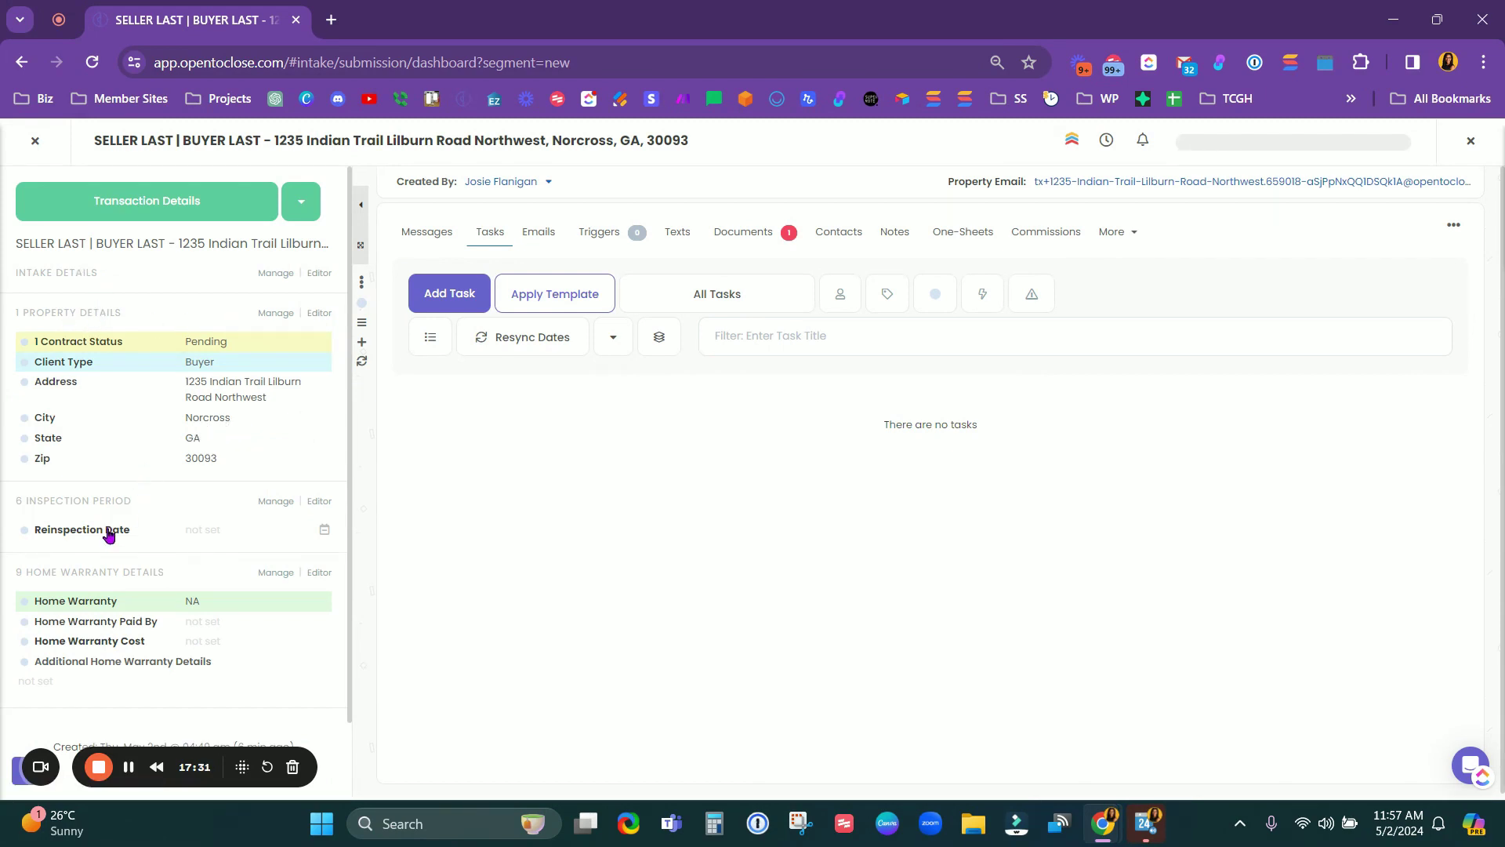
scroll(109, 534, down, 1)
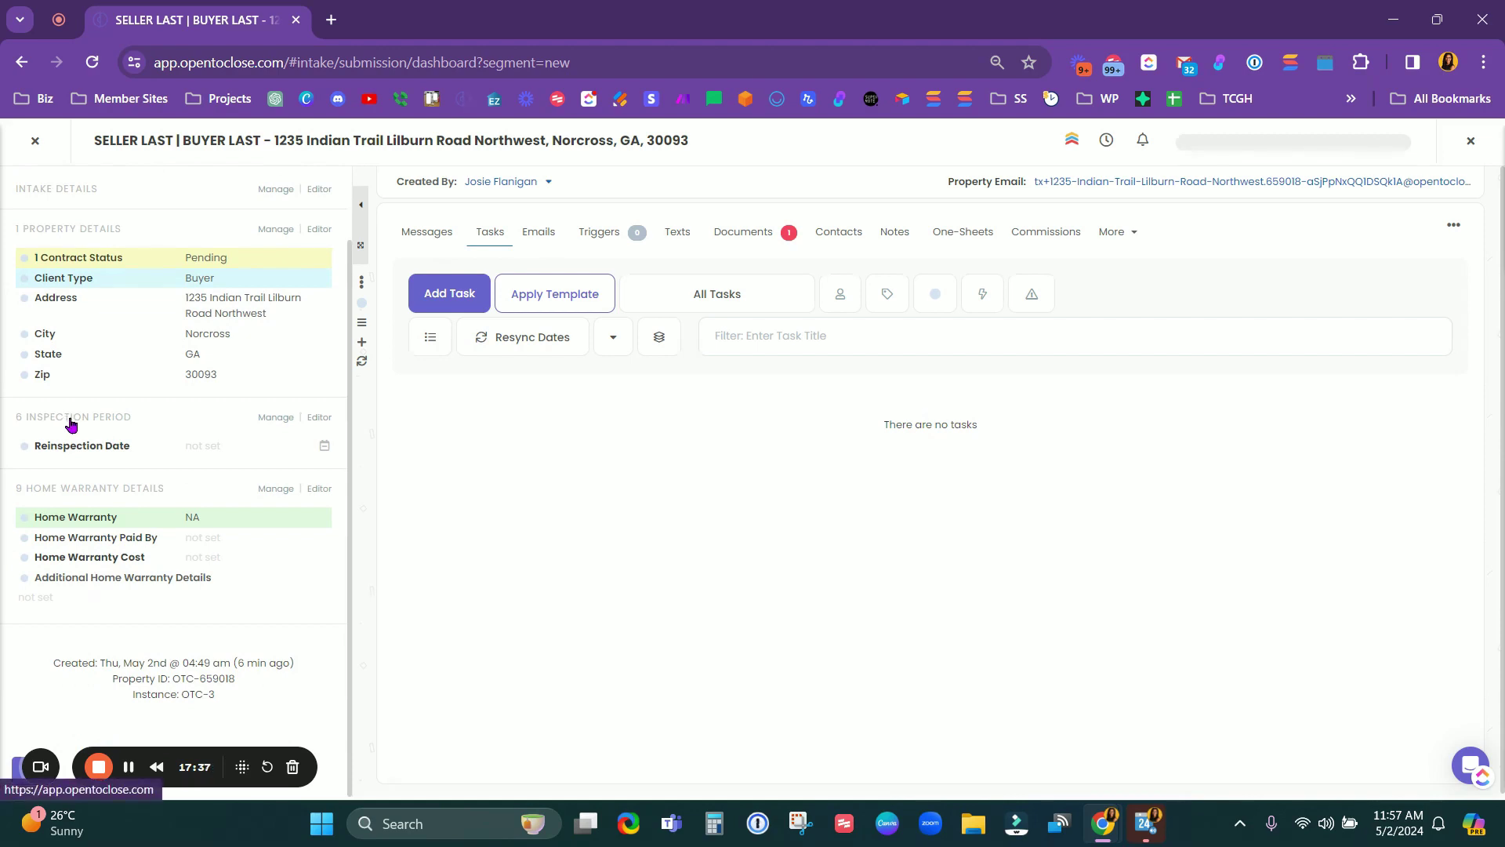
click(71, 424)
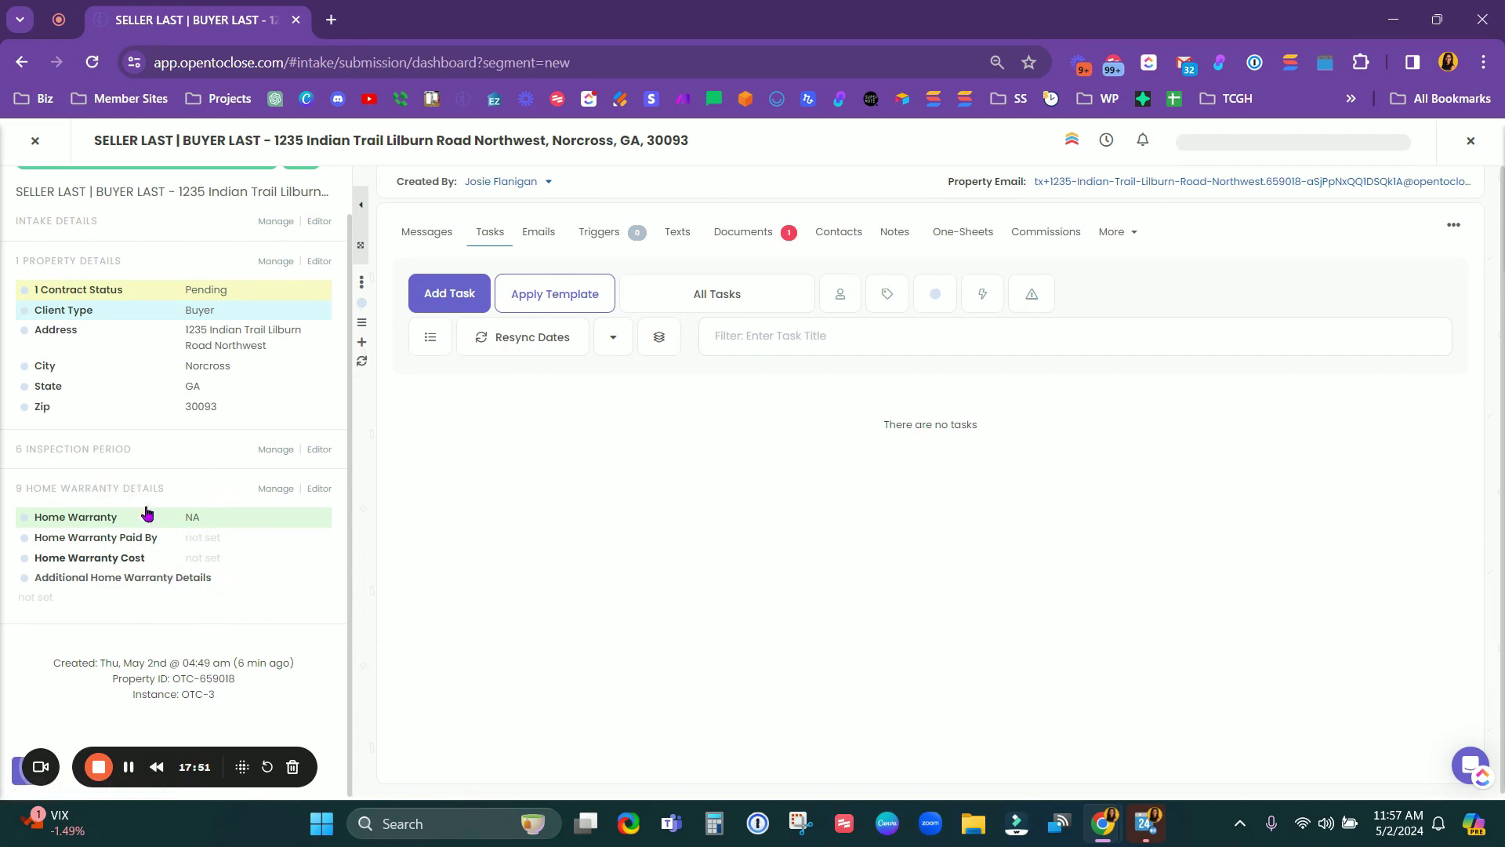
click(84, 492)
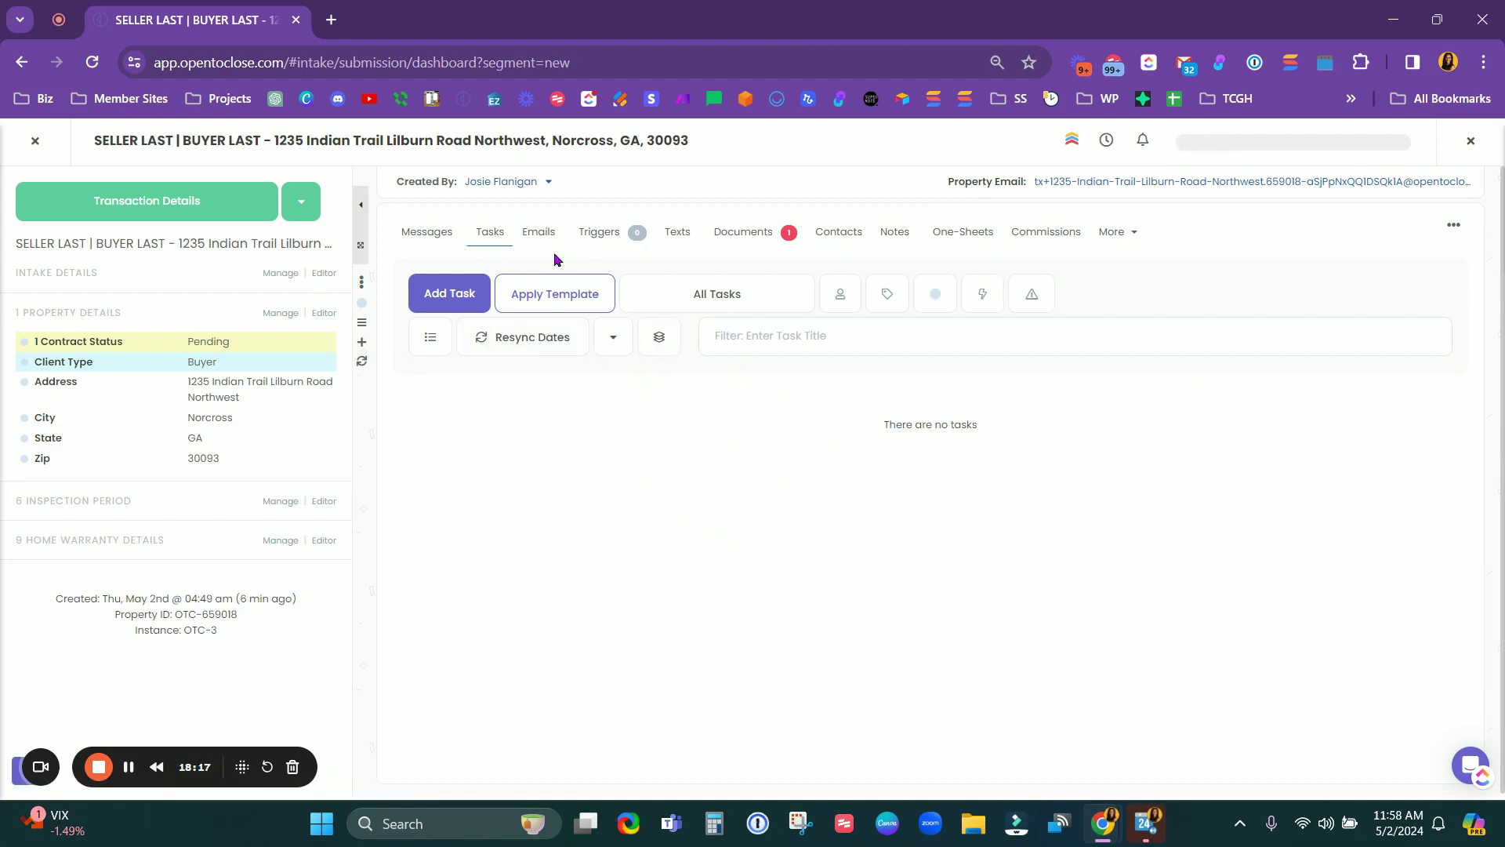
Step: Install the *AZ S Task Template's tasks, starting with Create an Invoice (OPS)
click(492, 234)
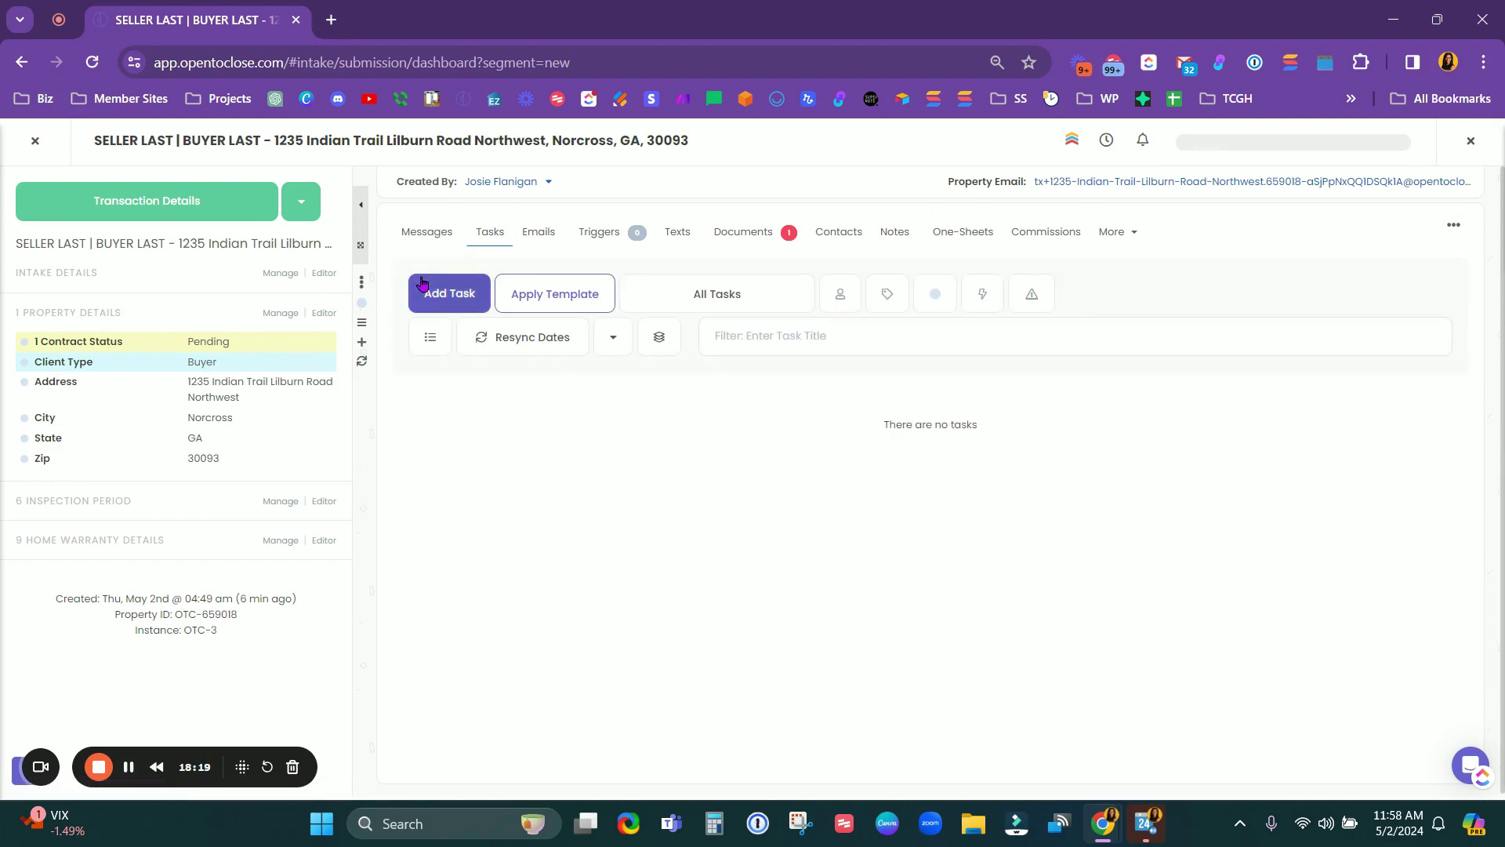
click(571, 294)
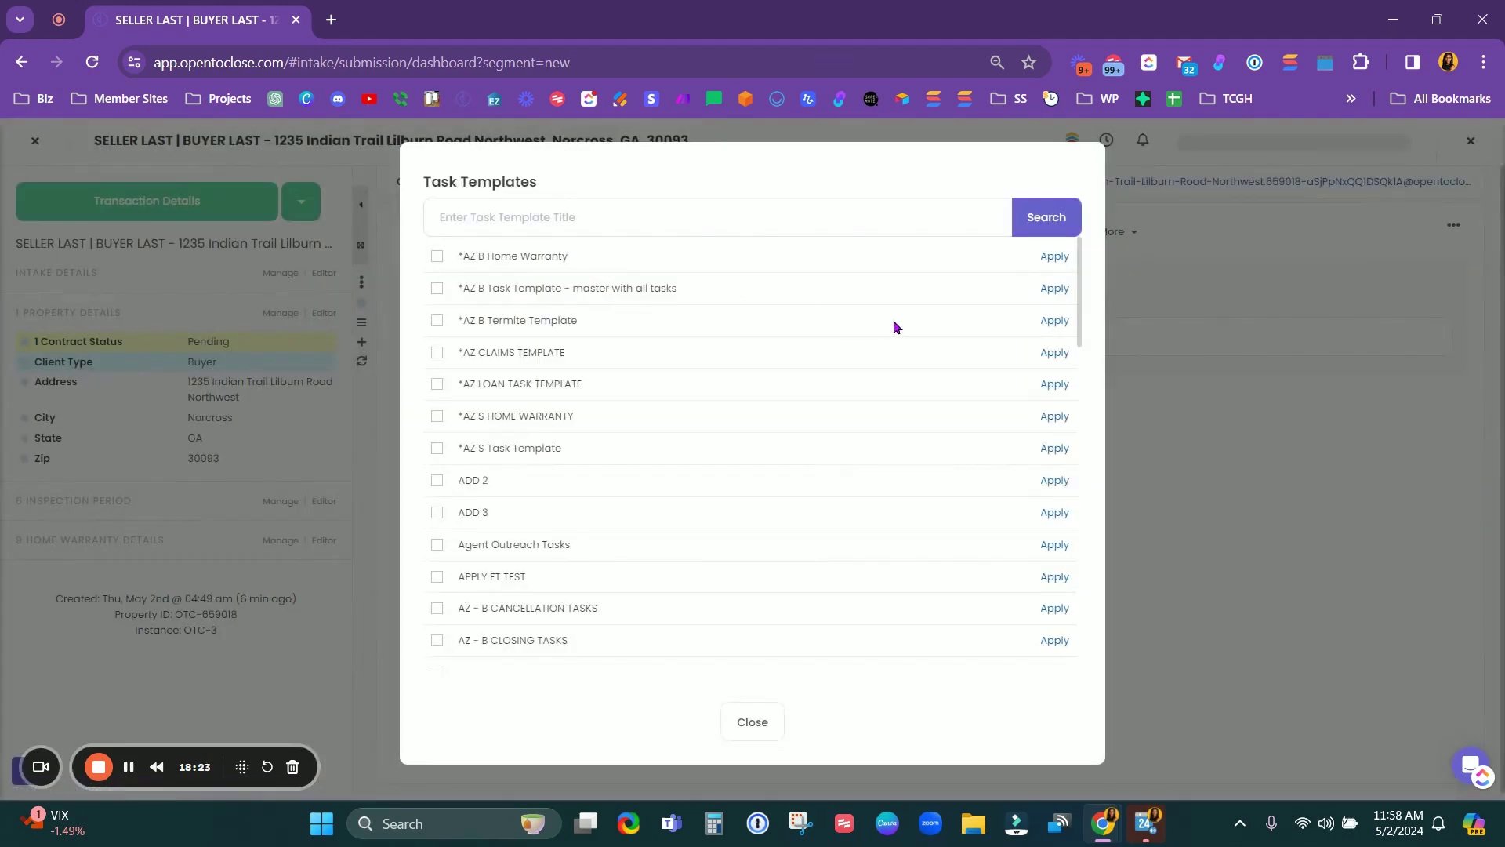
click(1055, 450)
click(784, 524)
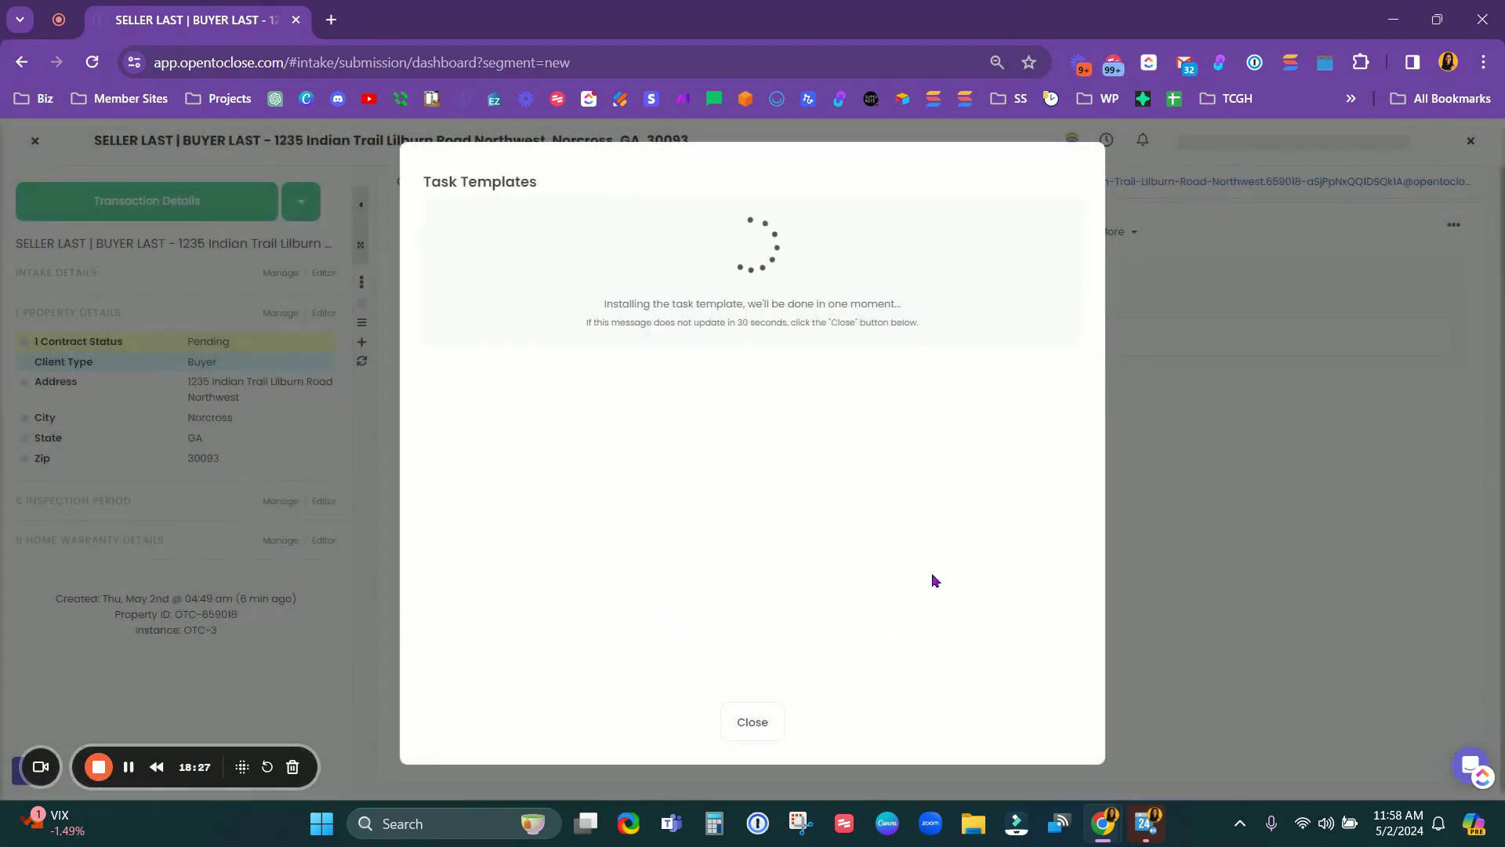
click(764, 717)
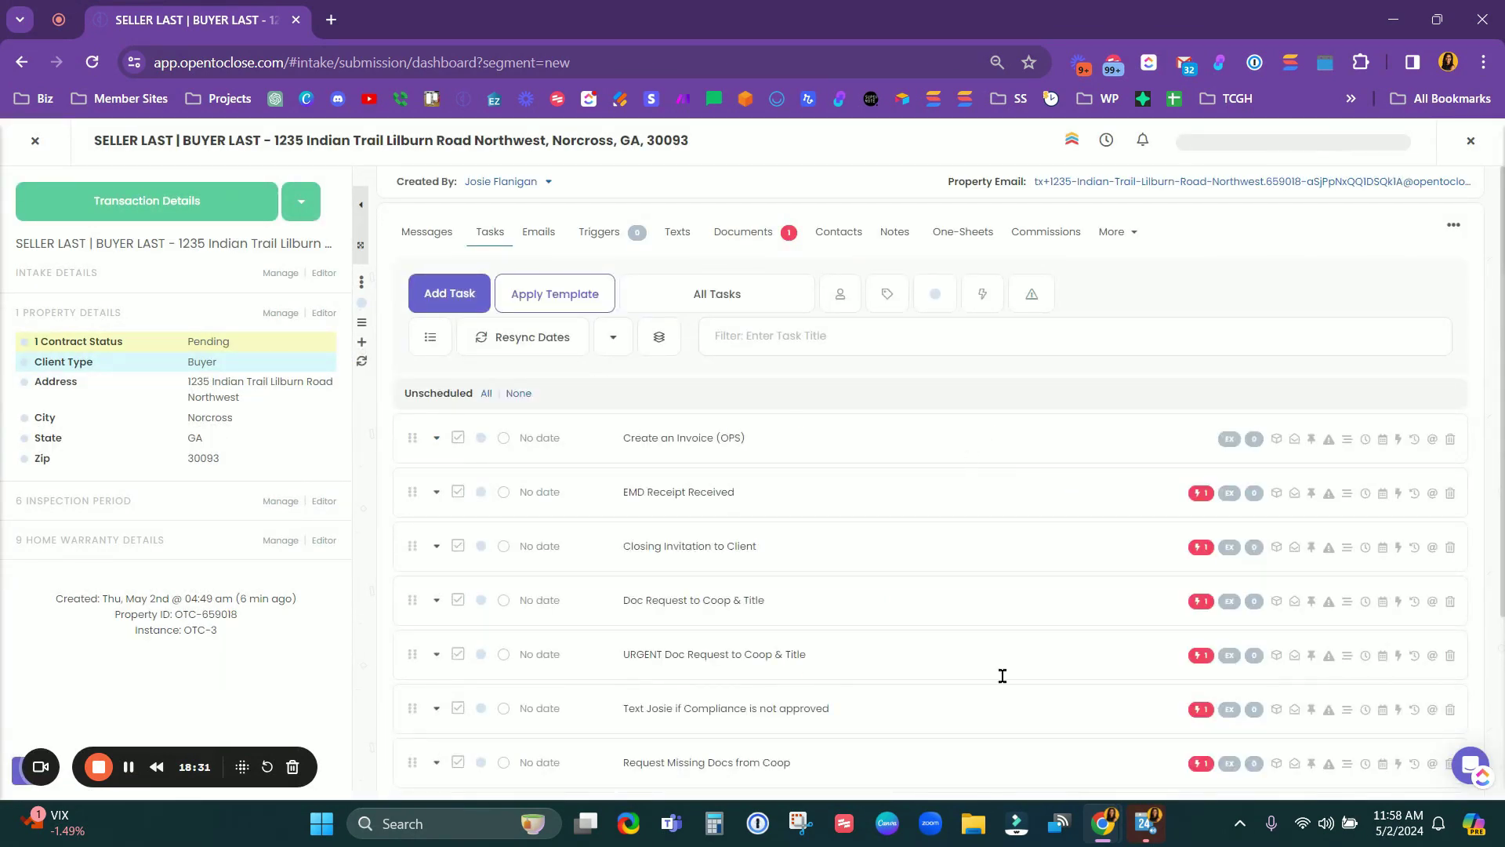
scroll(891, 619, down, 3)
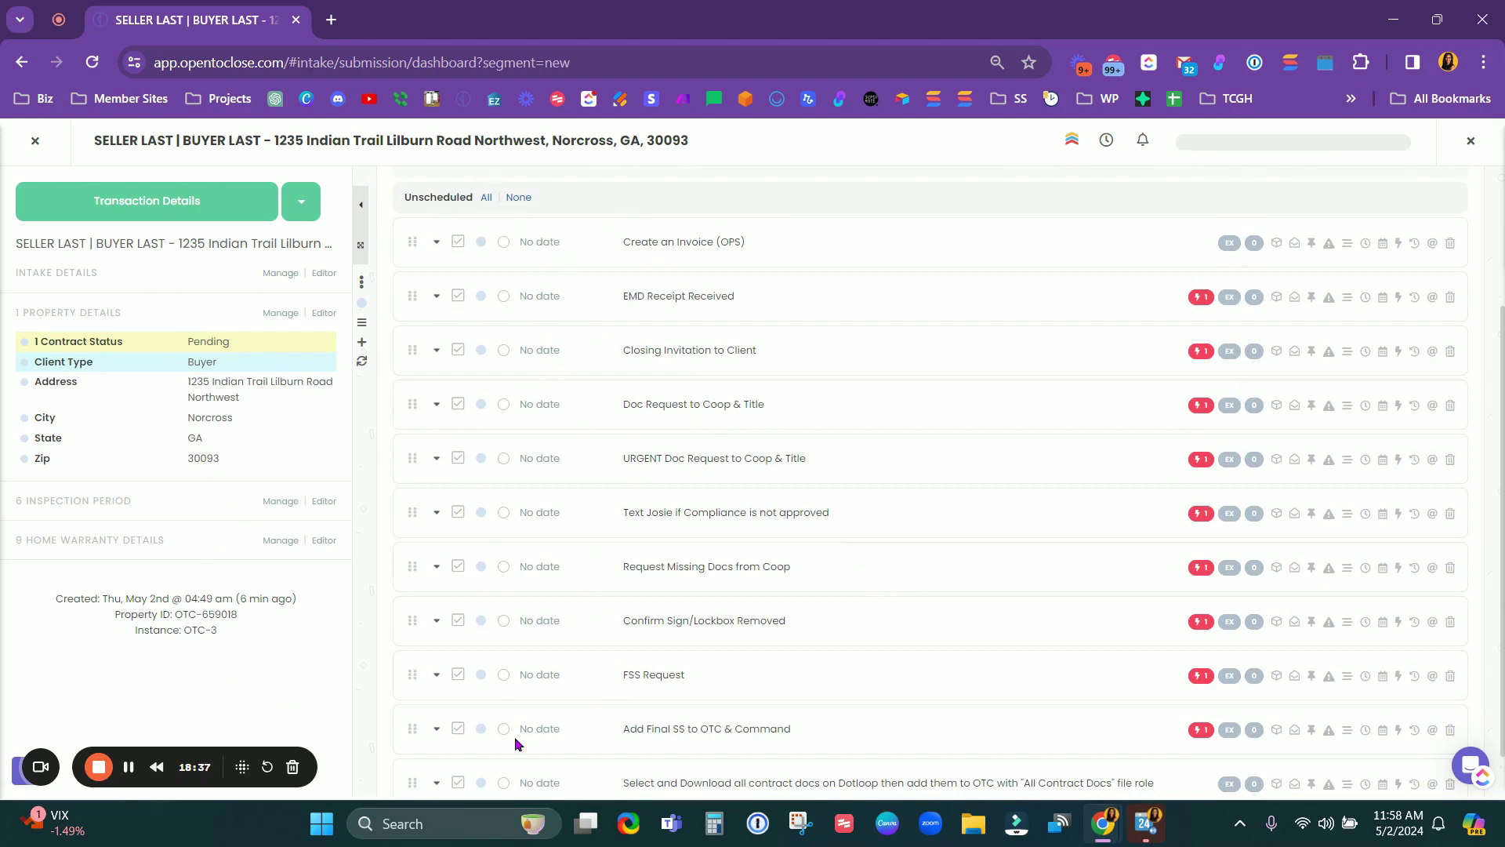
scroll(784, 549, up, 3)
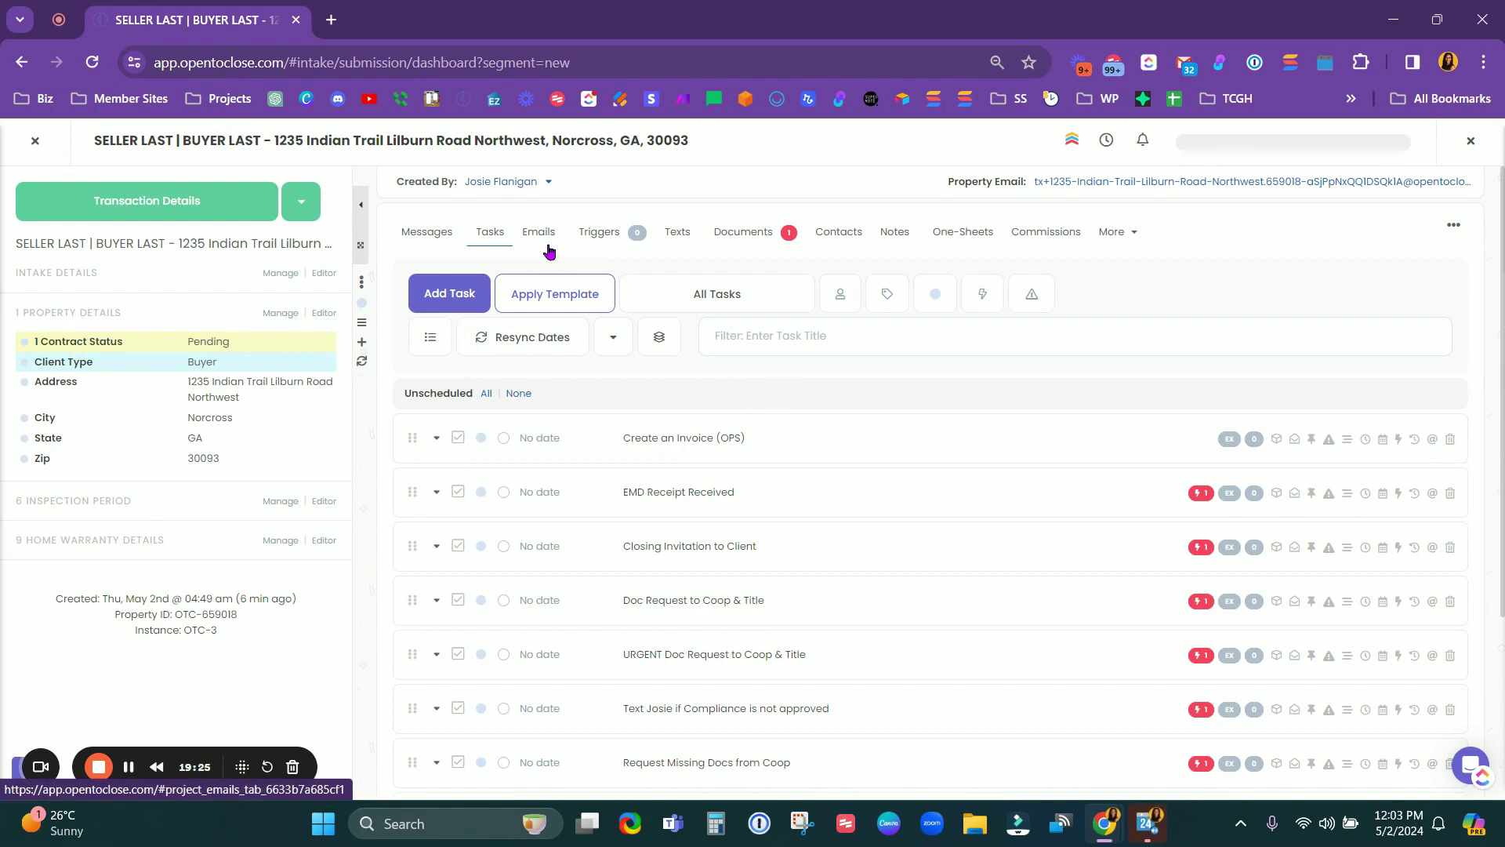
Step: Apply the first saved email template to a new email on the Indian Trail transaction
click(541, 242)
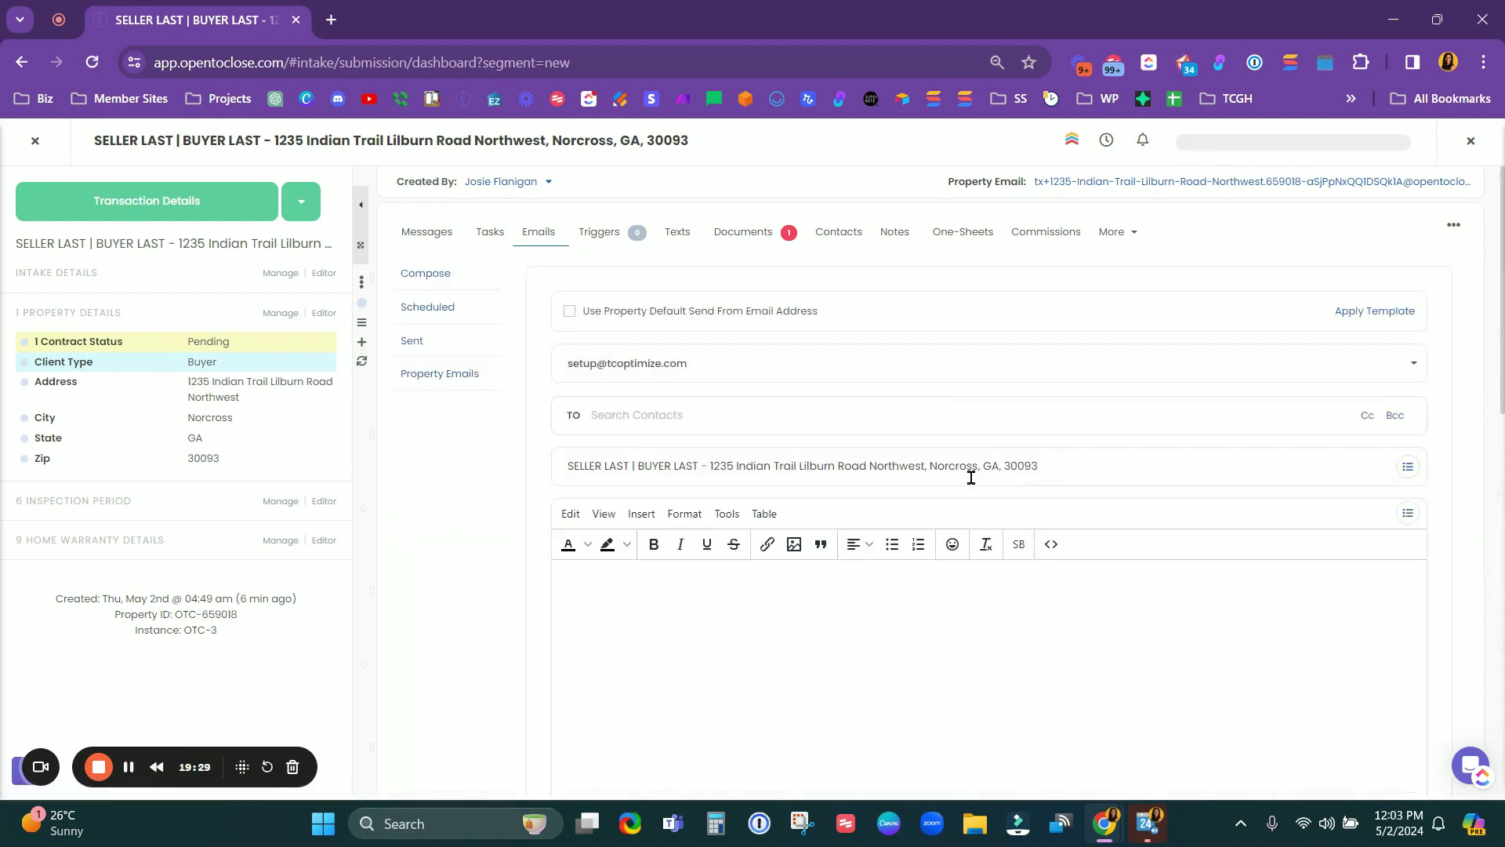
click(490, 235)
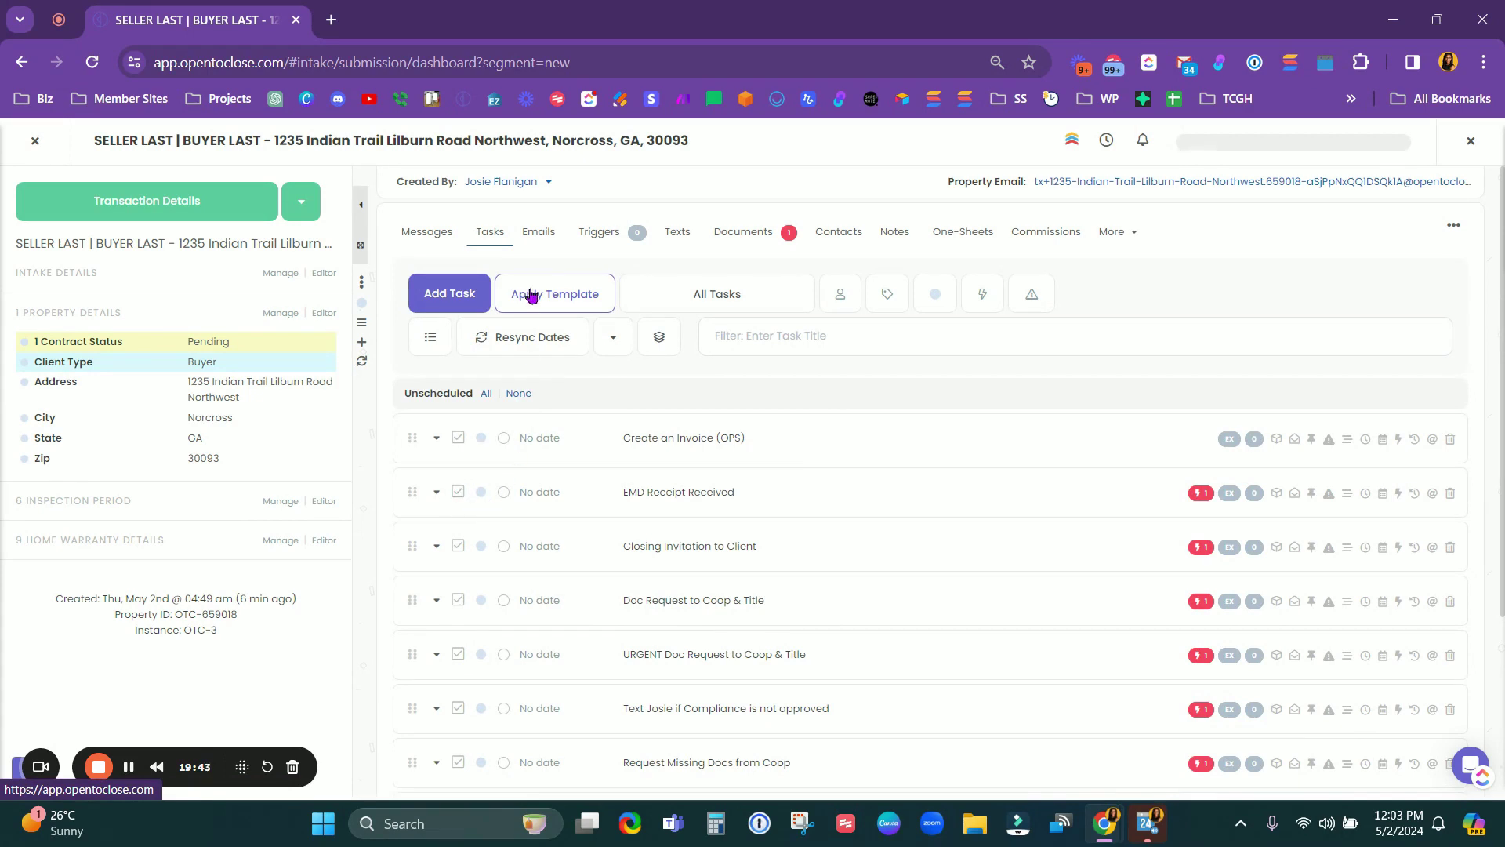
click(539, 233)
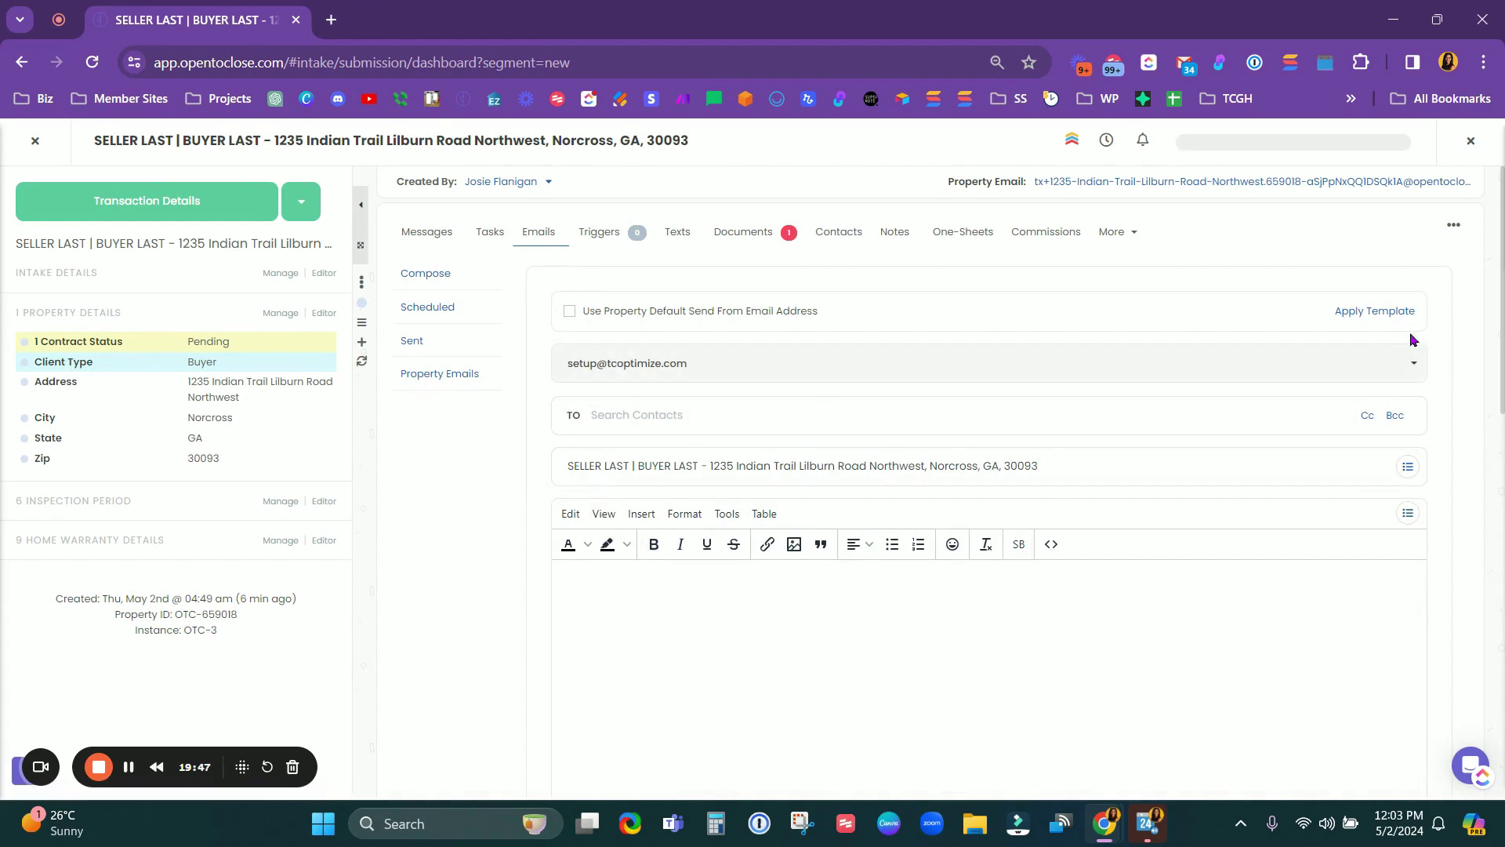
click(1379, 313)
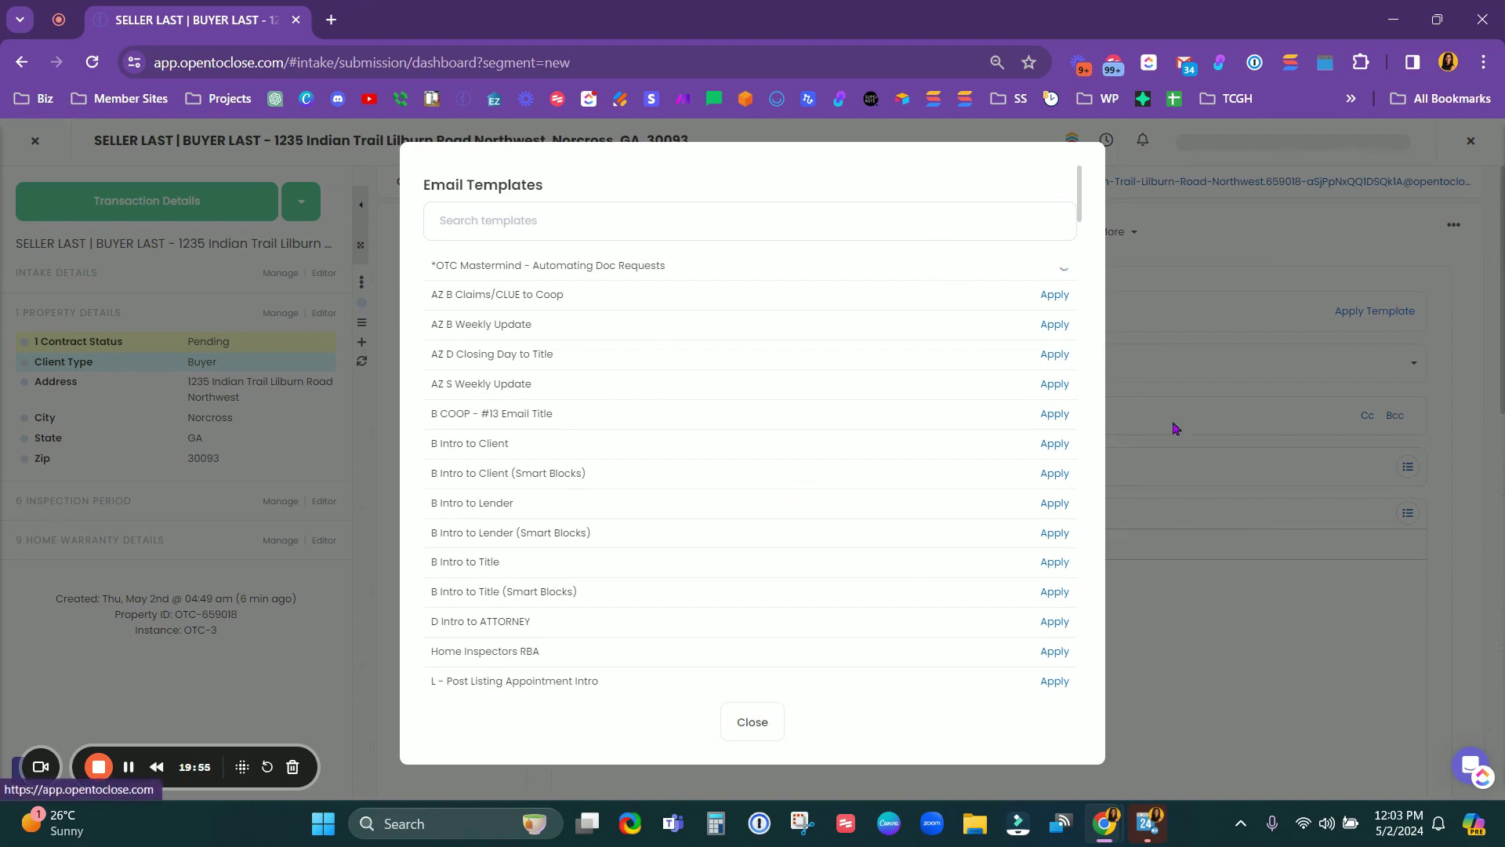
click(1055, 267)
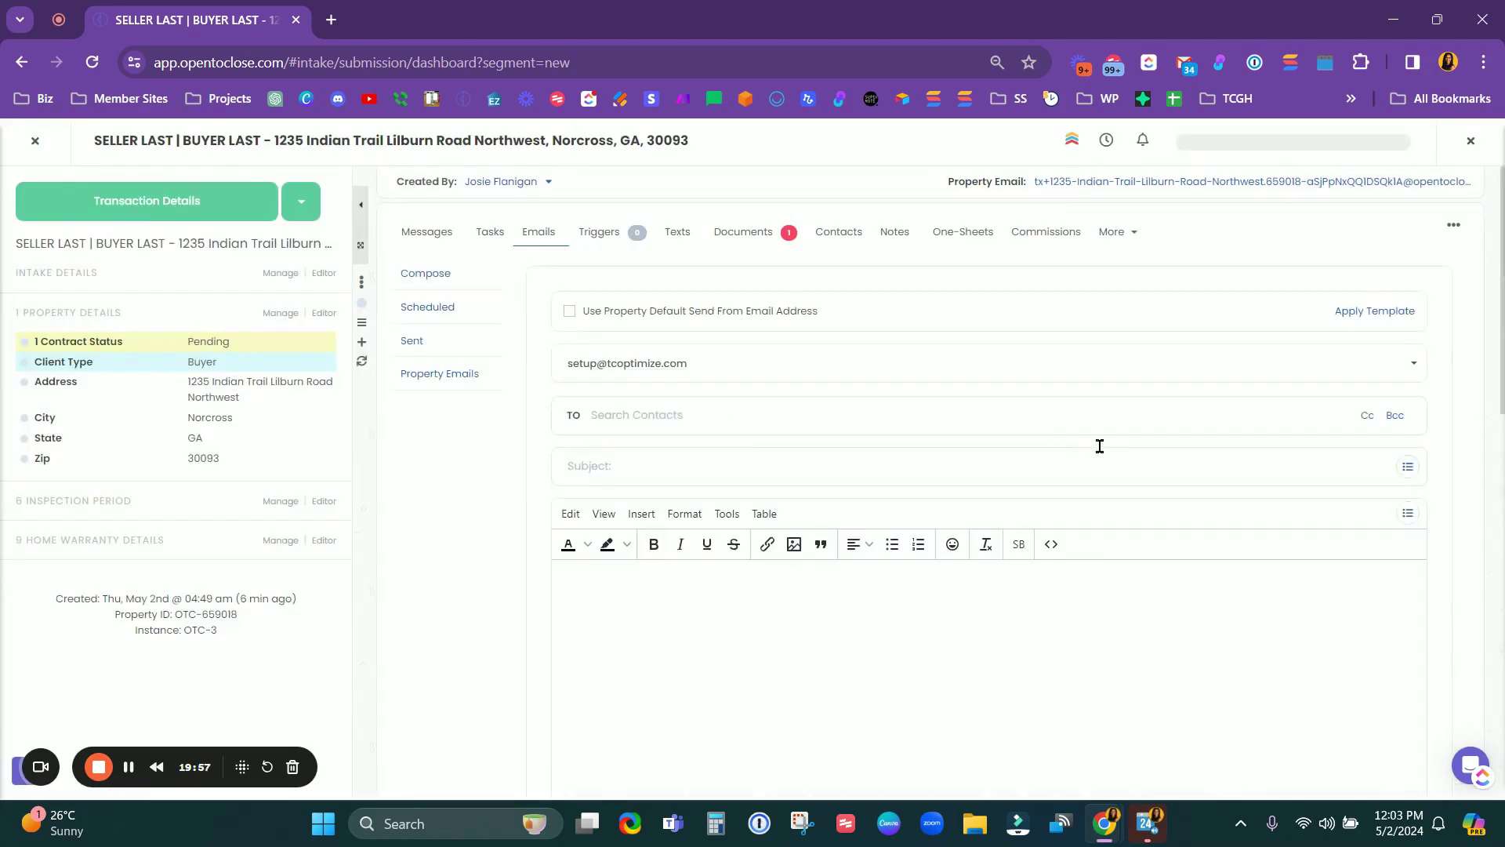
Step: Select the Preapproval and appraisal-ordered bullet lines in the email body to review them
scroll(1089, 440, down, 4)
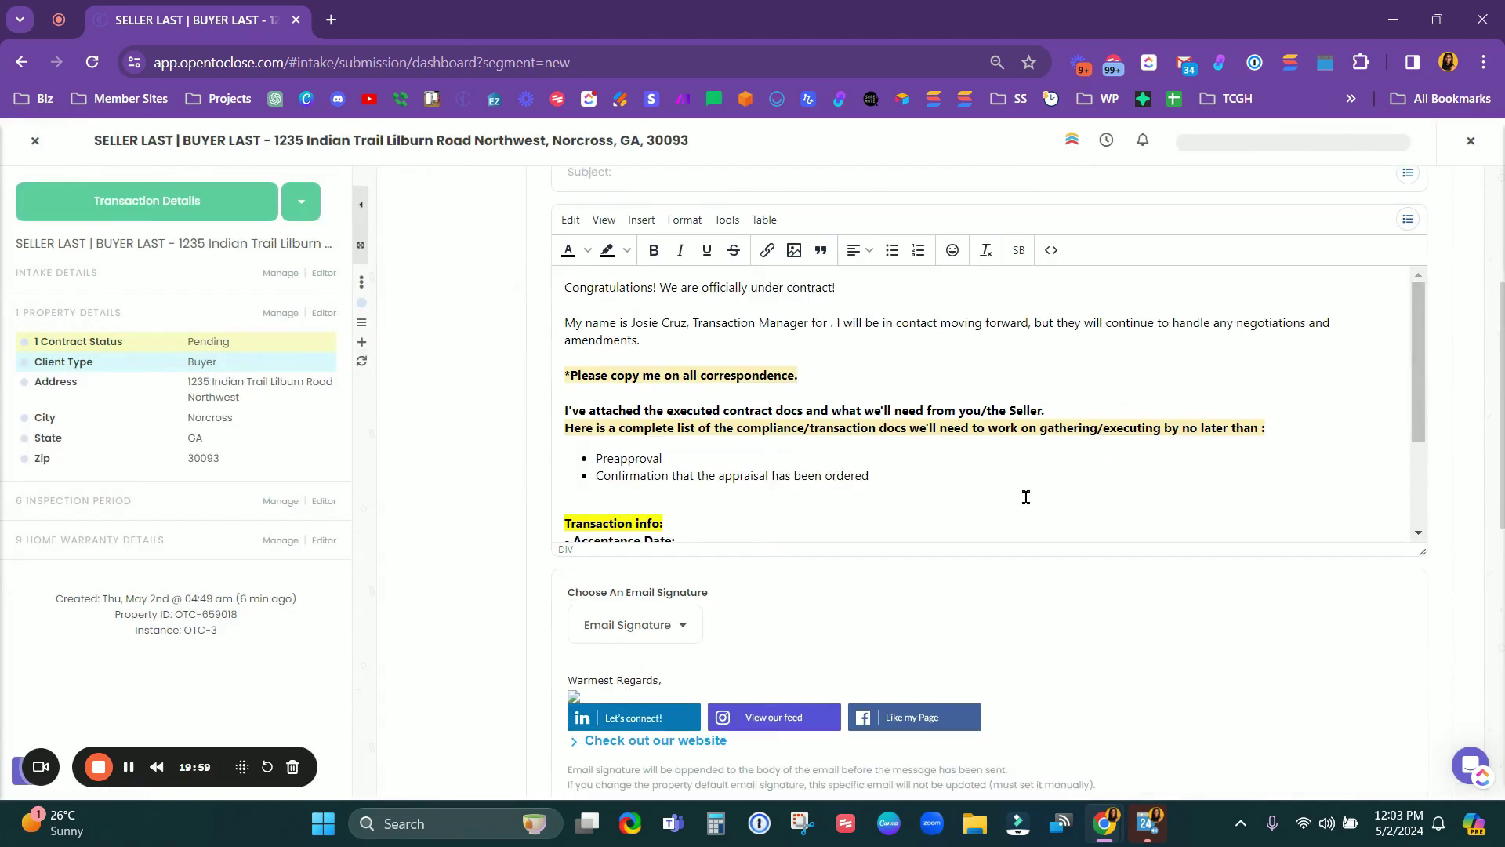
scroll(1025, 497, down, 2)
scroll(1025, 497, up, 1)
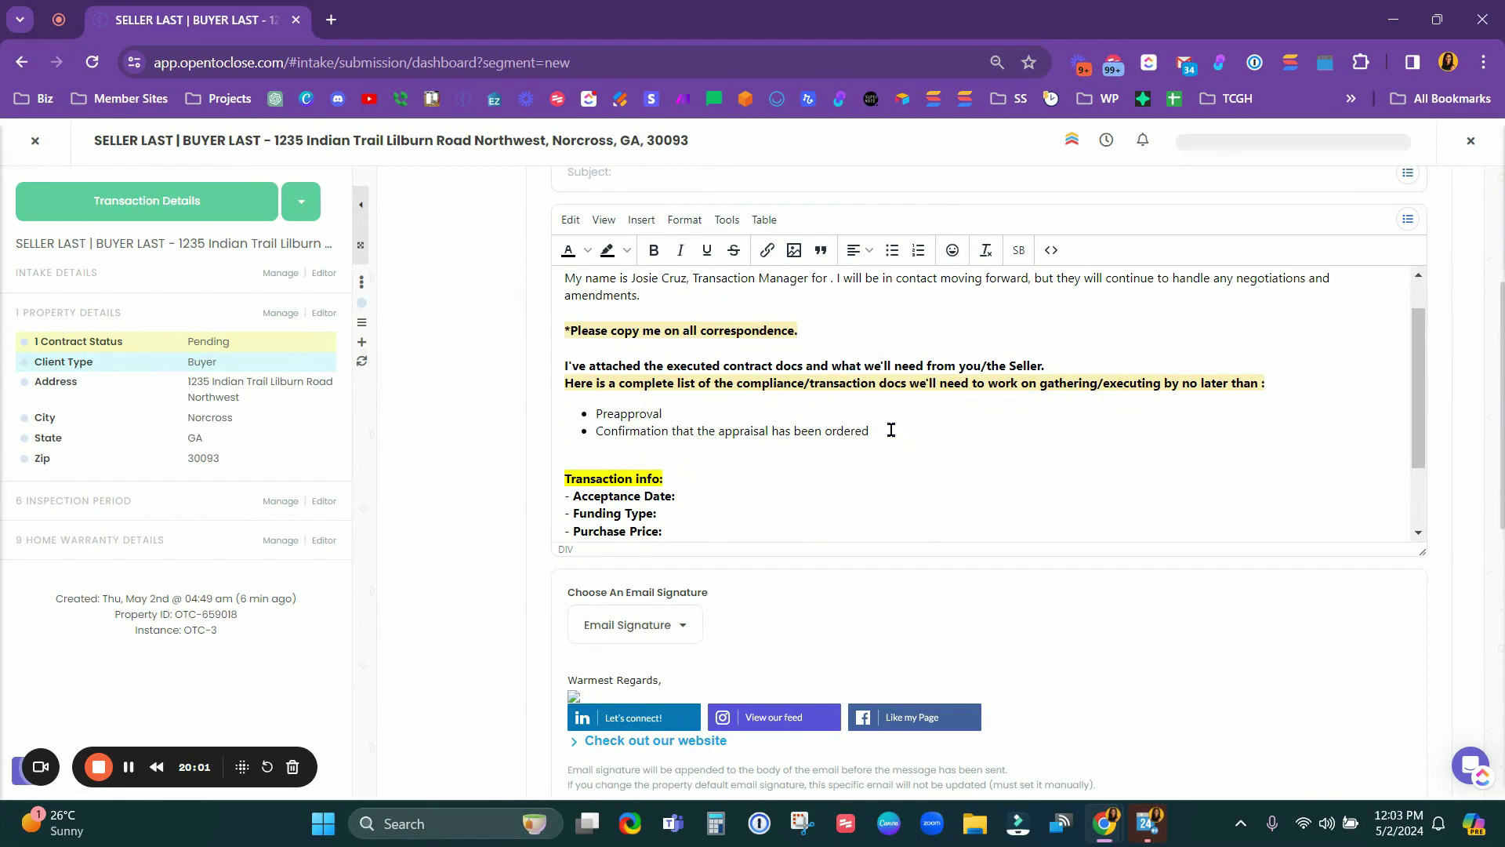
drag(892, 429, 588, 413)
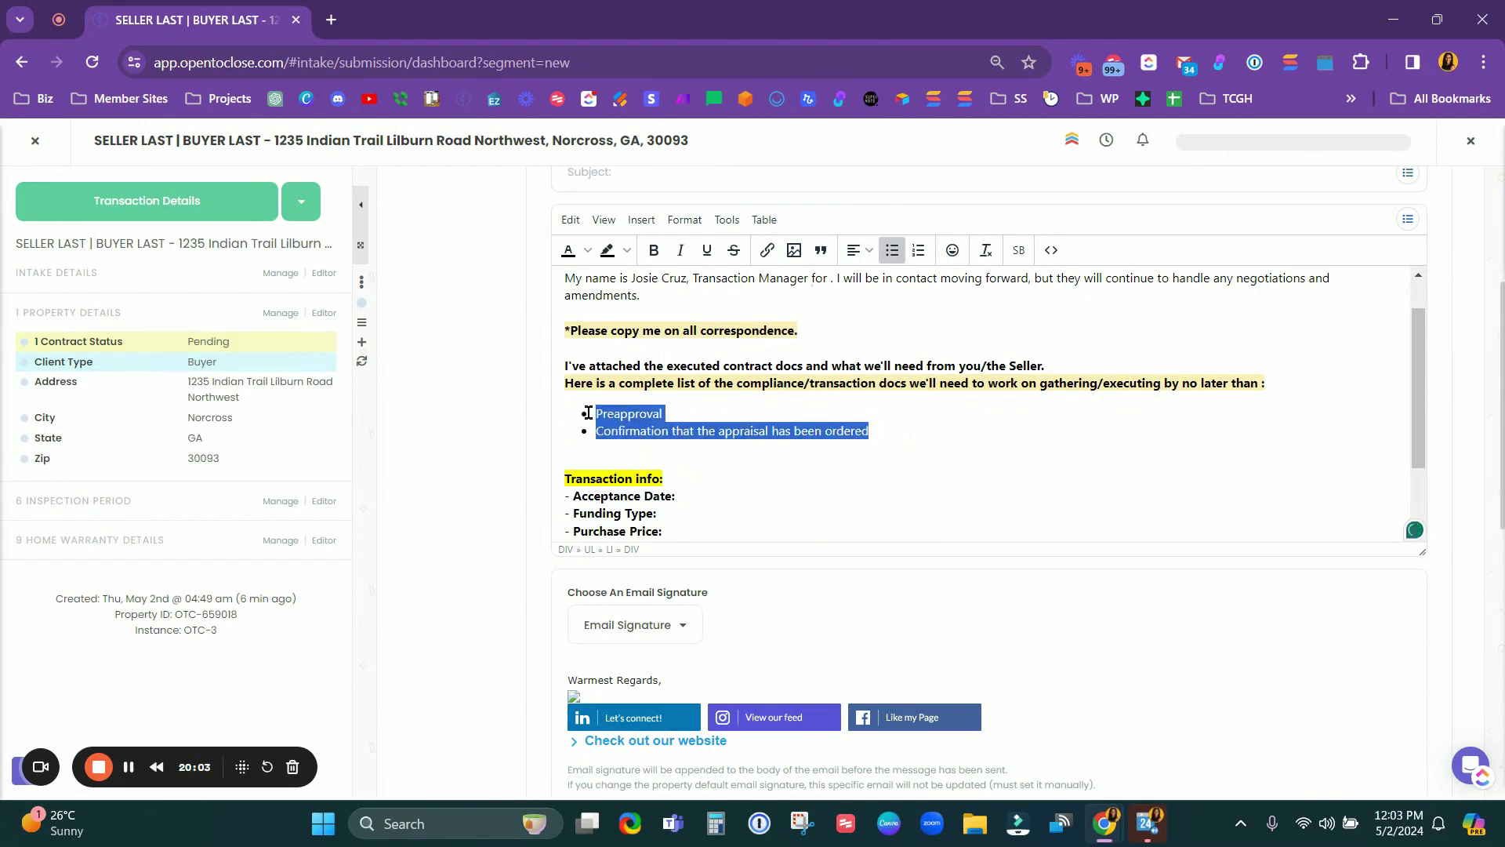
click(920, 428)
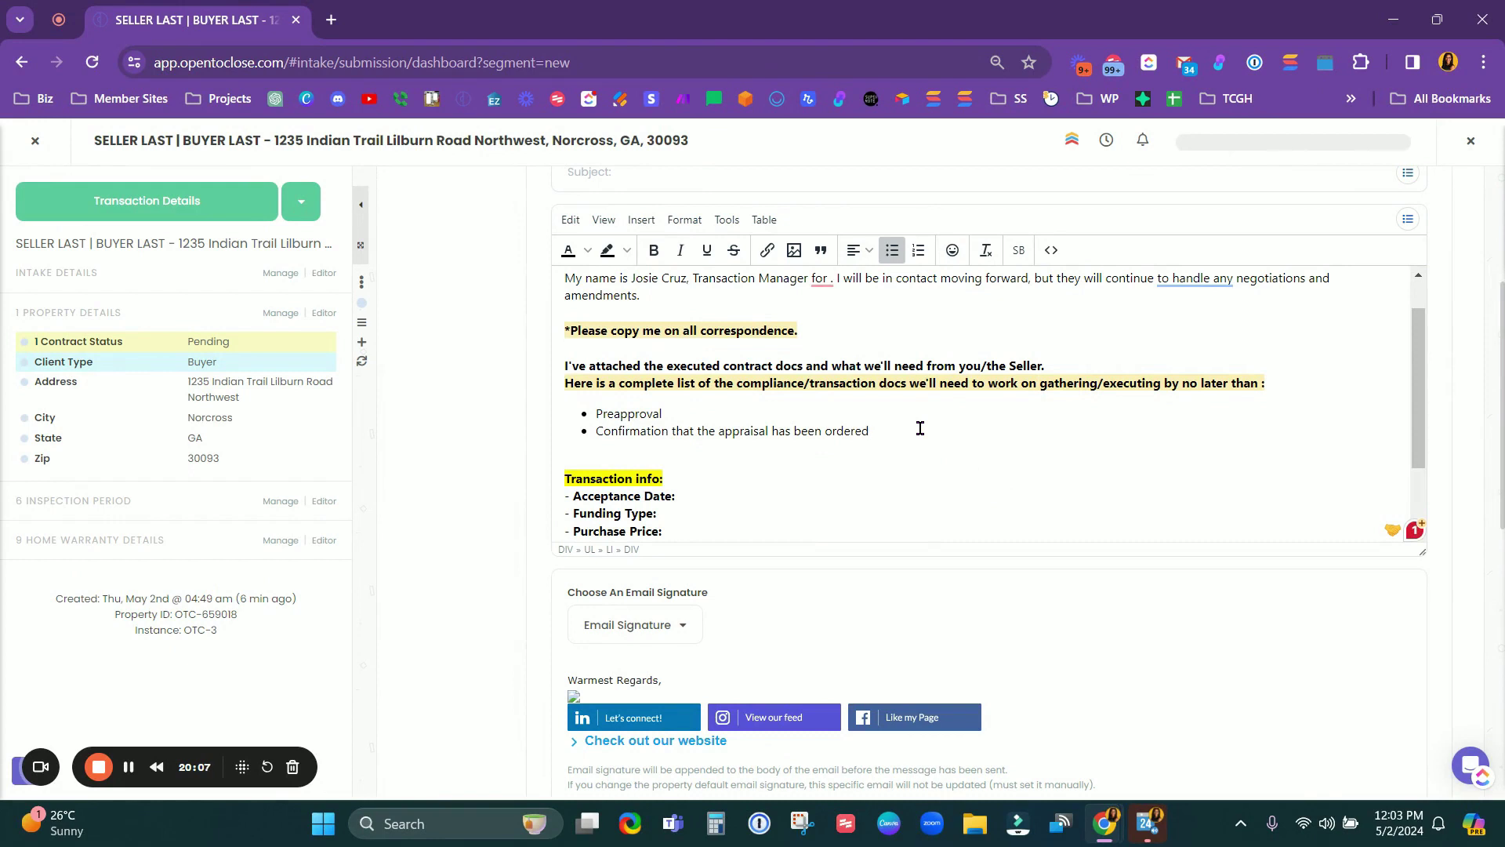
scroll(920, 429, down, 2)
scroll(920, 428, up, 2)
drag(878, 430, 589, 427)
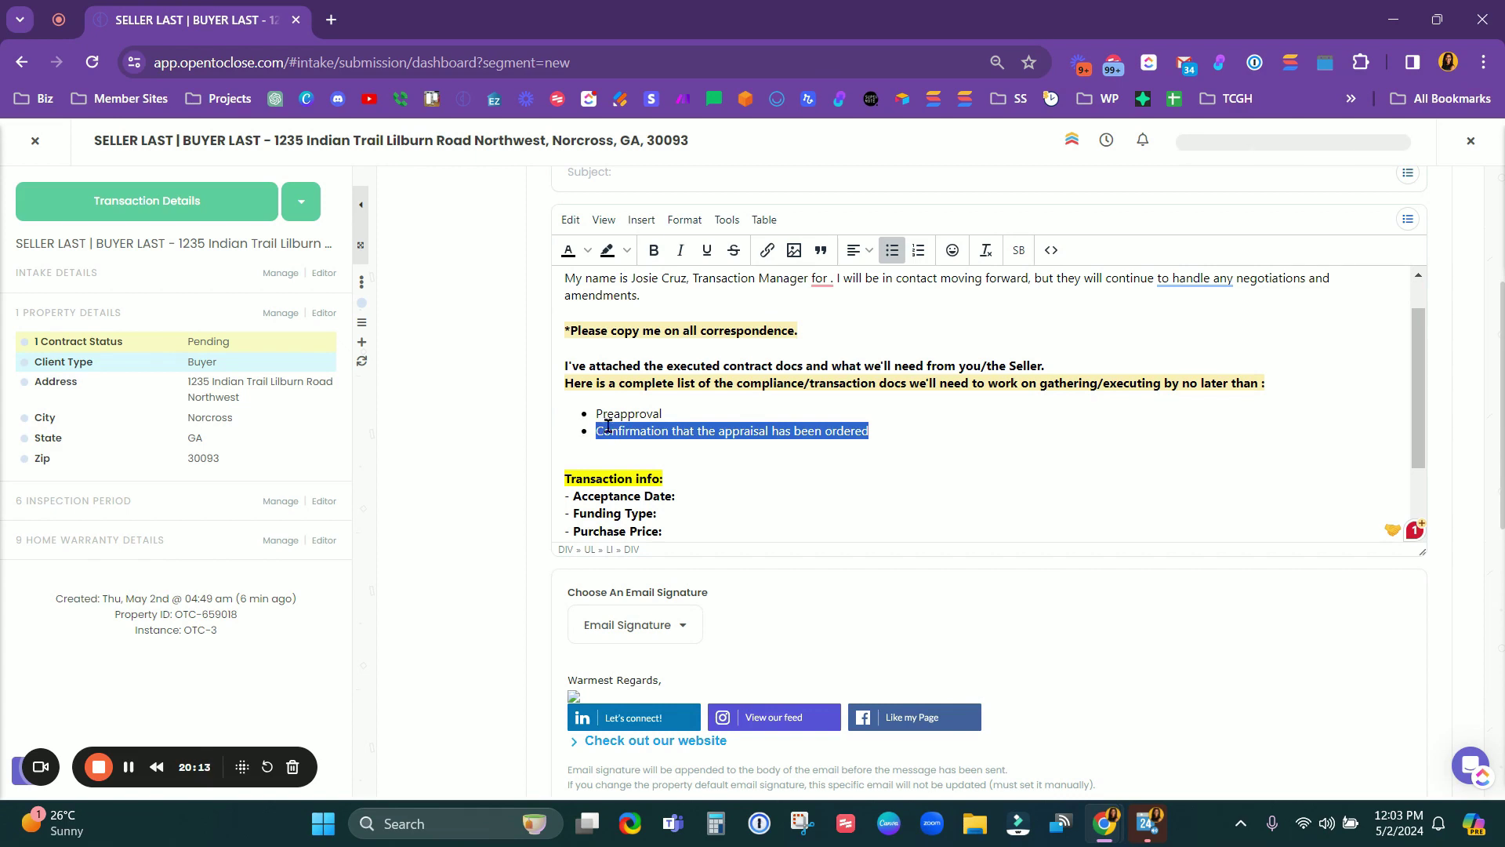
click(637, 417)
drag(692, 416, 586, 424)
drag(907, 436, 586, 442)
Step: Recheck the Preapproval and appraisal confirmation bullets, then close the transaction to the intake list
double_click(654, 415)
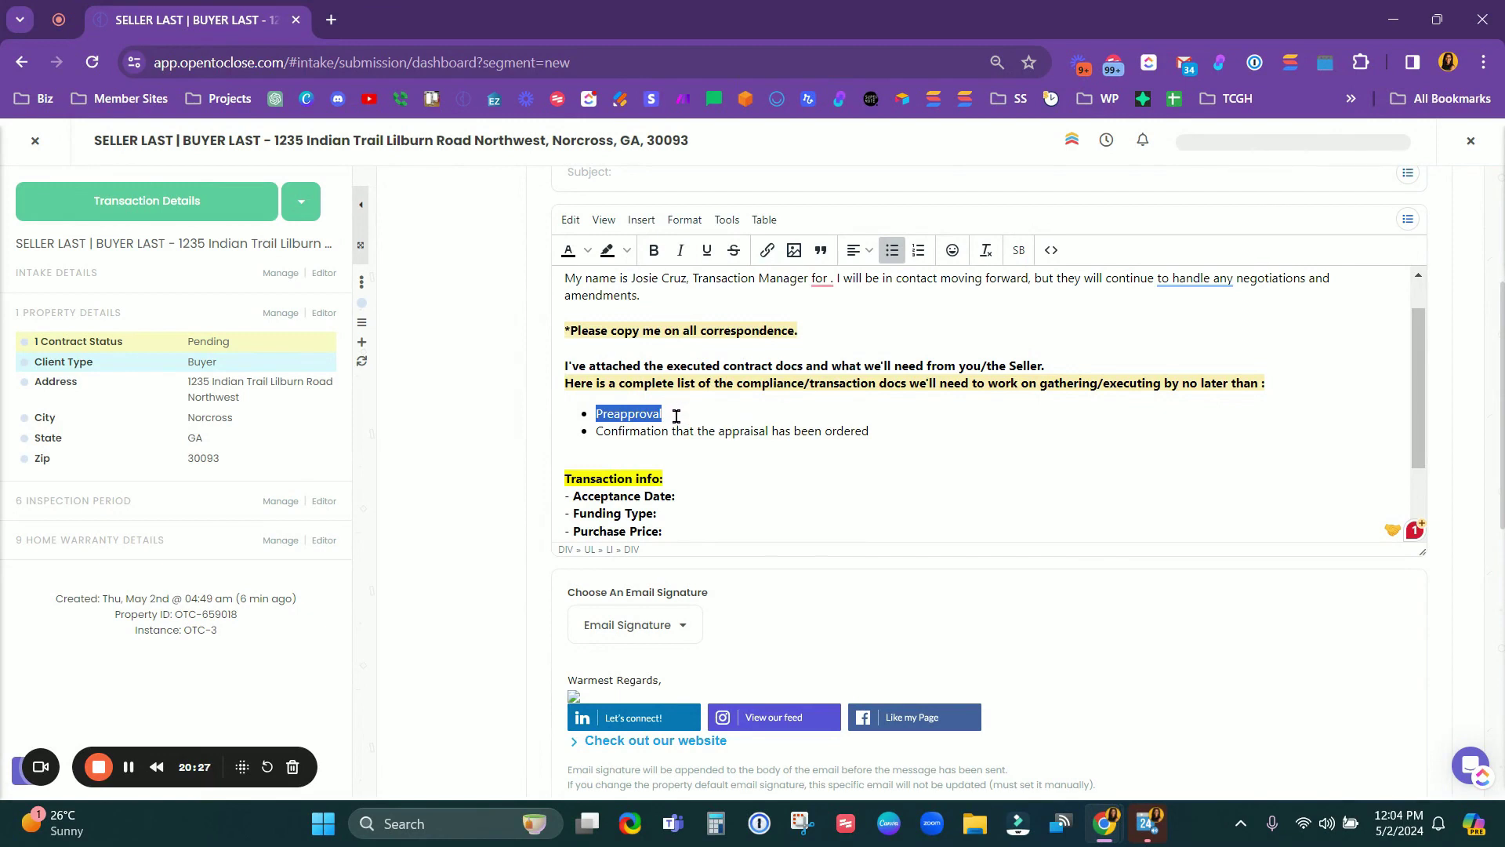
triple_click(784, 433)
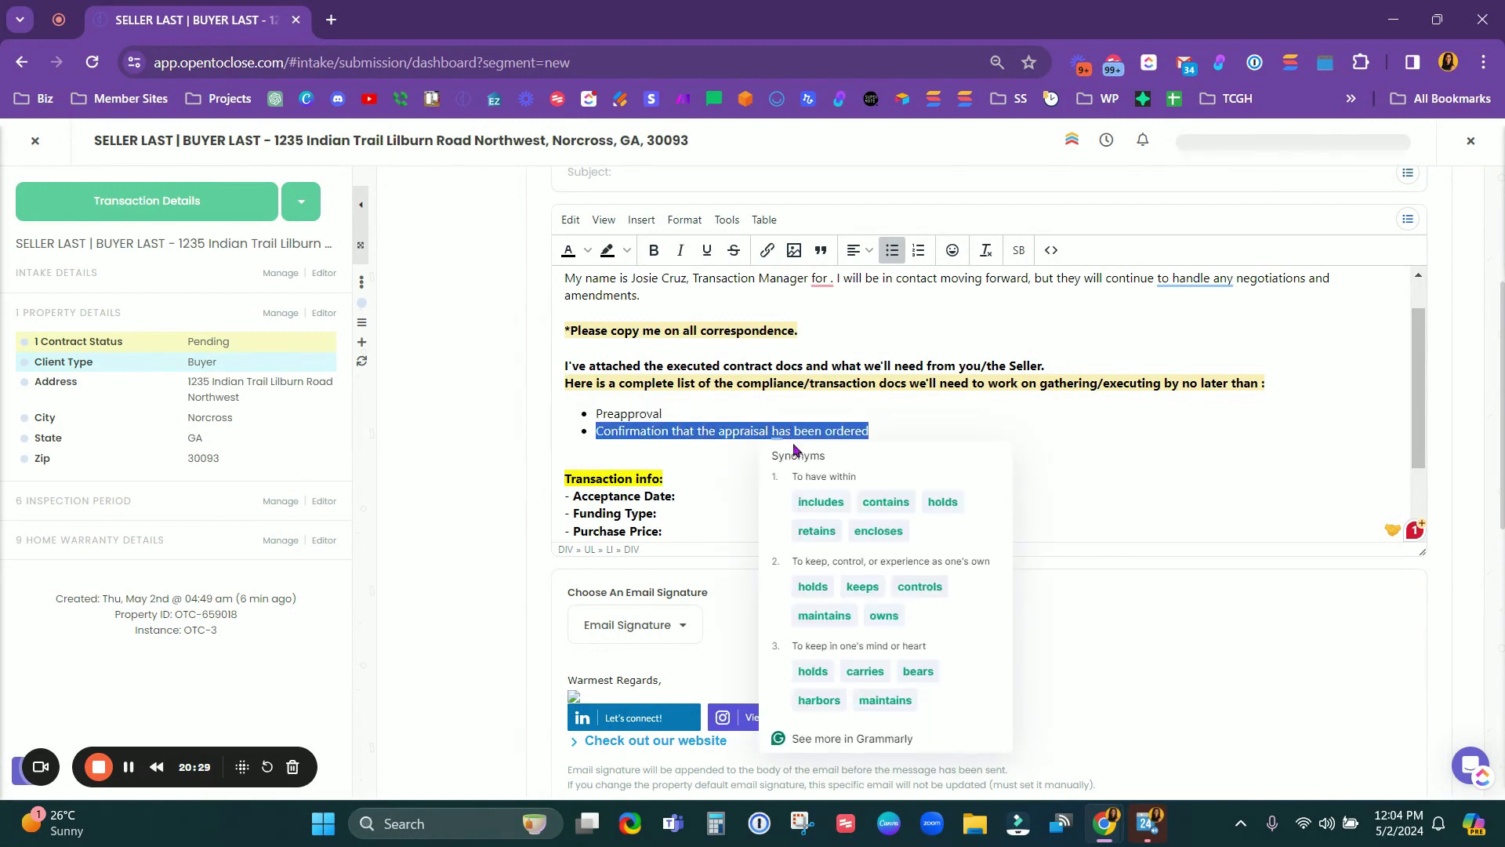
click(810, 432)
drag(664, 414, 585, 423)
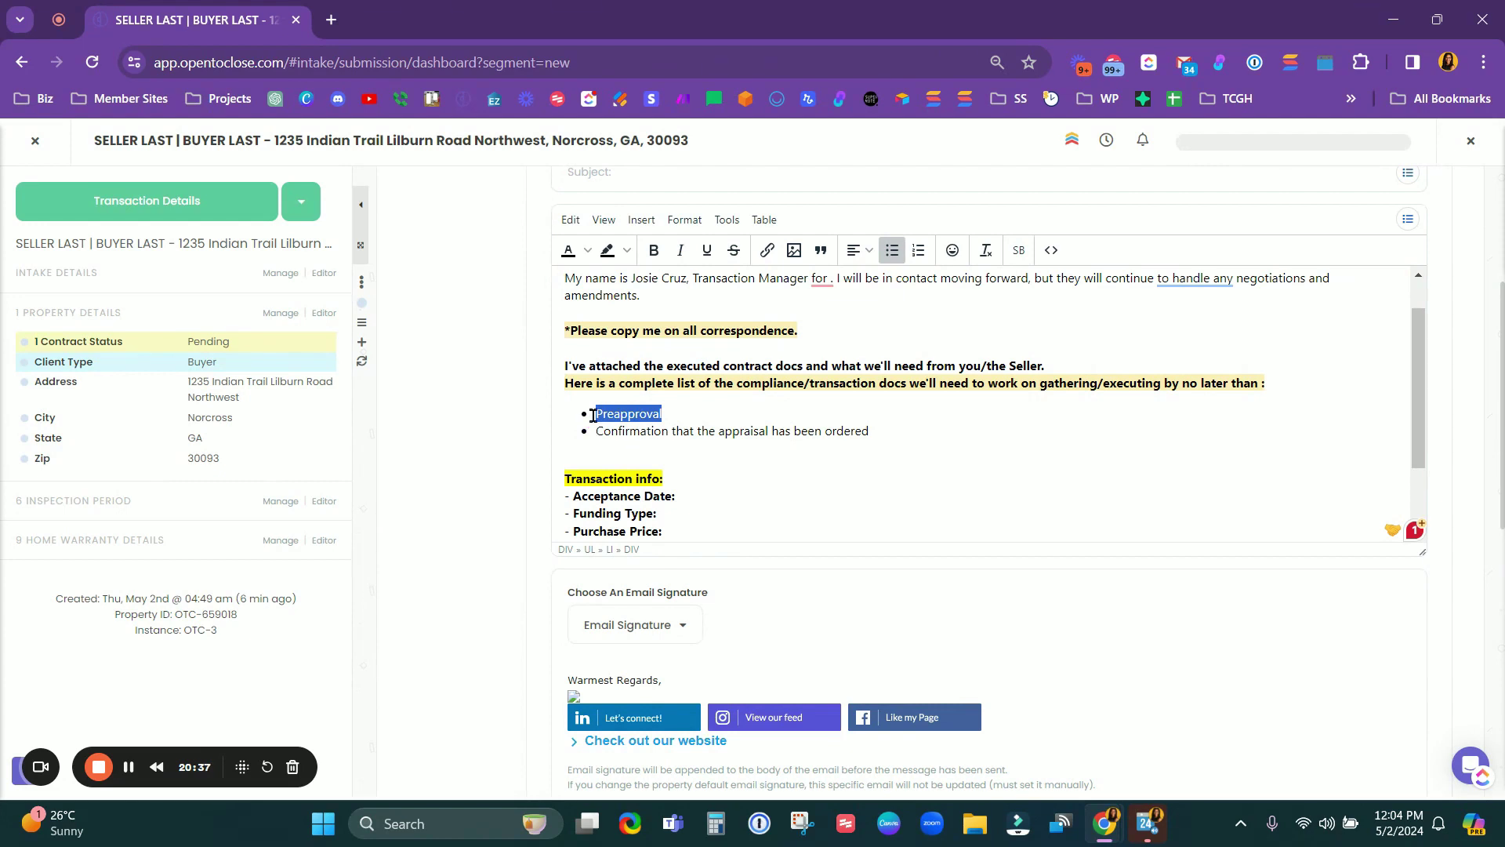
click(703, 417)
shift+click(563, 414)
click(598, 382)
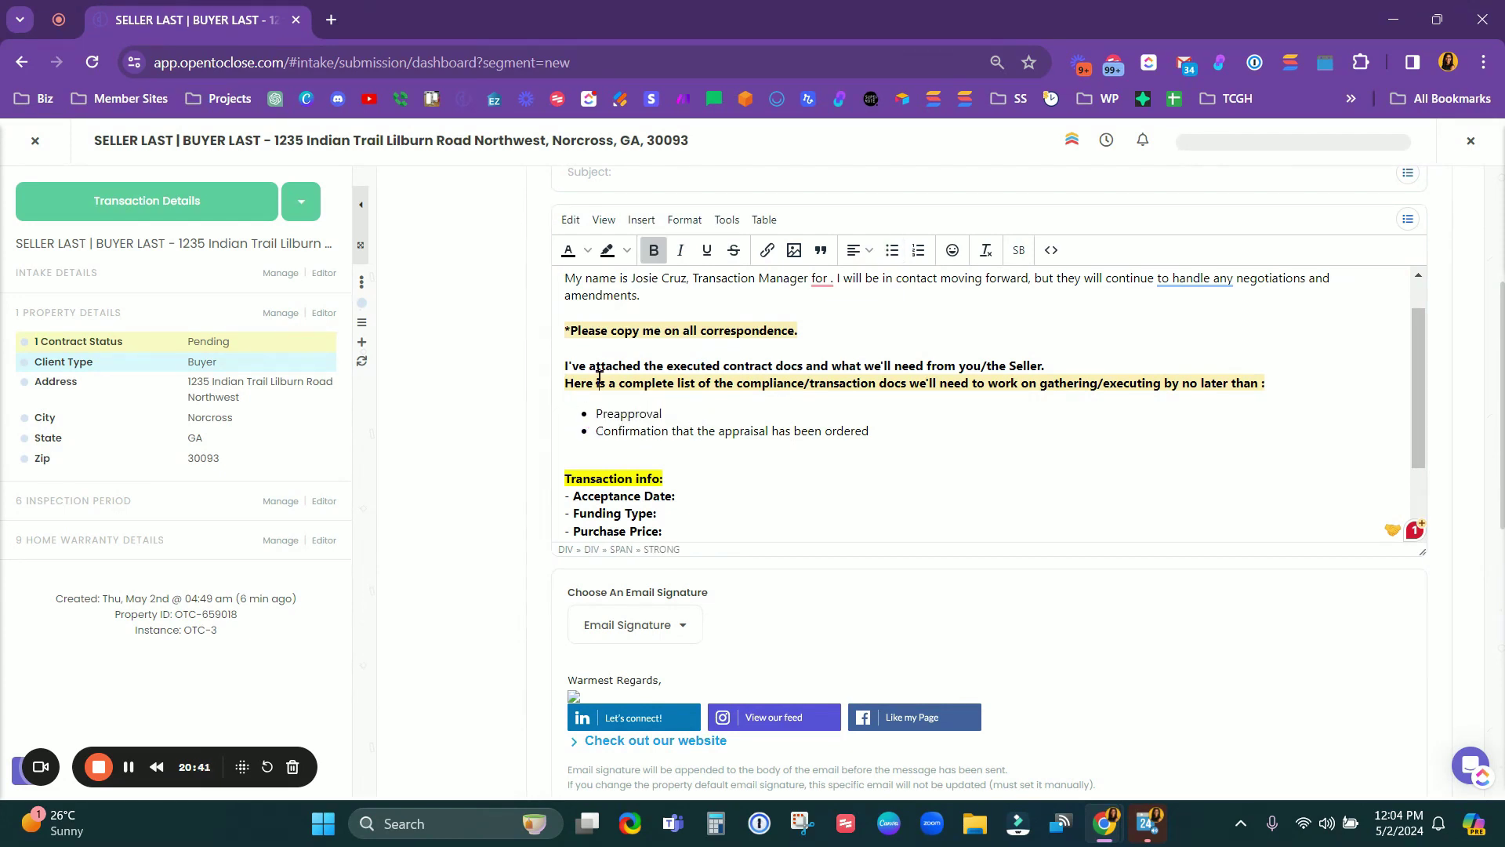
triple_click(654, 432)
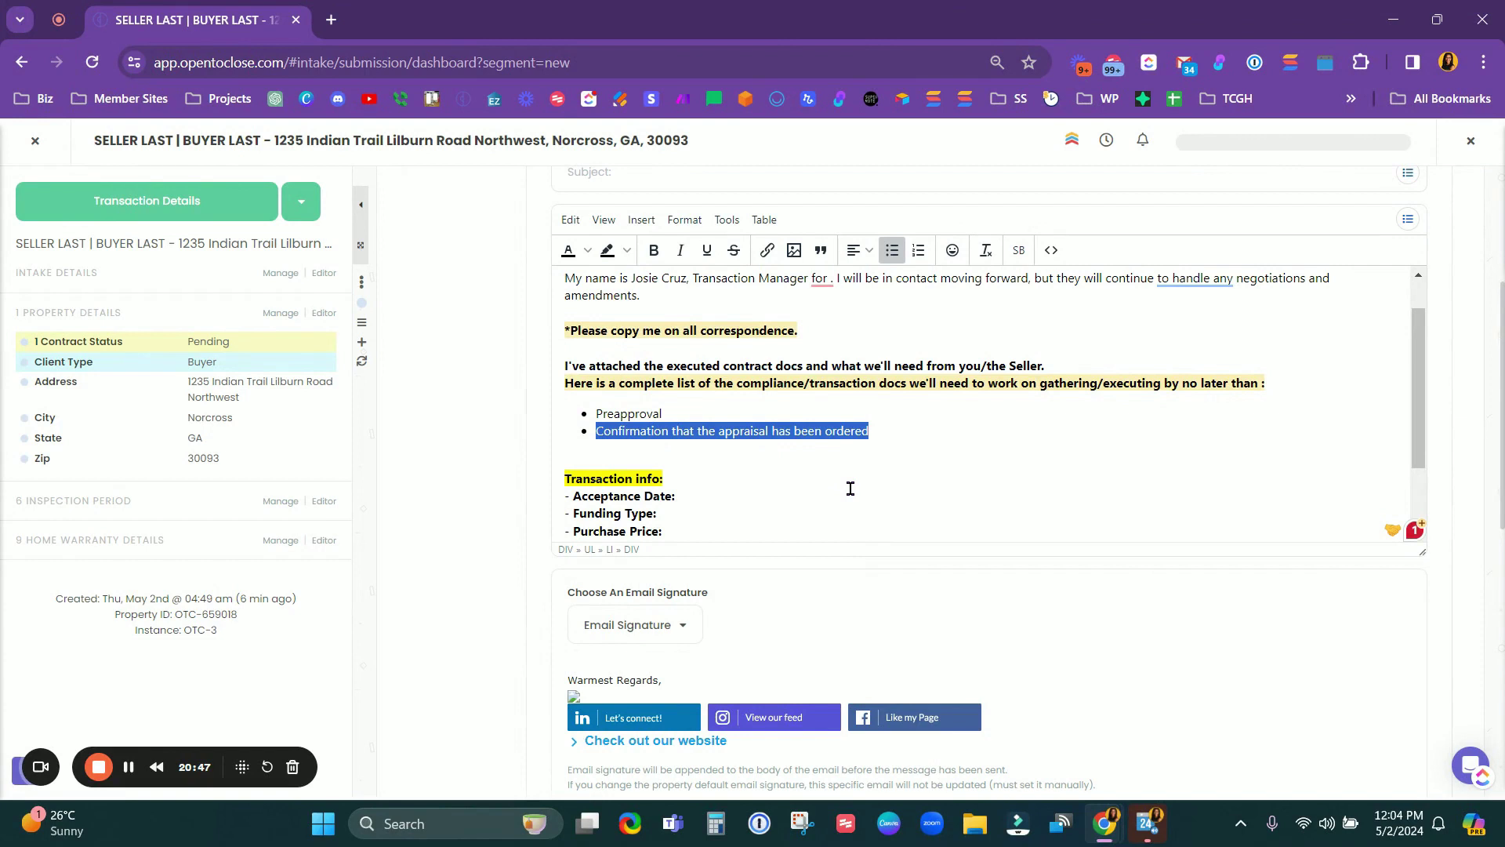
scroll(851, 489, up, 1)
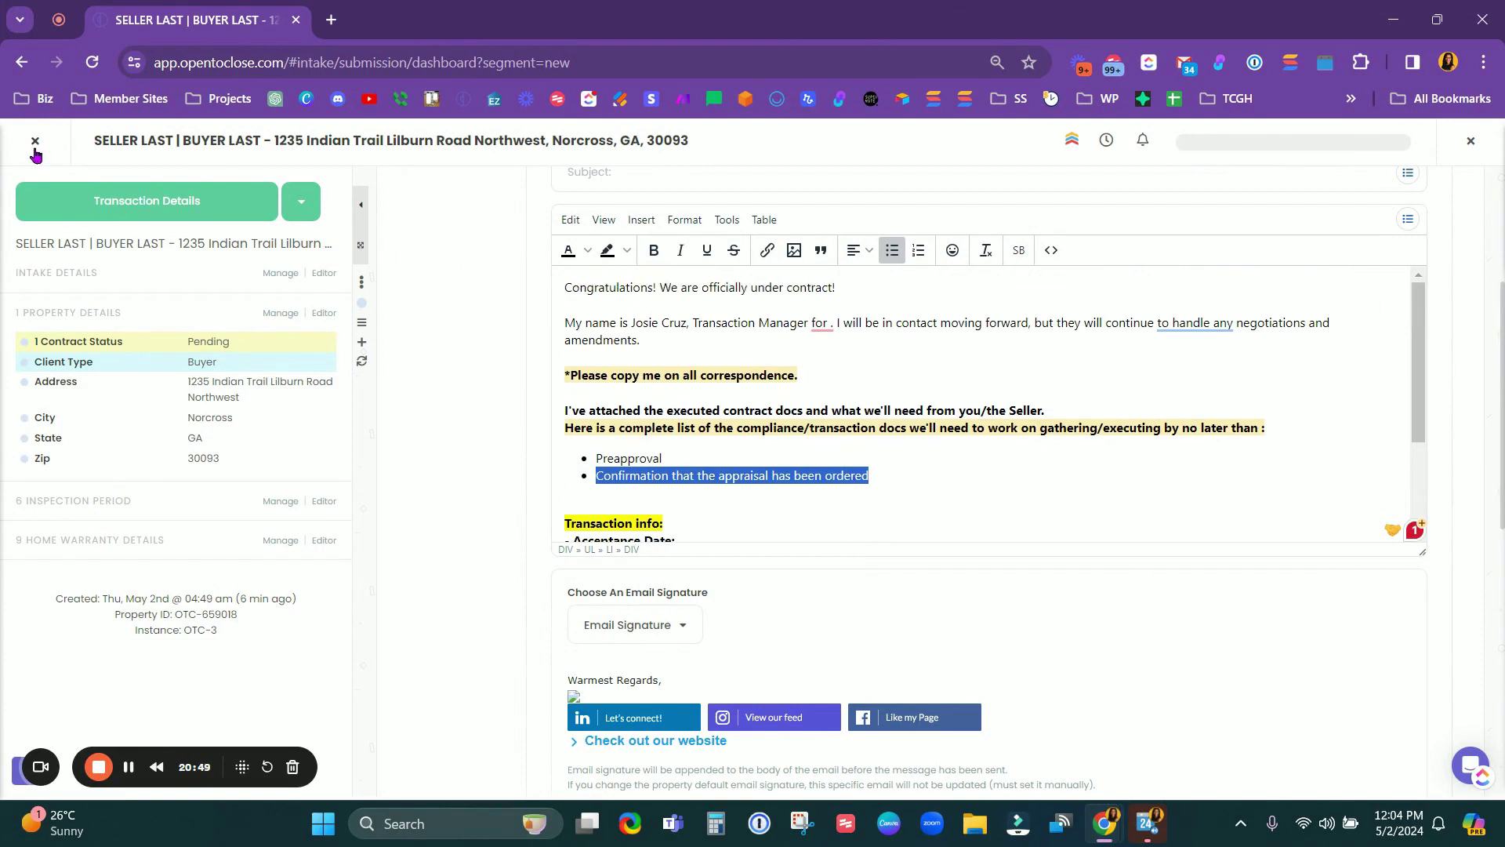
click(34, 141)
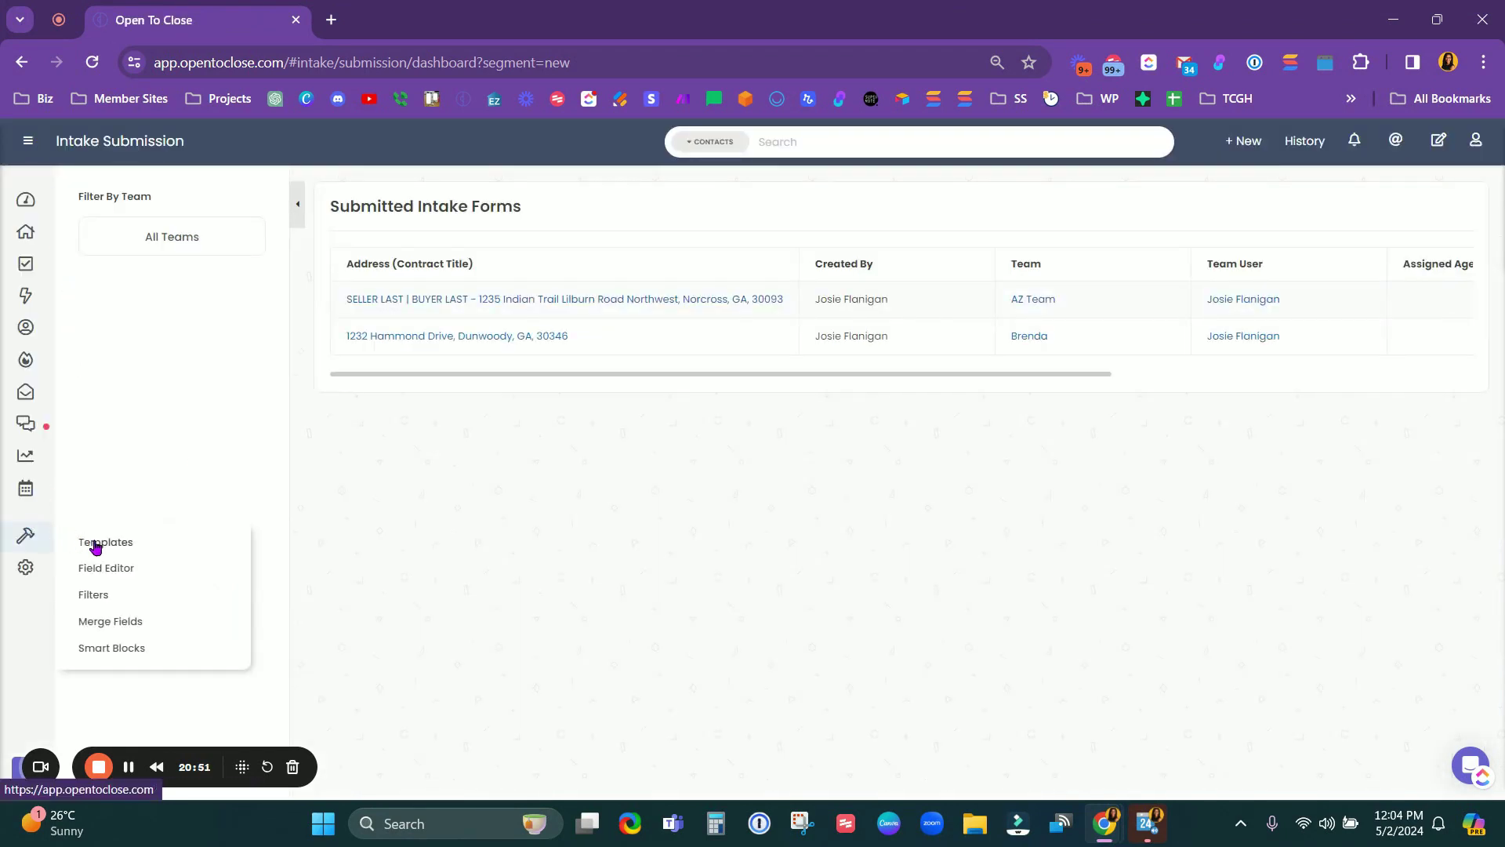
Step: Open the *OTC Mastermind - Automating Doc Requests template from Tools > Templates > Email Templates
click(96, 541)
click(58, 207)
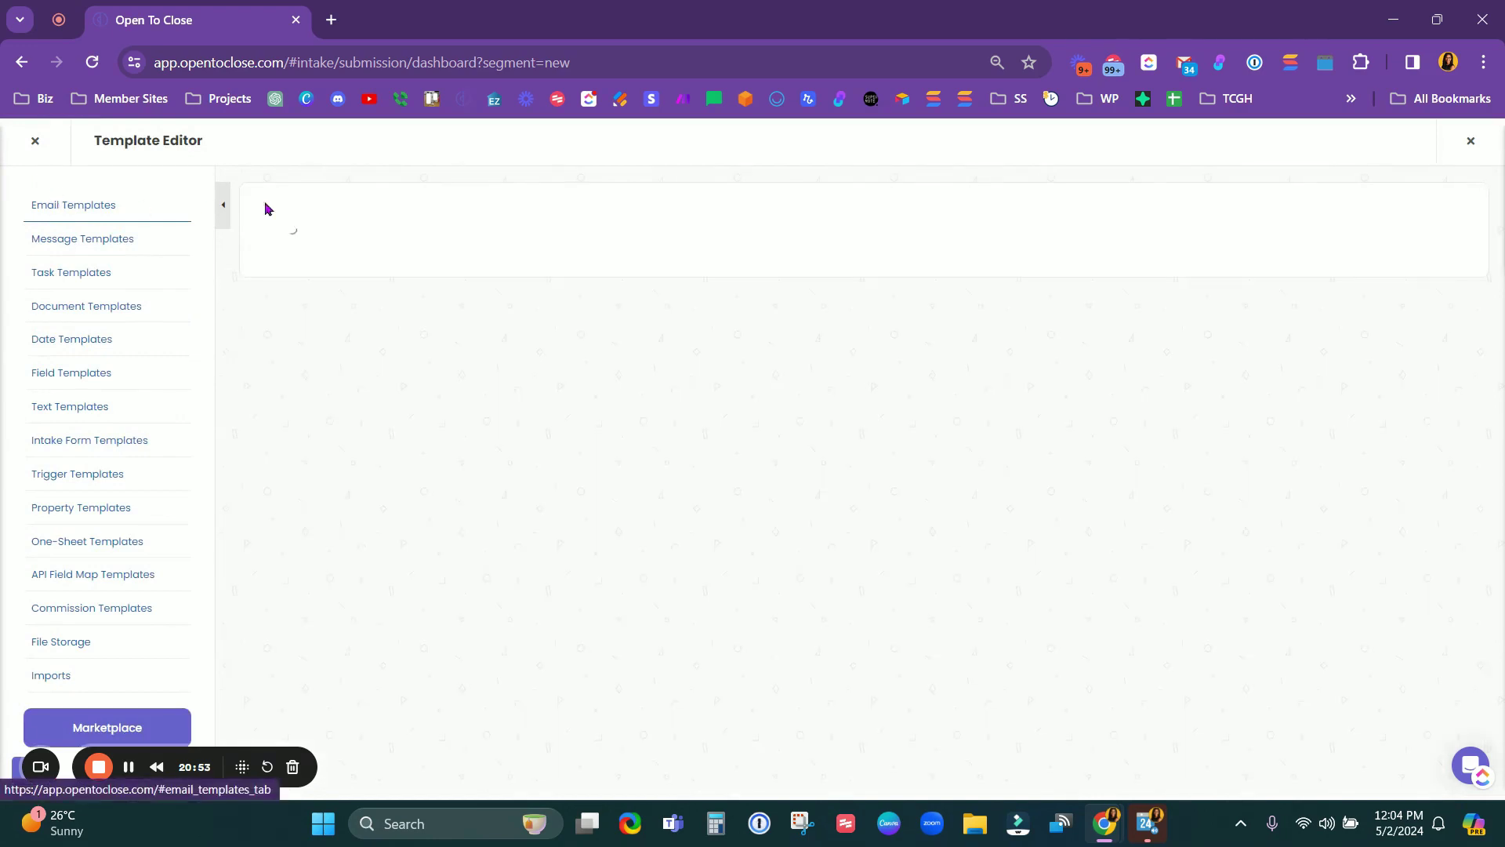
click(517, 353)
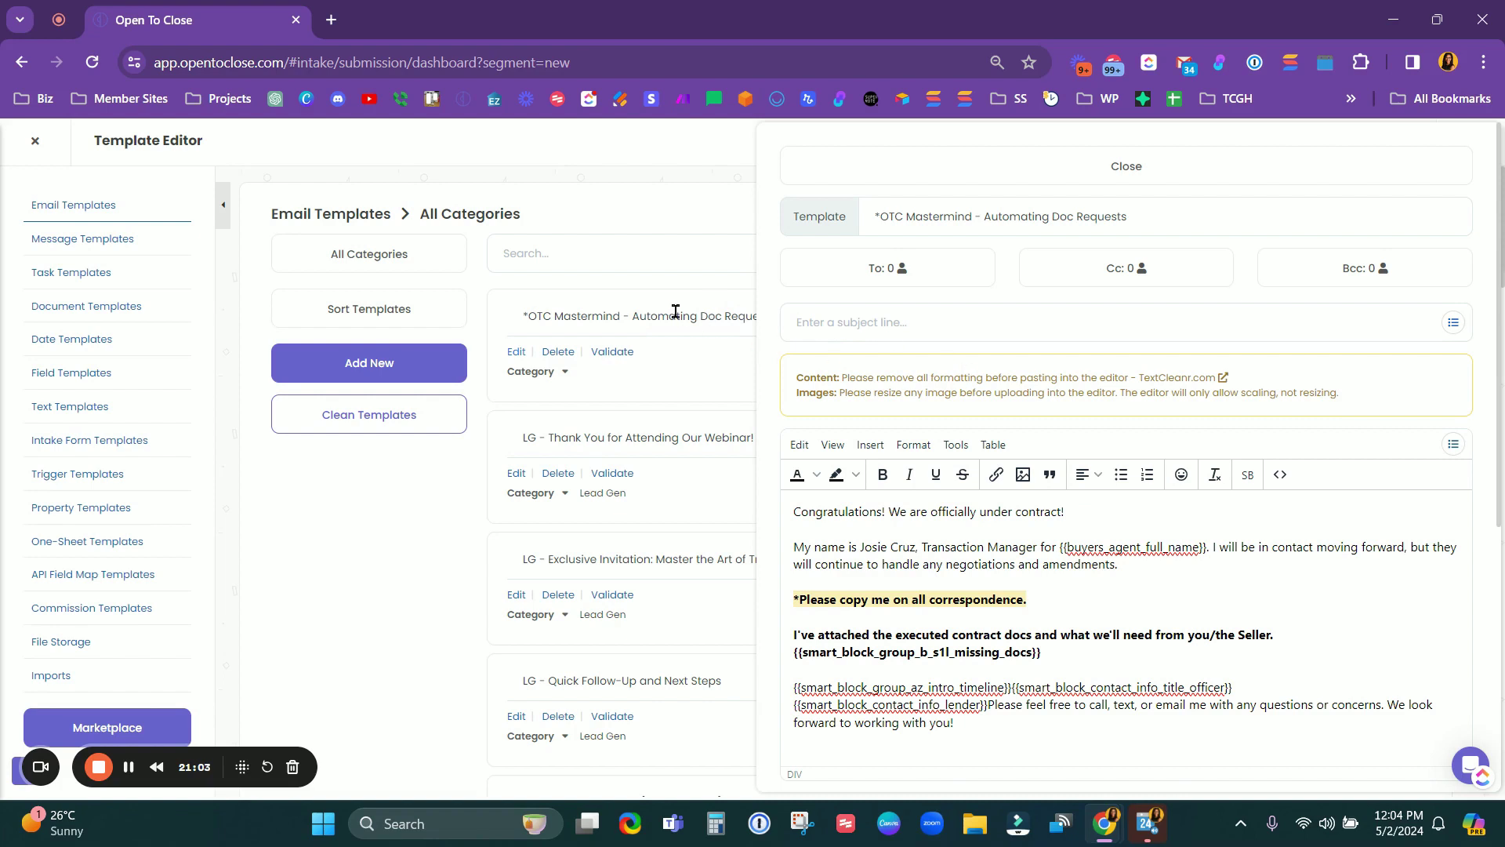
Step: Select the missing-docs smart block placeholder in the template body to inspect it
scroll(1074, 455, down, 2)
scroll(1074, 455, down, 1)
scroll(1071, 502, up, 2)
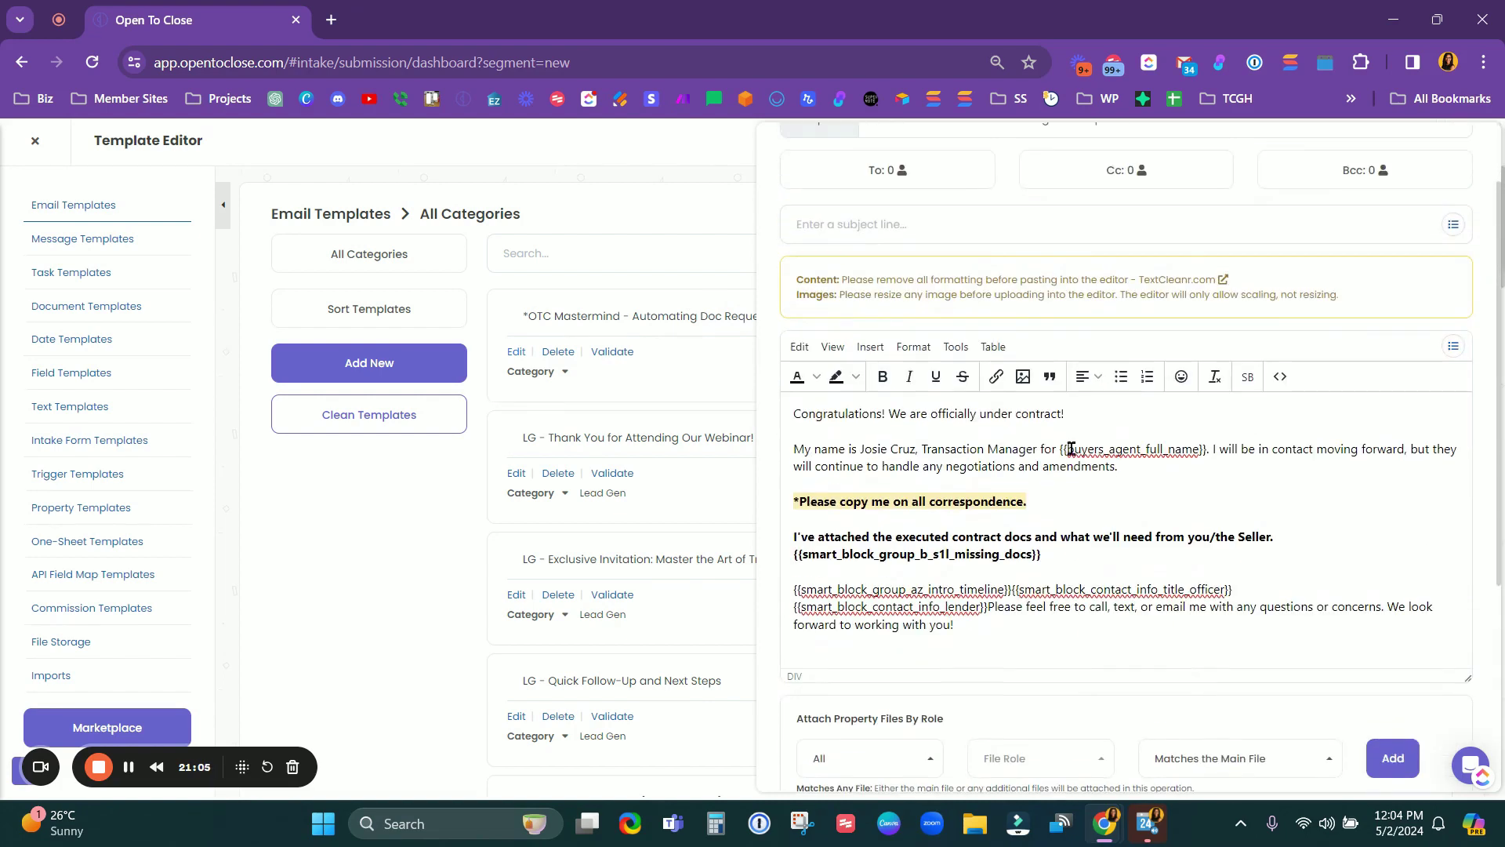
drag(1056, 557, 781, 566)
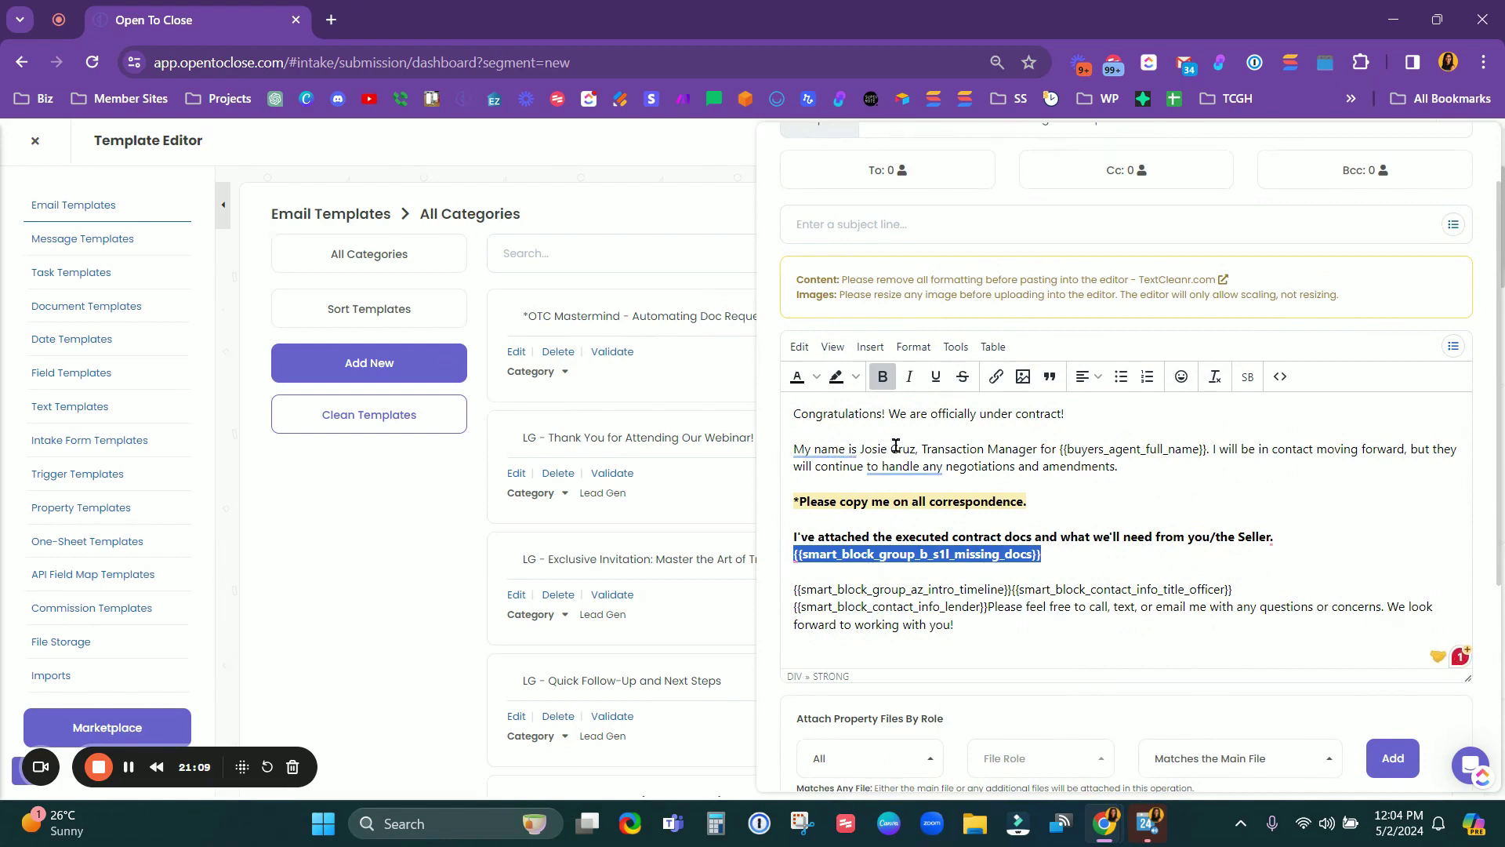
scroll(913, 199, up, 2)
scroll(1019, 392, down, 3)
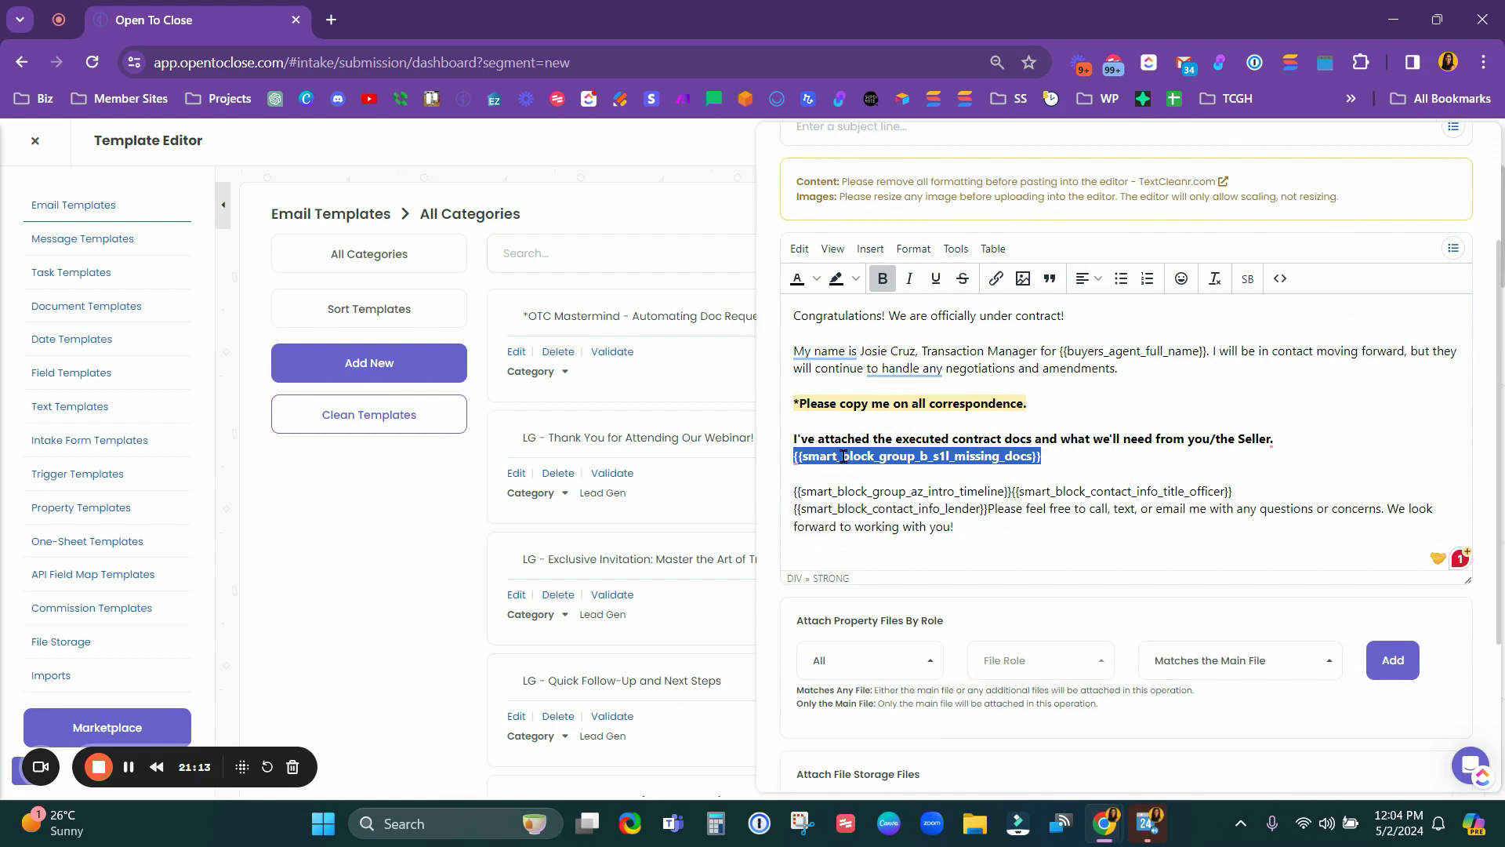
scroll(970, 202, up, 3)
Step: Open the B Intro to Client email template and enlarge its body editor
click(966, 166)
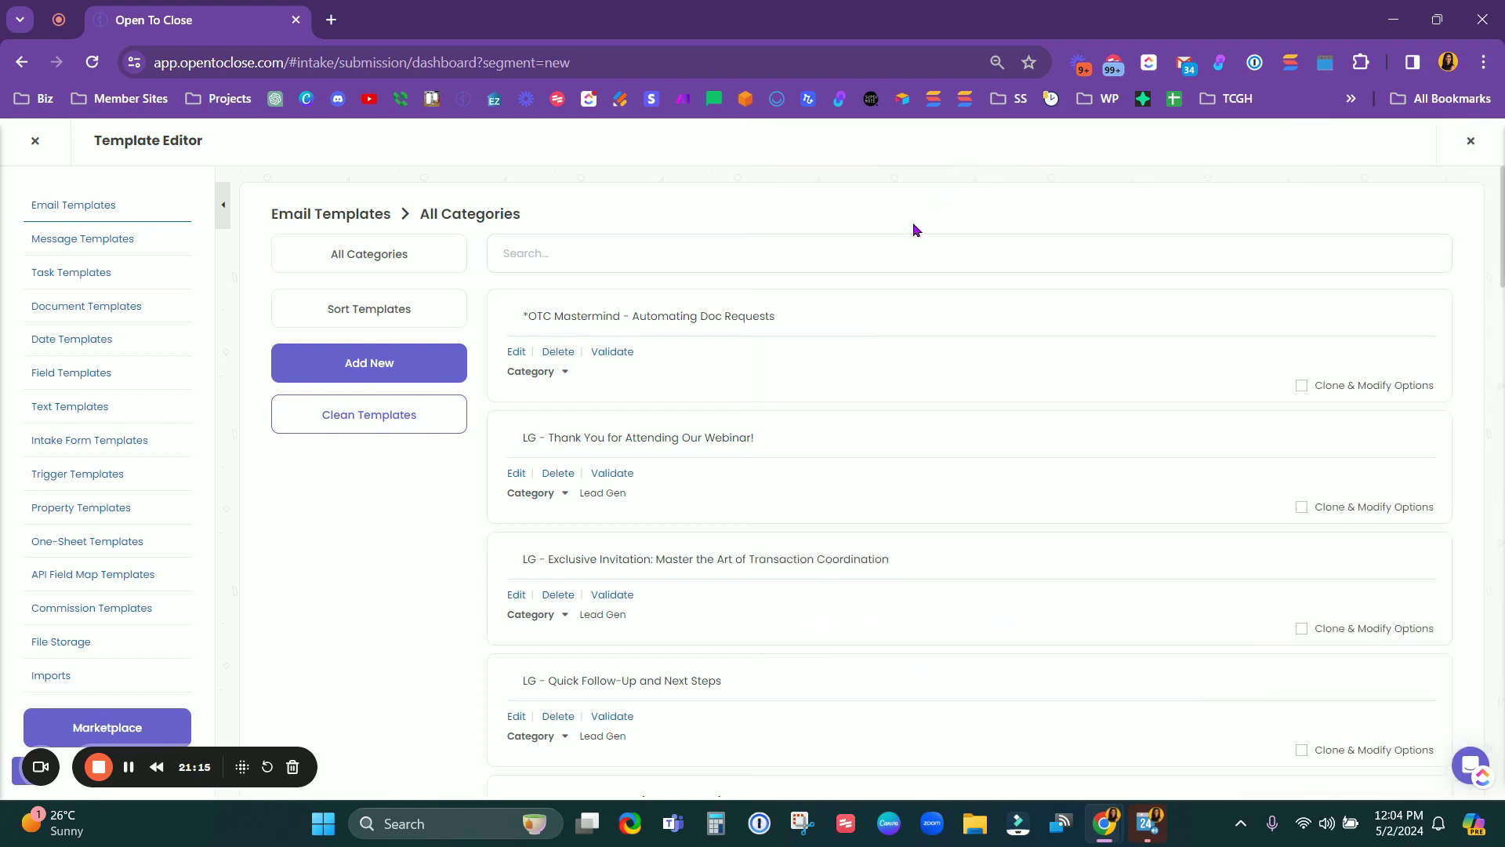
scroll(678, 554, down, 4)
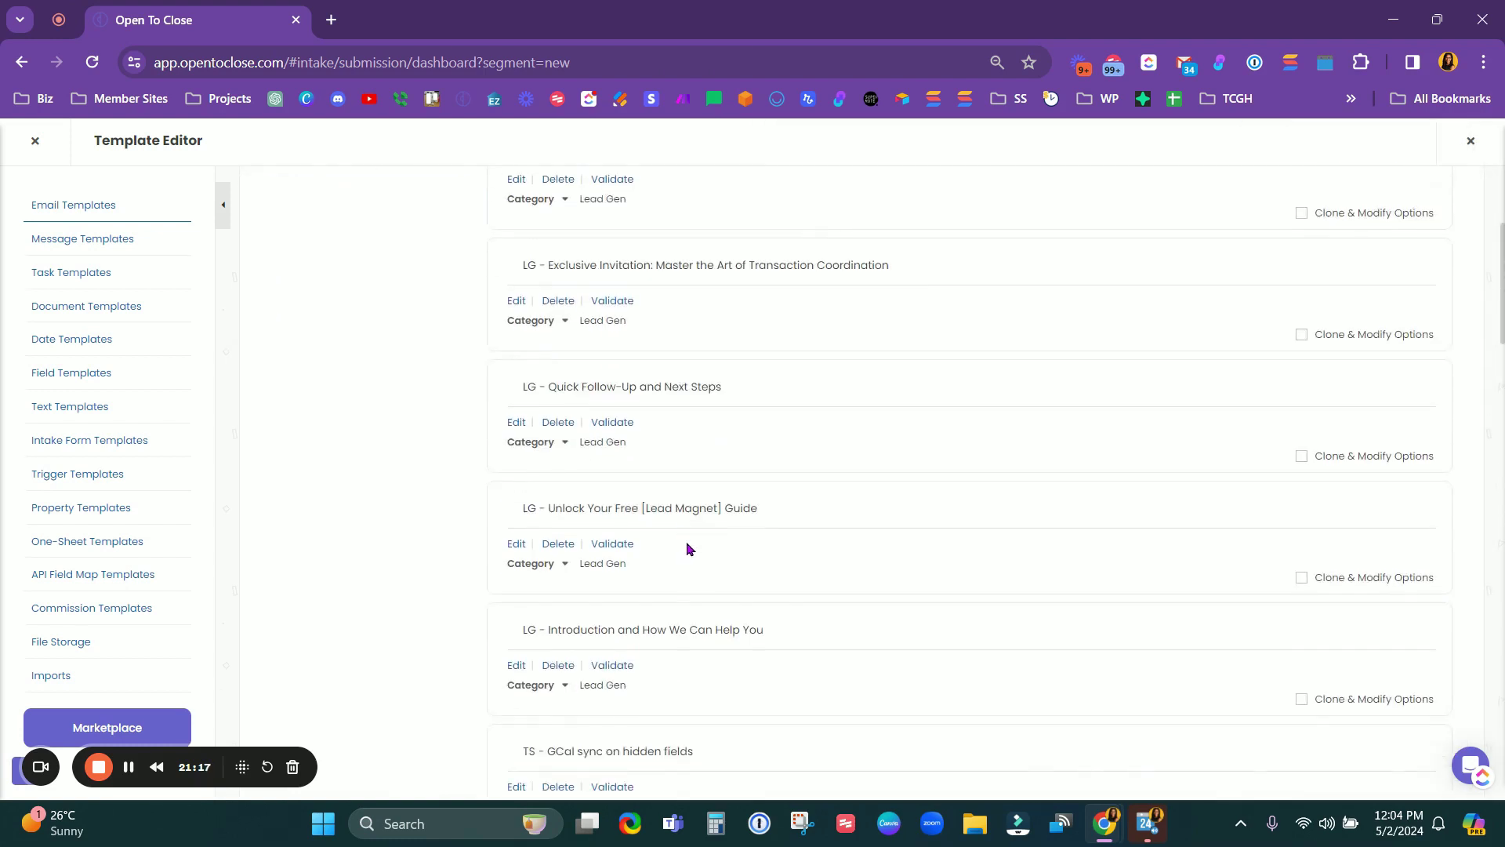
scroll(691, 547, down, 8)
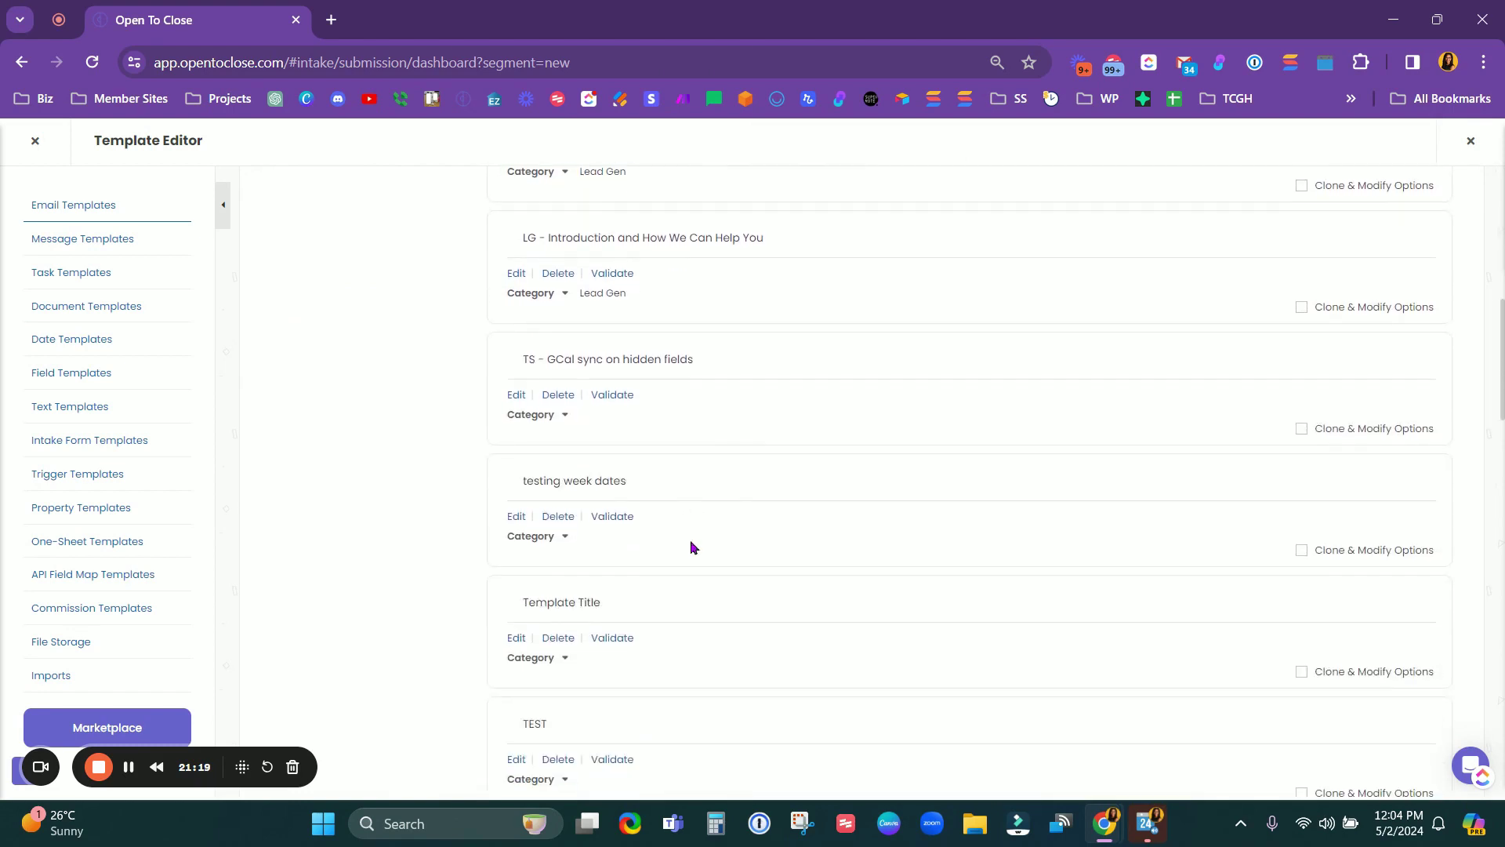
scroll(690, 547, down, 5)
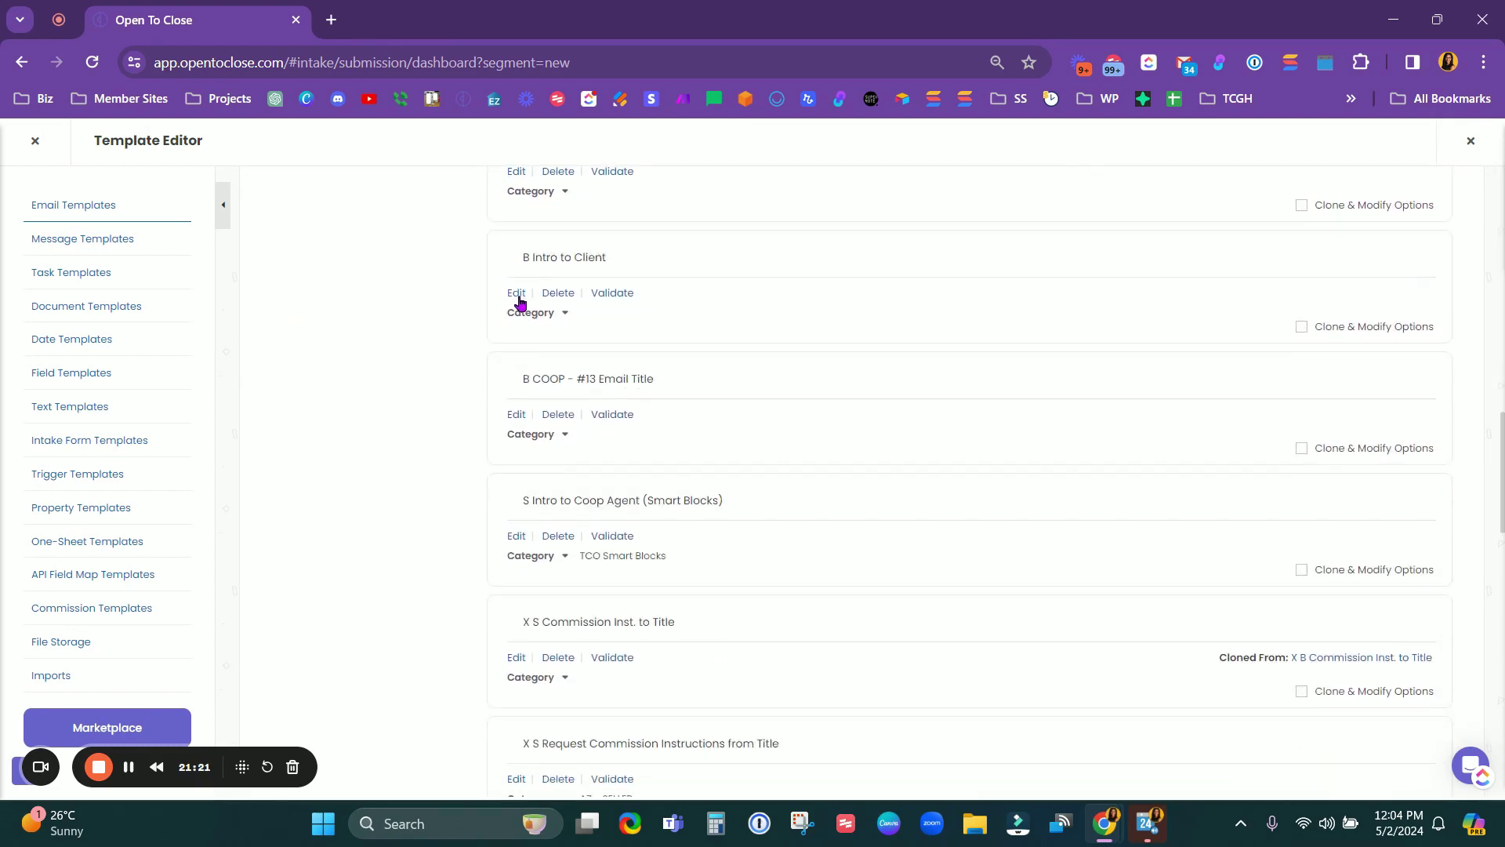
click(517, 295)
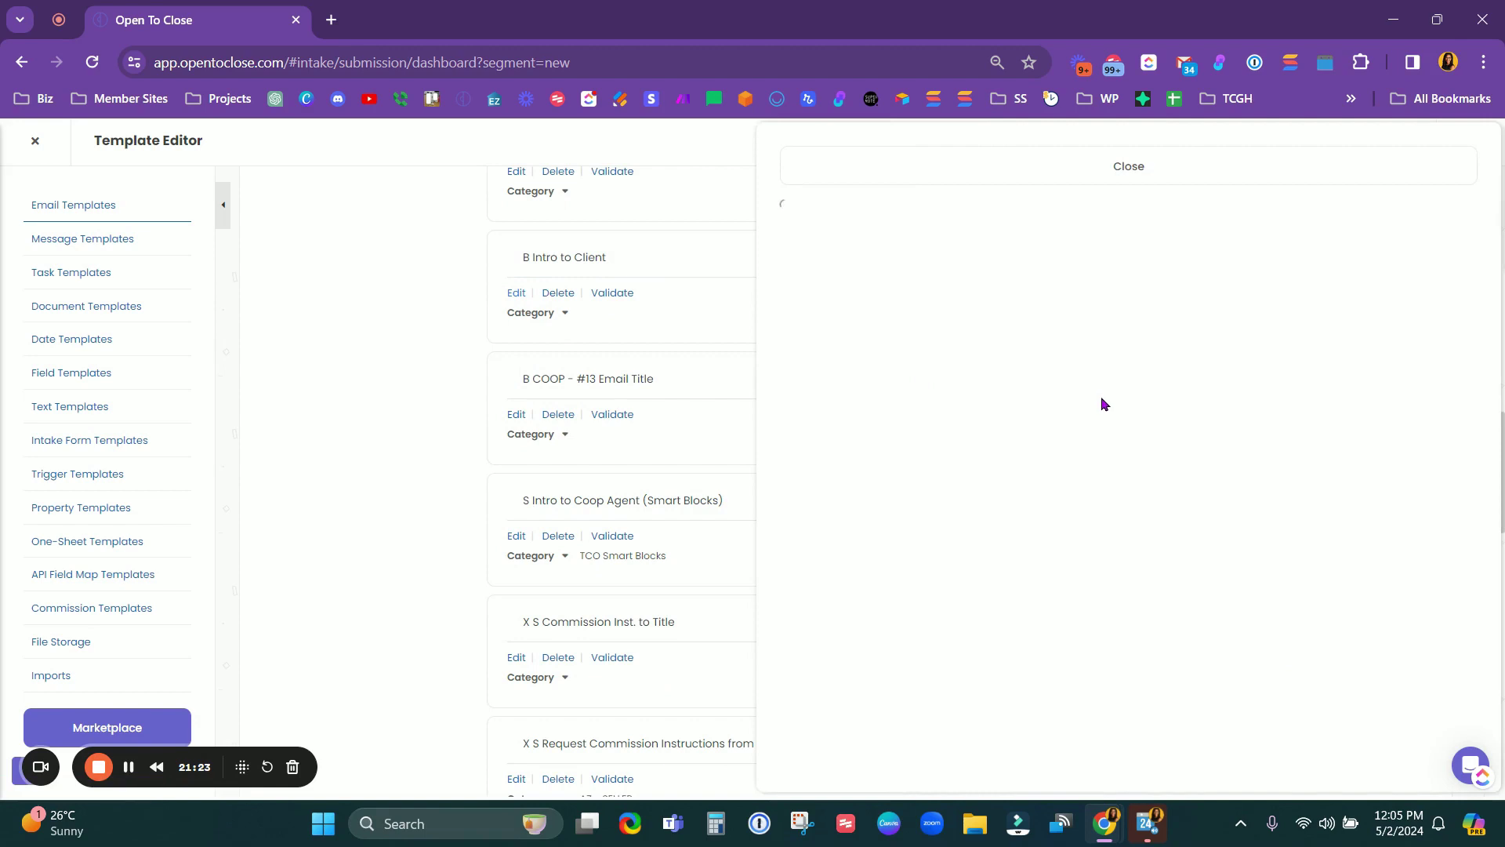
scroll(1117, 416, down, 5)
drag(1468, 446, 1468, 714)
Step: Select the contingency lines, Title Company details and {{smart_block_b_intro_ic_ends_timeline}} placeholder
scroll(1156, 381, down, 3)
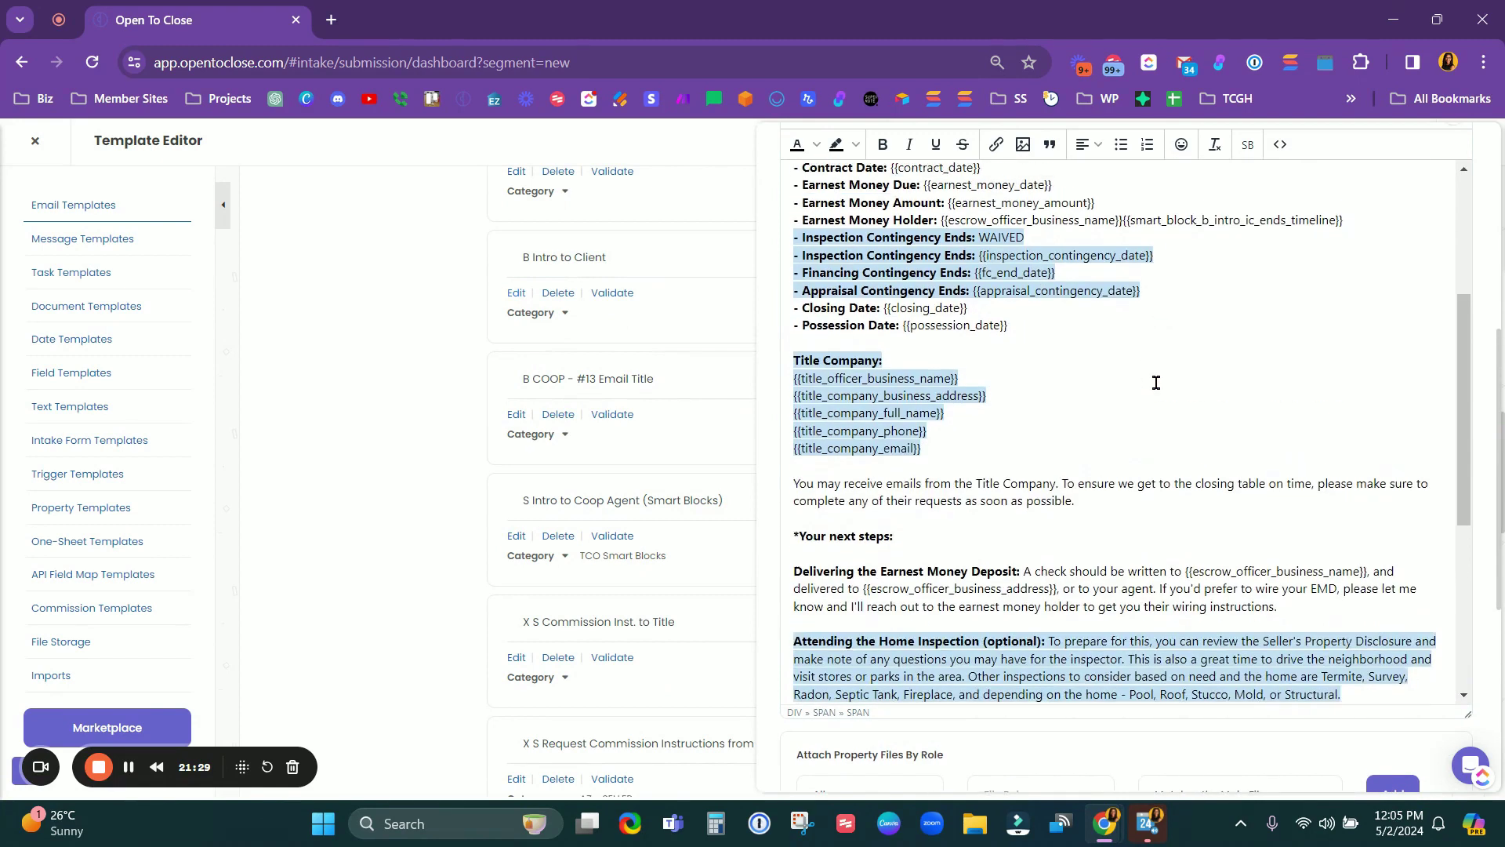
scroll(1160, 382, up, 4)
scroll(1080, 388, down, 2)
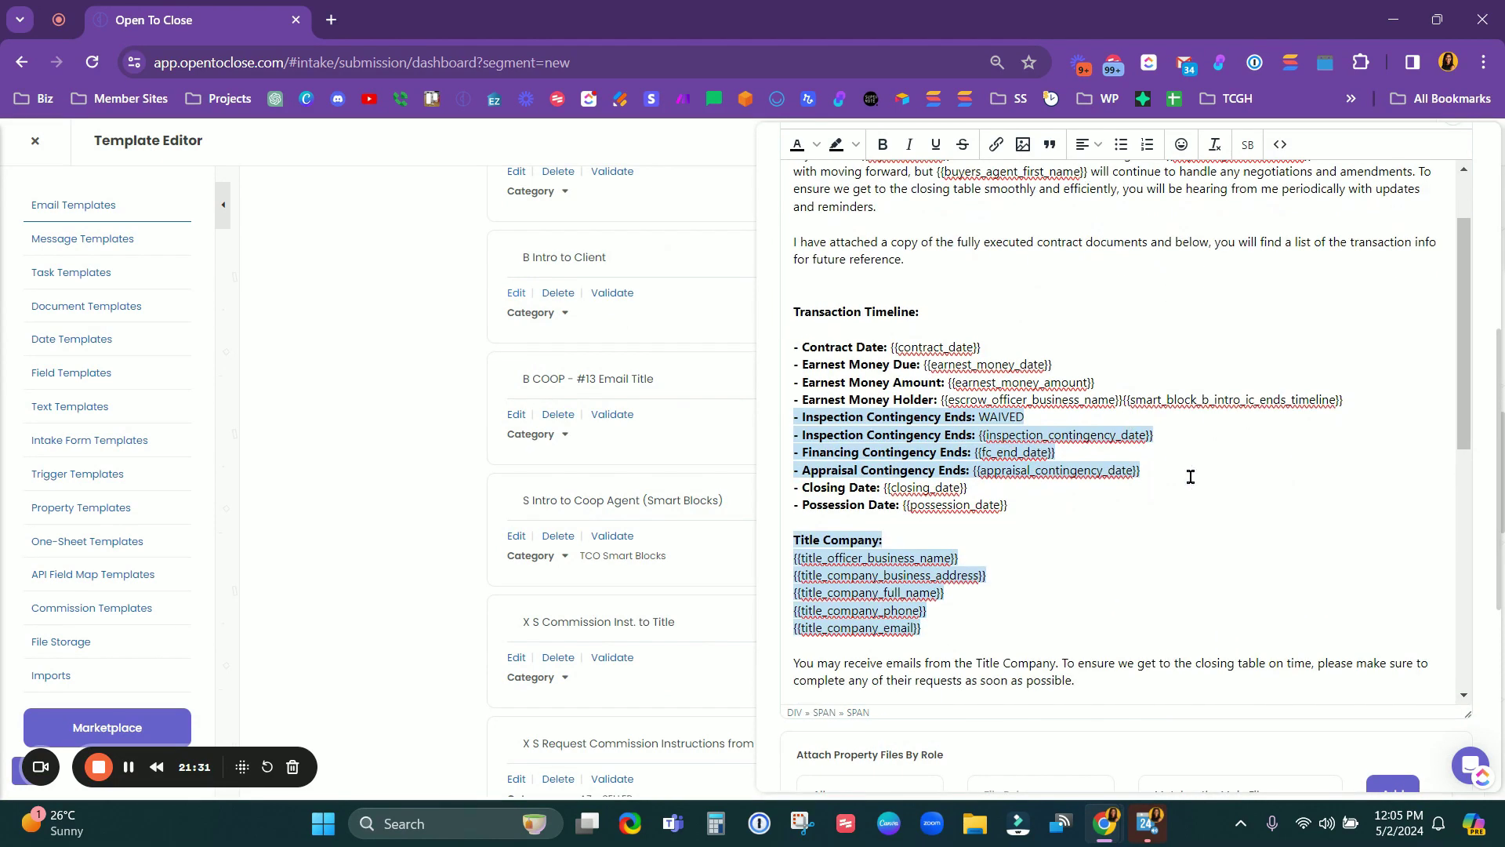
drag(1176, 474, 902, 418)
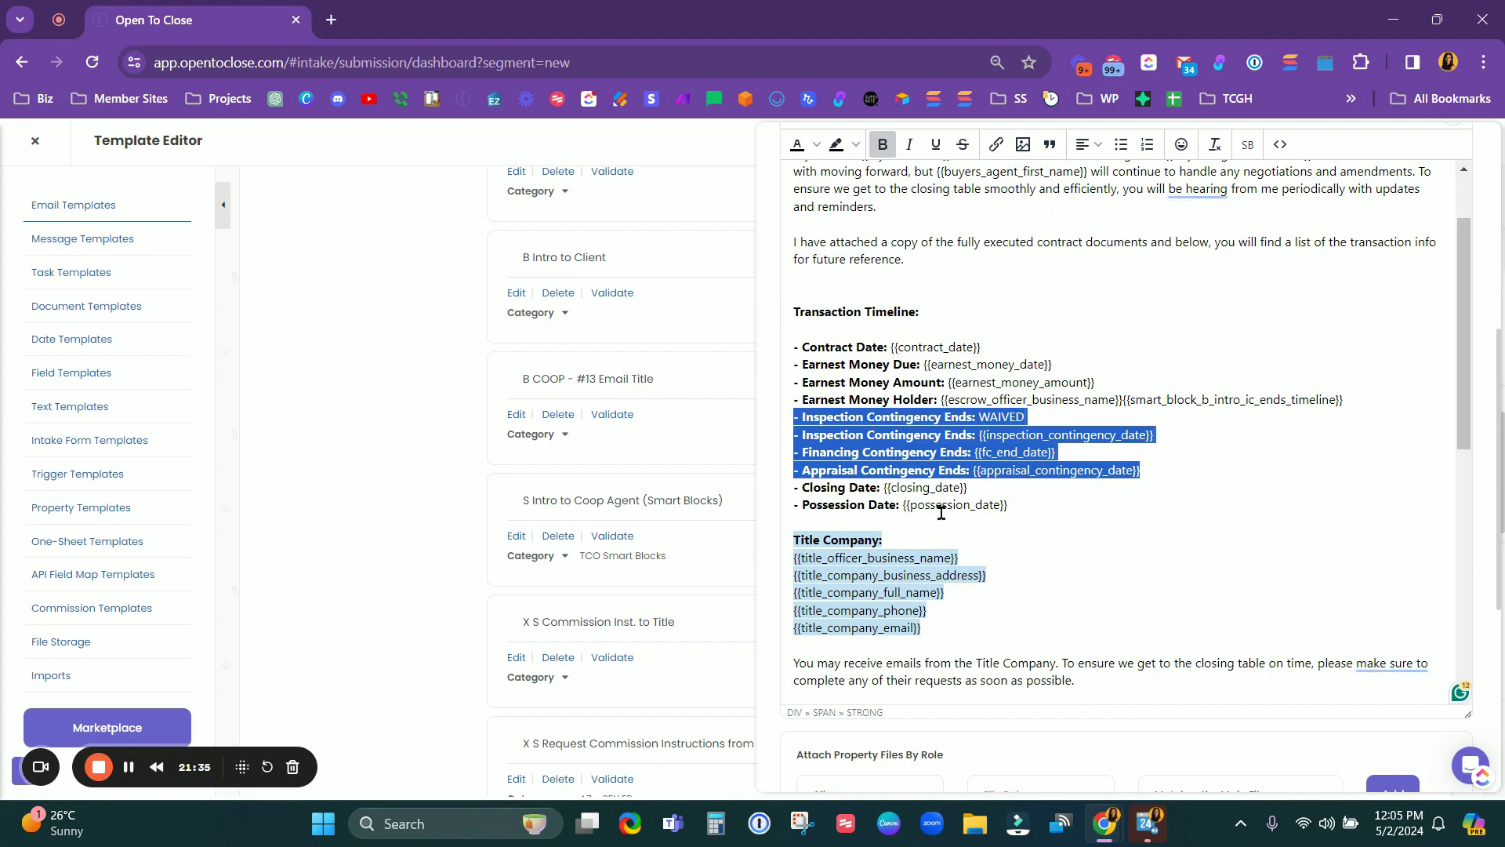
click(888, 455)
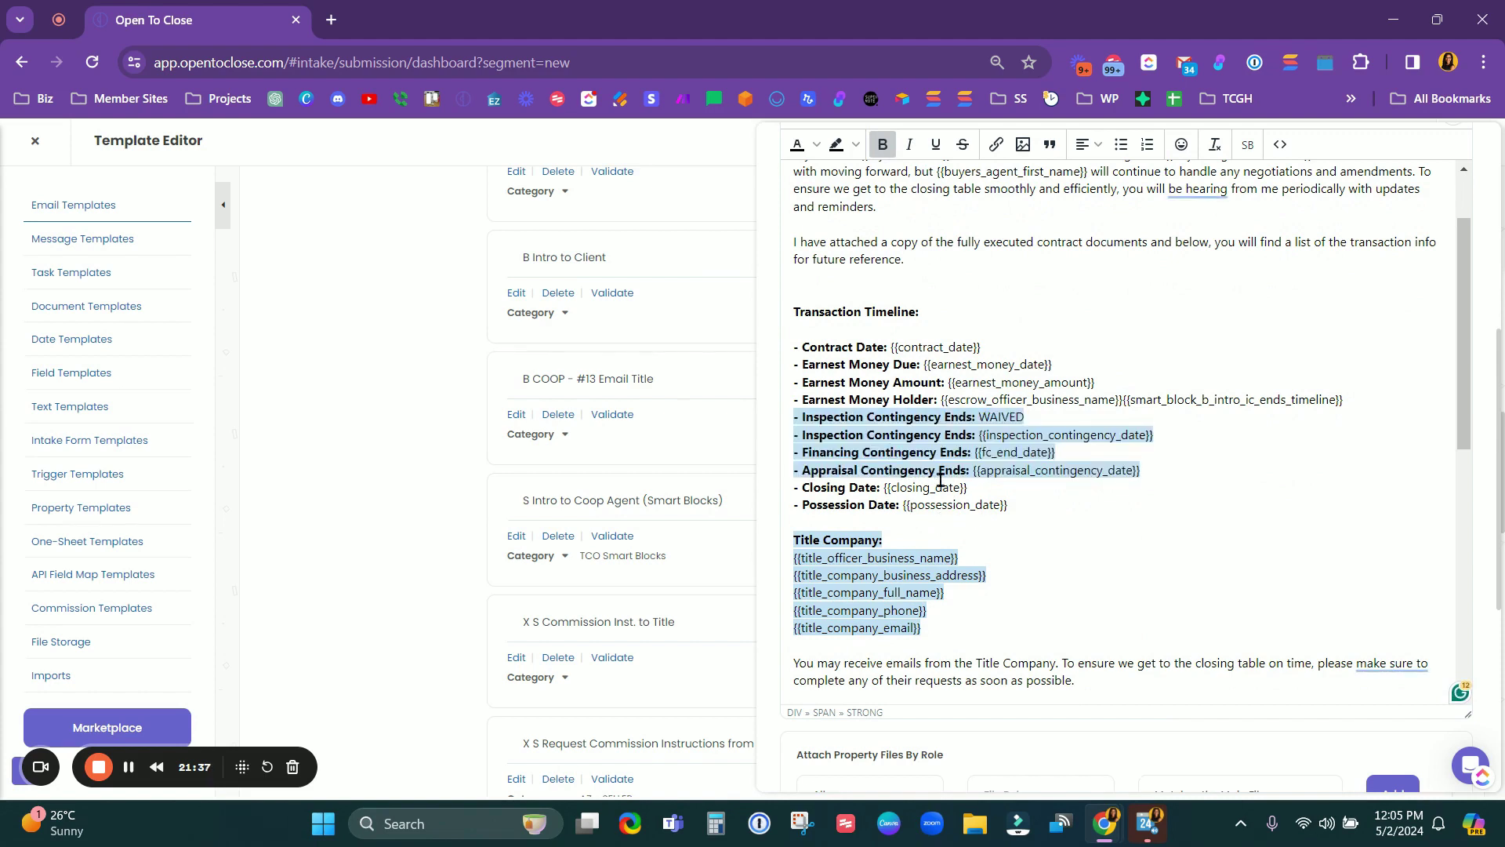
click(913, 473)
drag(794, 538, 1049, 638)
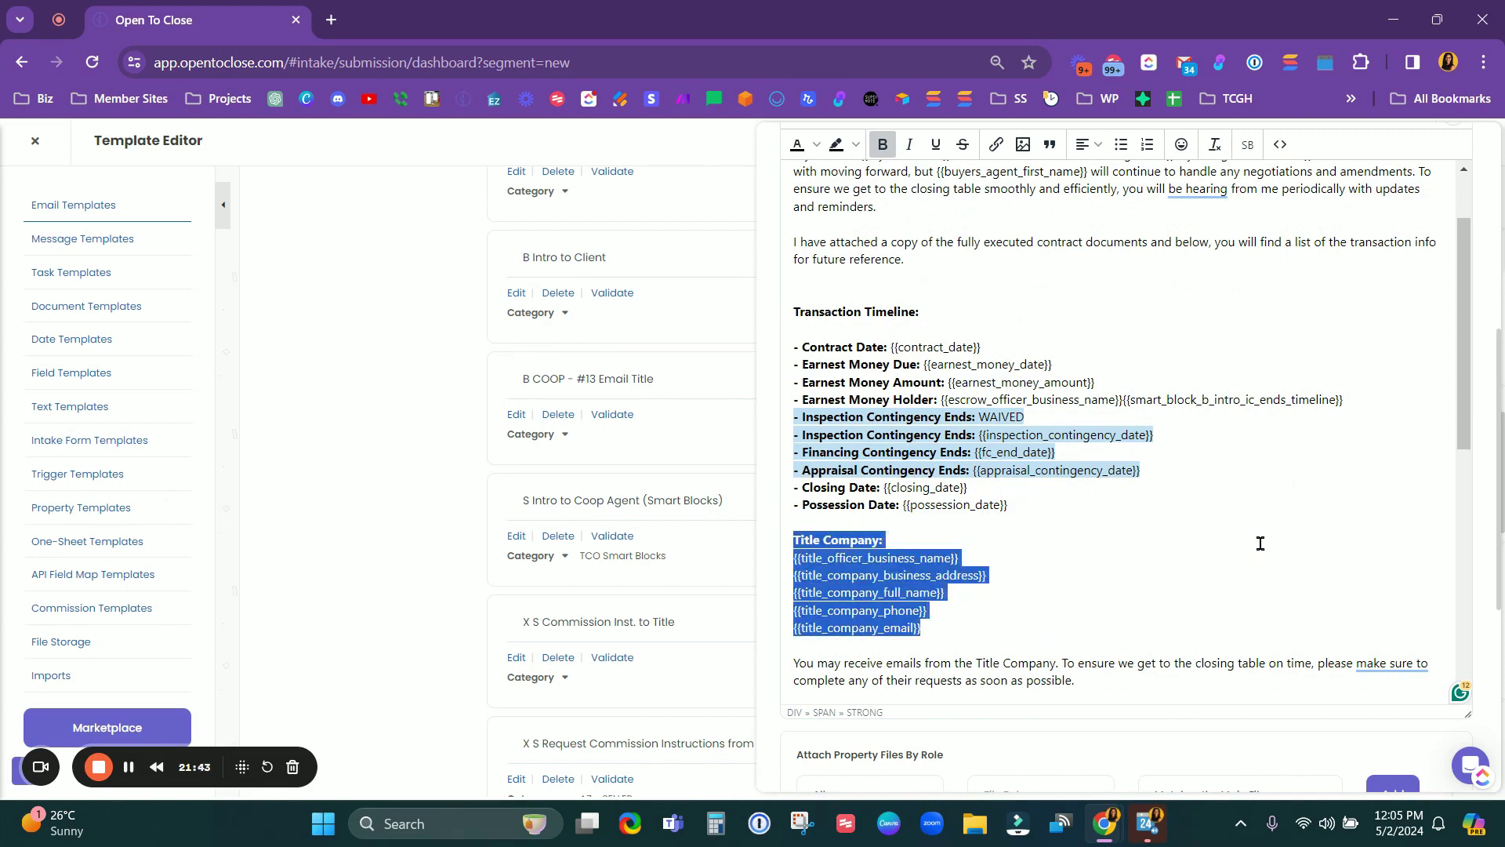
scroll(1179, 547, up, 1)
scroll(1179, 544, down, 2)
scroll(1180, 544, up, 2)
click(1044, 516)
click(1255, 498)
drag(1359, 499, 1127, 497)
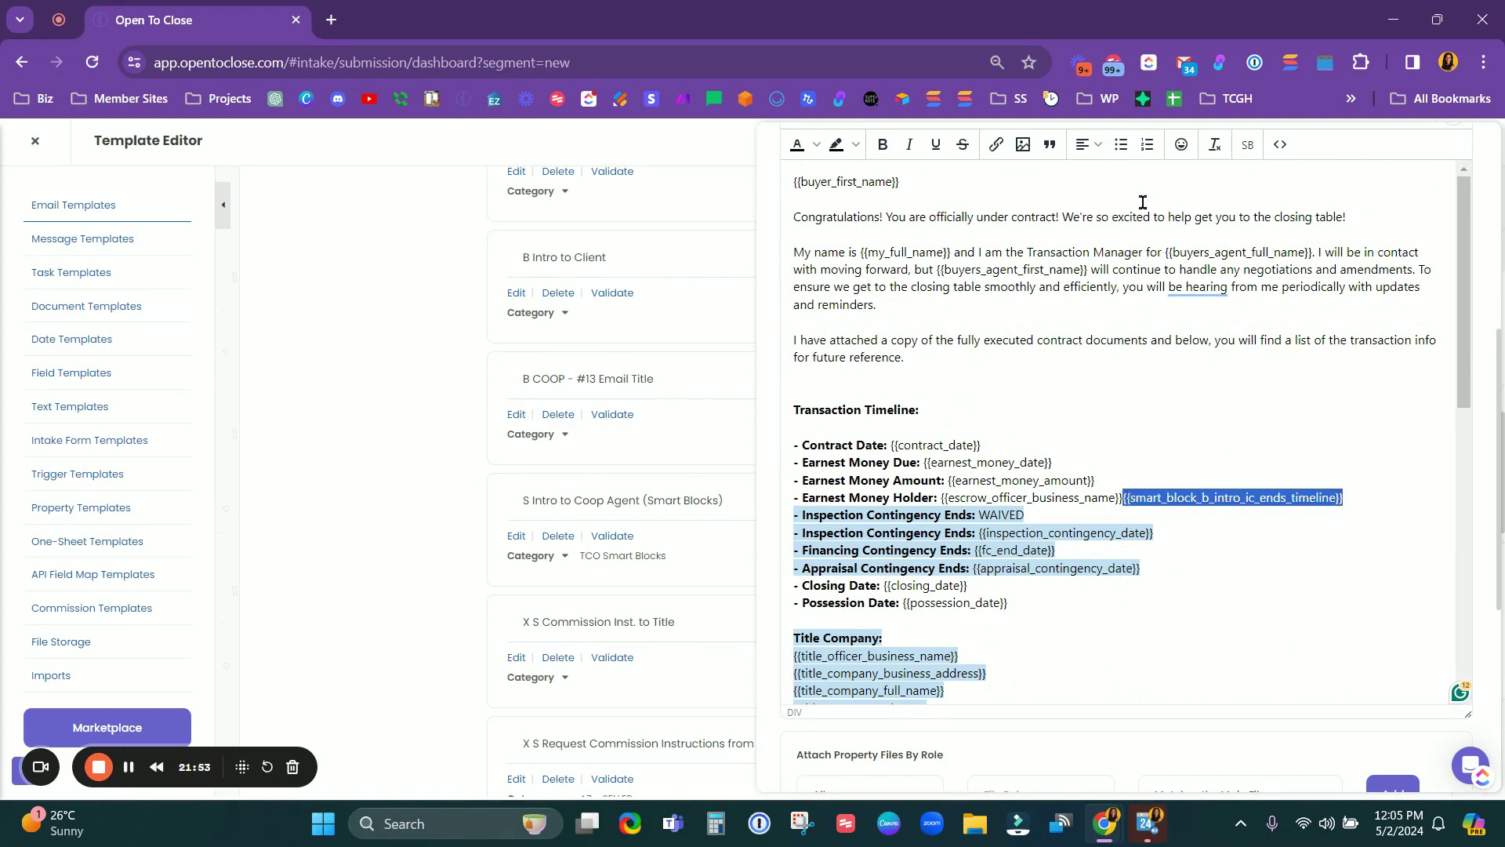
Step: Open the IC Ends Timeline smart block details and select the Inspection Contingency Ends: WAIVED line
click(1247, 146)
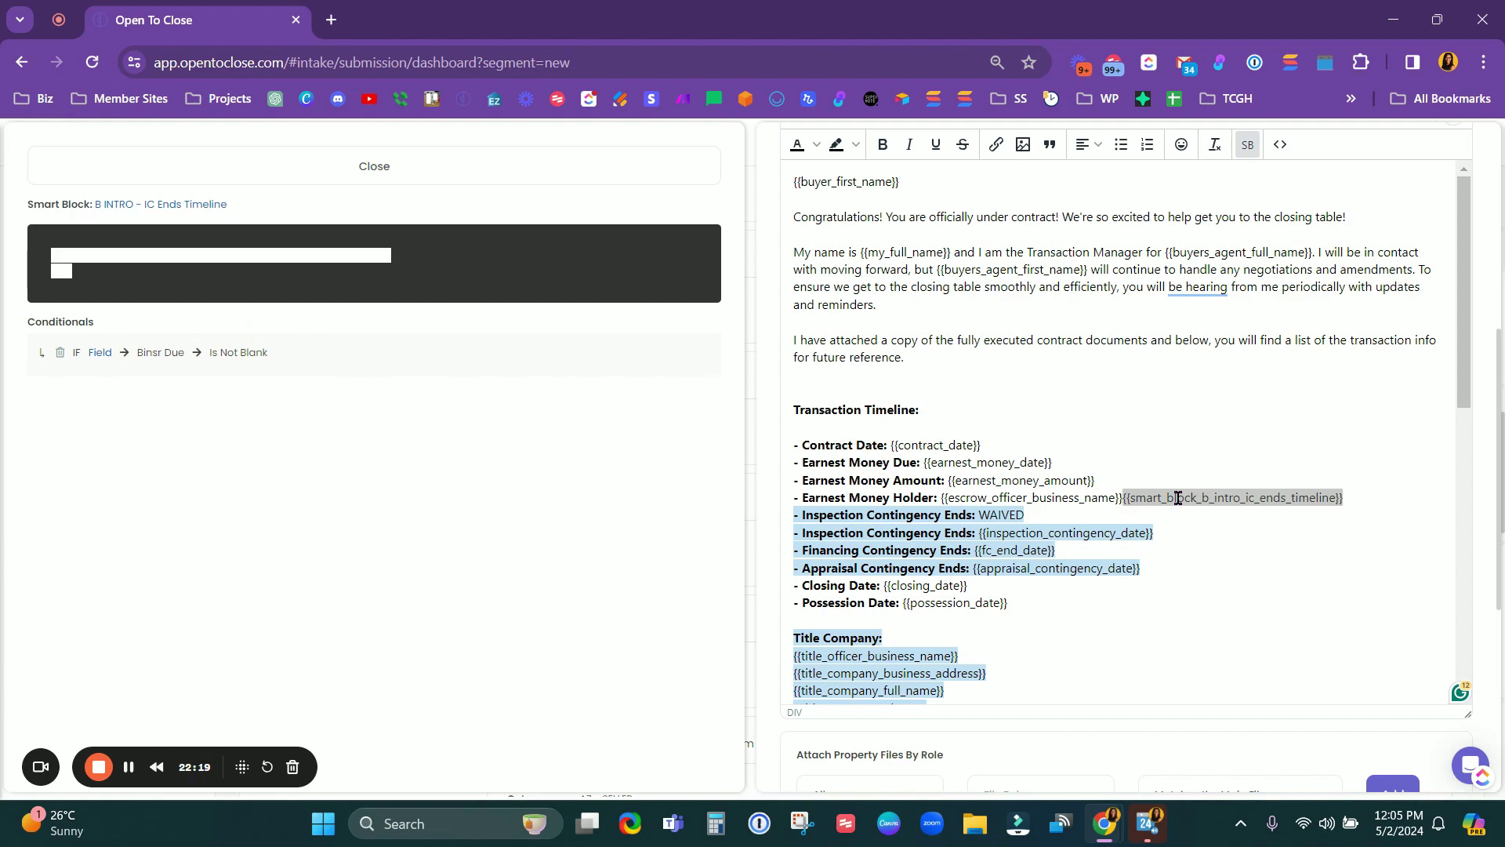
click(101, 279)
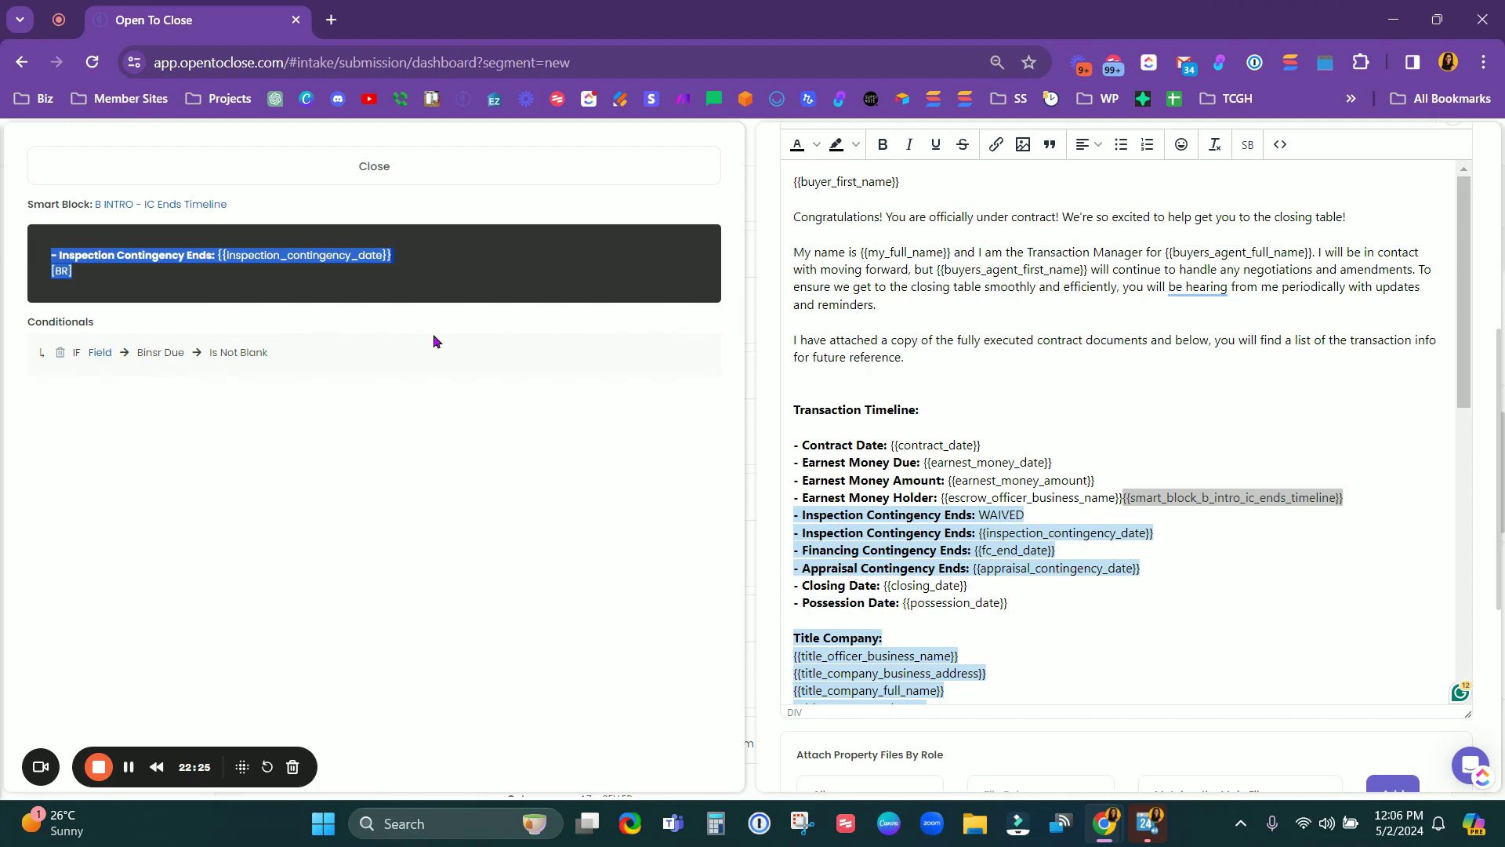
click(1026, 509)
drag(1026, 514, 788, 515)
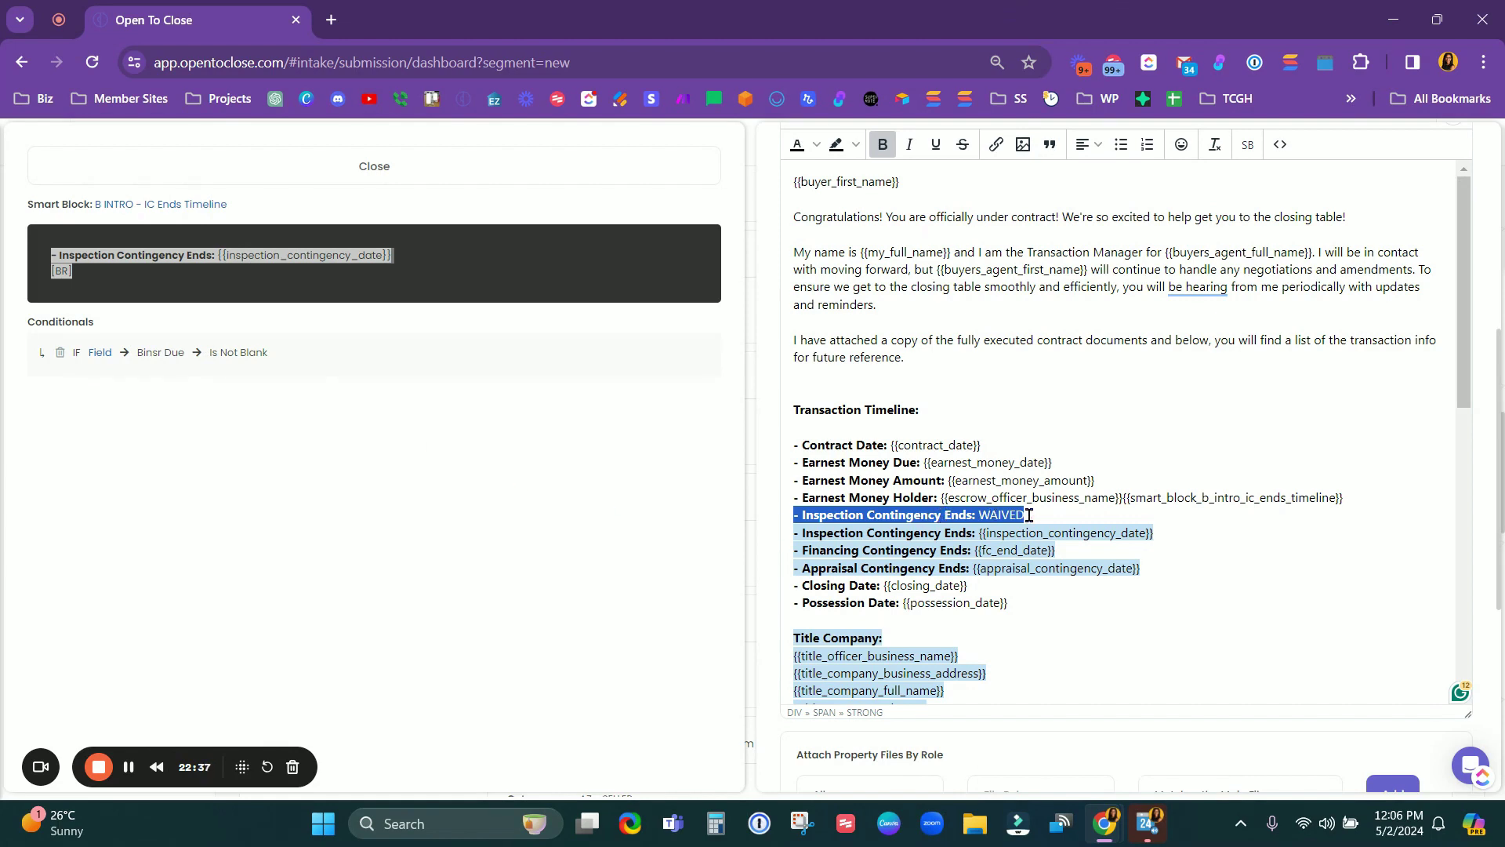
Step: Reselect the IC ends timeline placeholder and view the To/Cc/Bcc, missing merge fields warning and subject
scroll(1029, 515, down, 10)
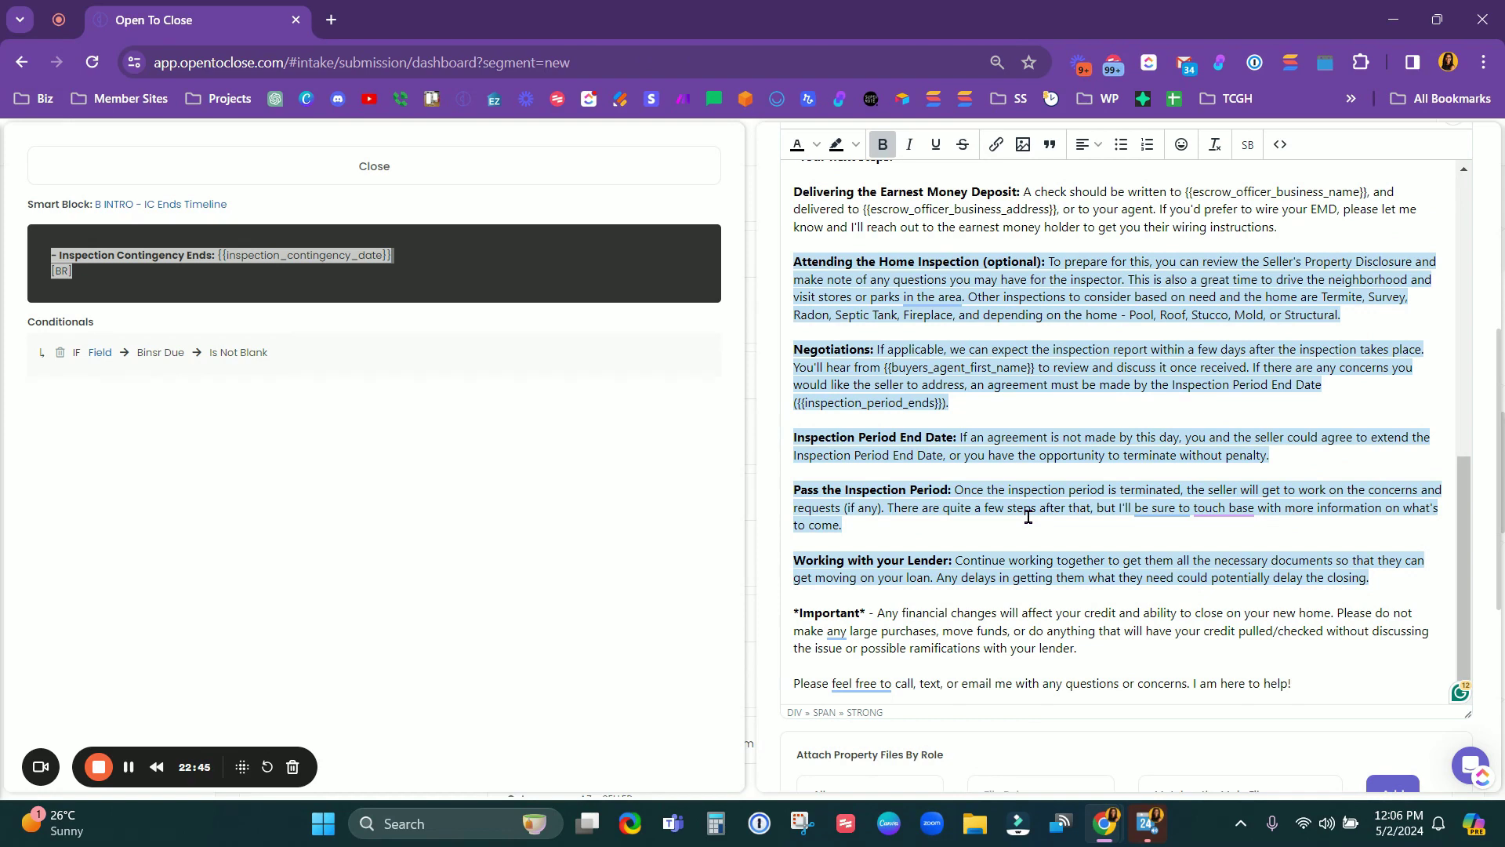
scroll(1028, 515, up, 10)
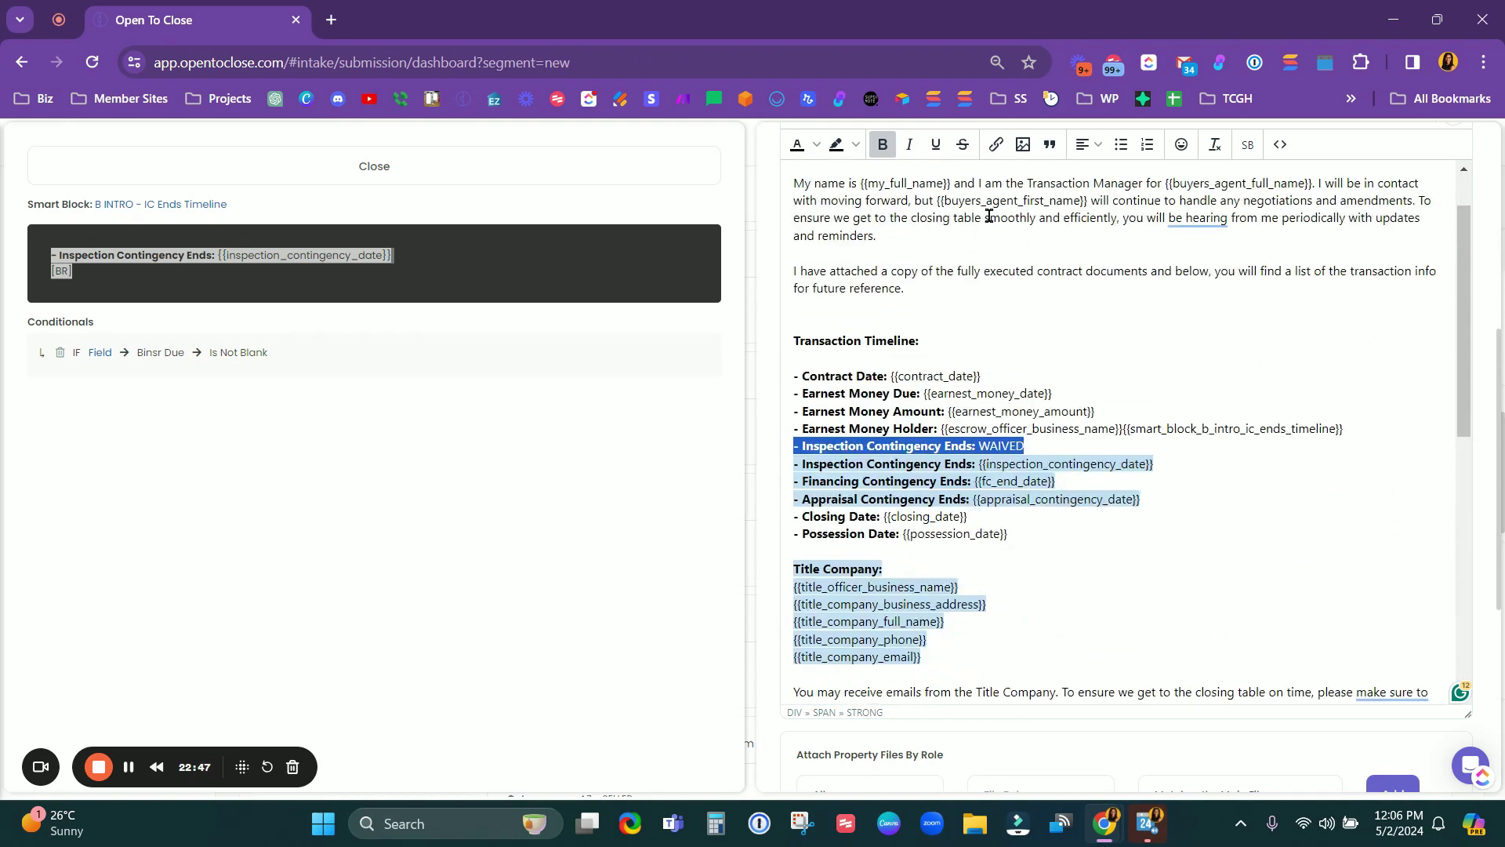
scroll(1121, 517, down, 8)
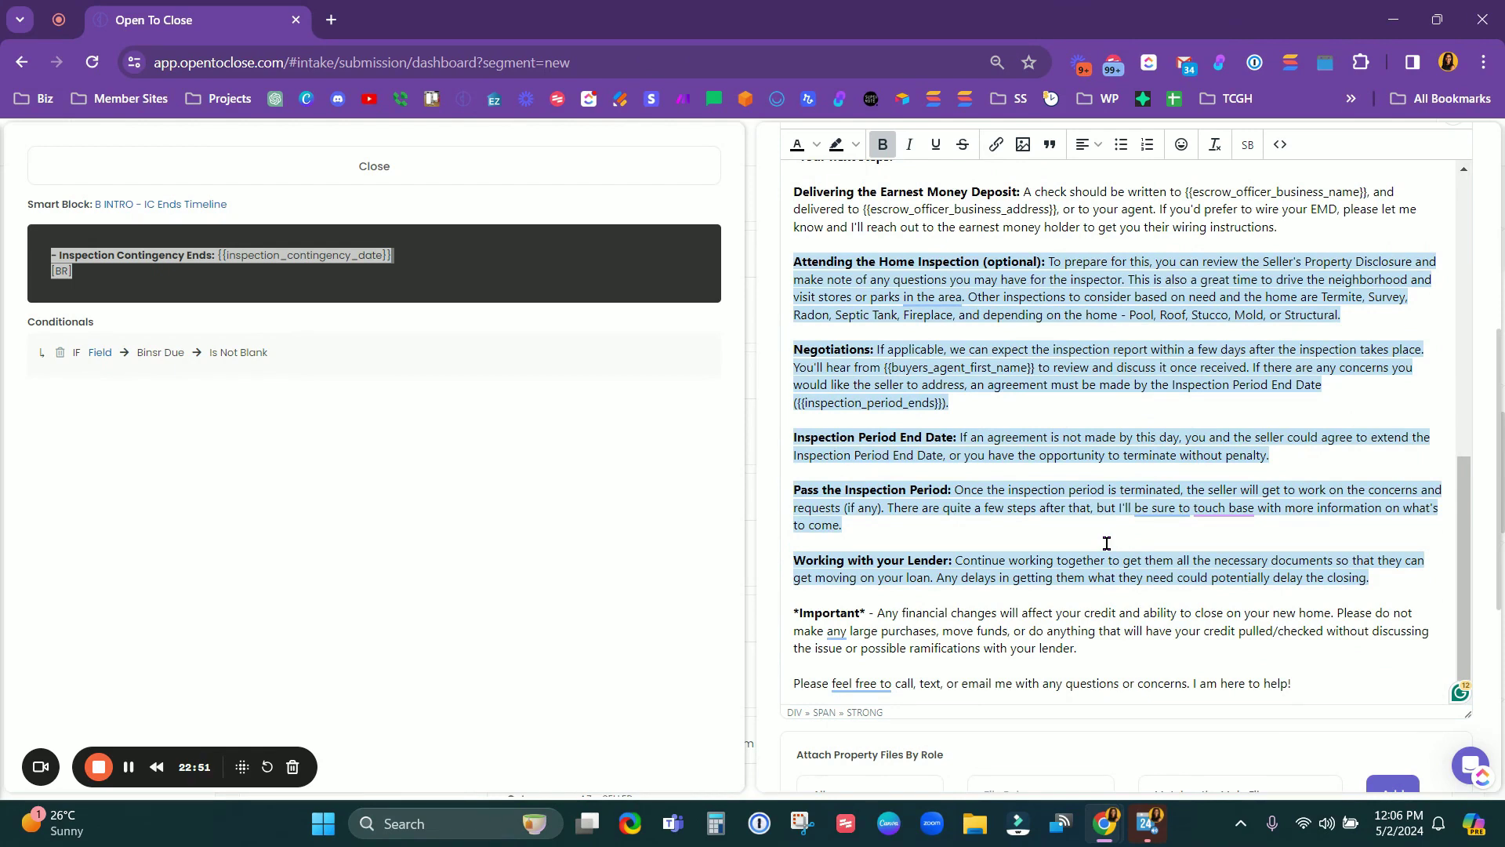
scroll(1183, 503, up, 10)
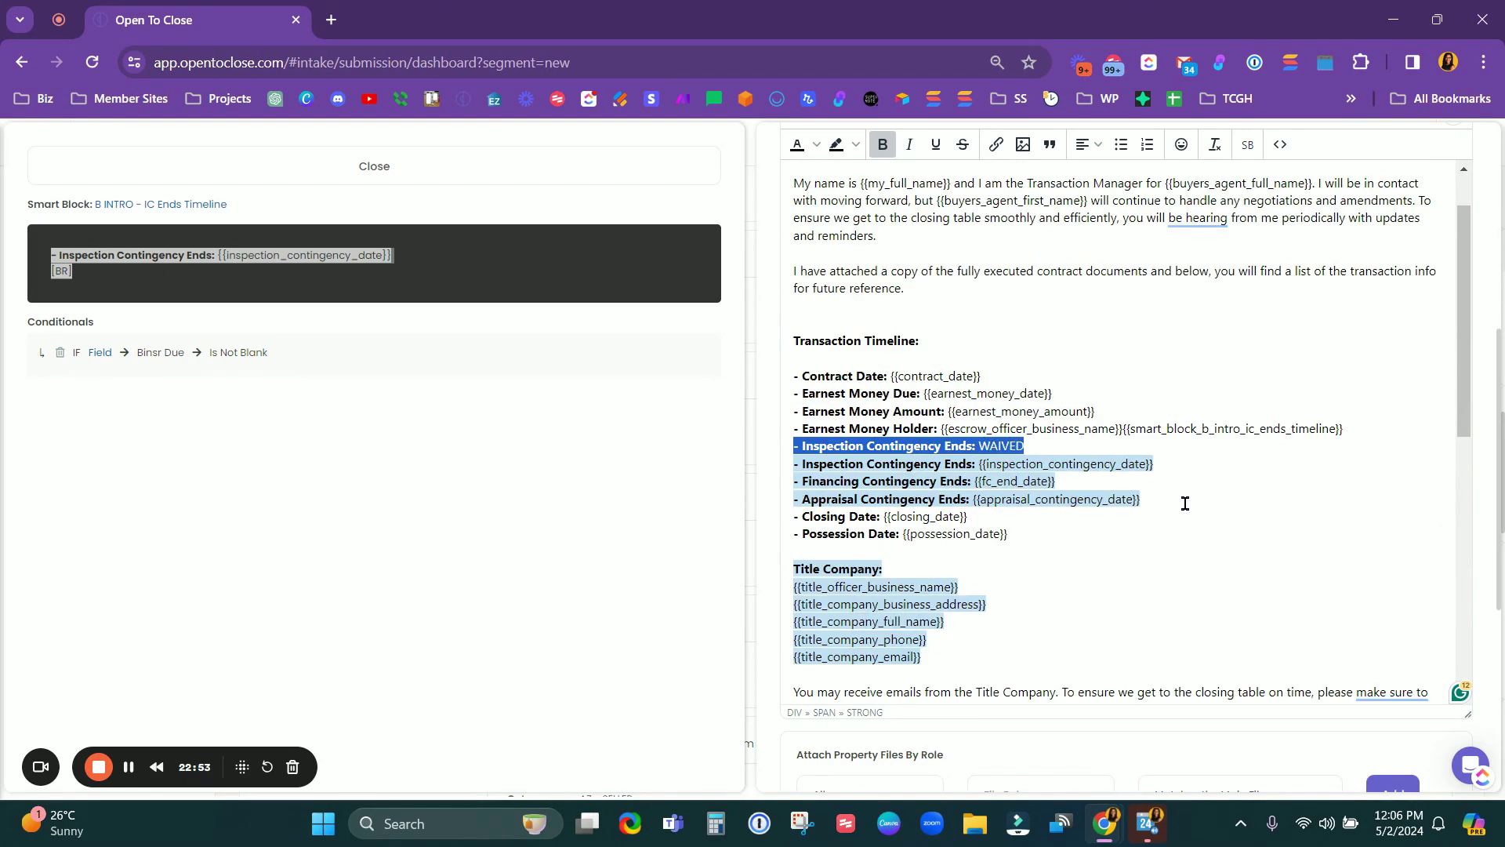
scroll(1192, 471, down, 3)
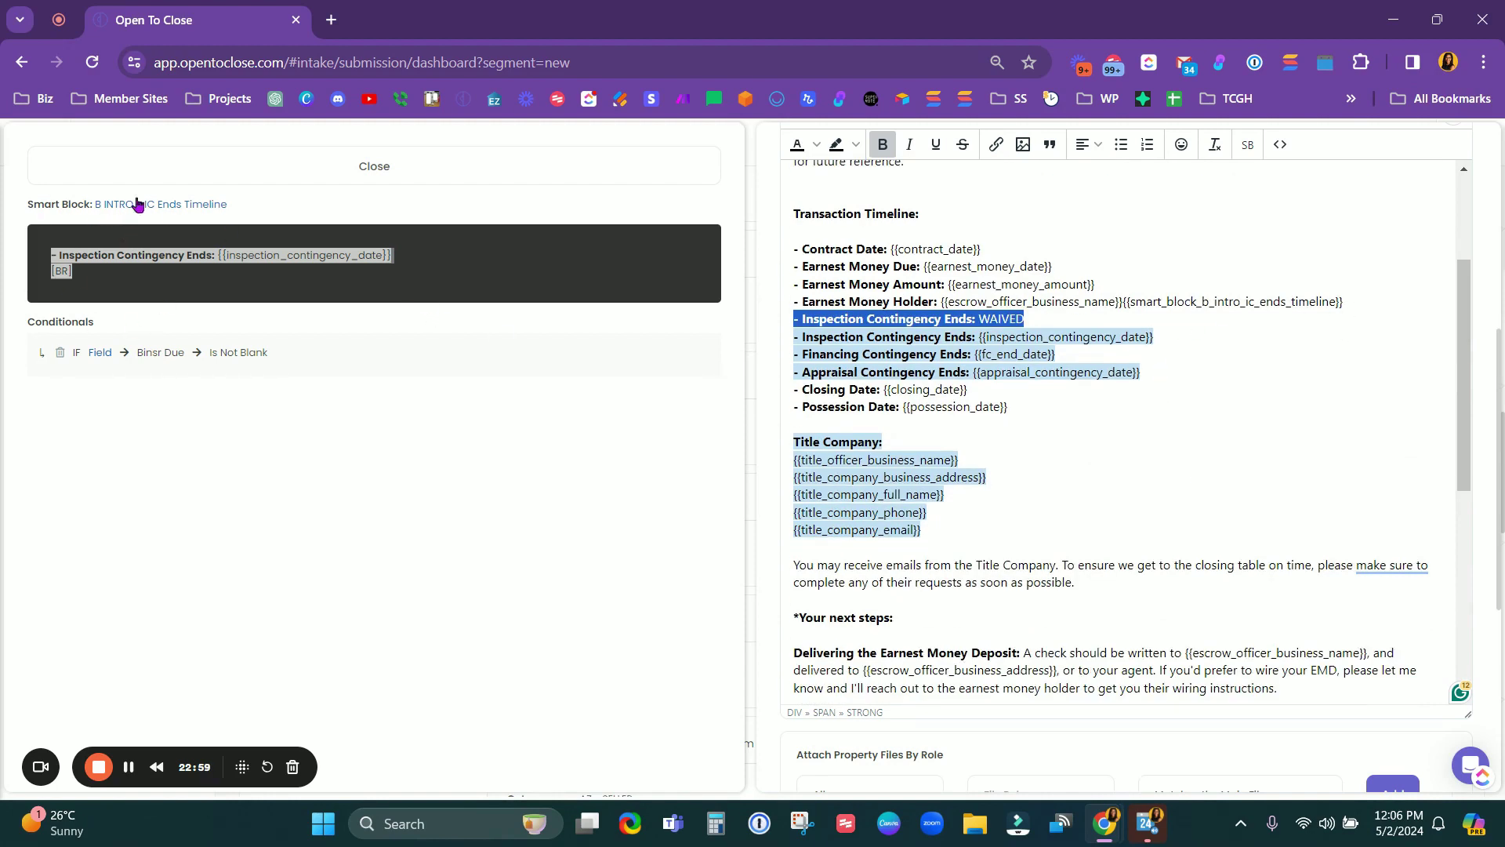
drag(1350, 304, 1123, 303)
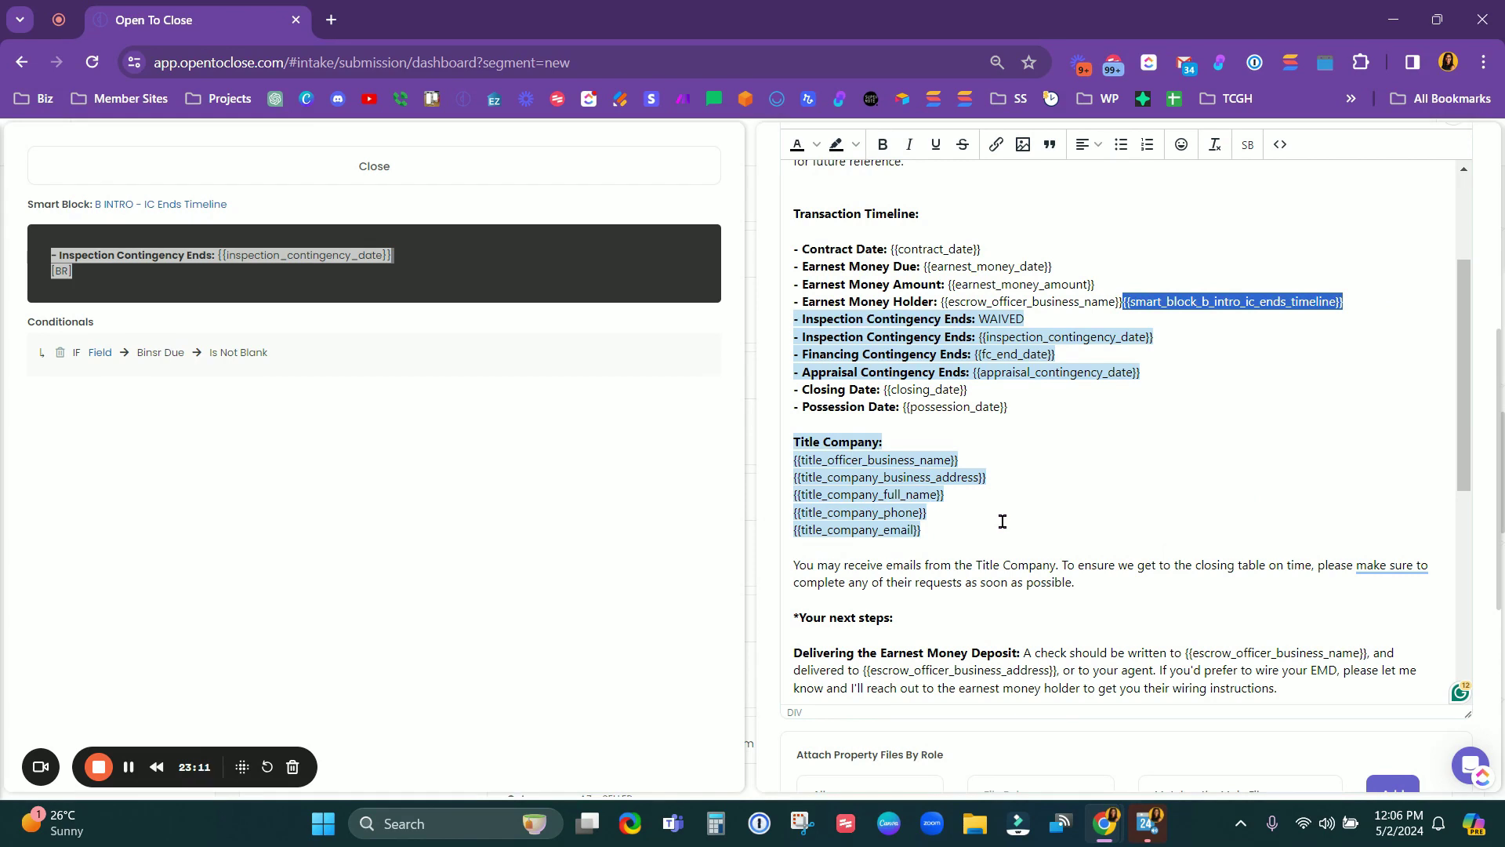
scroll(1003, 522, up, 3)
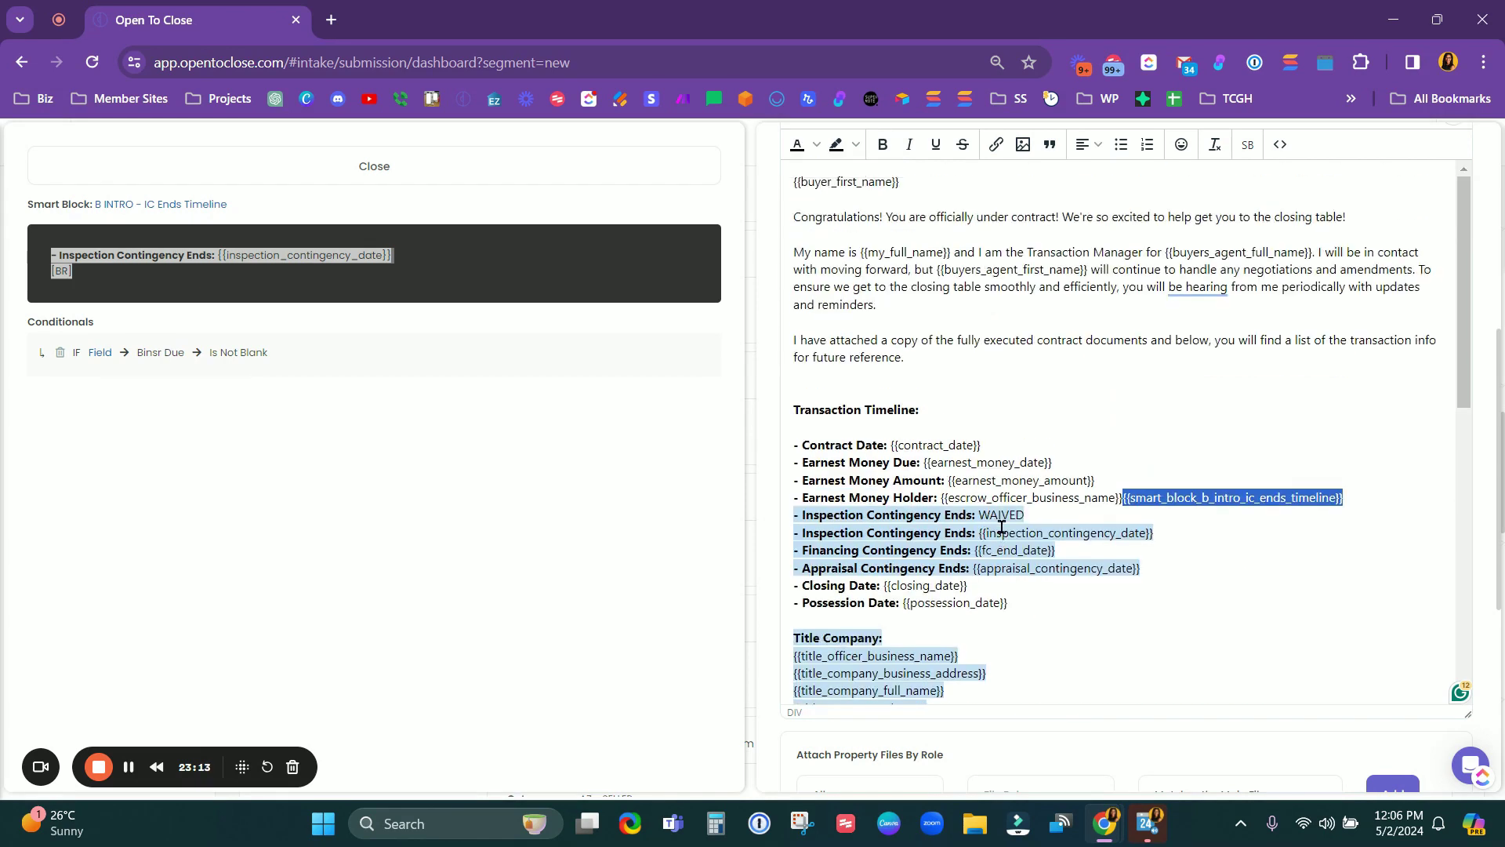
scroll(1003, 527, up, 5)
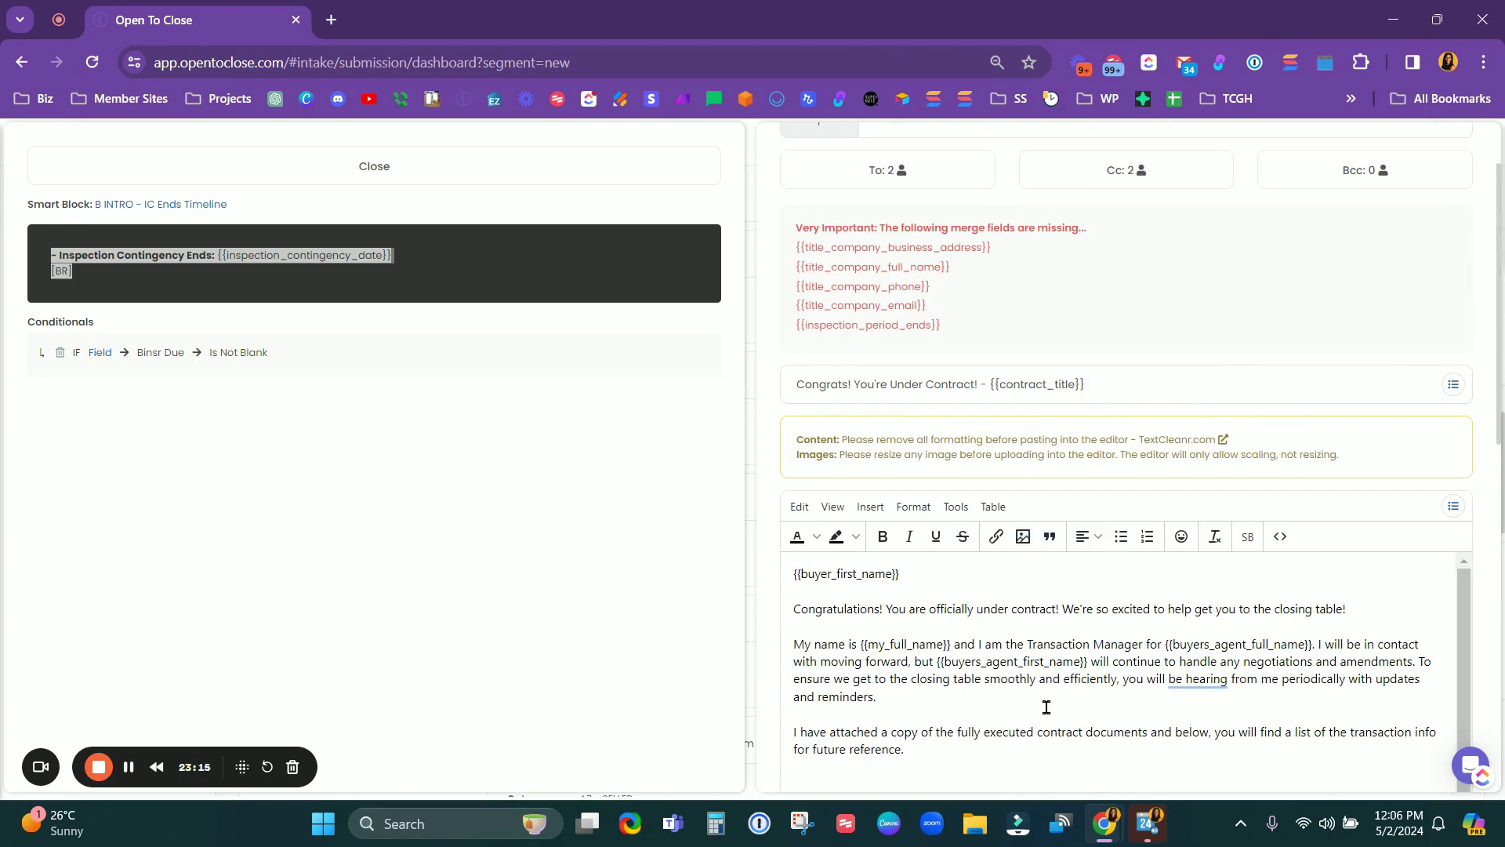
scroll(1047, 707, up, 2)
Step: Close the template preview and Template Editor, and show the Submitted intake forms
click(572, 166)
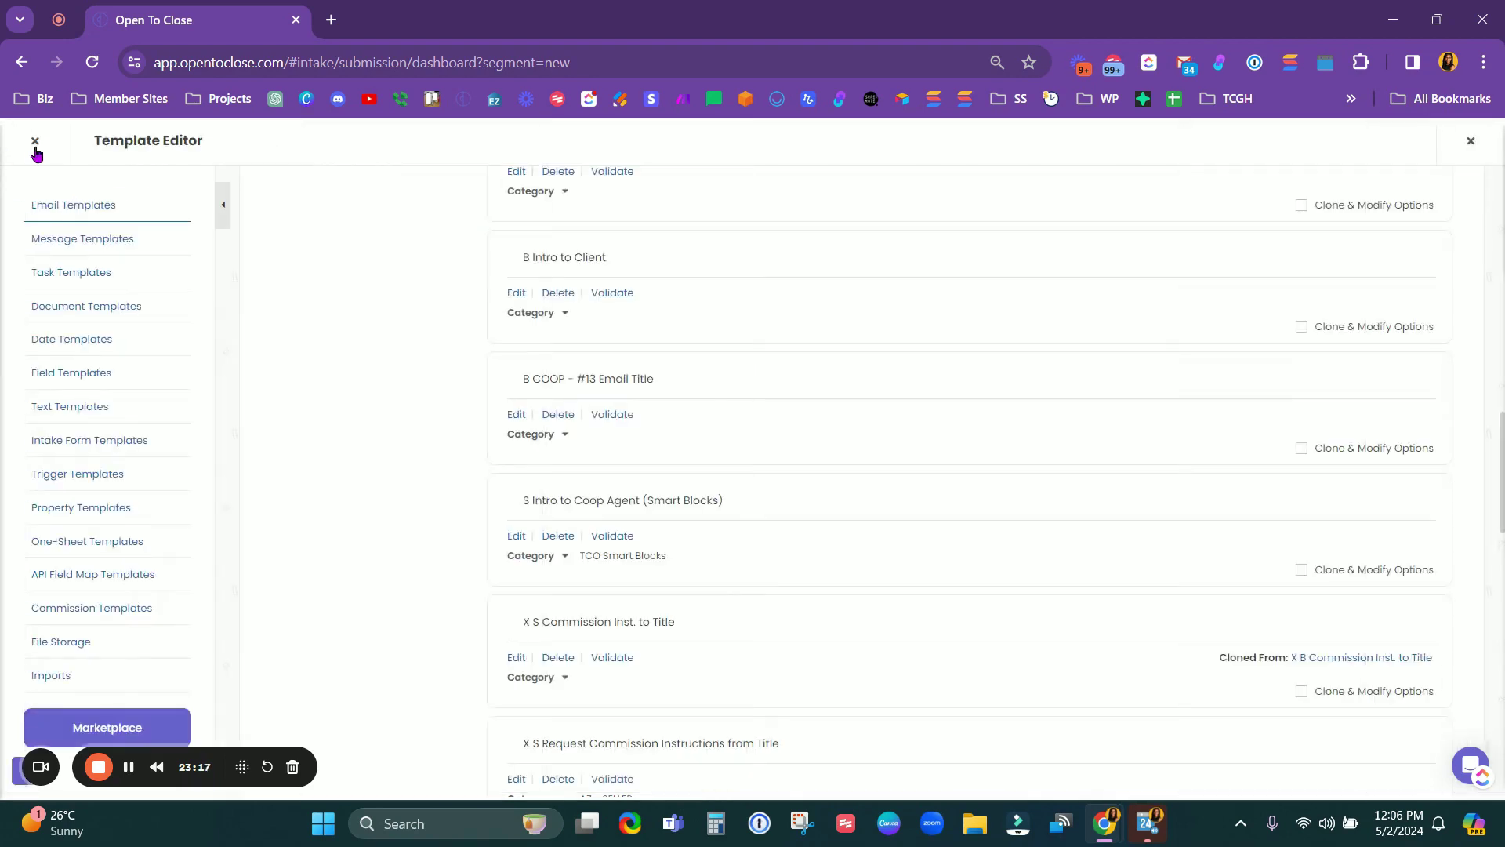
click(34, 142)
mouse_move(26, 359)
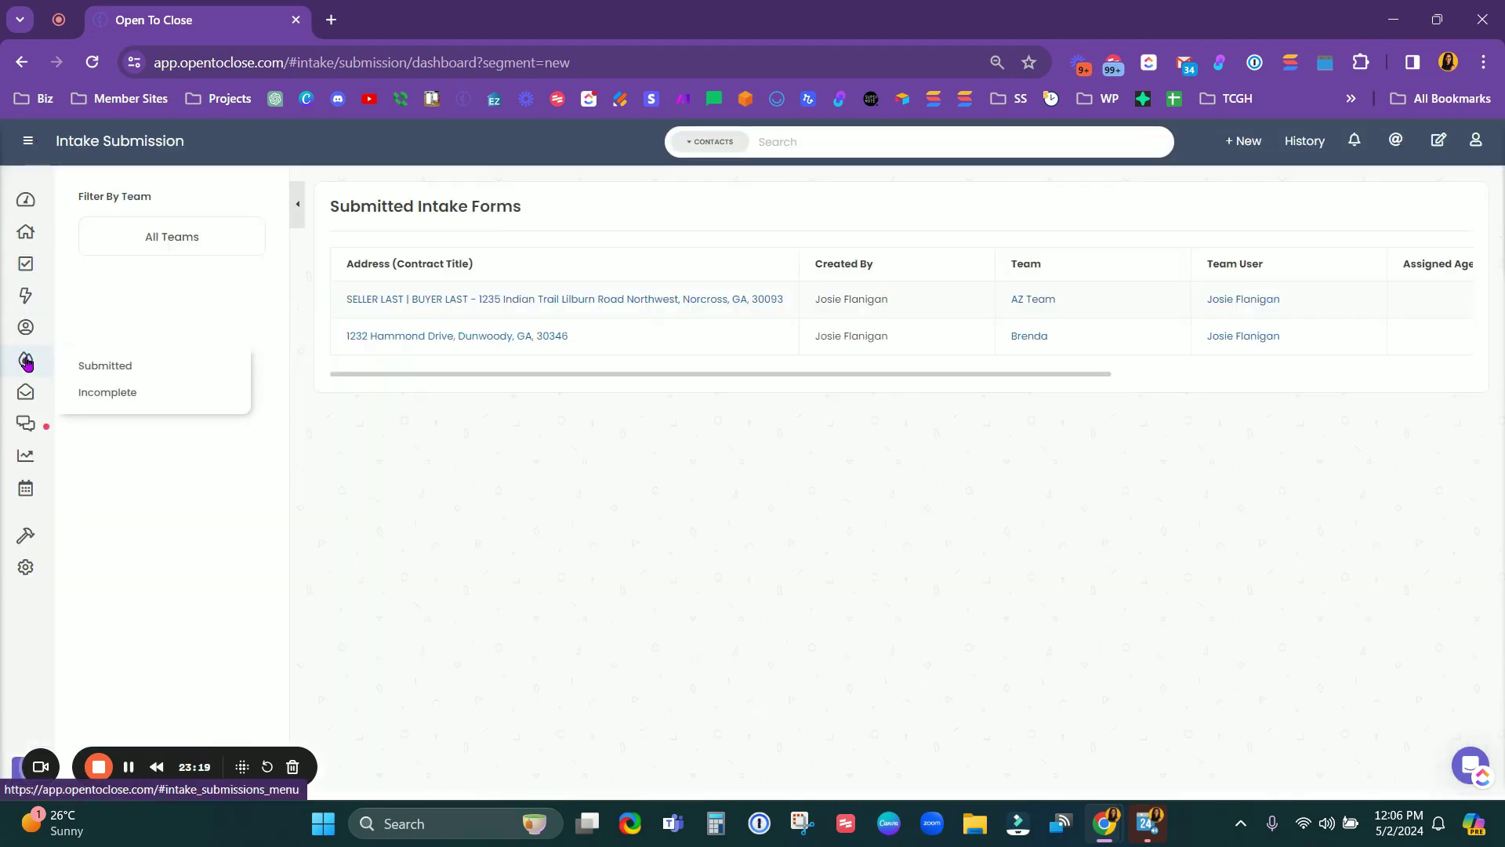
click(101, 368)
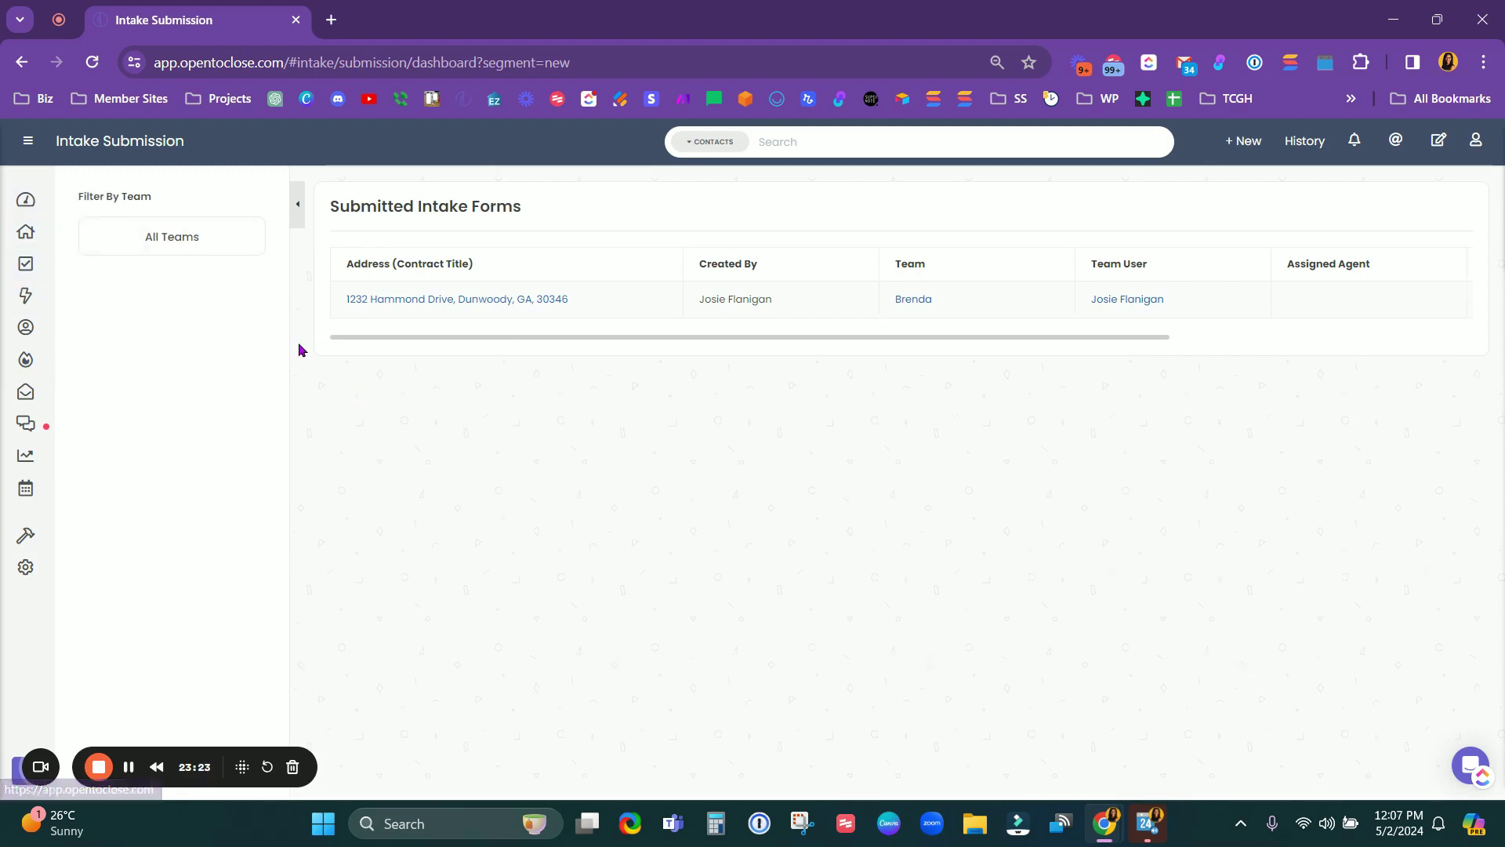
Step: Open the SELLER LAST | BUYER LAST transaction from the Properties dashboard
mouse_move(31, 364)
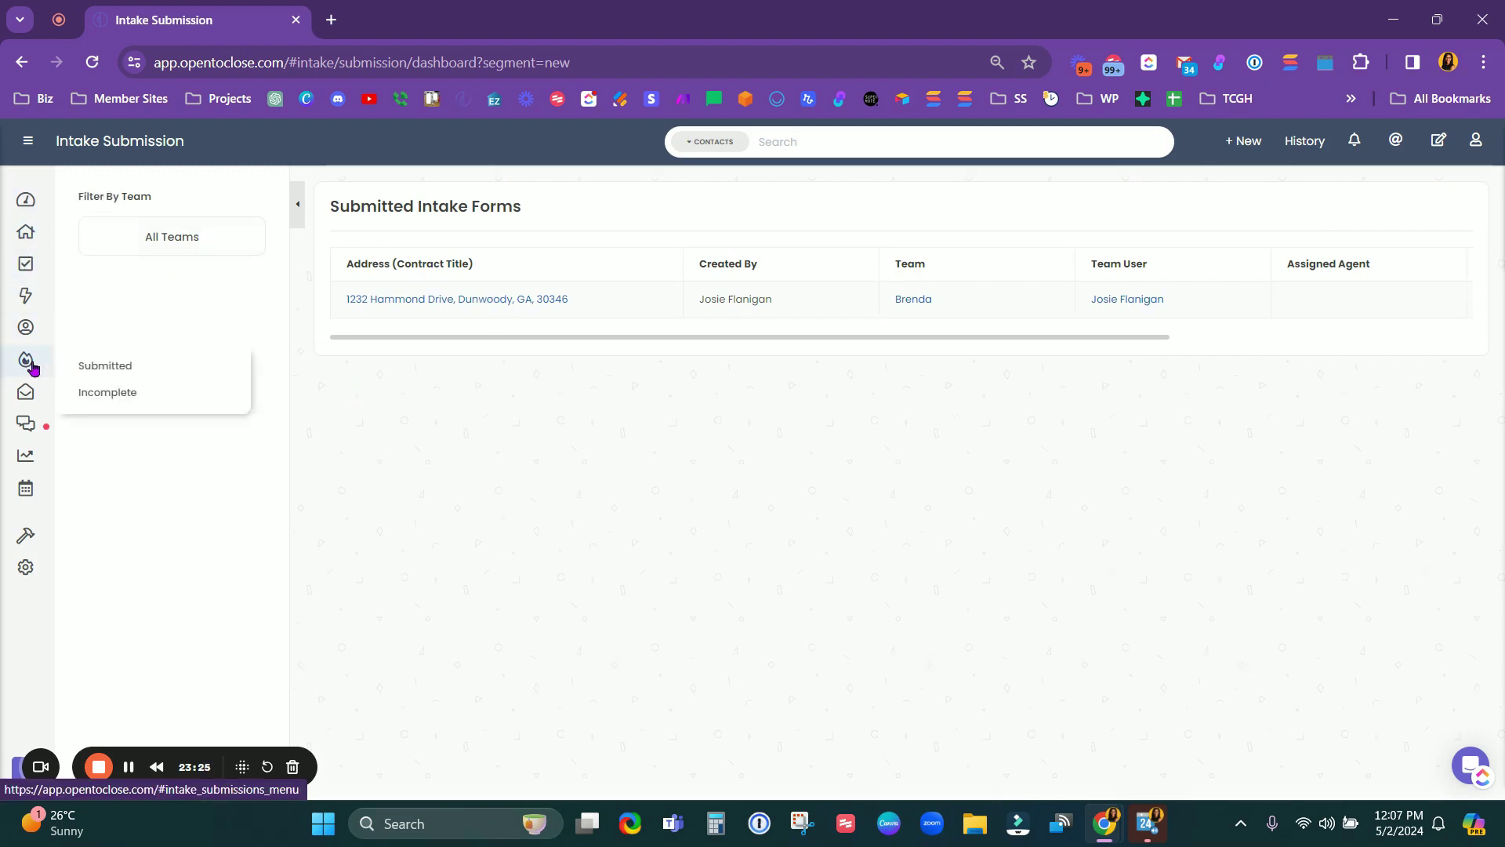
click(30, 235)
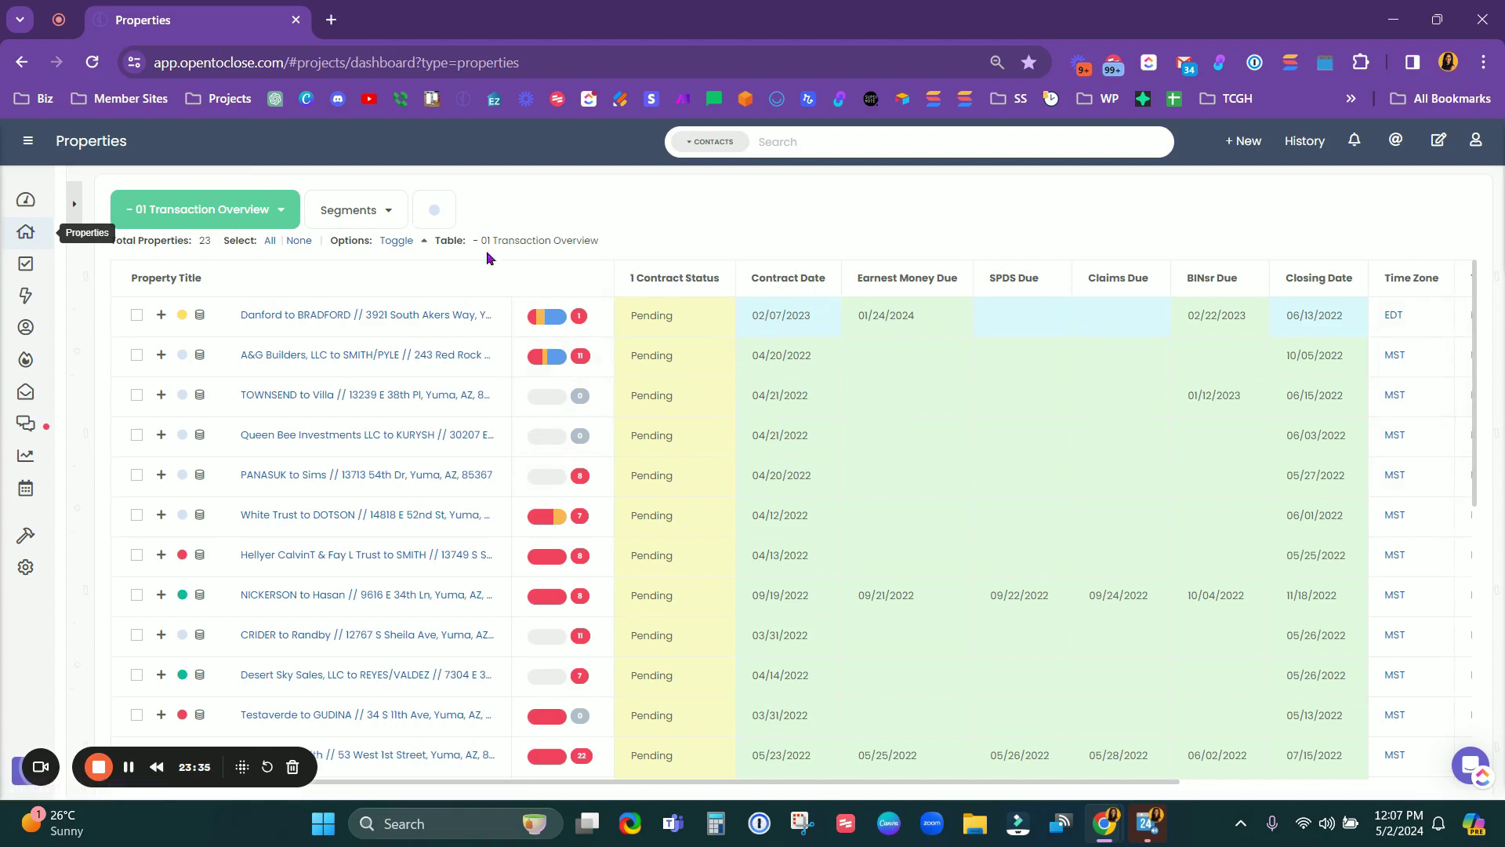
scroll(380, 337, down, 10)
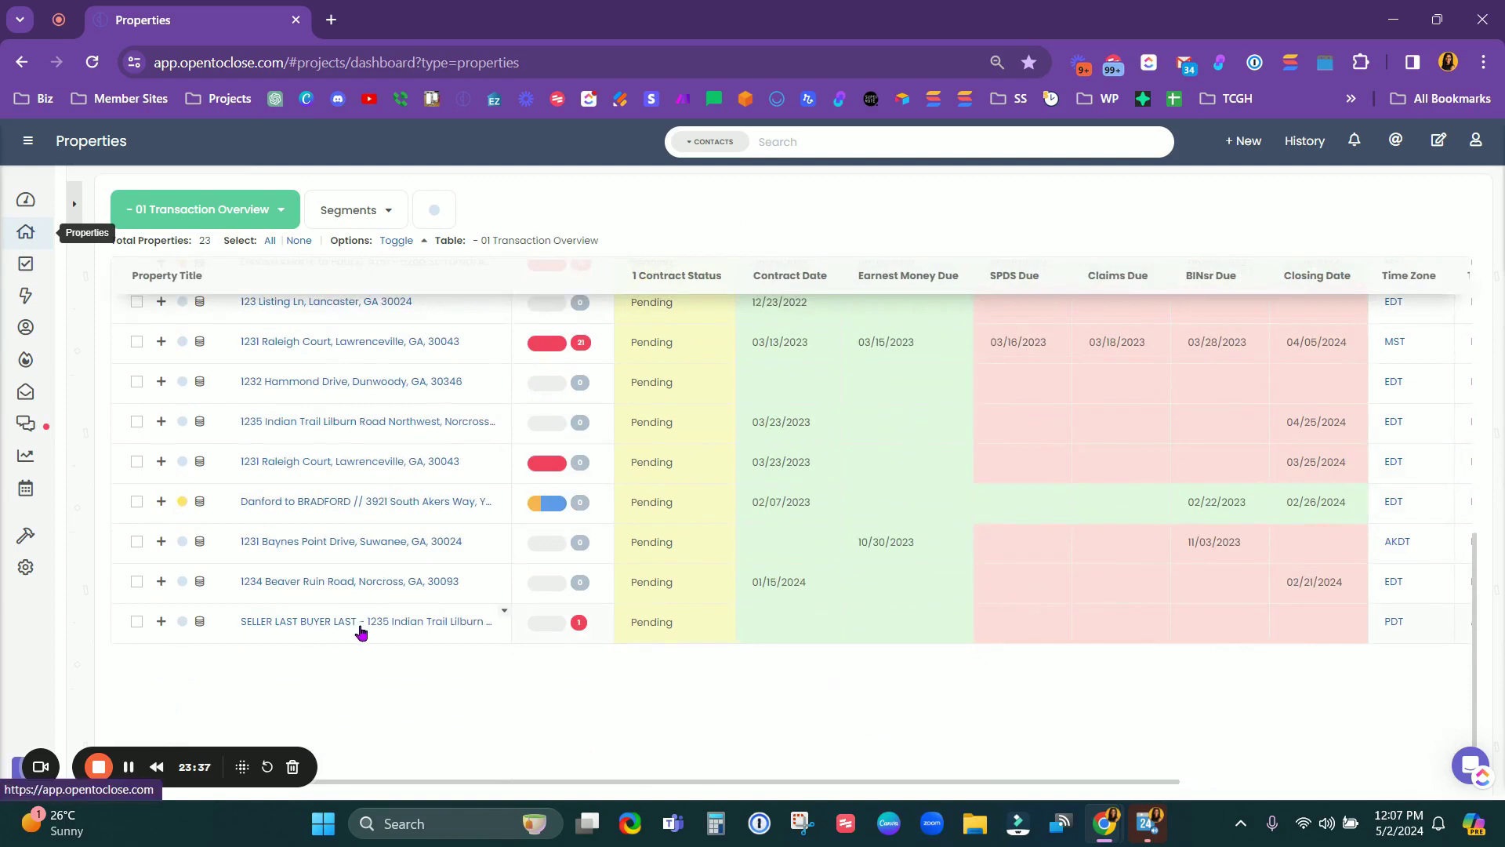
click(346, 621)
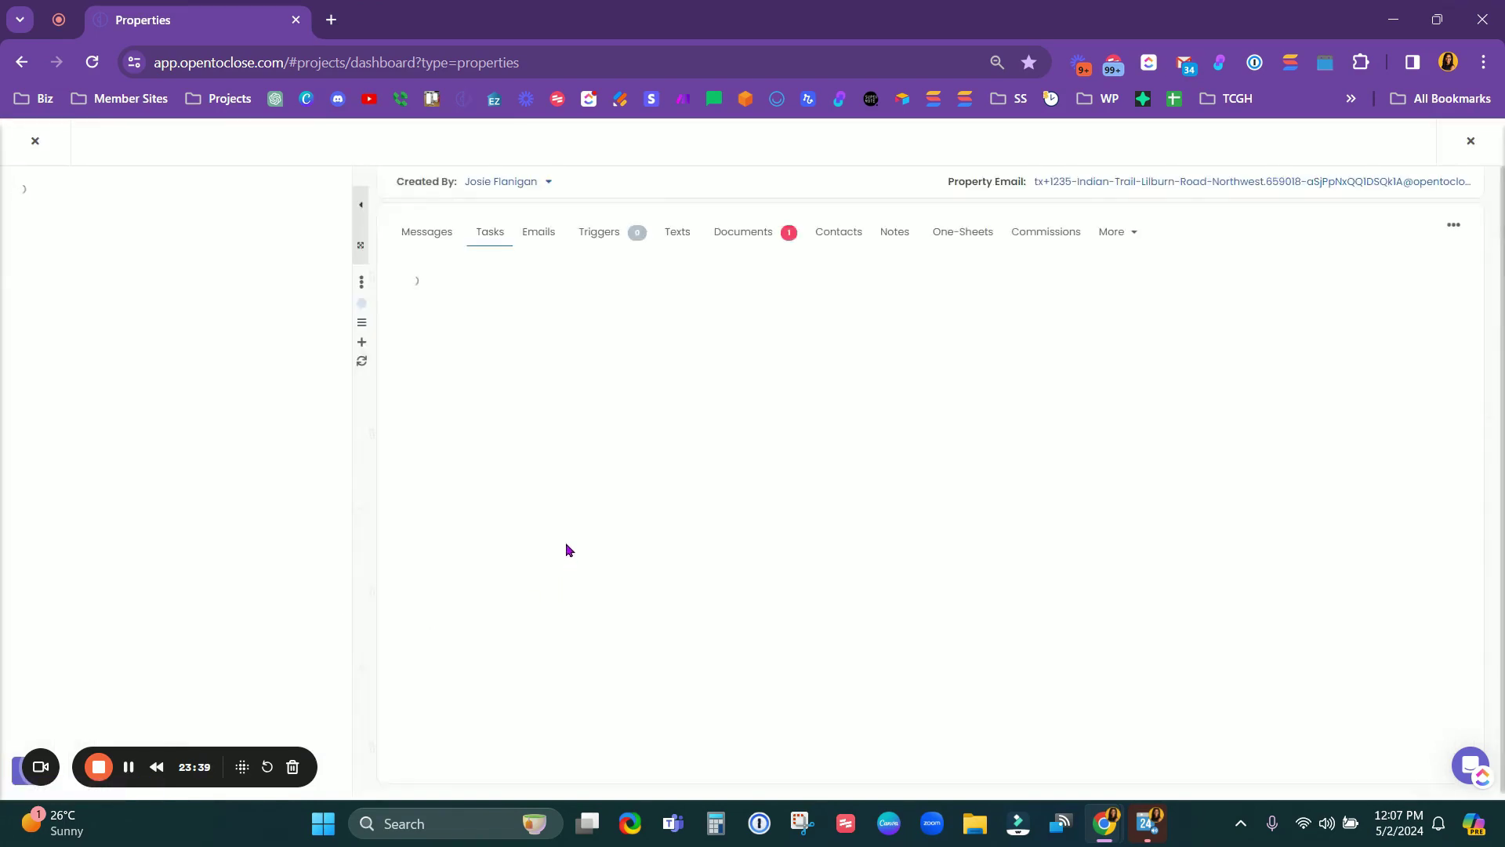
Step: Browse the transaction's email compose form and confirm Property Emails is empty
click(537, 233)
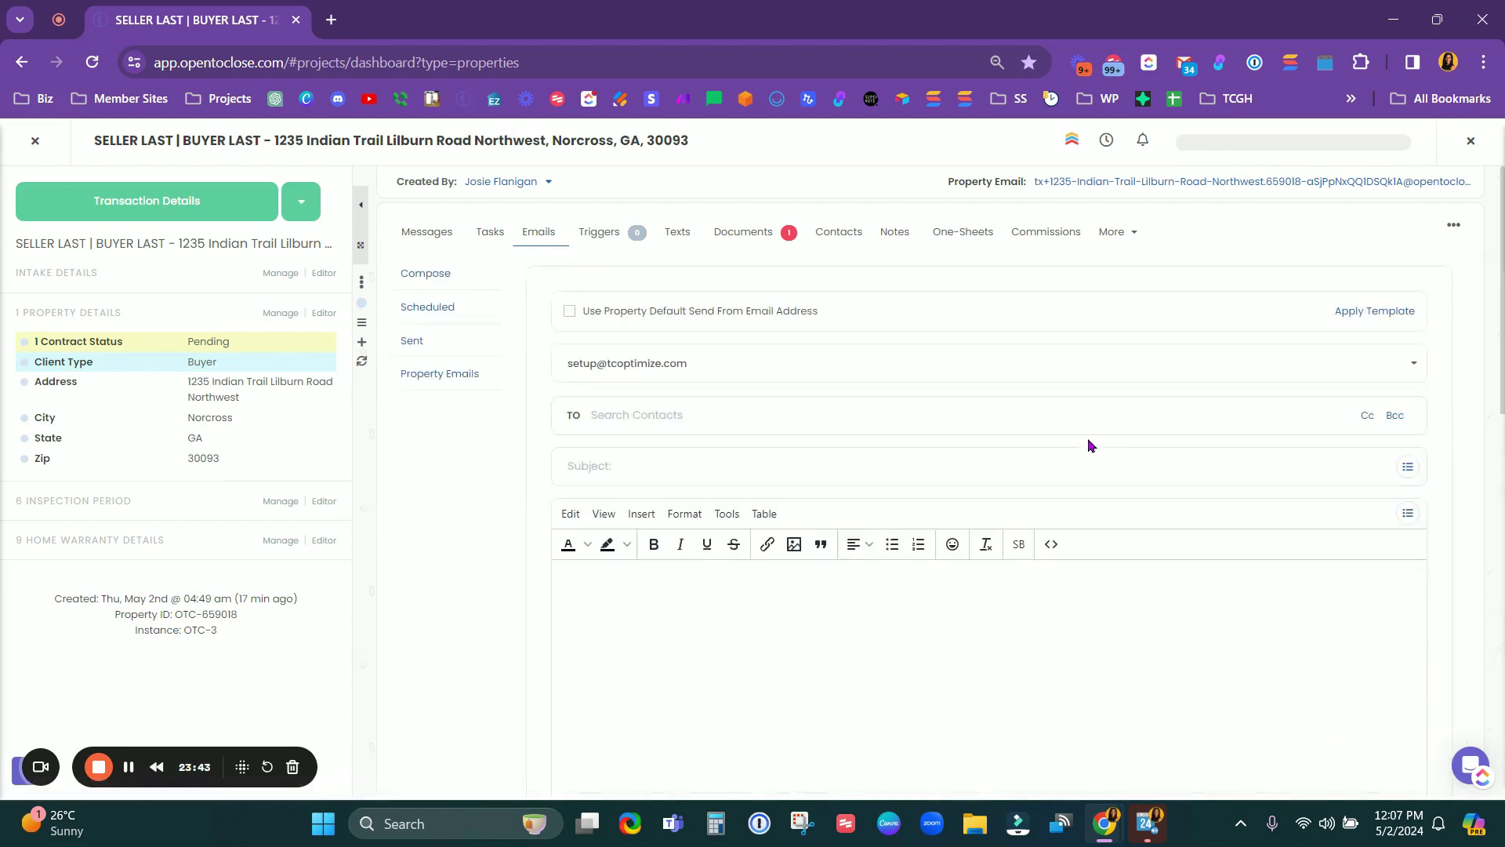
scroll(506, 599, down, 15)
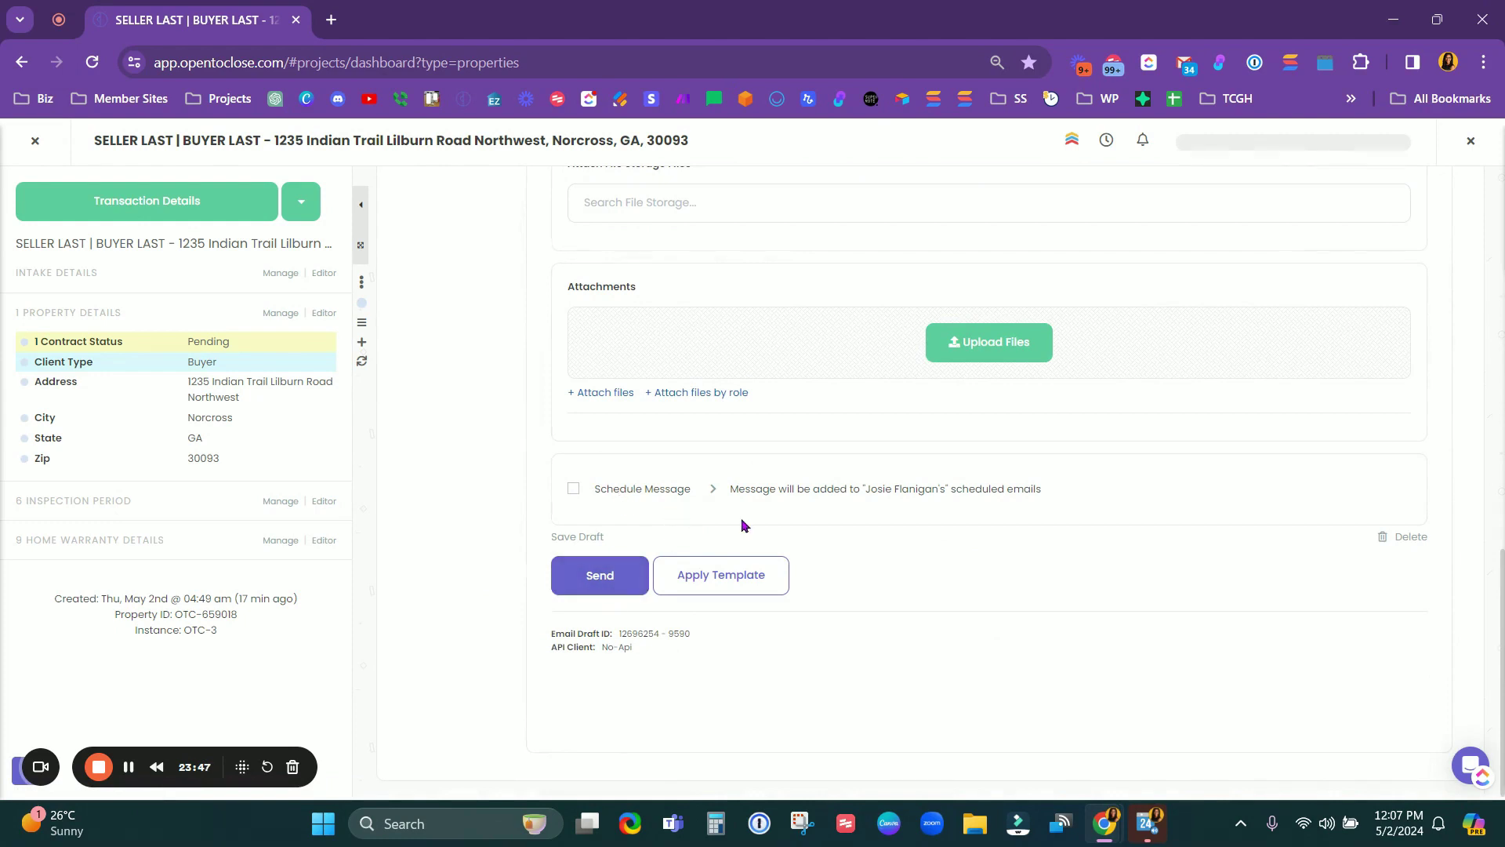
scroll(608, 494, up, 4)
scroll(746, 528, down, 2)
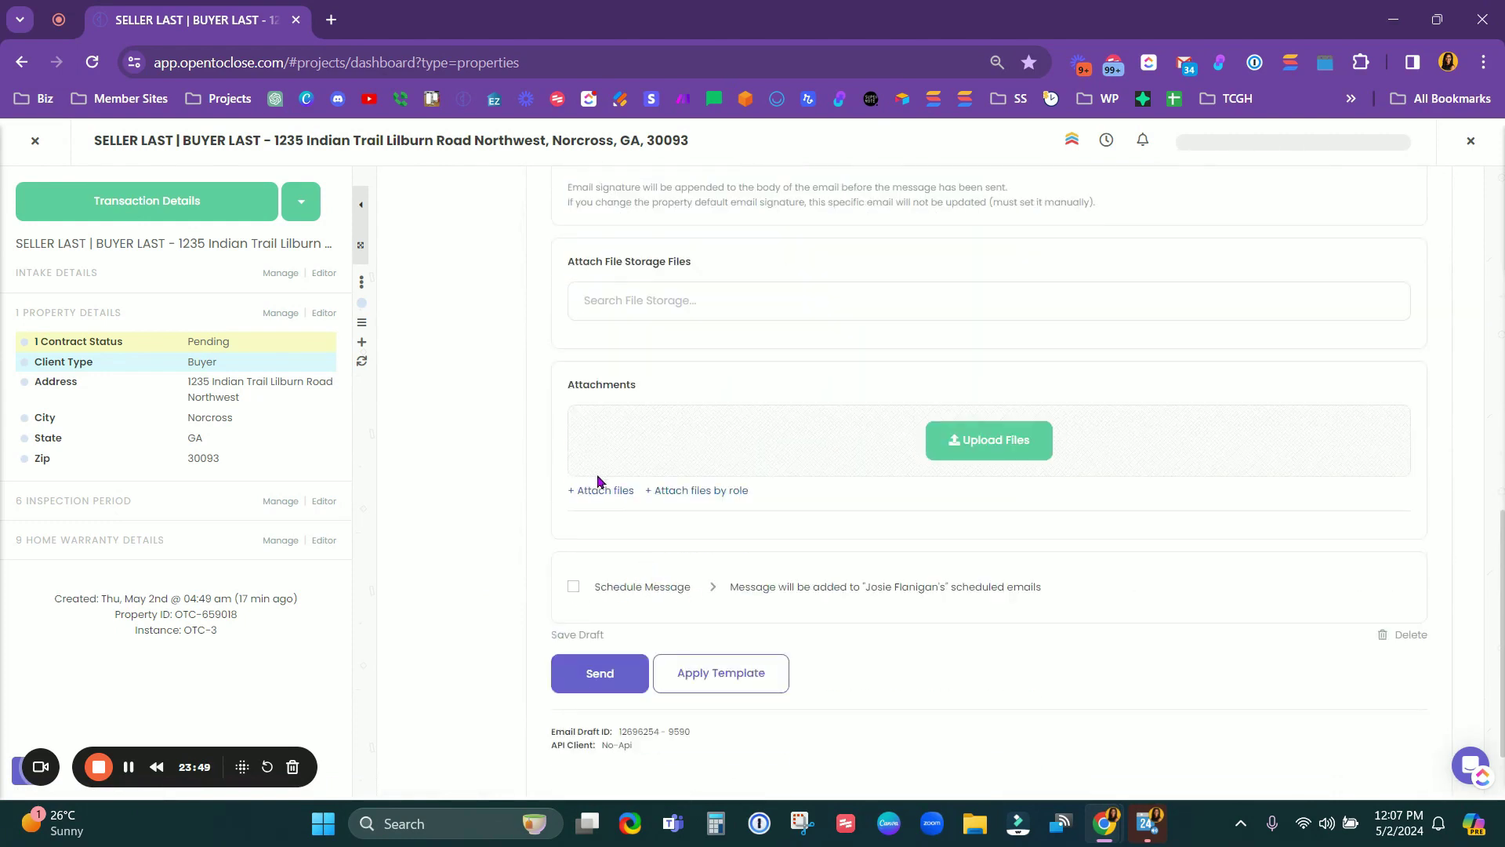
scroll(601, 492, up, 3)
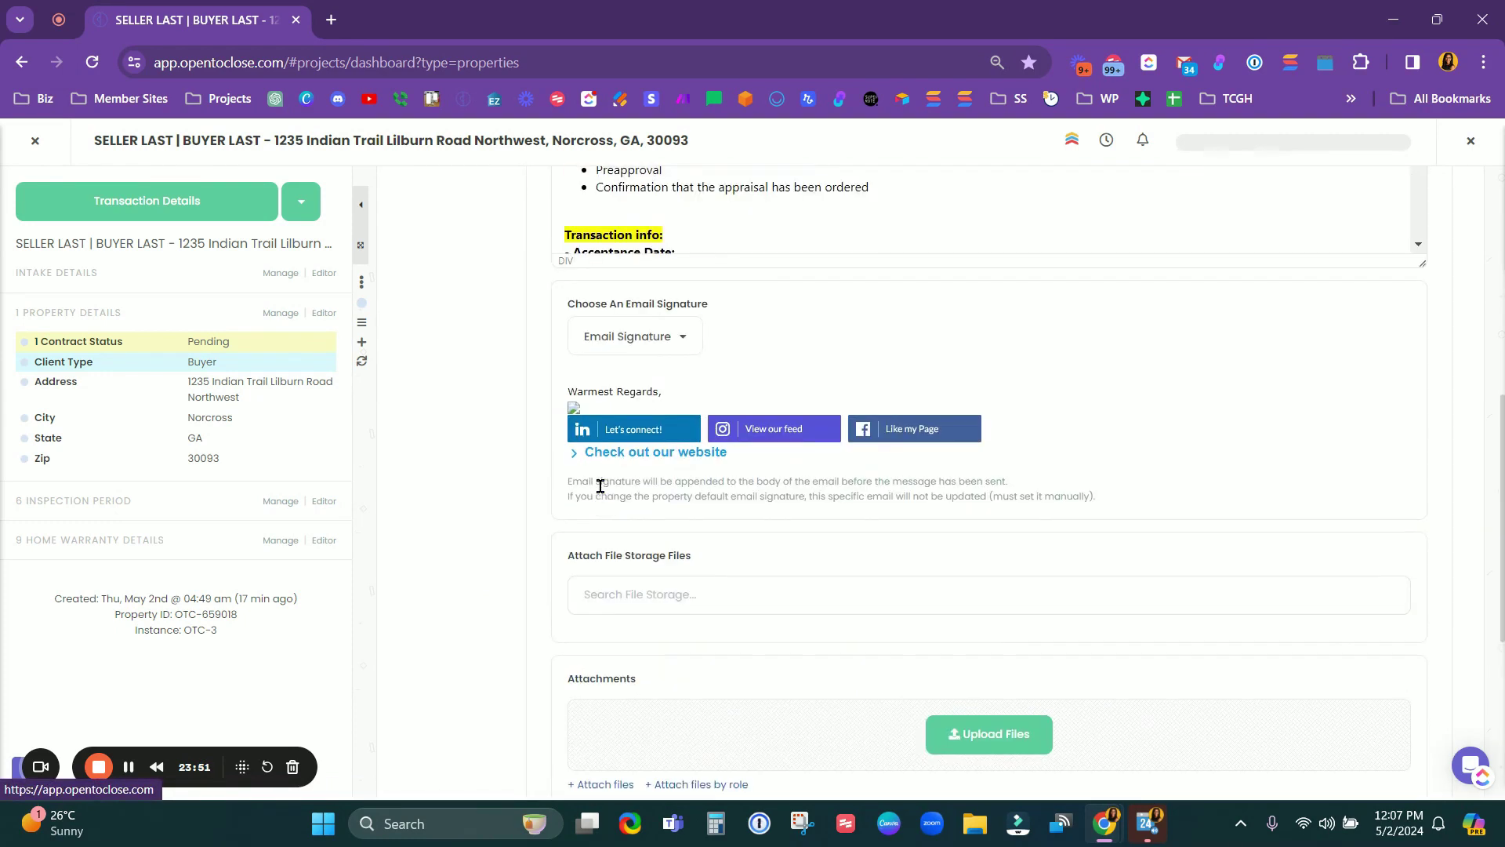
click(621, 594)
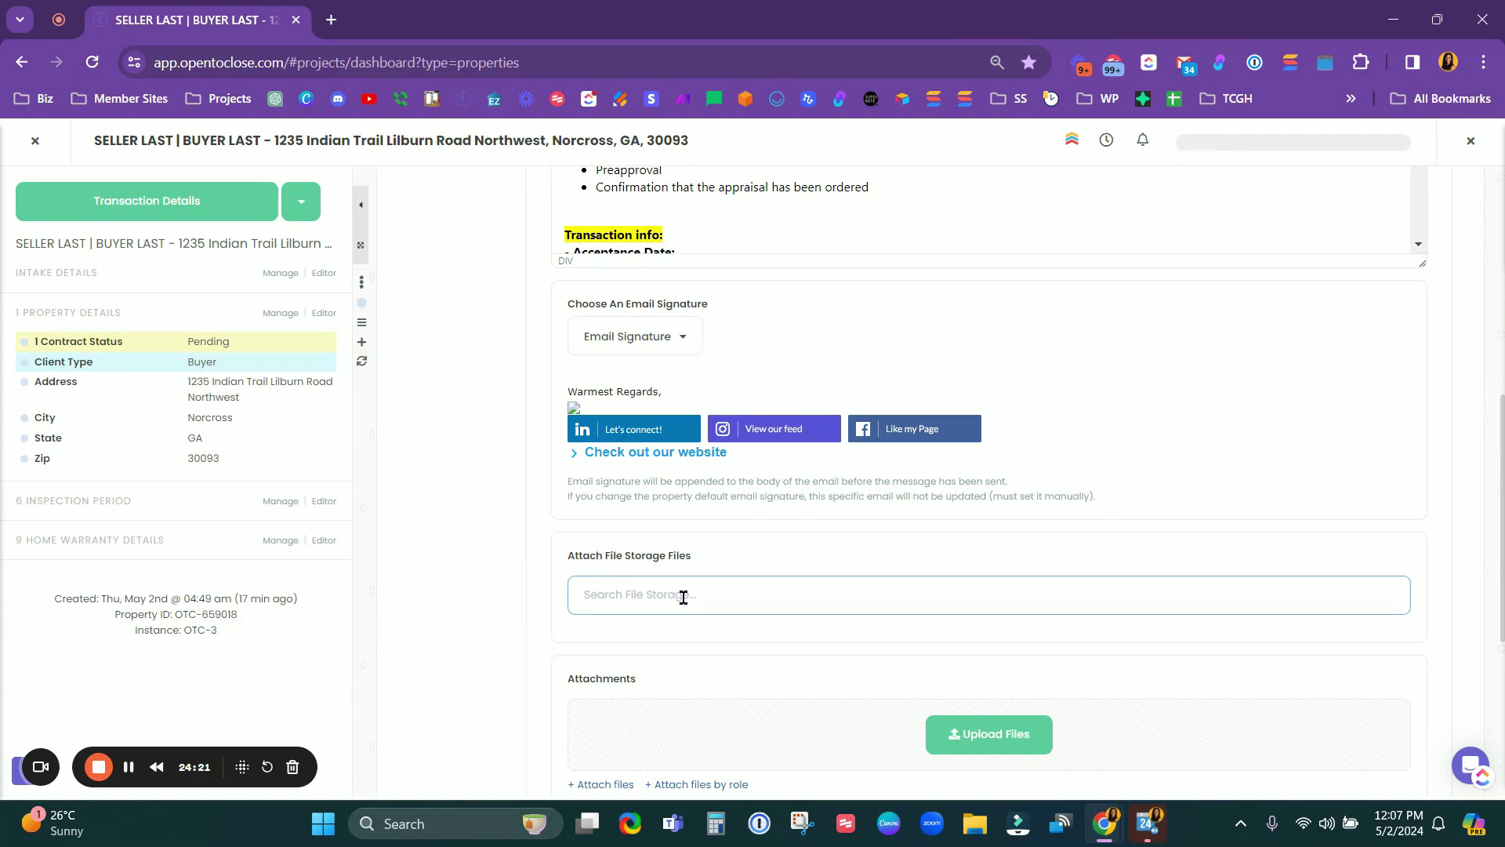
scroll(683, 598, up, 5)
scroll(437, 617, up, 3)
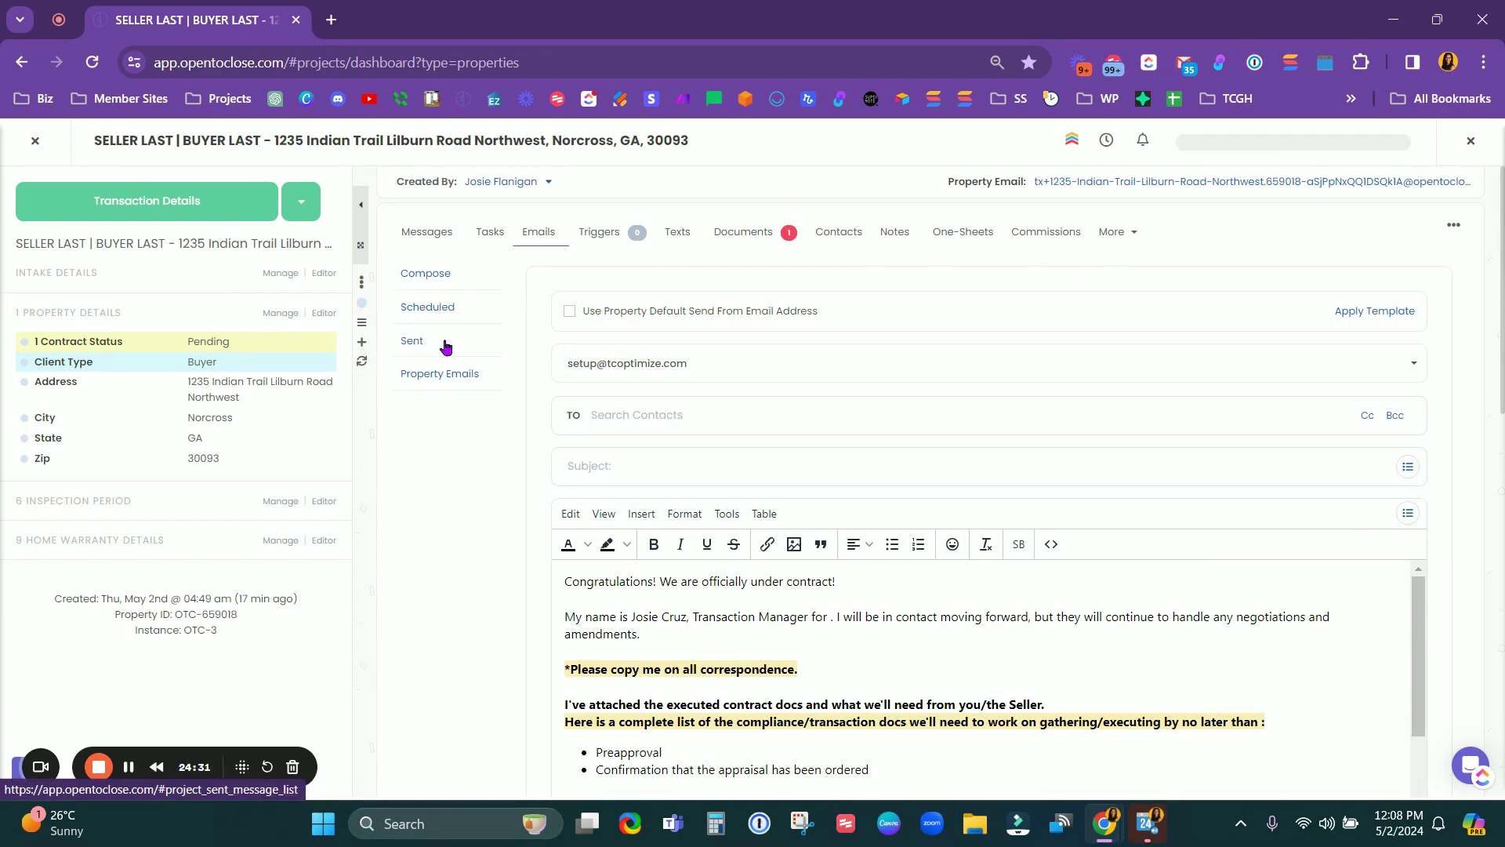
click(440, 374)
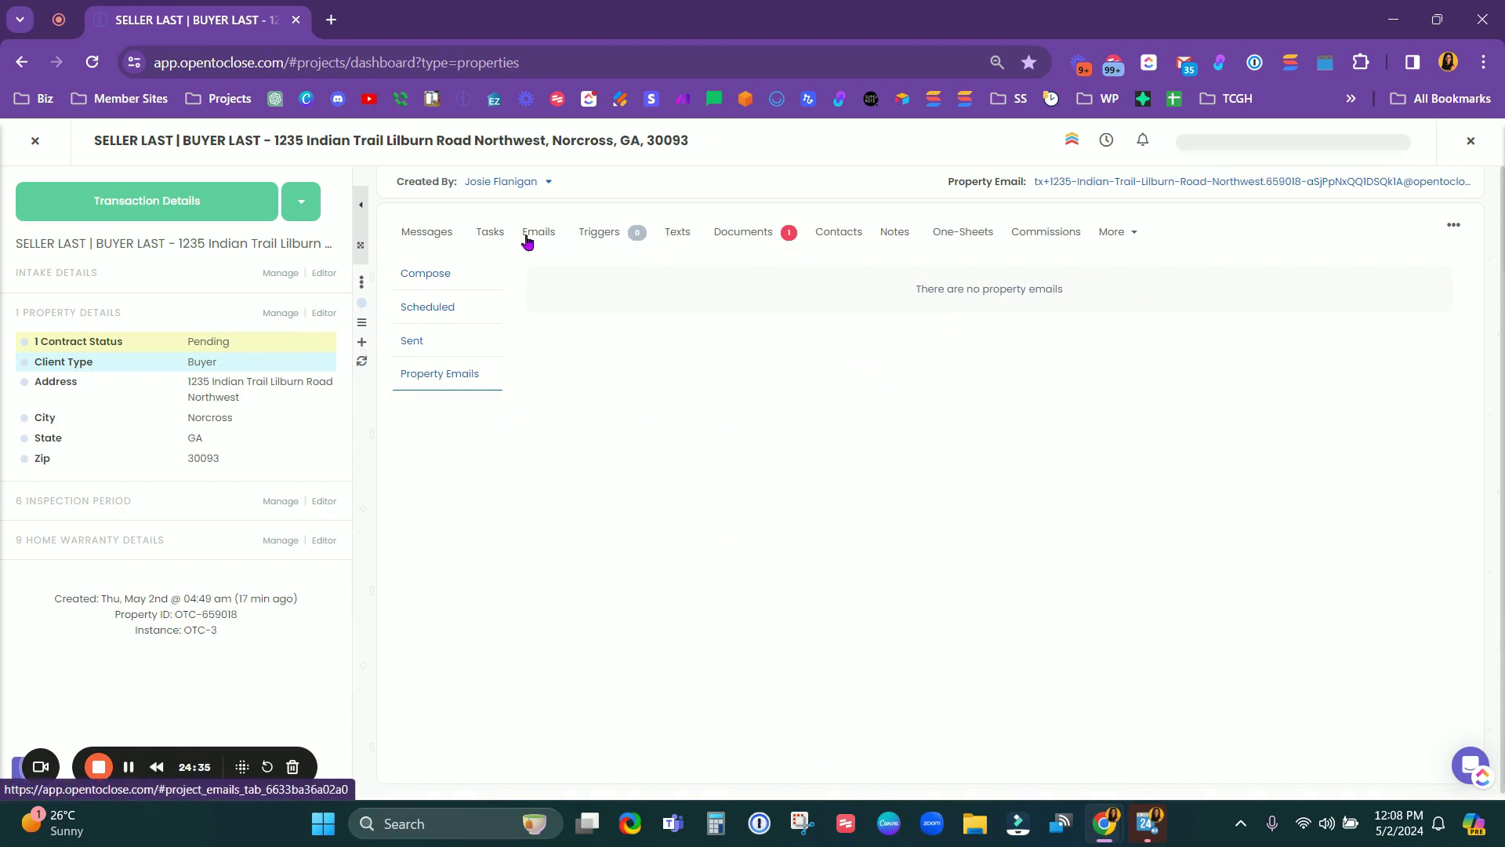
Step: Confirm the Triggers and Texts tabs are empty, then close back to the Properties dashboard
click(592, 237)
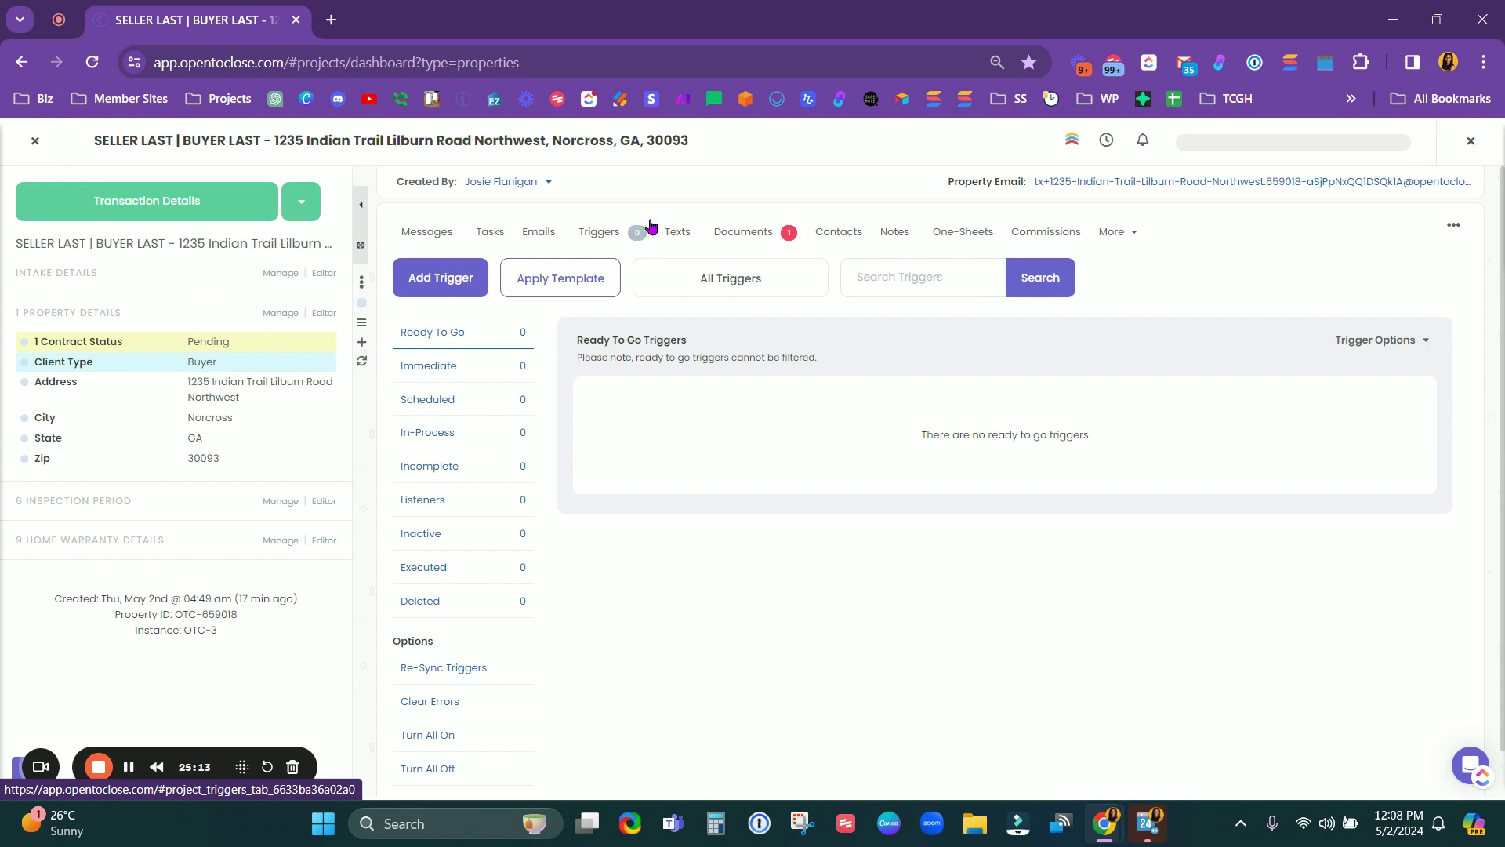
click(681, 233)
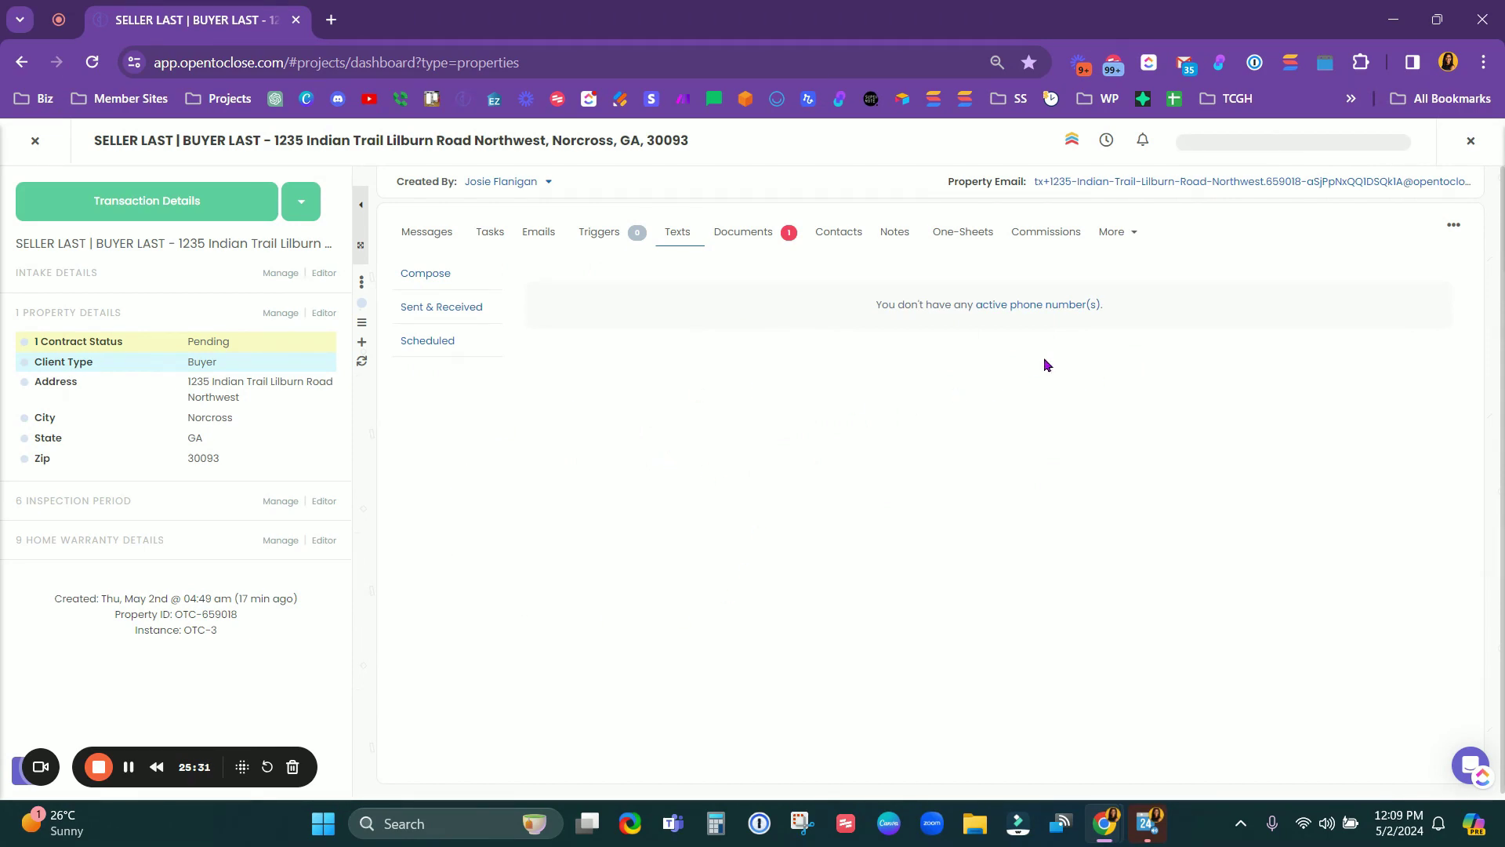
click(37, 142)
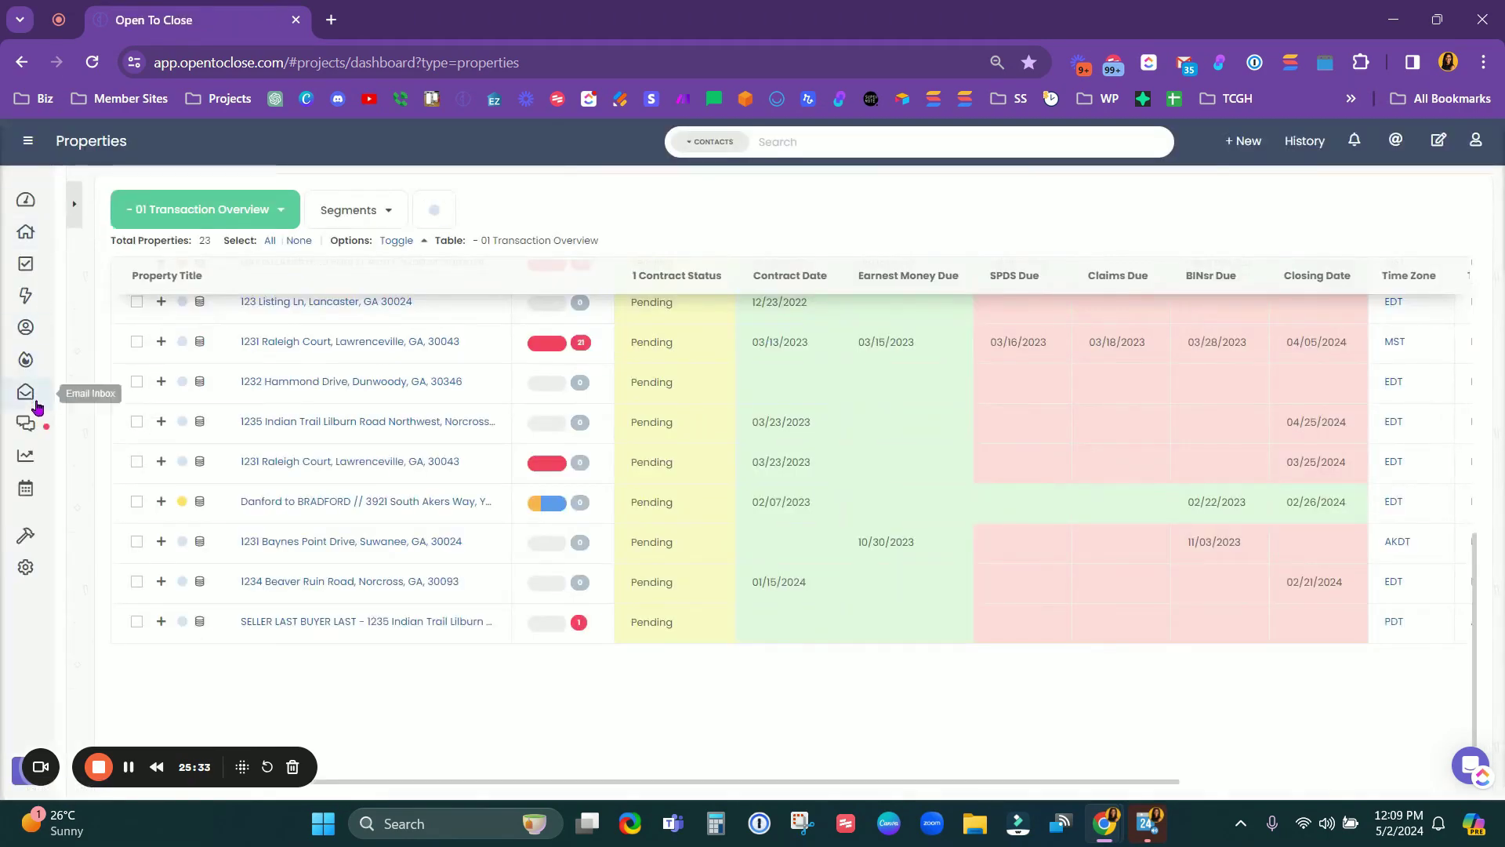
Step: Reopen SELLER LAST | BUYER LAST from Properties and confirm its Contacts list is empty
click(30, 428)
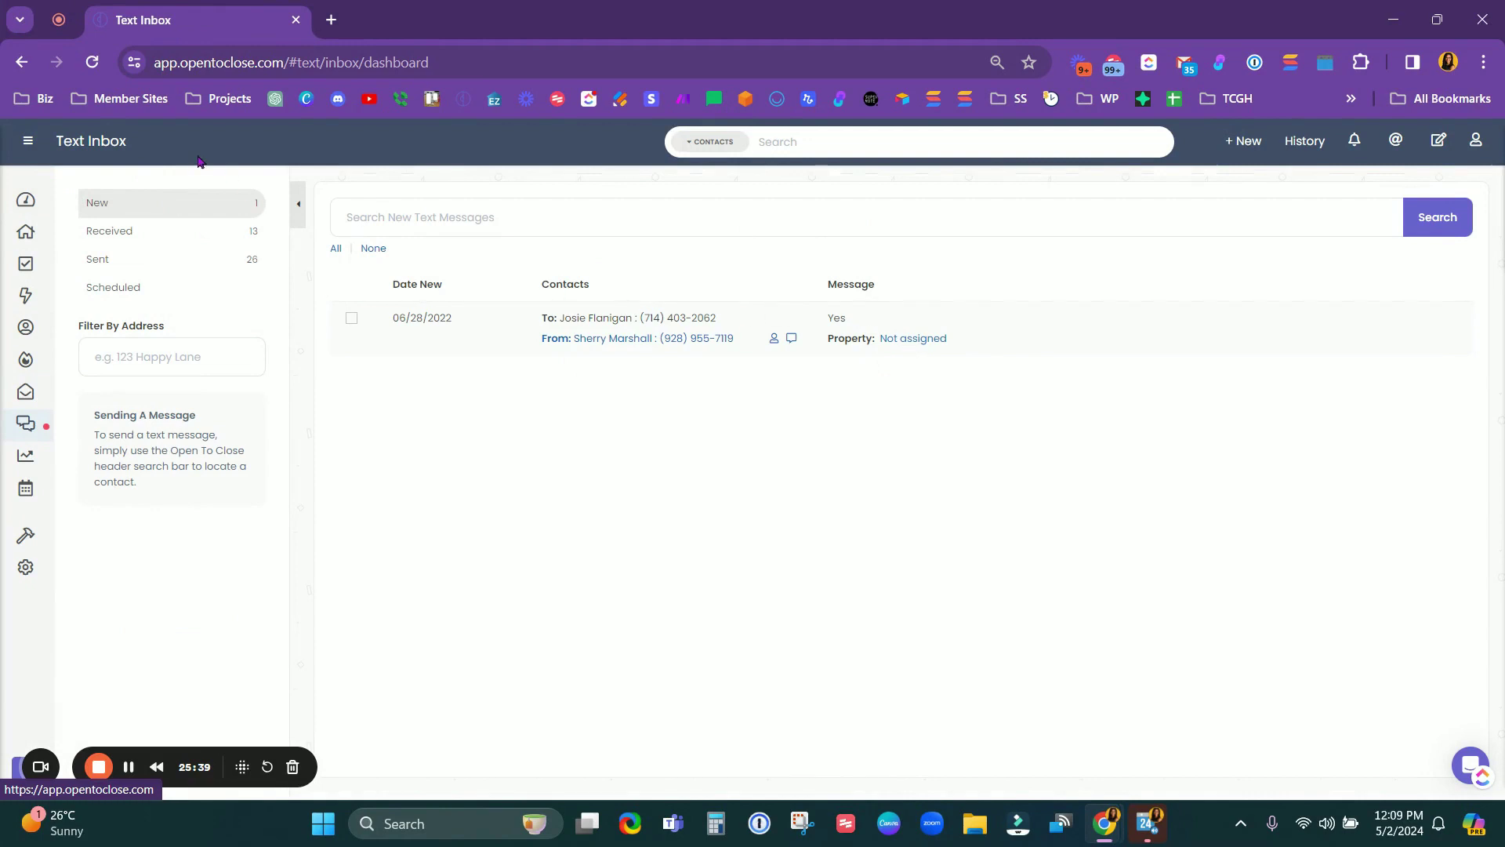
click(26, 231)
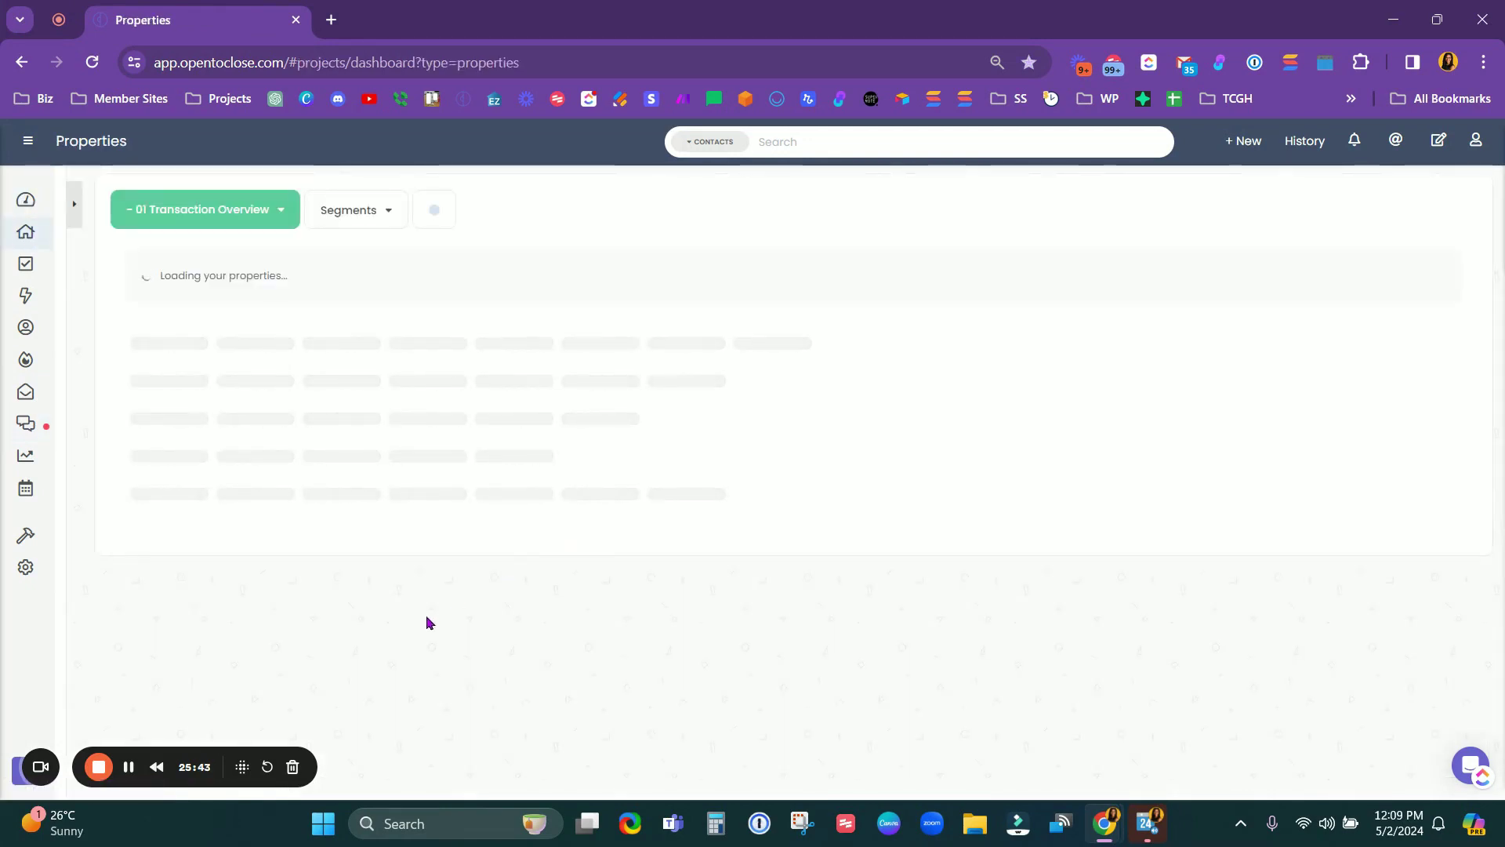
scroll(426, 639, down, 5)
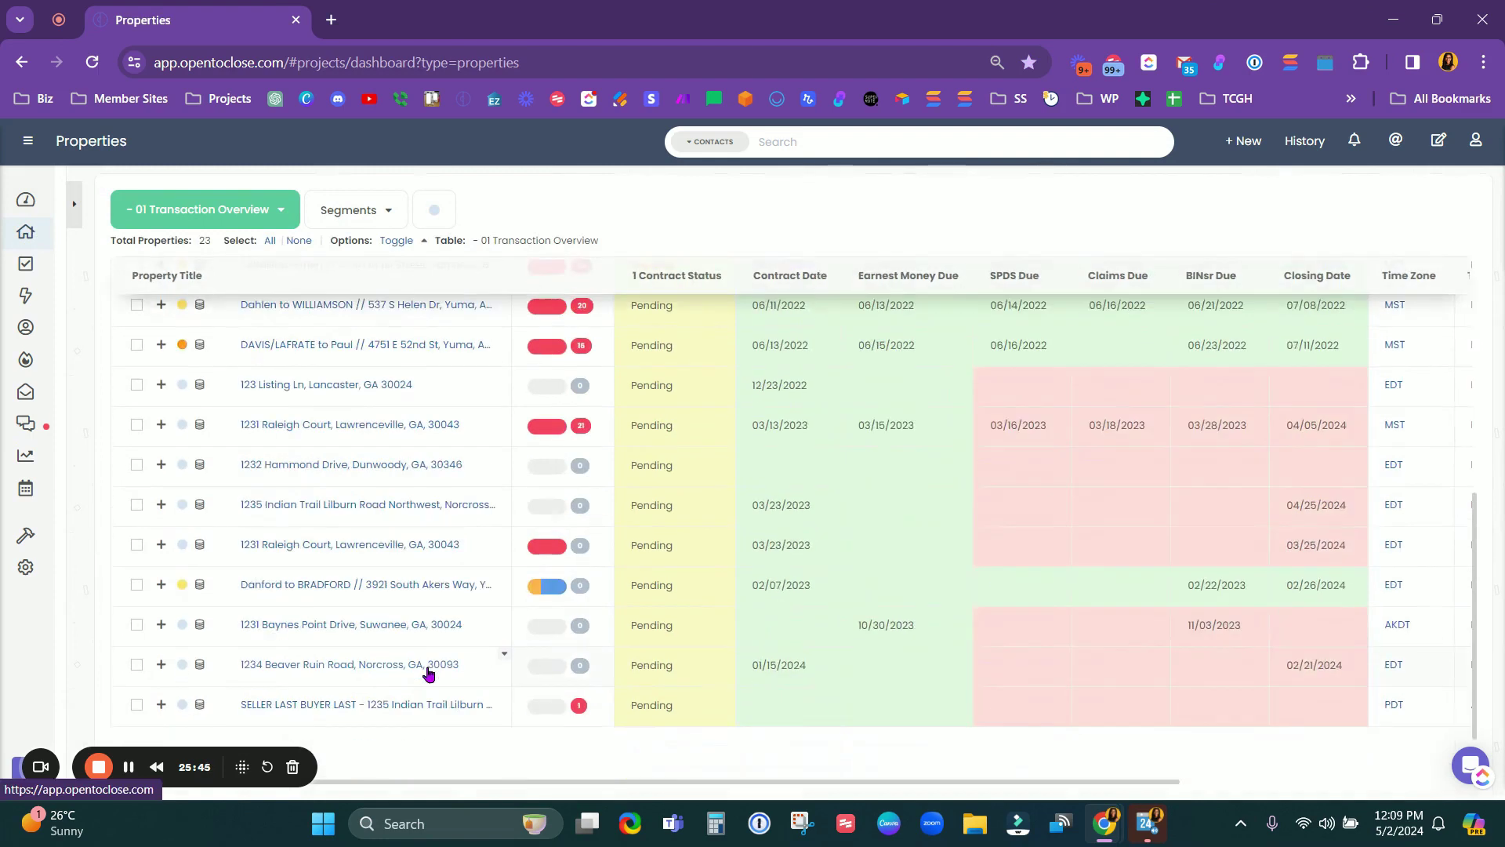
click(397, 623)
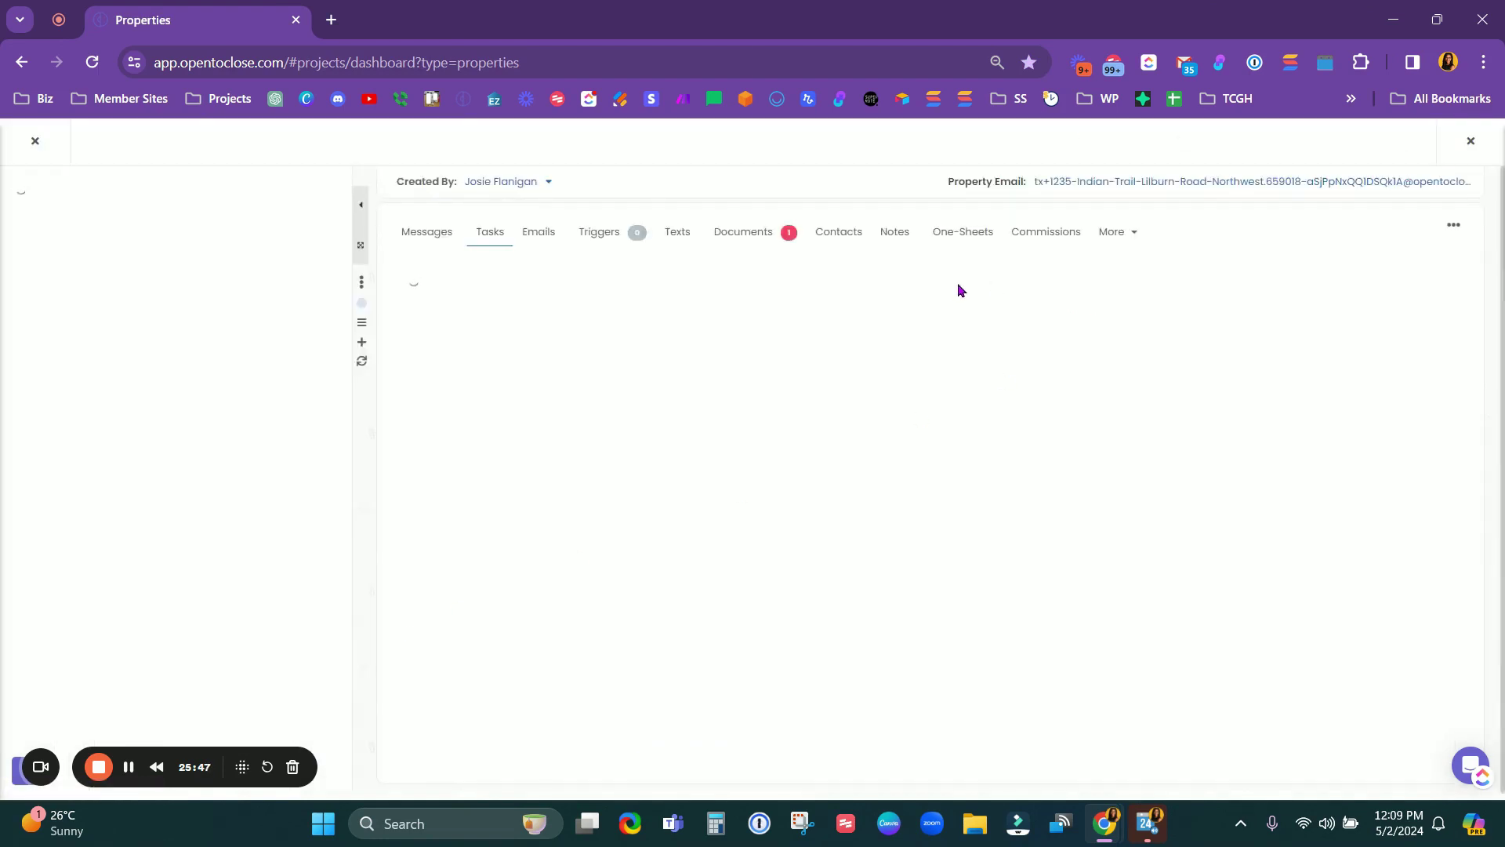
click(833, 240)
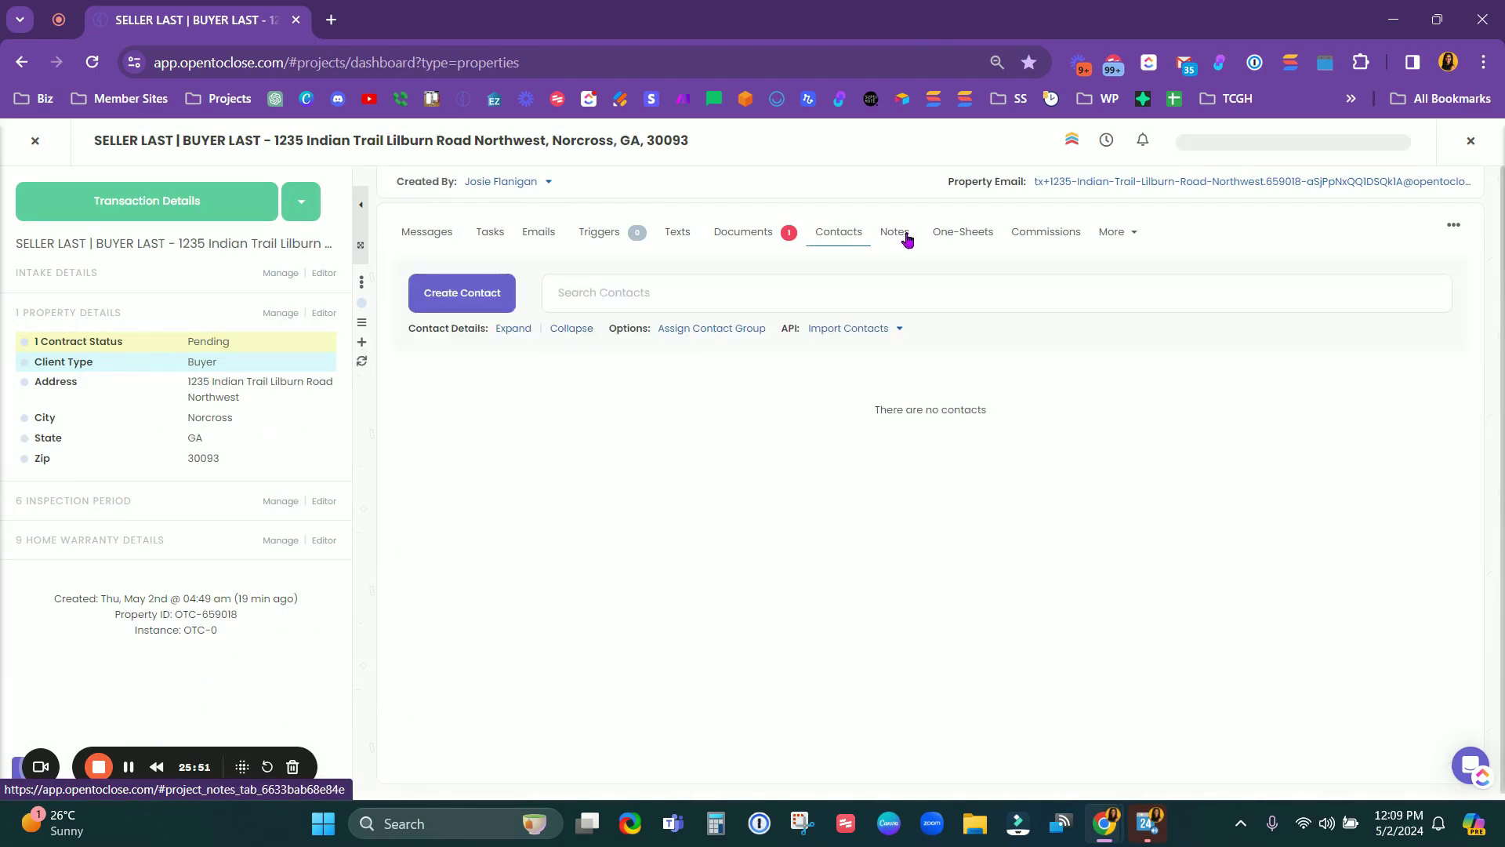
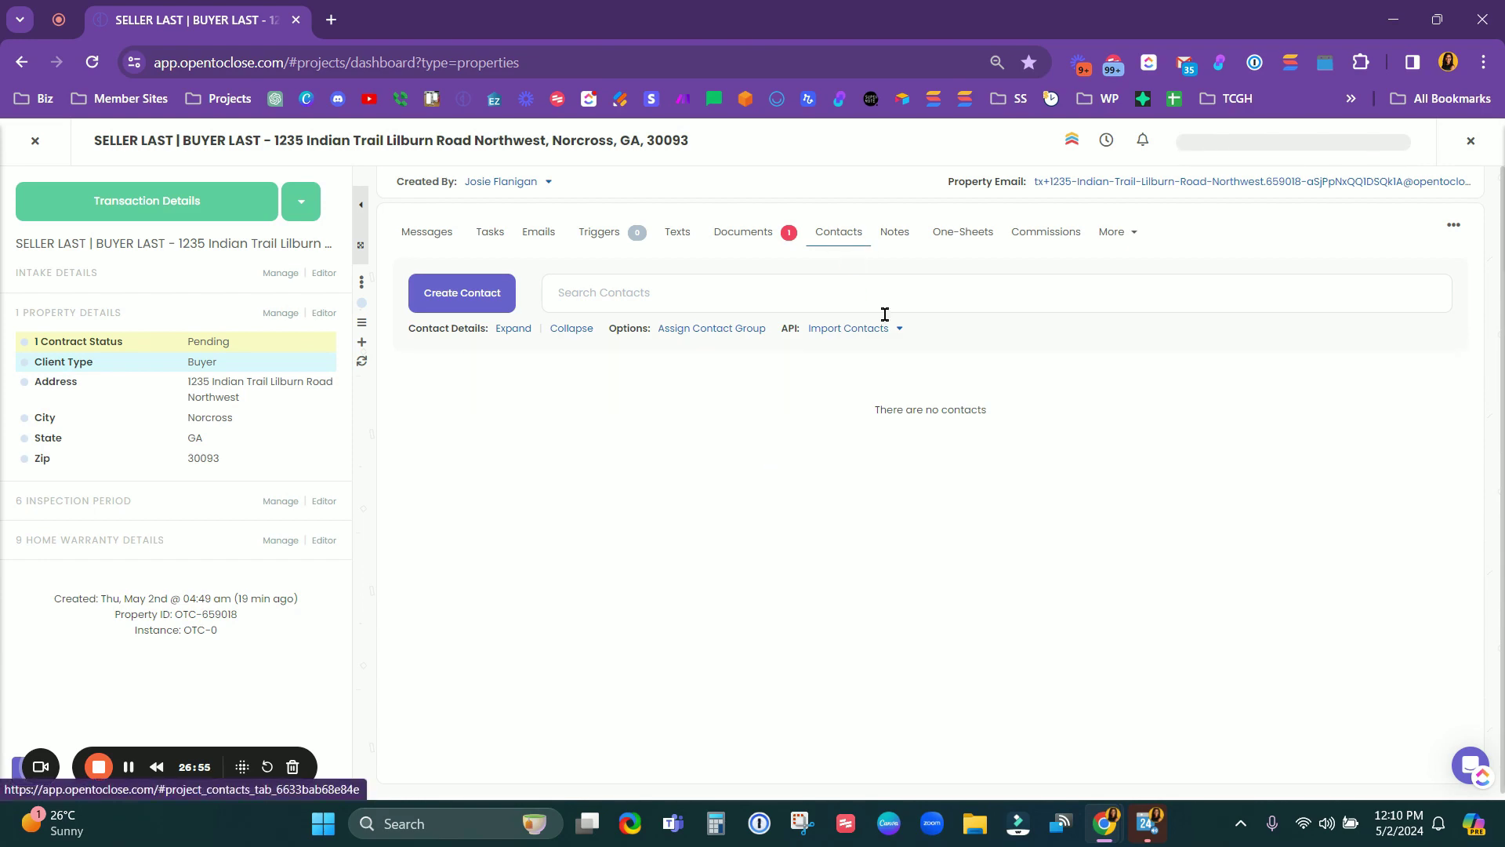
Step: Under Notes > One-Sheets, create a one-sheet named TEST and apply the first saved template
click(895, 233)
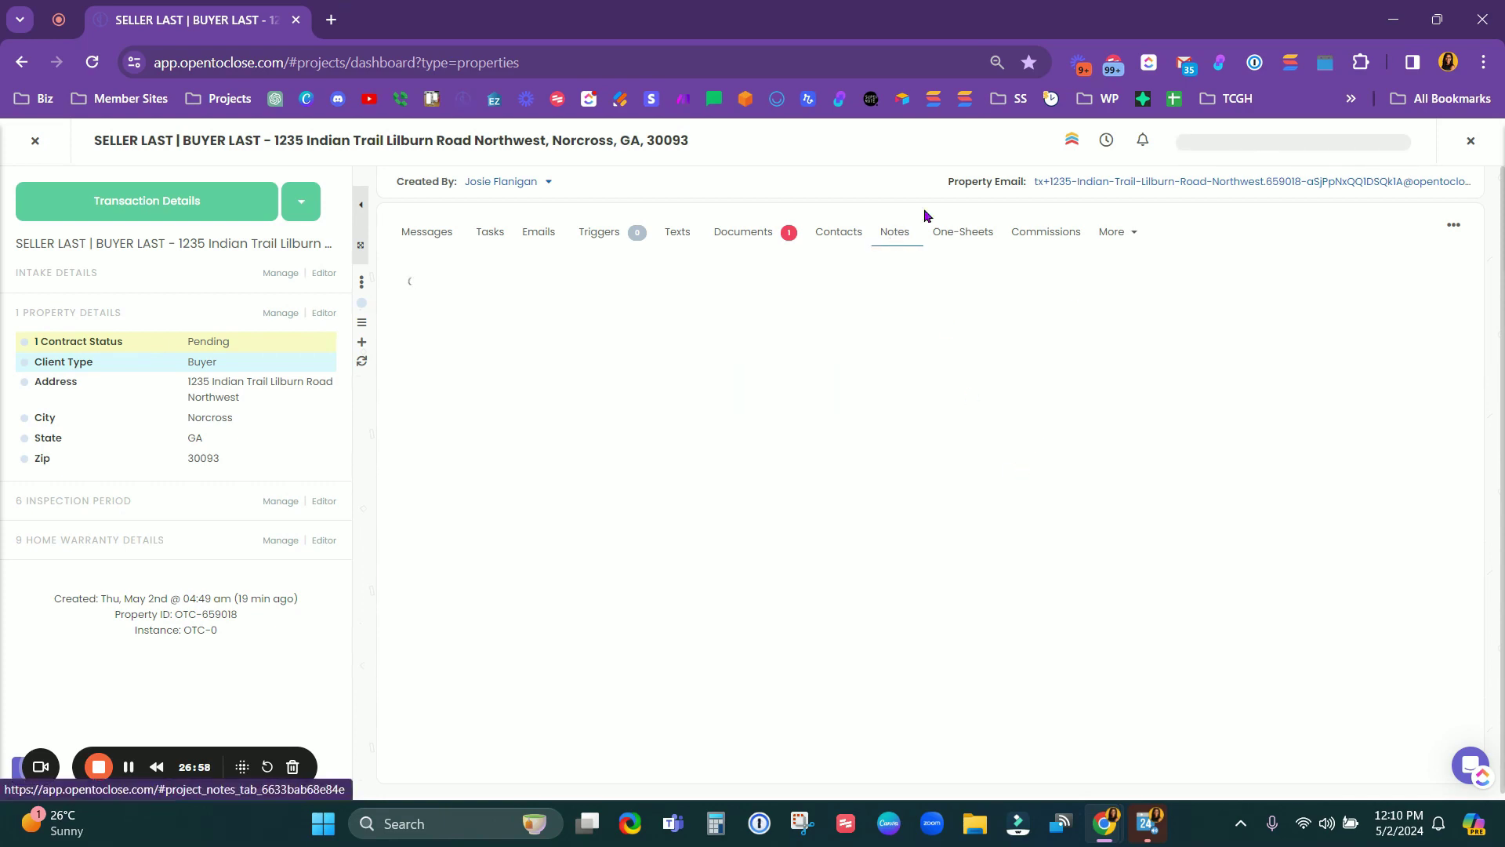
click(973, 235)
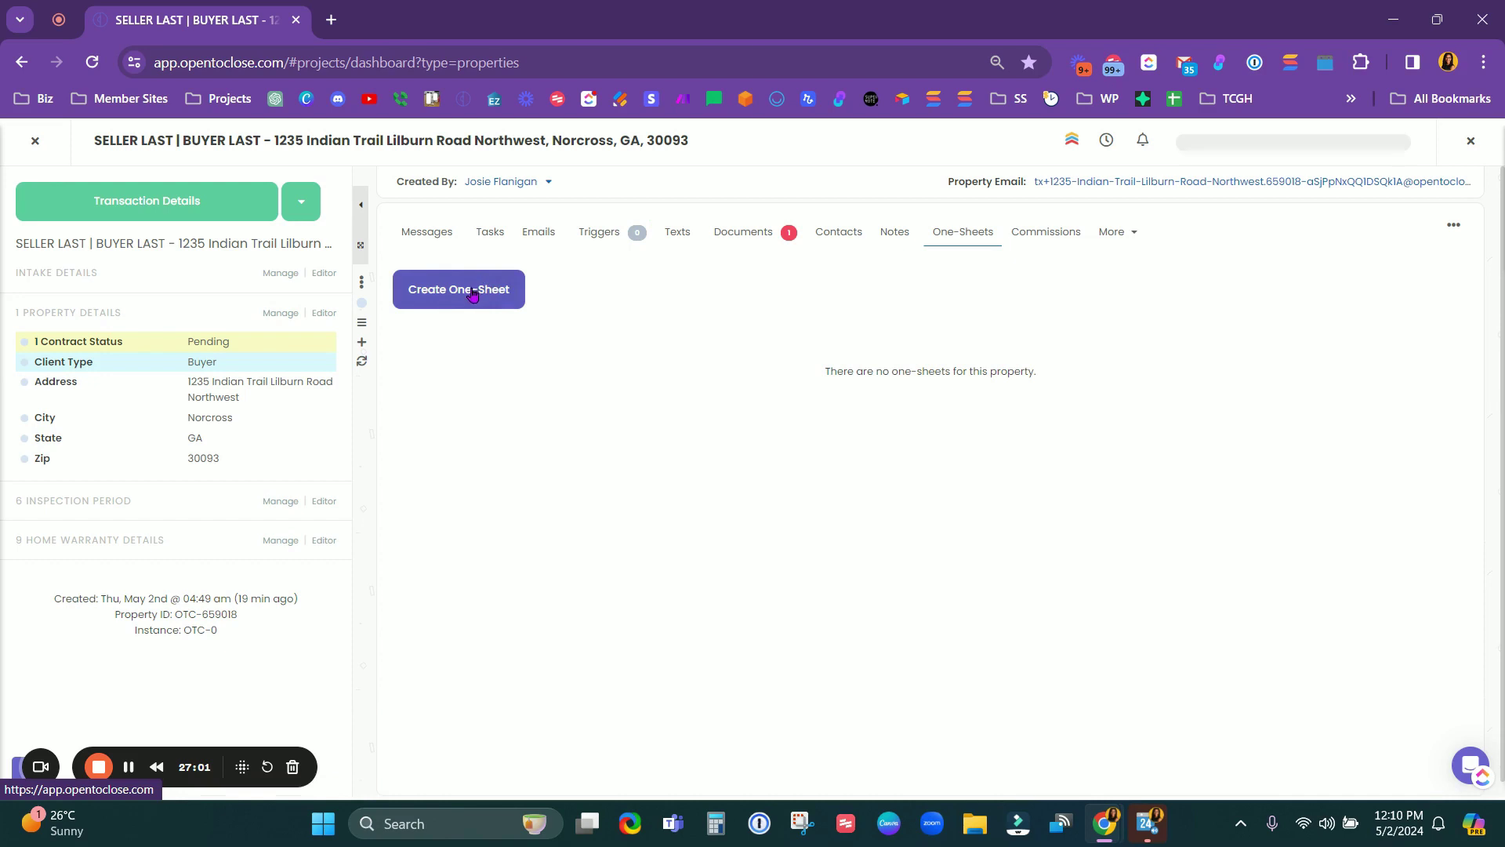
click(486, 289)
text(TEST)
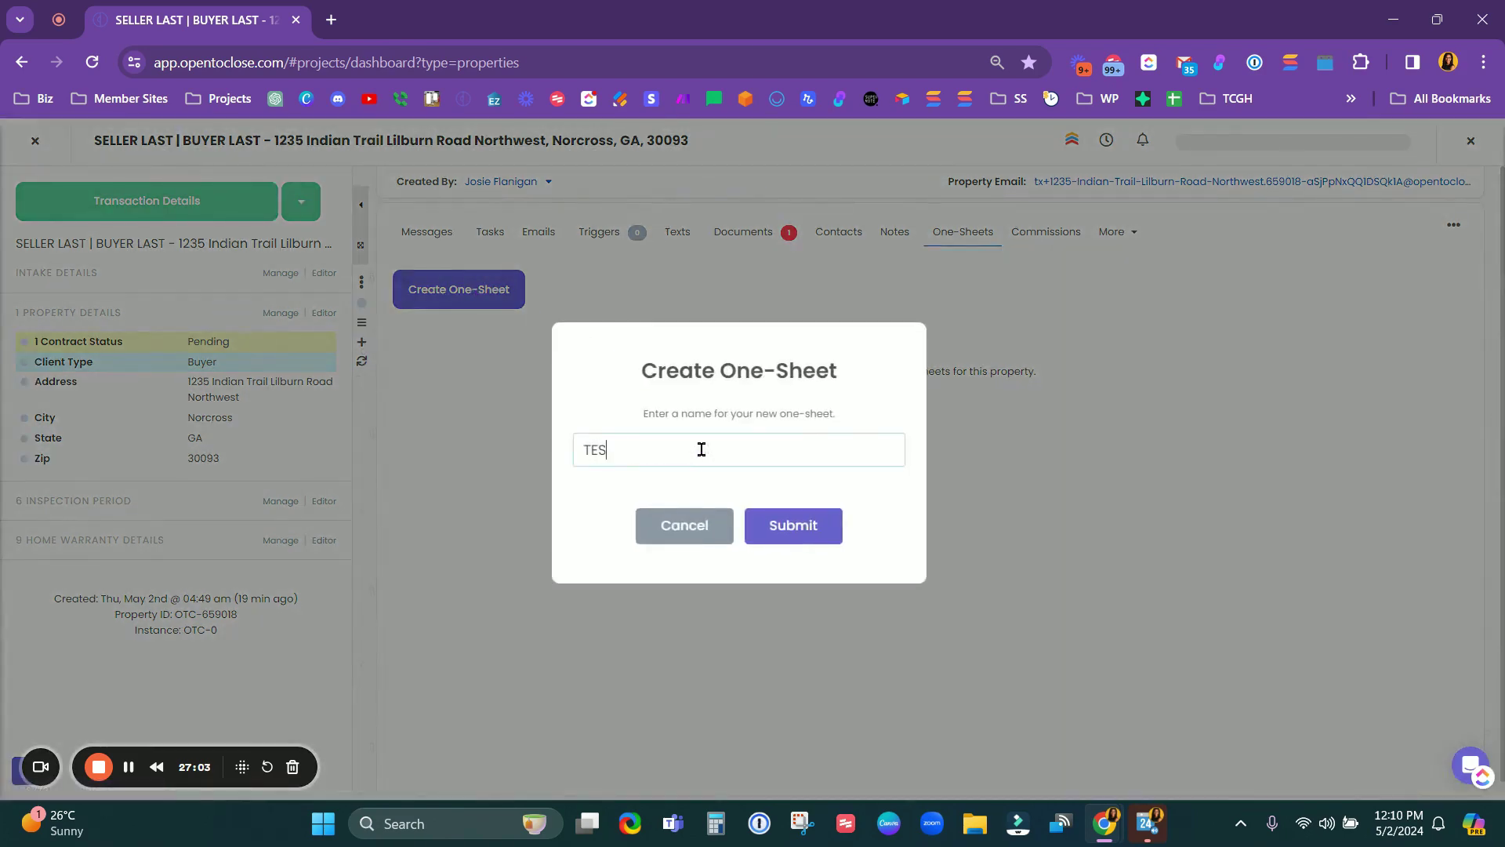
click(784, 525)
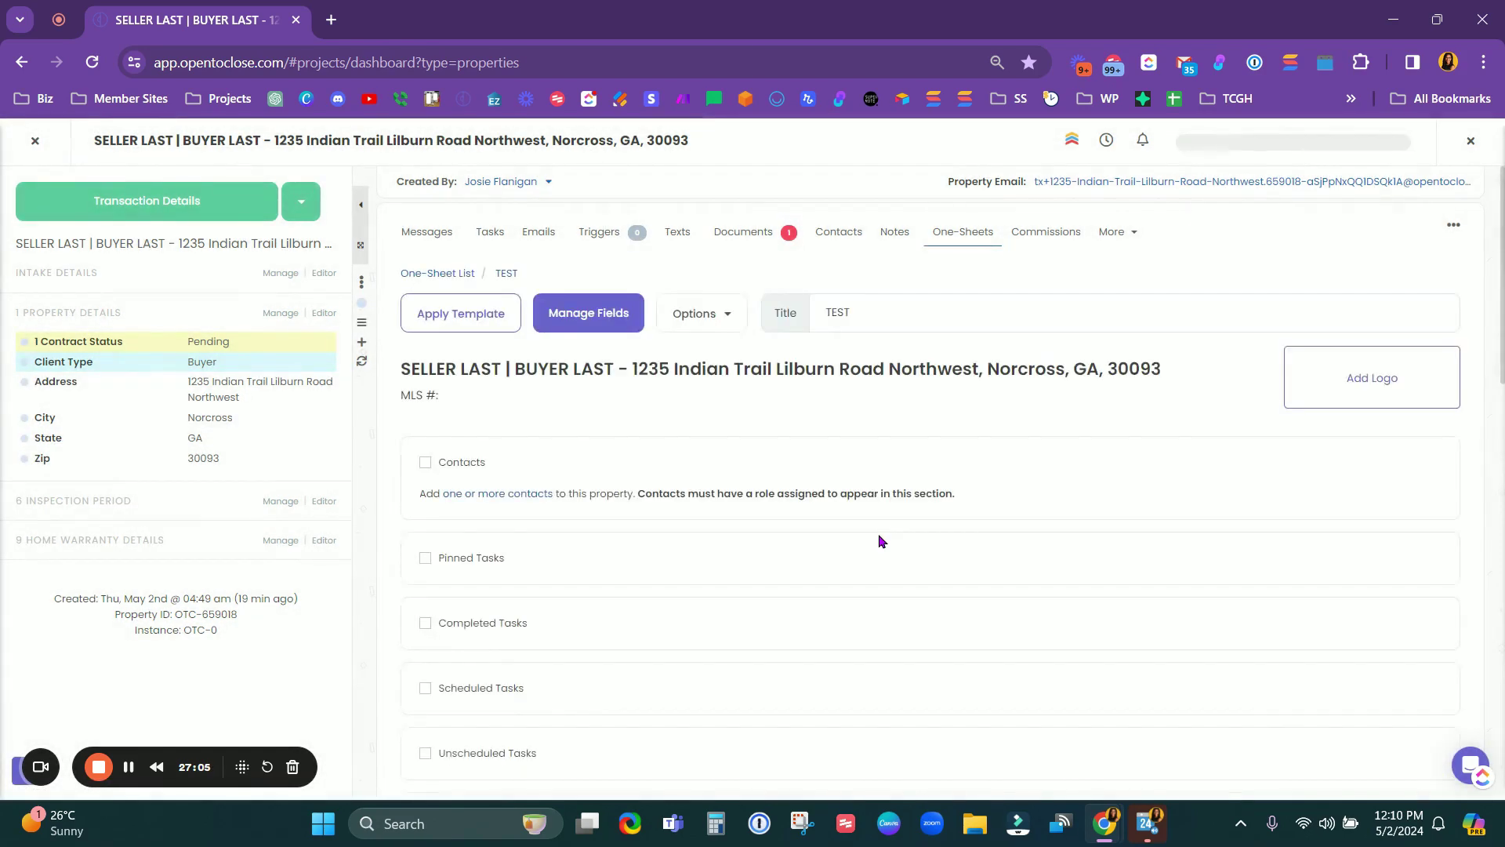
click(466, 334)
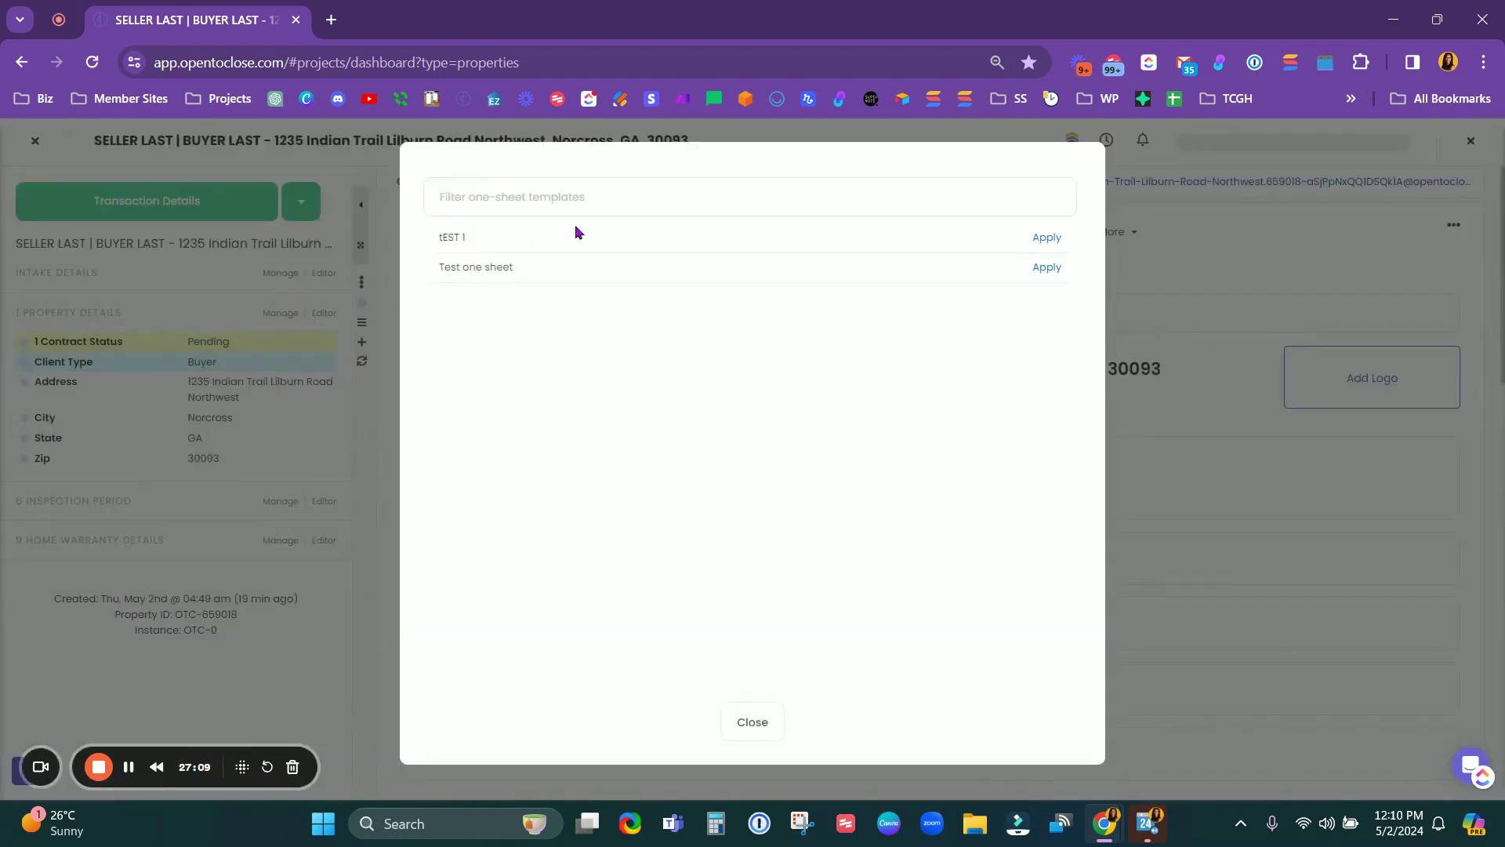
click(1047, 237)
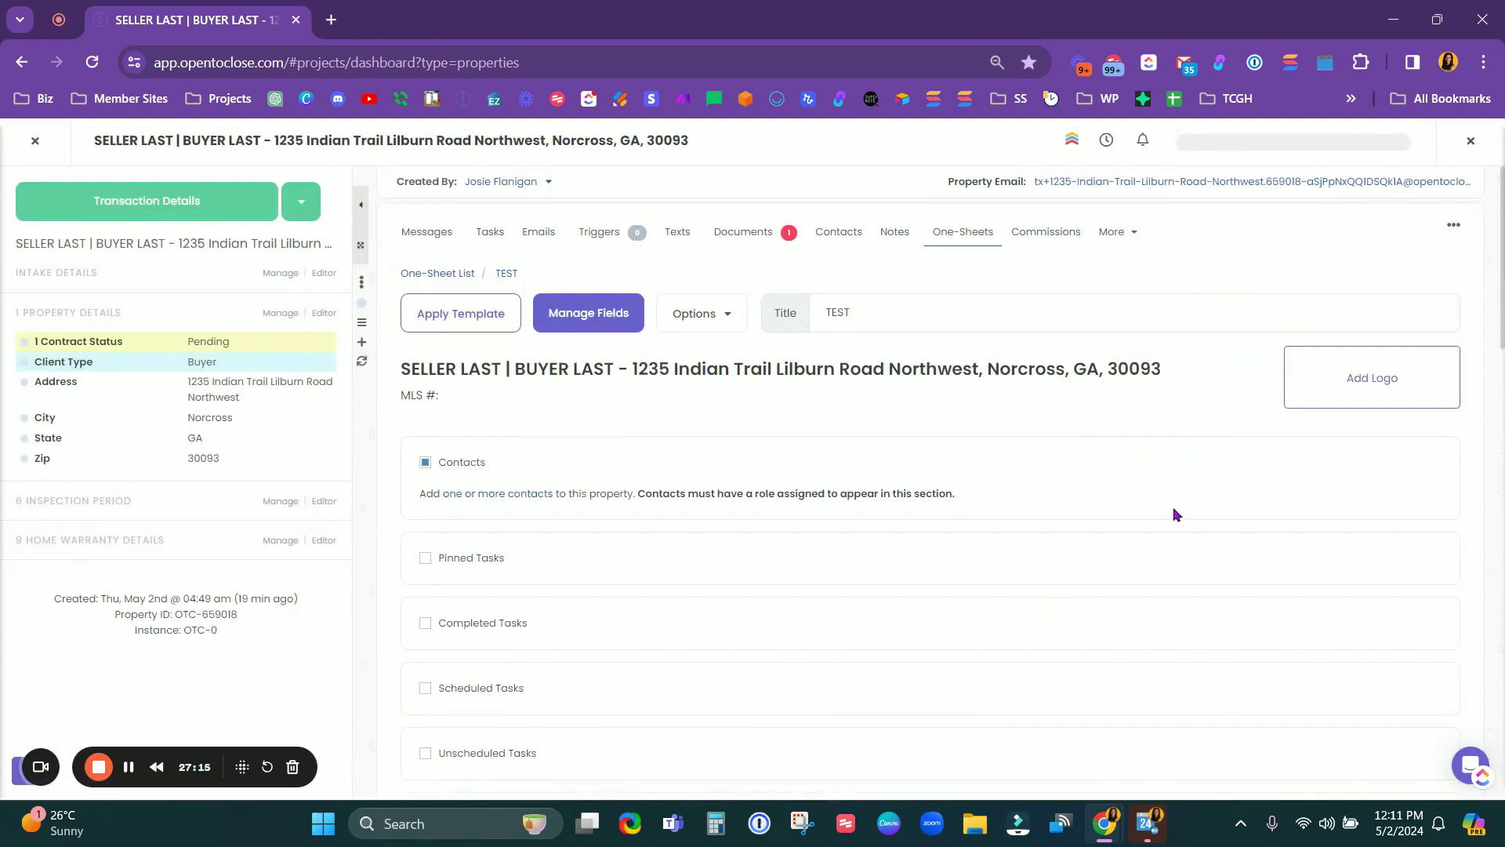
scroll(860, 506, down, 15)
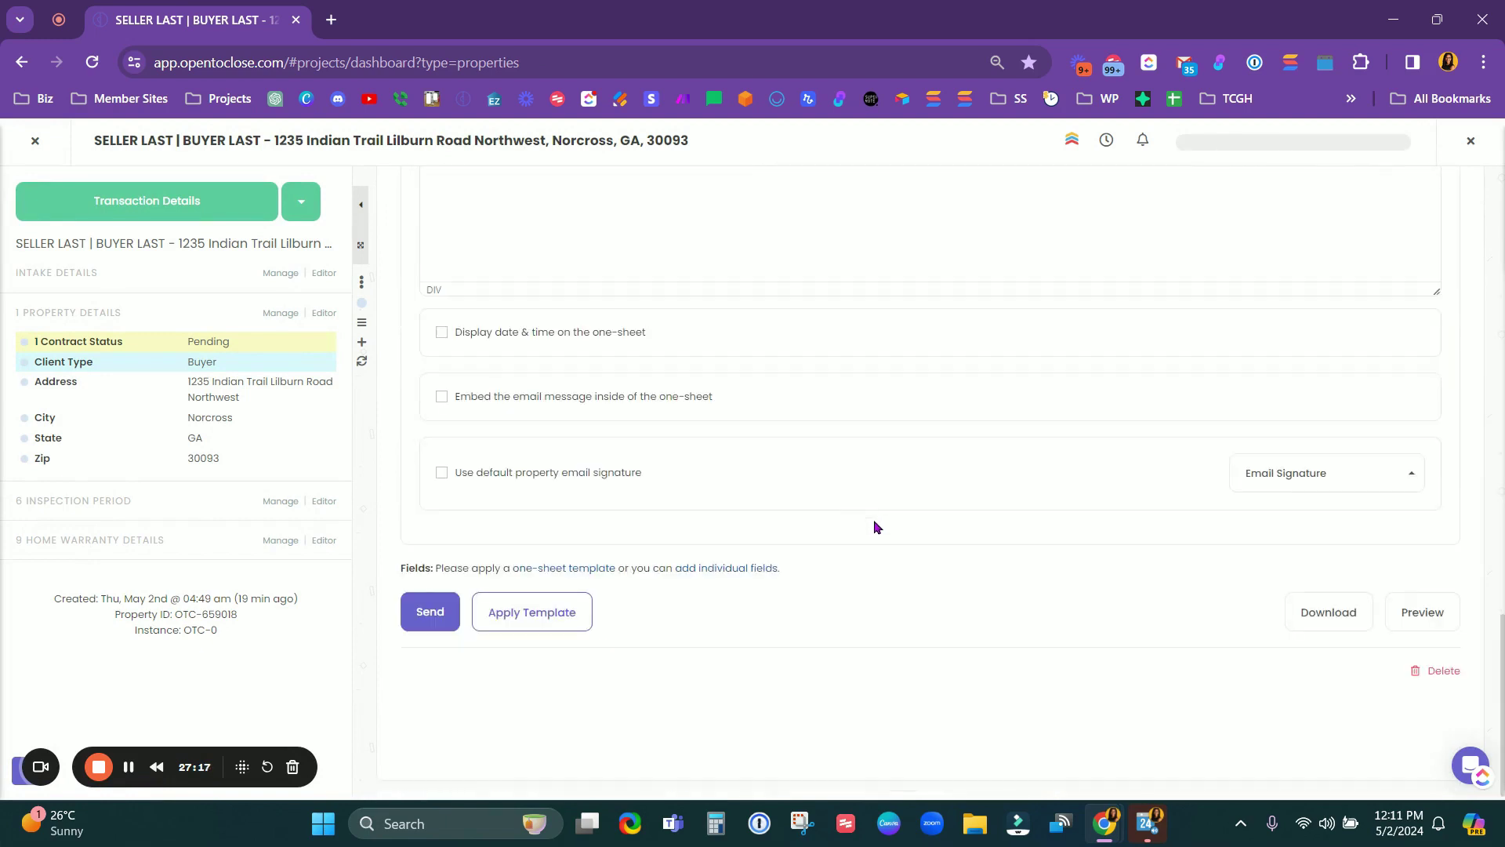
click(1398, 612)
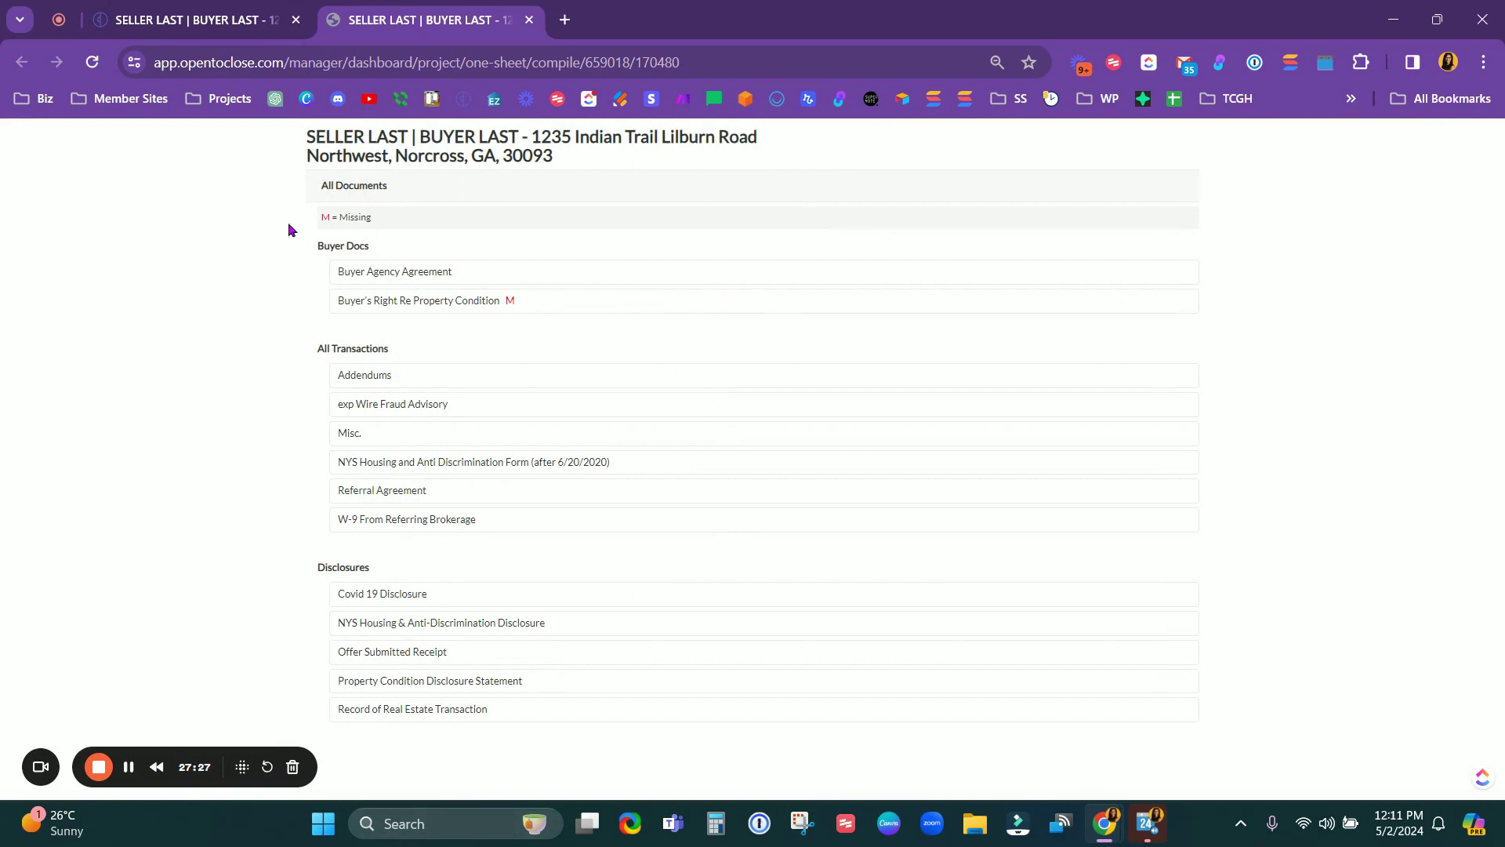
drag(319, 222, 520, 252)
drag(538, 304, 468, 300)
click(529, 19)
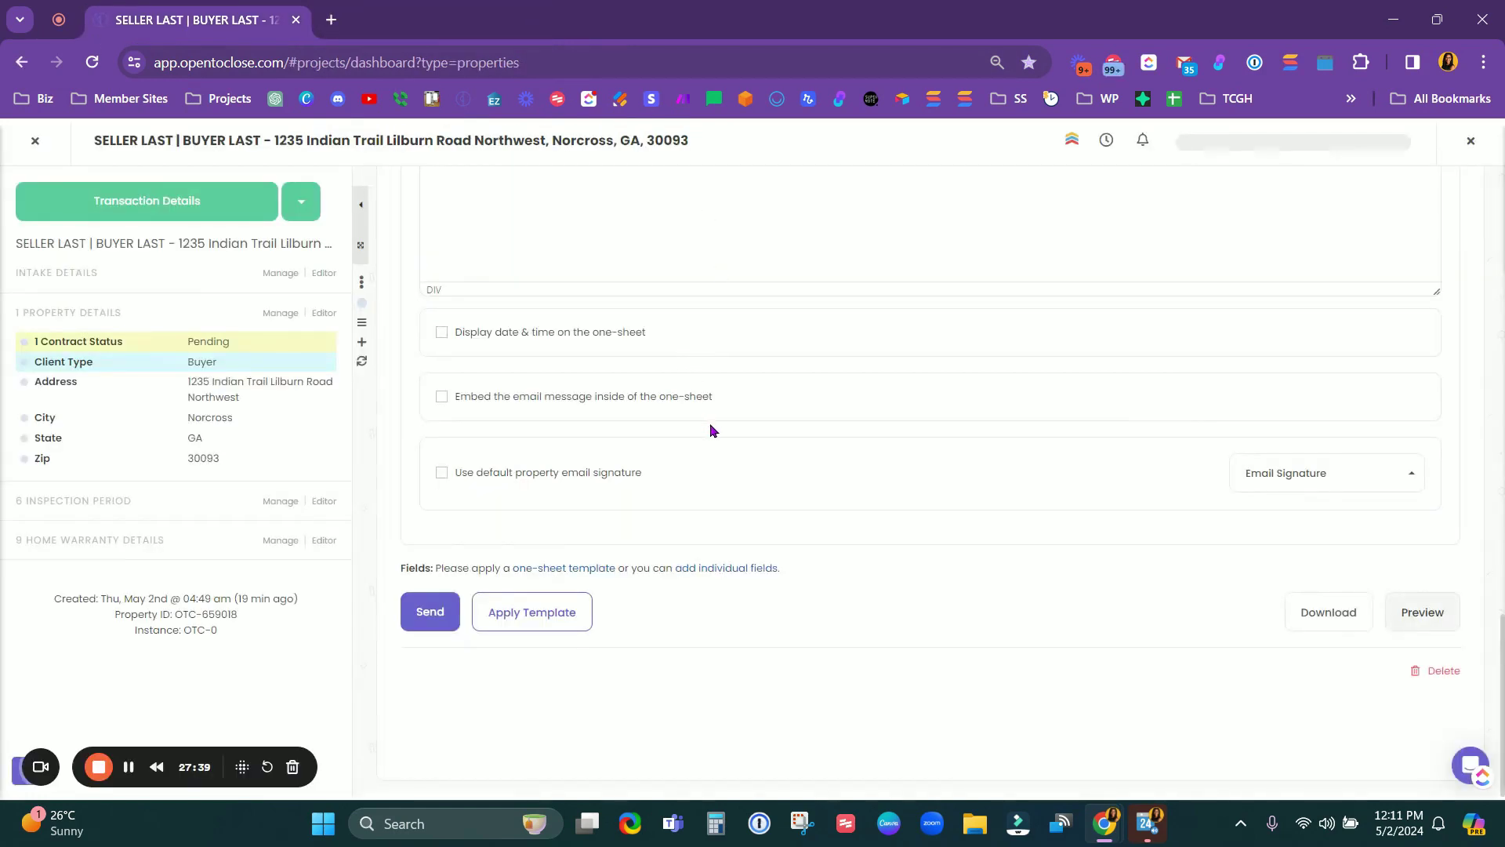
scroll(759, 460, up, 15)
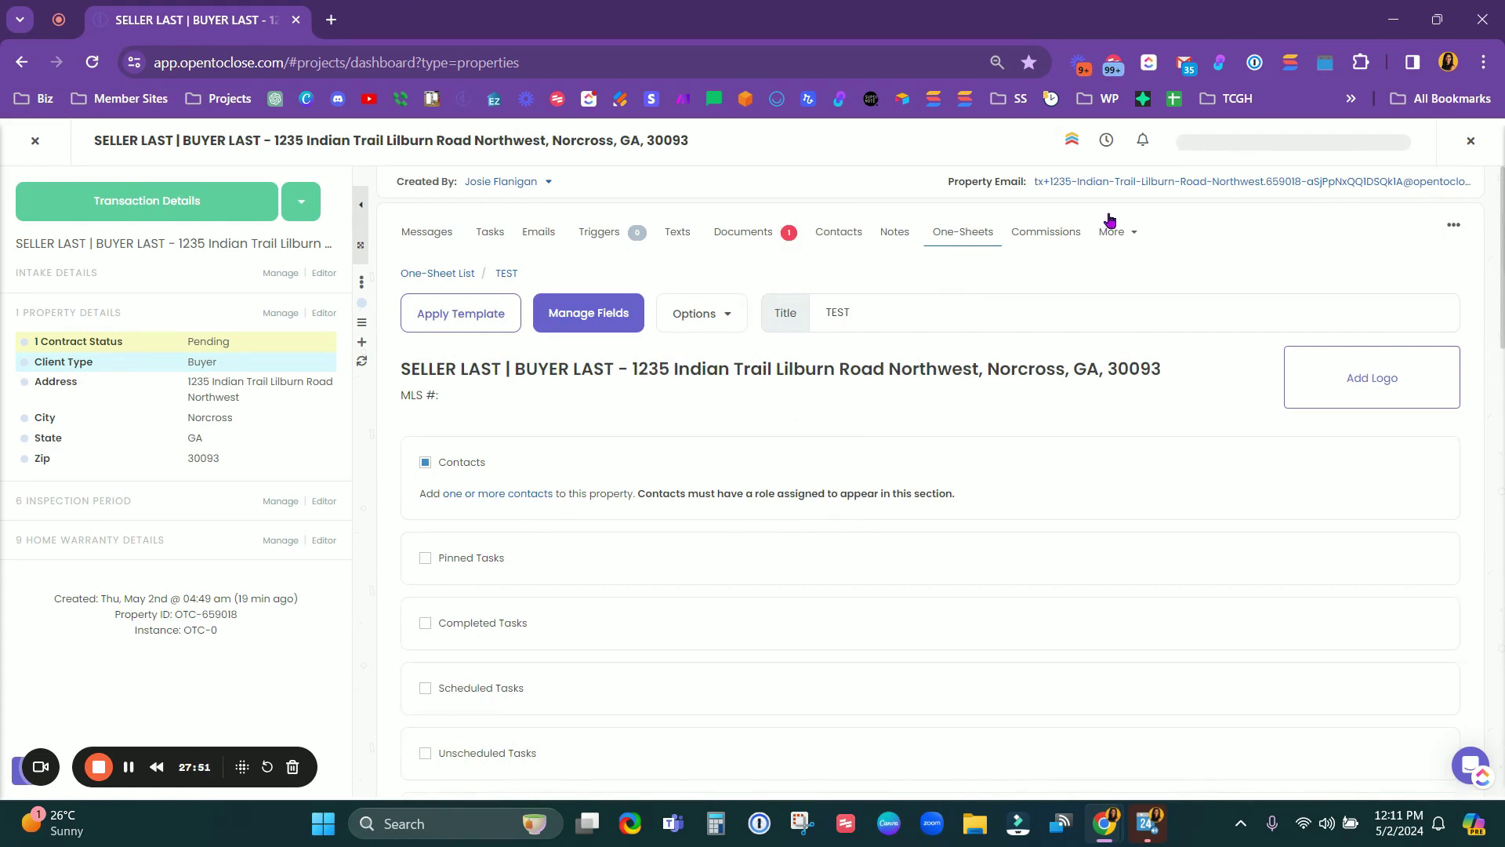
Step: Create a commission report named TEST on the property's Commissions tab
click(1046, 233)
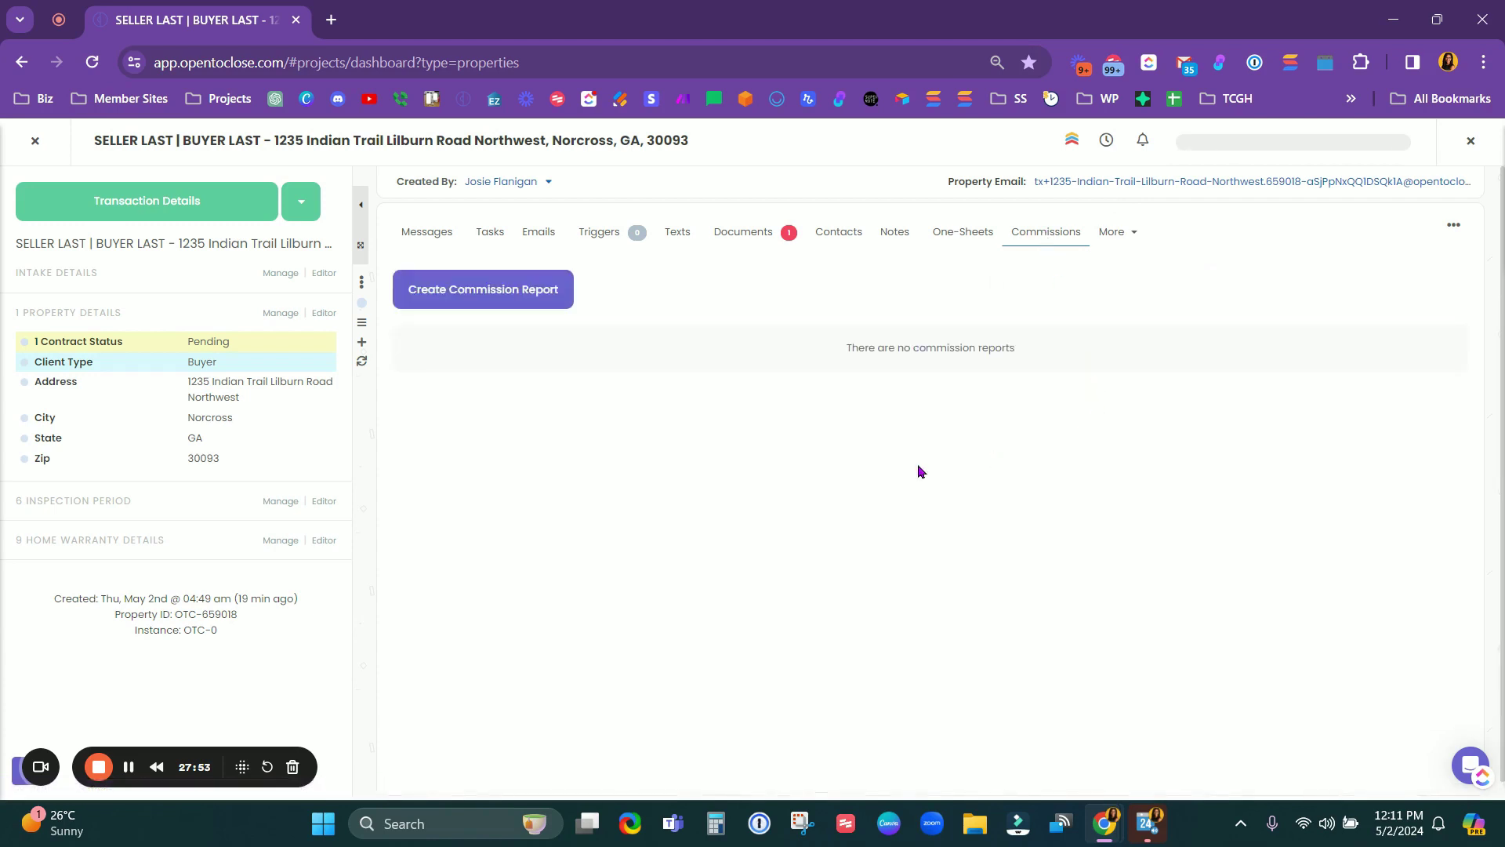
click(514, 306)
click(736, 459)
text(TEST)
click(796, 533)
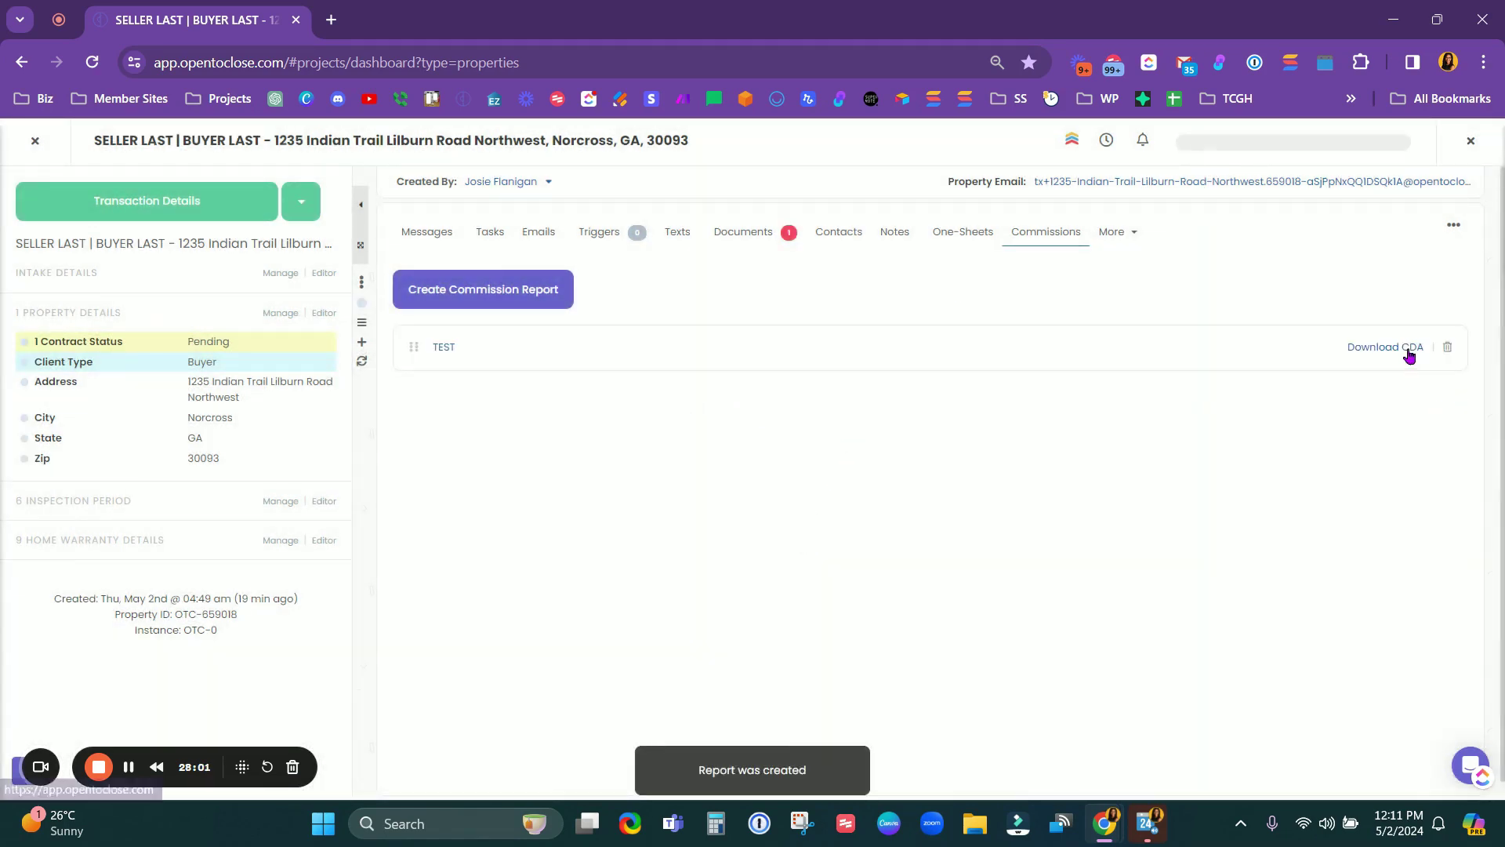
Step: Open the TEST Commission Disbursement Authorization report and scroll through its fields
click(443, 348)
scroll(776, 468, down, 1)
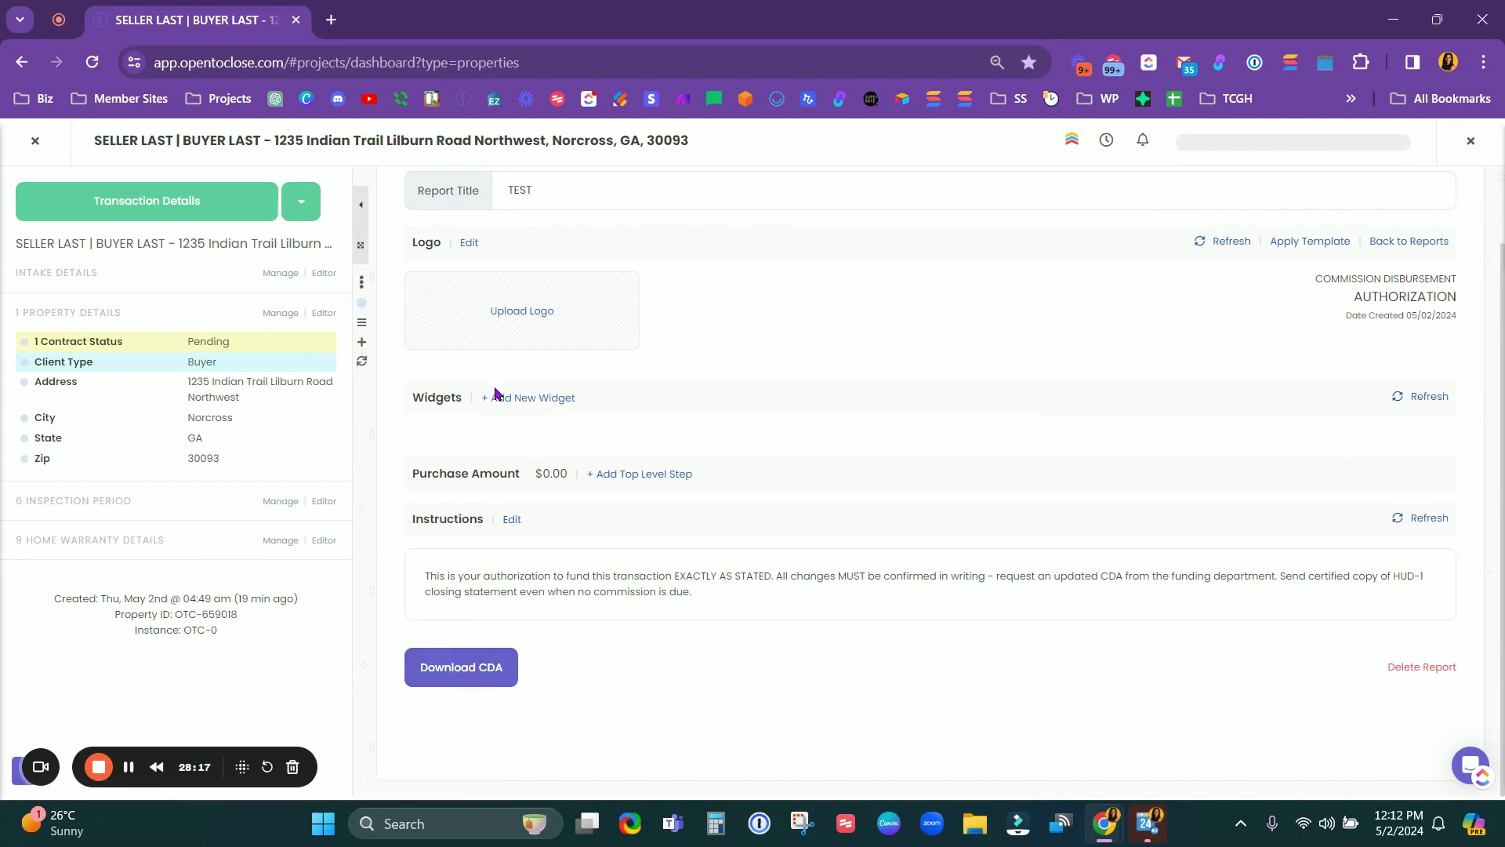
scroll(820, 494, up, 2)
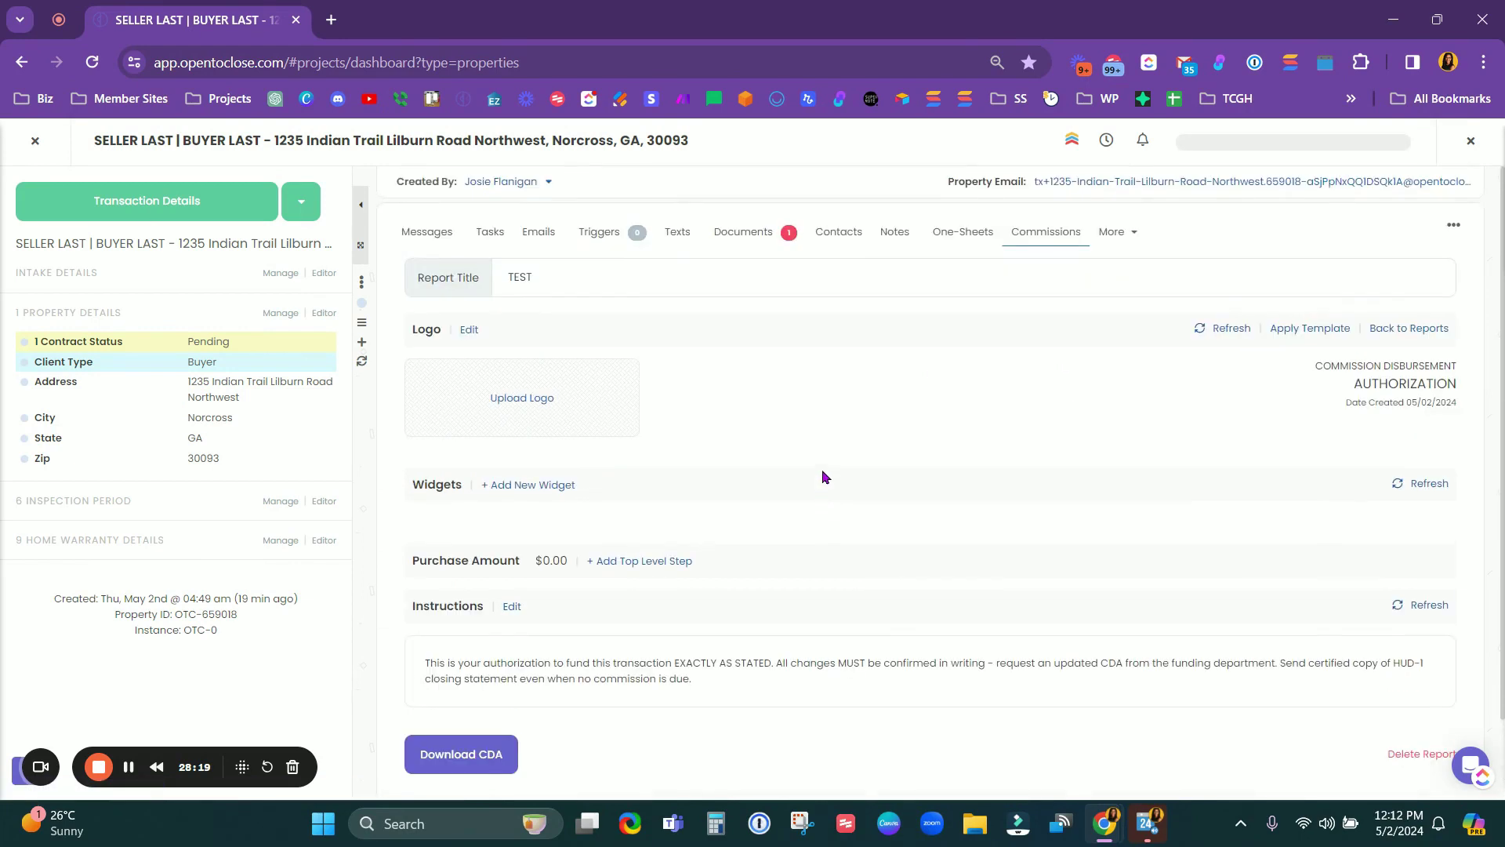
click(1113, 232)
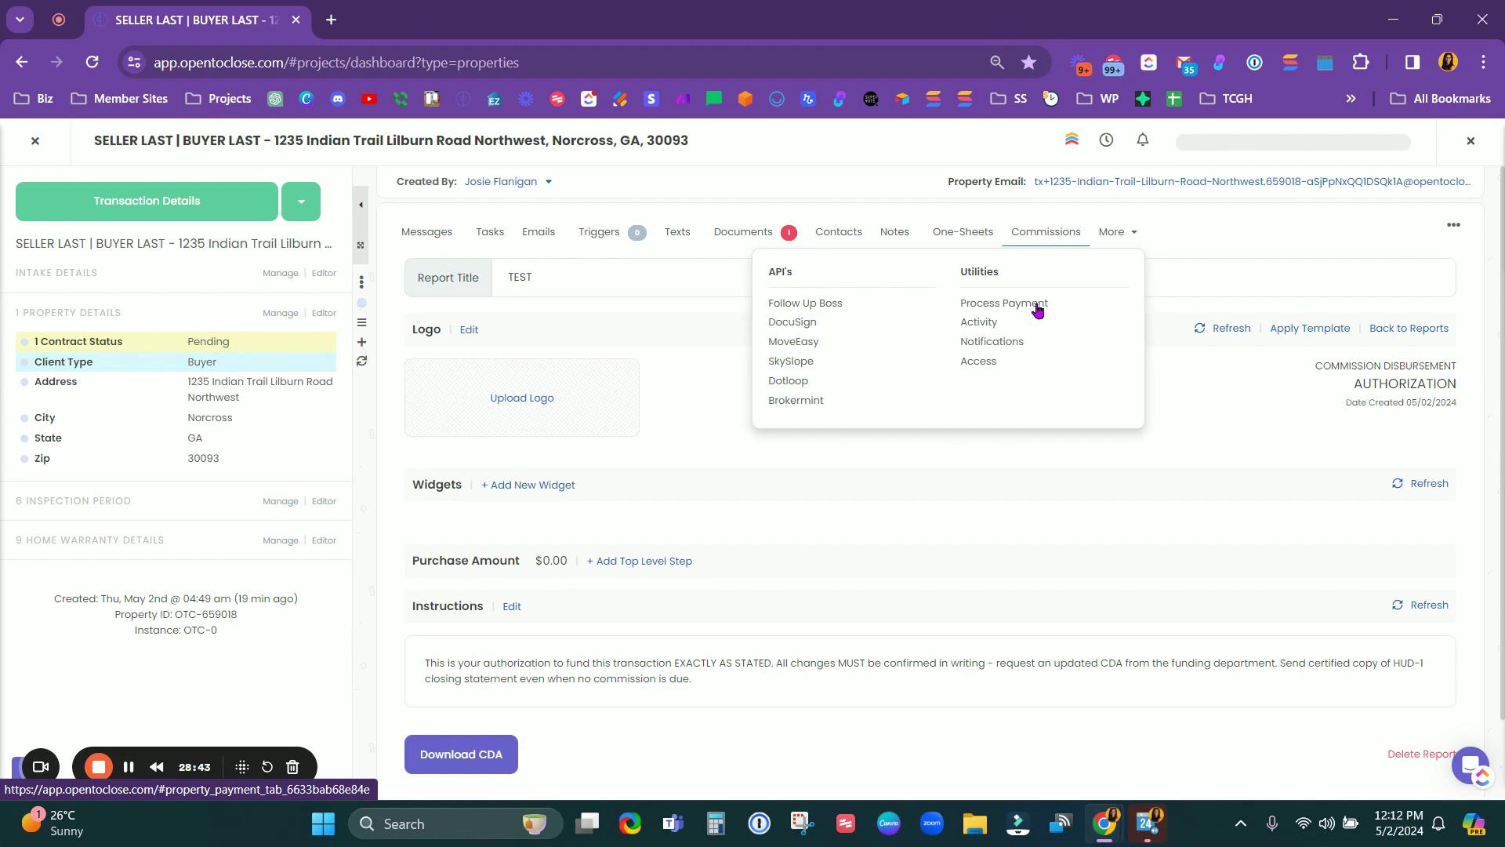
Step: View the property's Activity log, then Notifications, then the Access list of Az Team users
click(981, 323)
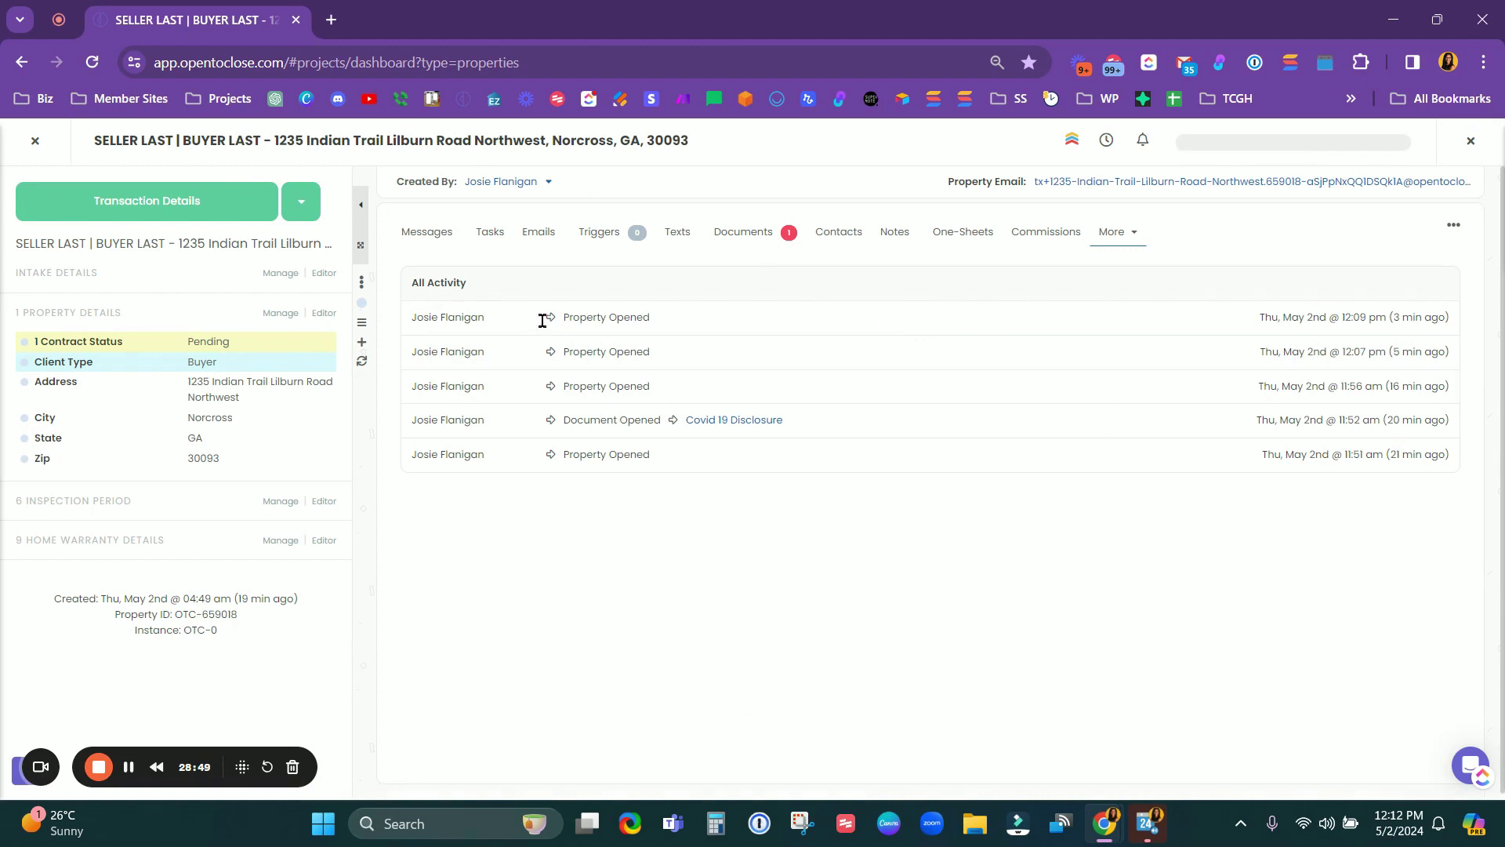
click(1114, 231)
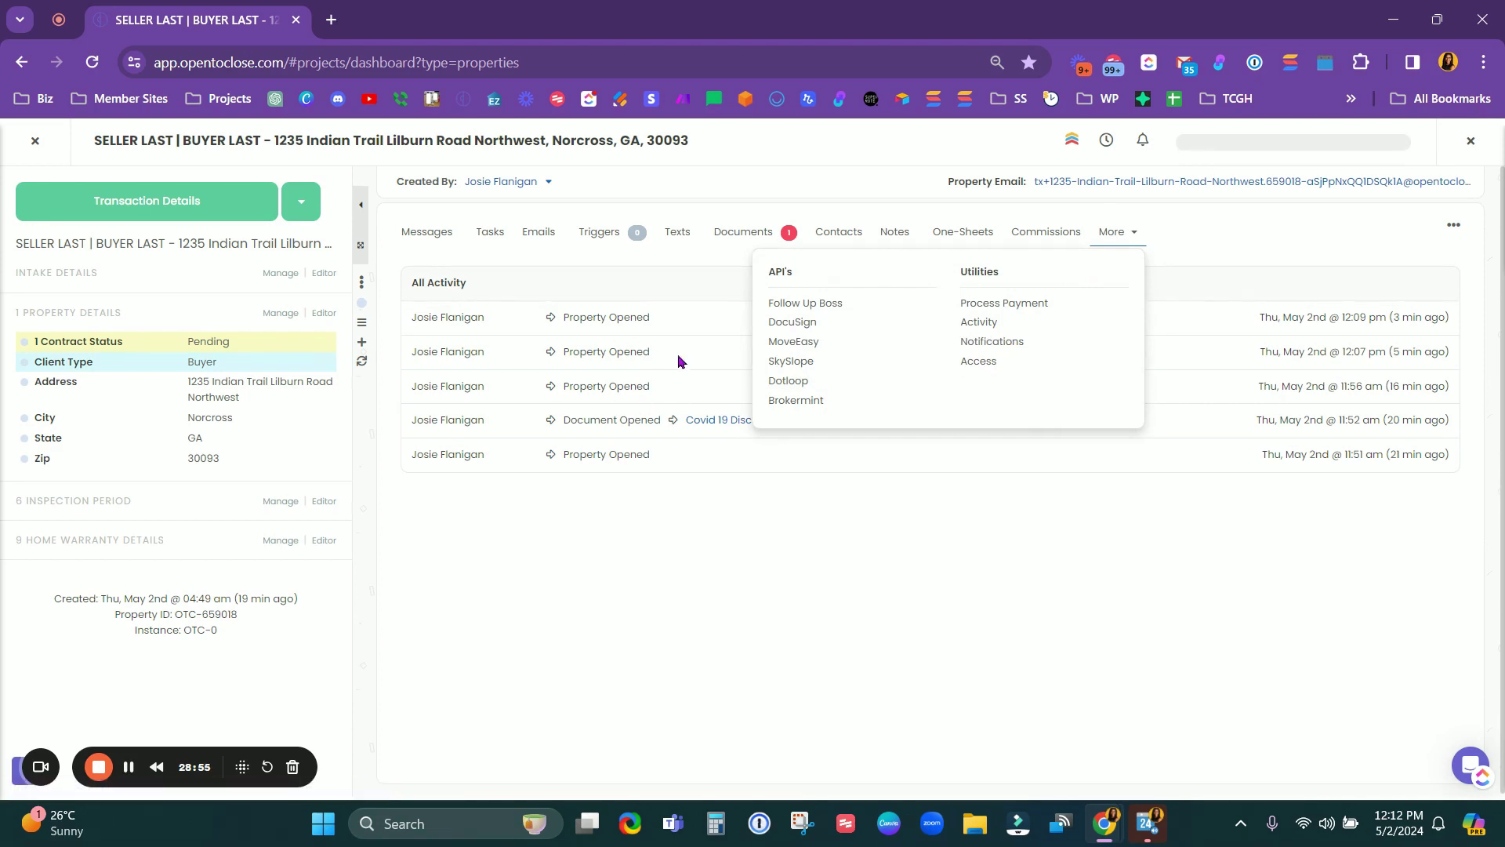
click(991, 345)
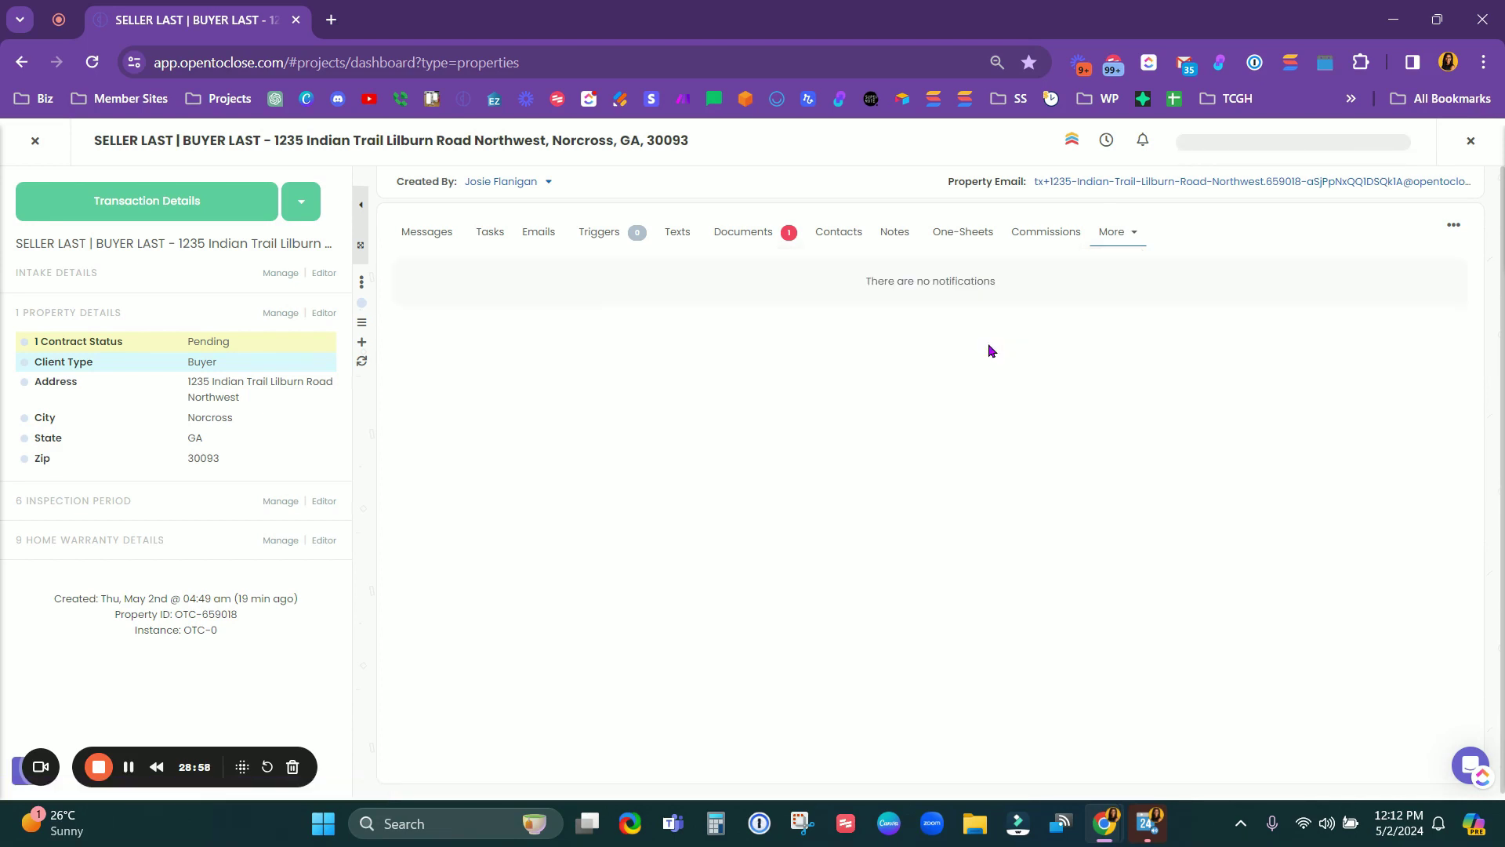
click(1122, 232)
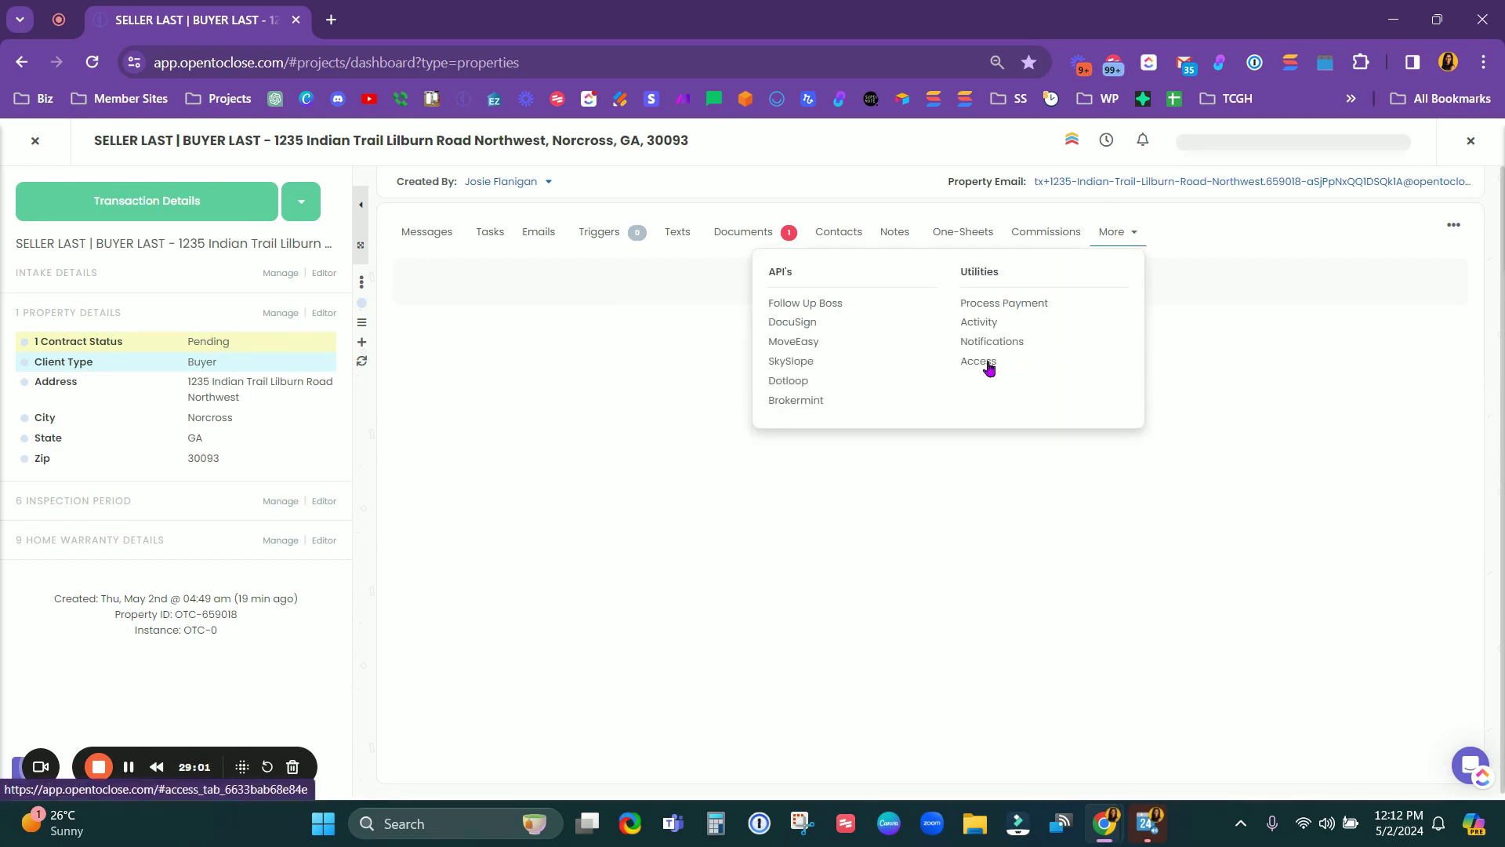
click(988, 366)
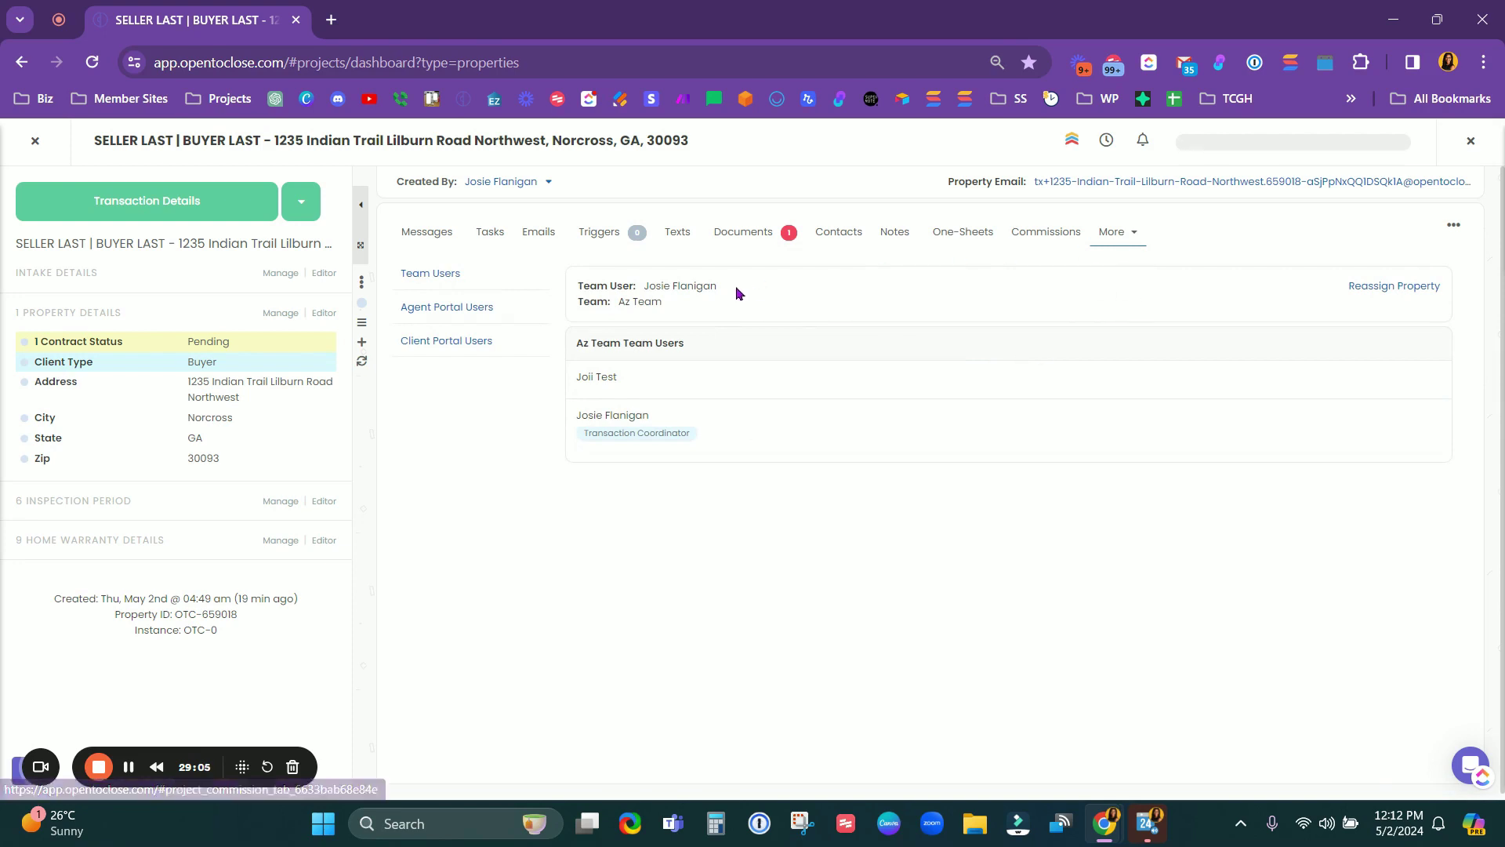
Step: Check Agent Portal Users, then Client Portal Users, confirming no client portal users exist
click(1134, 243)
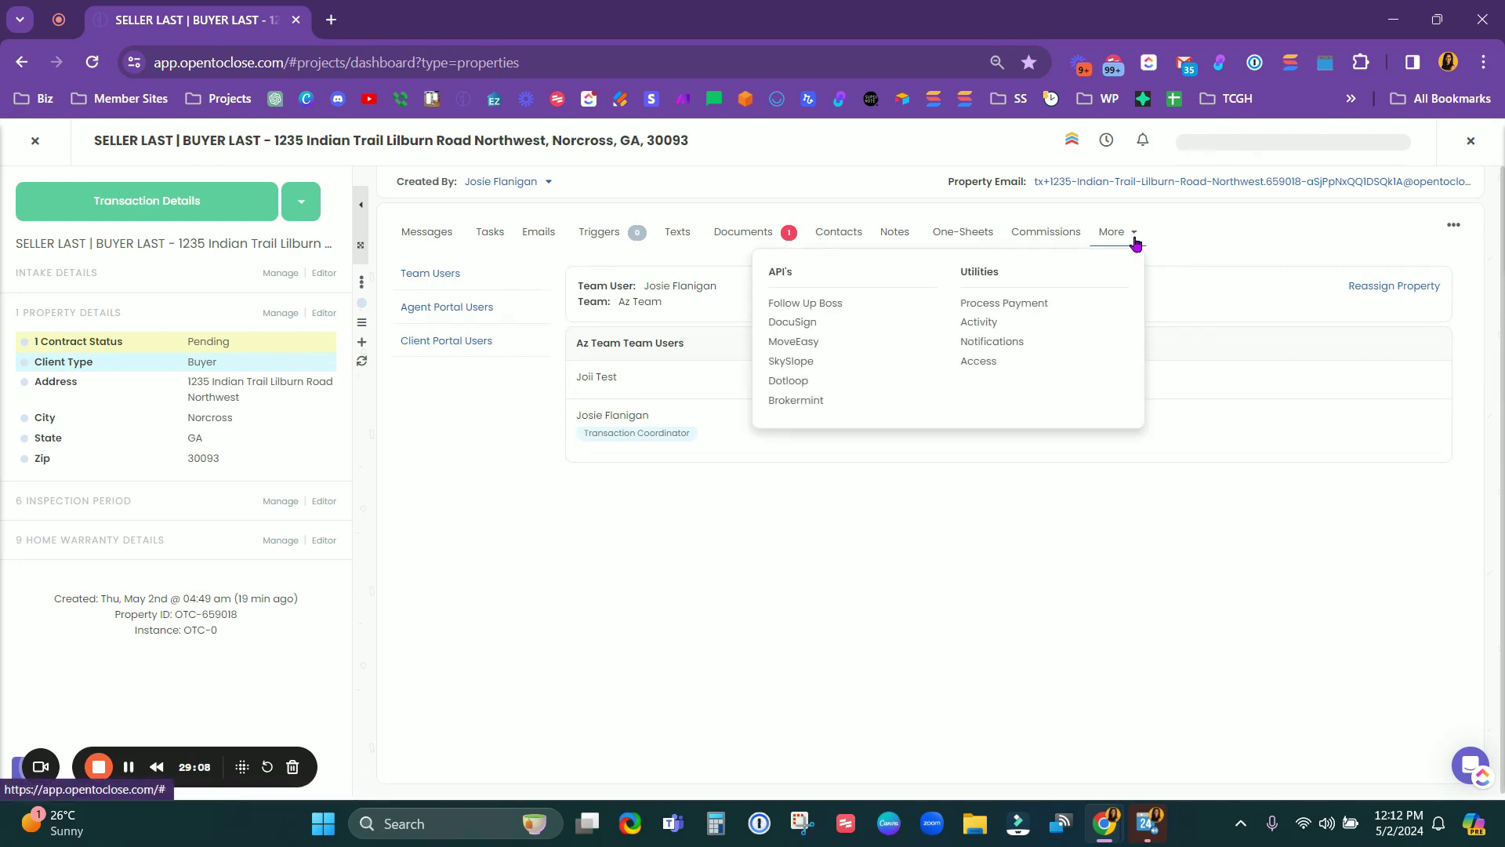
click(501, 281)
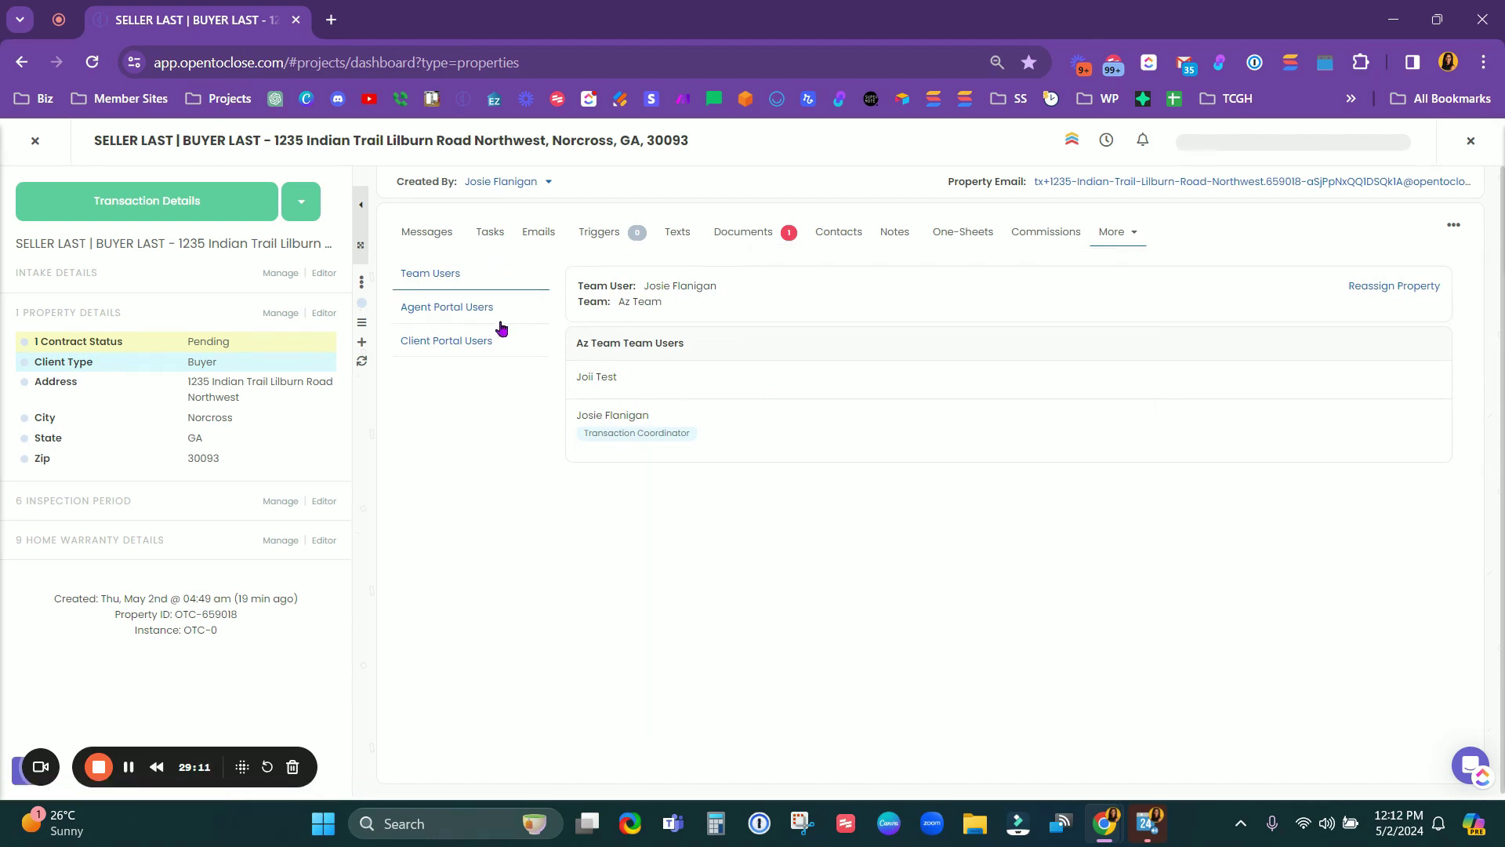
click(524, 314)
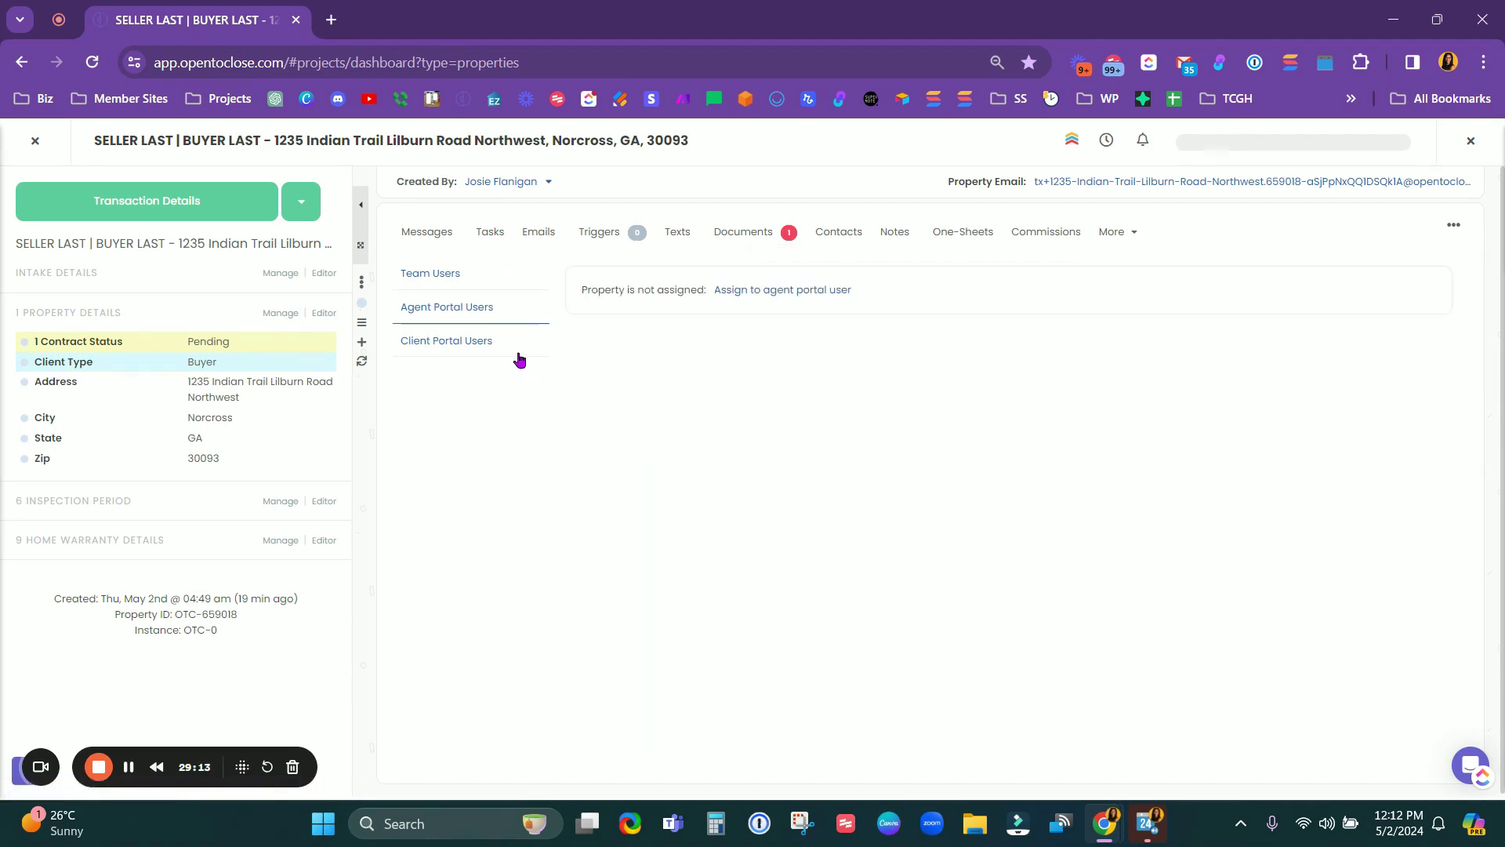
click(517, 357)
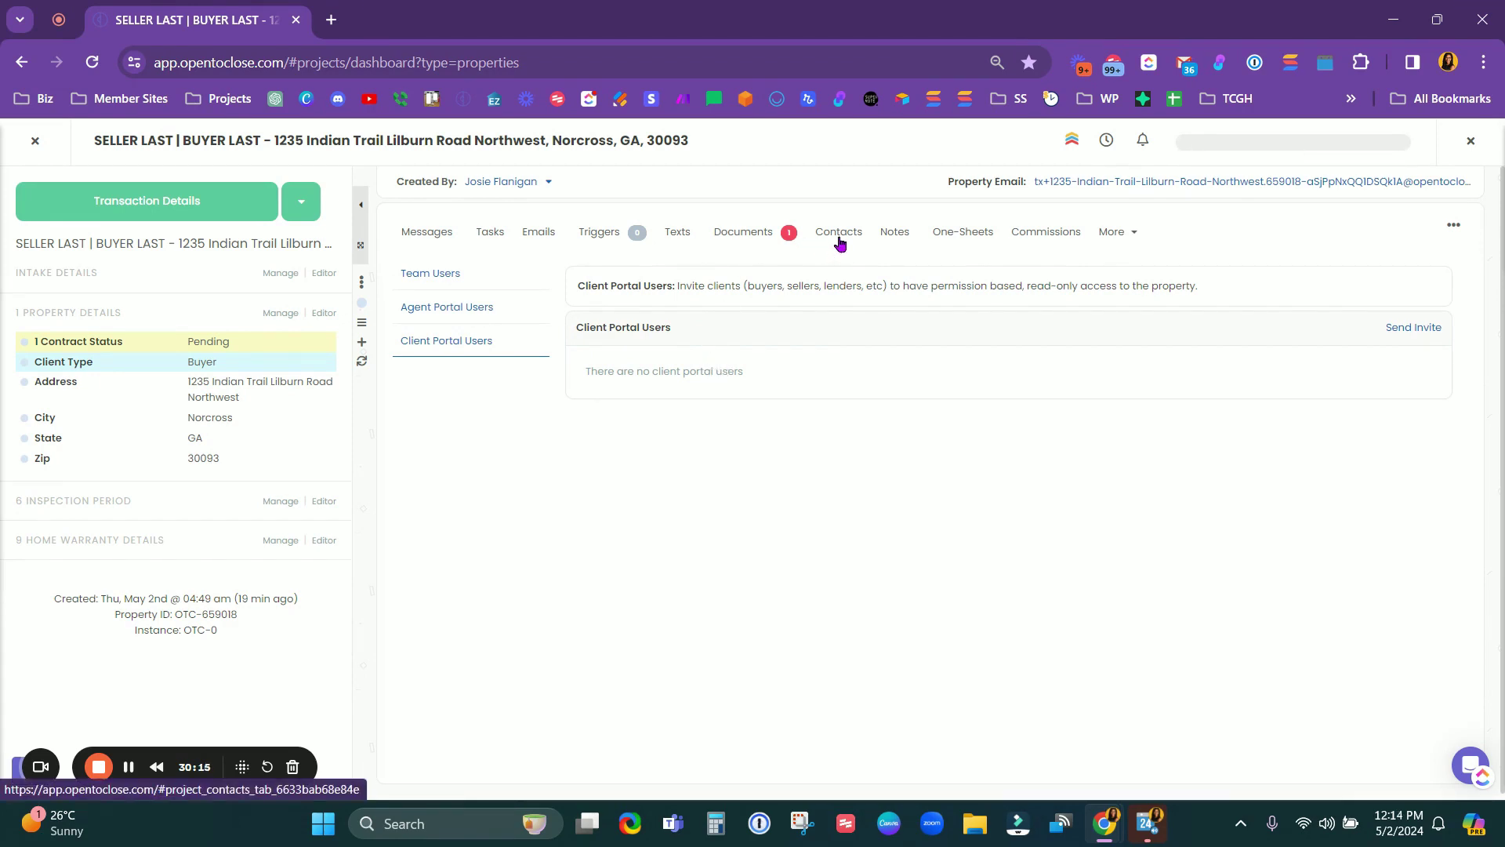
drag(572, 325, 731, 331)
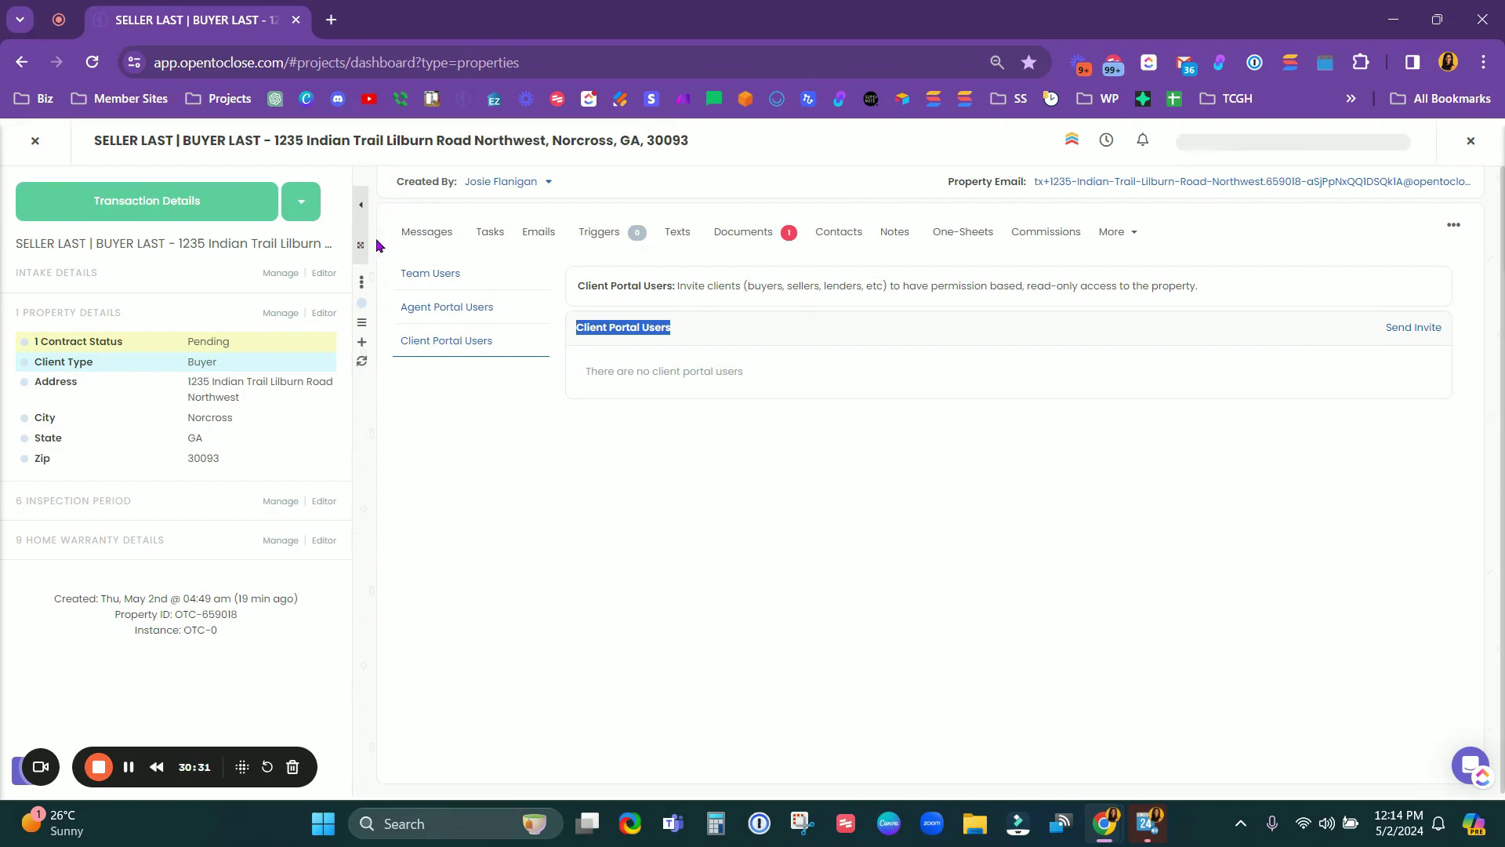
Step: Open the property's Contact drawer from the drawer menu, then close it
click(361, 282)
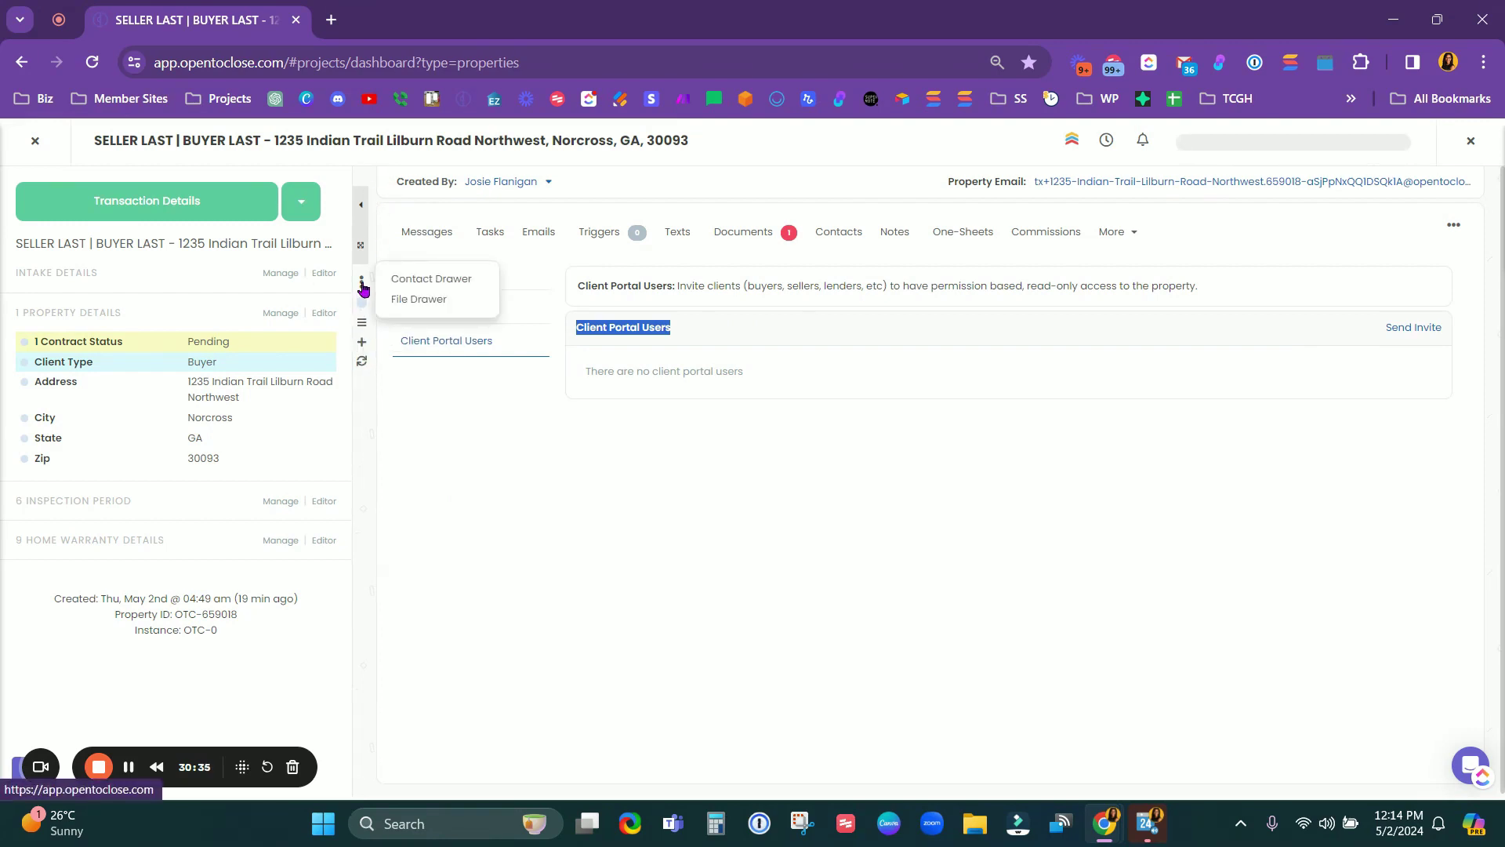
click(427, 285)
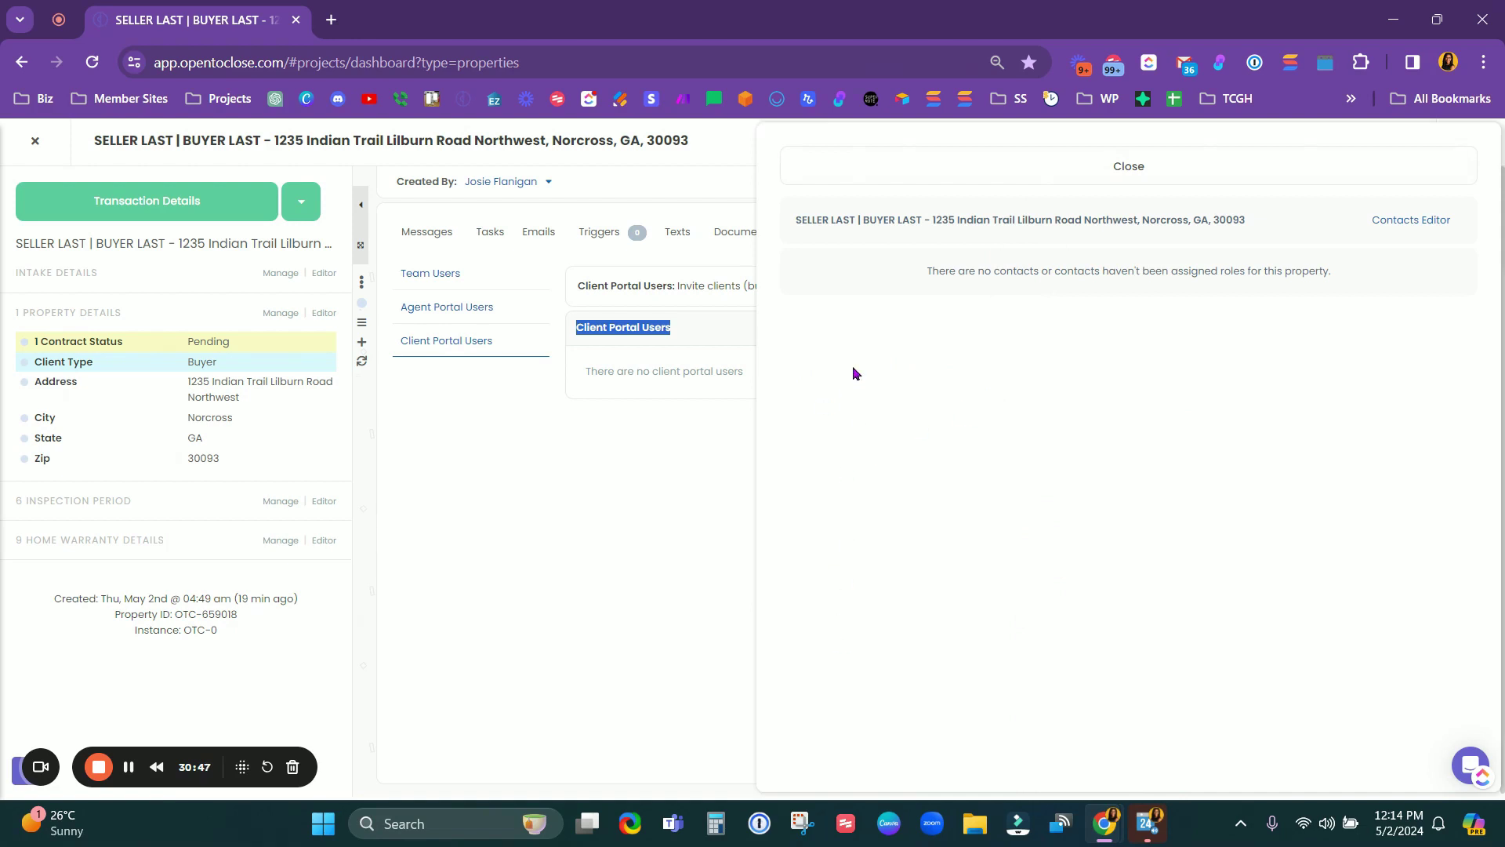
click(882, 161)
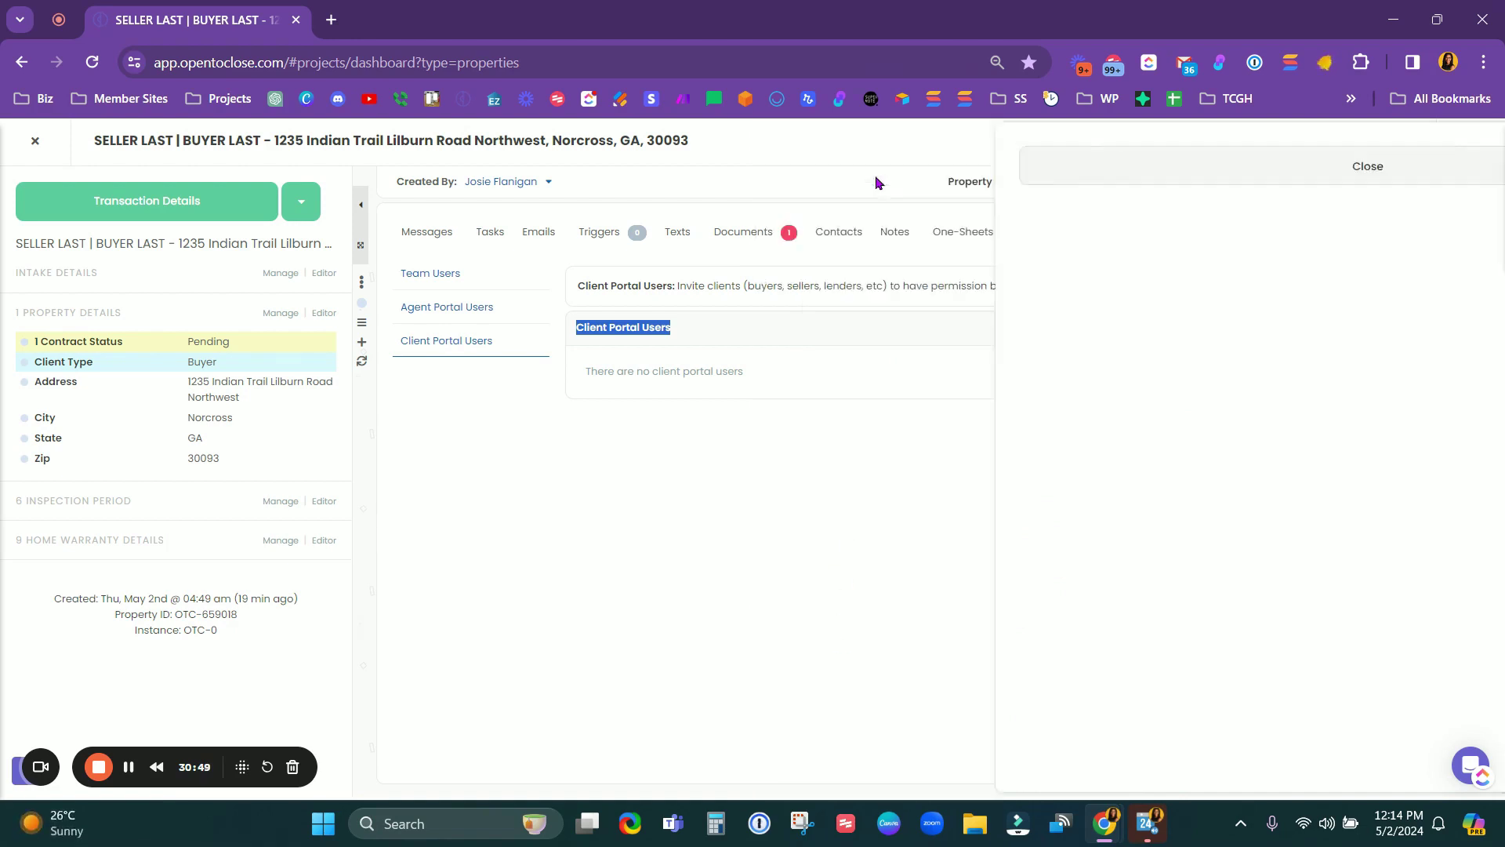
click(362, 282)
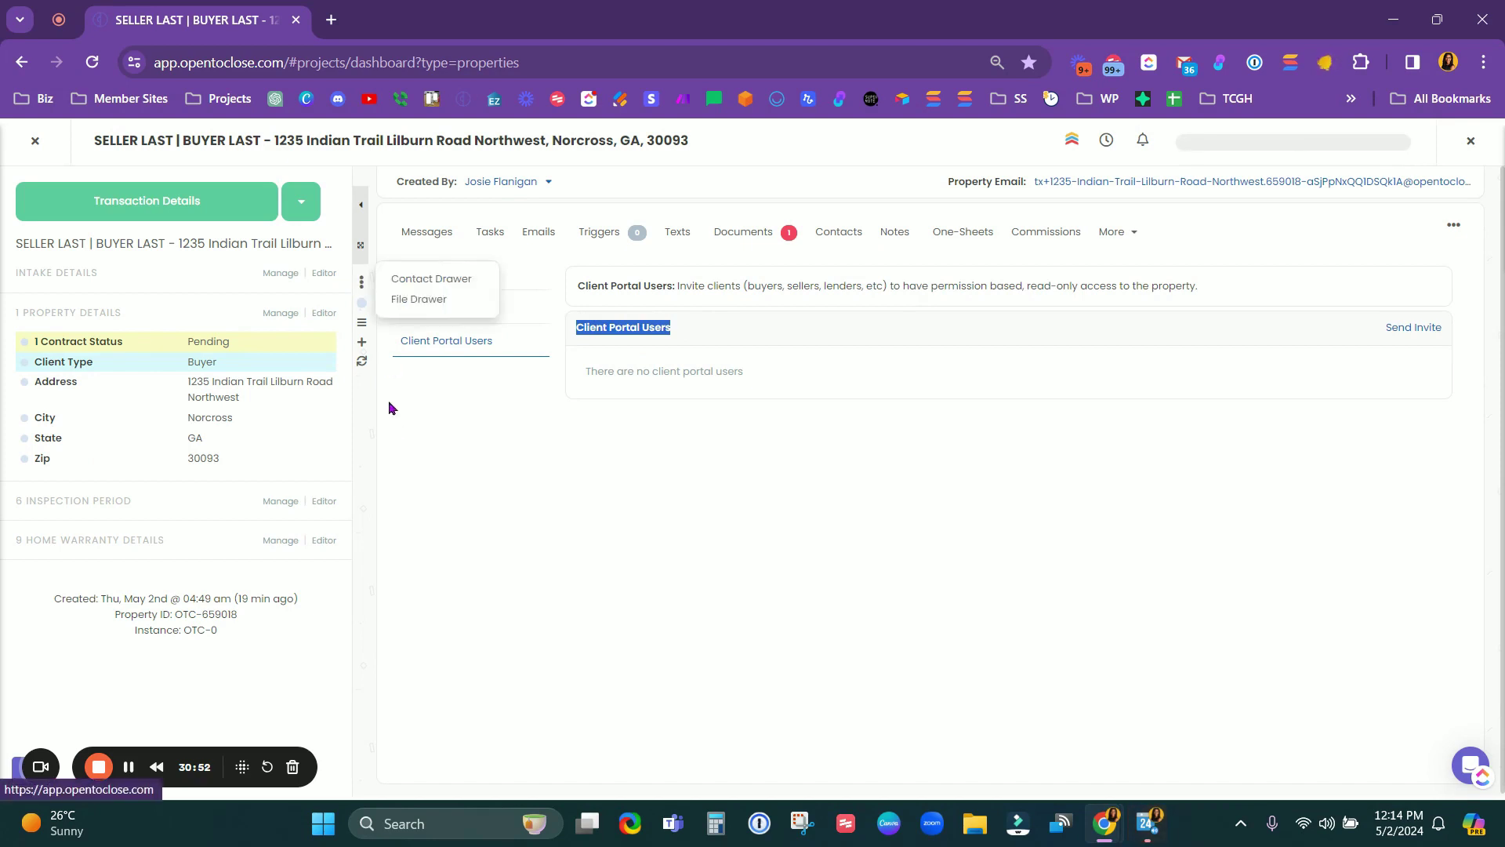
click(431, 300)
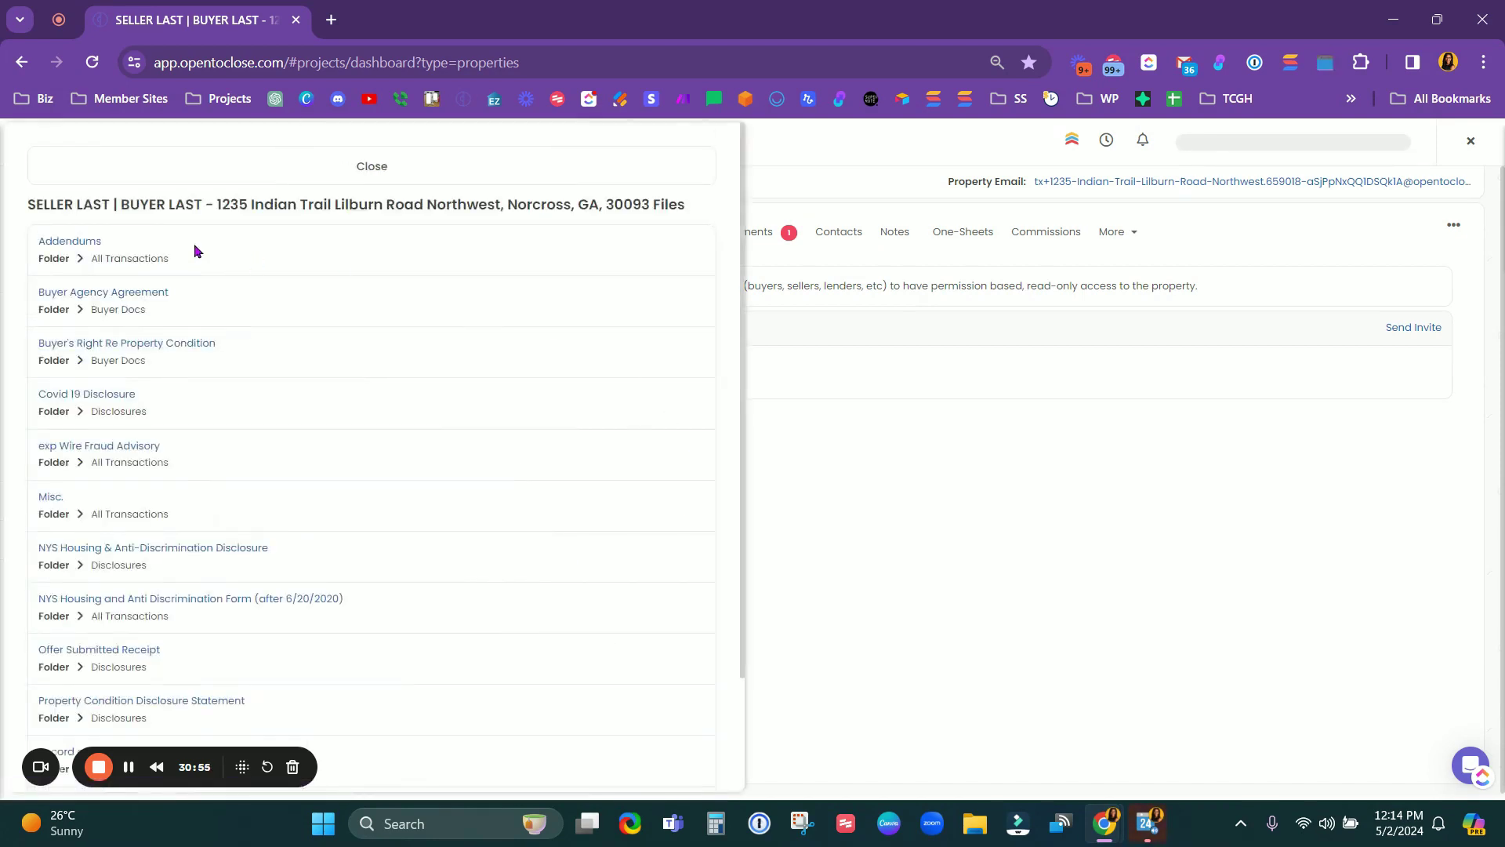
scroll(305, 437, down, 2)
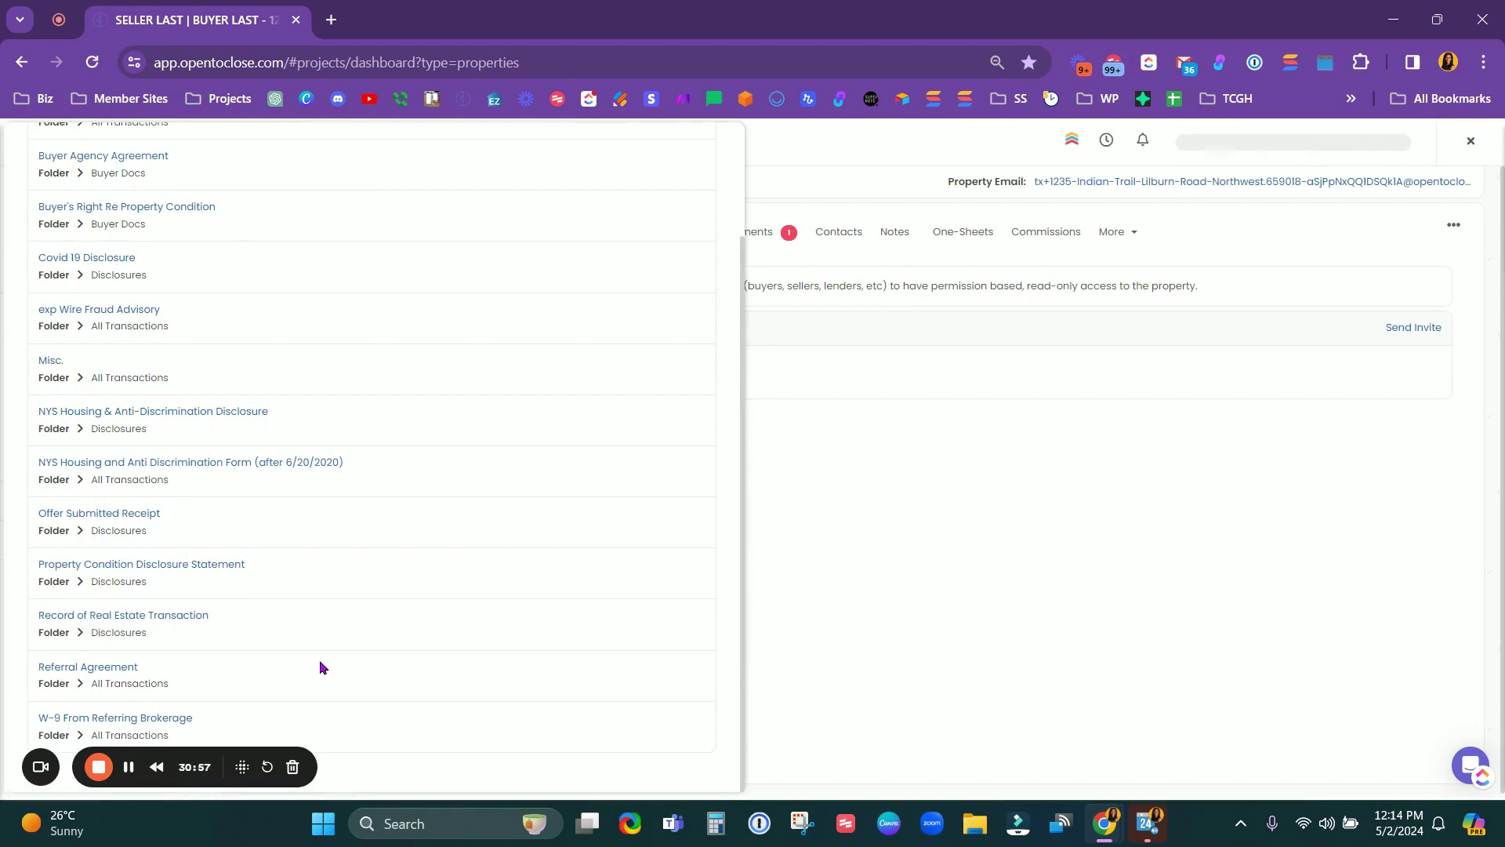
scroll(318, 660, up, 2)
click(553, 169)
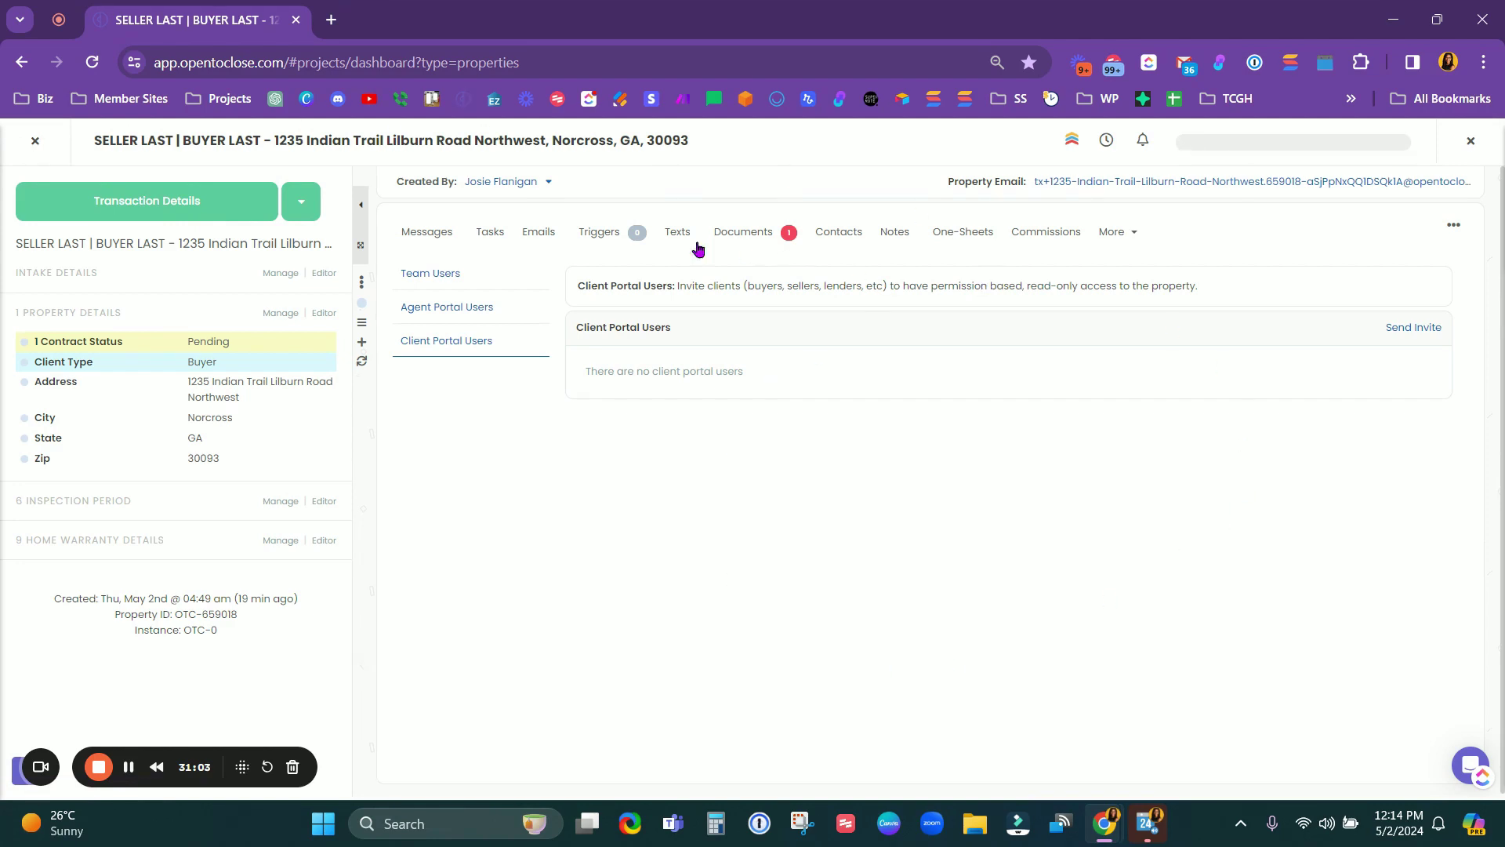
click(486, 237)
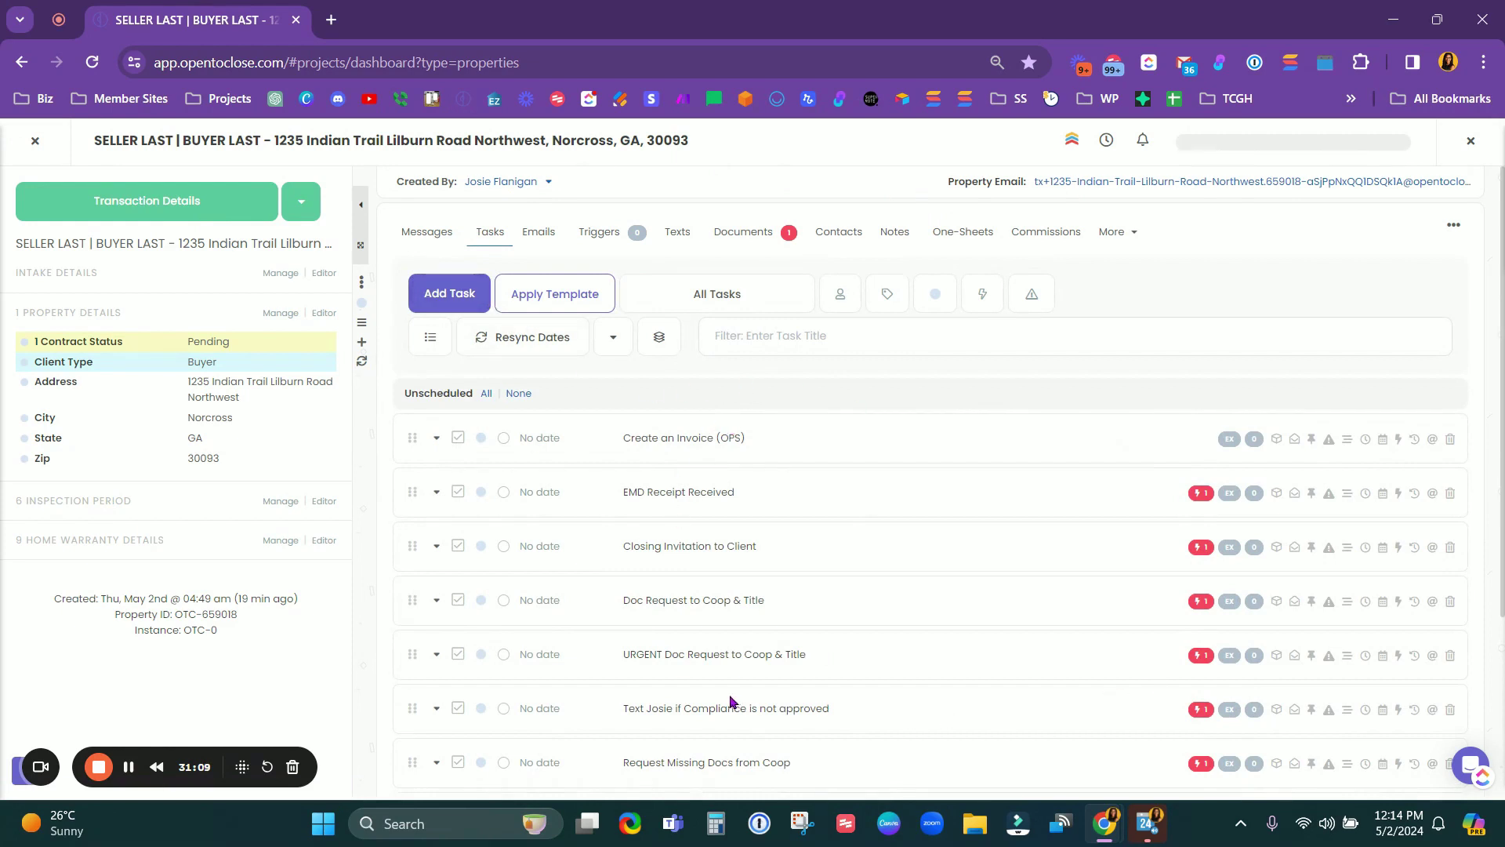
click(34, 141)
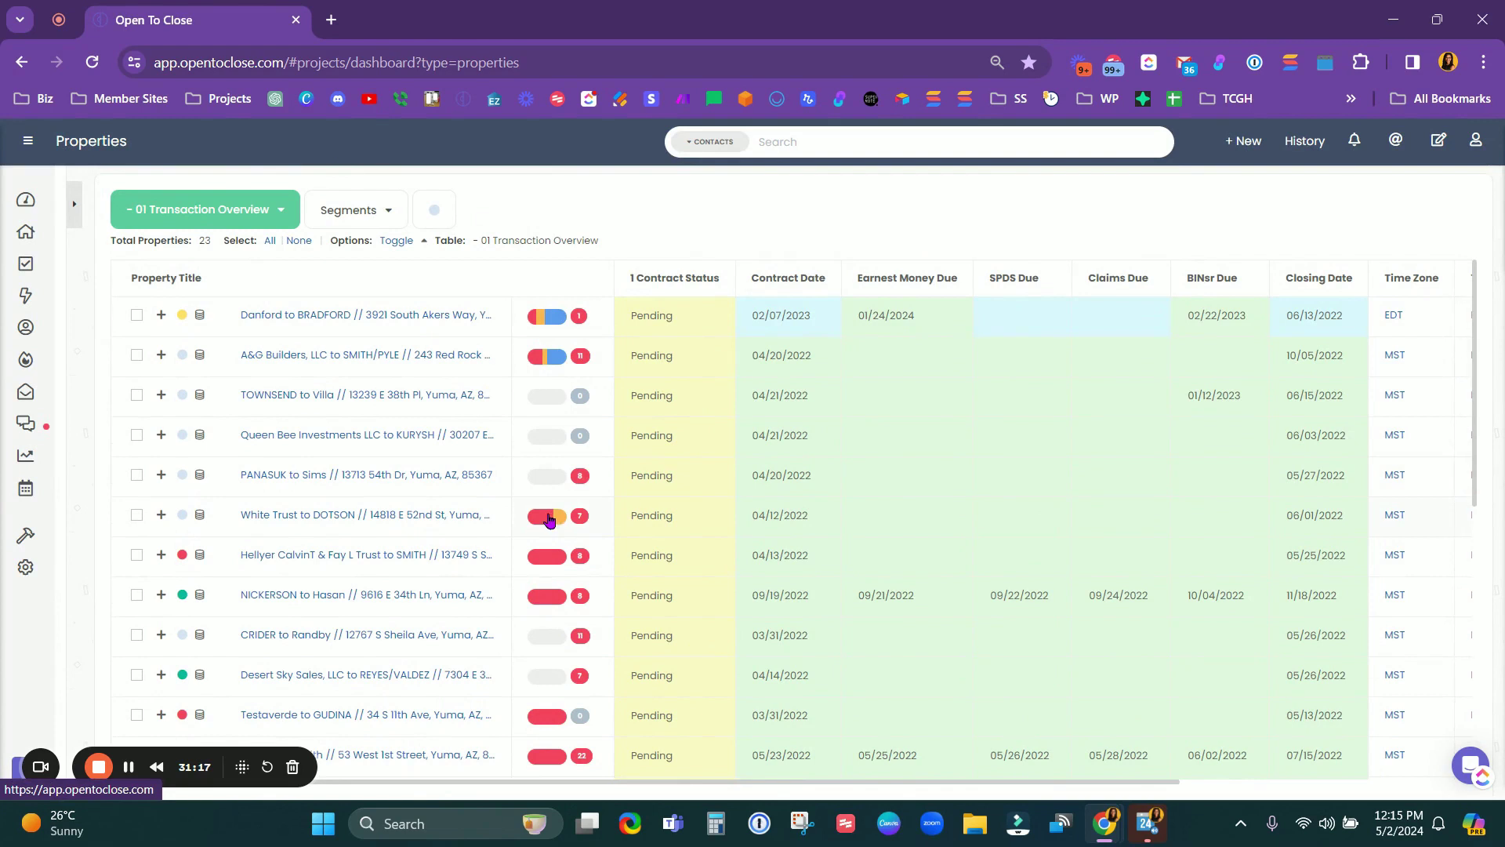
Step: Open the sixth property's (White Trust to DOTSON) priority summary and scroll through it
click(549, 520)
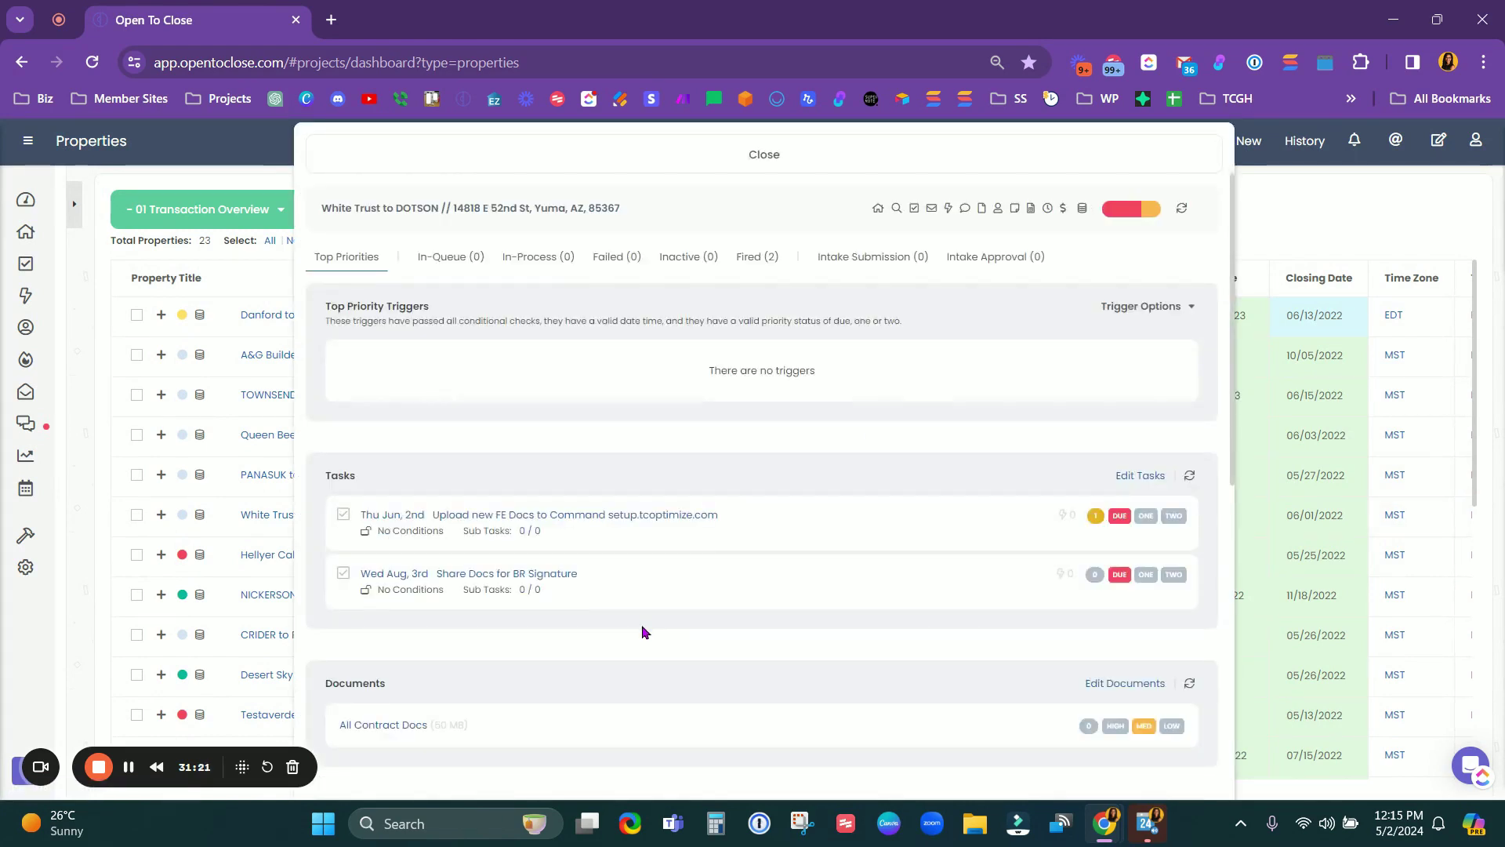
scroll(641, 624, down, 3)
scroll(641, 625, down, 5)
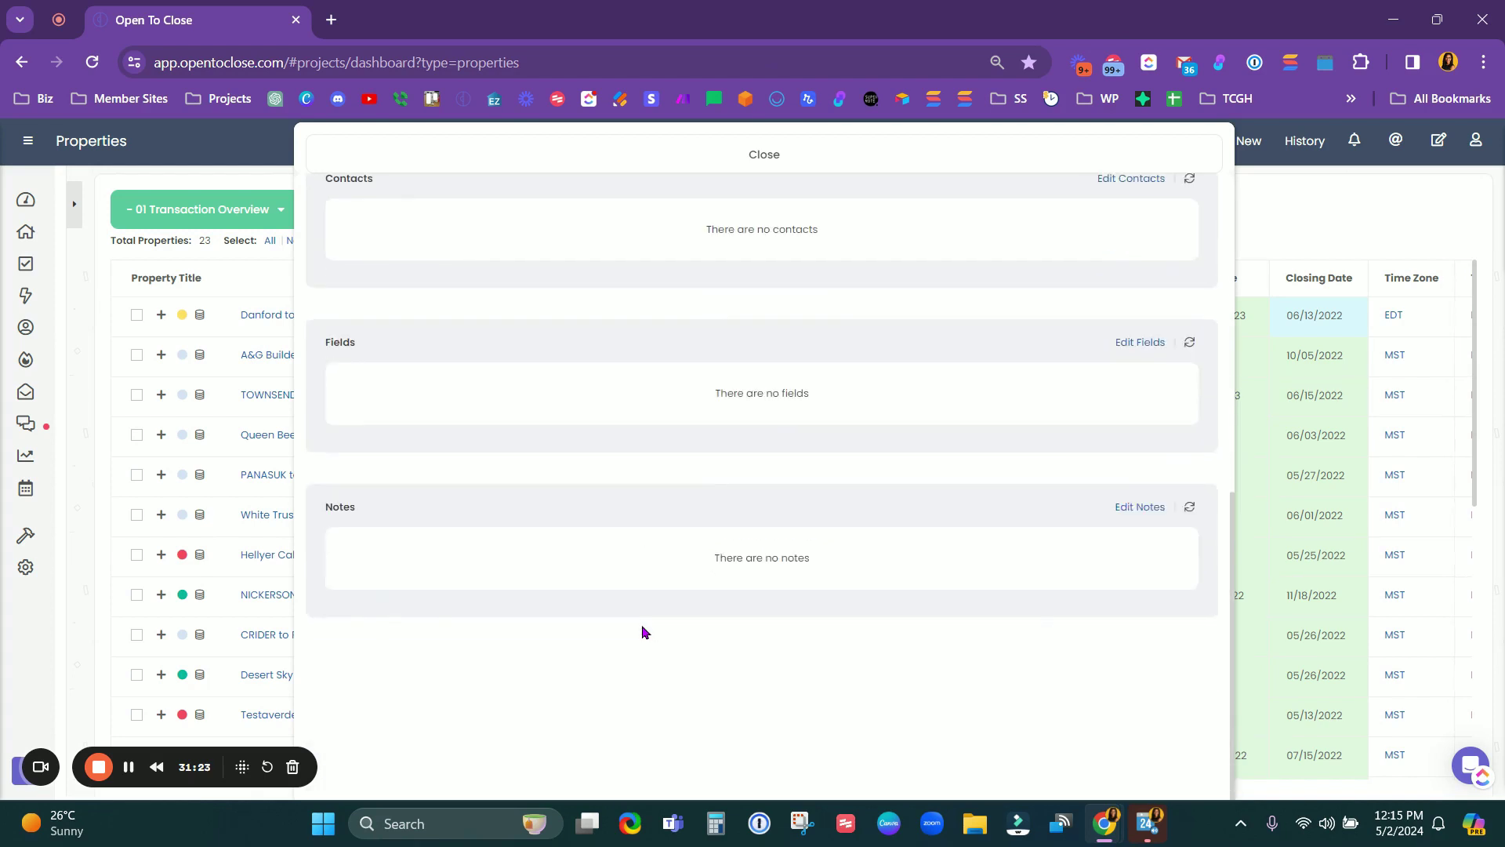
scroll(641, 624, up, 8)
scroll(642, 625, down, 7)
scroll(643, 406, up, 2)
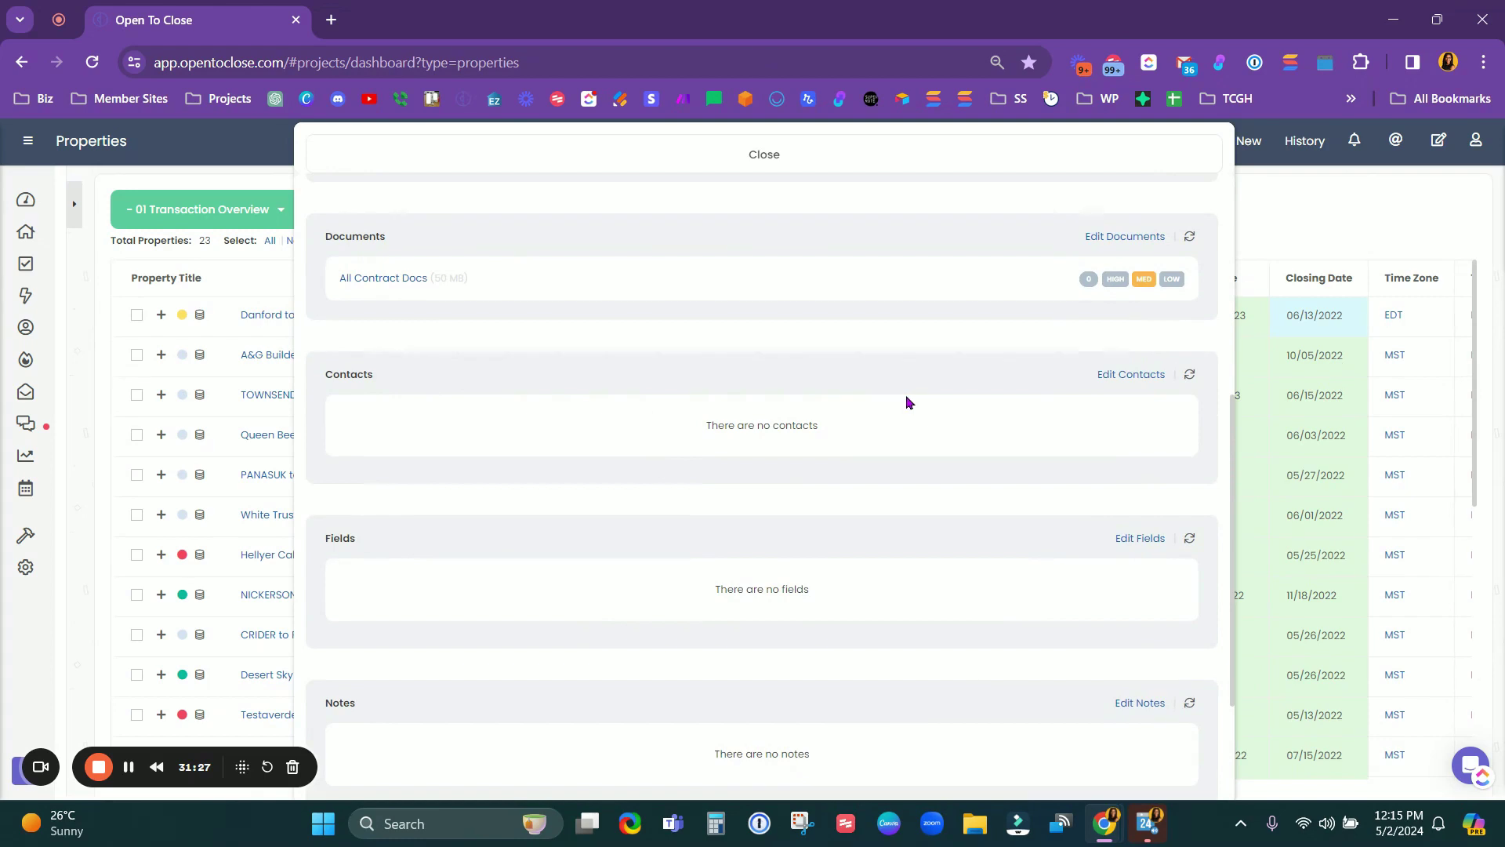
Step: Set the property's lender contact priority to HIGH
click(1134, 379)
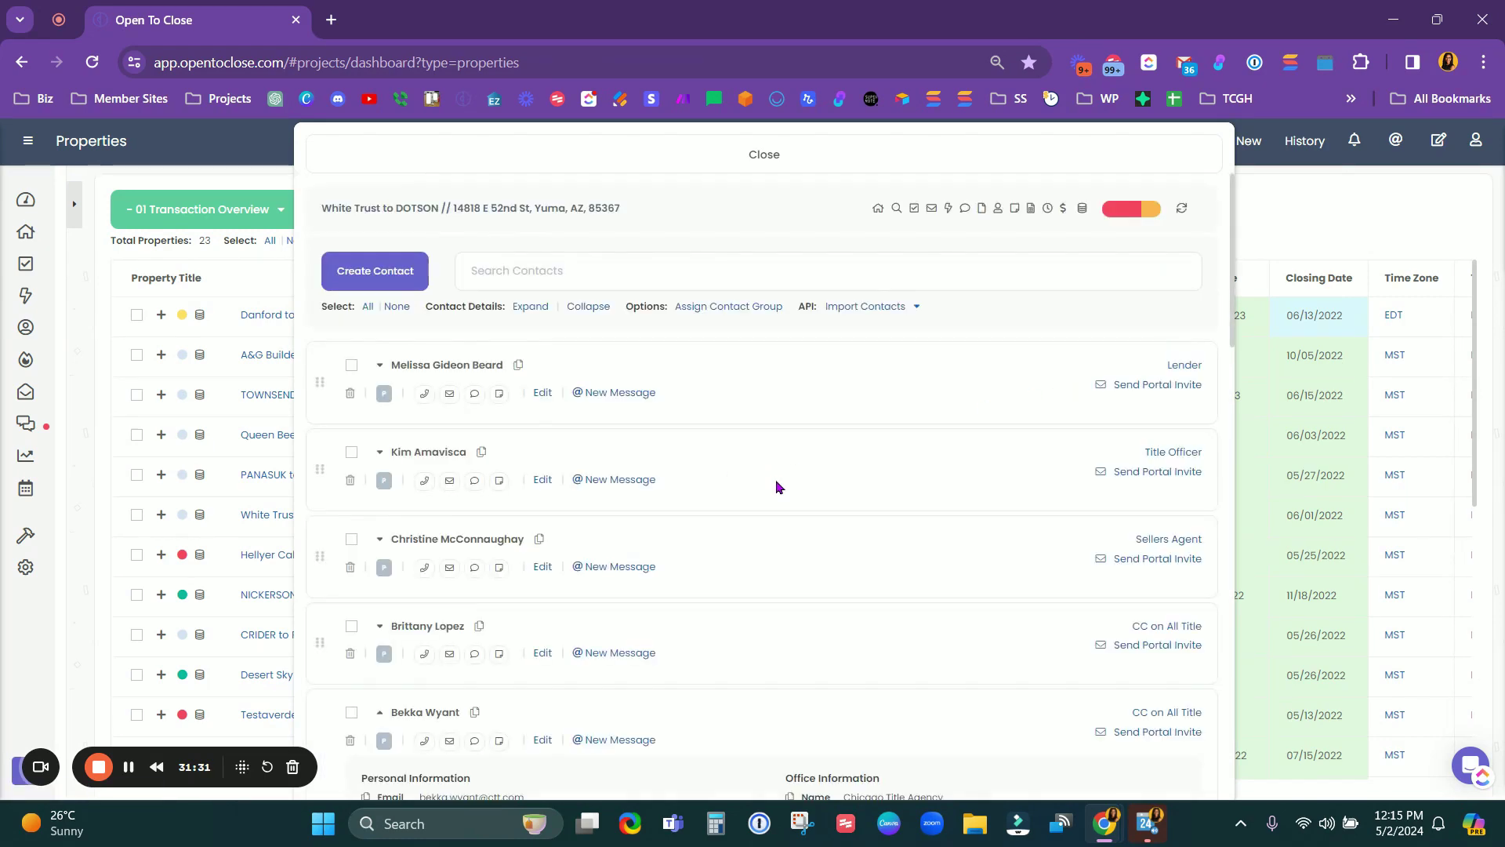
click(384, 393)
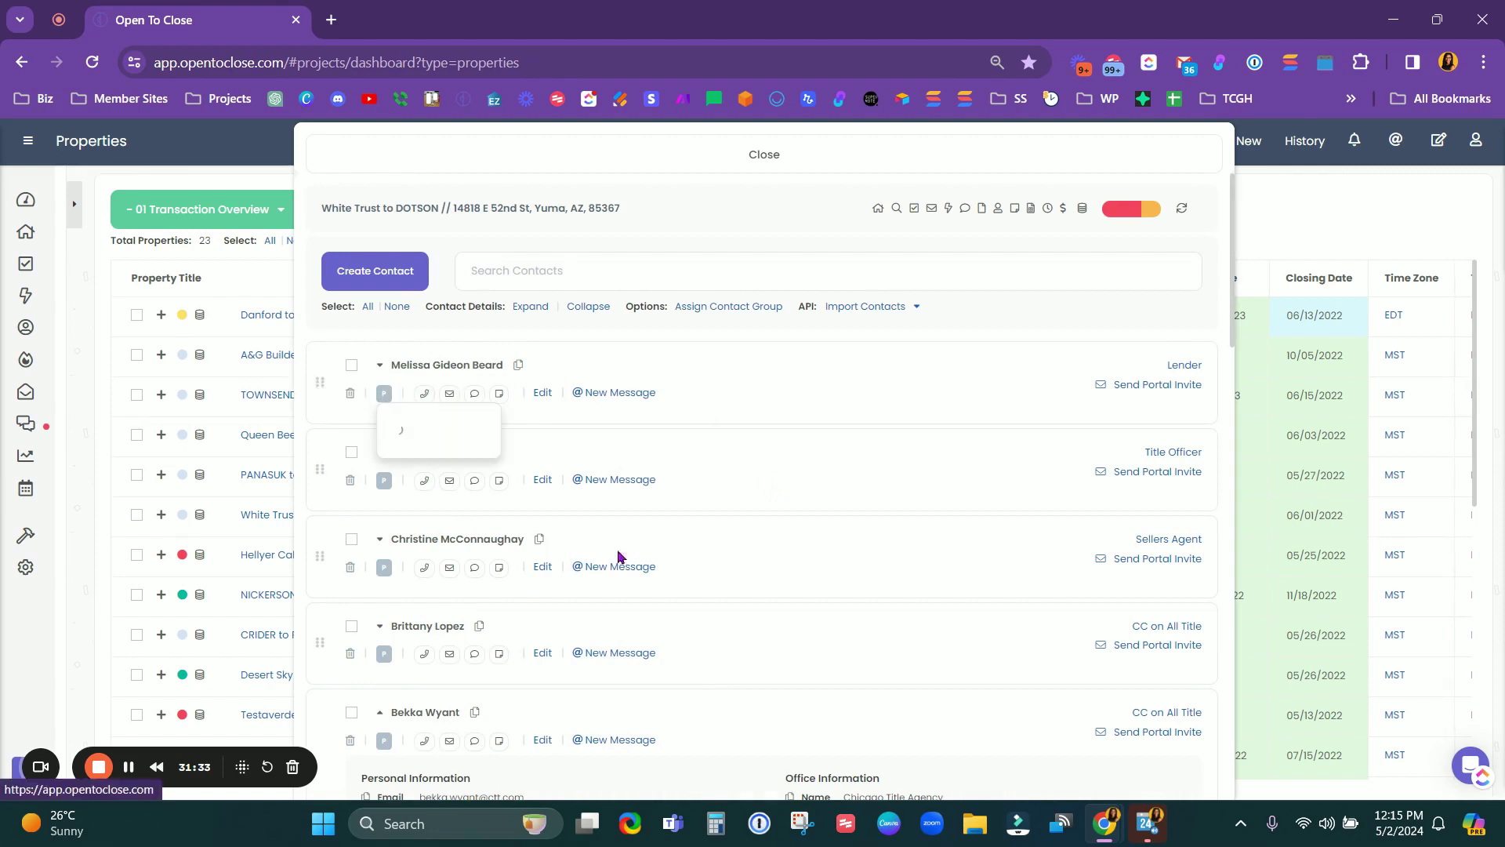
click(411, 423)
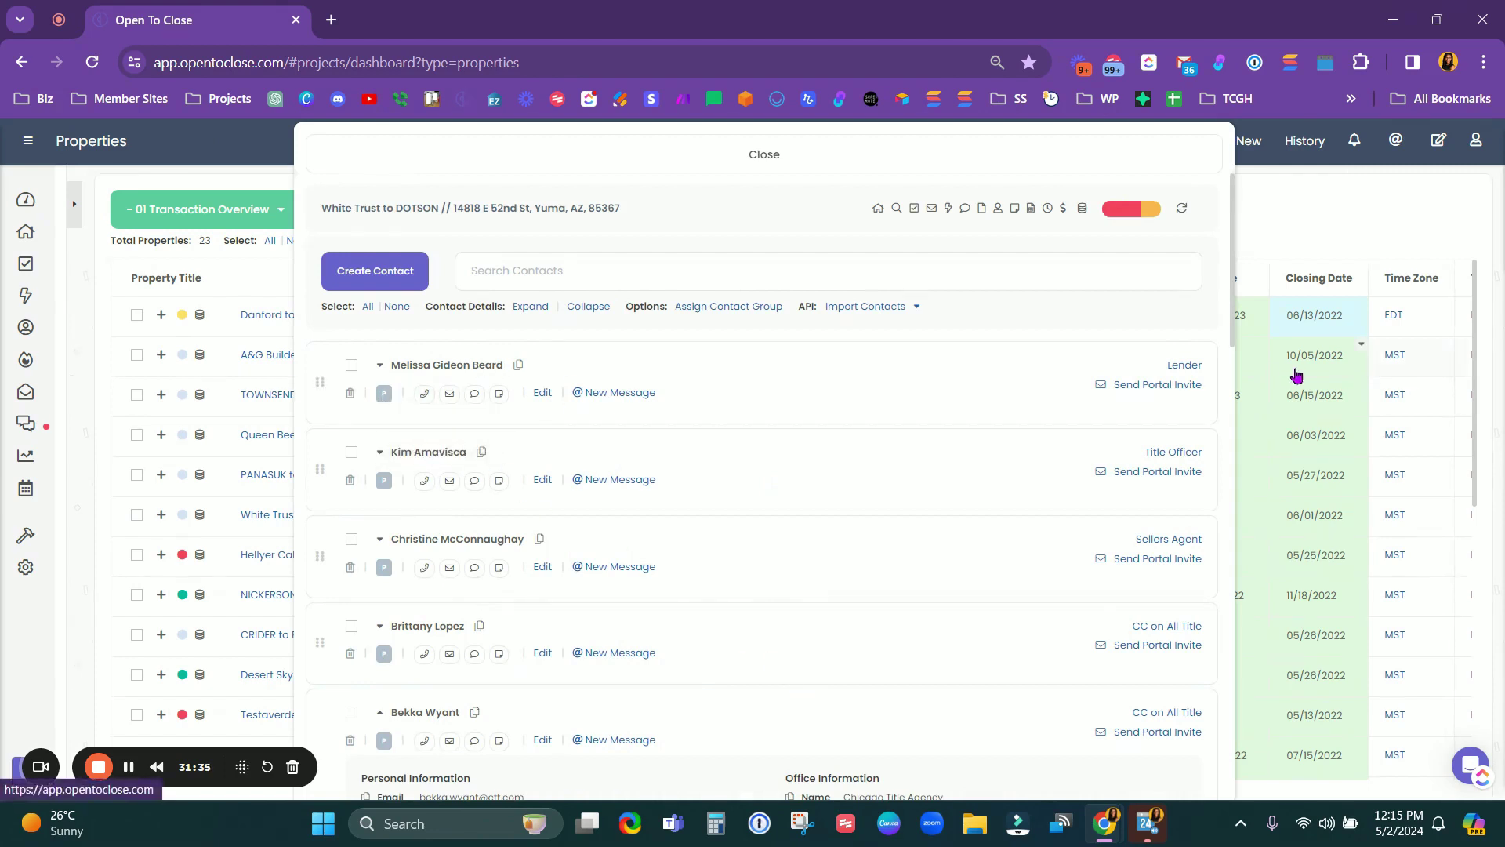
click(1096, 157)
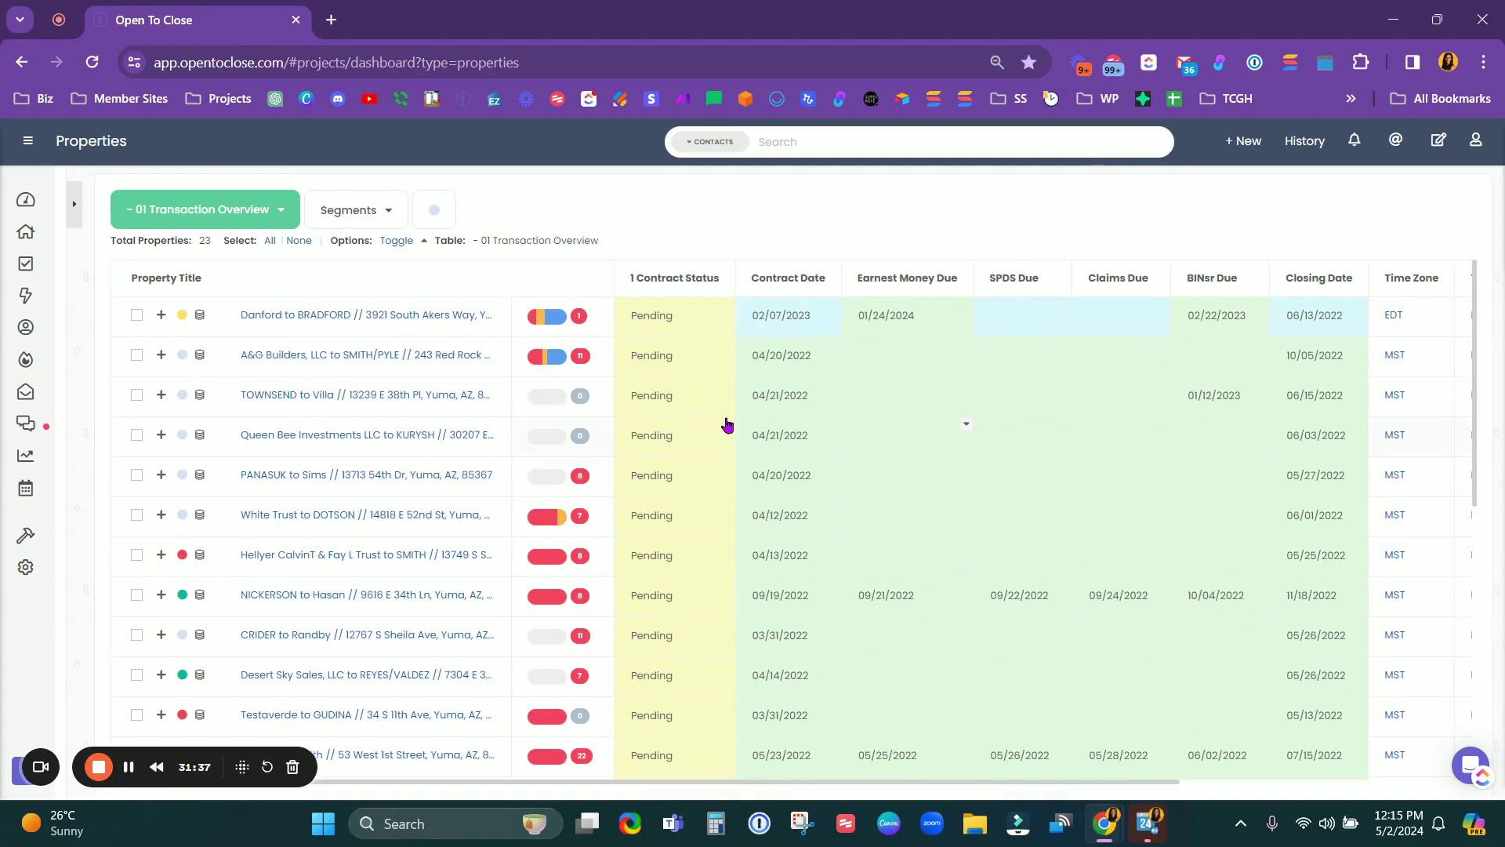
Step: Reopen the priority summary, scroll through its details, and close it
click(542, 524)
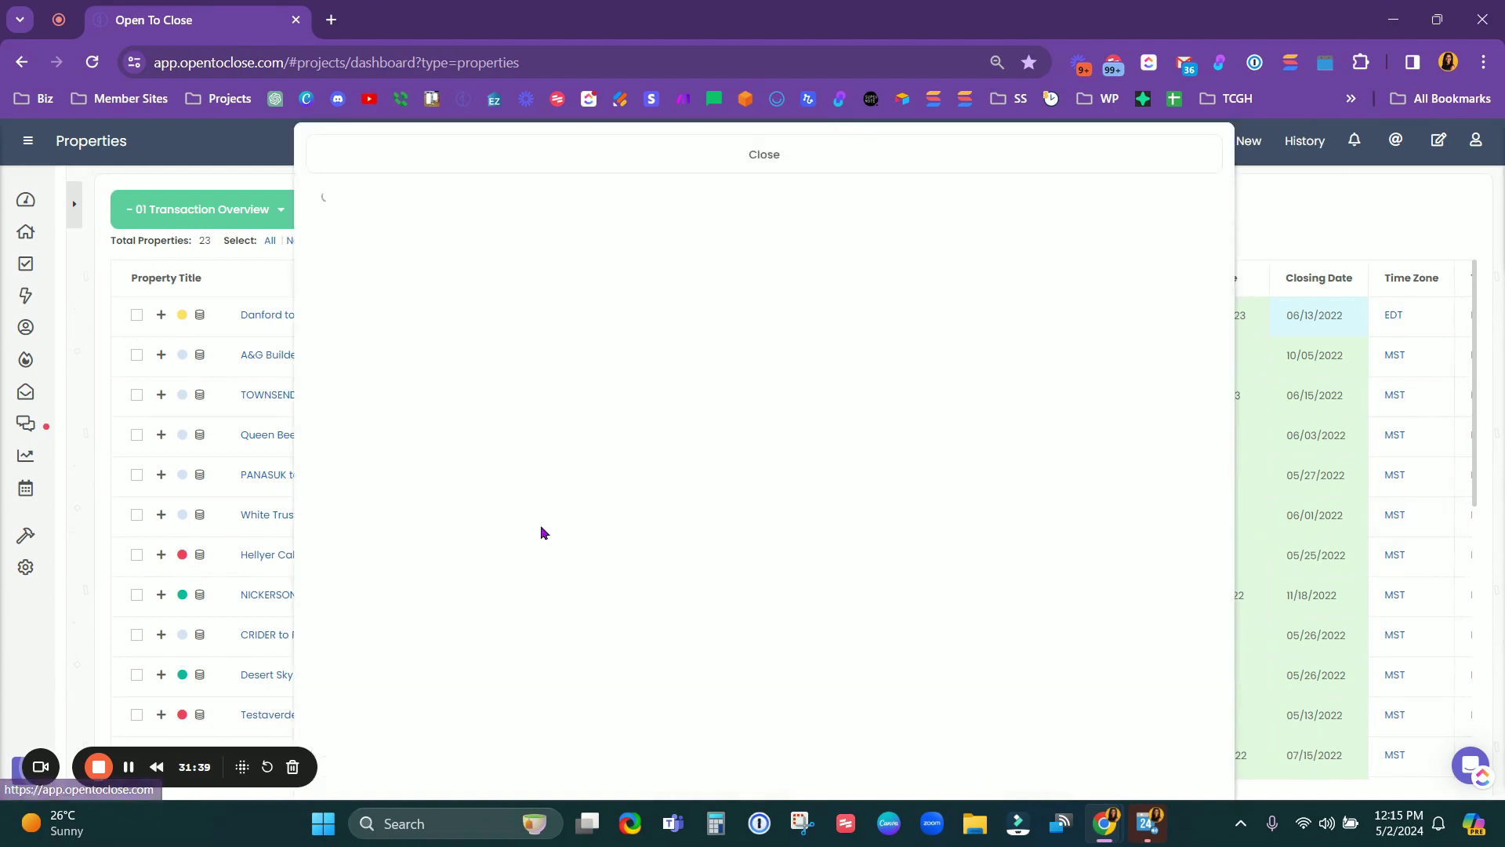
scroll(643, 535, down, 7)
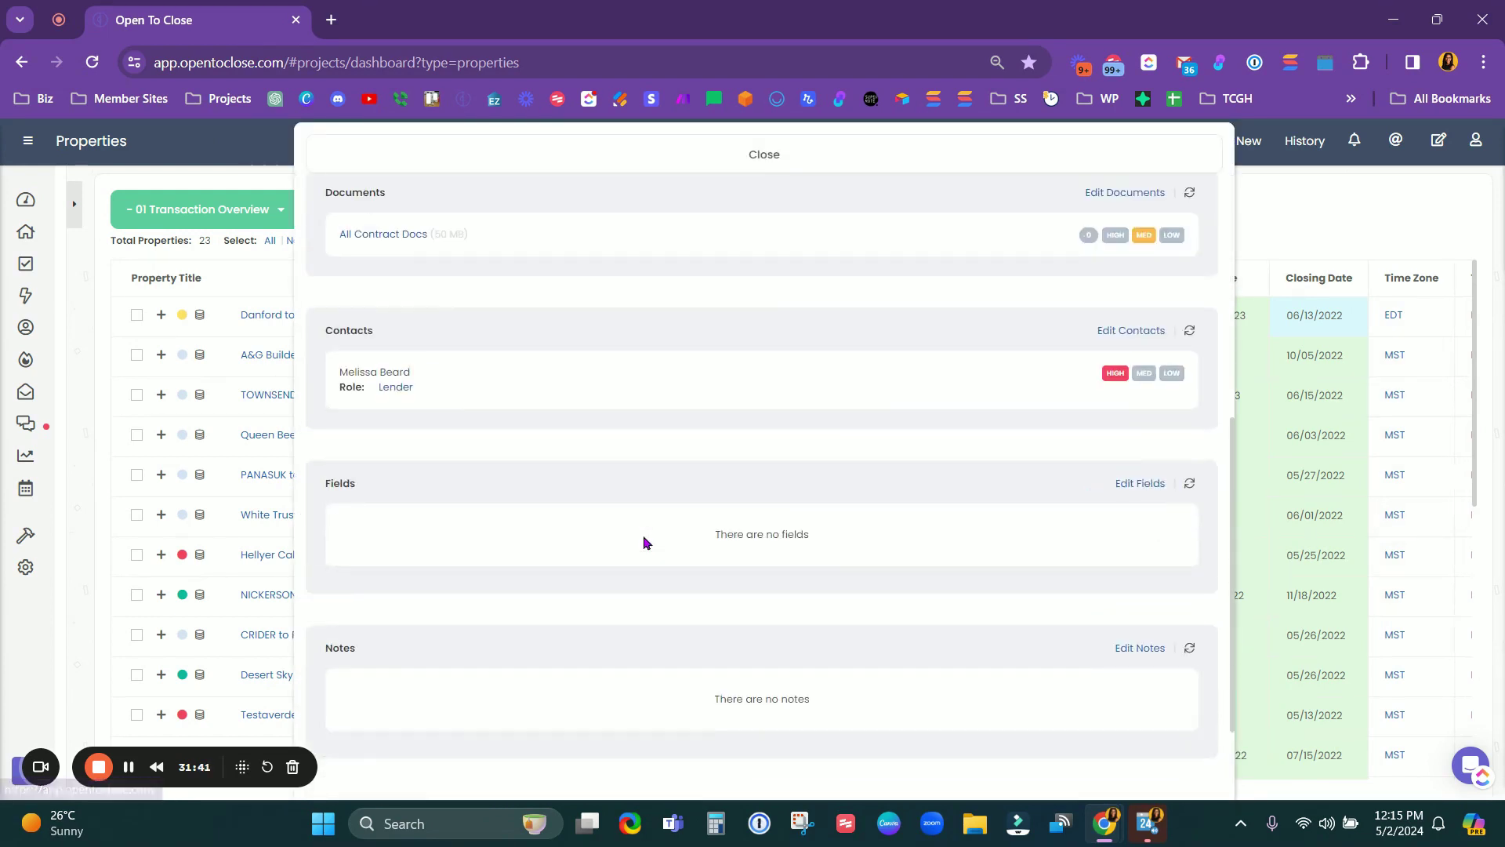
scroll(670, 388, up, 5)
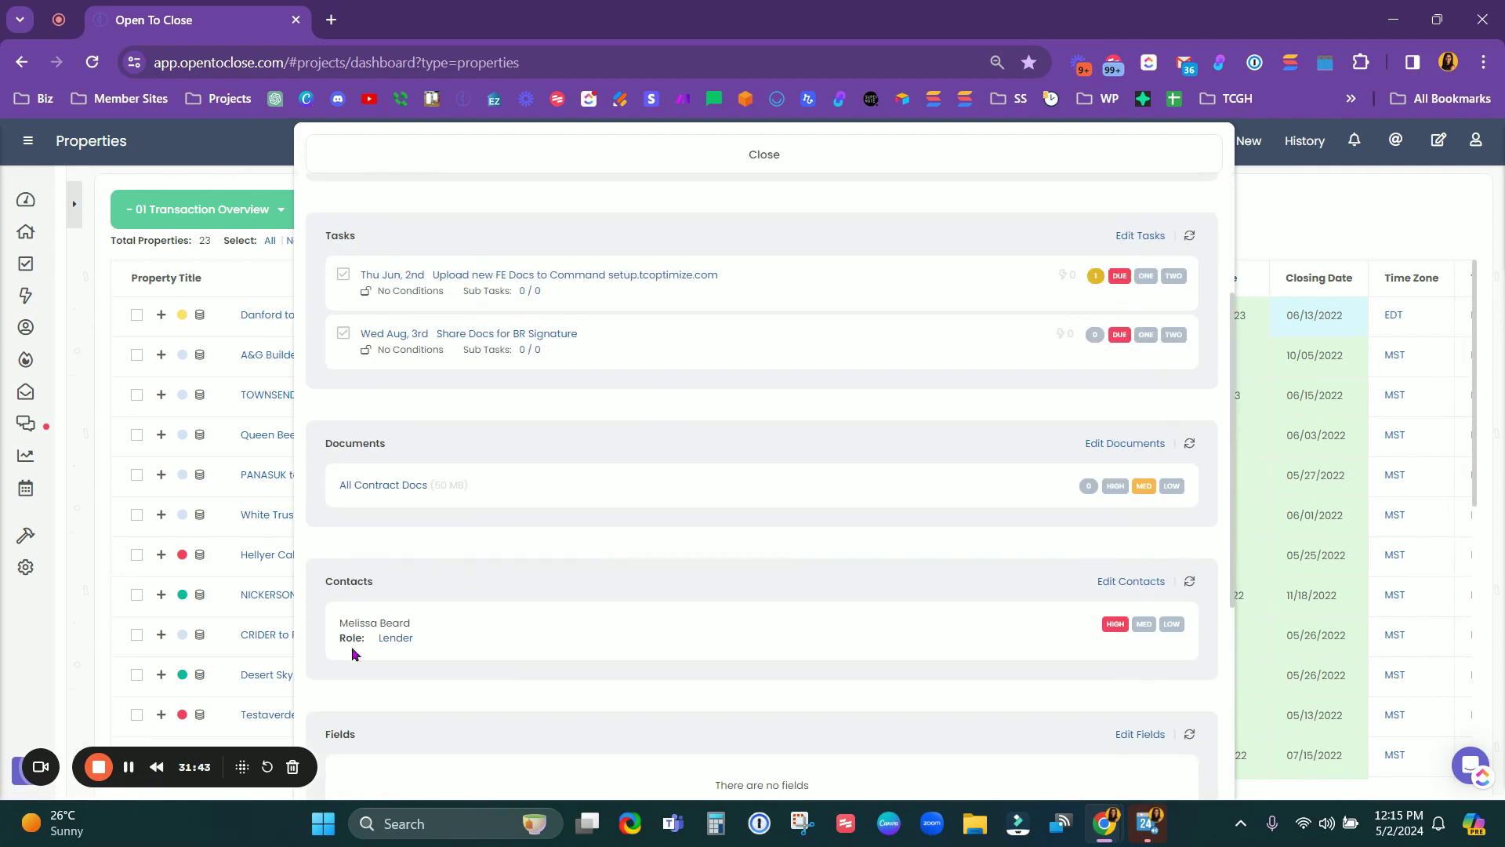
scroll(488, 621, down, 5)
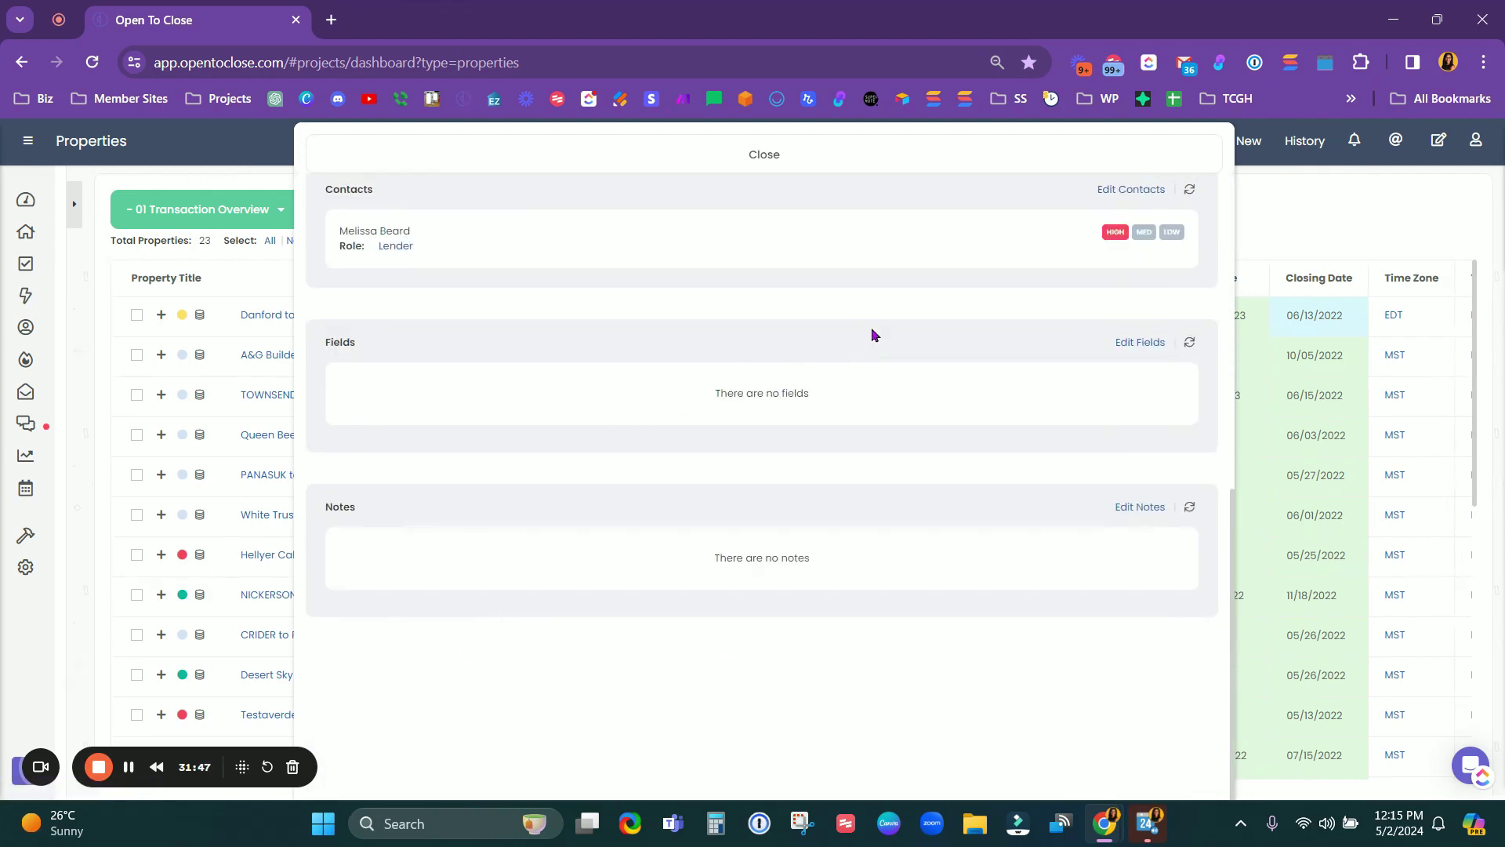
scroll(689, 383, up, 1)
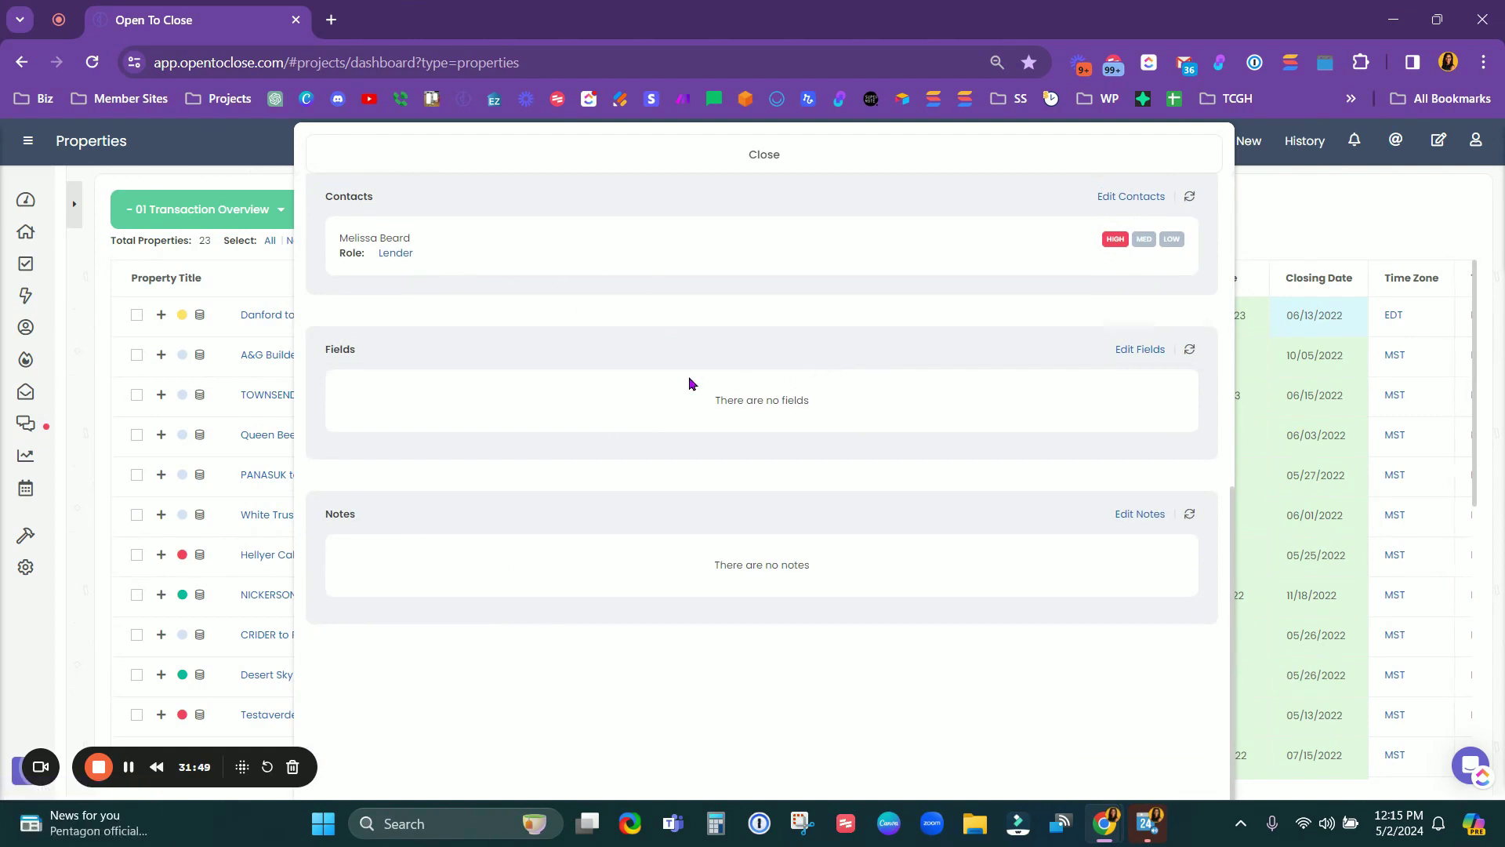
scroll(691, 381, up, 6)
scroll(549, 408, down, 4)
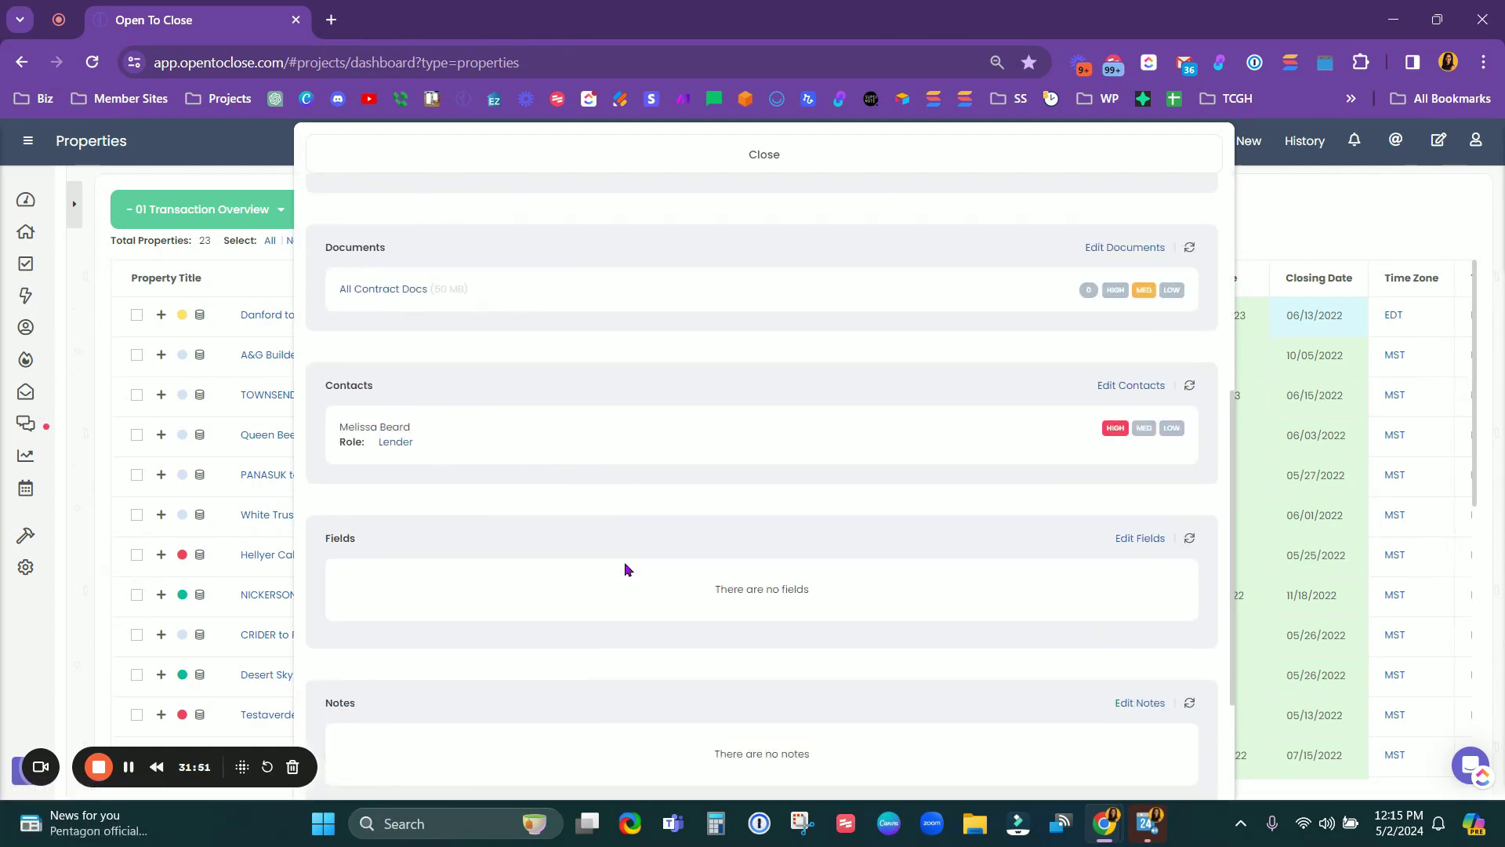
scroll(632, 562, down, 3)
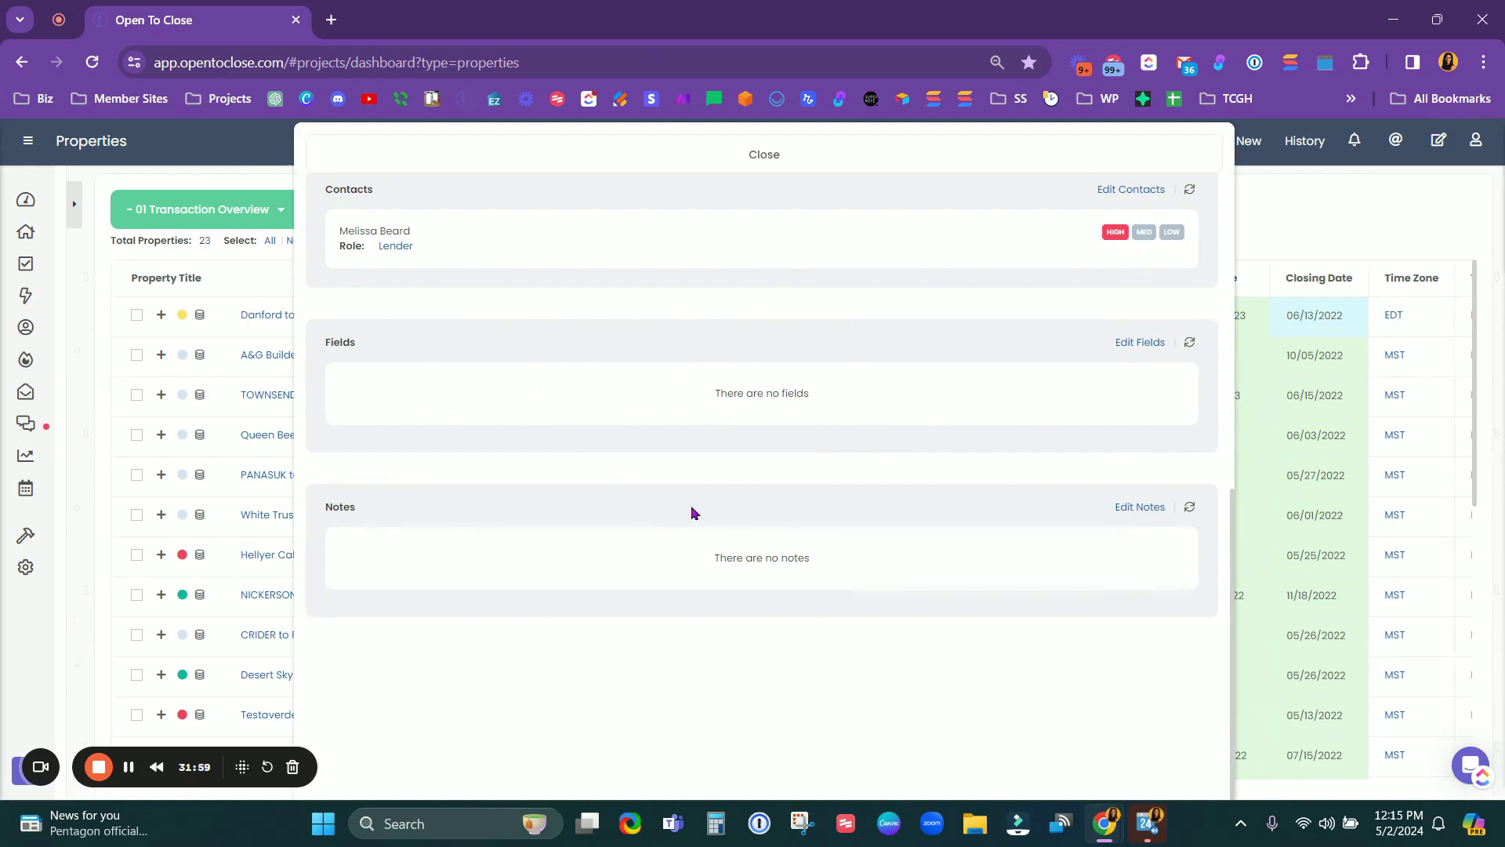
scroll(757, 639, up, 1)
scroll(757, 639, up, 4)
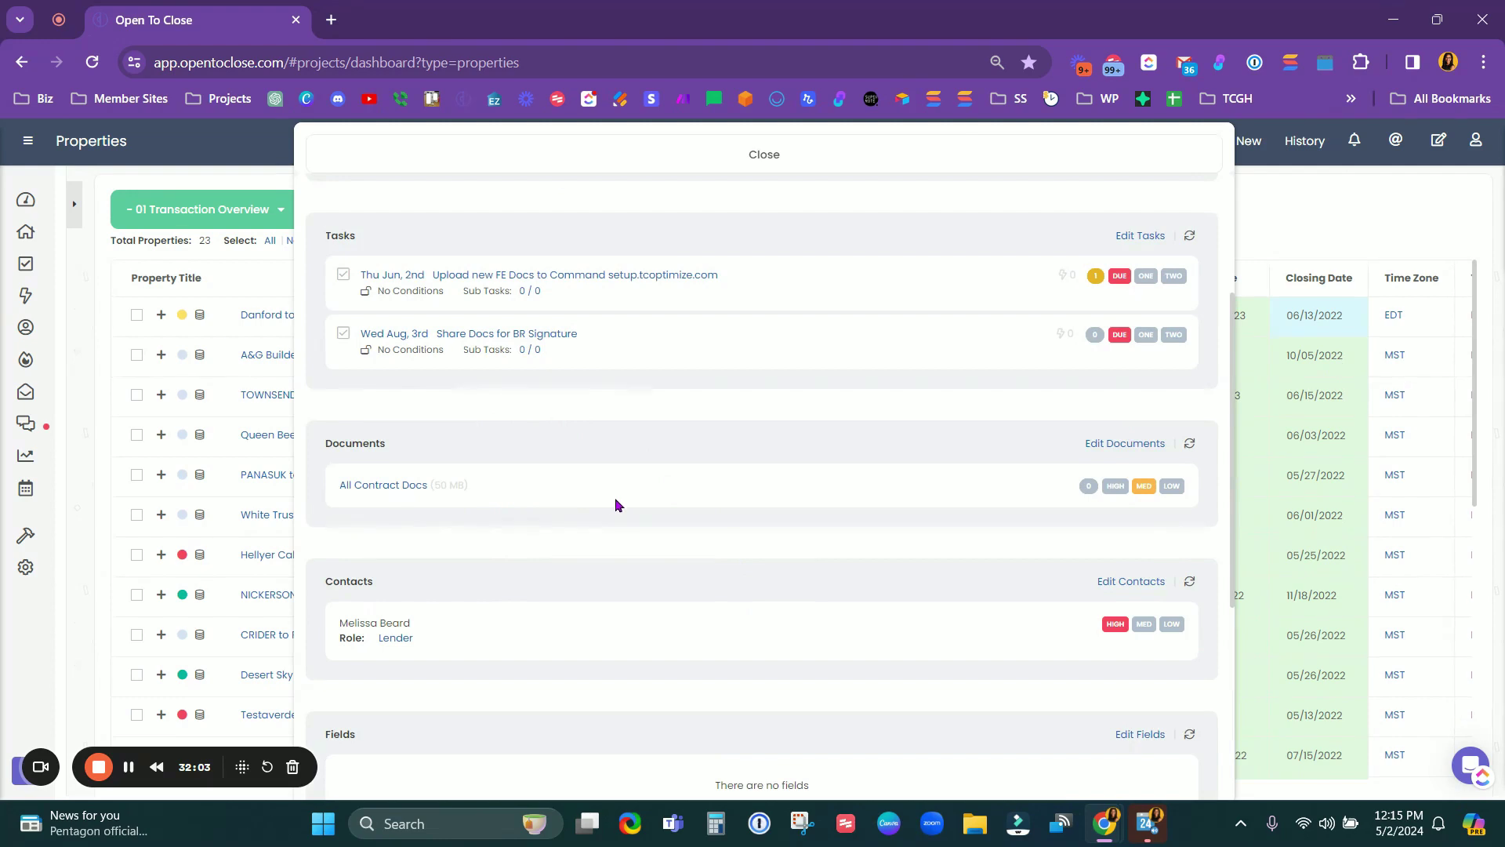
scroll(616, 499, up, 3)
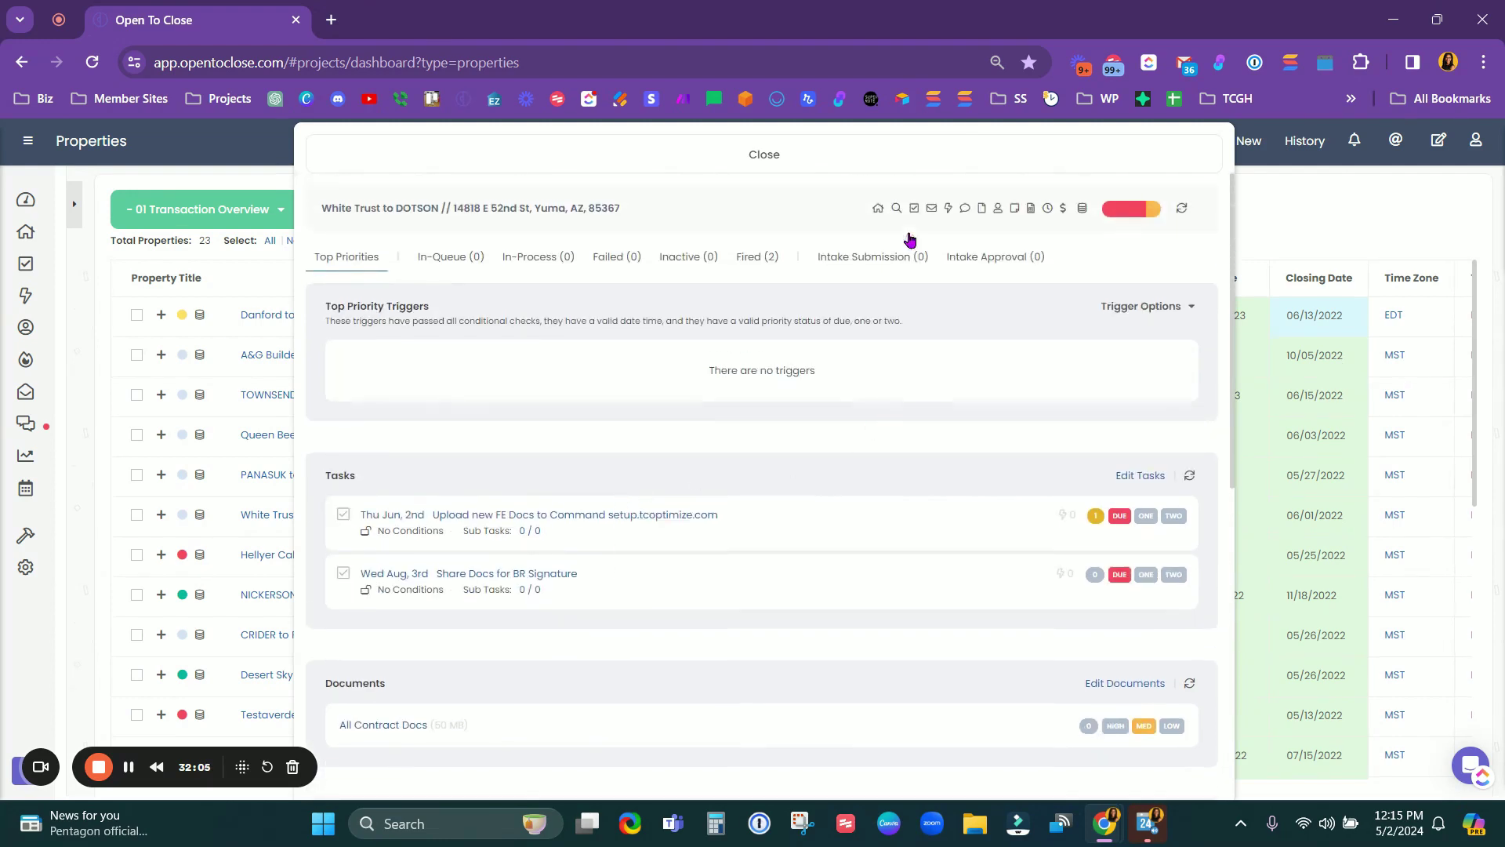
click(625, 163)
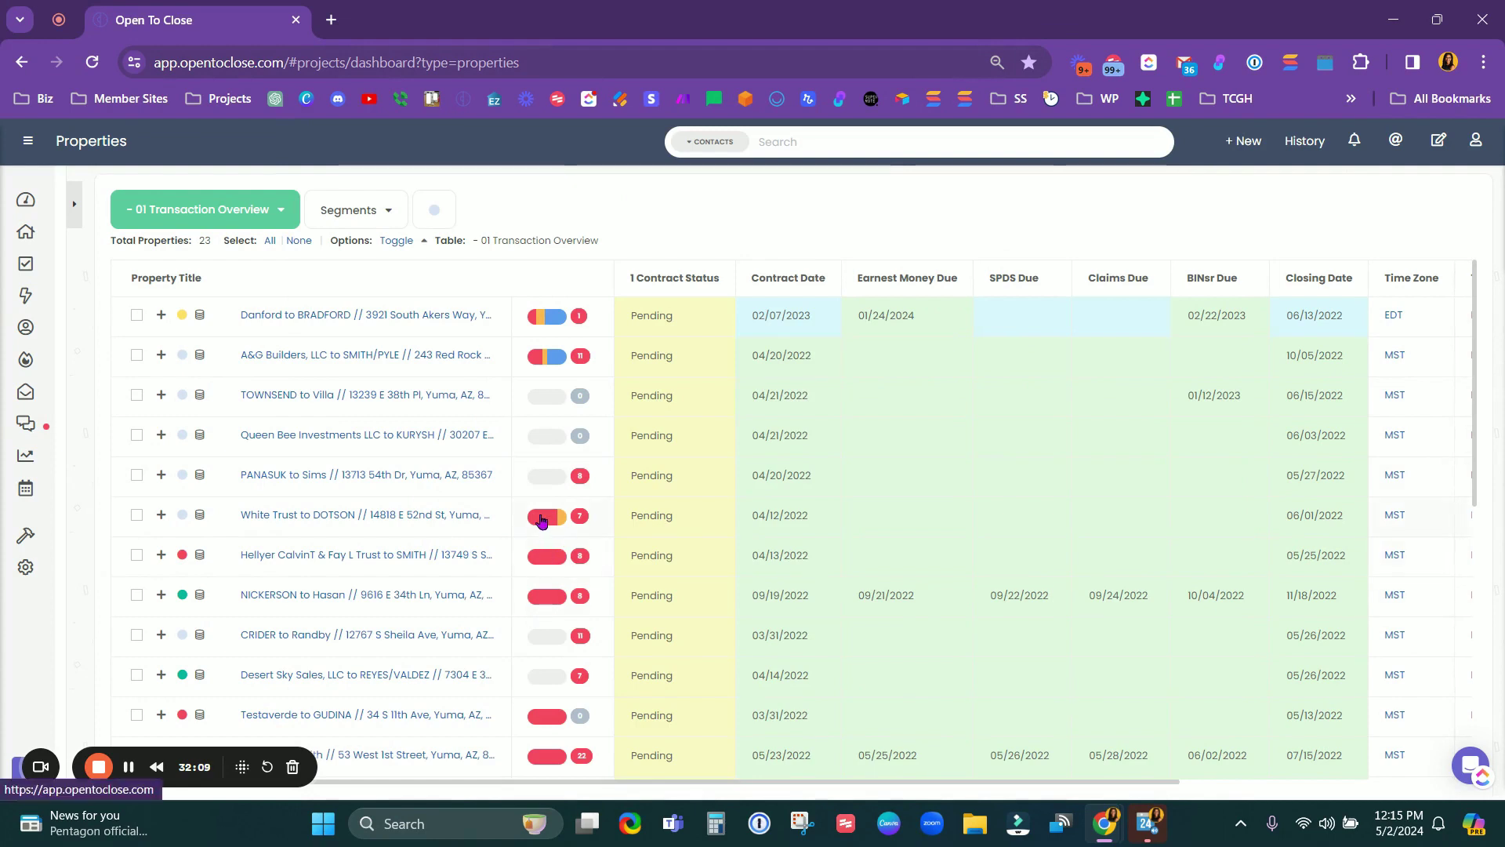
Step: Review the White Trust to DOTSON summary a third time, then close the side panel
click(542, 518)
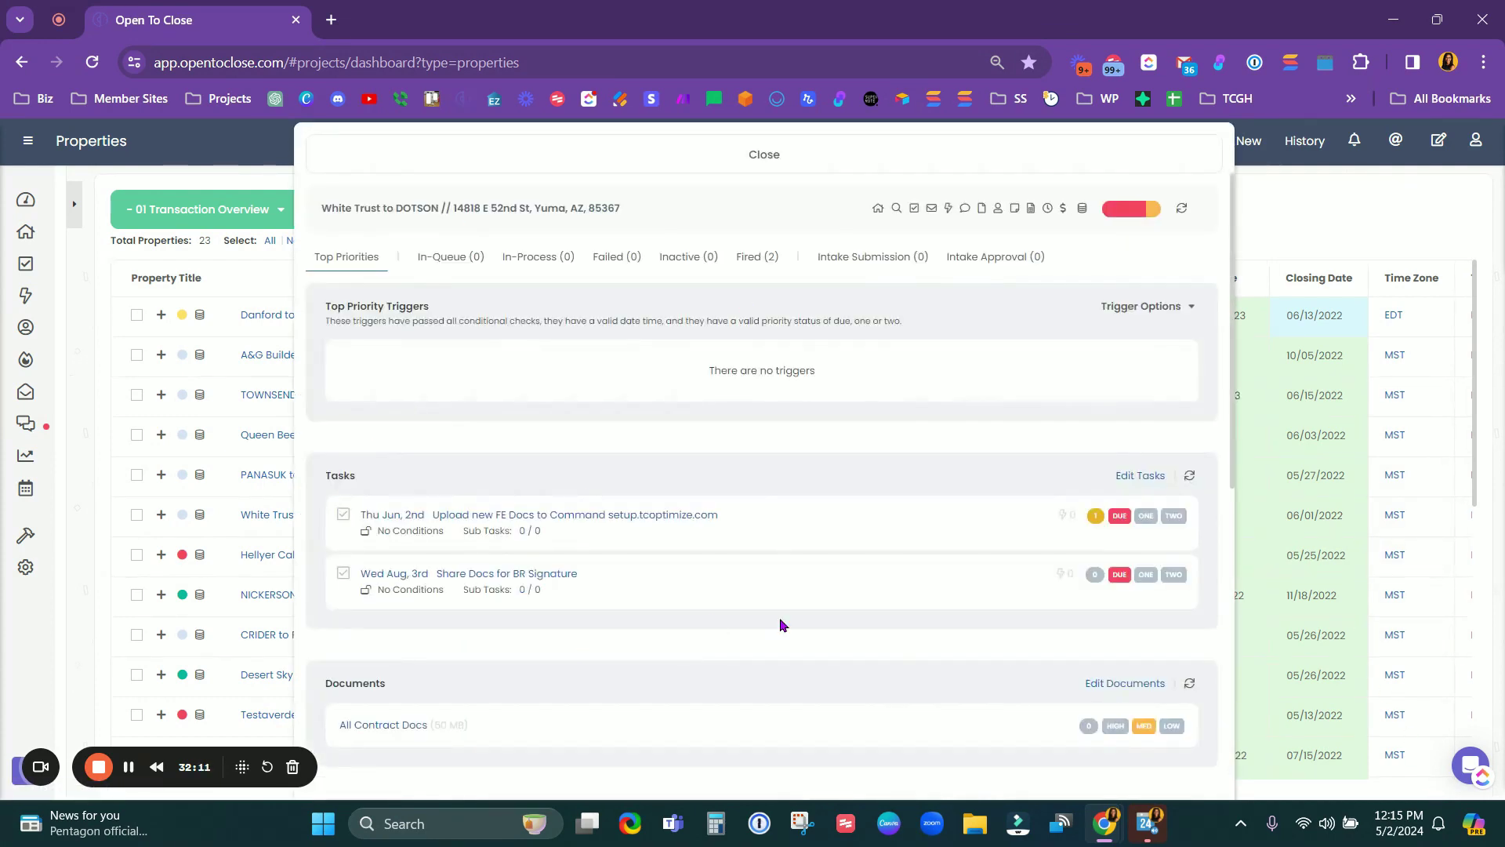
scroll(781, 625, down, 2)
scroll(797, 634, up, 2)
scroll(858, 616, down, 1)
scroll(858, 619, down, 2)
scroll(860, 616, up, 2)
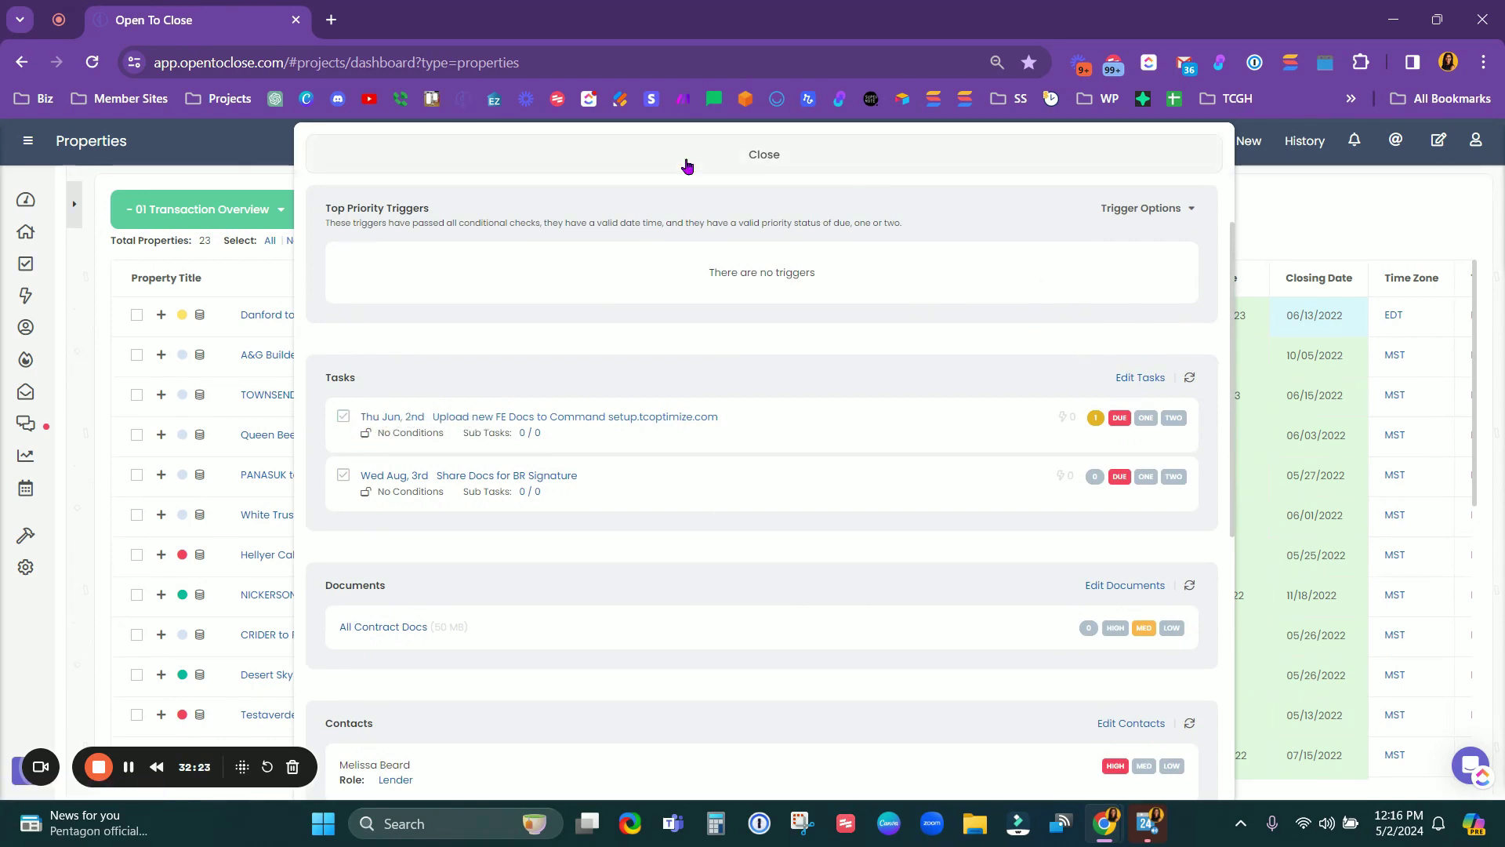
scroll(806, 477, up, 2)
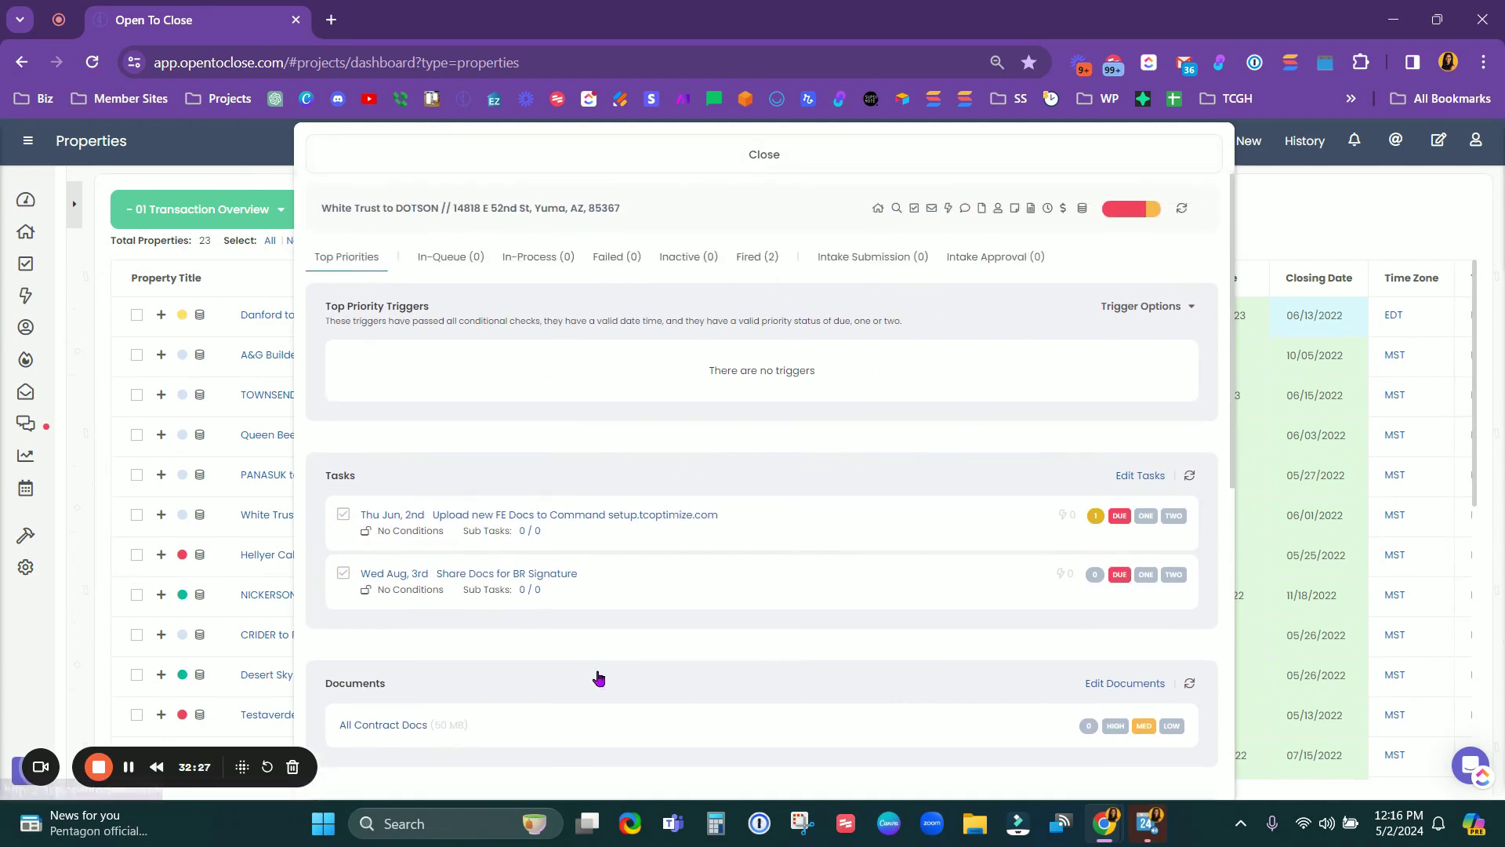
click(916, 162)
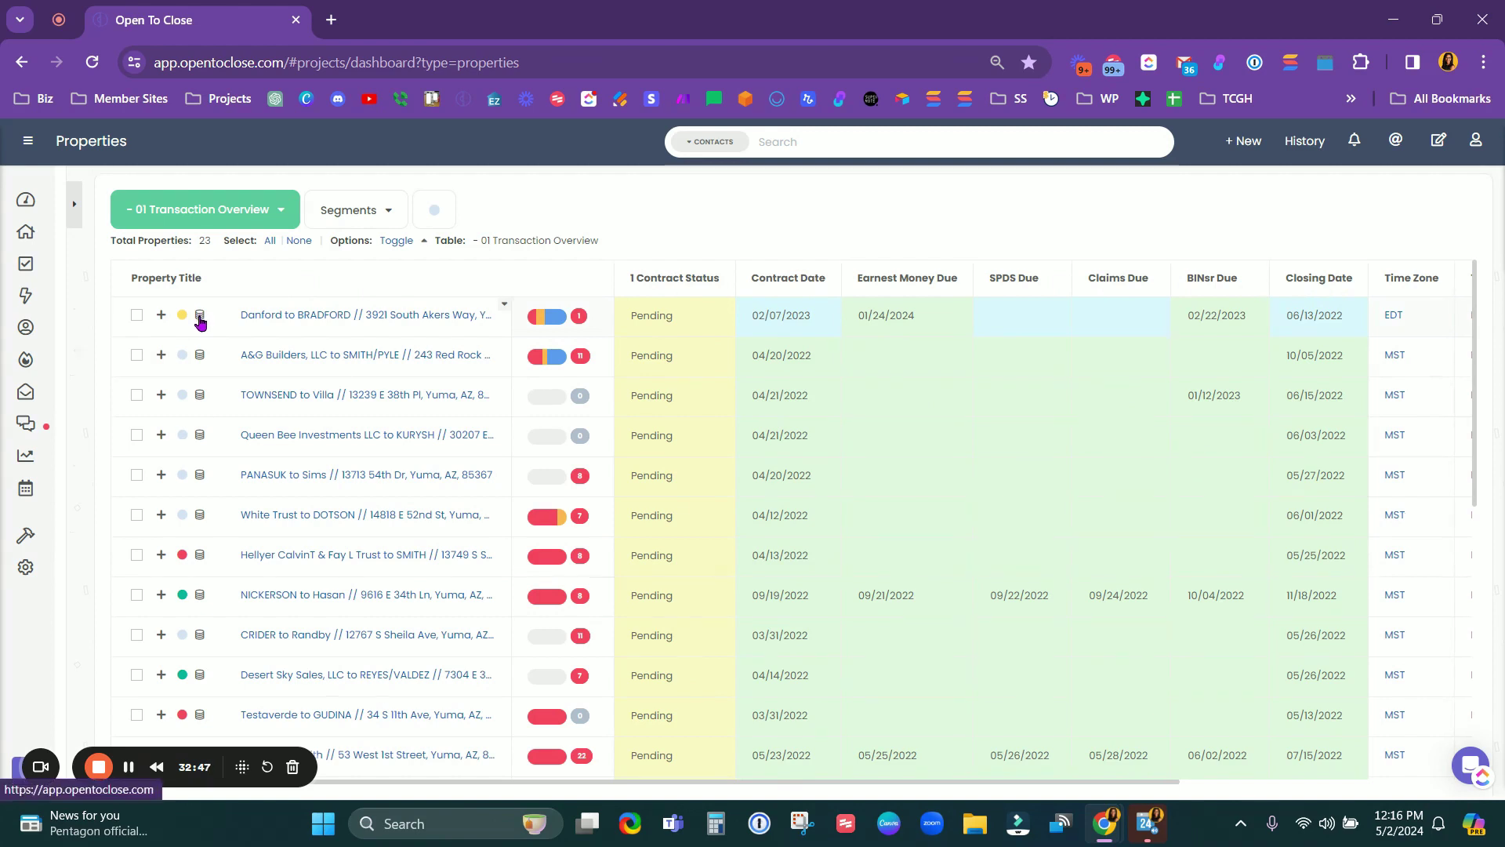
click(200, 319)
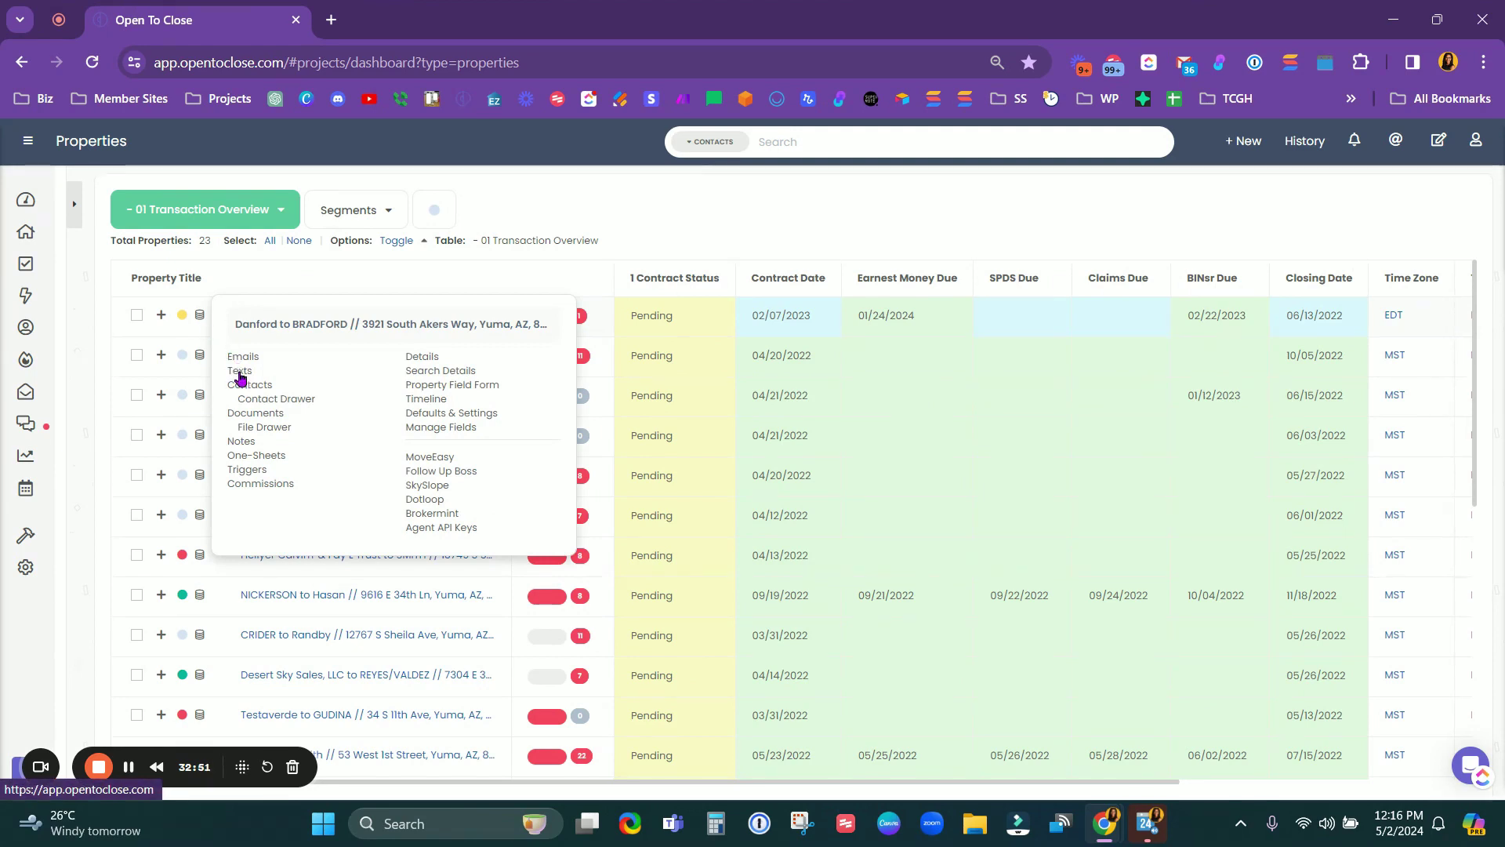
click(431, 359)
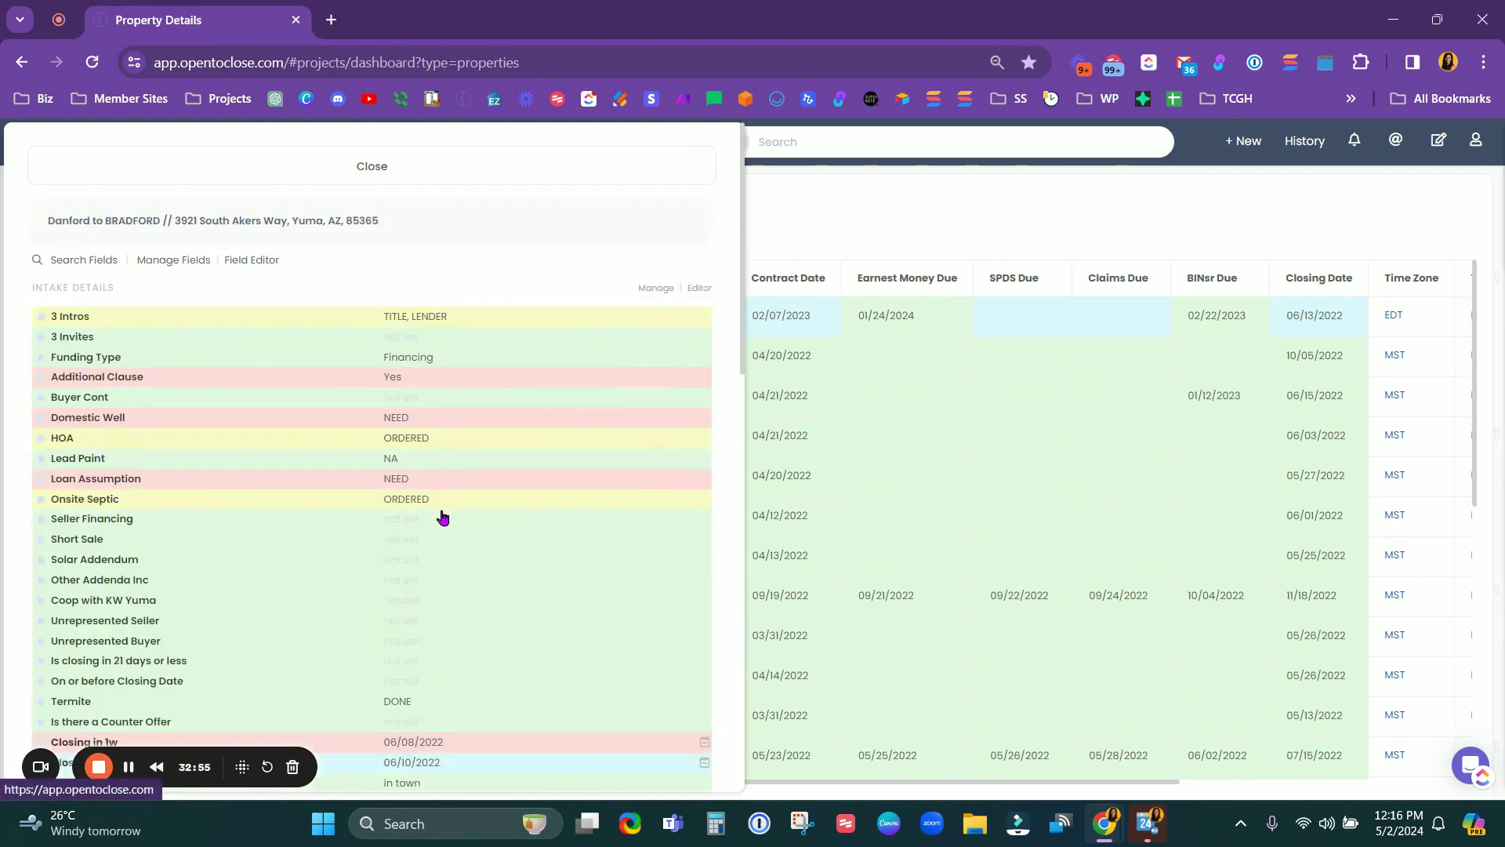
scroll(443, 518, down, 1)
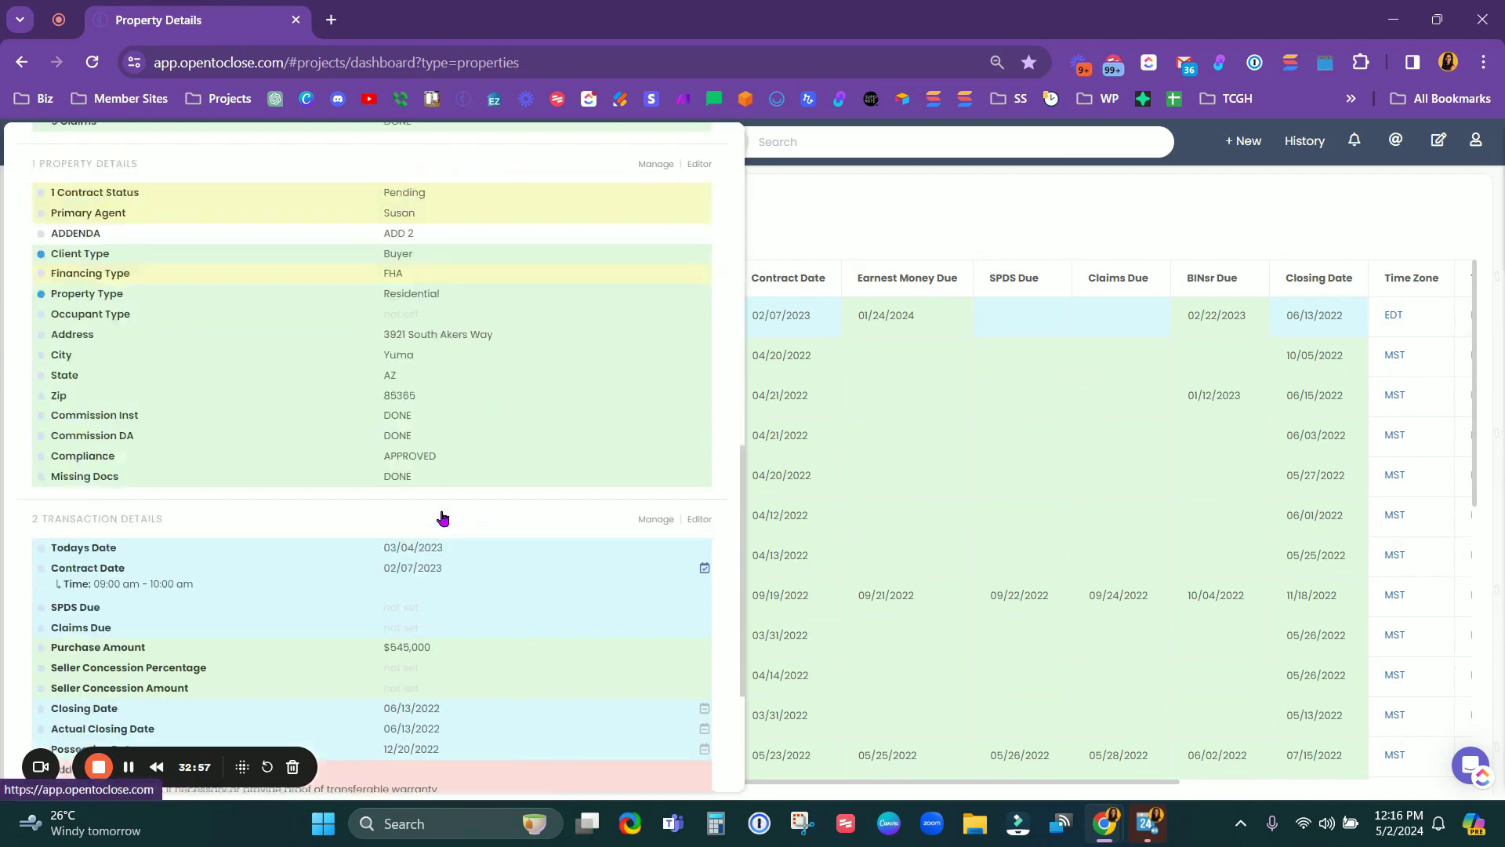
click(440, 179)
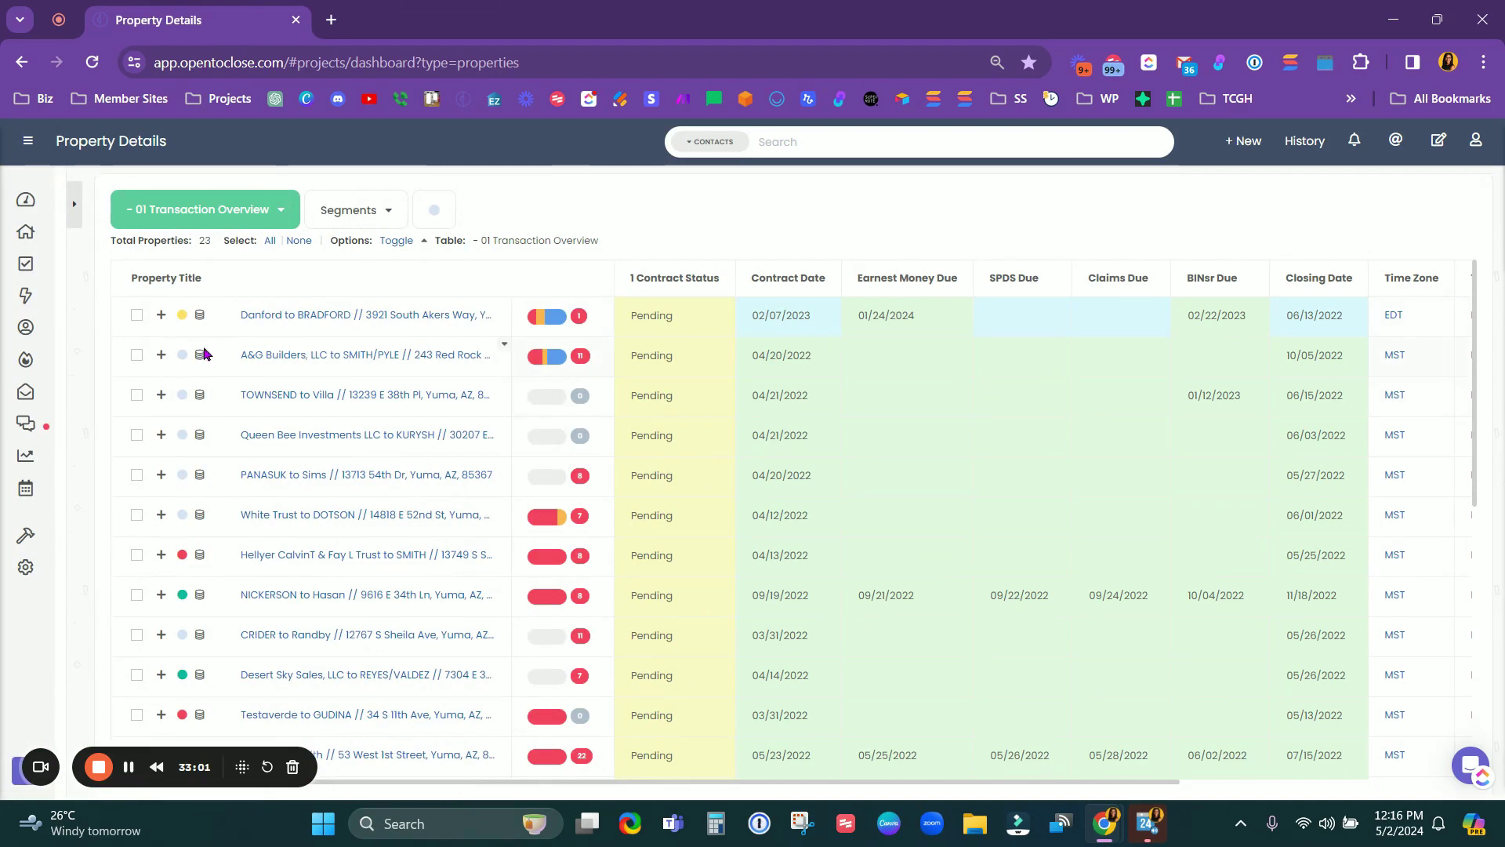
click(201, 322)
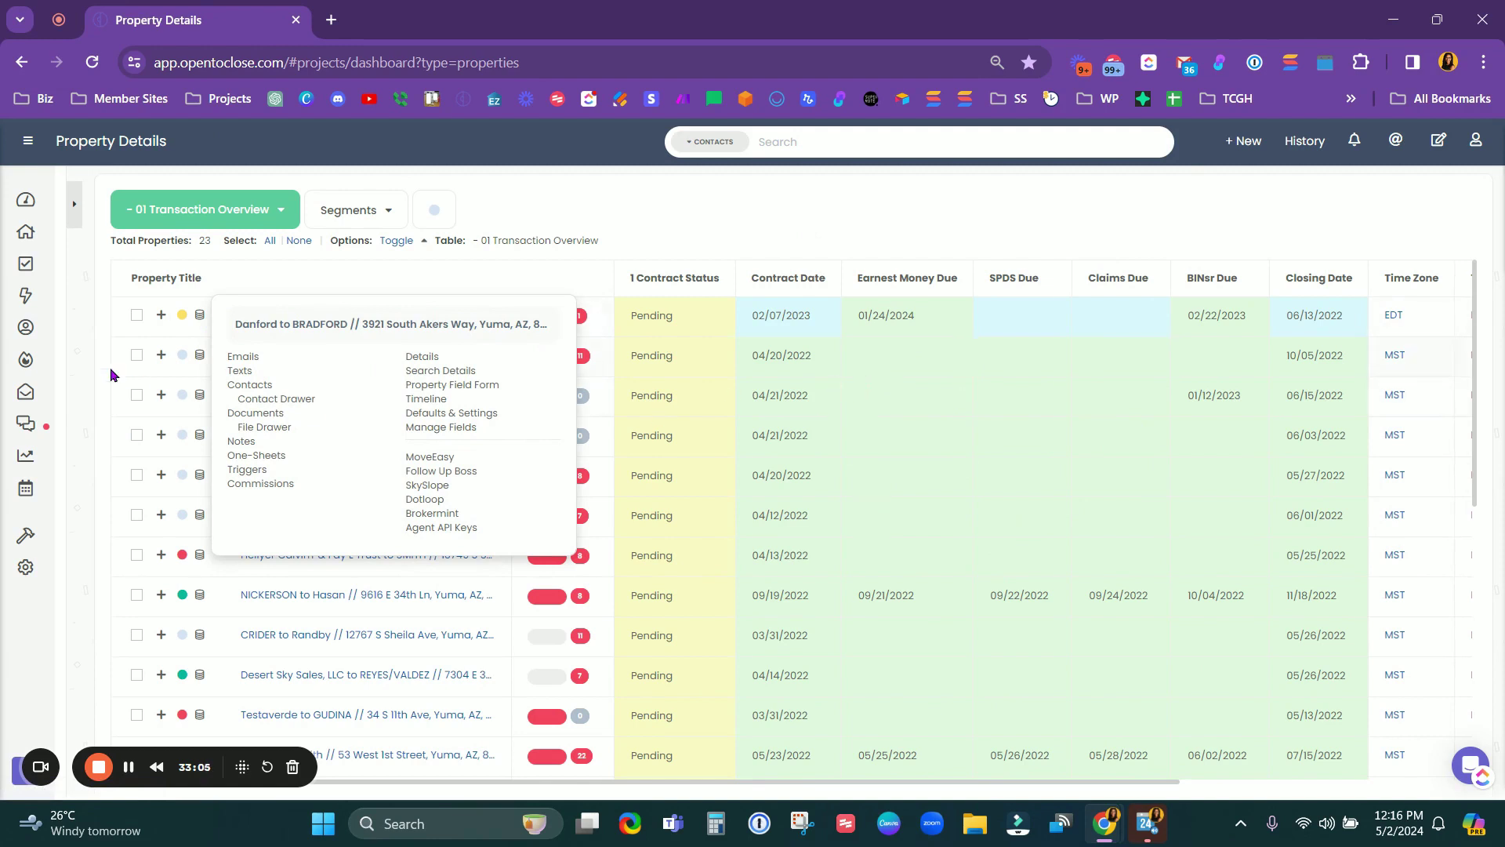
click(295, 400)
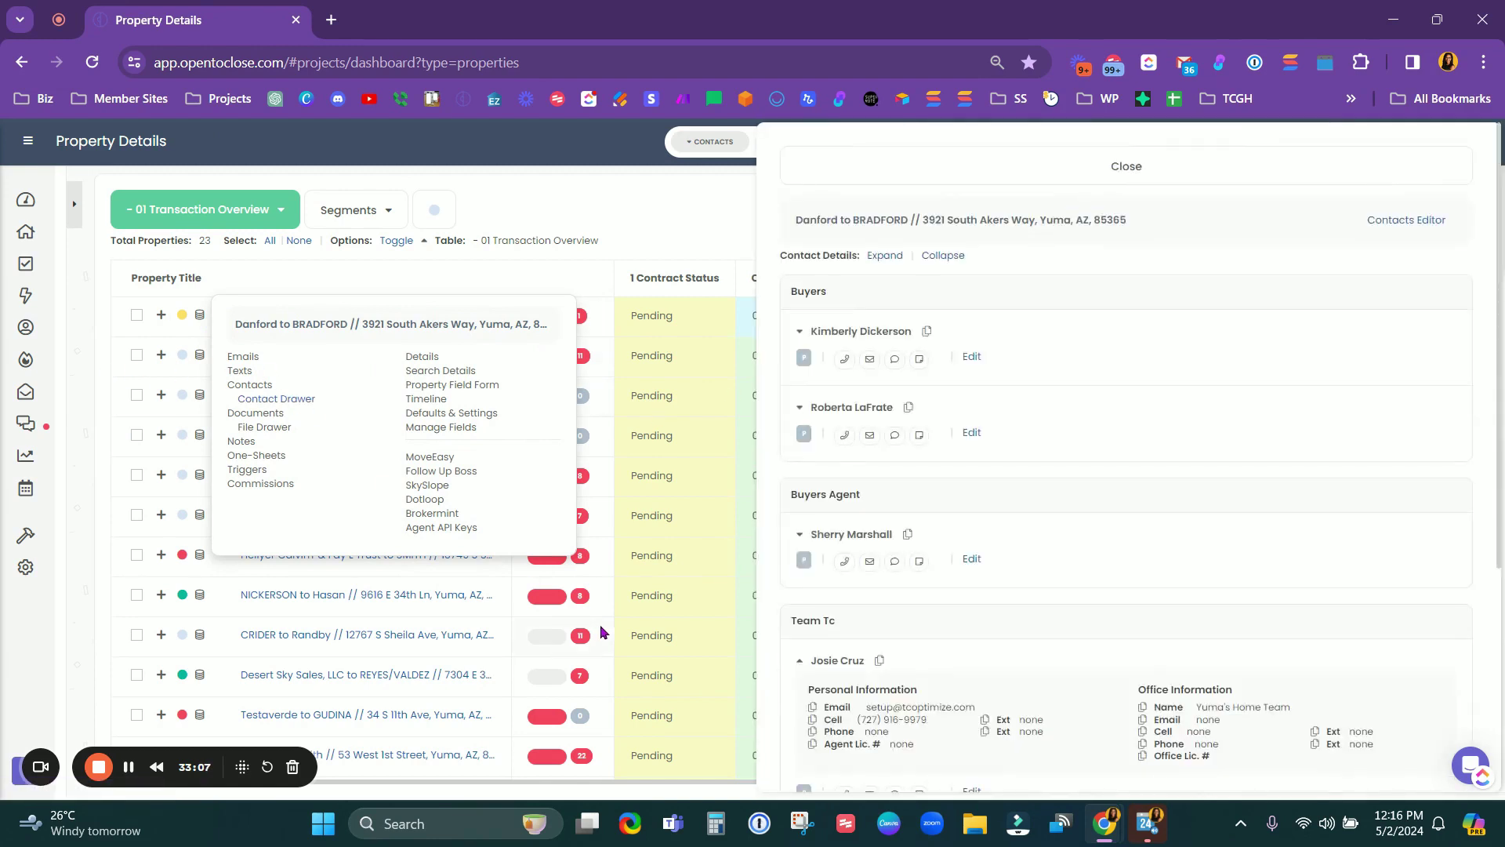
click(228, 426)
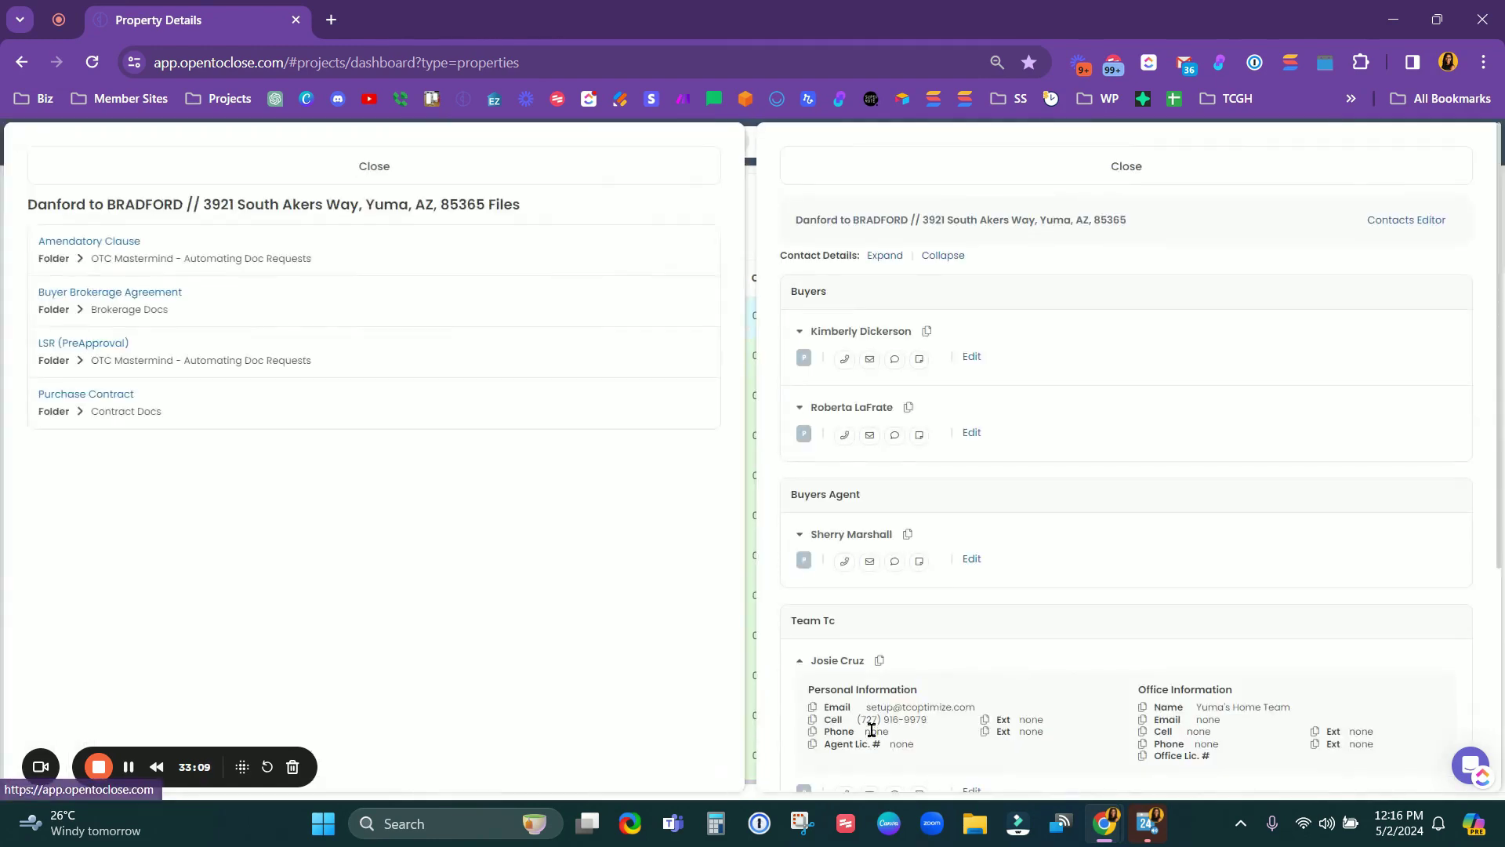
click(972, 156)
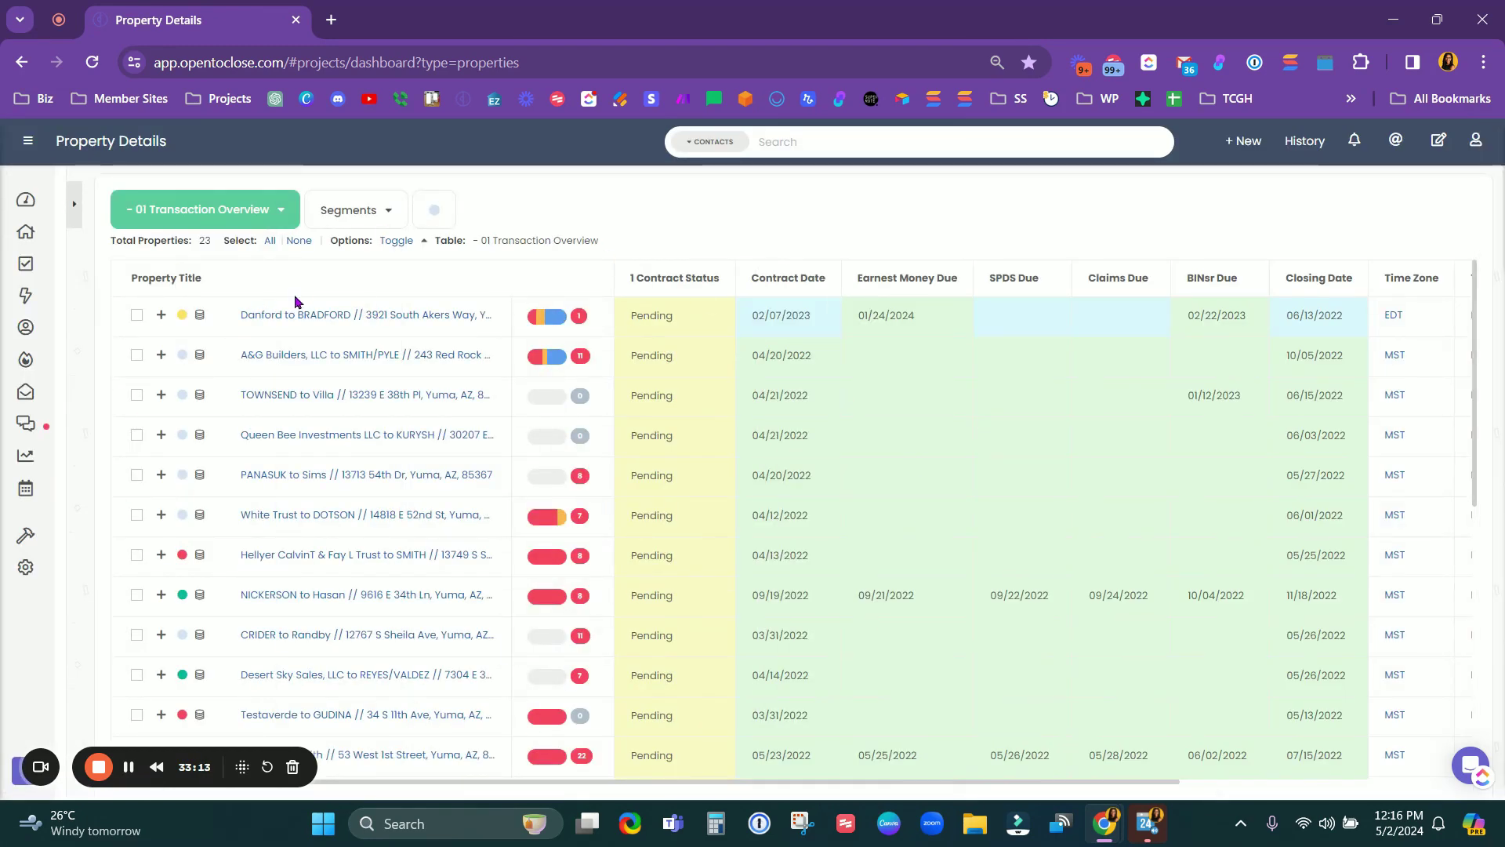
click(202, 317)
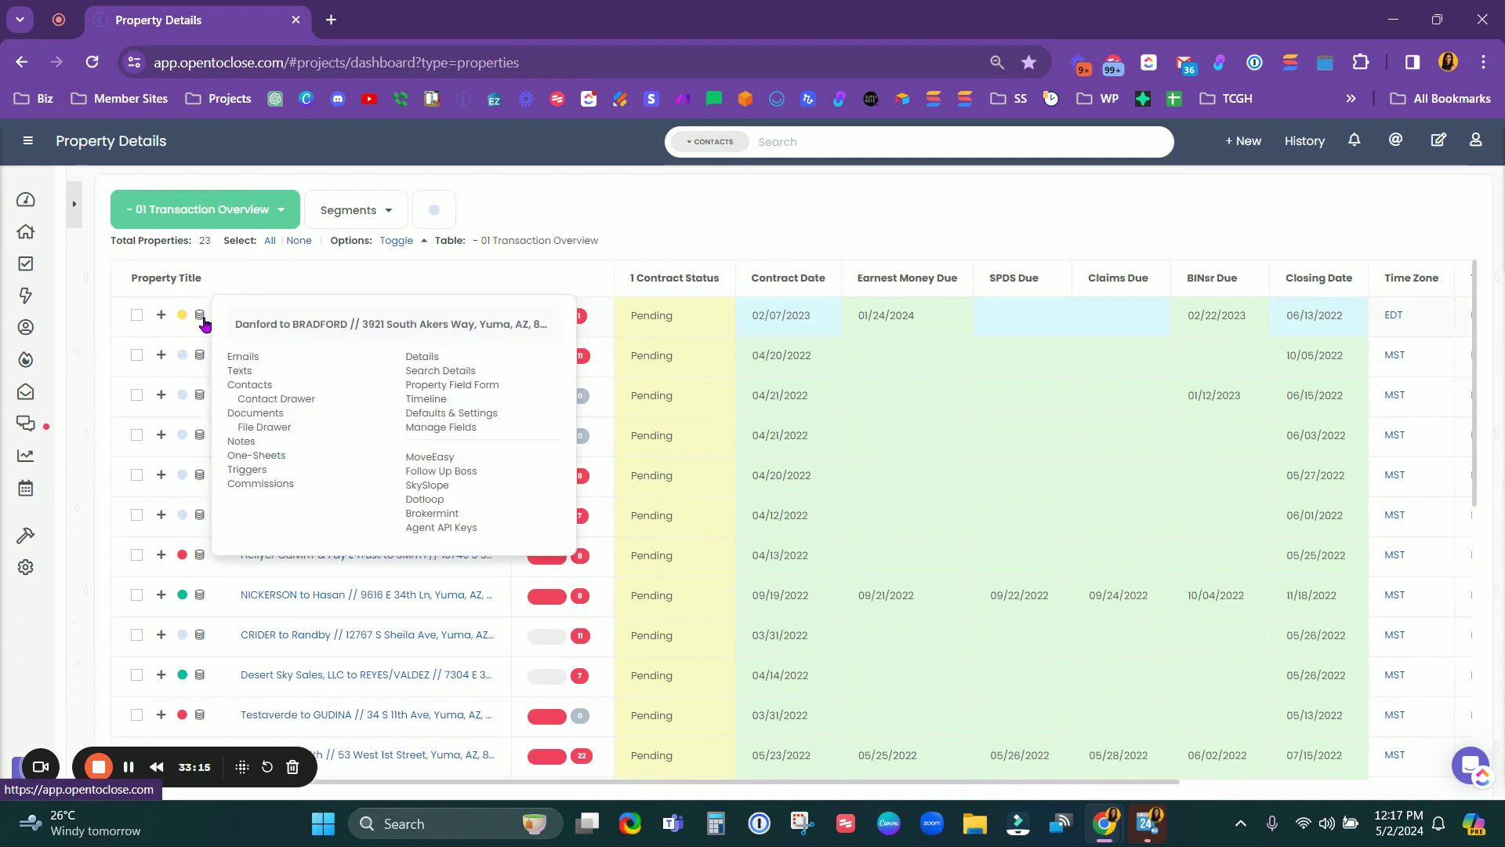
click(929, 218)
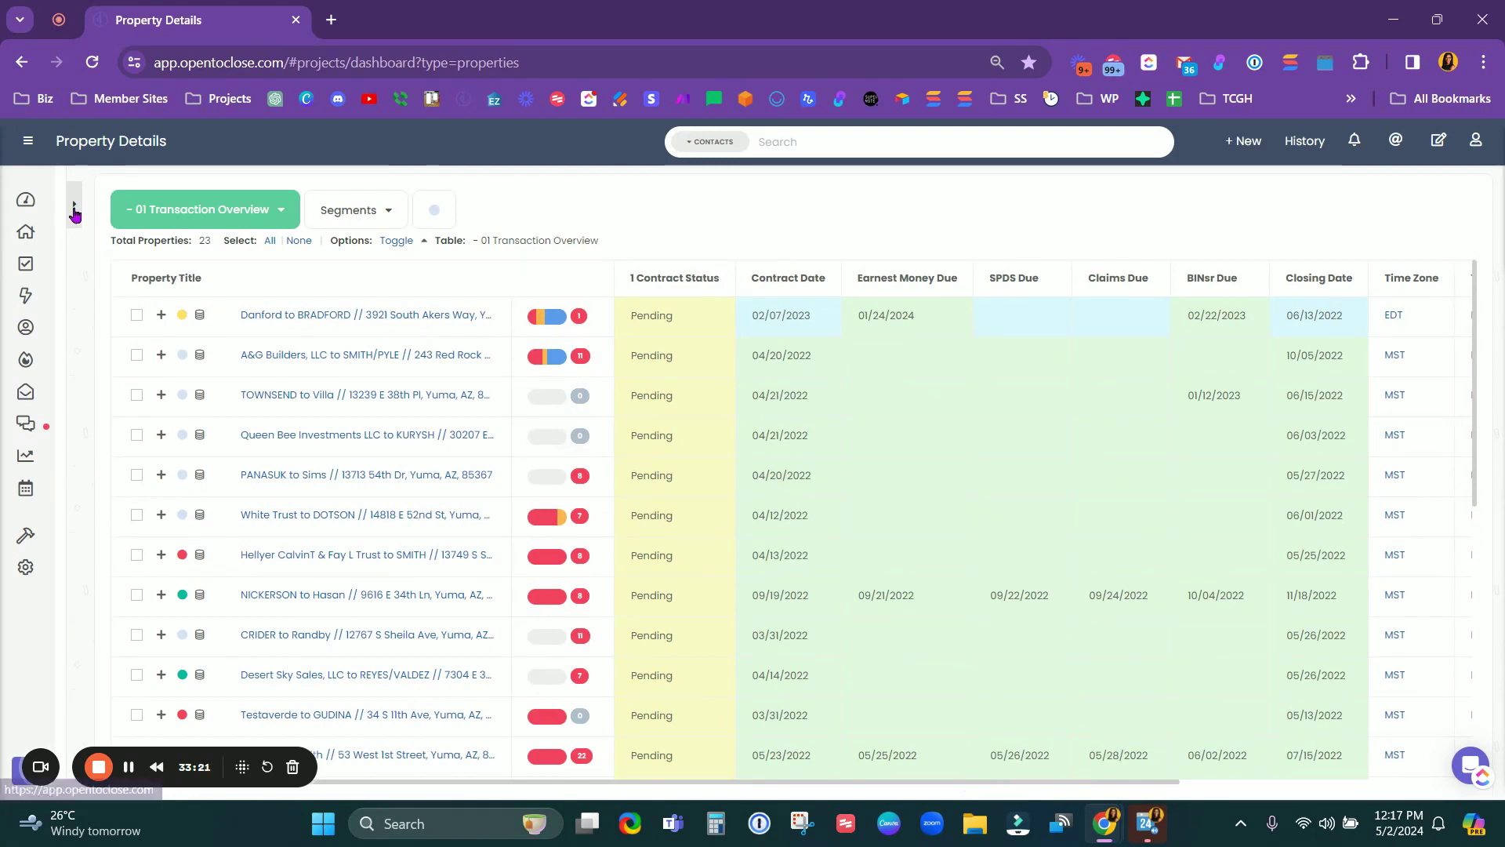
click(75, 206)
Step: Open the Task Pipeline and switch its snapshot from Critical to 01 Due Today
click(27, 271)
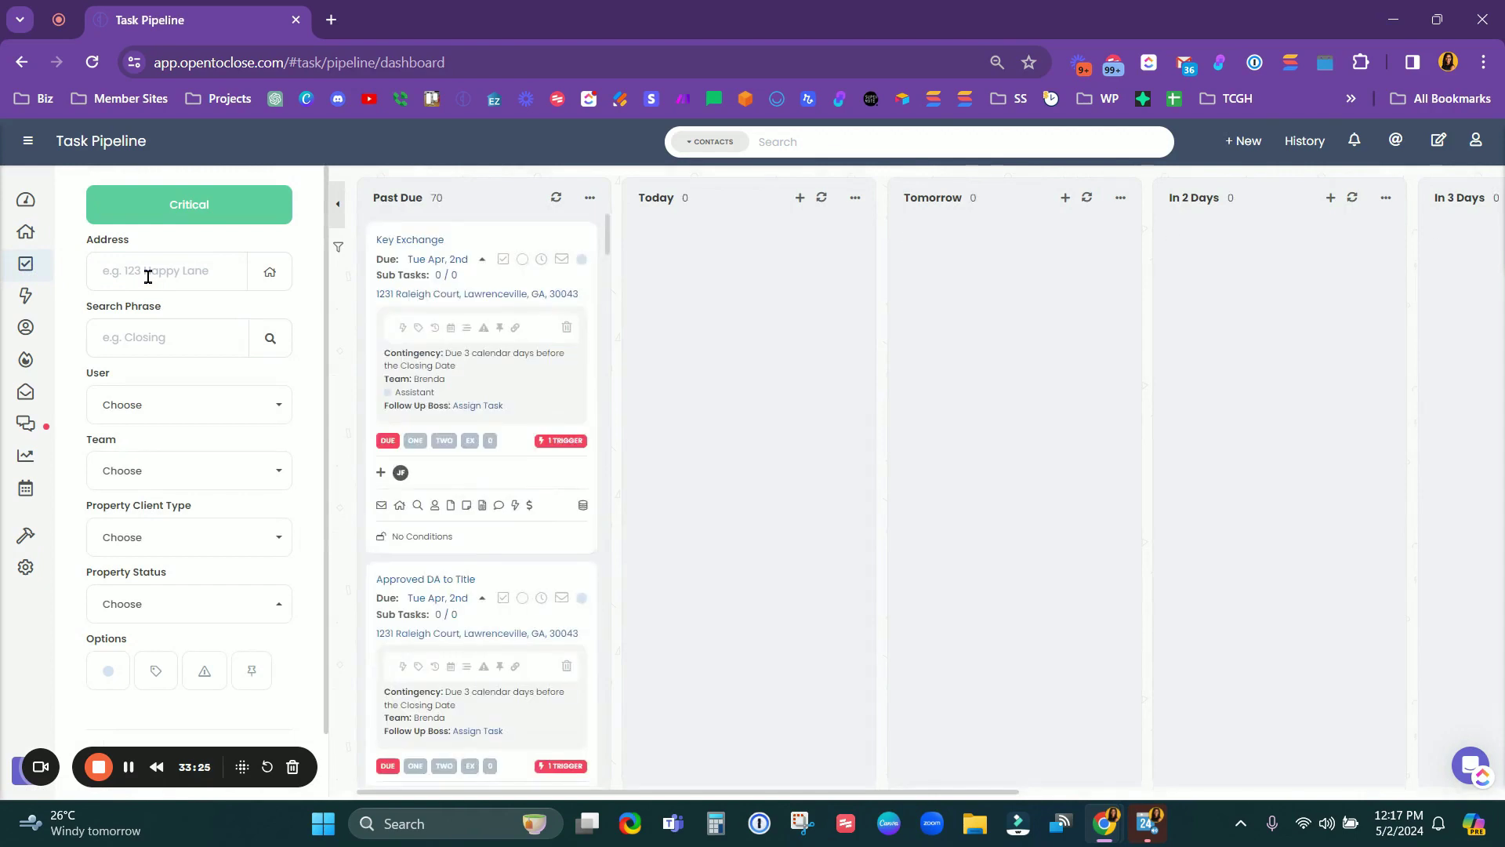
click(181, 218)
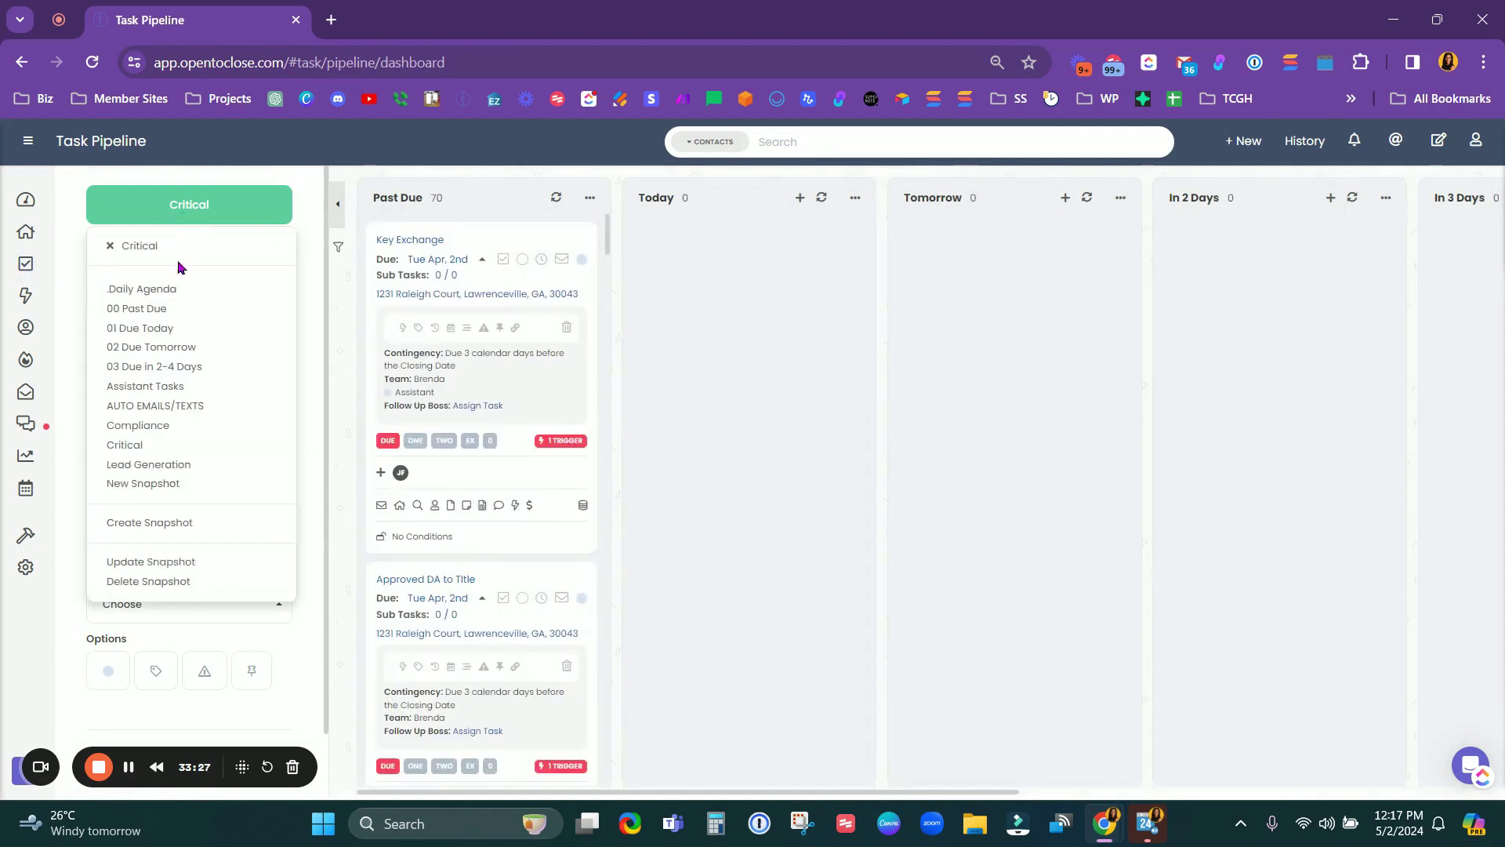
click(129, 442)
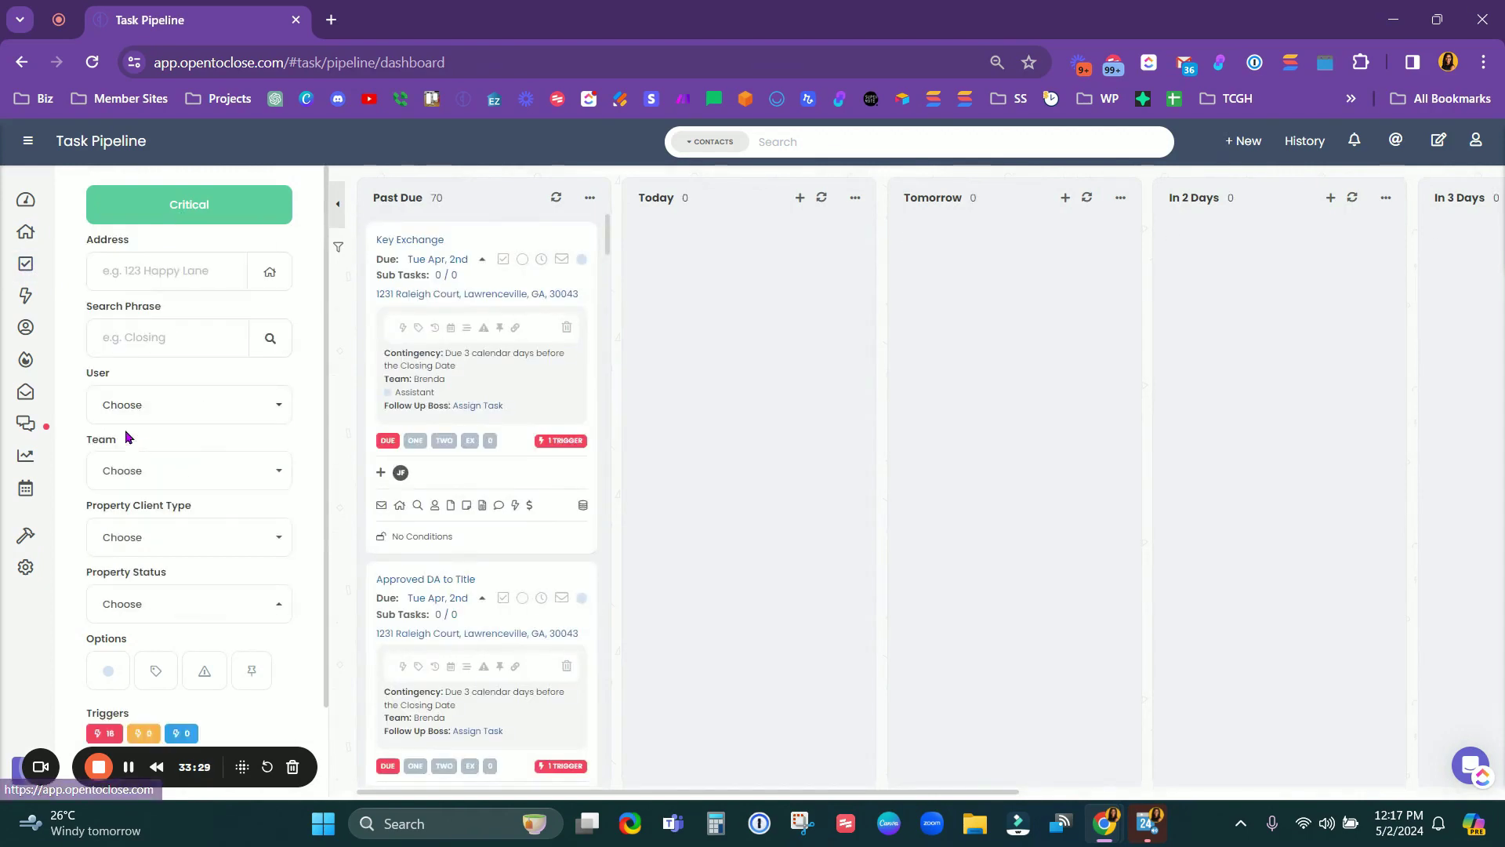
click(187, 218)
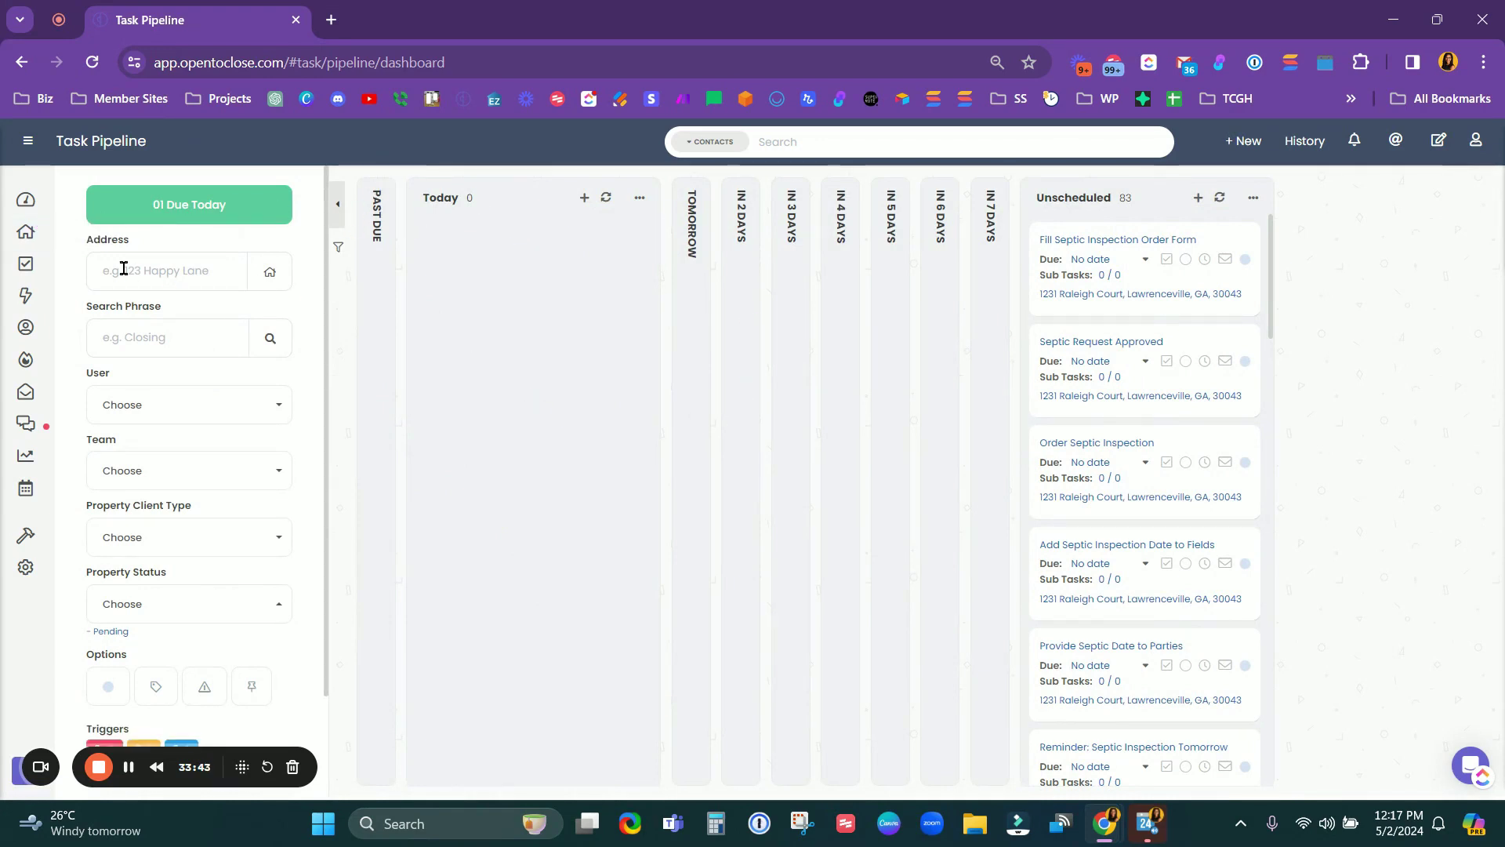
Step: Jump to the Properties list and back to the pipeline, showing 83 unscheduled tasks
click(26, 231)
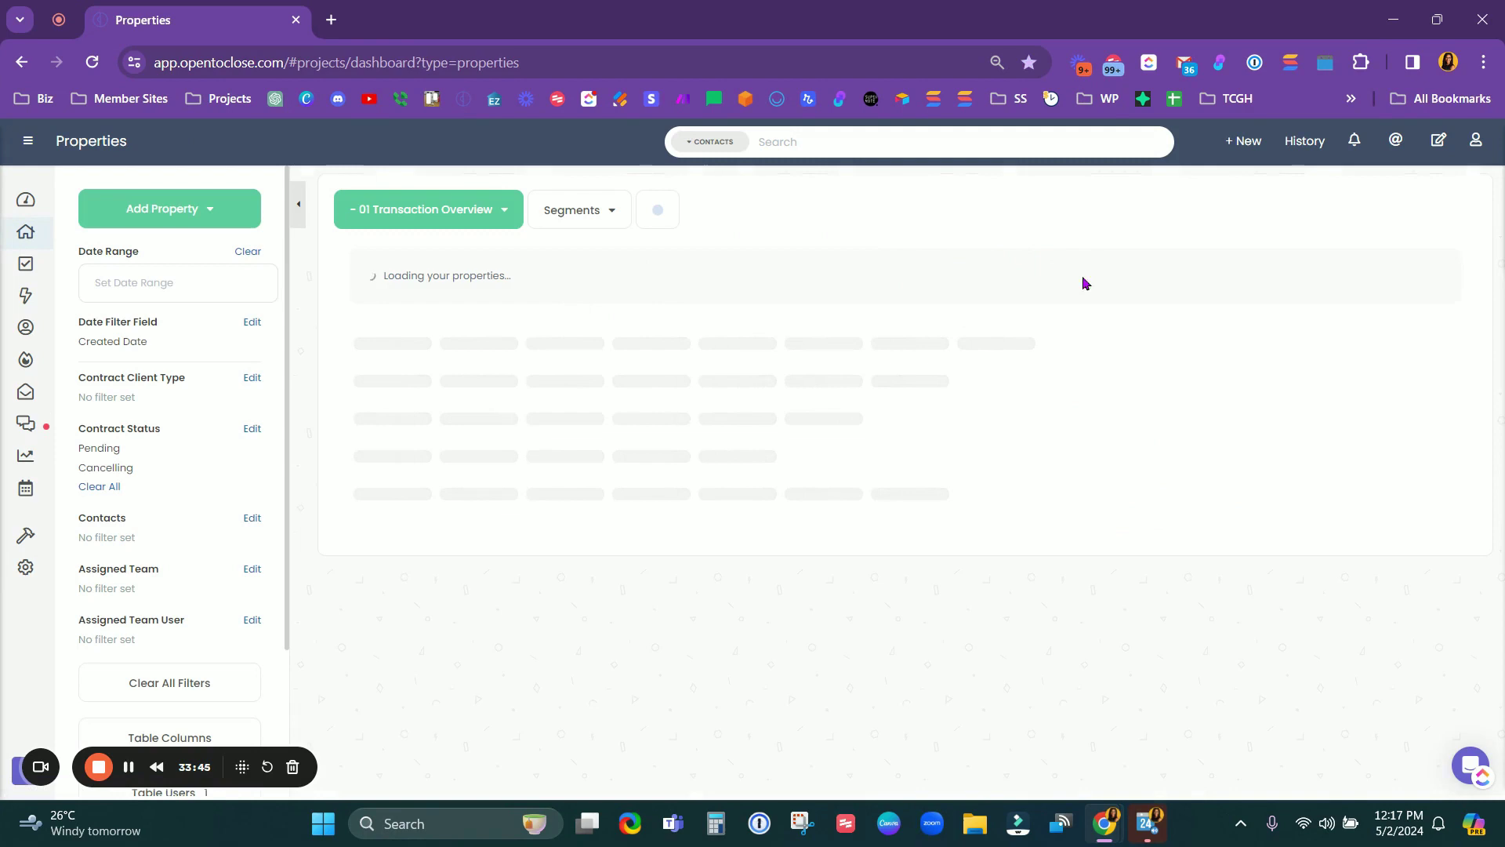
click(26, 263)
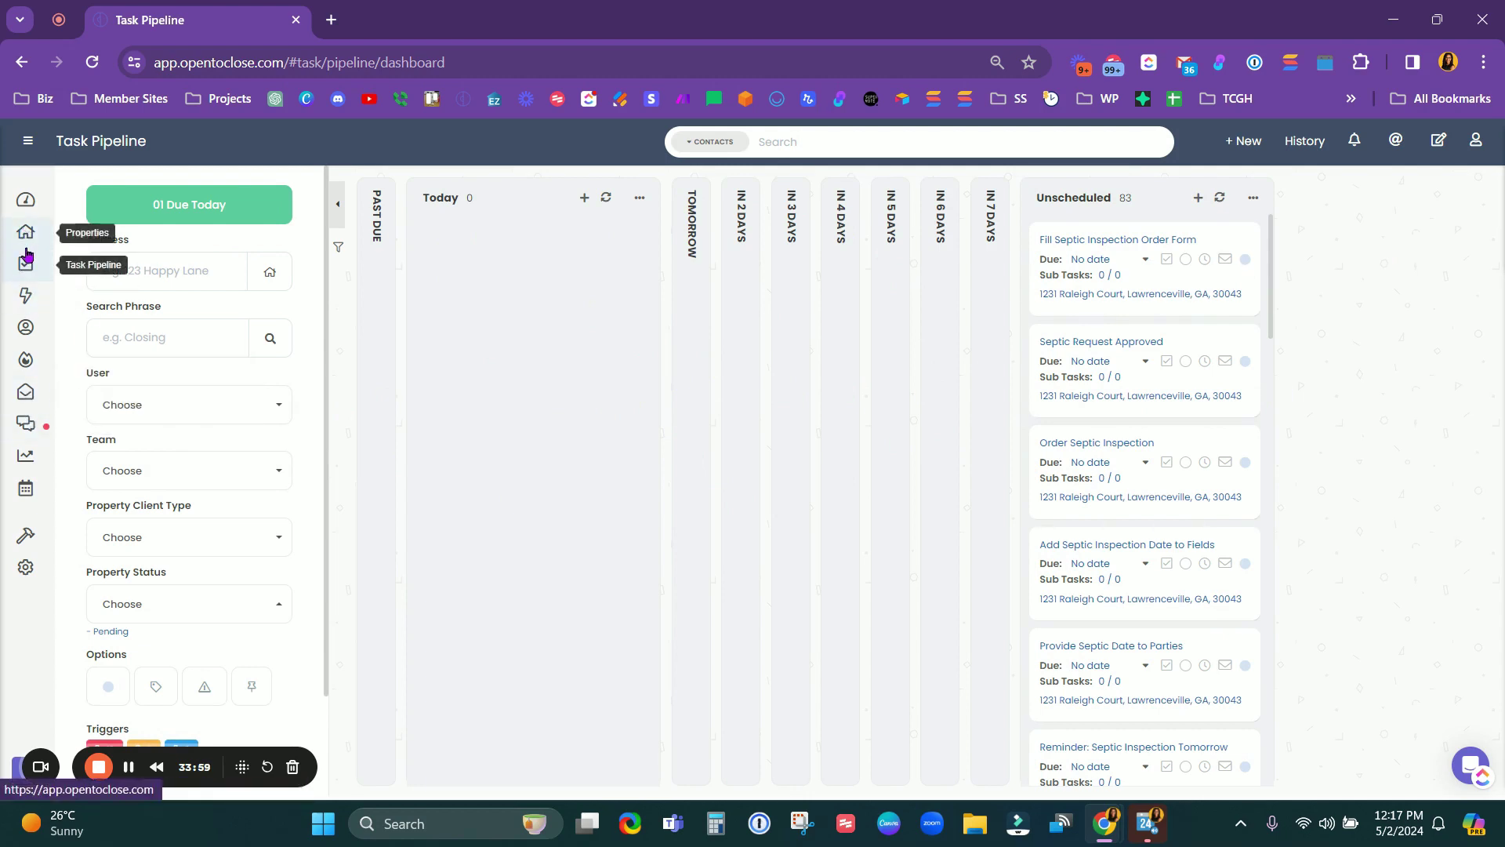
mouse_move(26, 536)
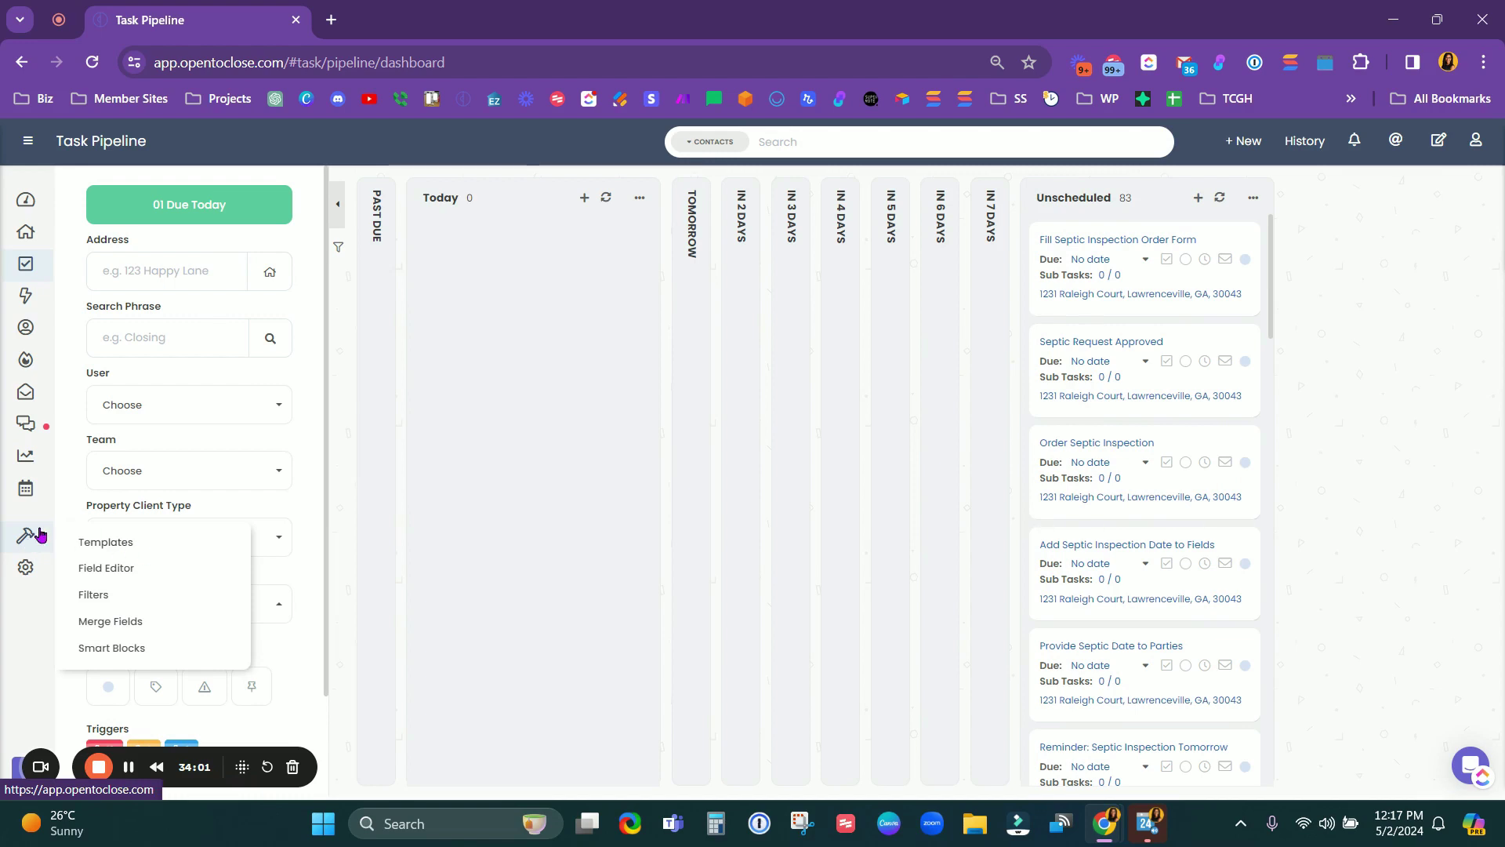
mouse_move(26, 567)
click(117, 577)
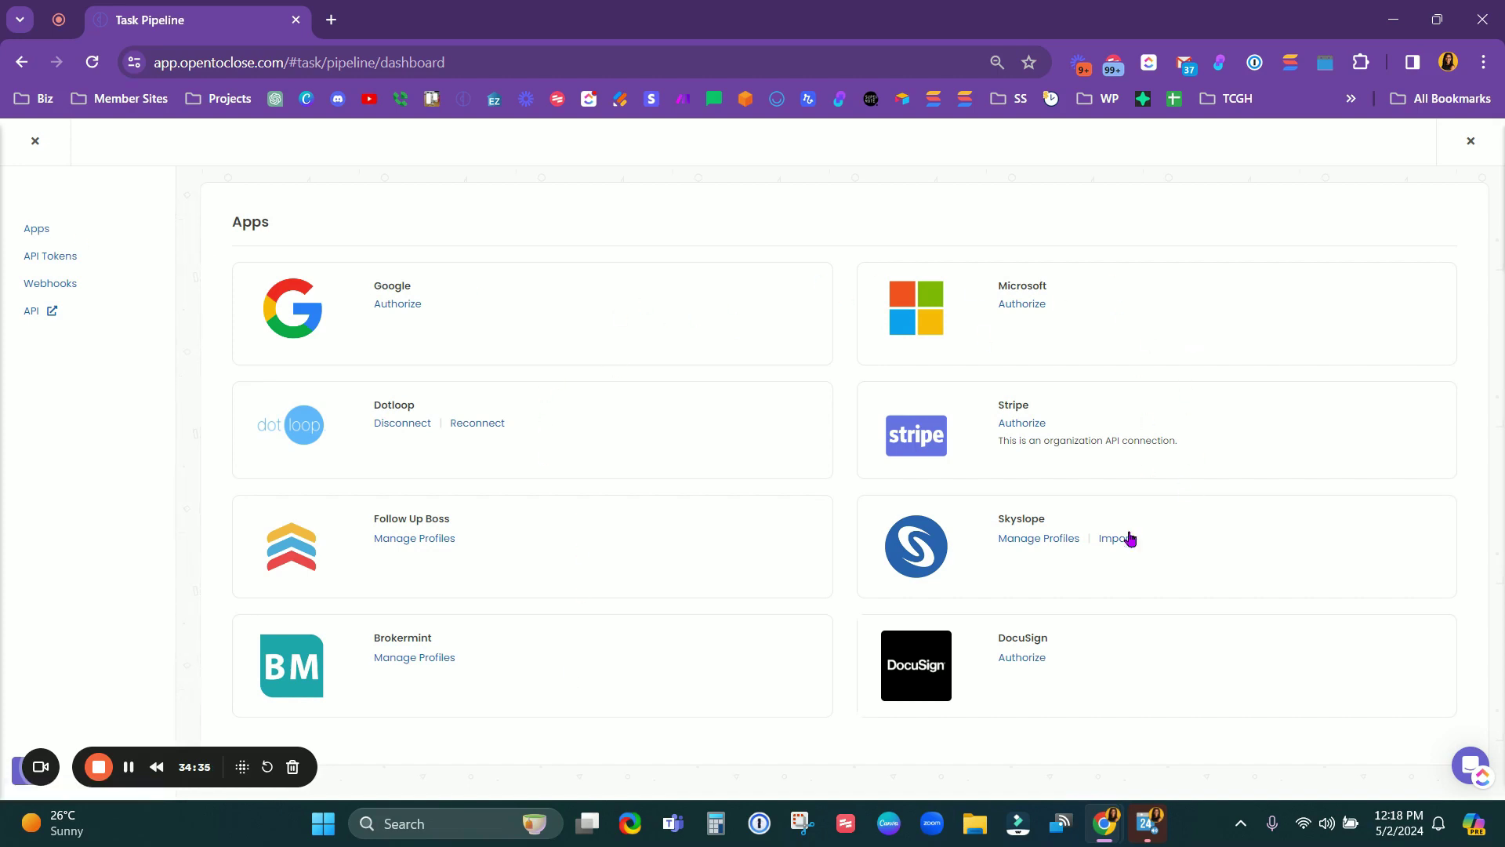
click(34, 141)
click(160, 615)
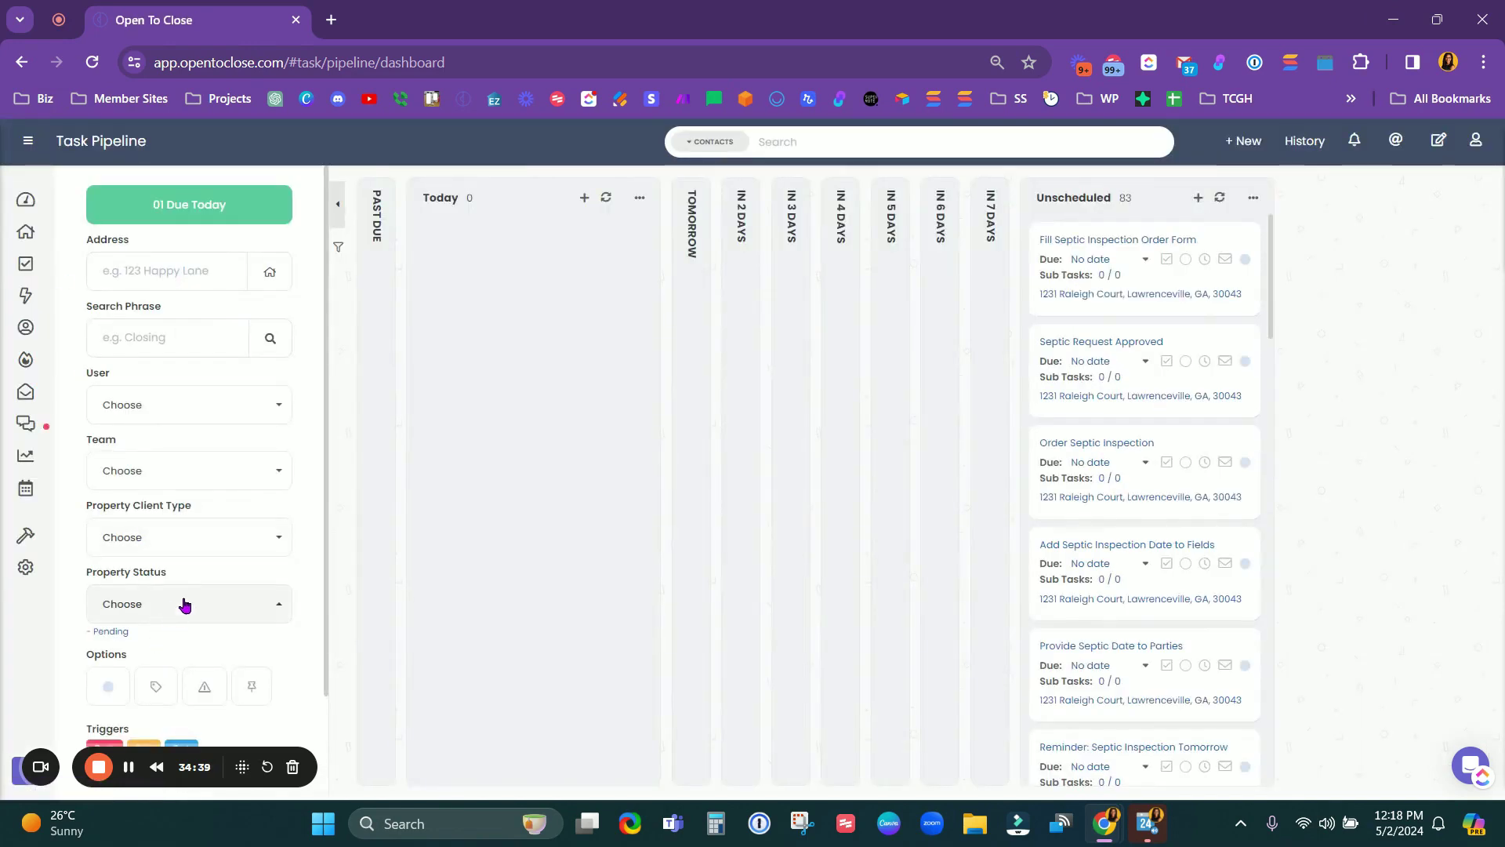
Step: Review the May 2024 calendar month view, then return to the Properties dashboard
click(26, 491)
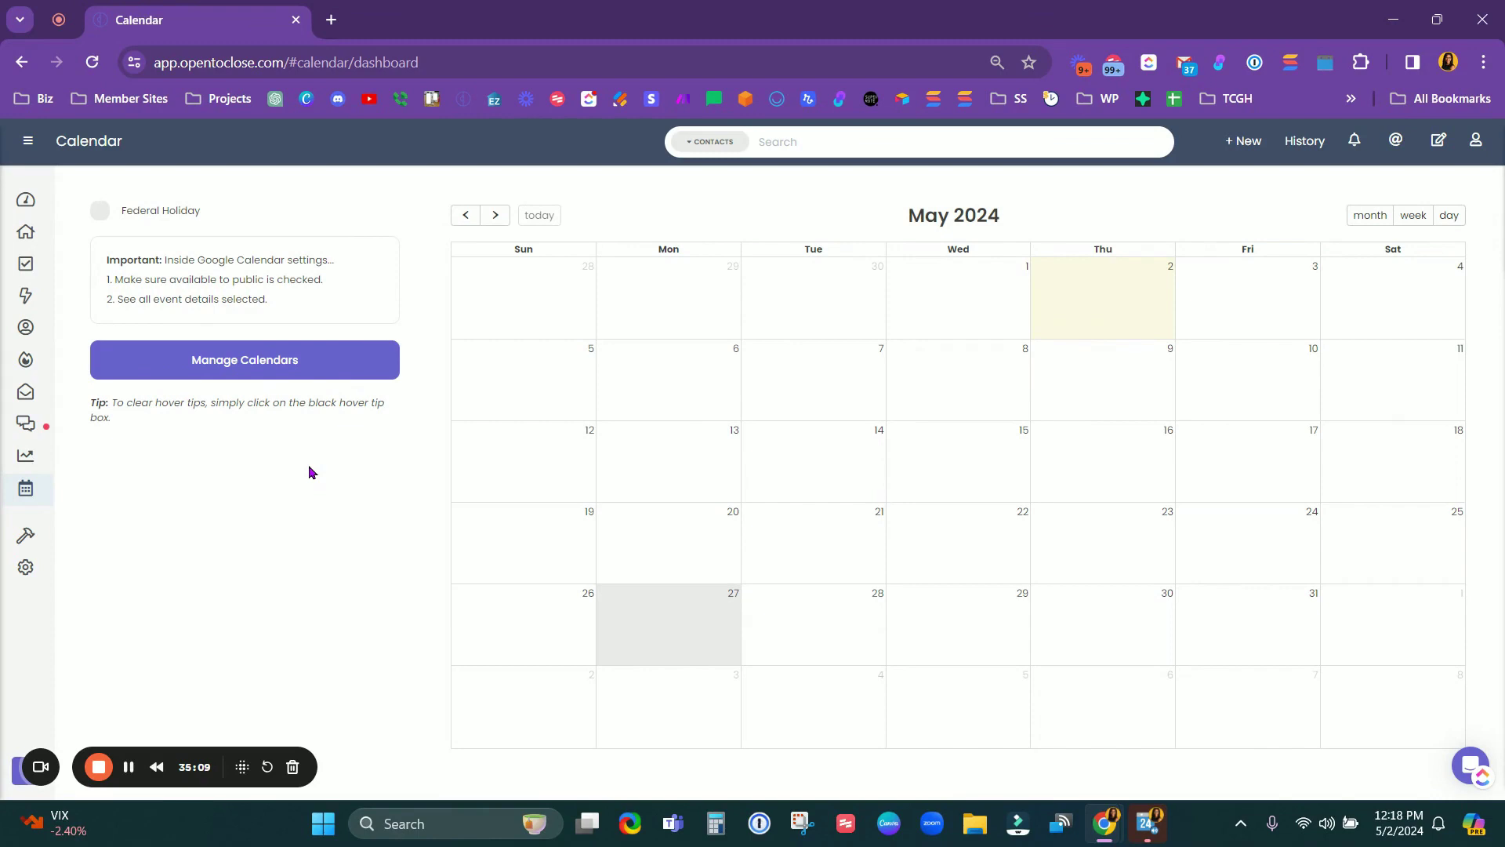
mouse_move(50, 539)
mouse_move(28, 571)
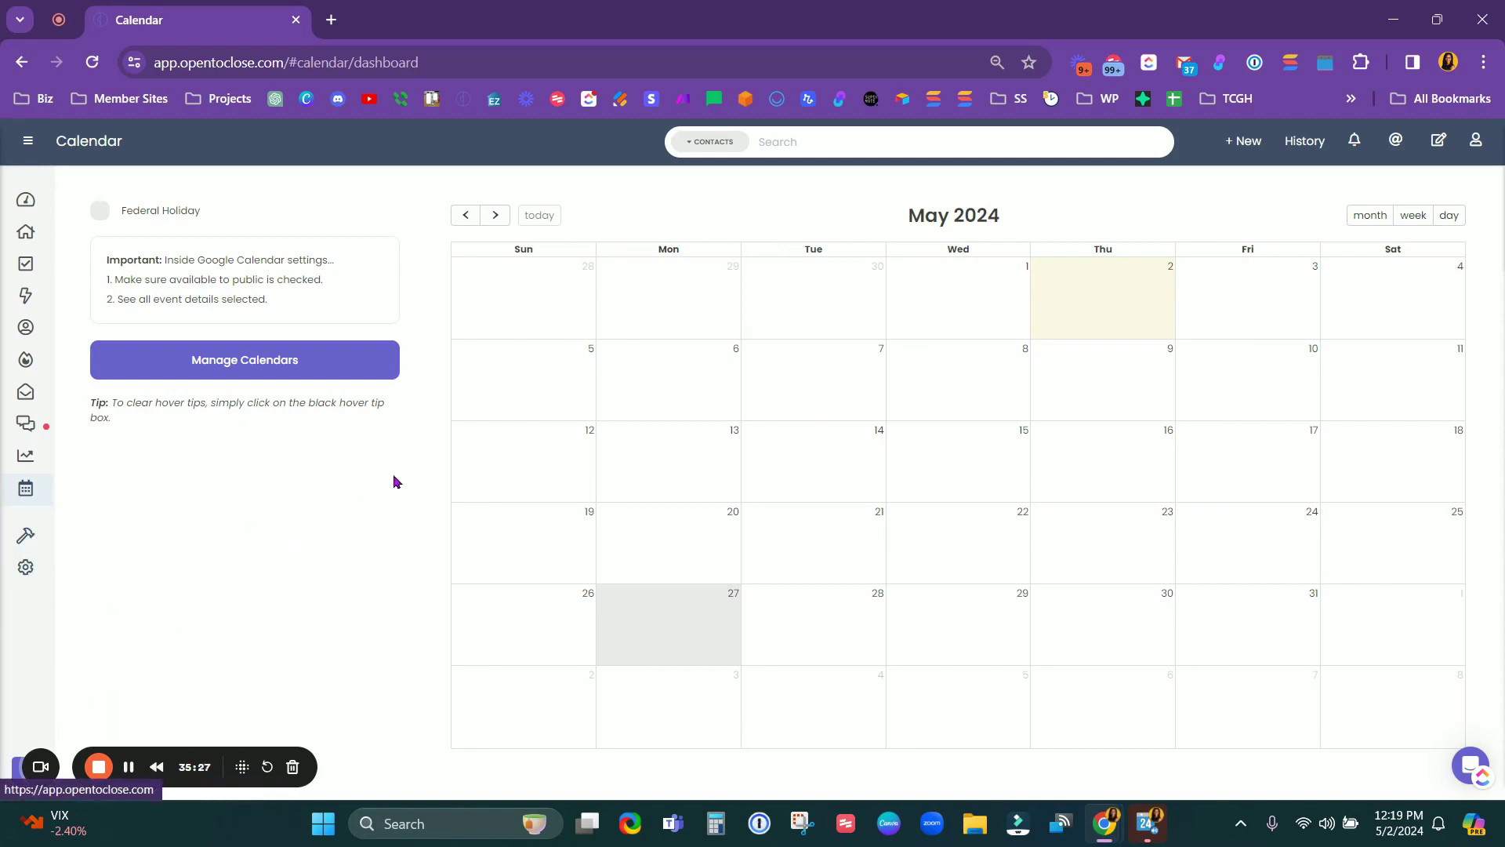
click(14, 240)
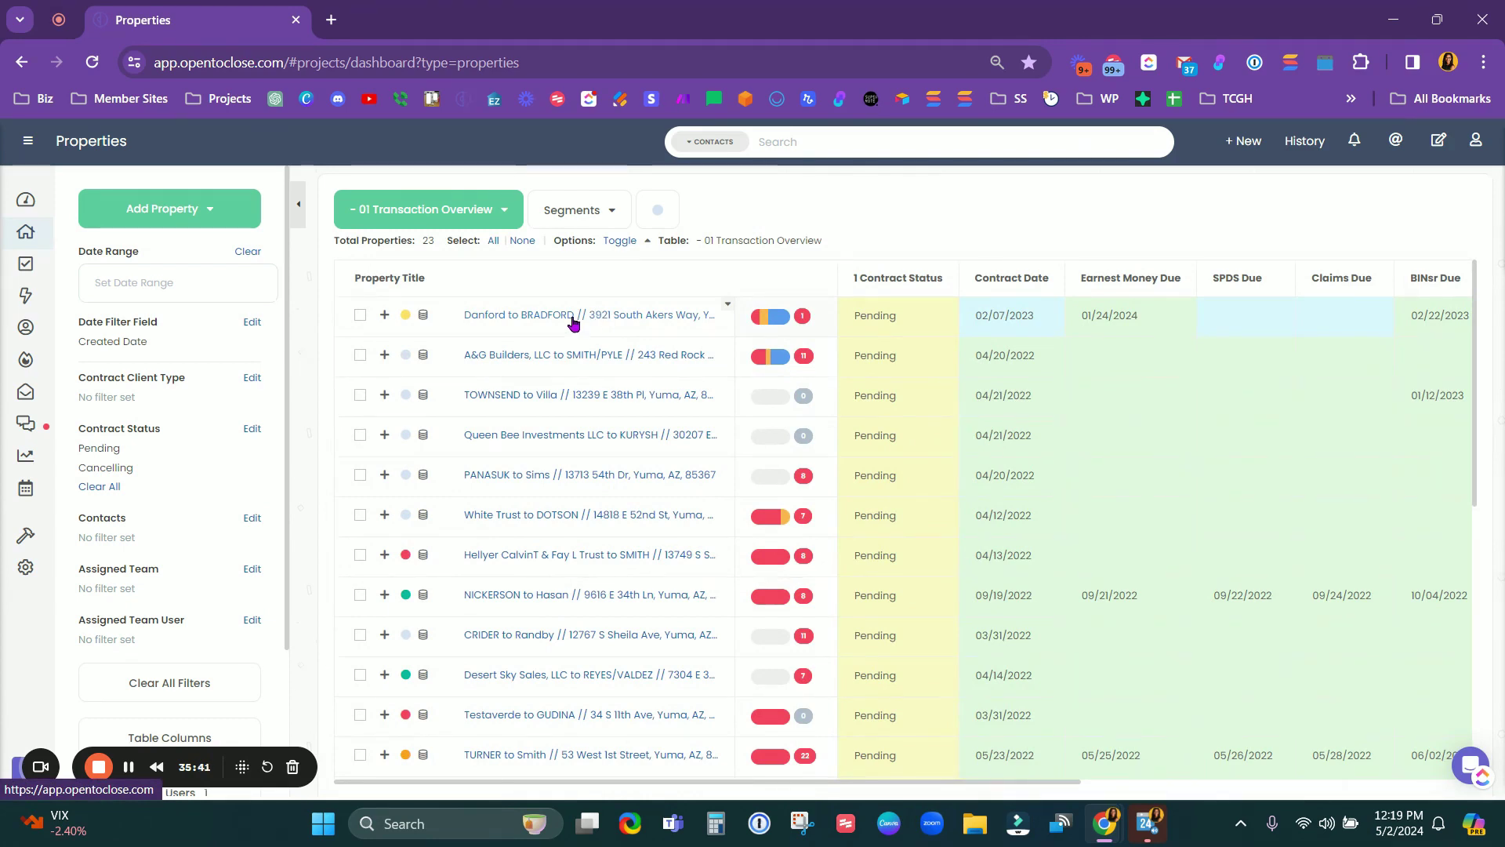
Step: Open the Danford to BRADFORD record and scroll through its intake details sidebar
click(573, 316)
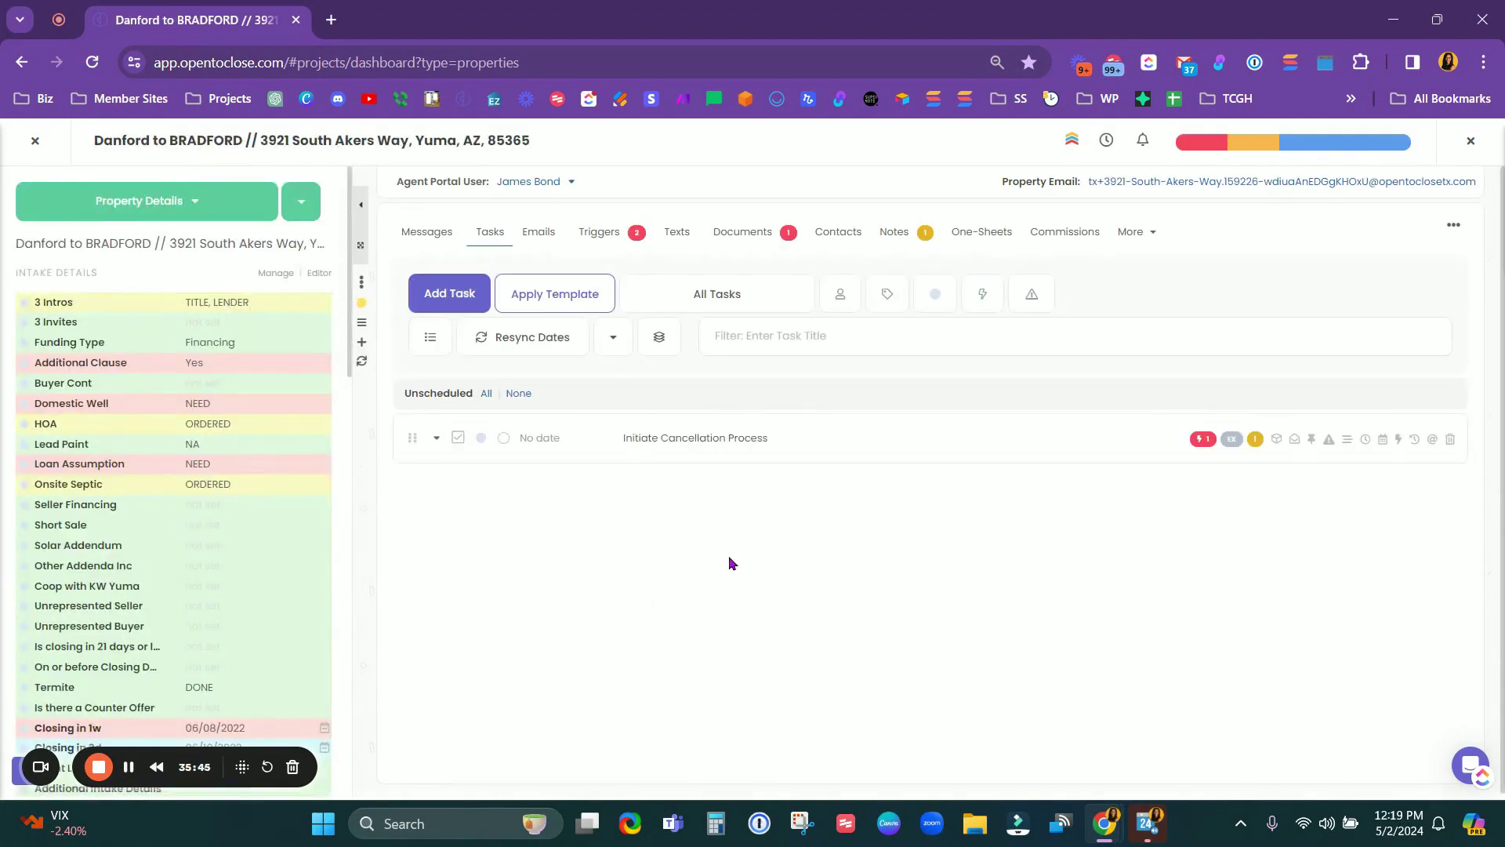
scroll(184, 484, down, 15)
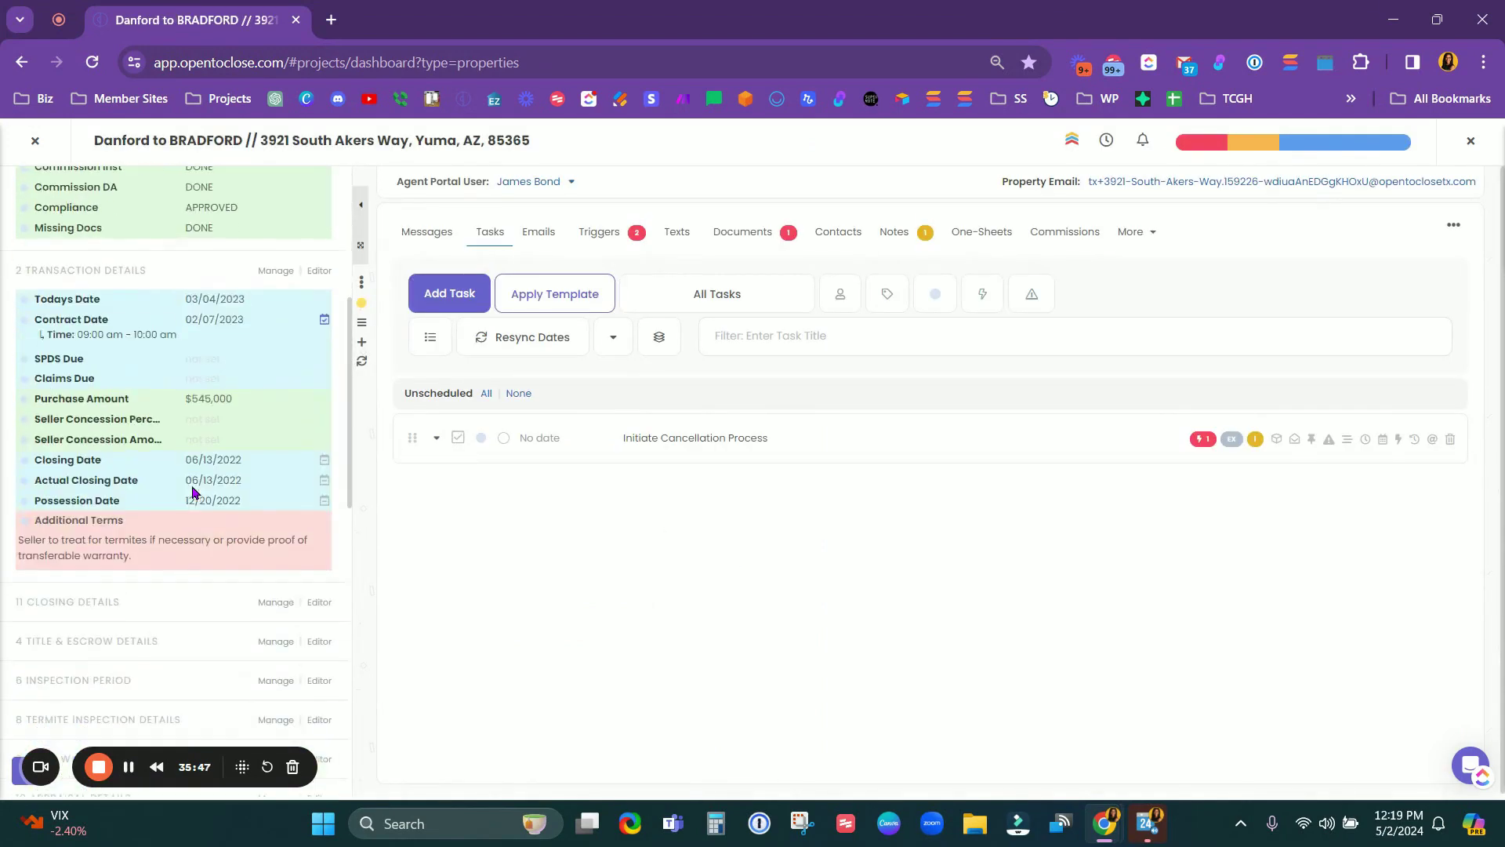
scroll(235, 533, up, 15)
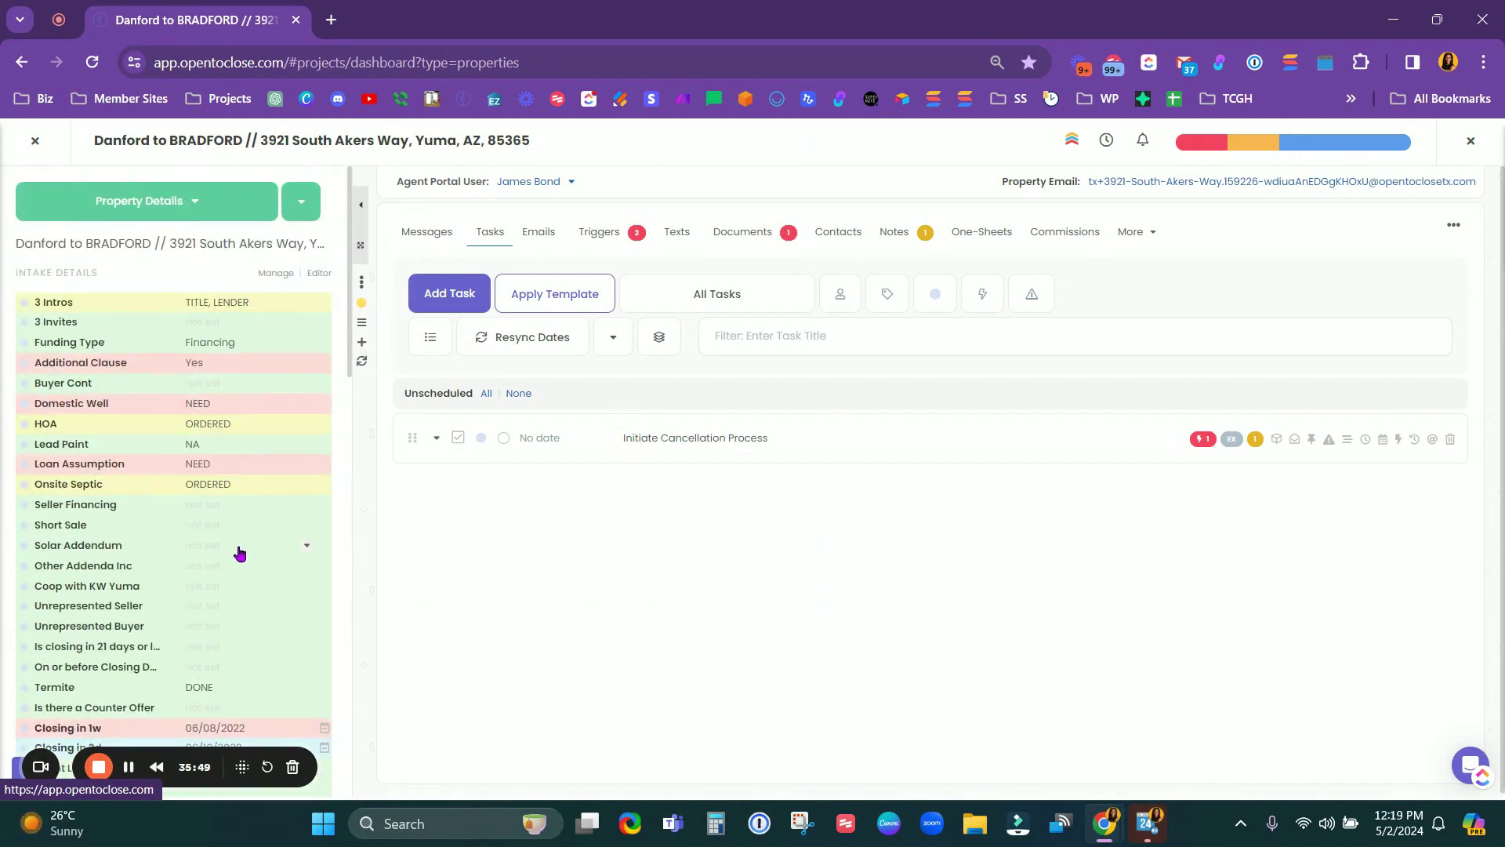